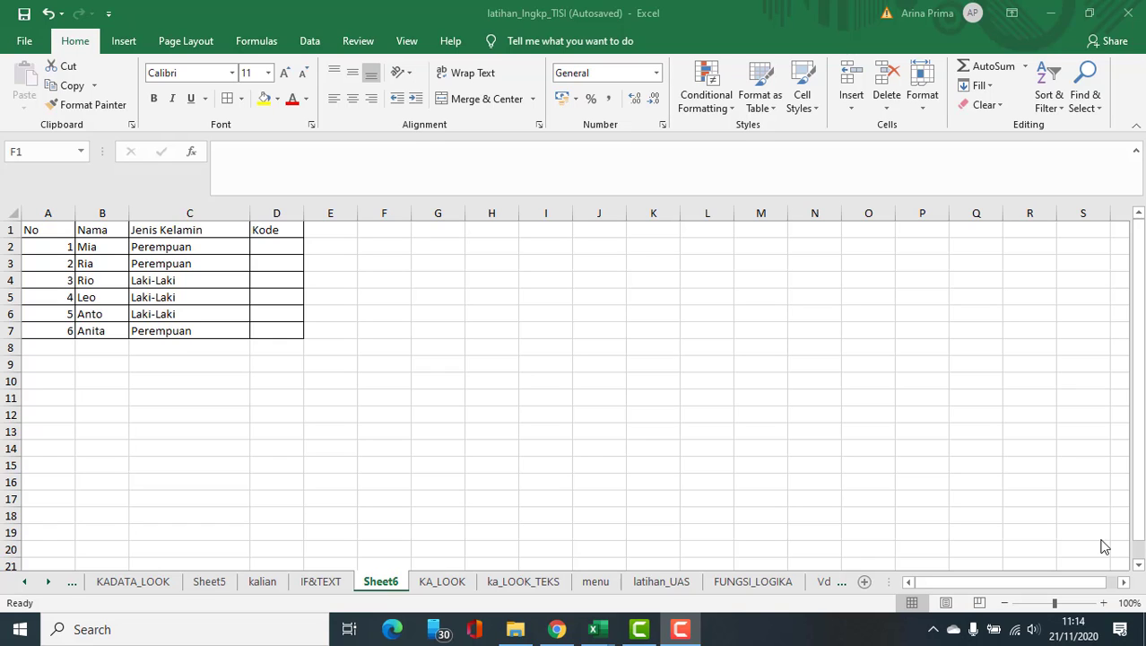
click(40, 234)
drag(39, 233, 296, 330)
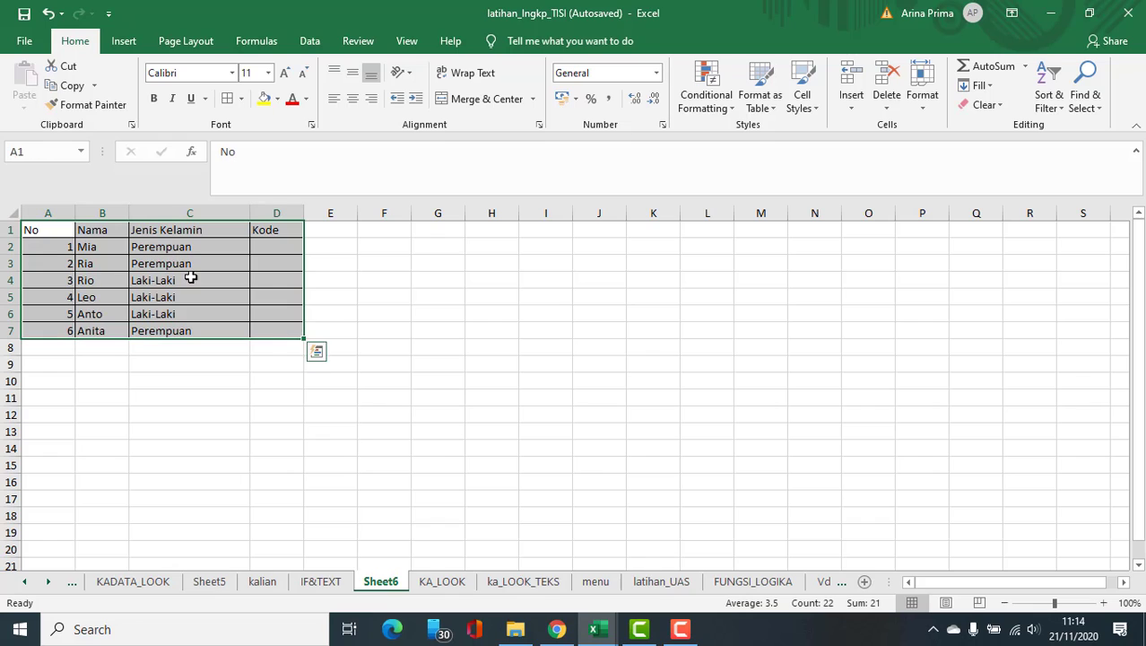
click(287, 240)
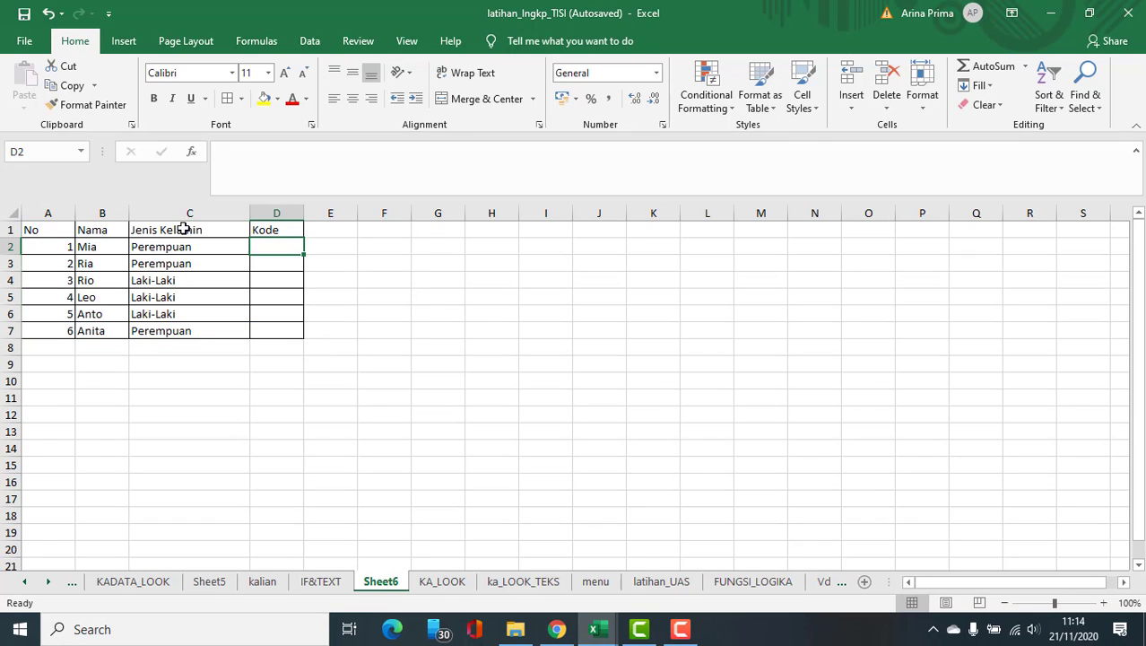
click(95, 247)
click(232, 245)
Begin an IF formula in D2 whose logical test checks whether C2 equals "Perempuan".
click(283, 246)
text(=if)
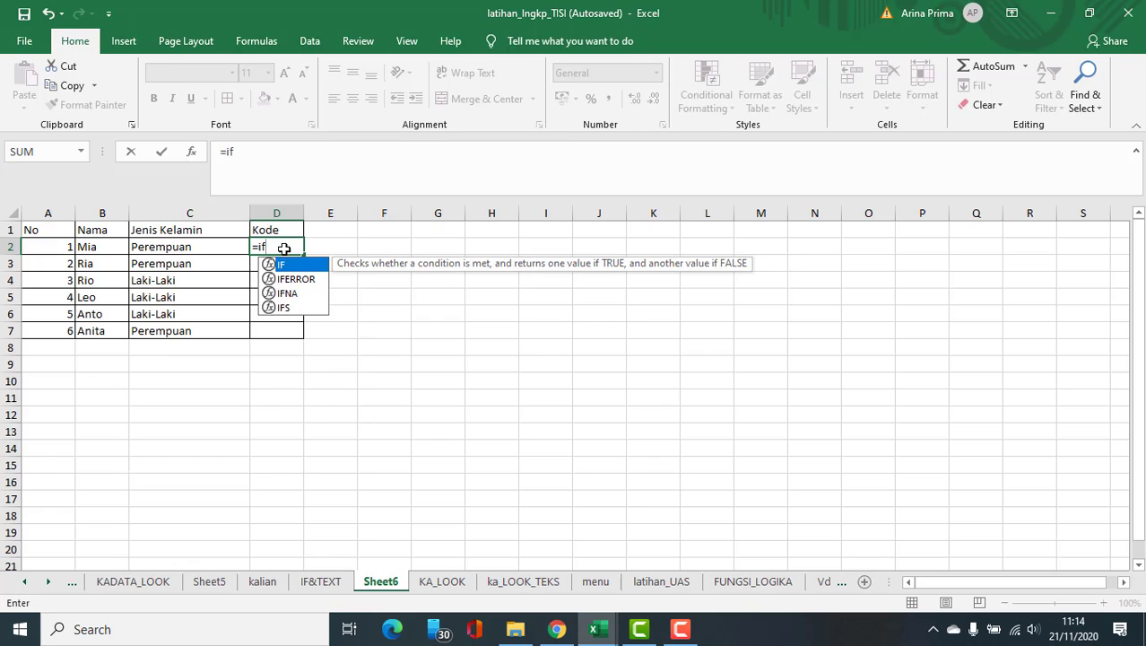
text(()
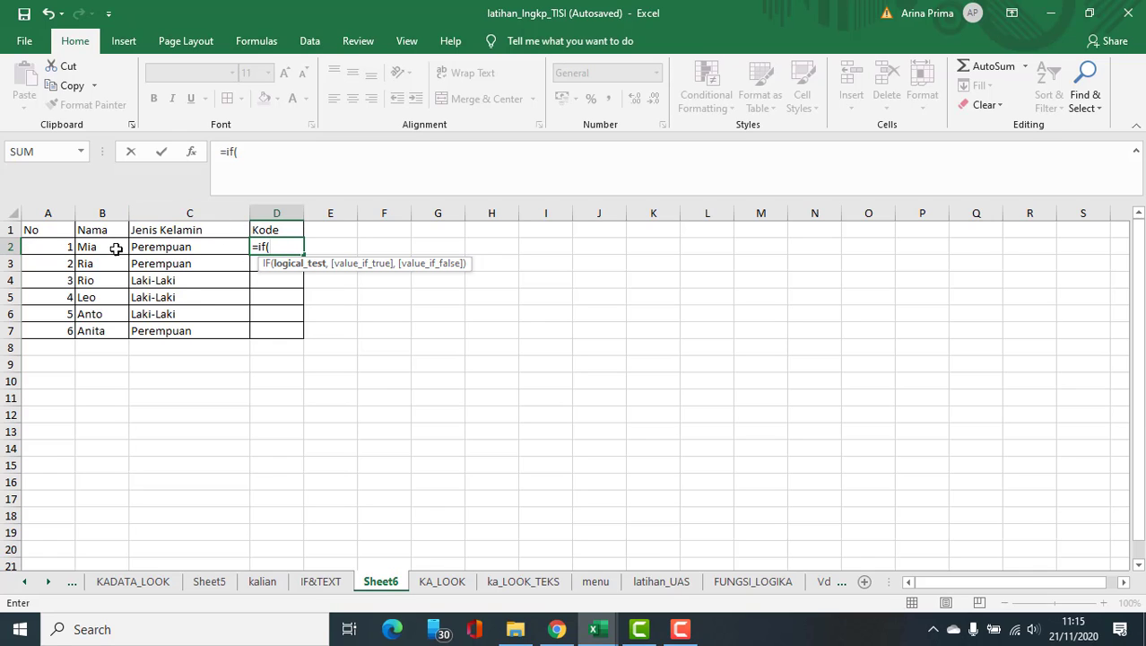
click(183, 249)
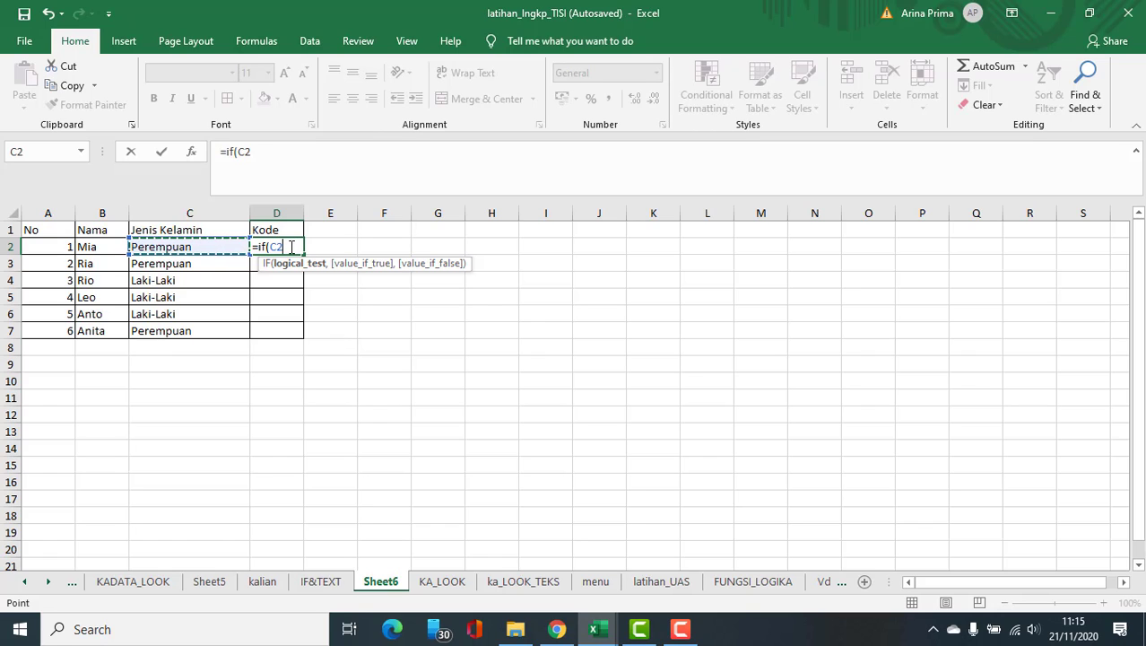
text(=)
text("P)
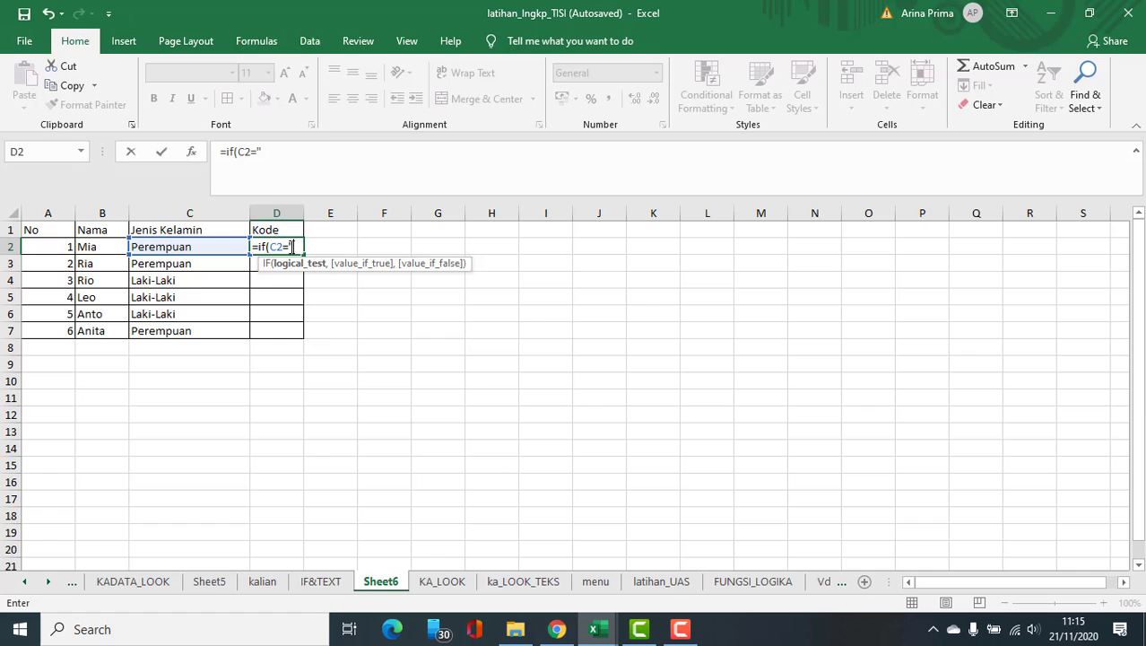
text(erempua)
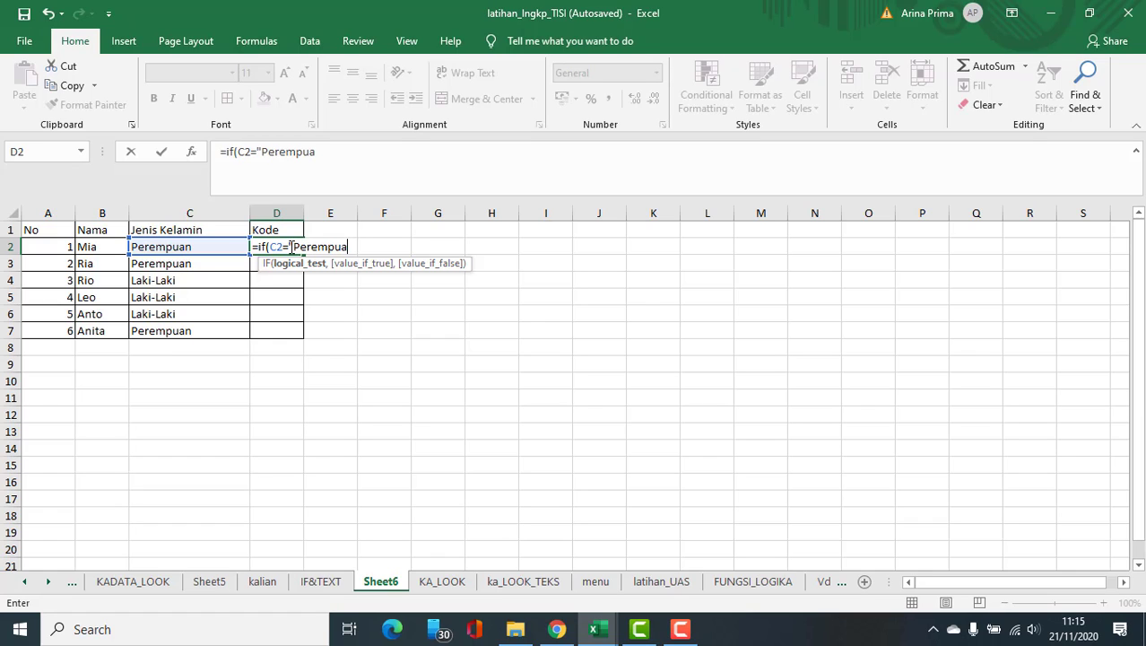
text(n")
text(,)
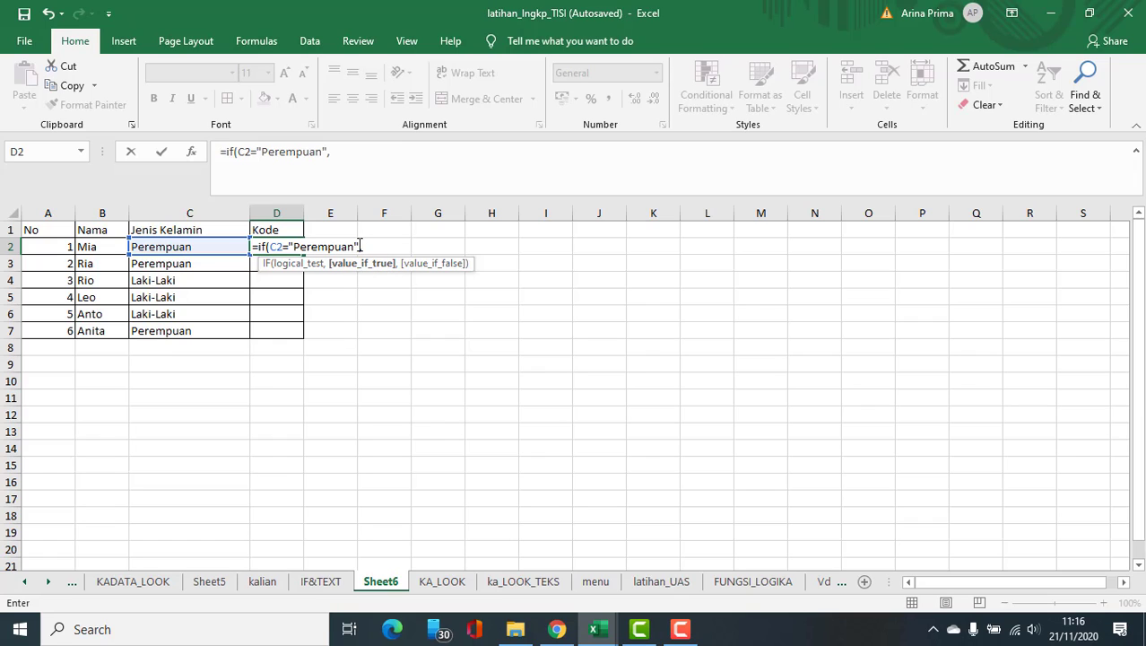
Complete and enter the D2 formula so it returns "P" when the test is true and "L" when false.
drag(361, 247, 274, 249)
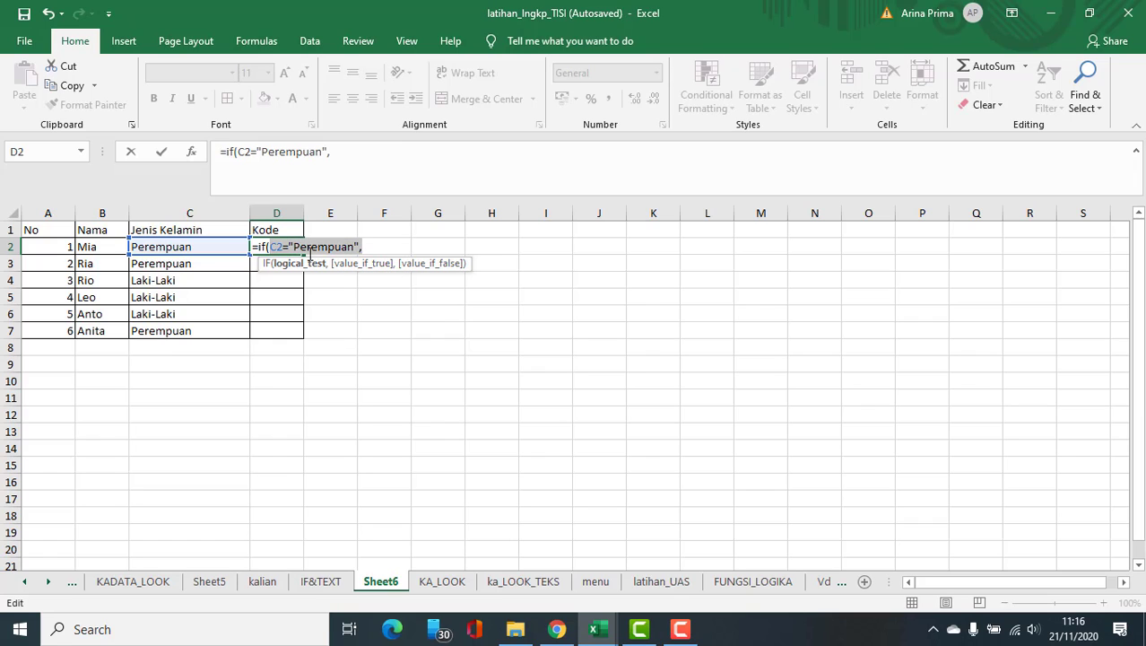
click(363, 248)
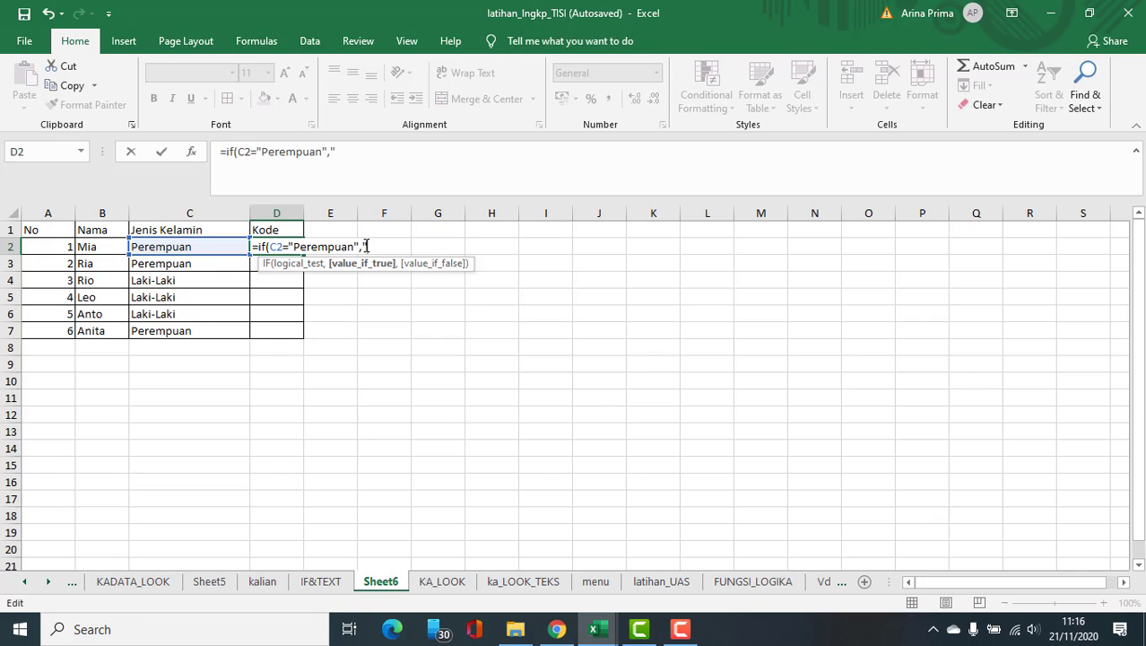
text(P)
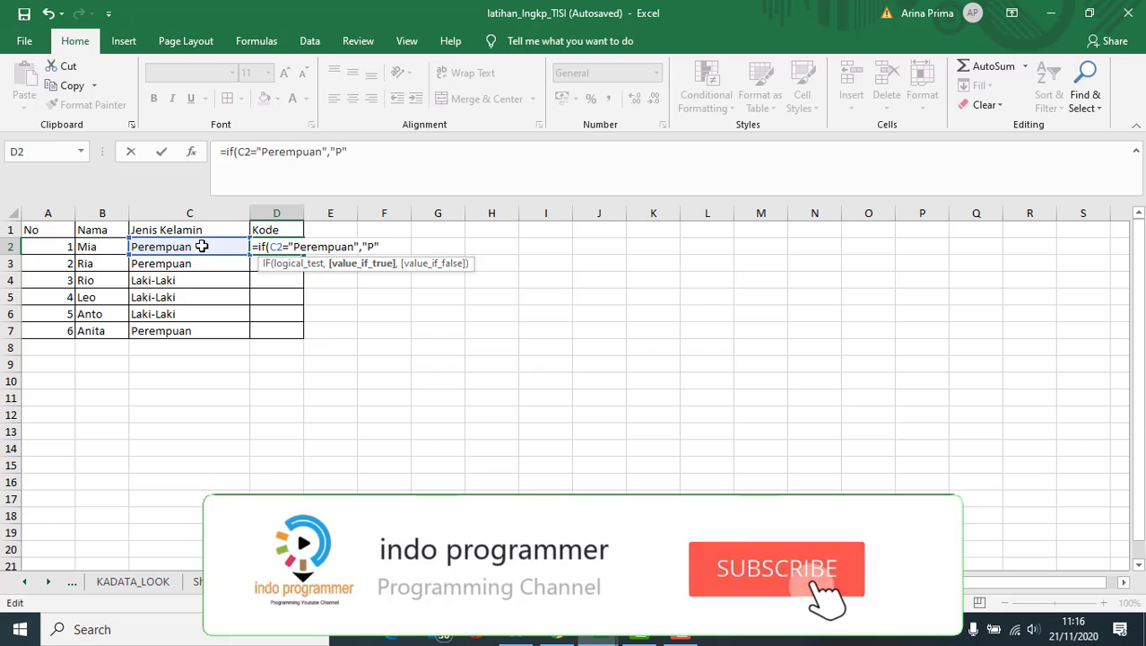
text(,"L)
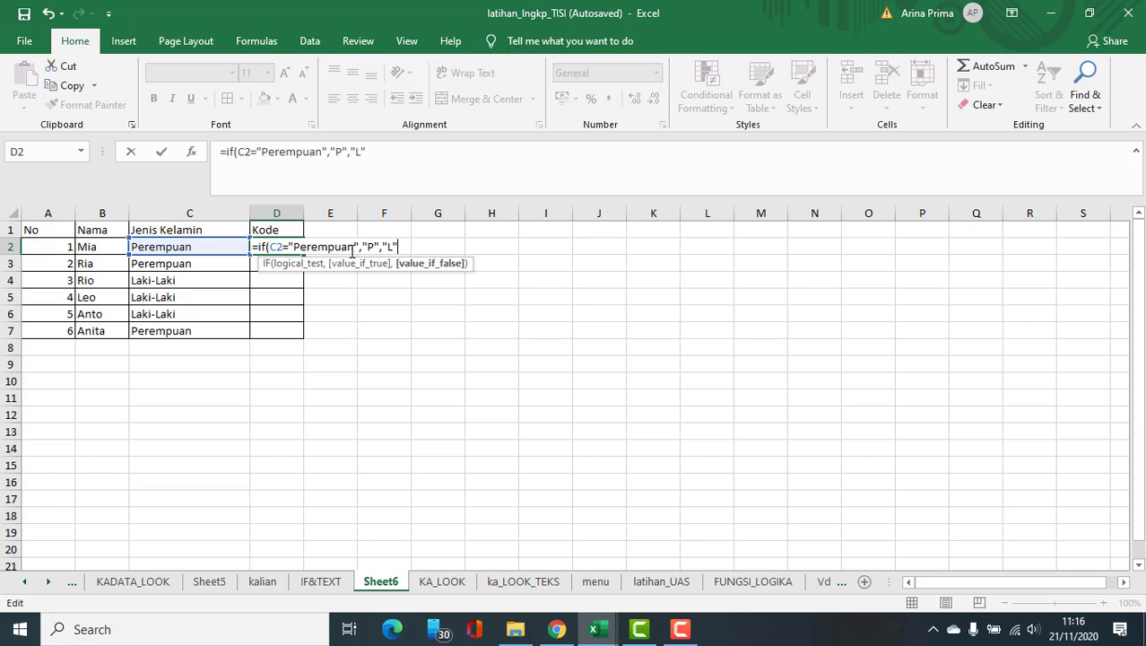
text())
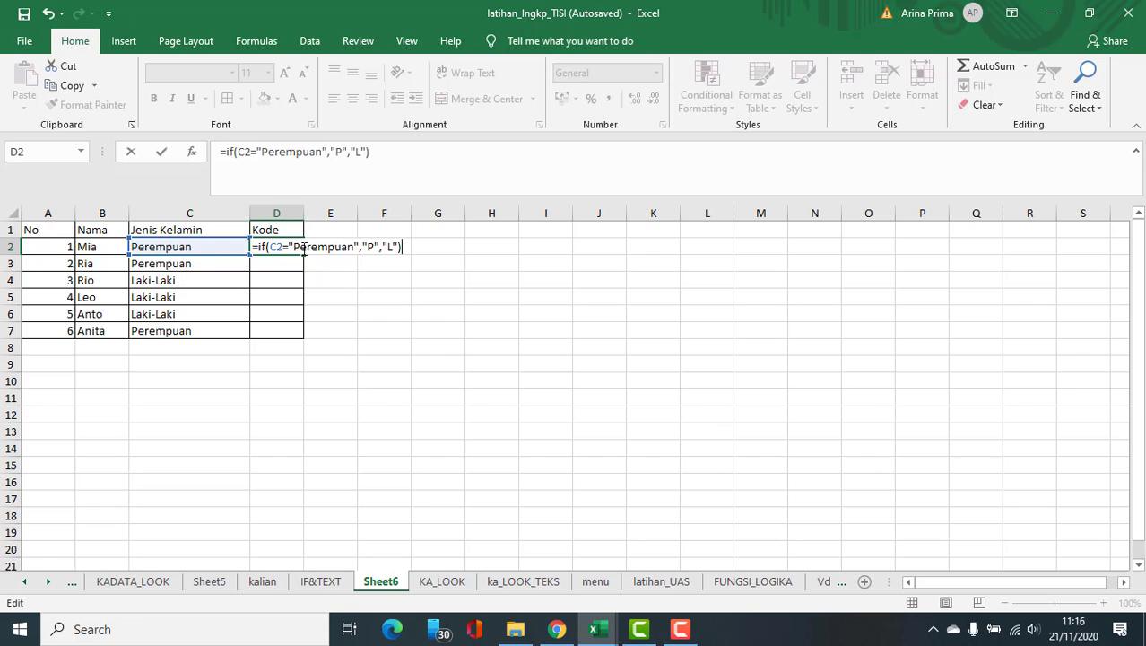
drag(293, 247, 360, 248)
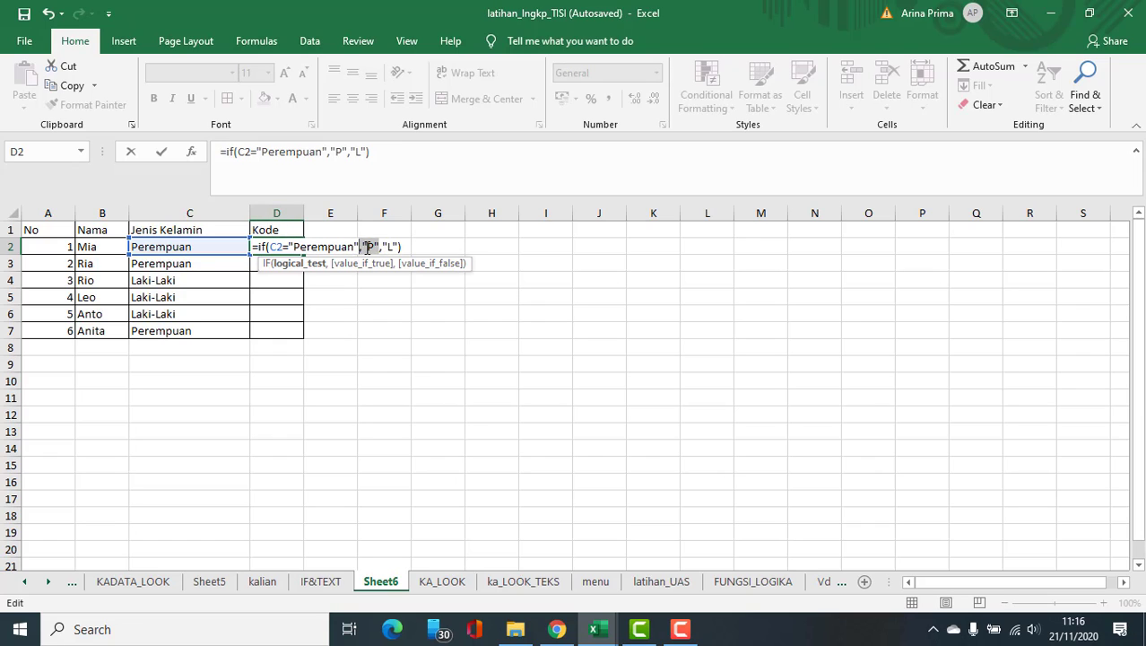
click(377, 246)
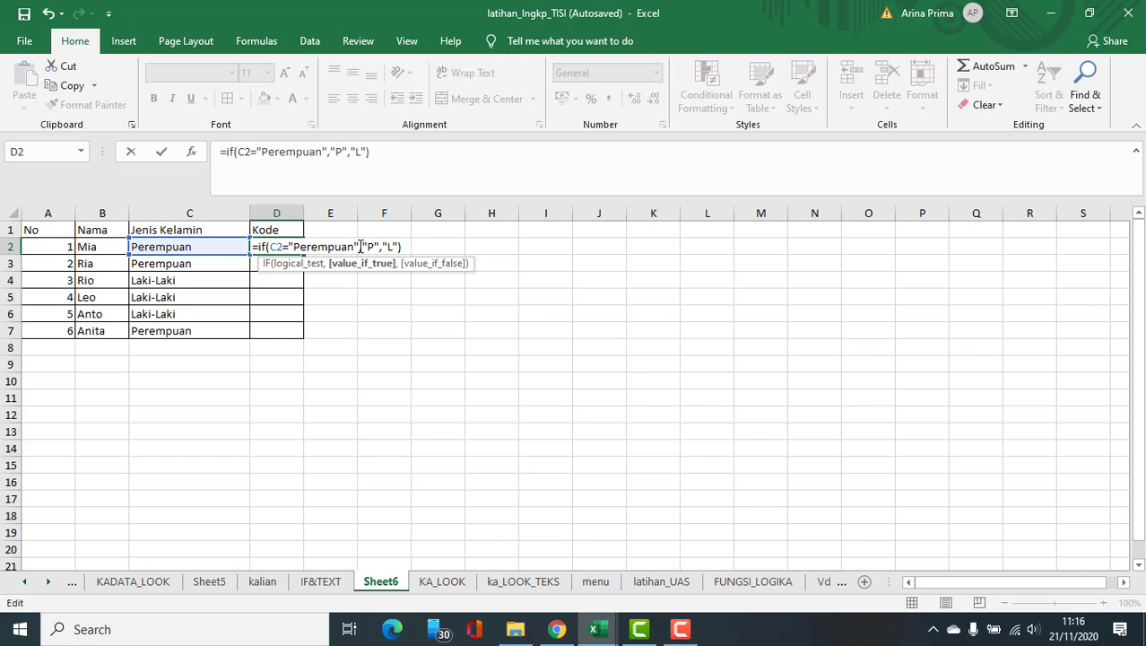
drag(359, 247, 228, 246)
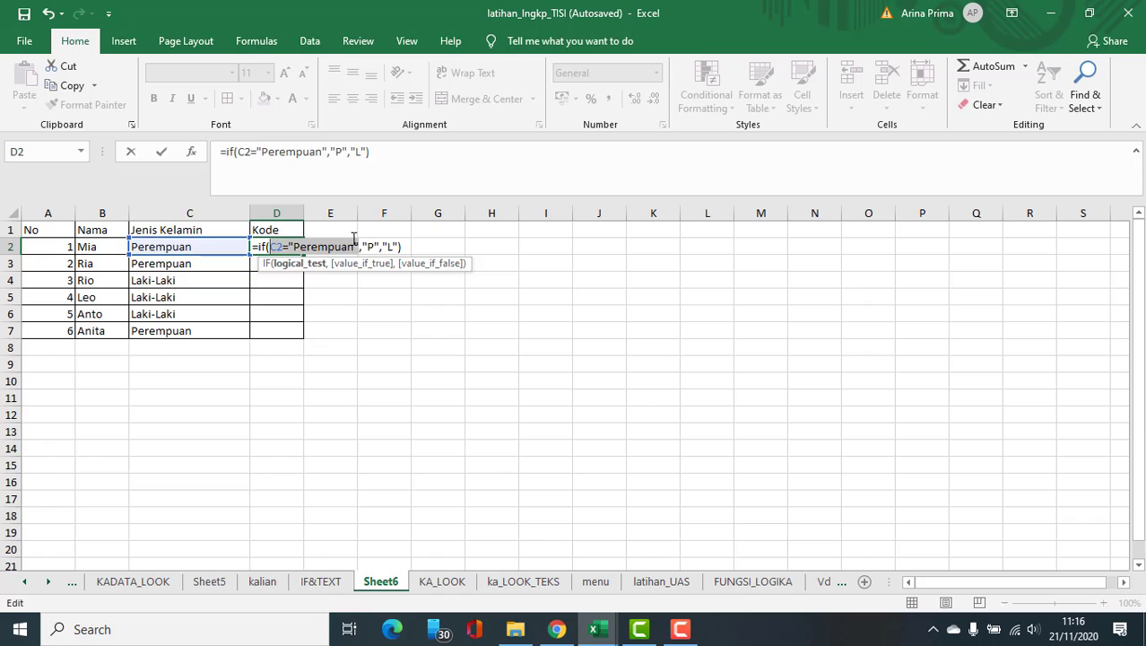
click(394, 246)
double_click(392, 247)
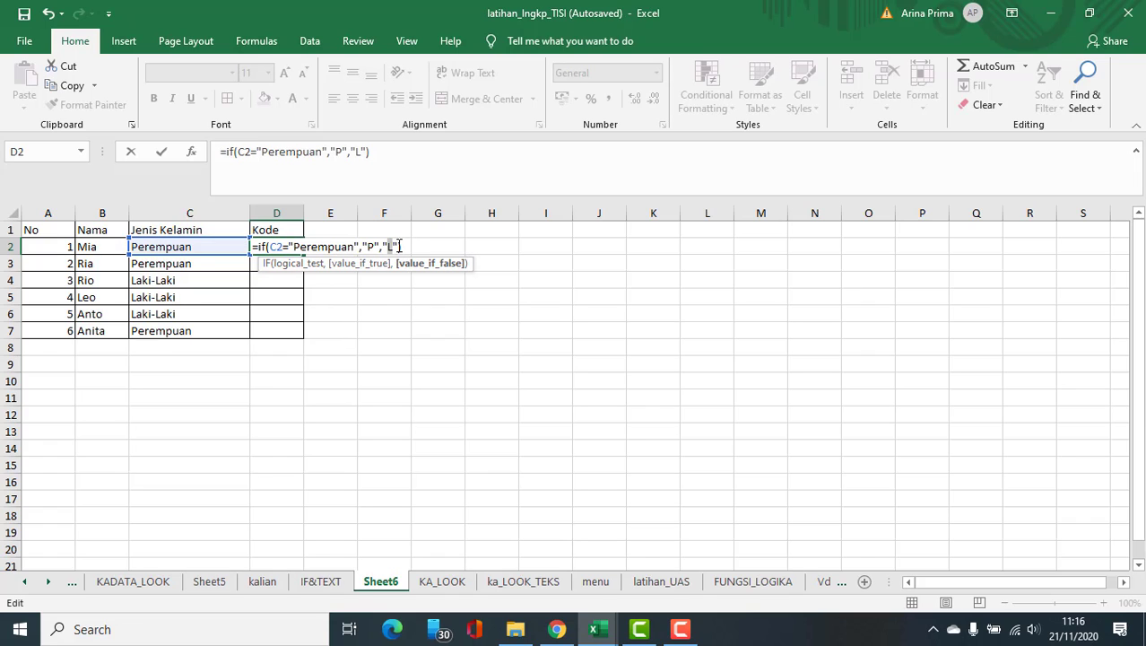
key(Return)
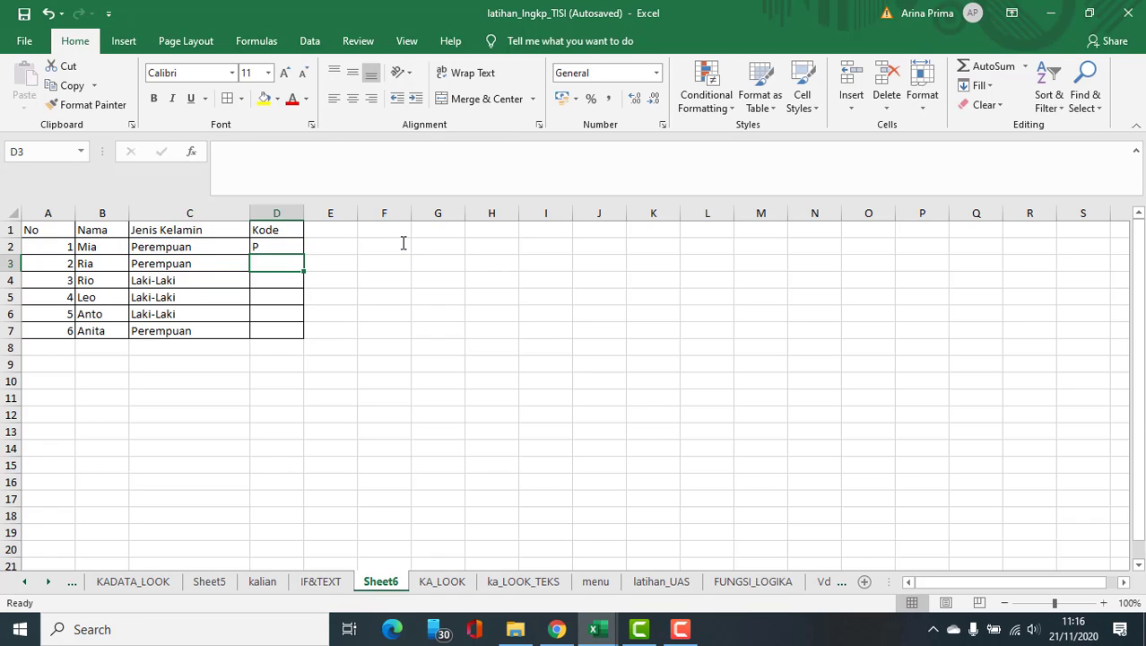
Enter the formula =IF(C3="Perempuan","P","L") in the Kode cell D3.
text(=if()
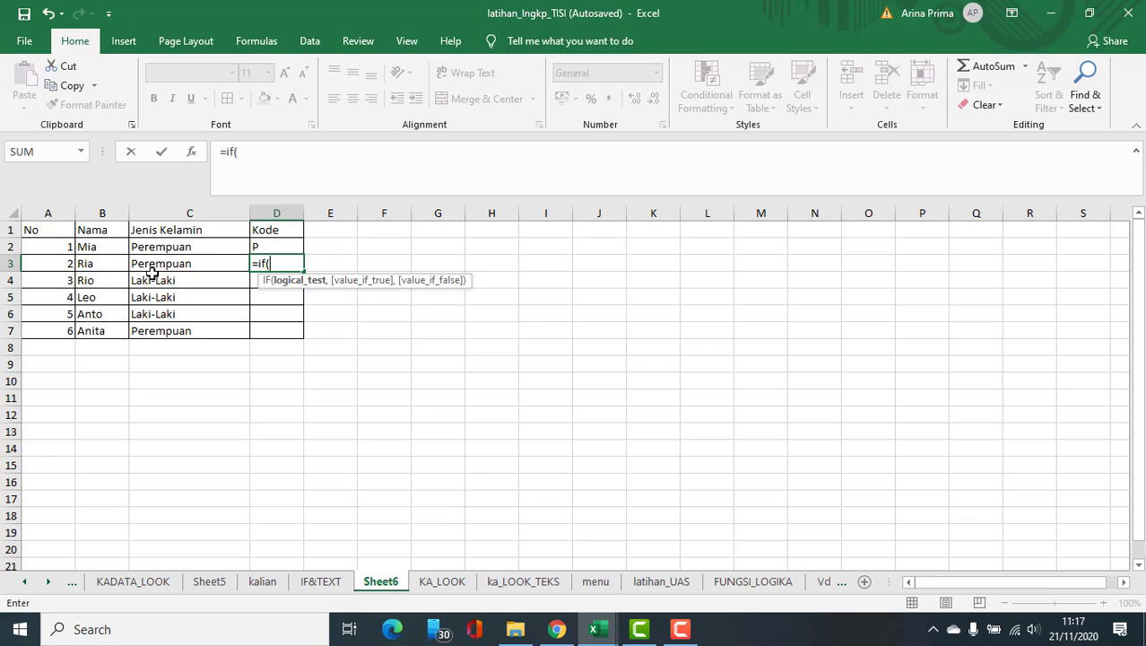
click(199, 263)
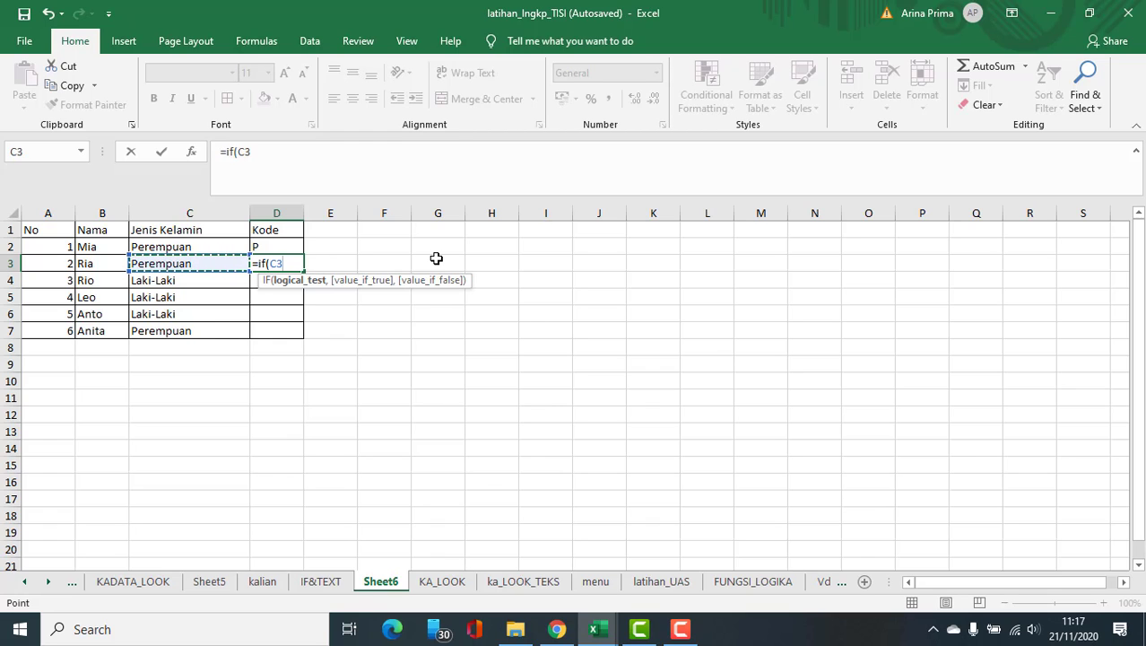
text(=)
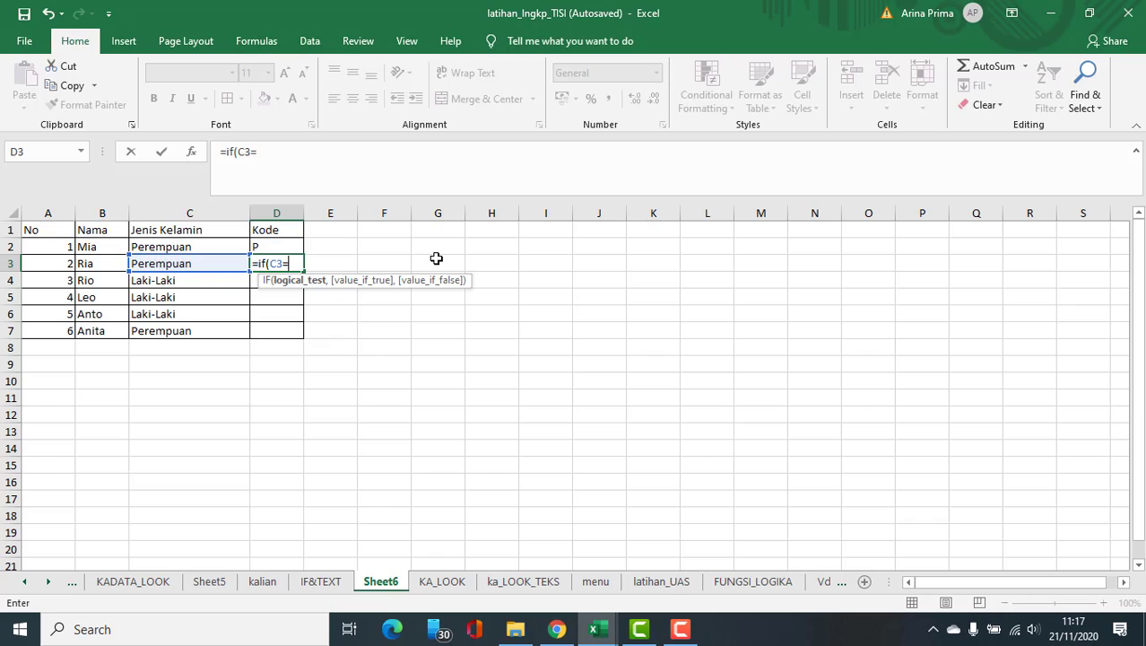
text("Peremp)
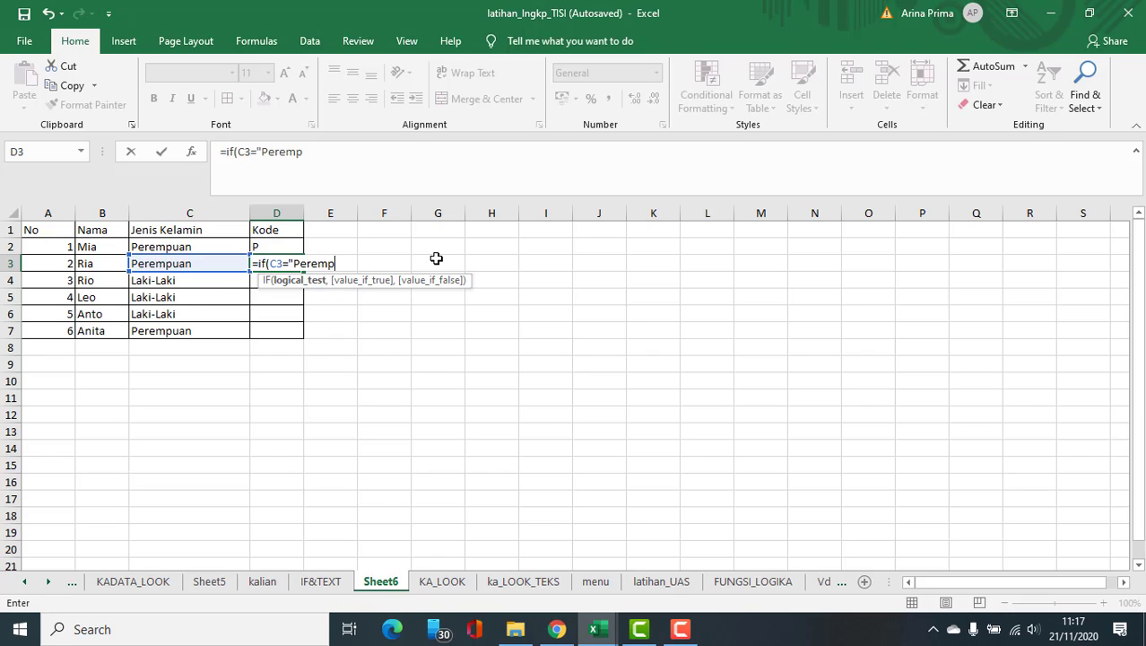
text(uan",)
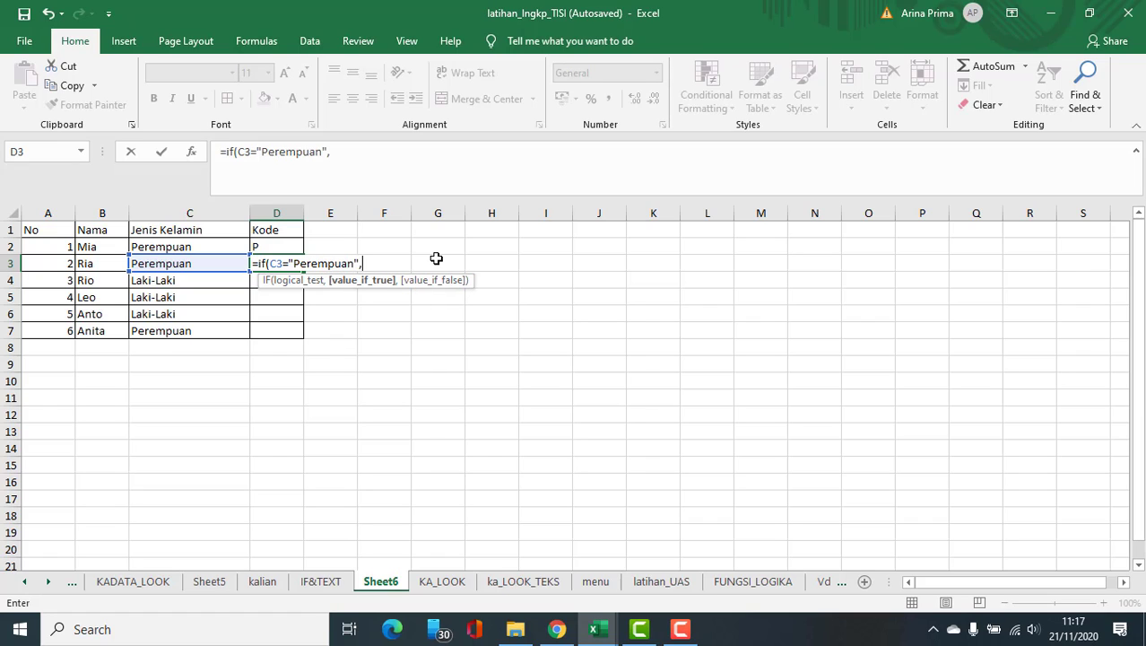
text("P",)
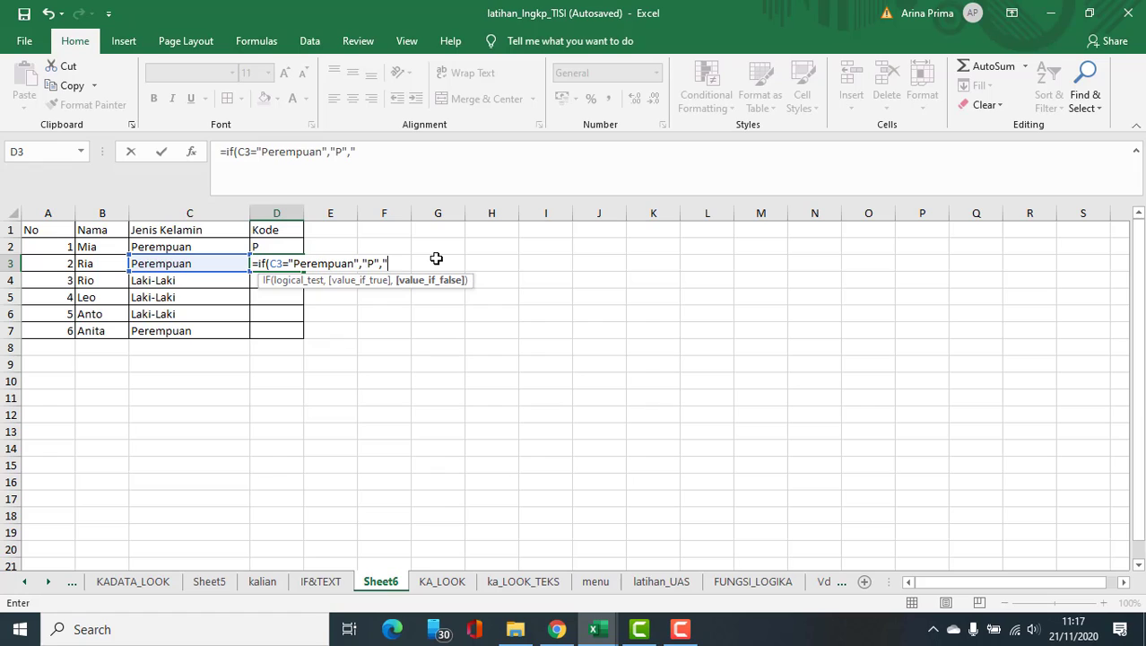
text("L"))
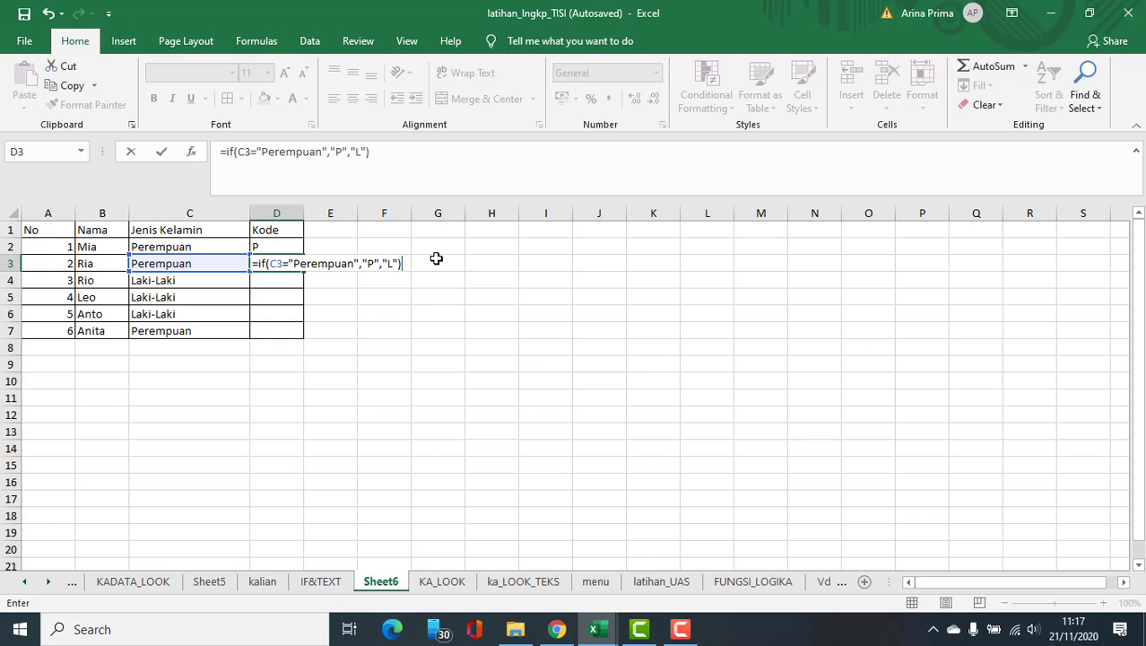
key(Return)
Begin an IF formula in D4 whose logical test checks whether C4 equals "Perempuan".
text(=)
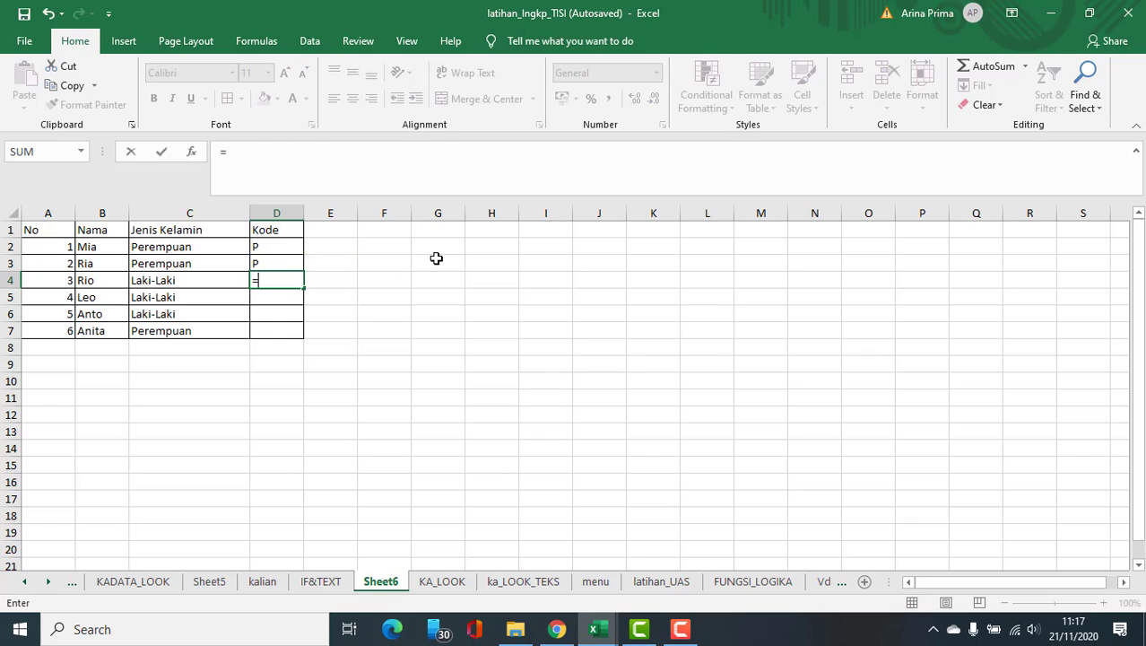
text(if)
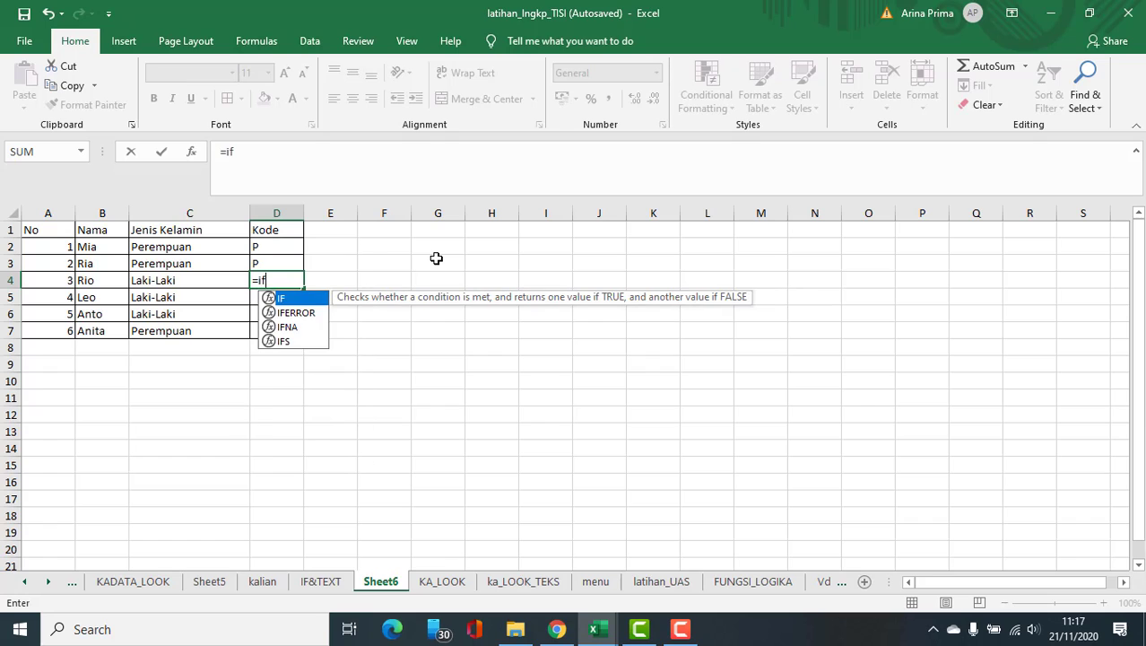
text(()
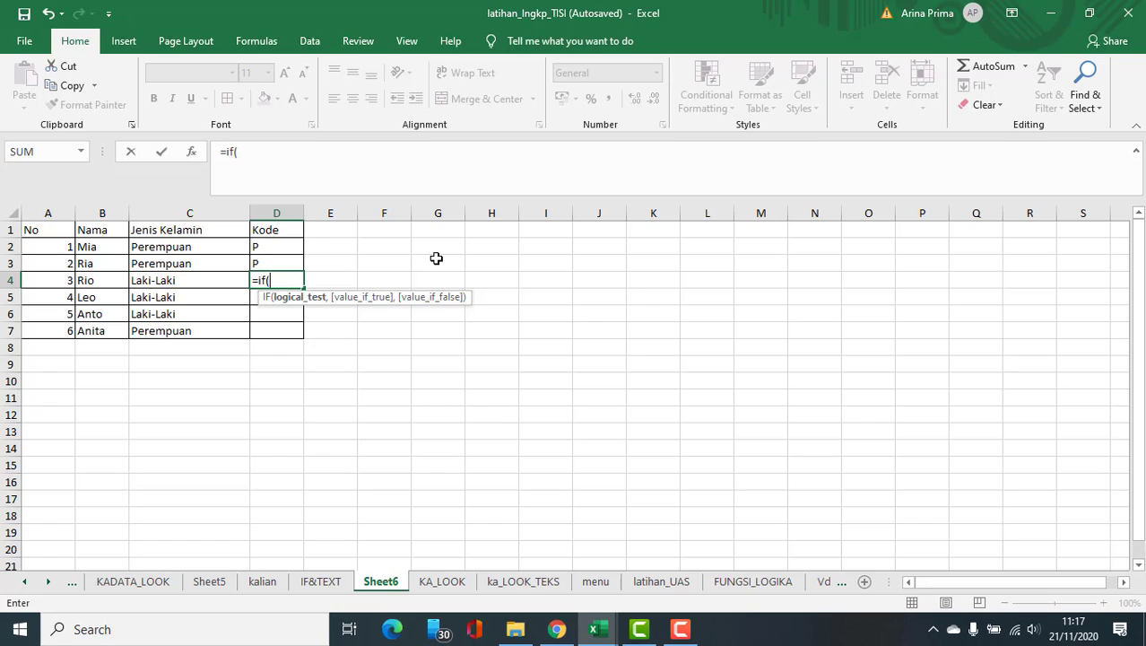
text(b4)
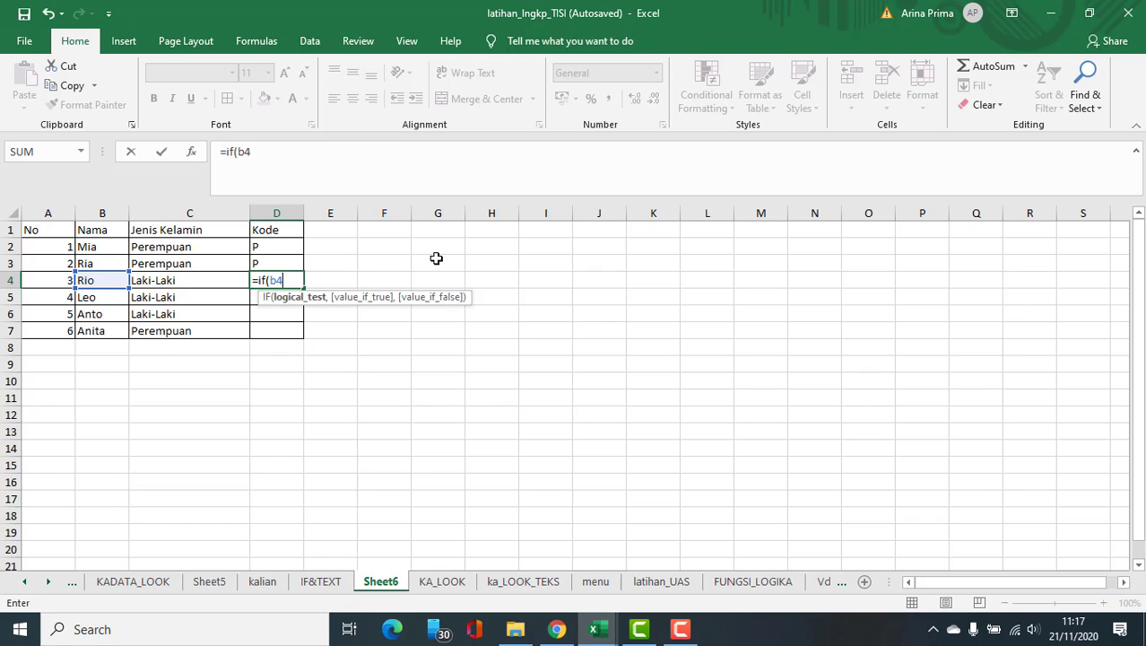
key(BackSpace)
key(BackSpace)
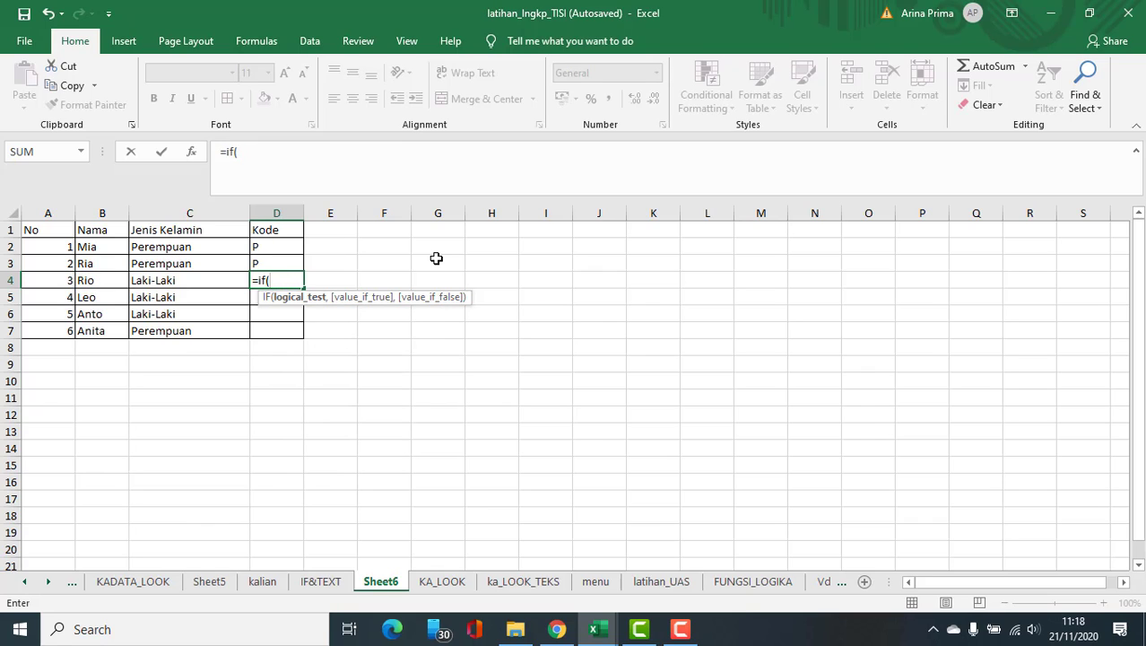
text(c4)
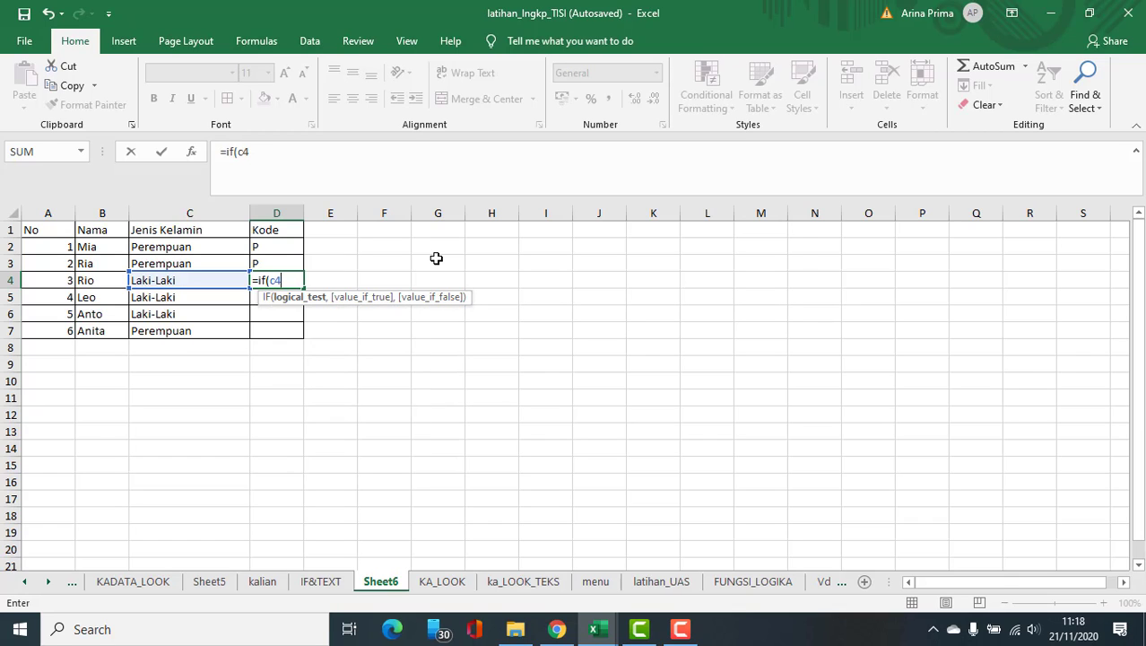
text(="Perepua)
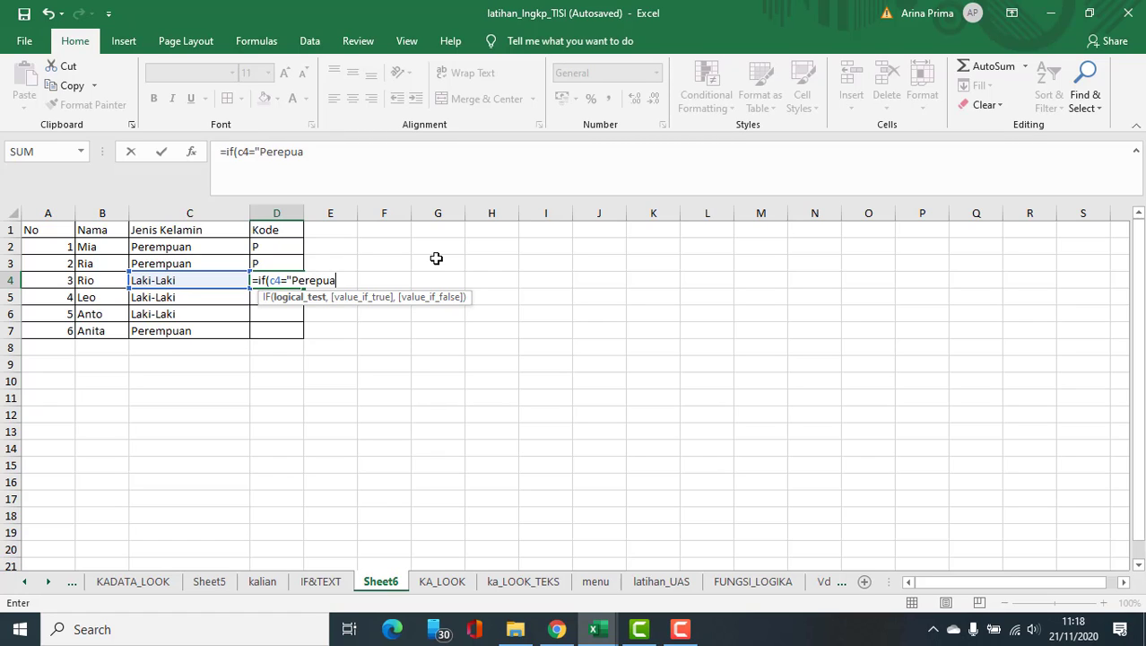
text(n)
key(BackSpace)
key(BackSpace)
key(BackSpace)
key(BackSpace)
text(mpuan",)
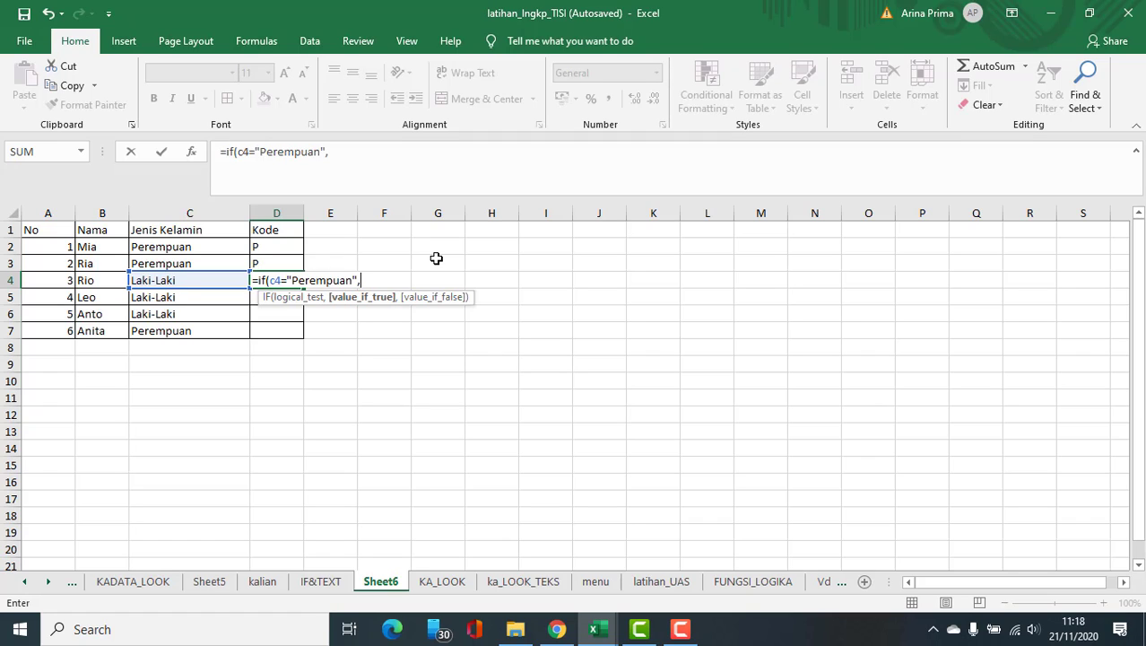
Complete and enter the D4 formula with "P" as the true result and "L" as the false result.
text("P",)
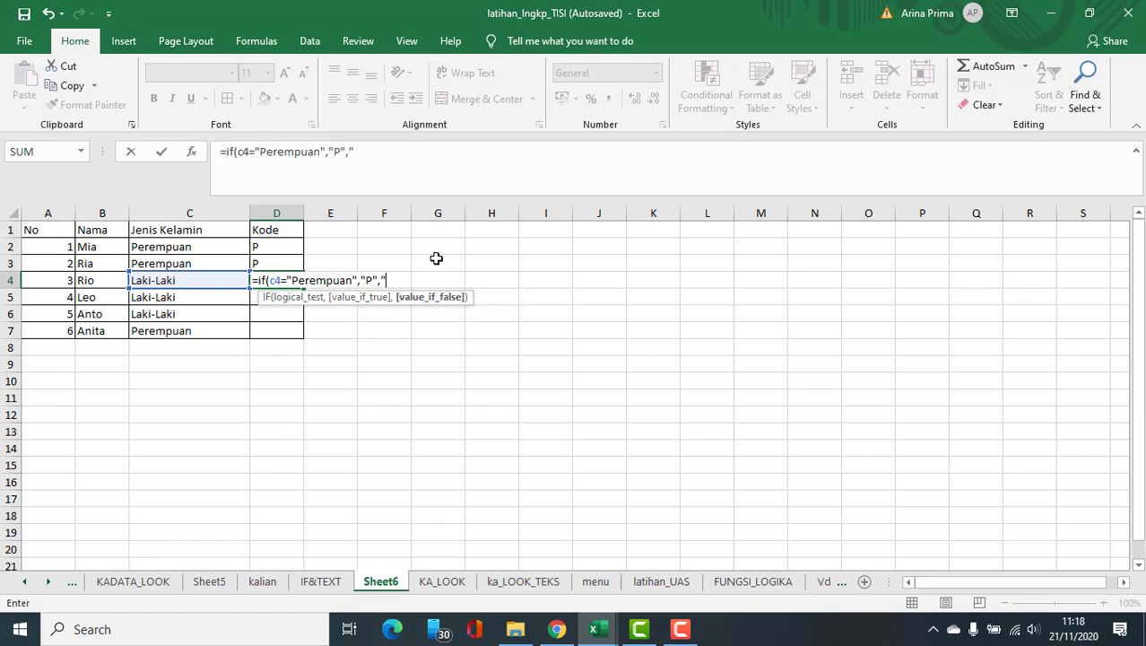
text("L")
key(Return)
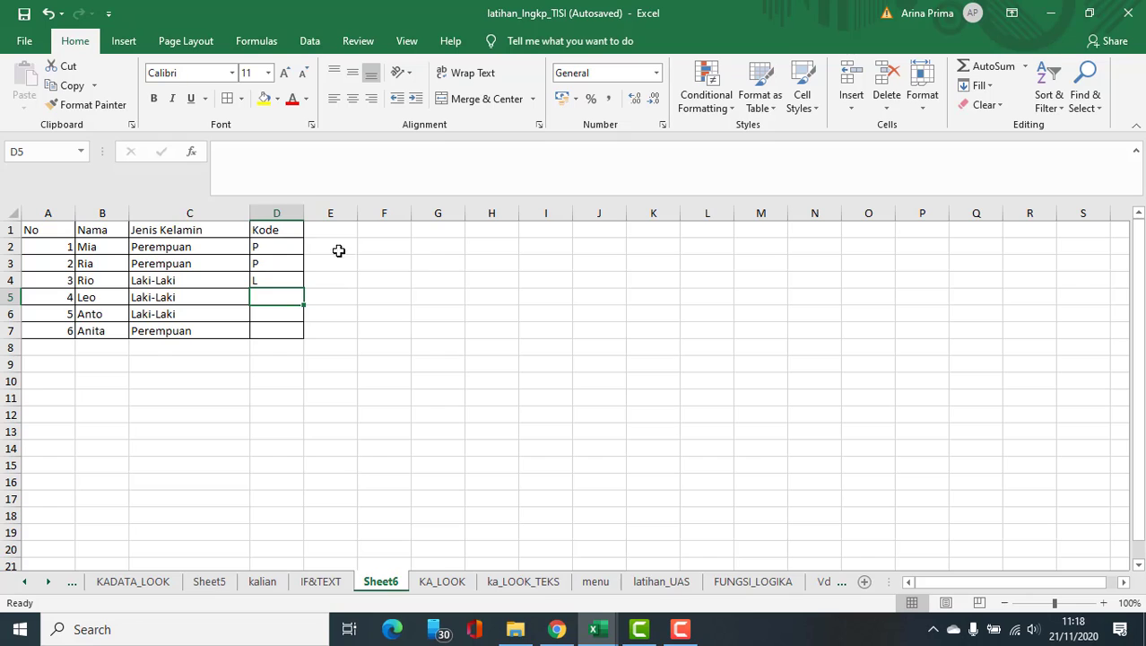
Fill the D2 formula down the Kode column through D7 and check the formula in D4.
drag(272, 246, 305, 338)
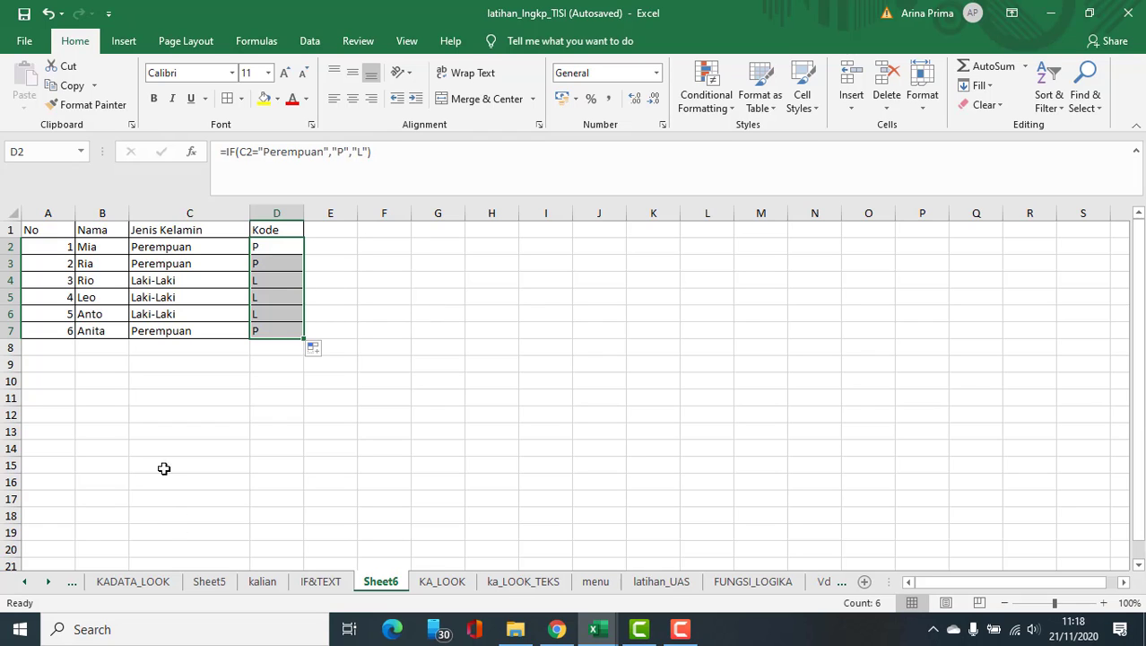
click(269, 281)
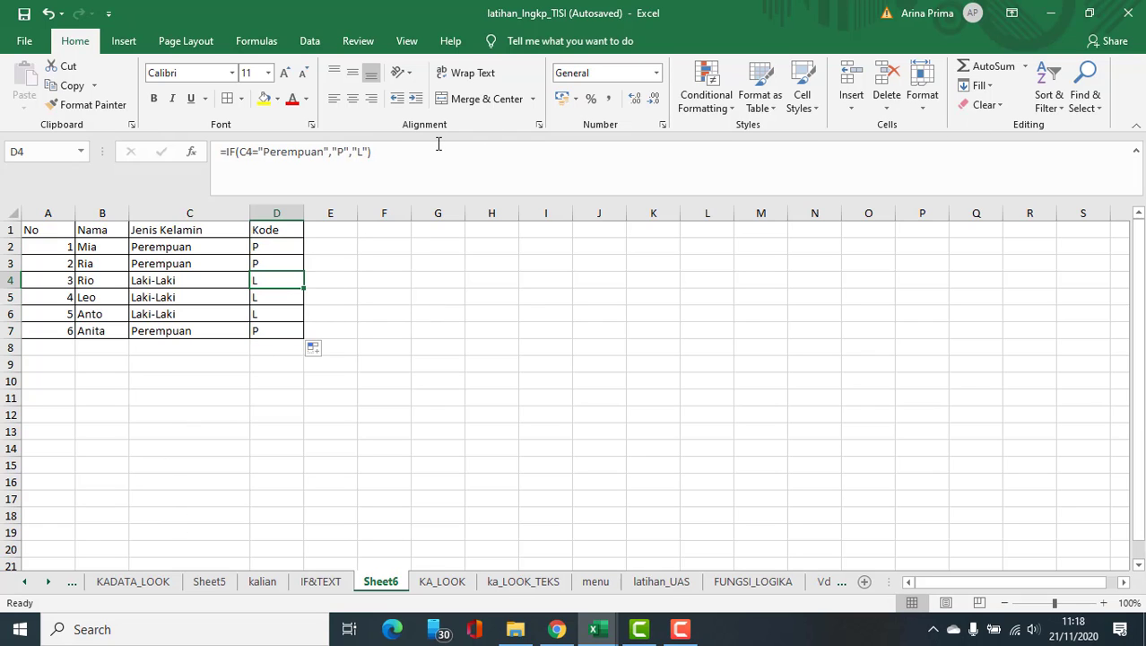
click(367, 155)
drag(367, 154, 154, 174)
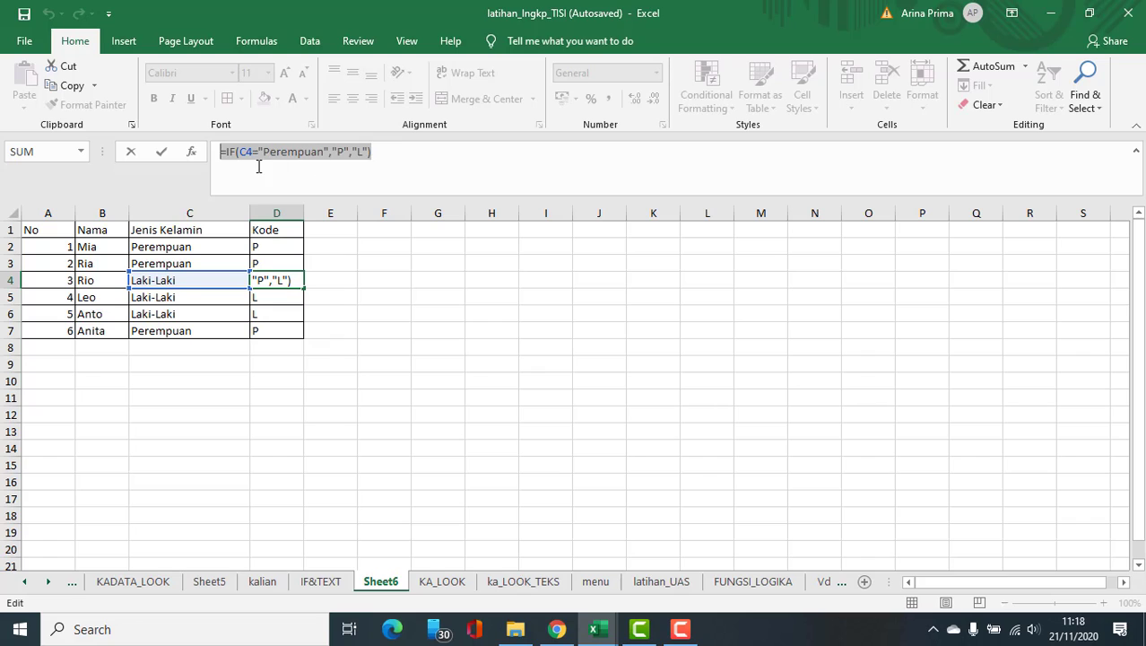
click(453, 144)
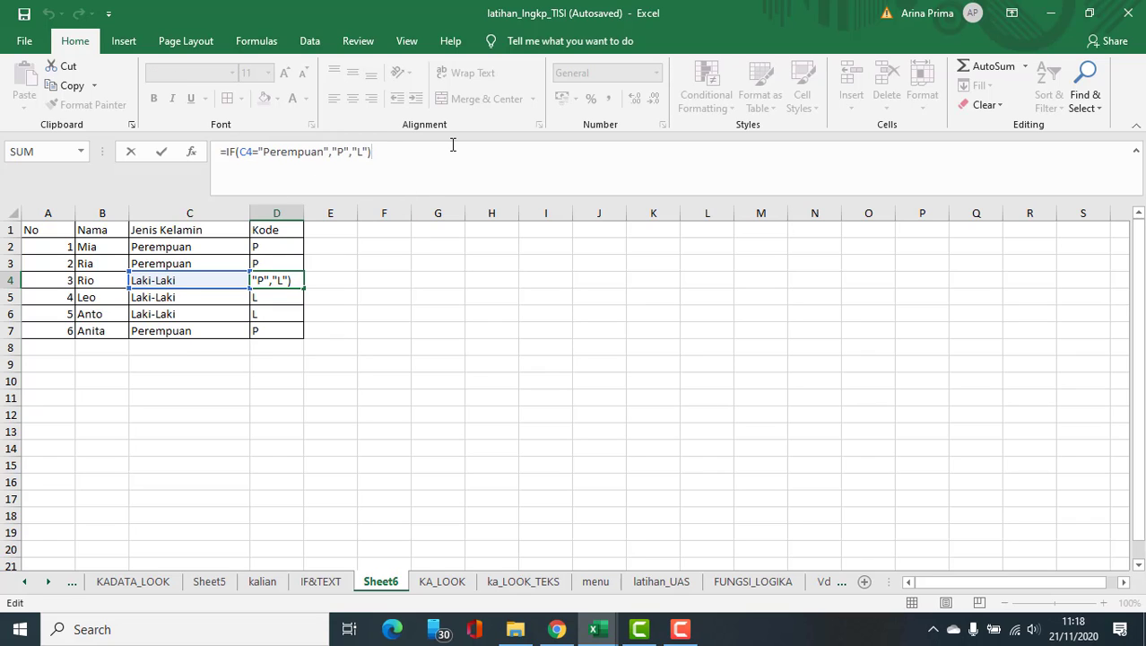
key(Return)
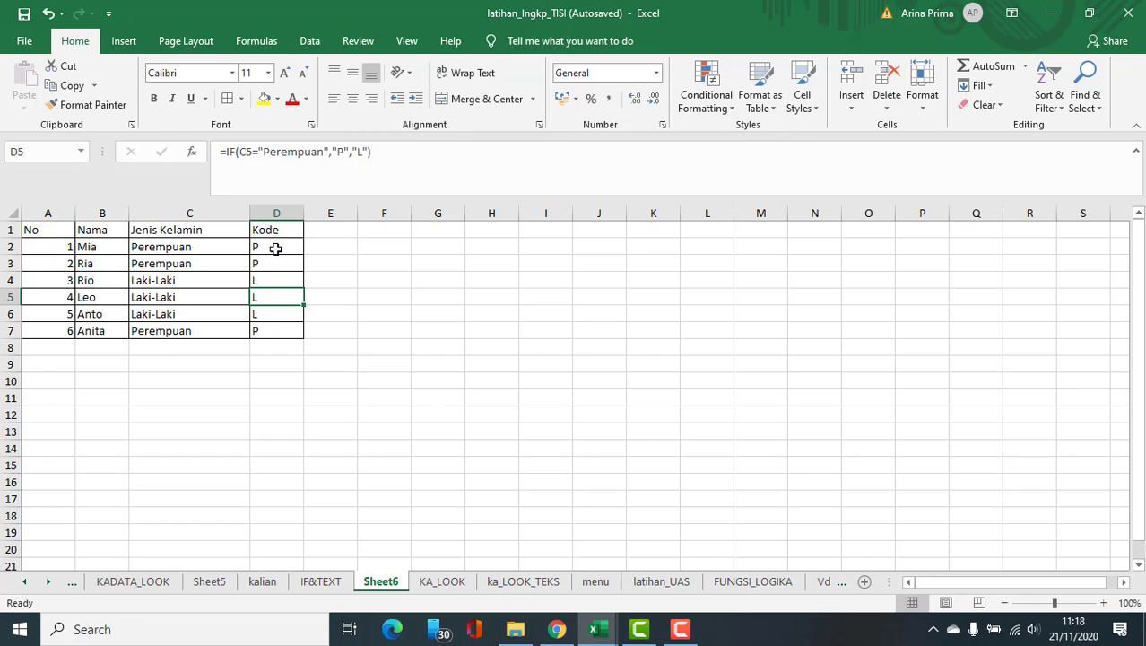
Review the parts of the IF formula in D2 against the Jenis Kelamin entries it tests.
click(275, 248)
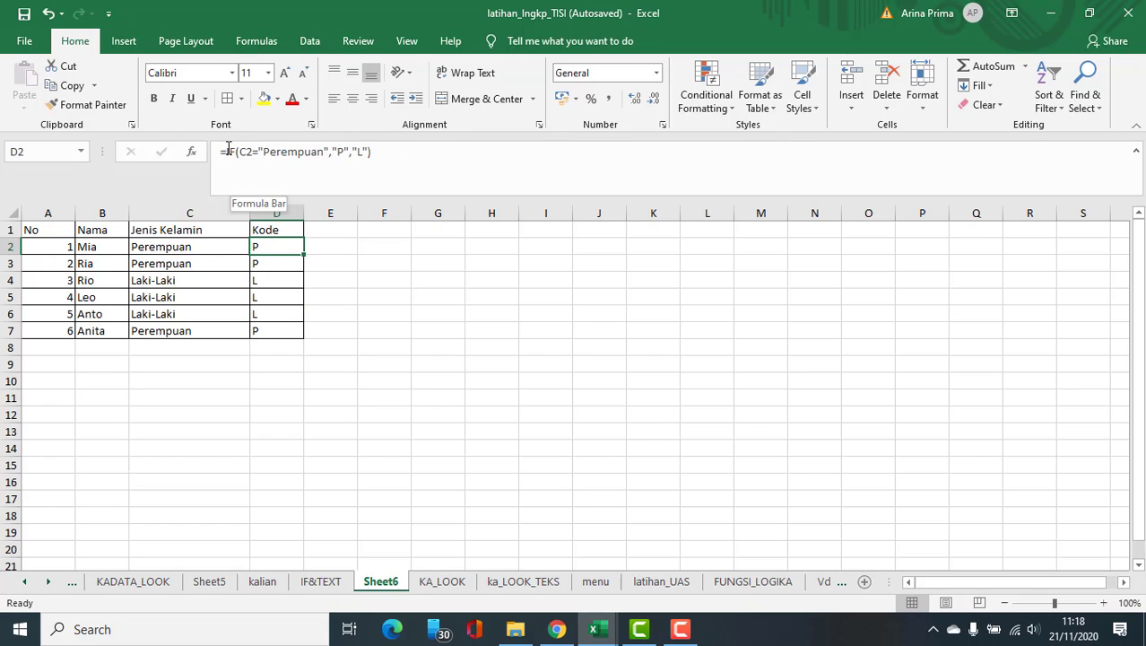
click(169, 252)
click(169, 261)
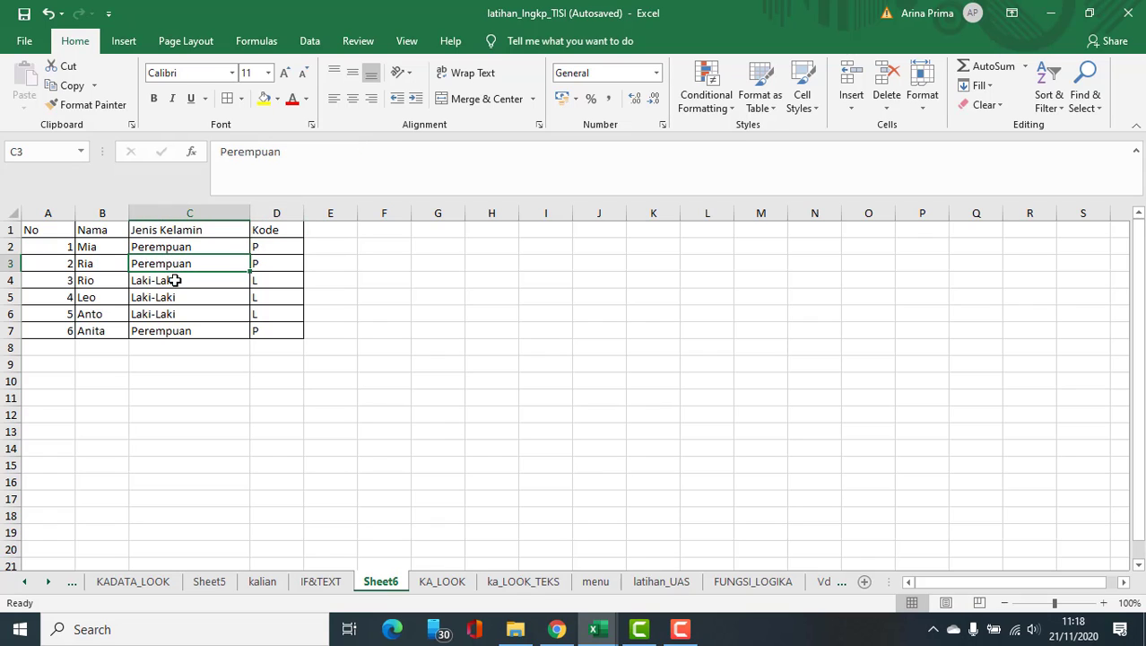
click(174, 279)
double_click(280, 245)
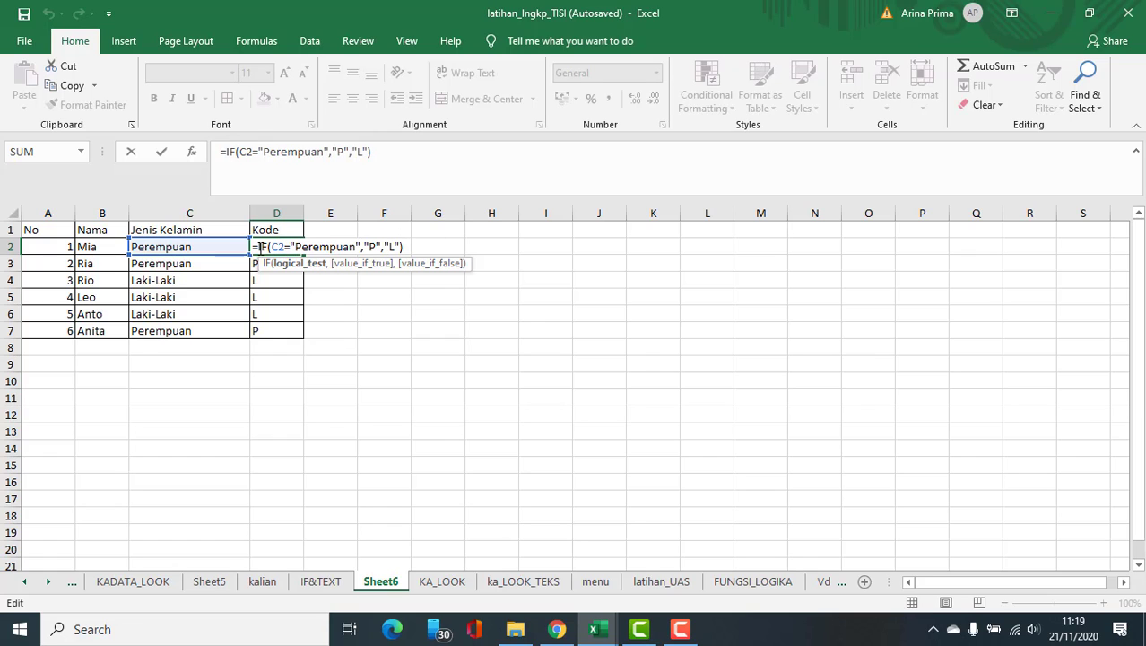
drag(269, 251, 401, 246)
drag(270, 248, 401, 246)
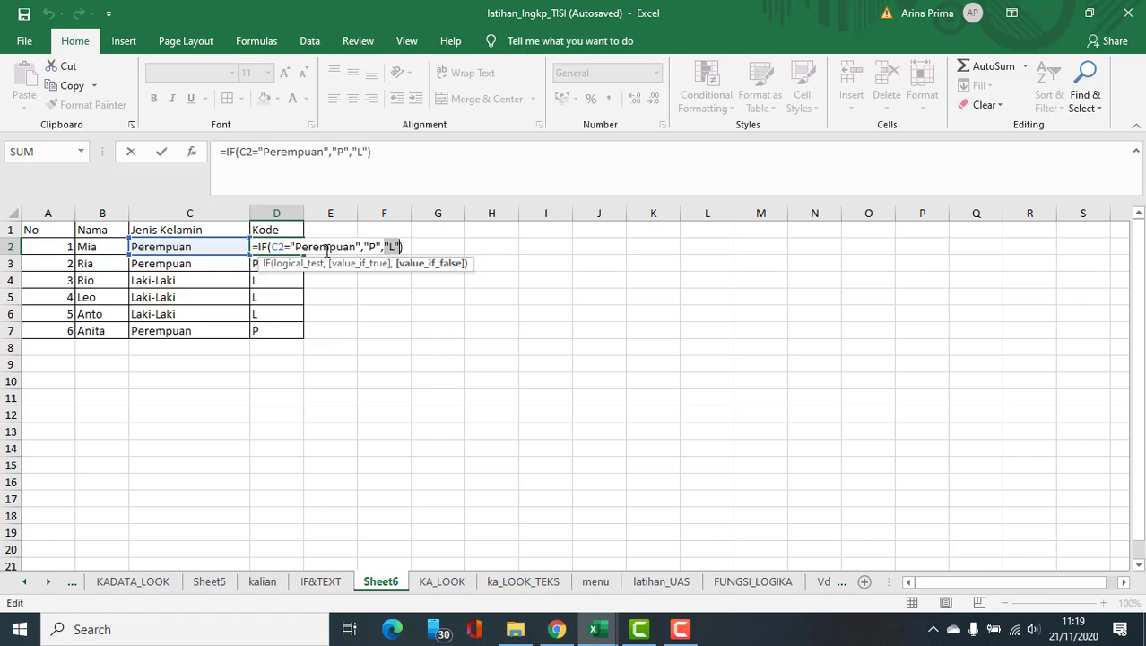
key(Return)
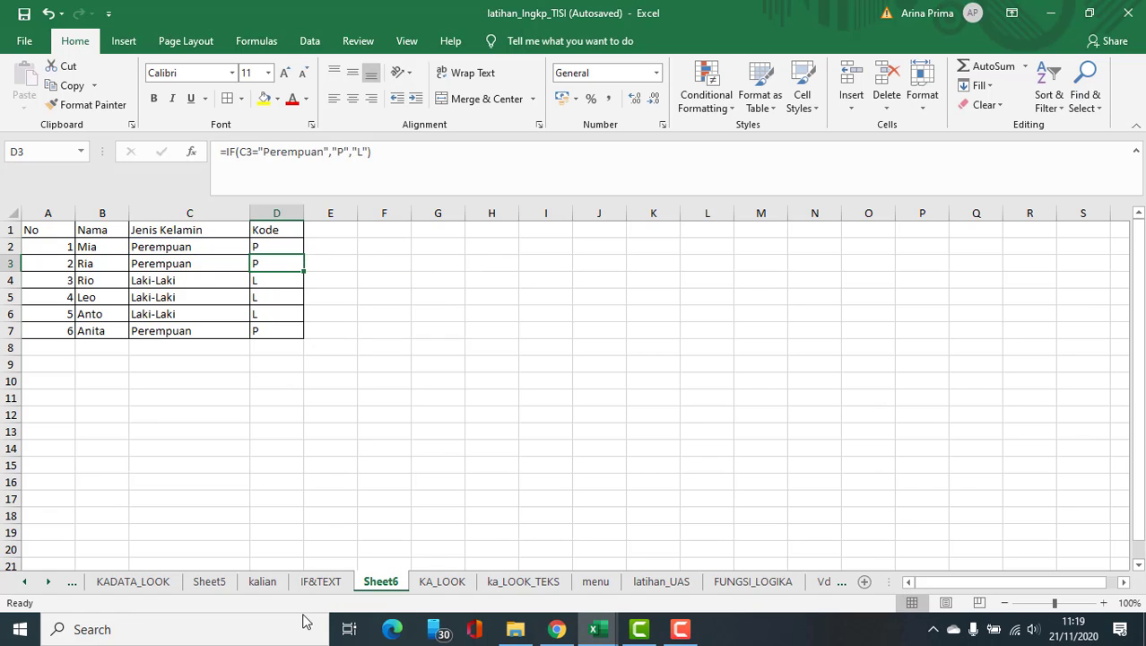
Open the IF&TEXT sheet and examine the grade table's NIM, score columns and empty columns that need formulas.
click(316, 583)
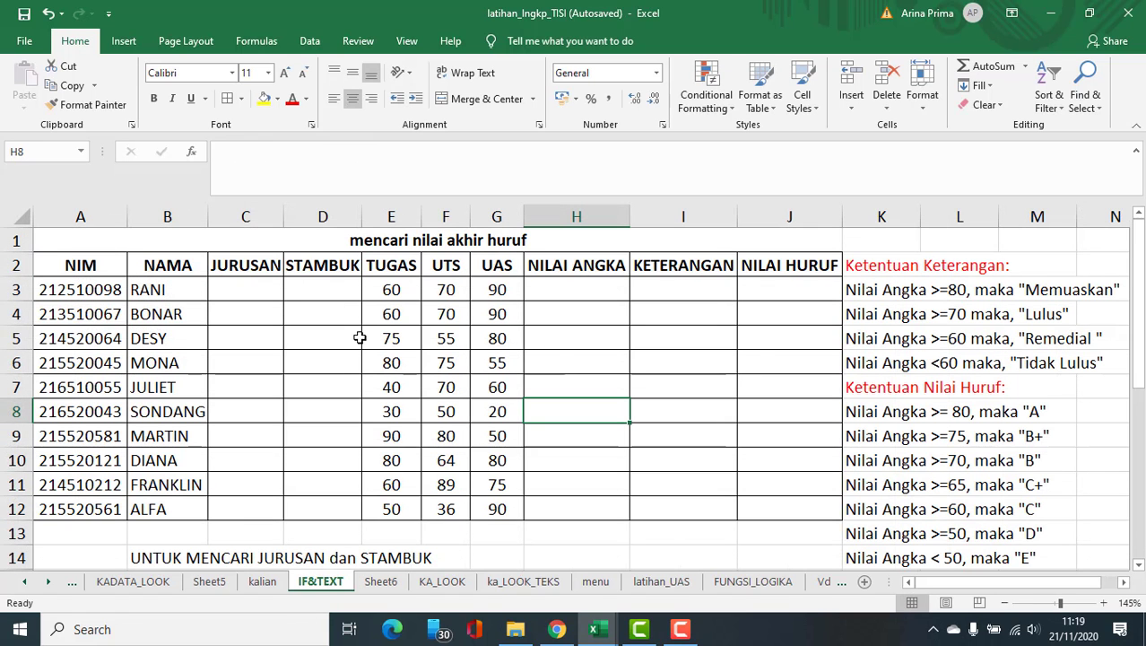
drag(133, 252, 739, 499)
click(84, 266)
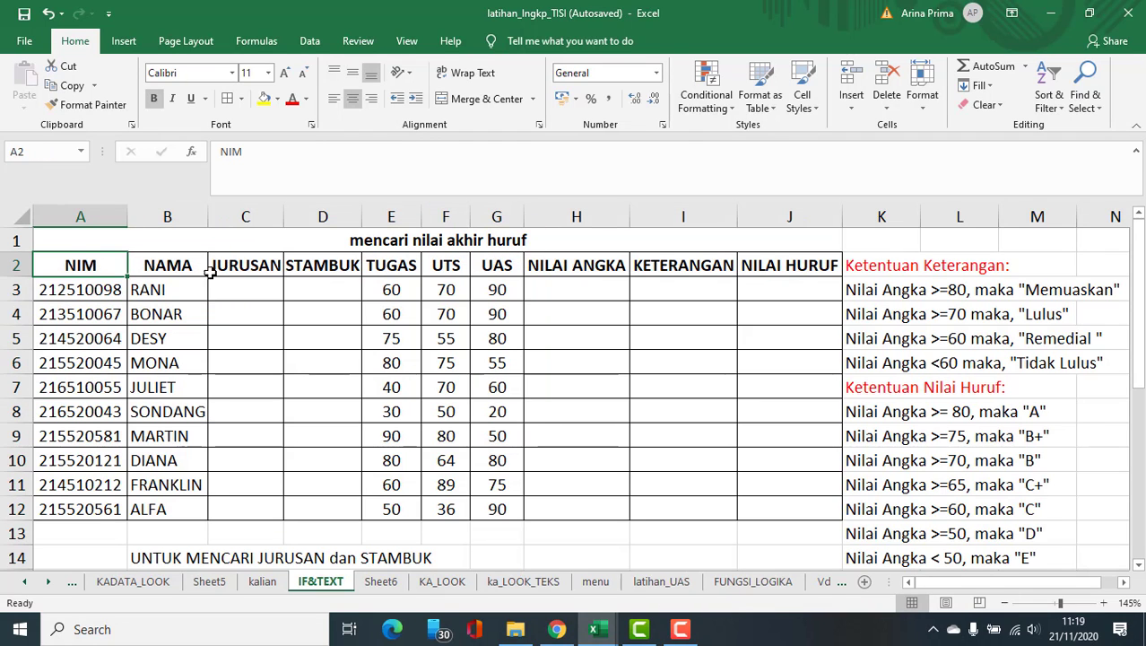
click(550, 291)
drag(220, 291, 224, 508)
drag(289, 296, 328, 510)
drag(64, 291, 85, 507)
click(583, 292)
drag(587, 324, 581, 508)
drag(670, 289, 674, 505)
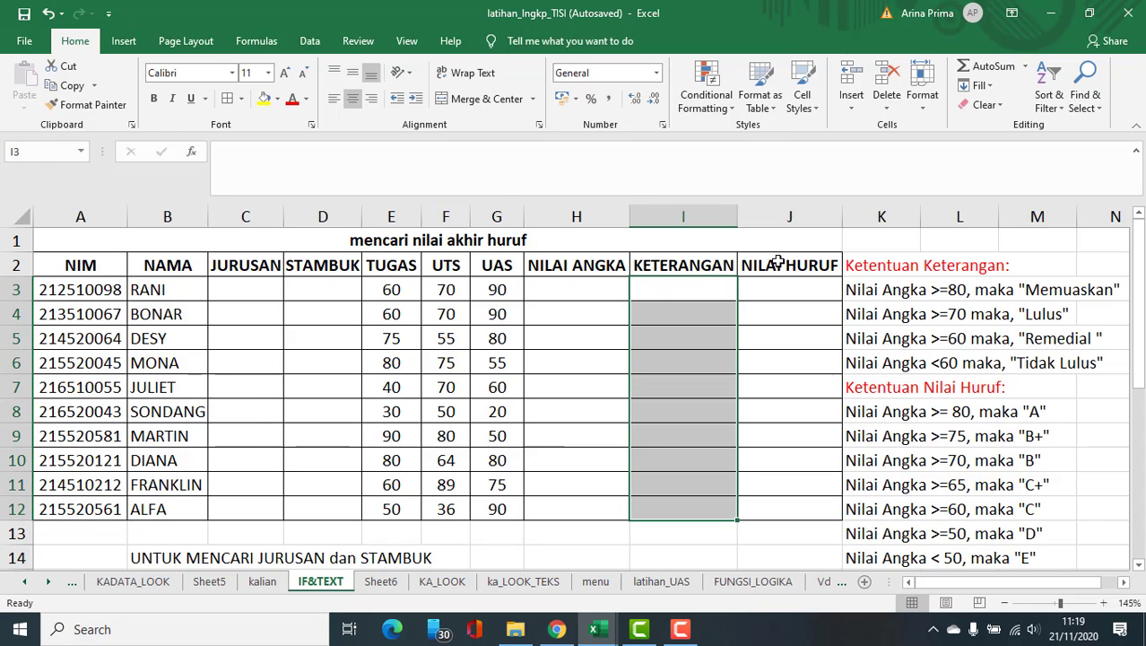
drag(776, 289, 763, 518)
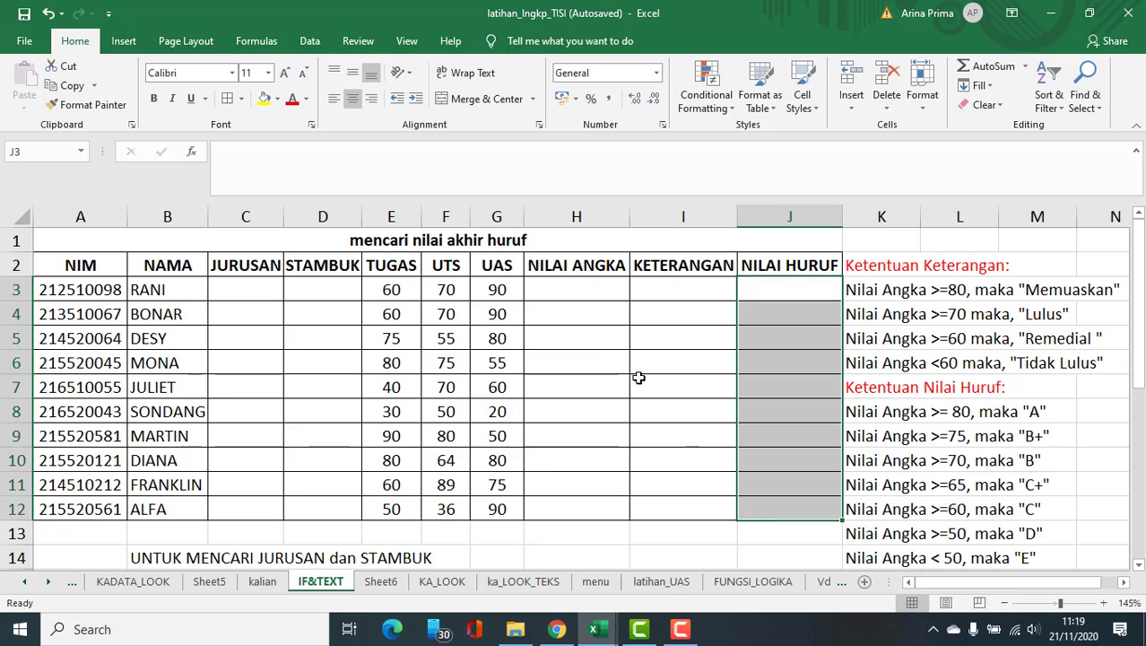
drag(381, 287, 496, 508)
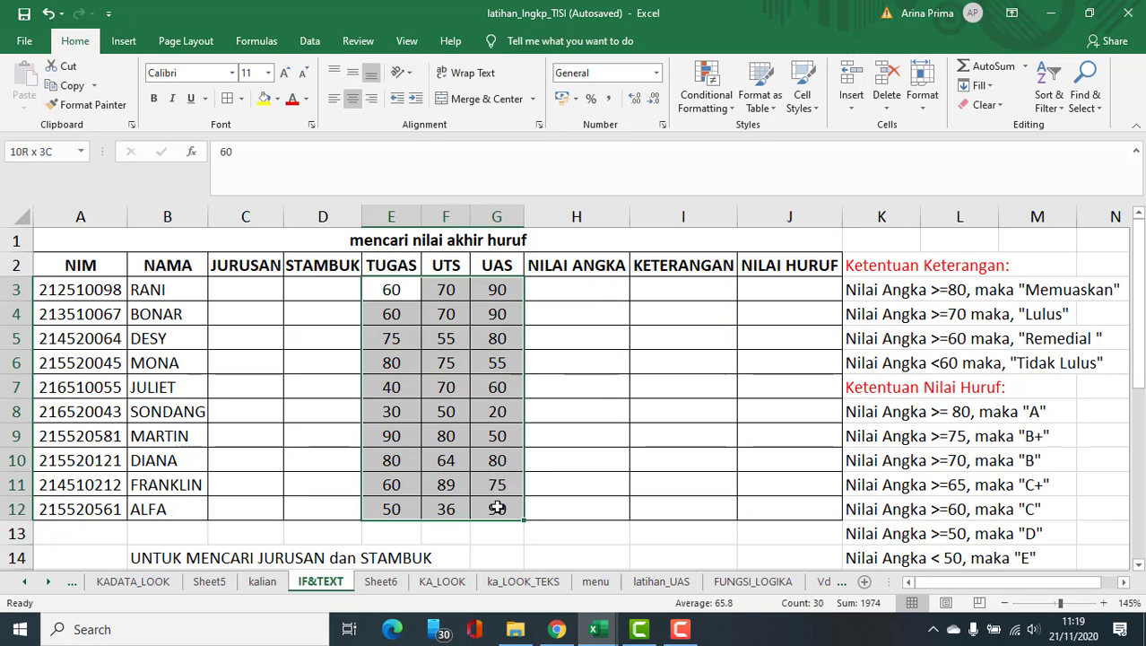
Enter the formula =AVERAGE(E3:G3) in the NILAI ANGKA cell H3 to average the TUGAS, UTS and UAS scores.
click(601, 284)
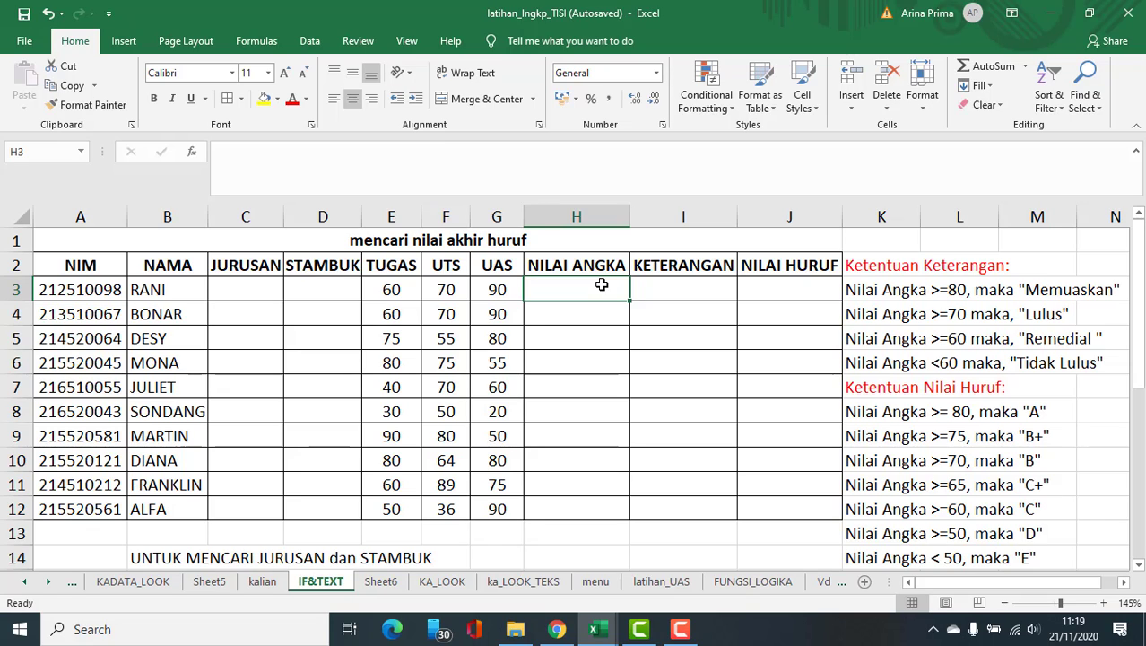
text(=)
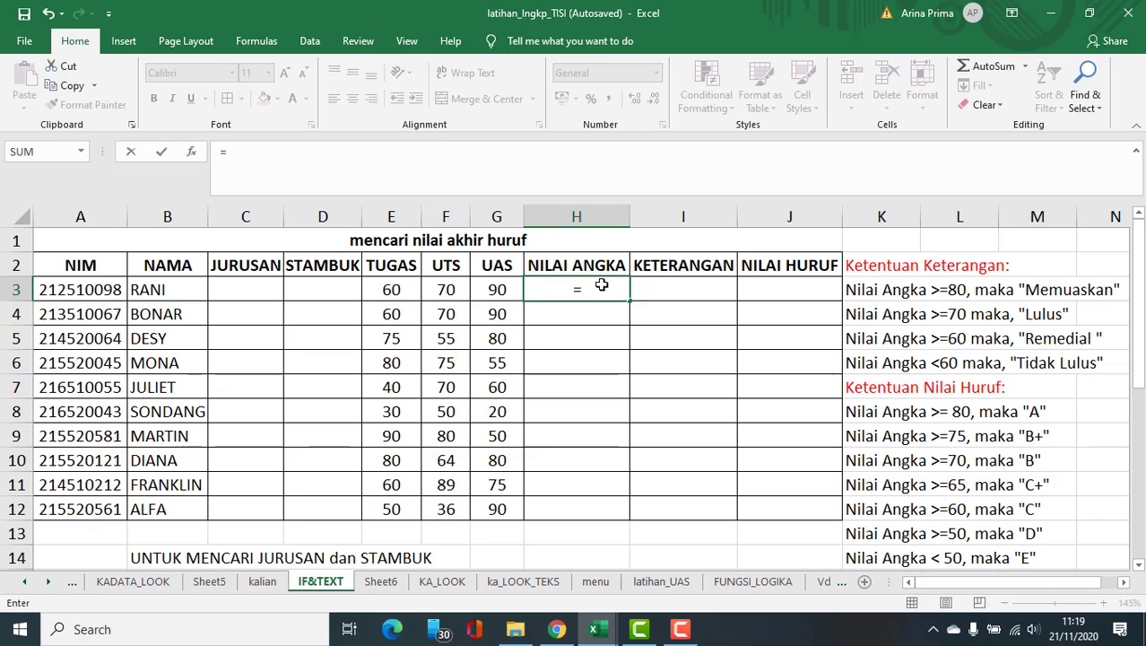
text(a)
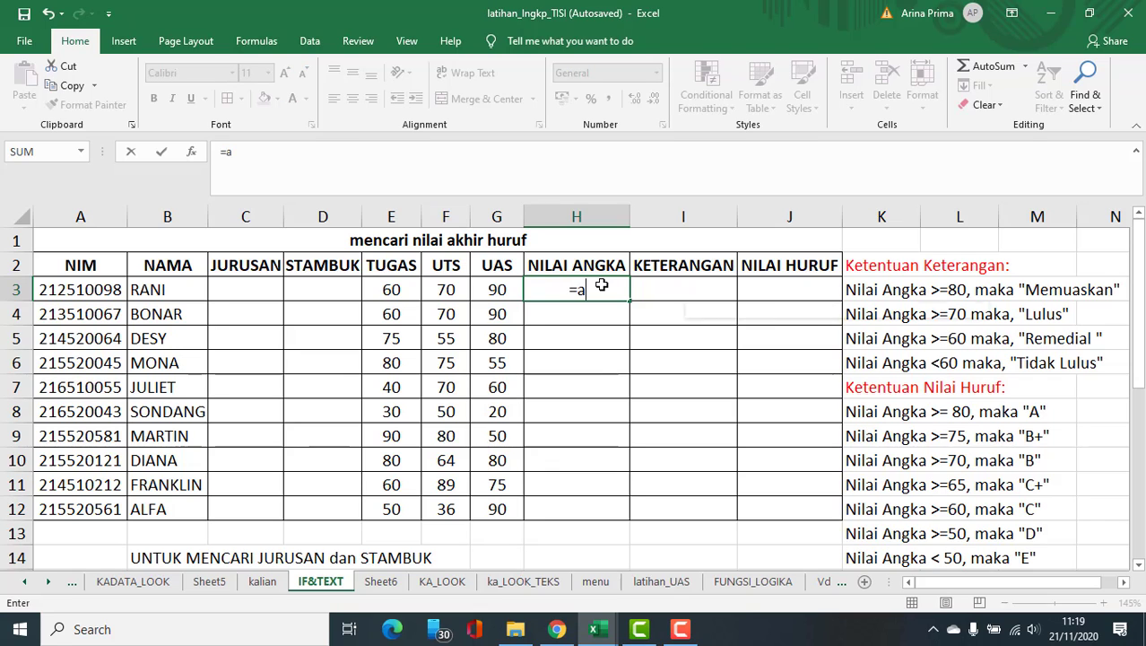
text(vera)
key(Tab)
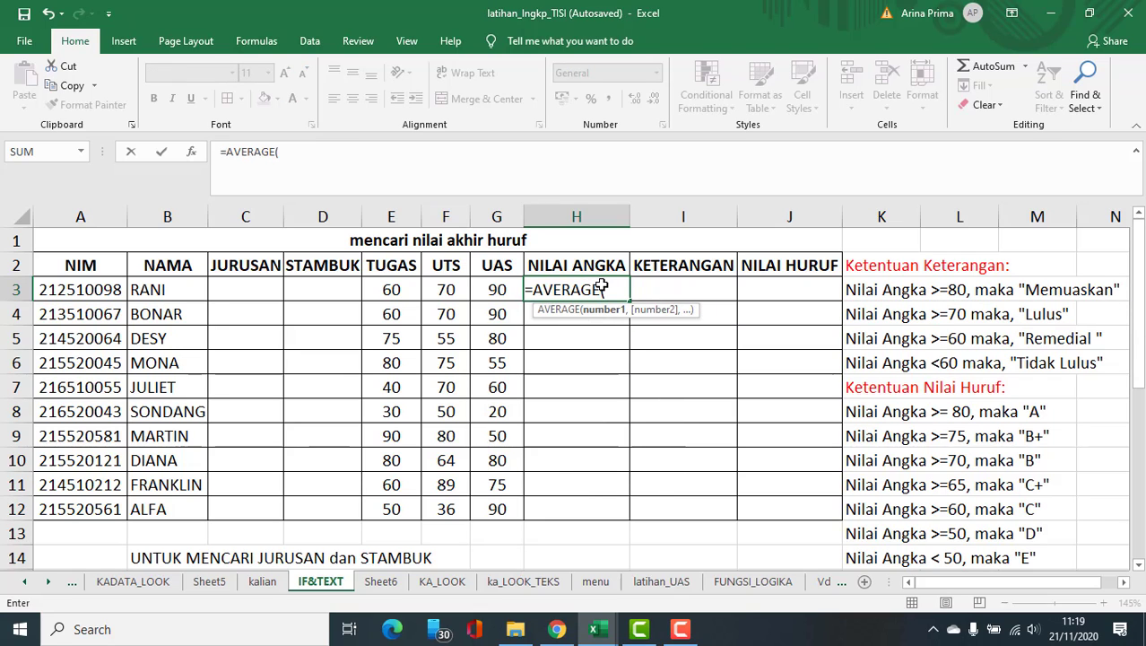
drag(396, 290, 487, 290)
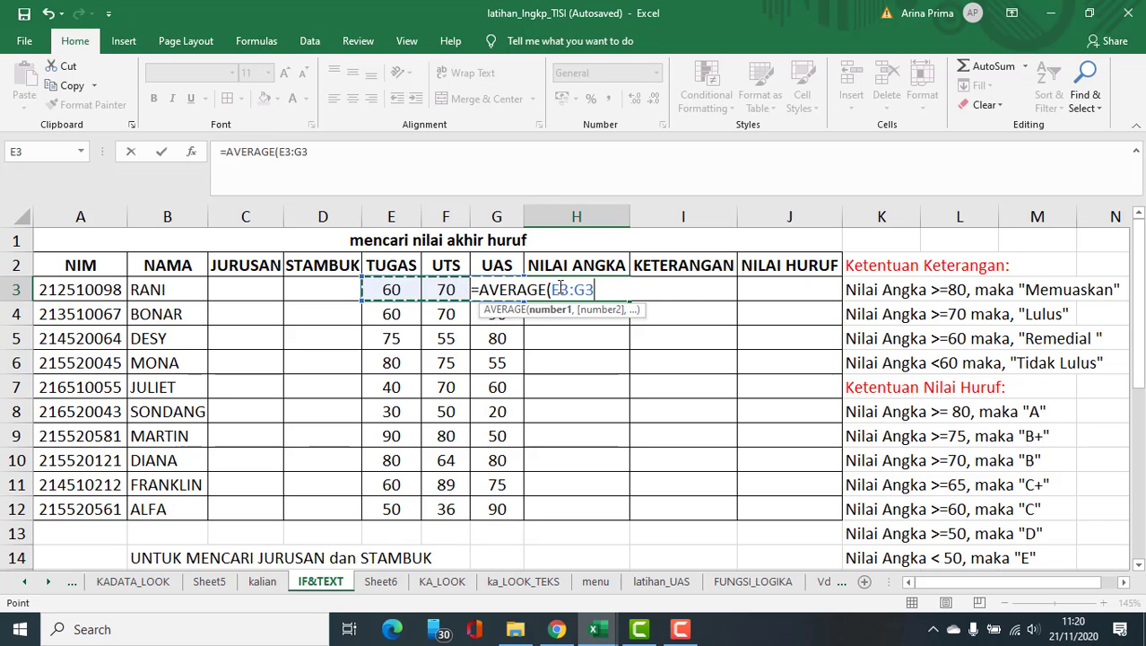
drag(553, 289, 573, 289)
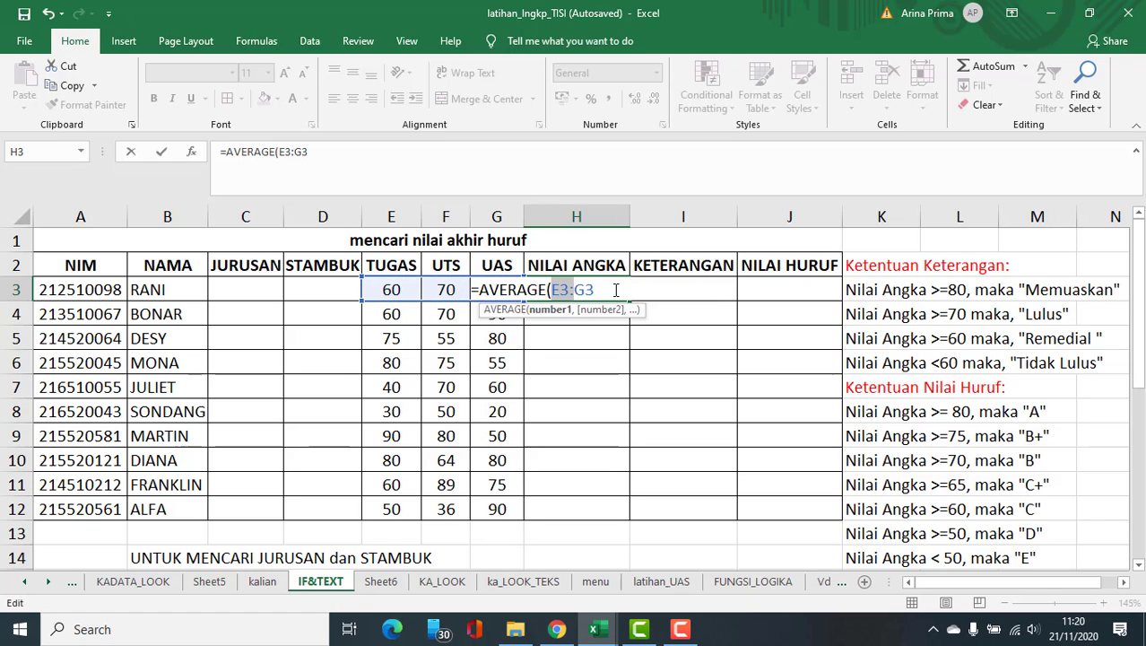
click(604, 290)
text())
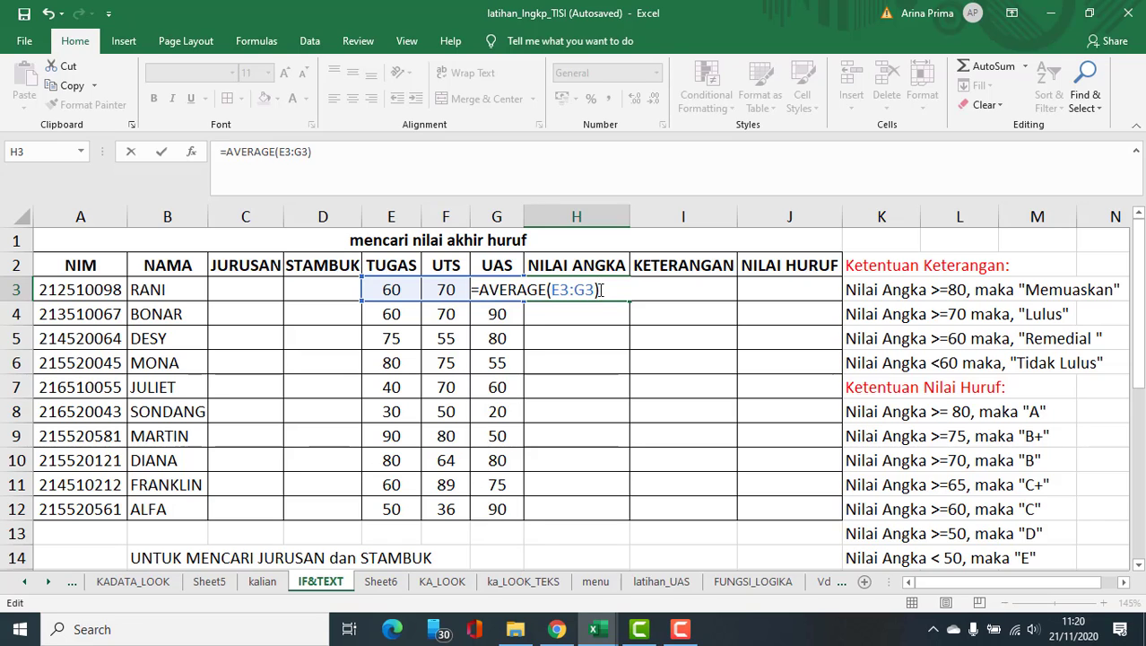
key(Return)
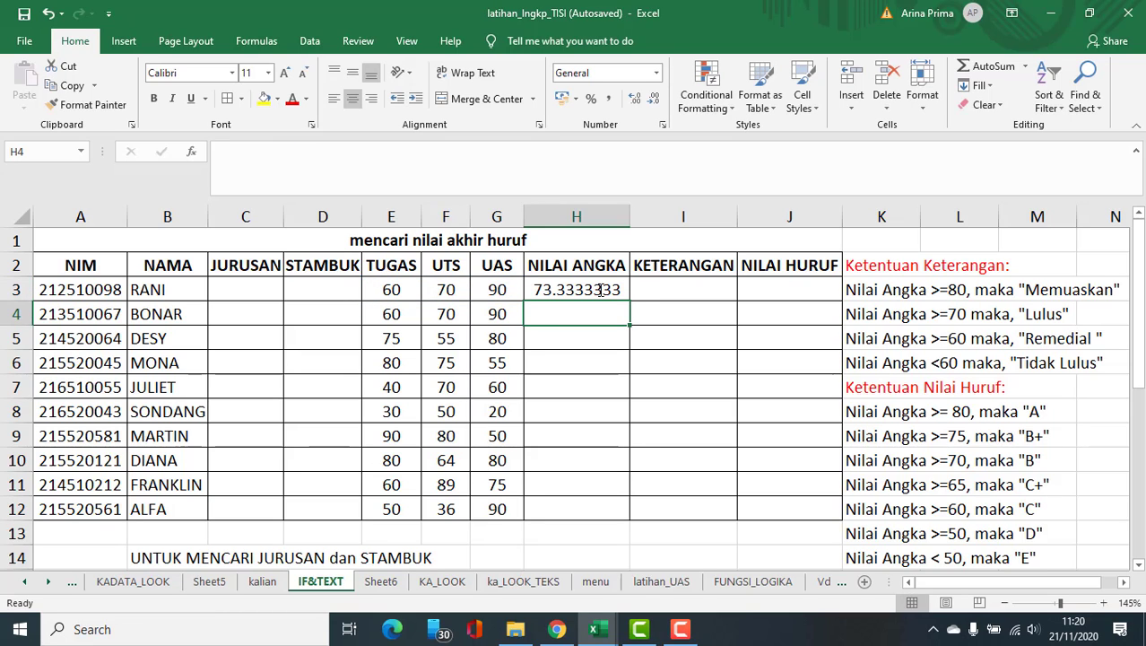
Fill the H3 average formula down the NILAI ANGKA column through H12.
click(622, 293)
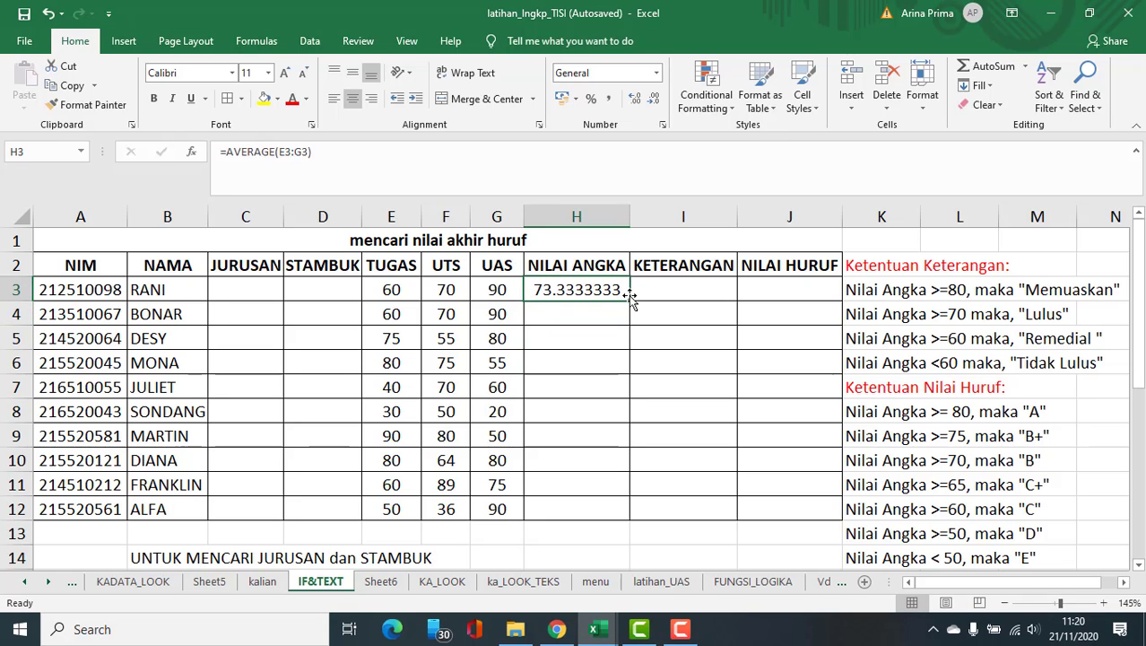
drag(630, 300, 641, 531)
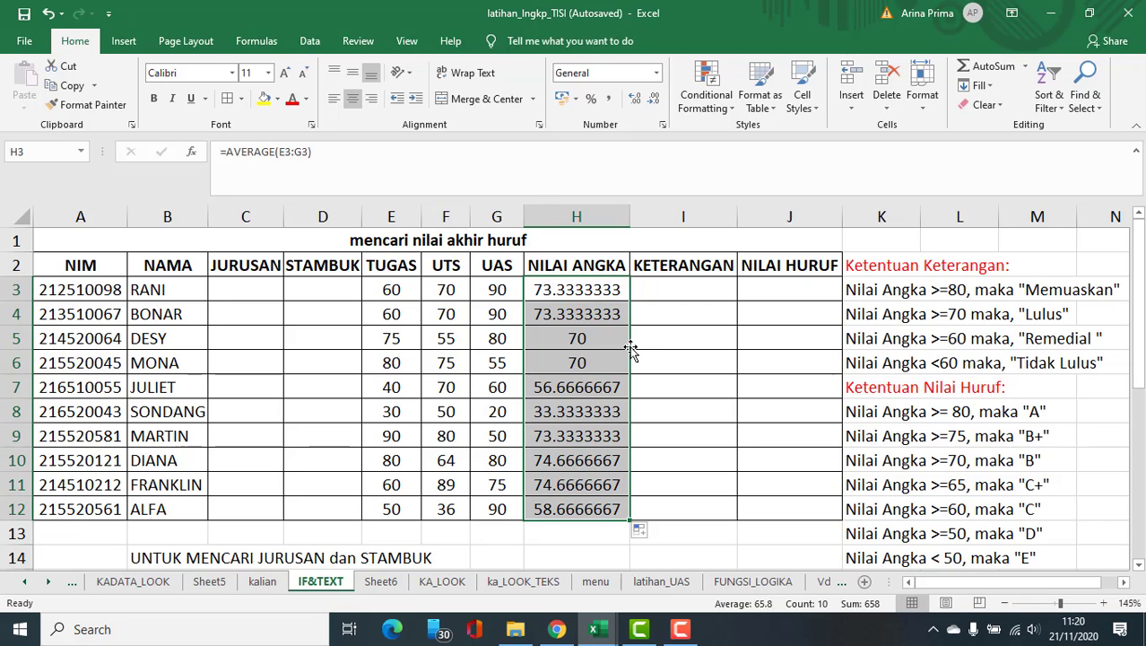
key(shift+Up)
key(shift+Up)
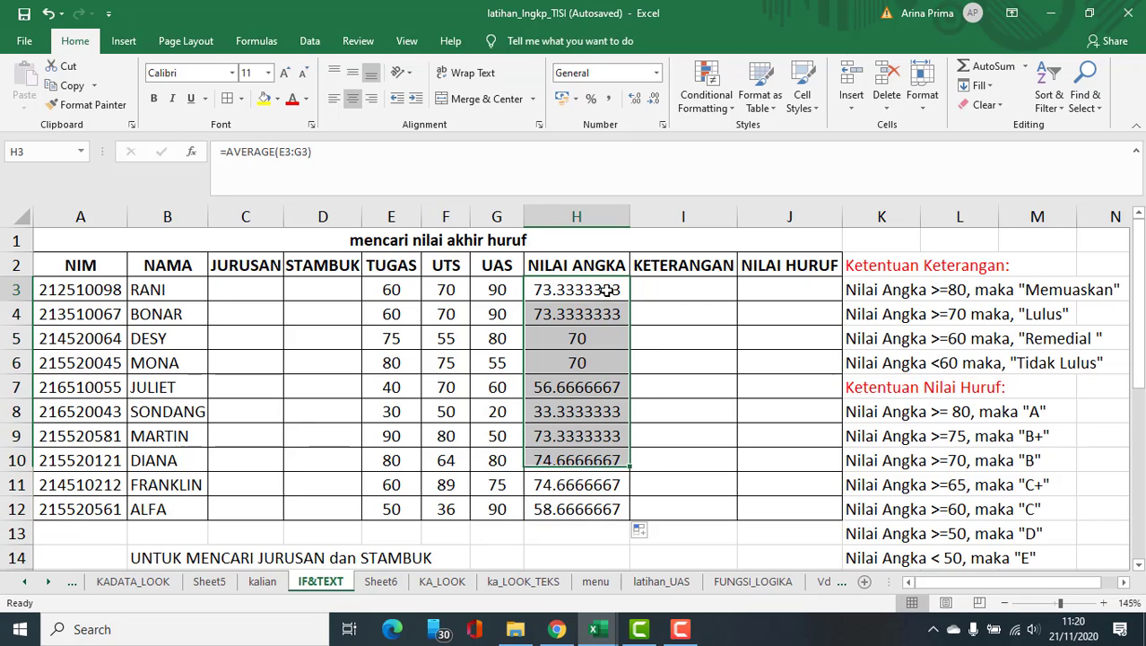
click(606, 290)
Examine the Ketentuan Keterangan rules in K3:K6 and how they relate to the NILAI ANGKA and KETERANGAN columns.
click(671, 286)
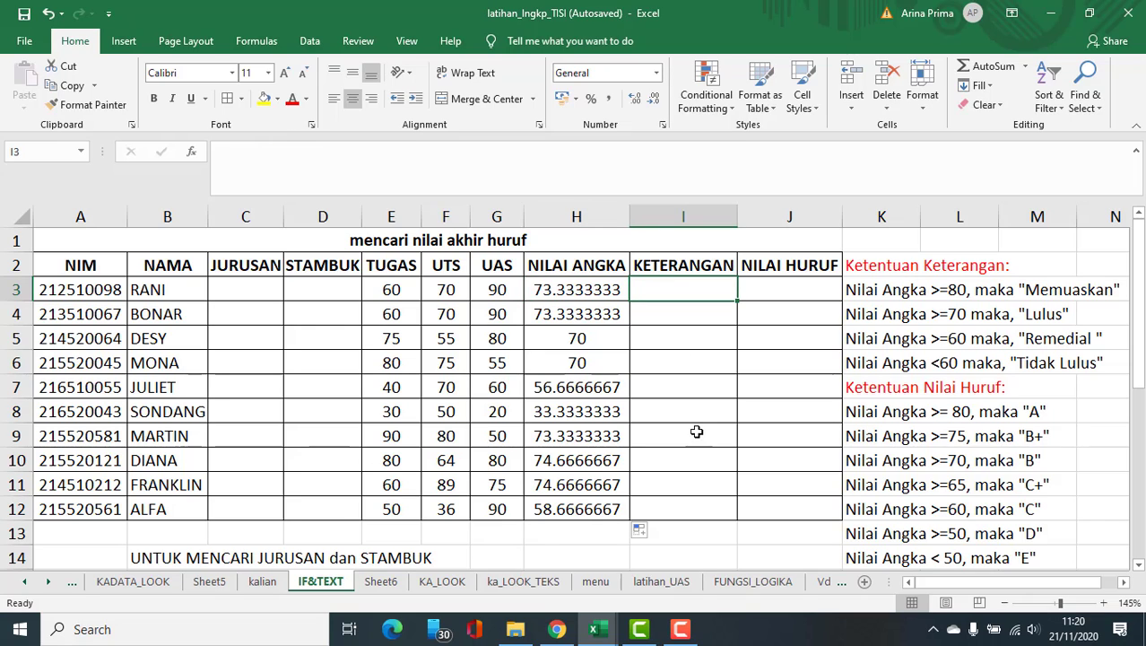
click(674, 473)
click(664, 282)
click(863, 293)
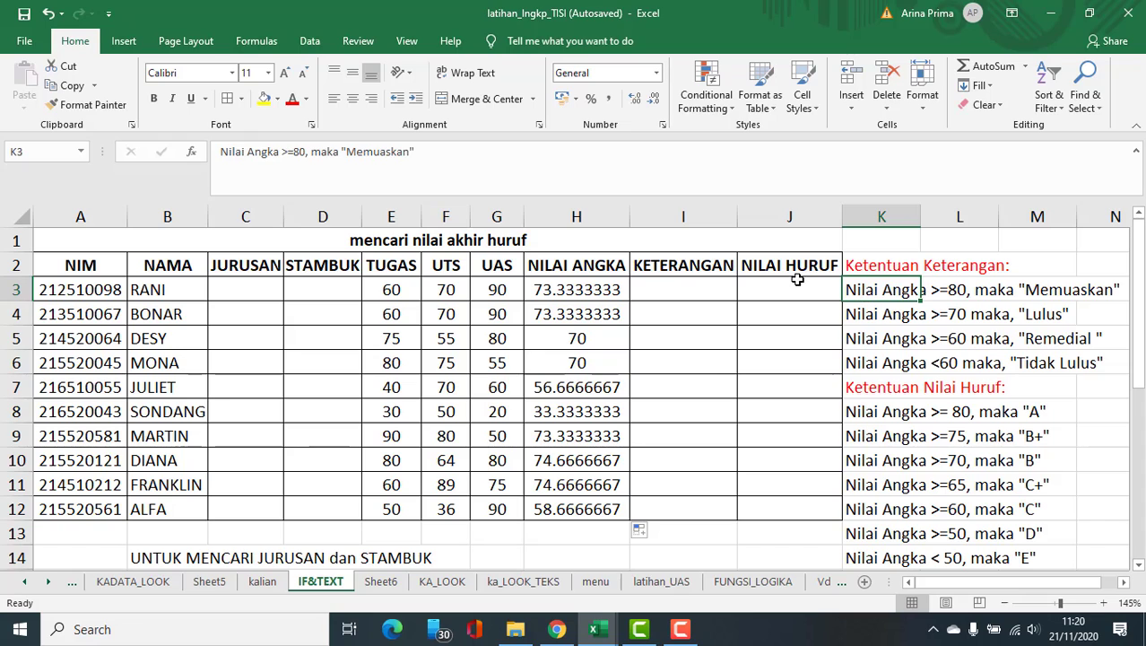
drag(874, 266, 1104, 350)
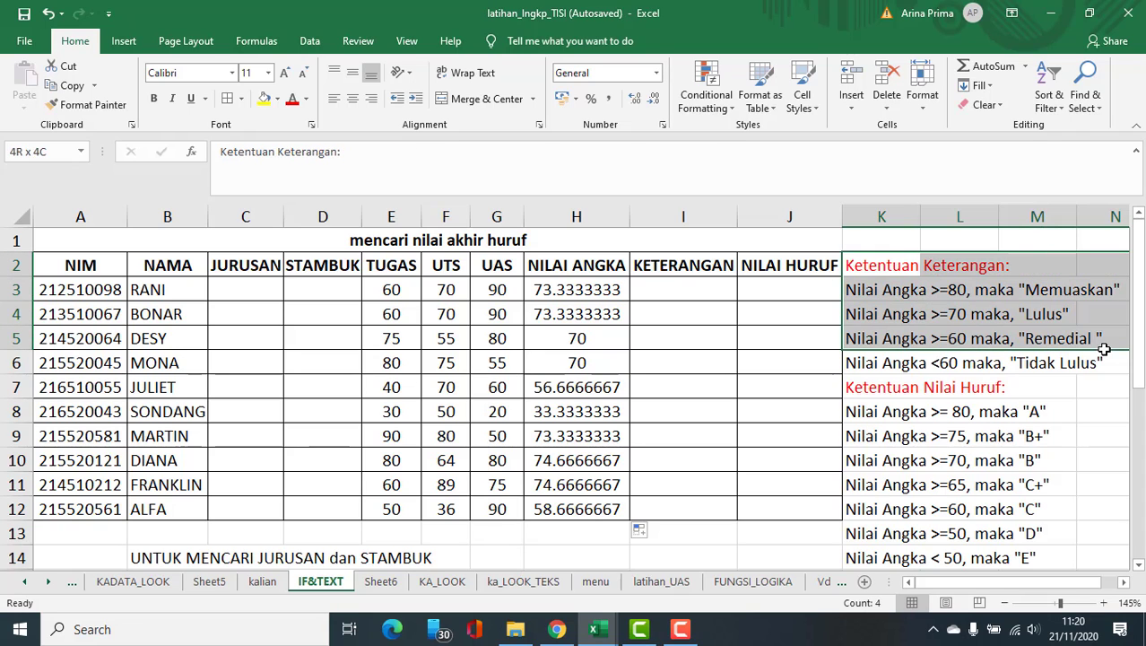
click(877, 290)
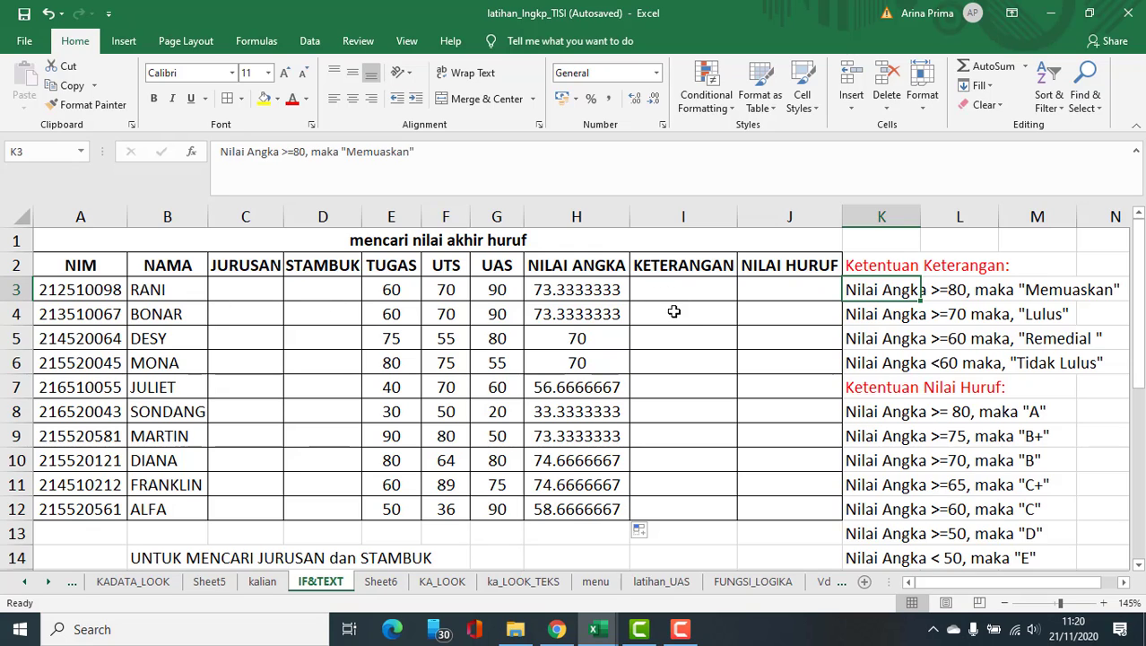
click(647, 290)
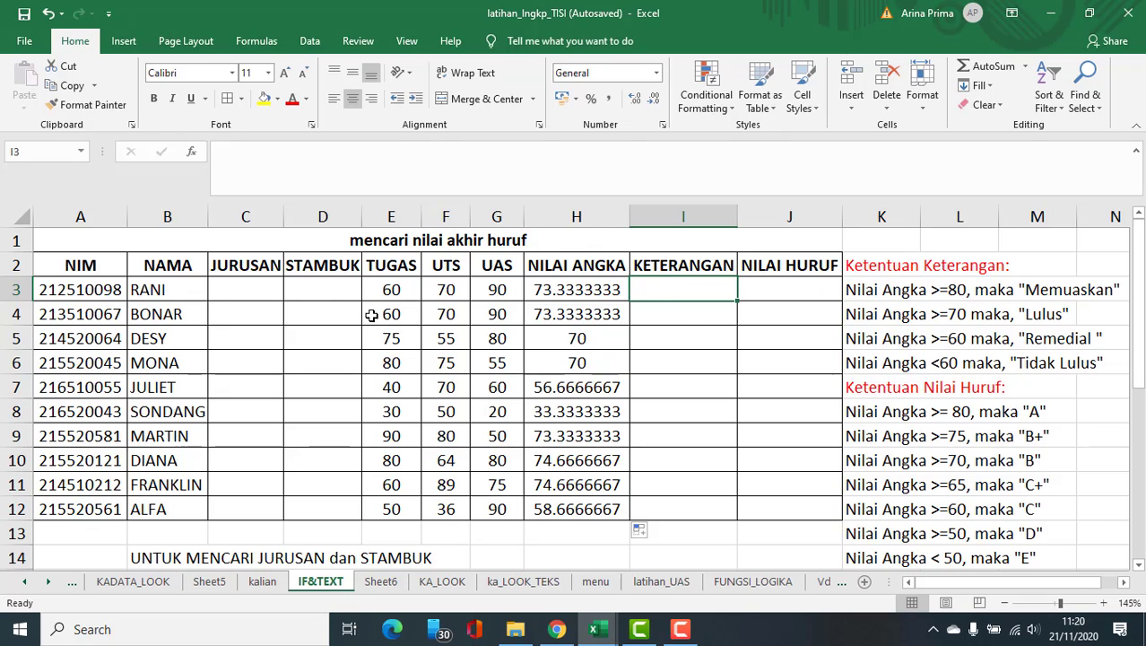
click(608, 289)
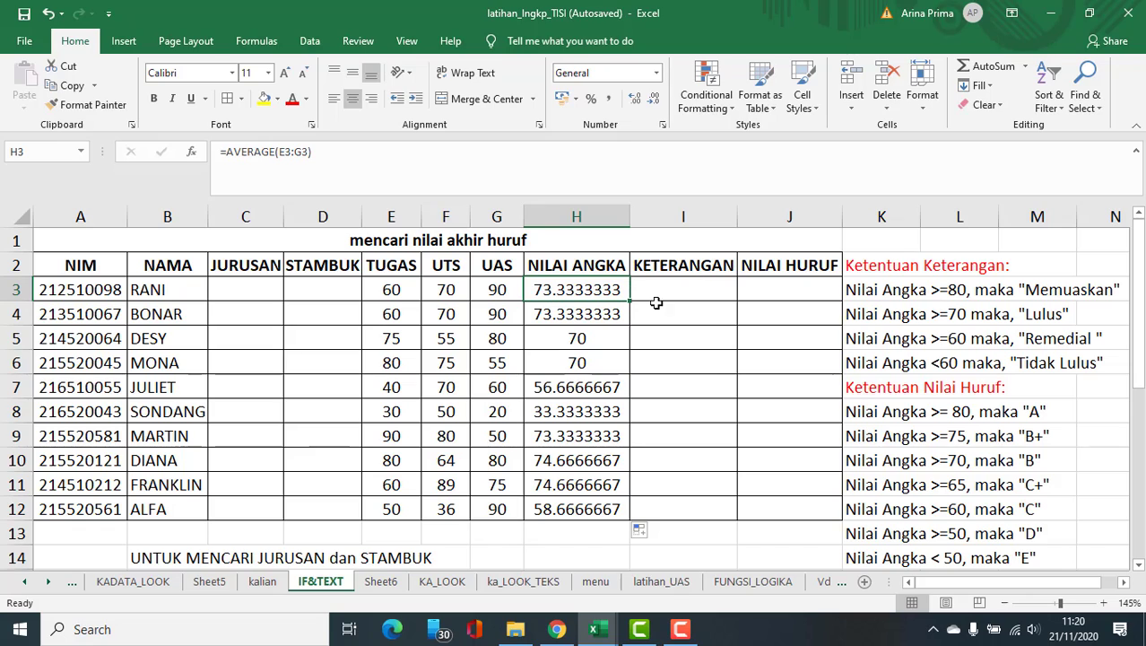
click(651, 291)
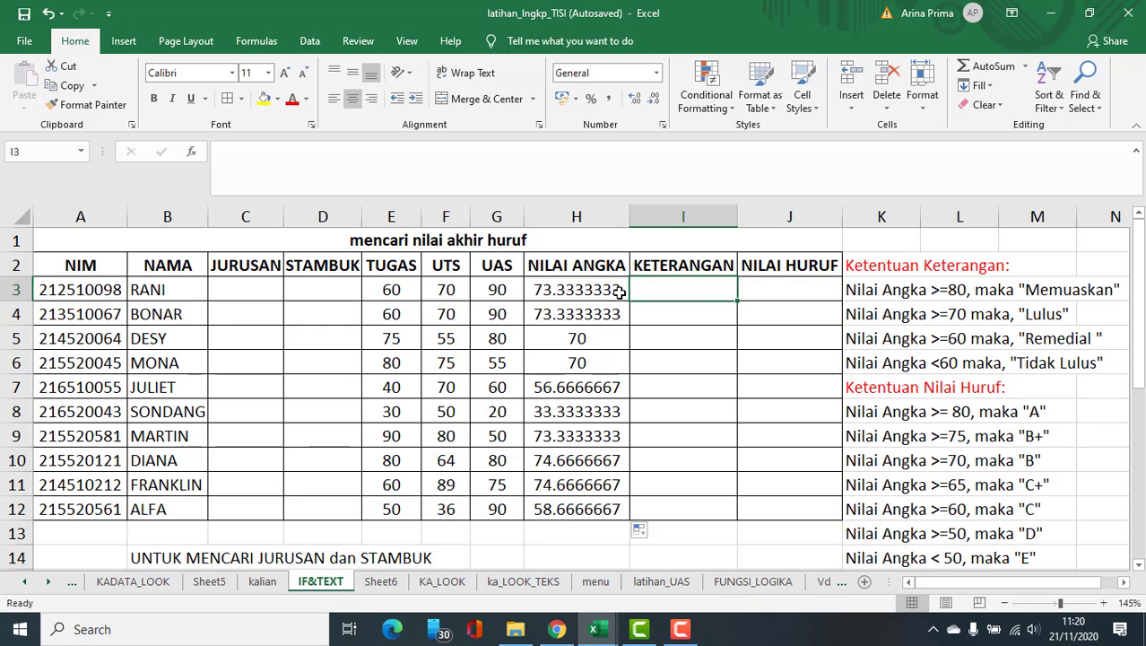
drag(886, 289, 1099, 359)
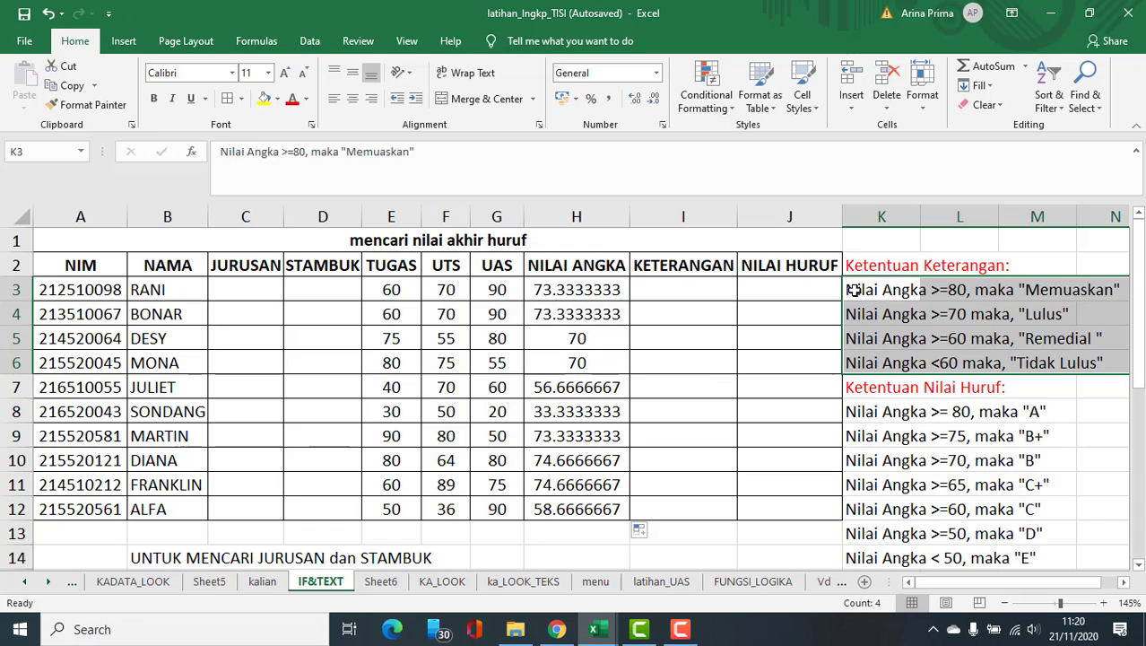
click(852, 291)
drag(854, 294, 1096, 369)
Begin the KETERANGAN formula in I3 with =if(H3>=80,"Memuaskan", as its first condition and result.
click(666, 284)
text(=if)
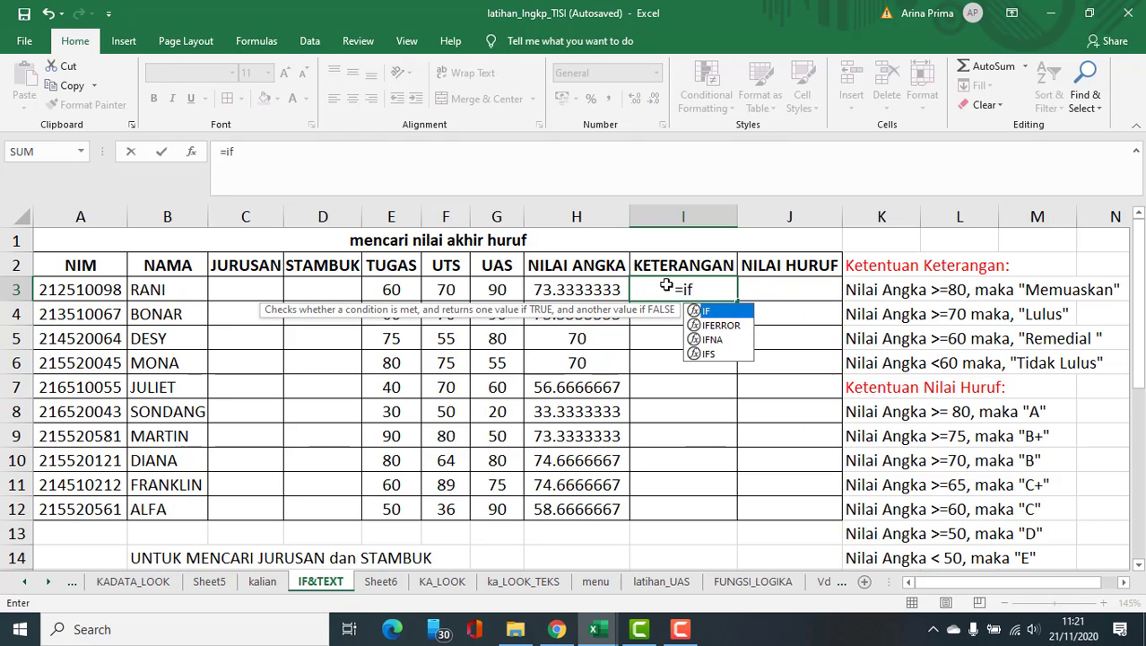
text(()
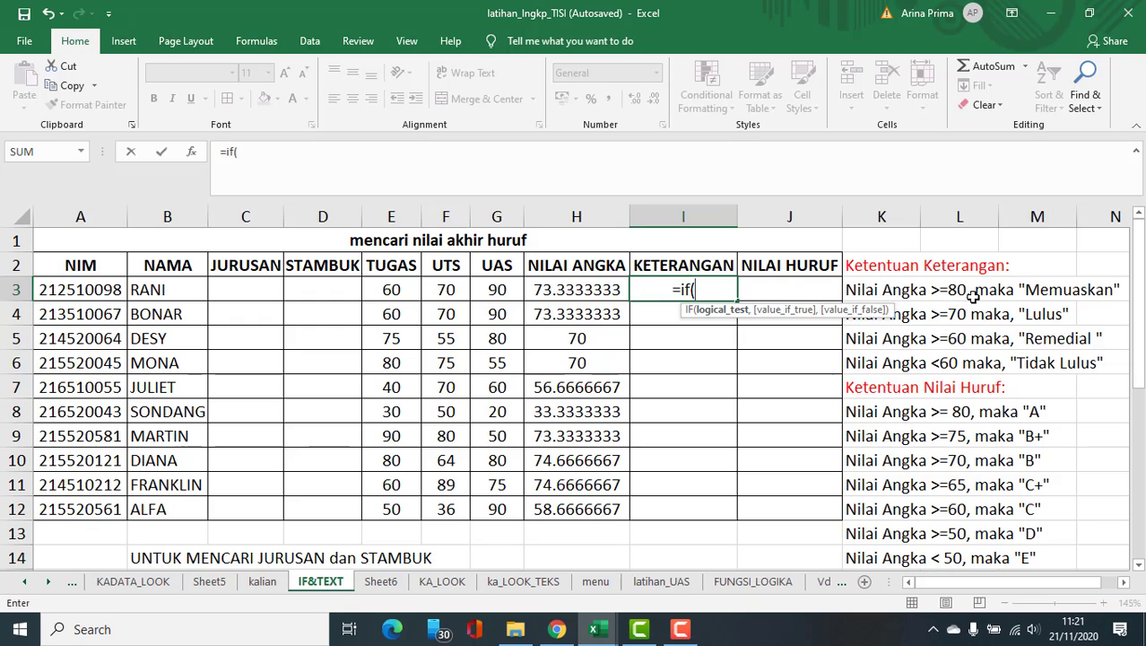
click(567, 284)
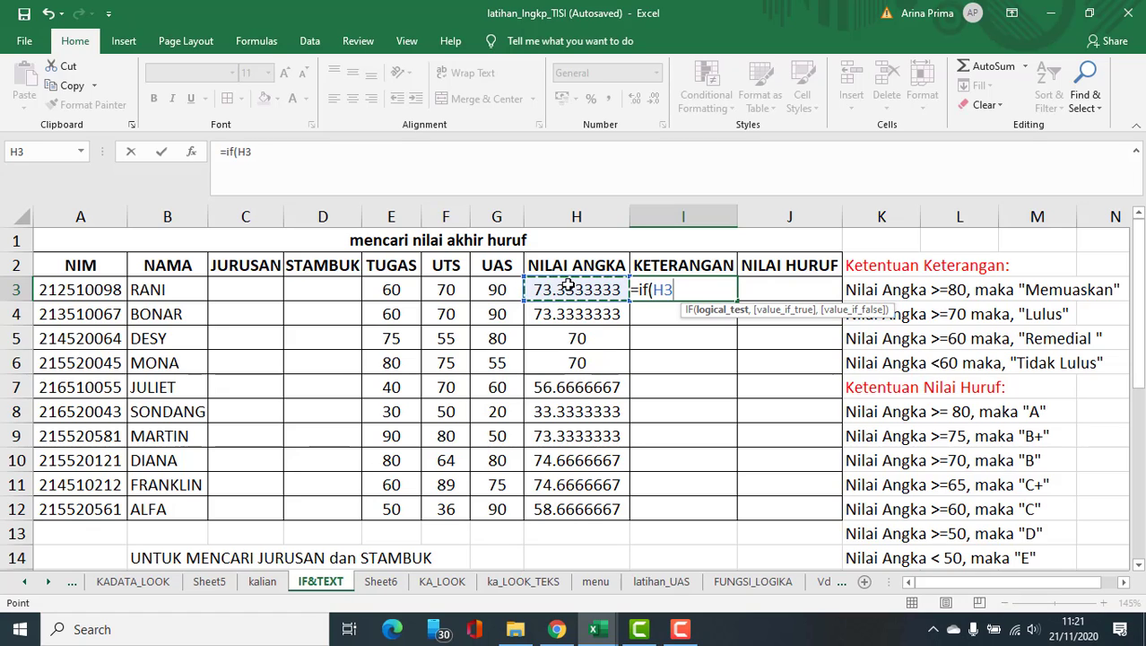
text(>=80)
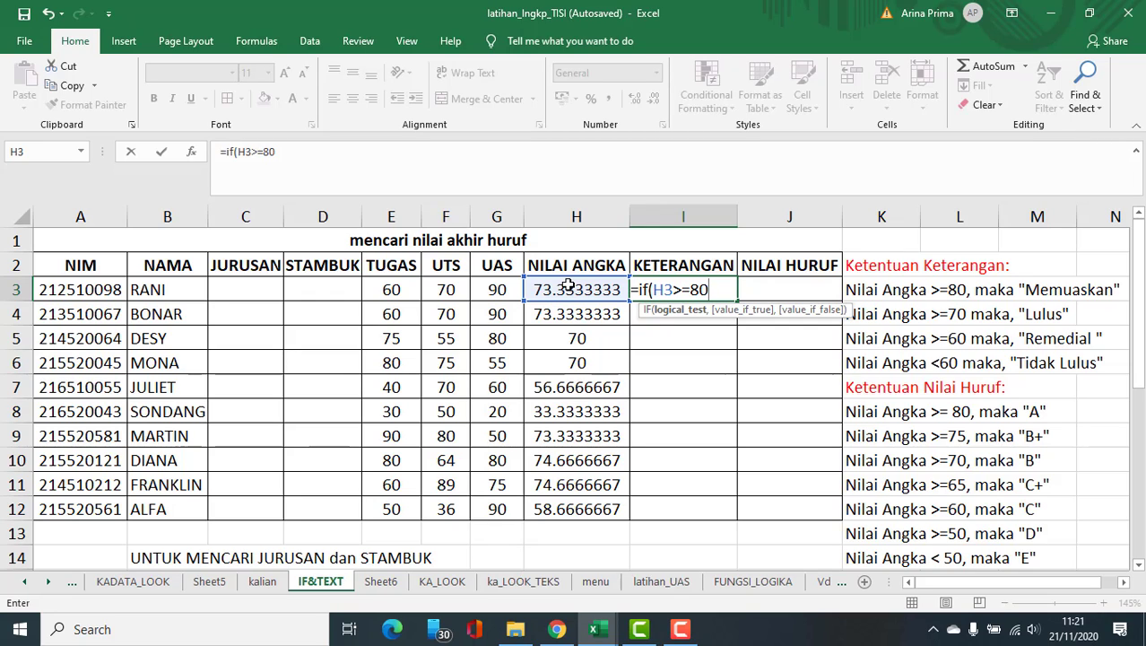
text(,)
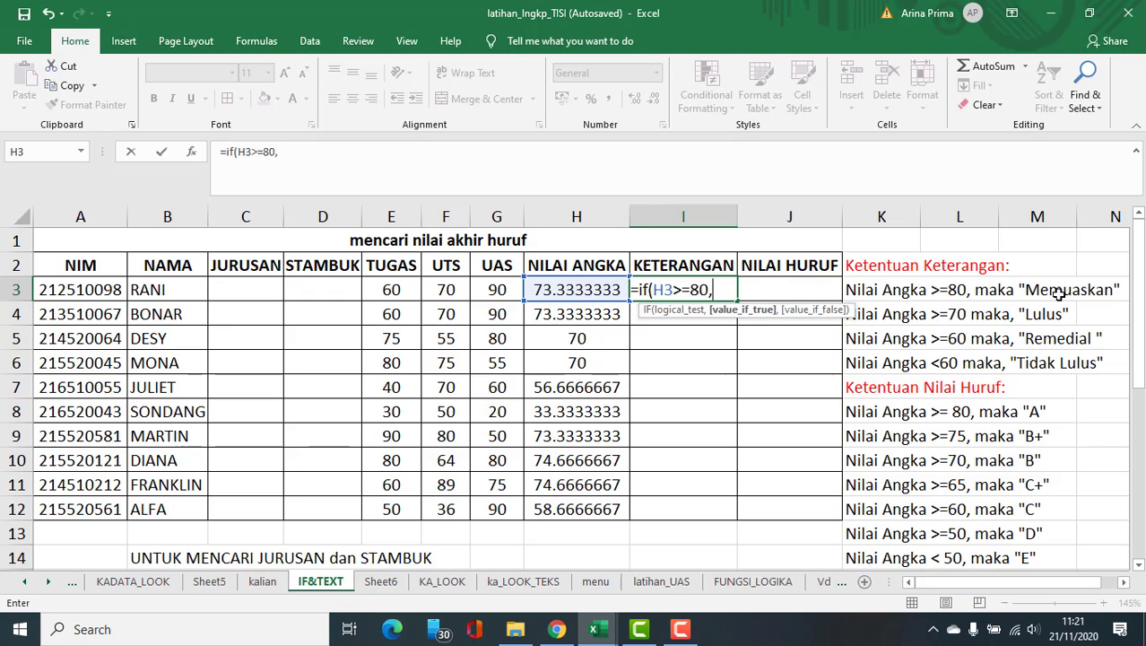
text("Memuaskan)
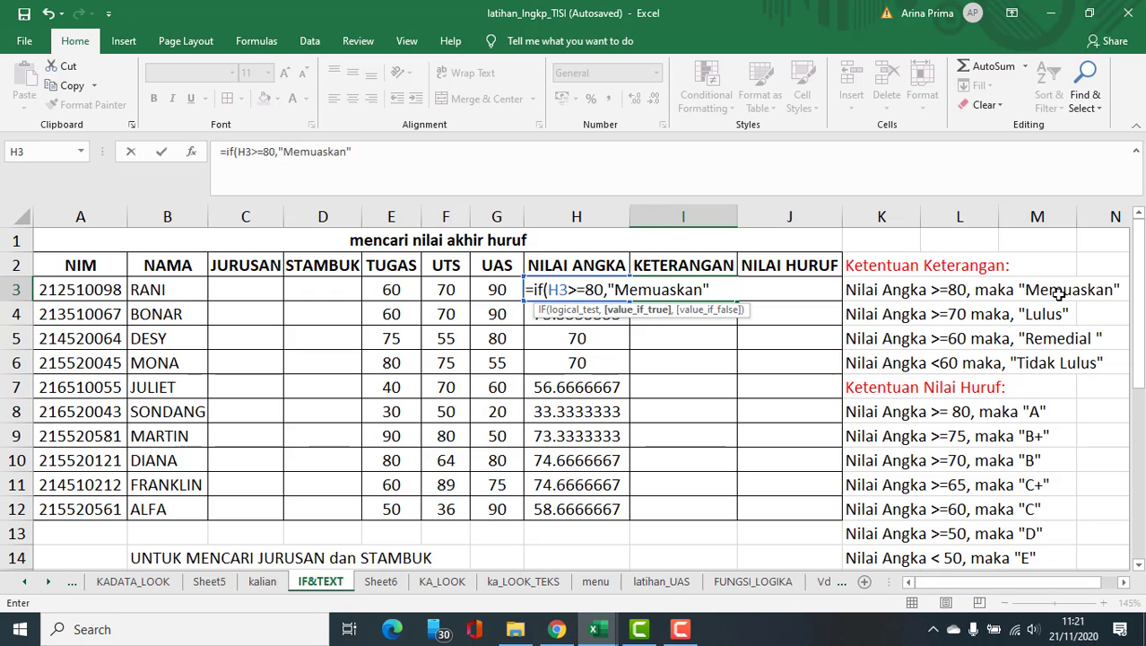
text(,)
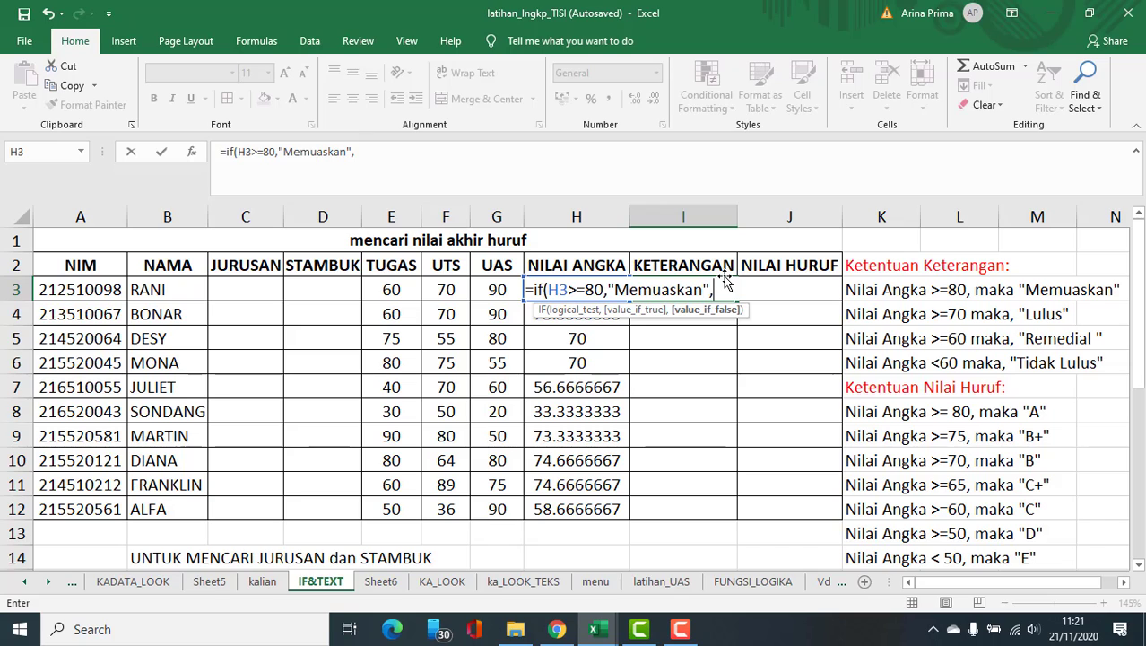
Nest a second condition in the I3 formula, if(h3>=70,"Lulus", as the value if false.
text(if()
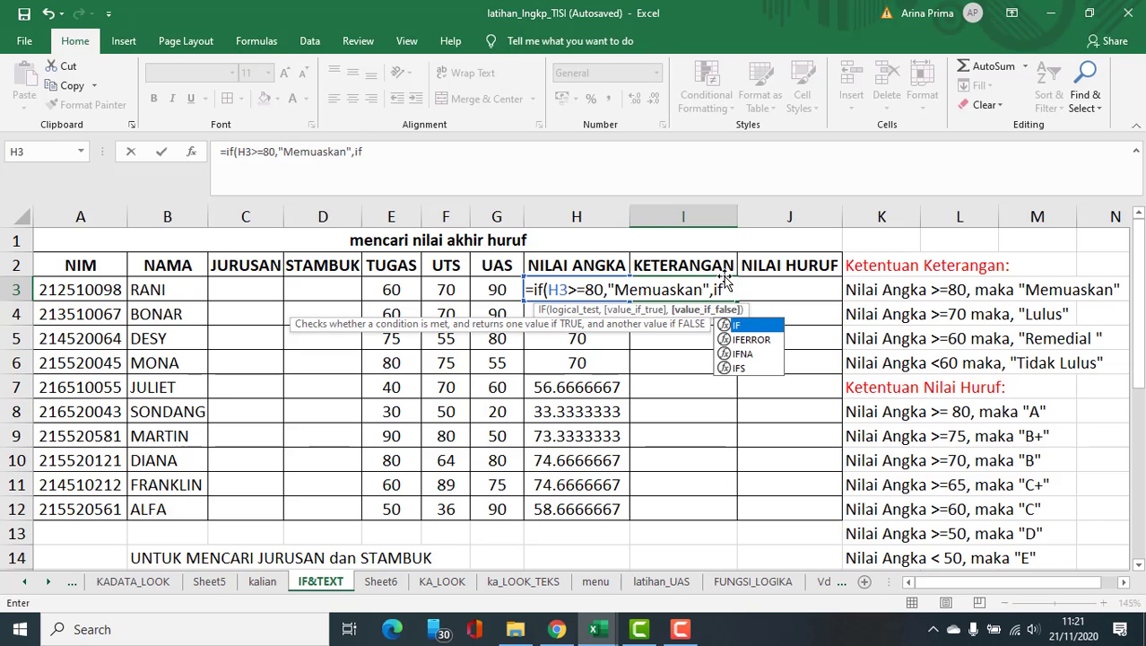
text(h3)
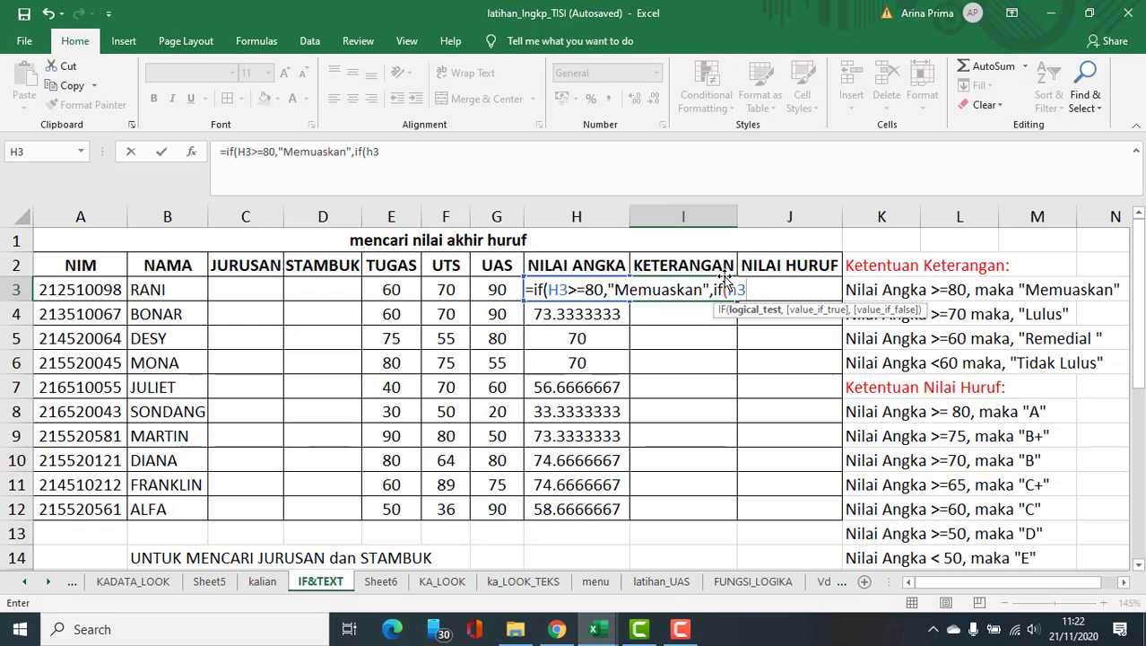
text(>=70,")
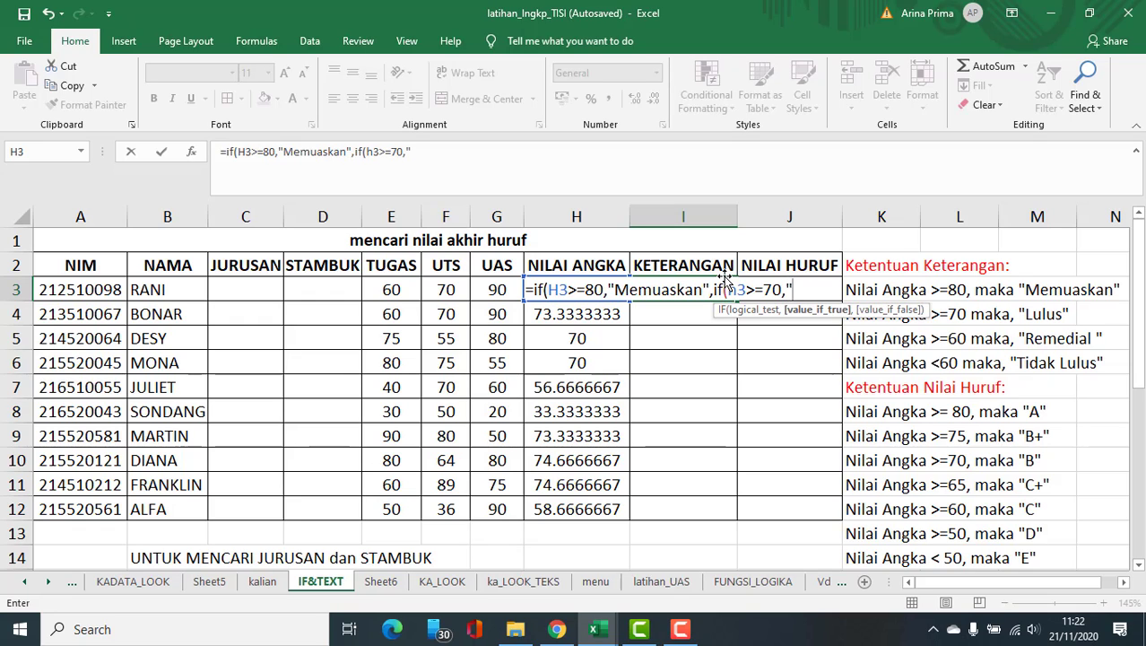
text(Lulus",)
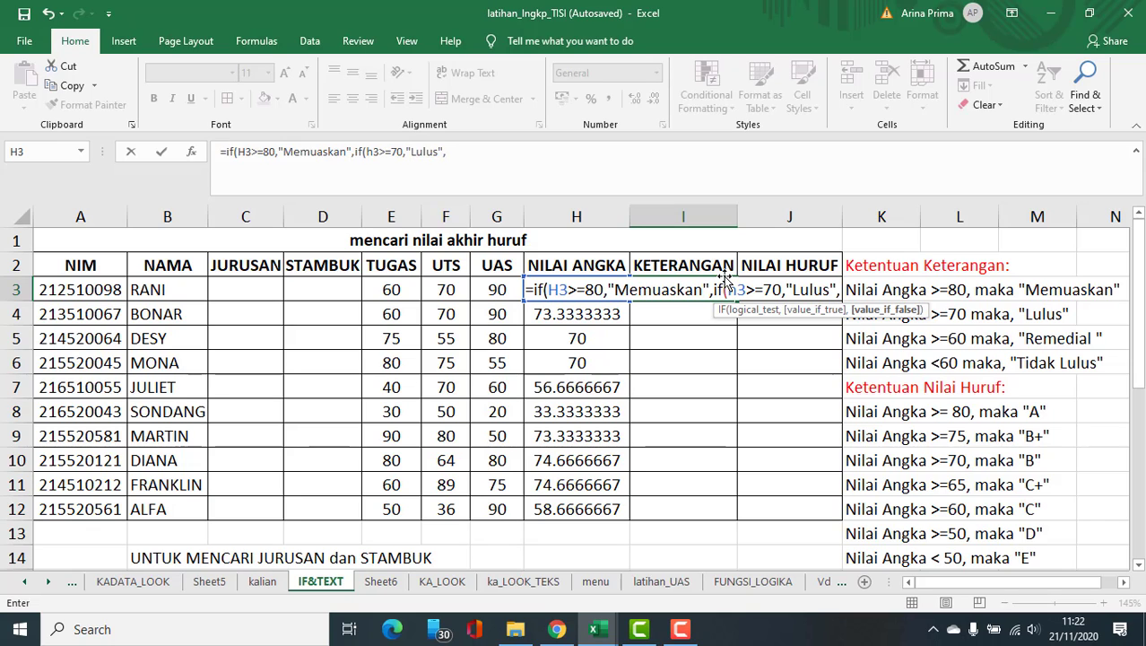
Nest a third condition in the I3 formula, if(h3>=60,"Remedial", as the next value if false.
text(if)
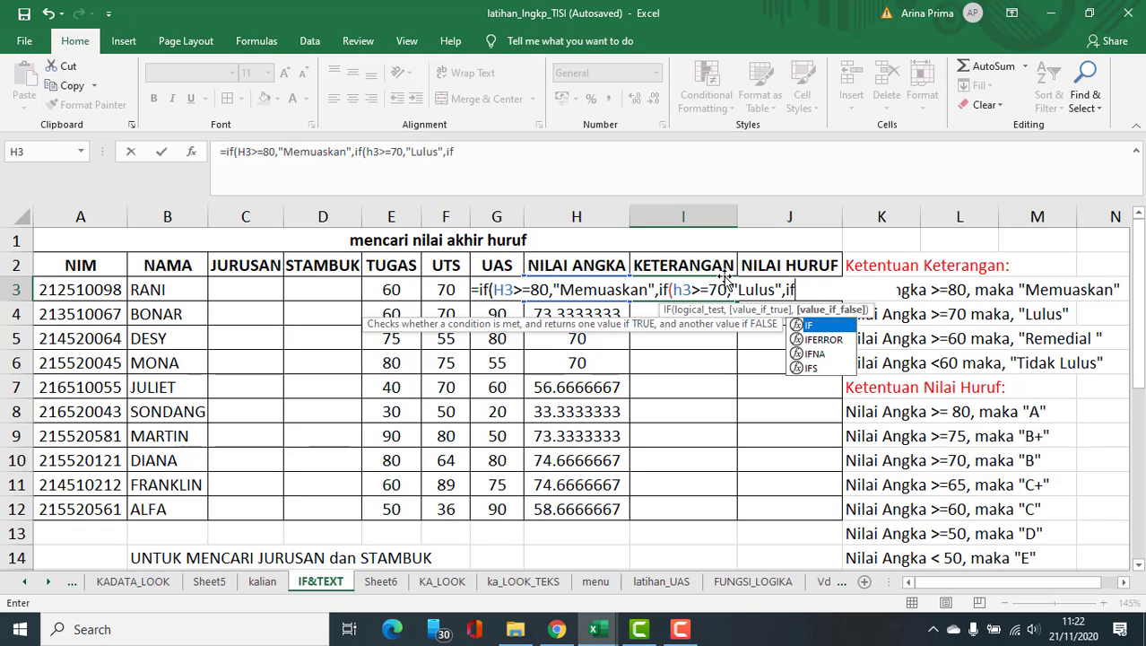
text(()
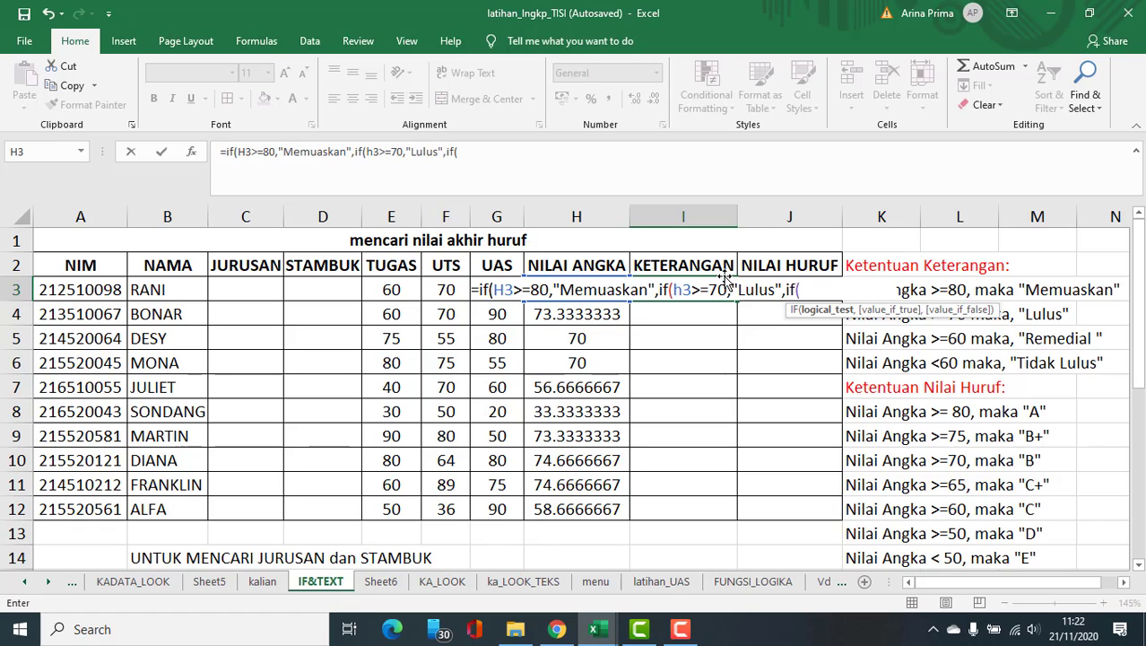
text(h3>=60)
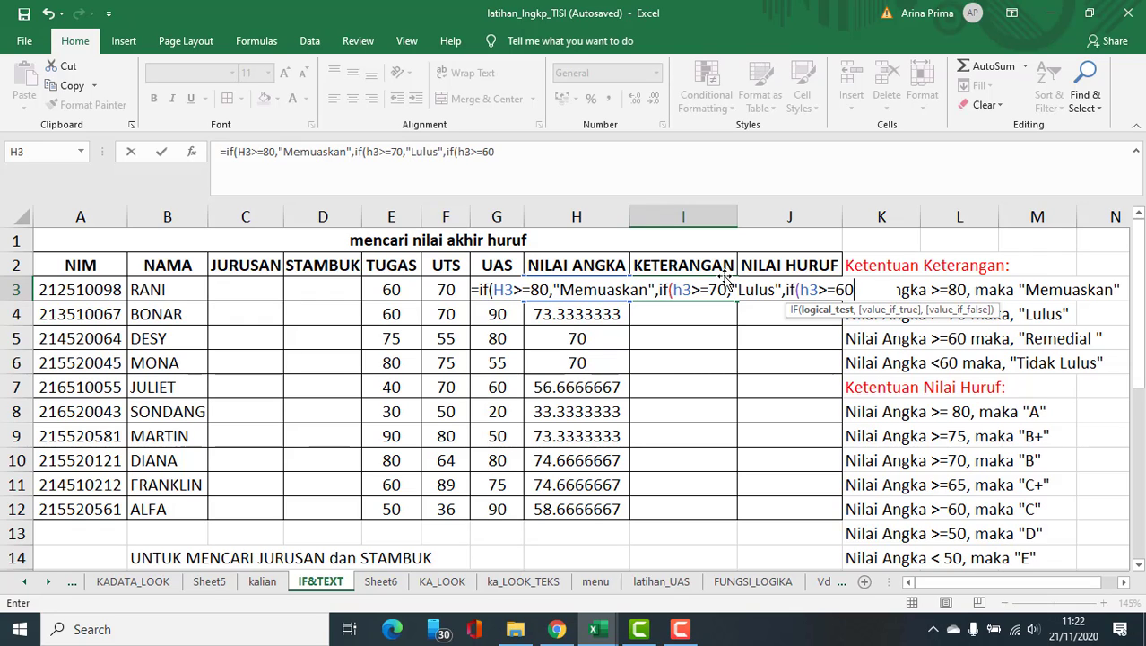
text(,")
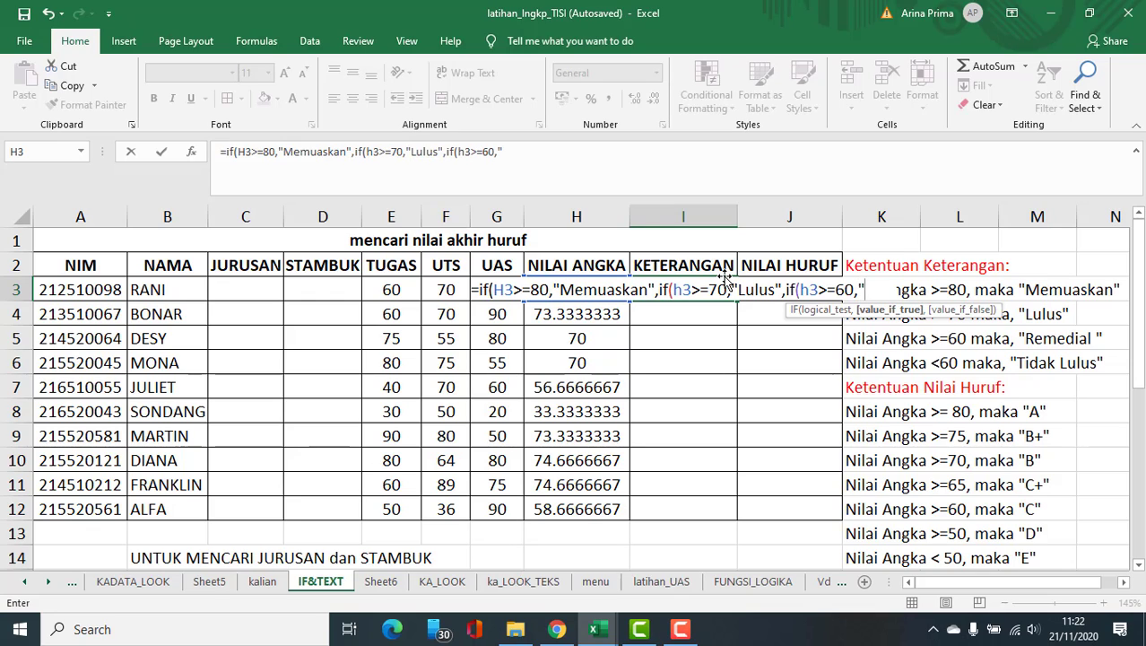
text(Remedial)
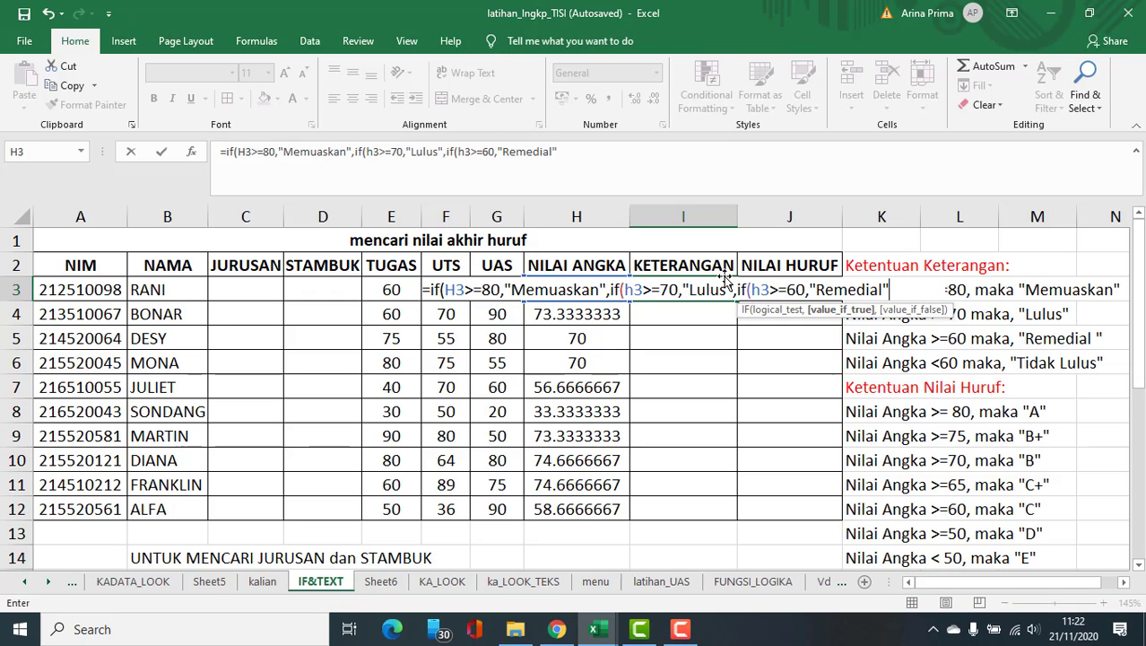
text(",)
Finish the I3 formula with "Tidak Lulus" as the final value, close all three IFs and enter it.
text("Tidka)
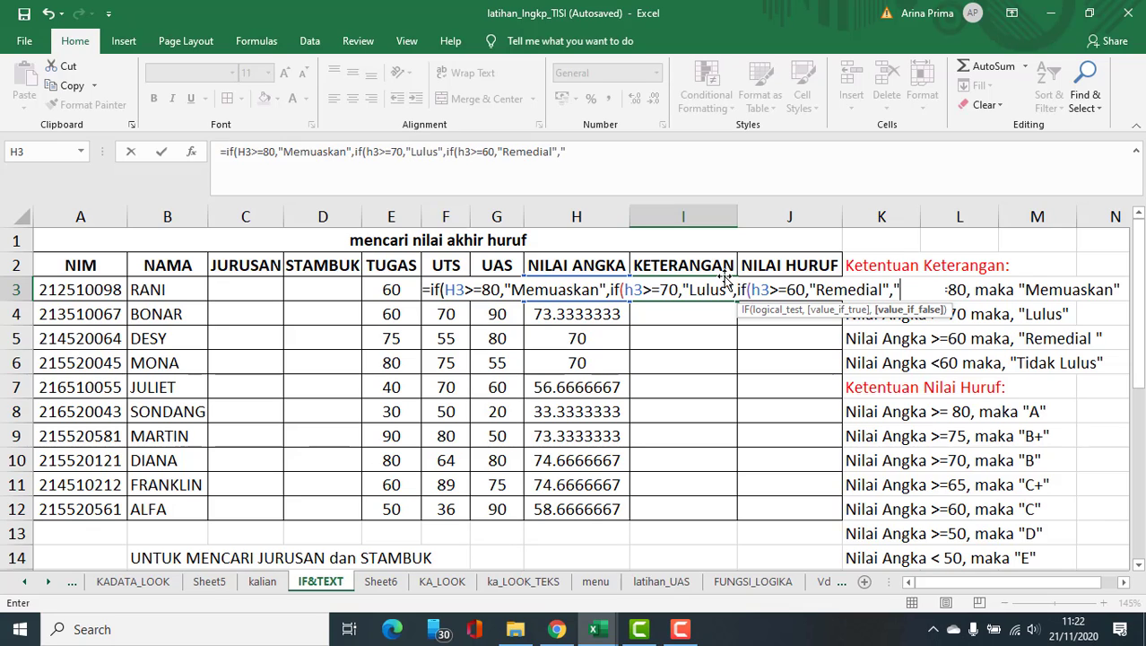
key(BackSpace)
key(BackSpace)
text(ak Lul)
text(us")
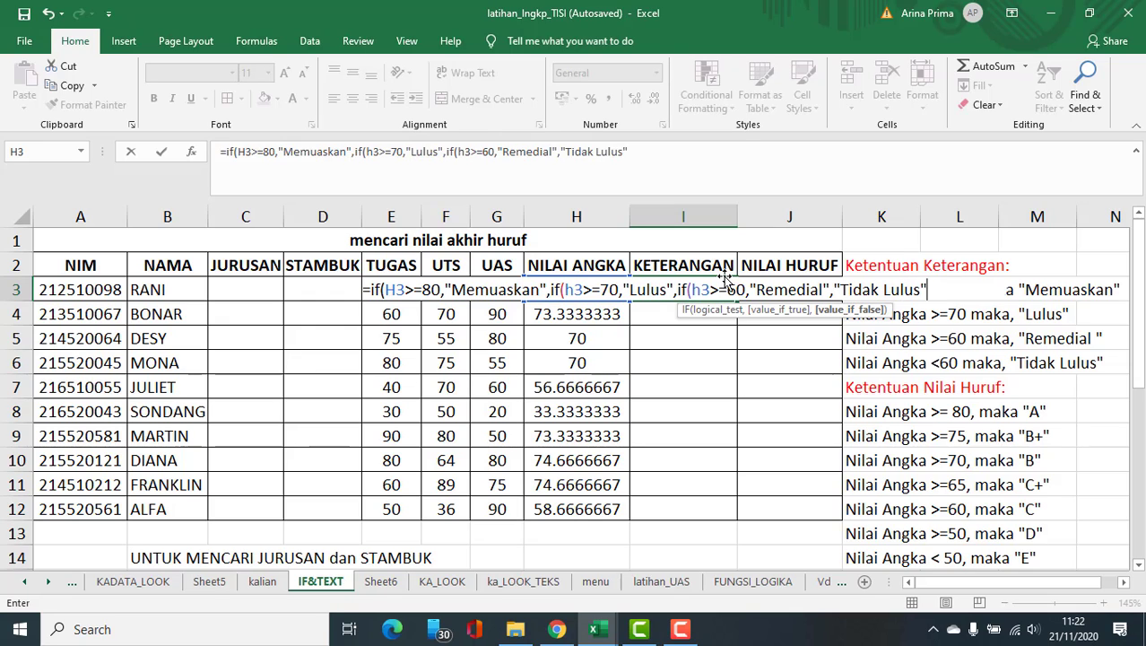
text())
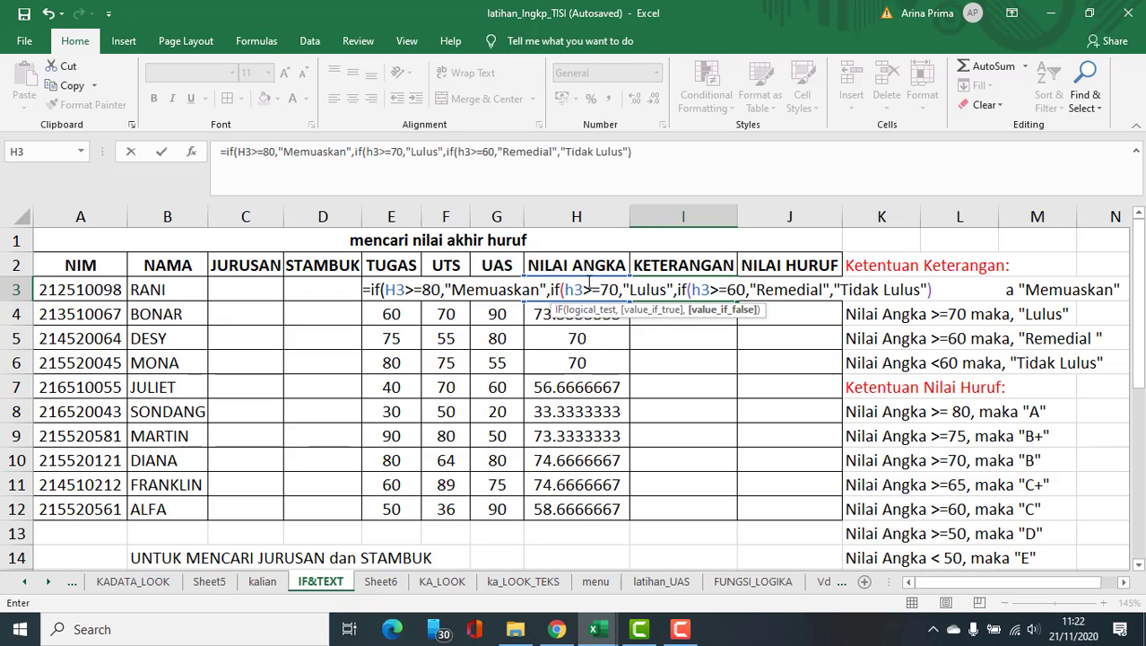
click(932, 287)
text()))
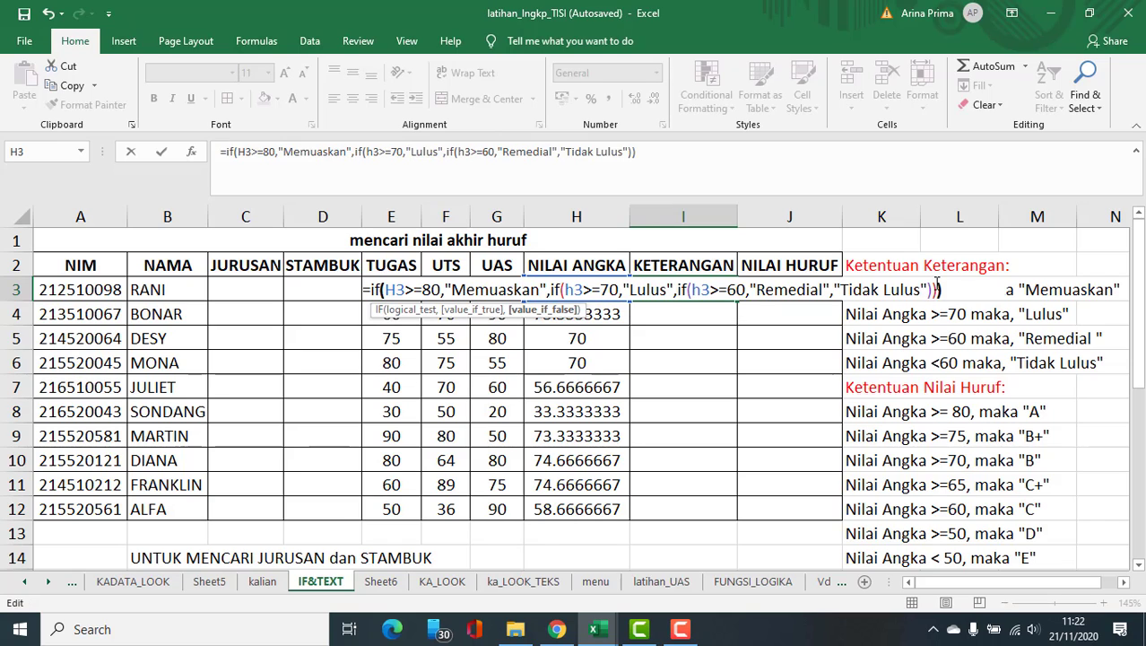
key(Return)
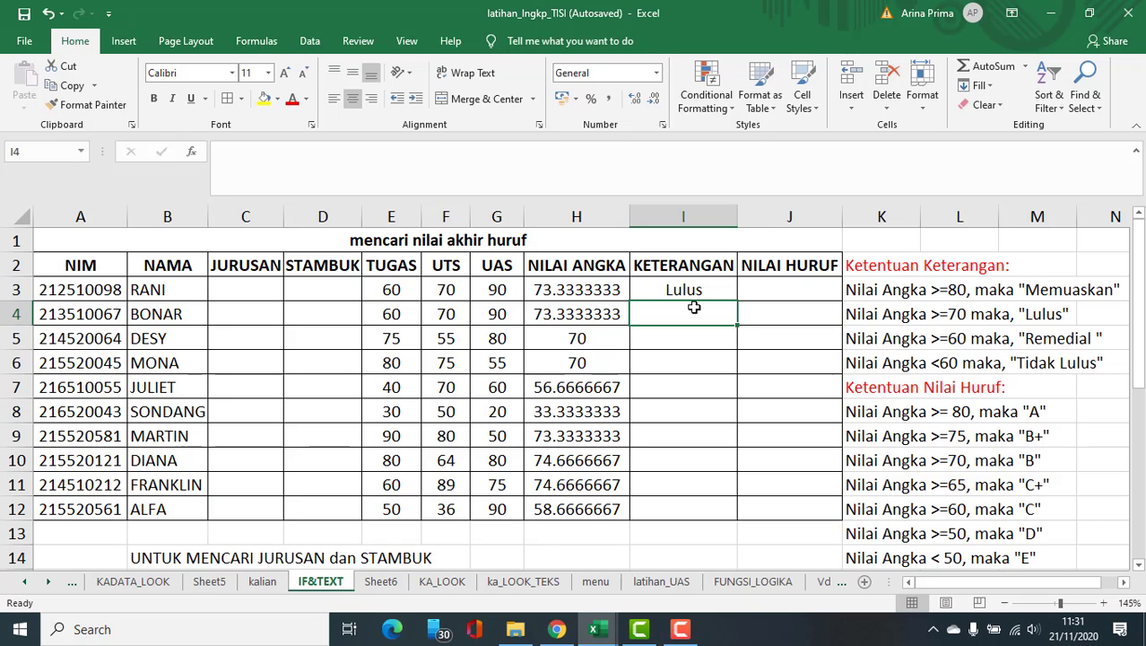
Begin the KETERANGAN formula in I4 with =if(H4>=80,"Memuaskan", as its first condition and result.
text(=if)
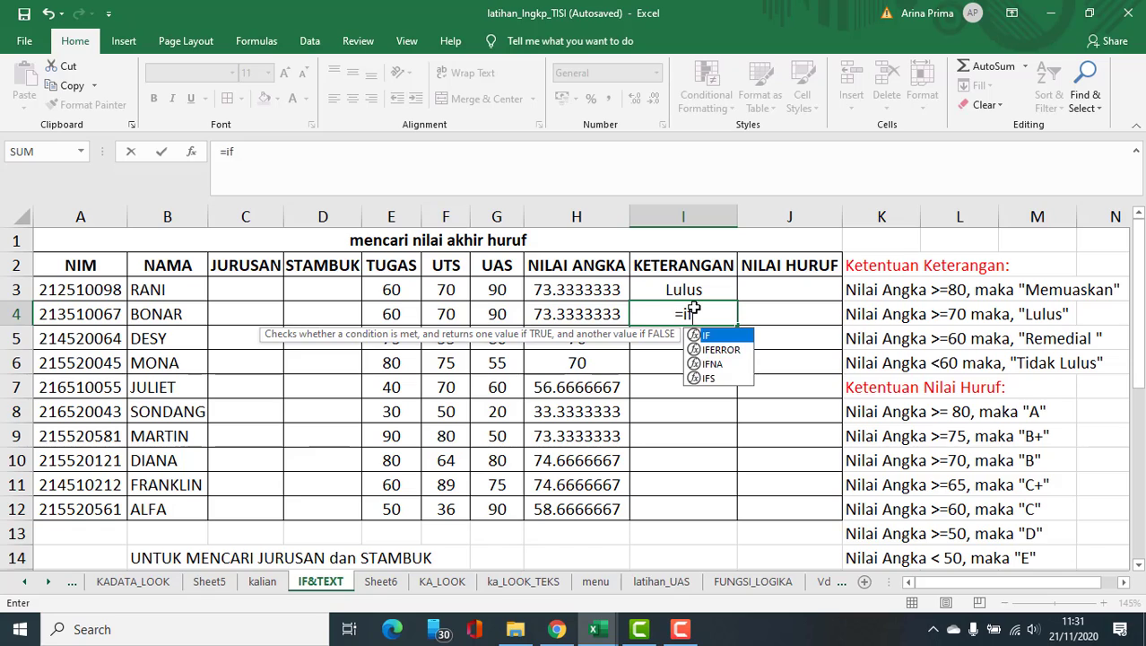
text(()
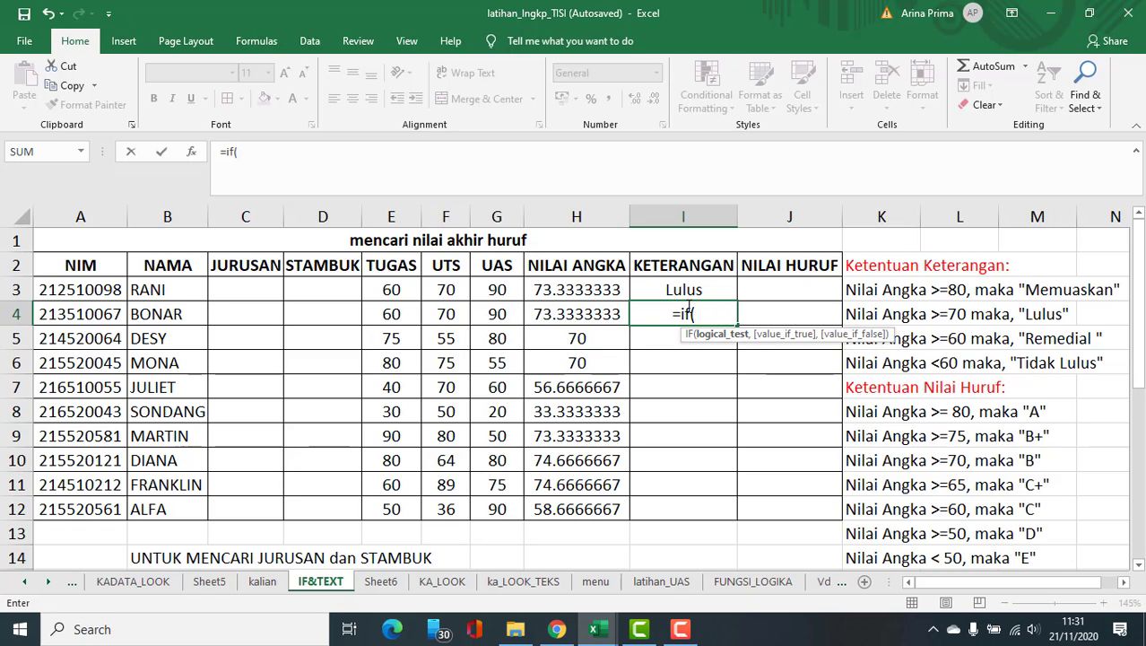
click(544, 312)
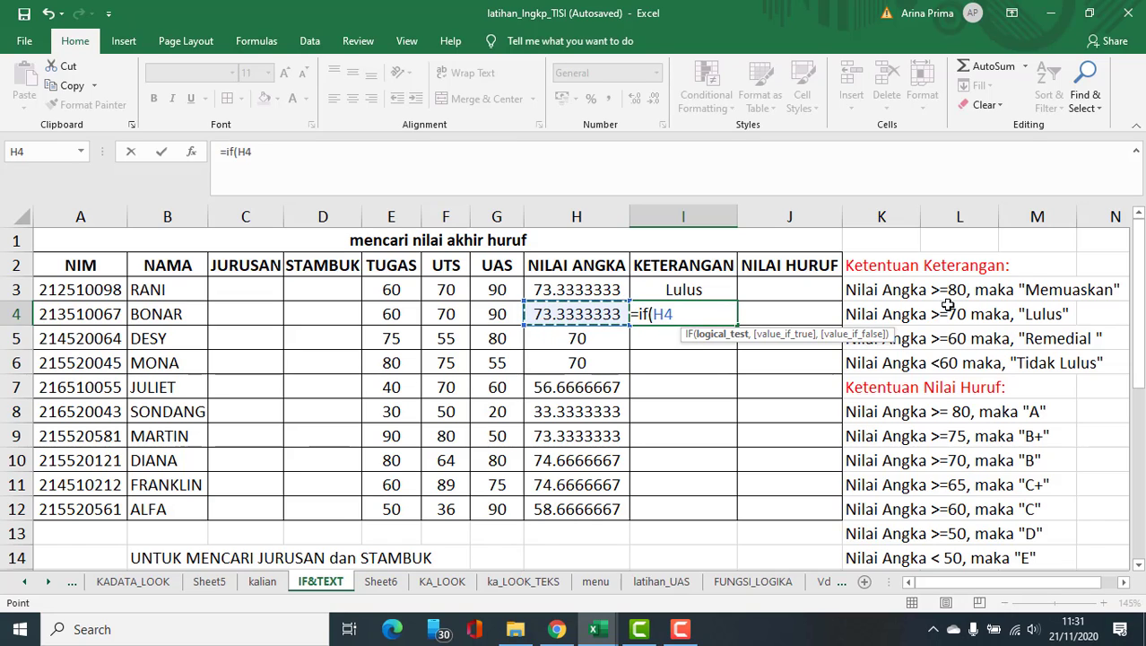
text(>)
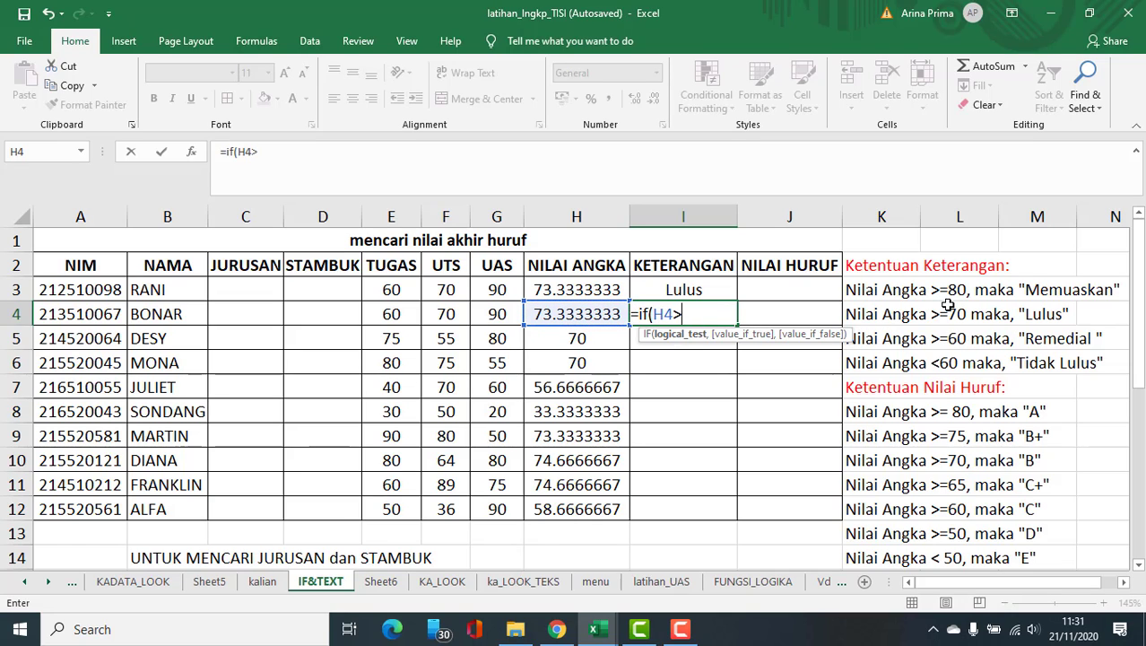
text(=80,)
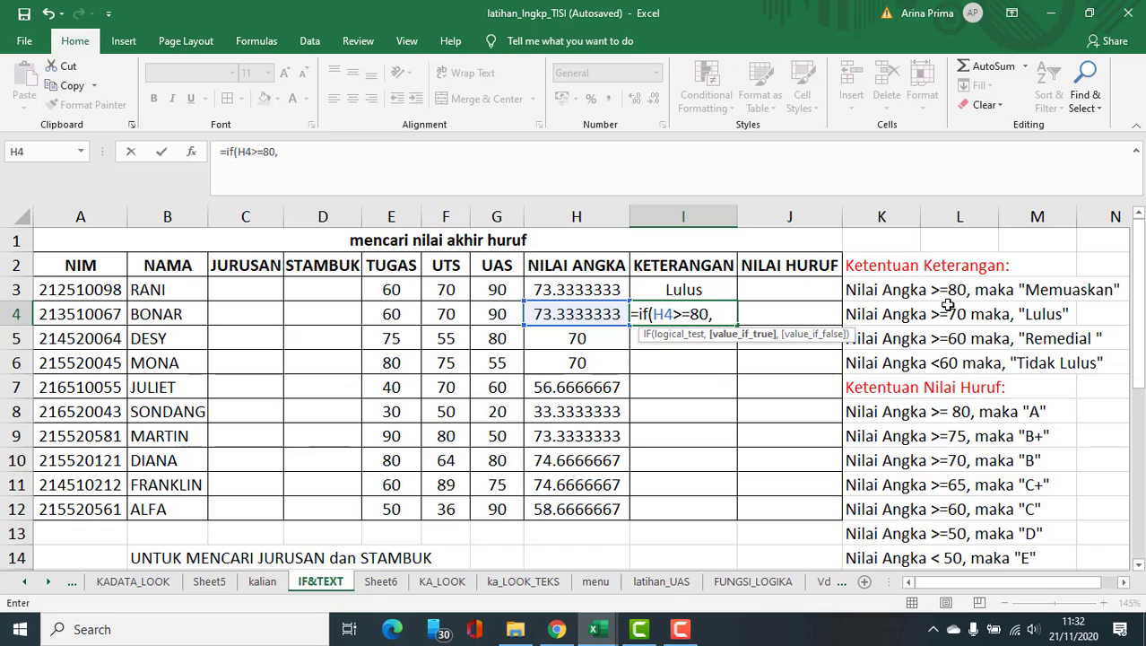
text("mem)
key(BackSpace)
key(BackSpace)
key(BackSpace)
key(BackSpace)
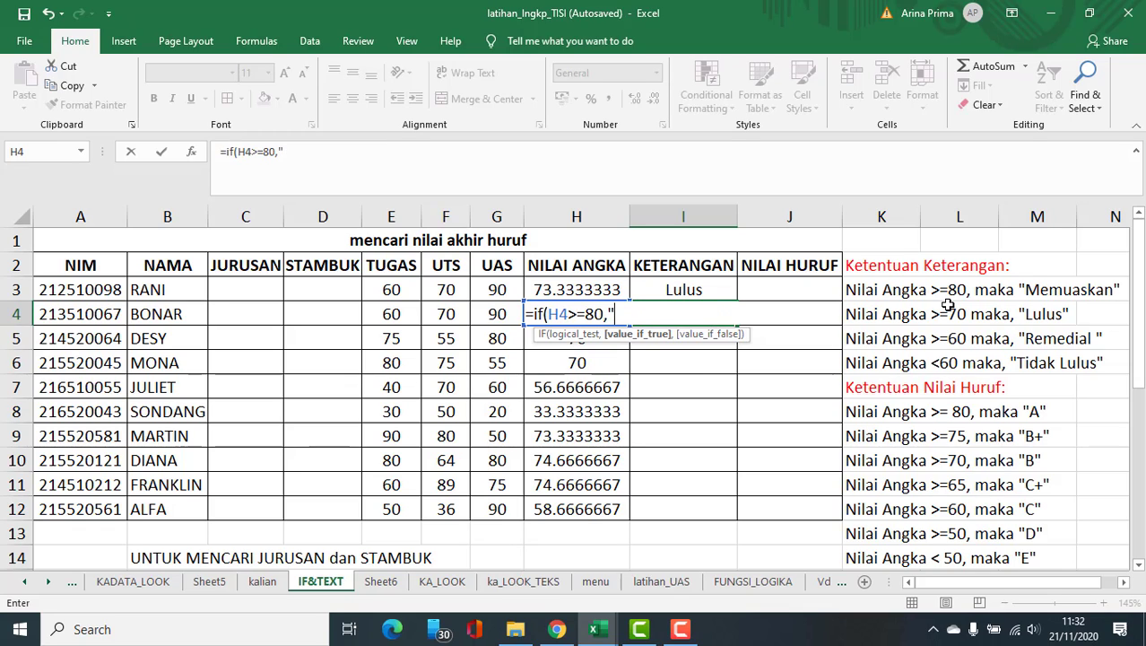
text("Memuaskan")
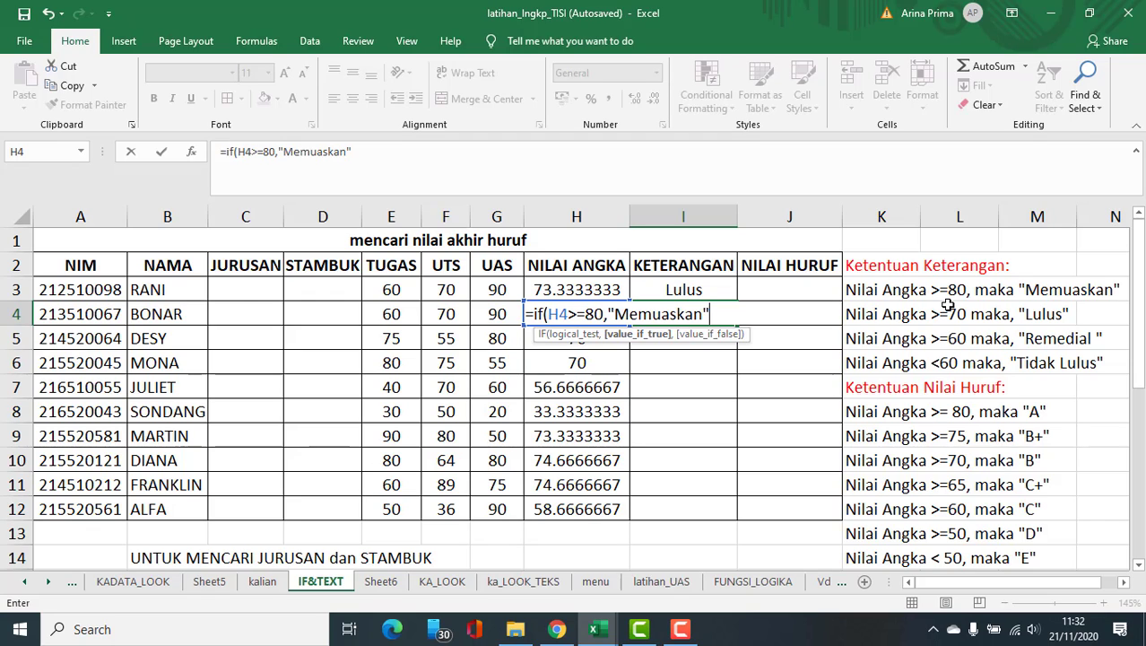
text(,)
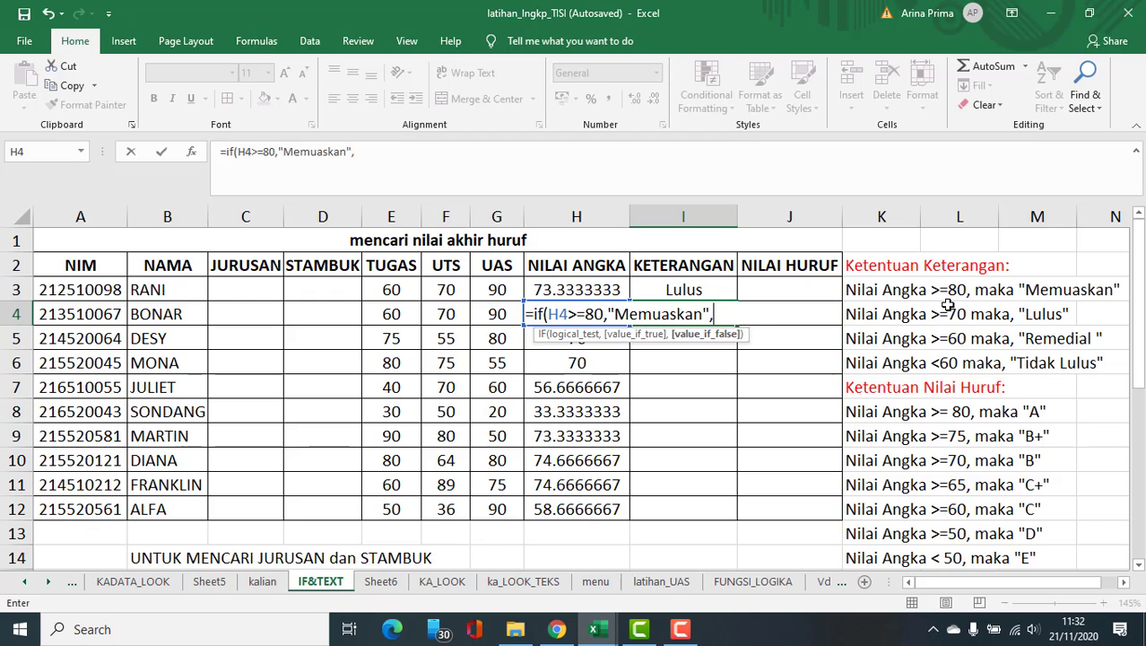
Nest a second condition in the I4 formula, if(h4>=70,"Lulus", as the value if false.
text(if()
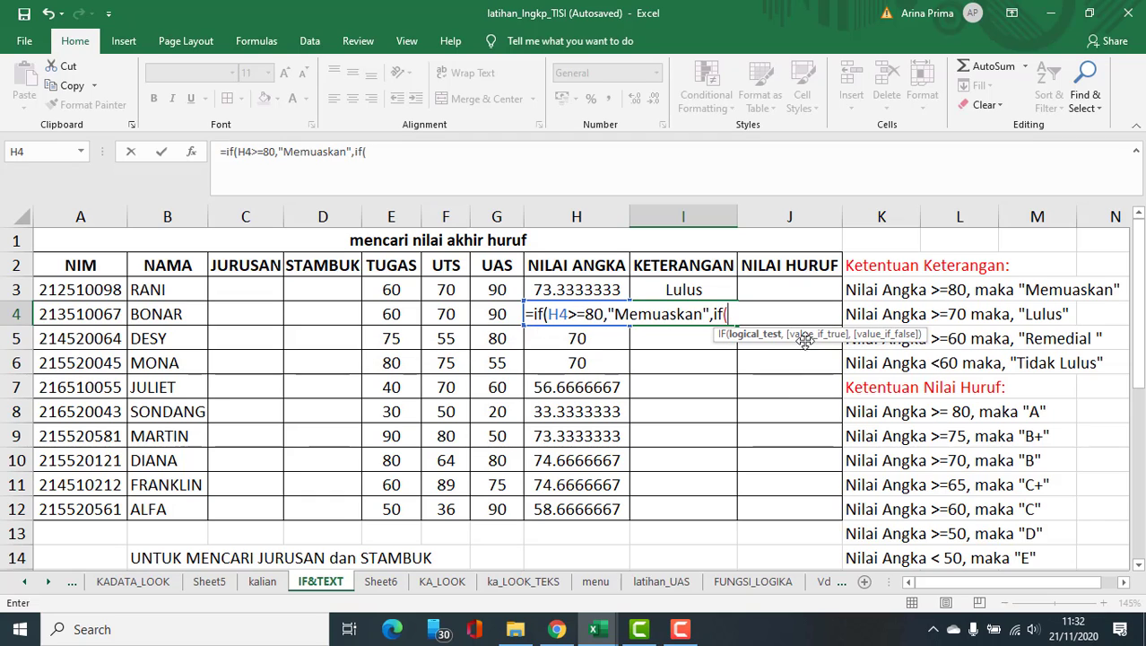
text(h)
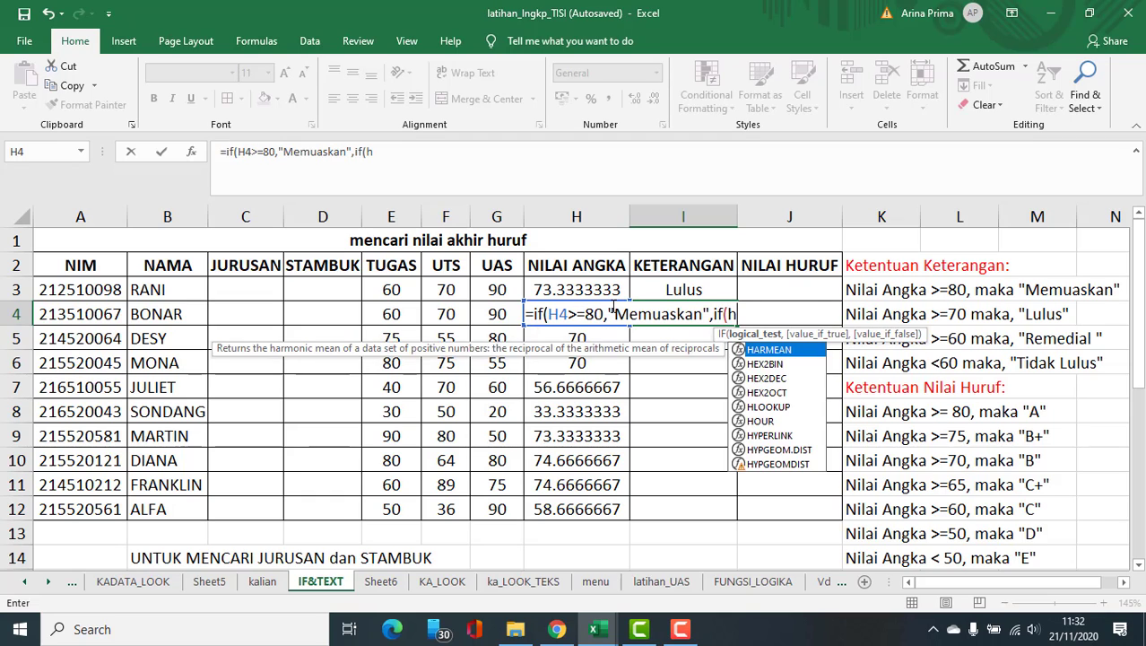
text(4>=70)
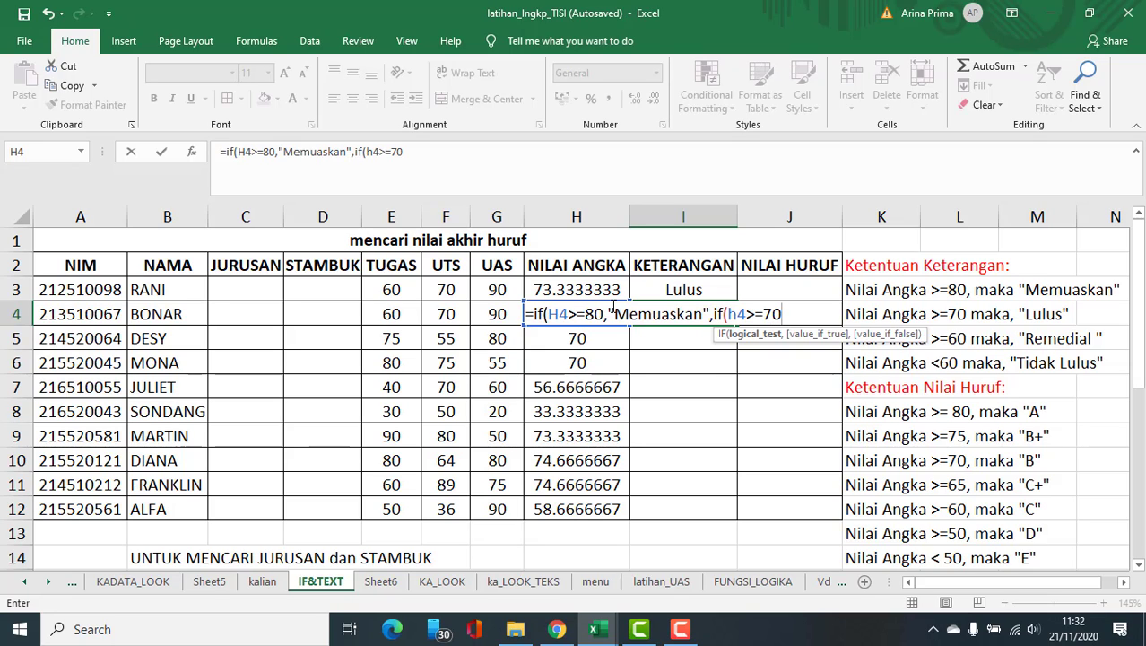
text(,)
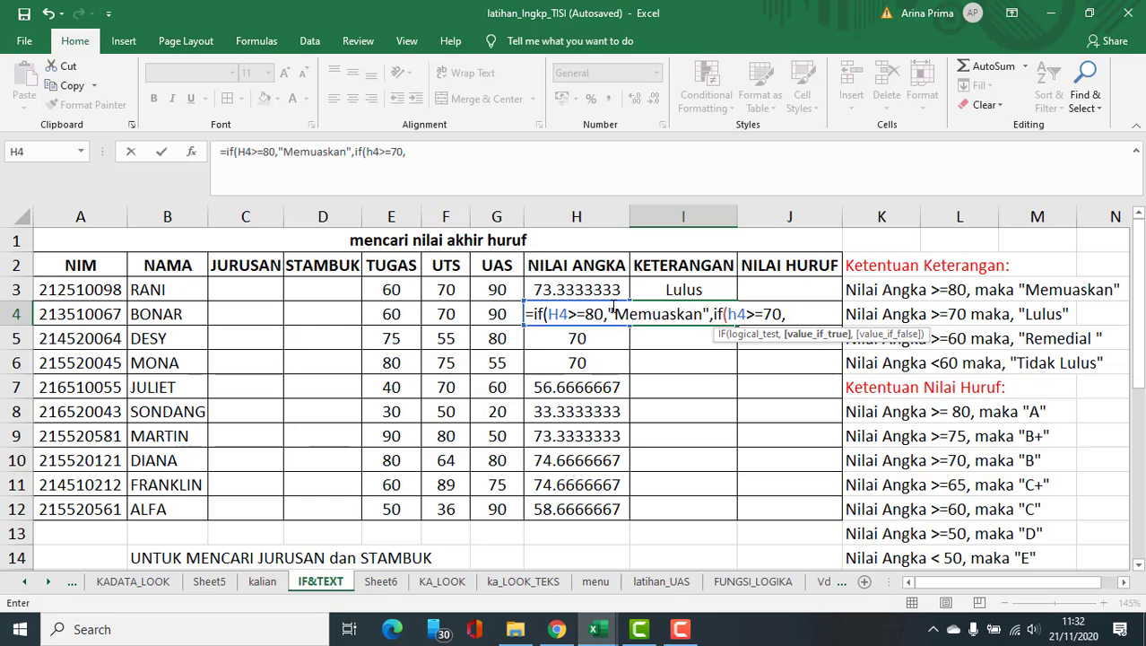
text("Lulus",)
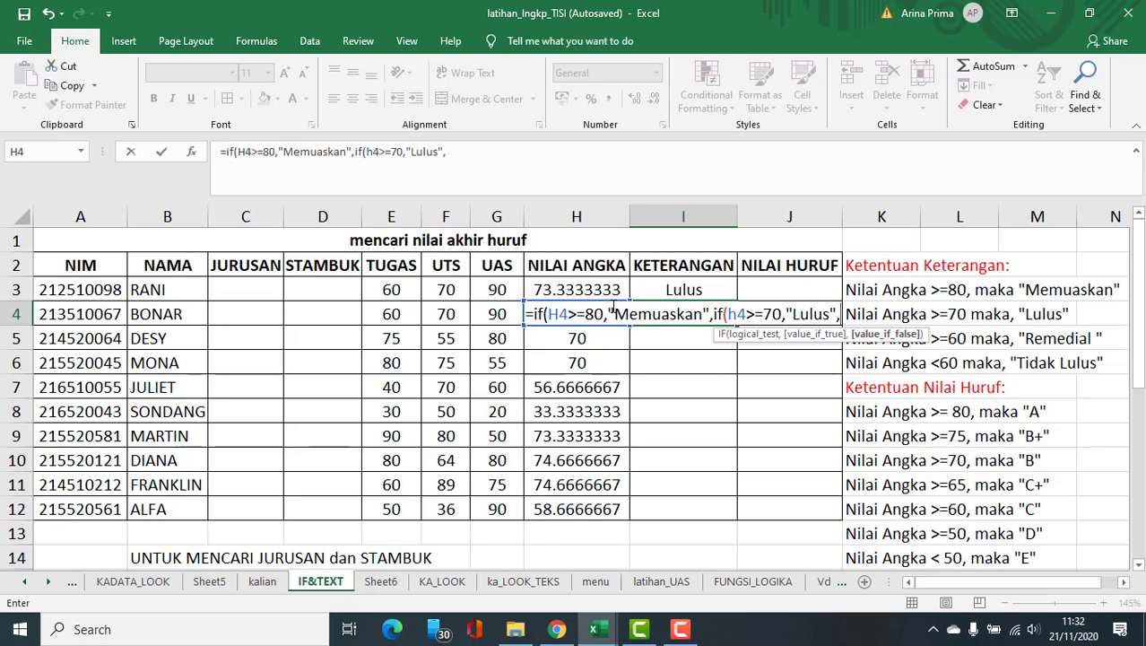
Nest a third condition in the I4 formula, if(h4>=60,"Remedial", as the next value if false.
text(if()
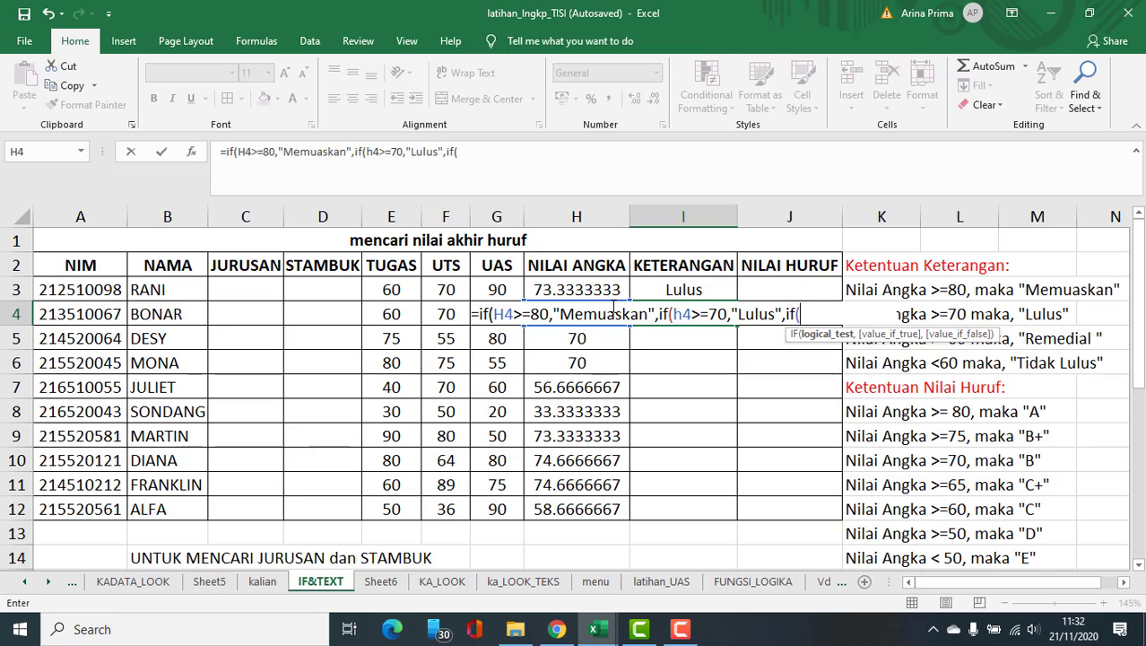
text(h4>=60)
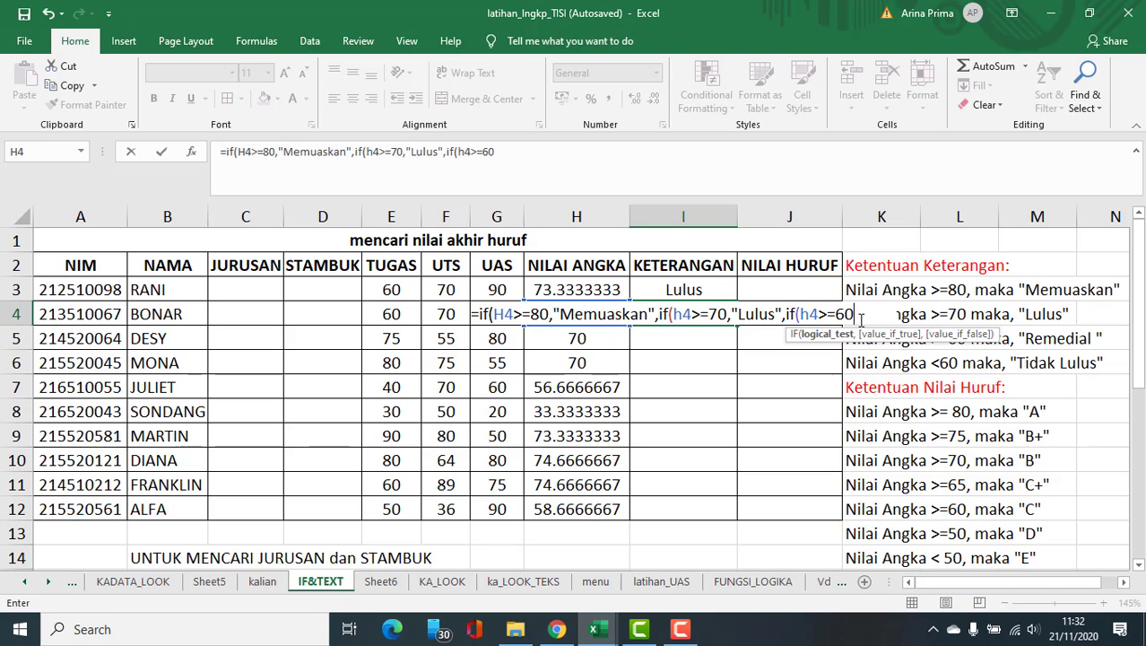
text(,")
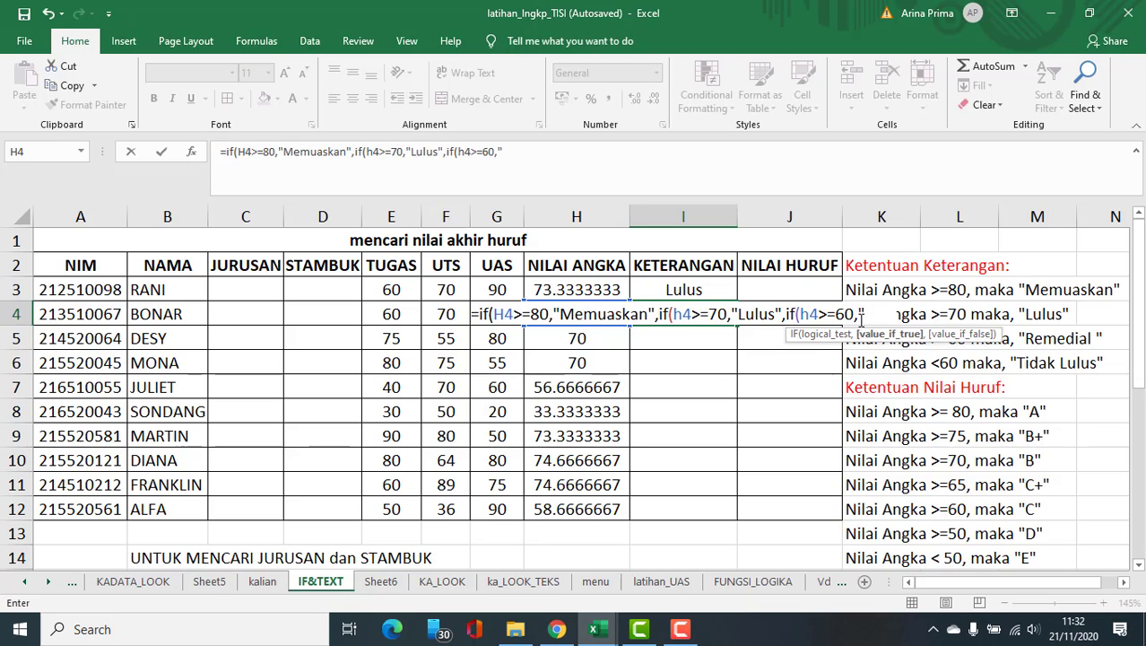
text(Remedial)
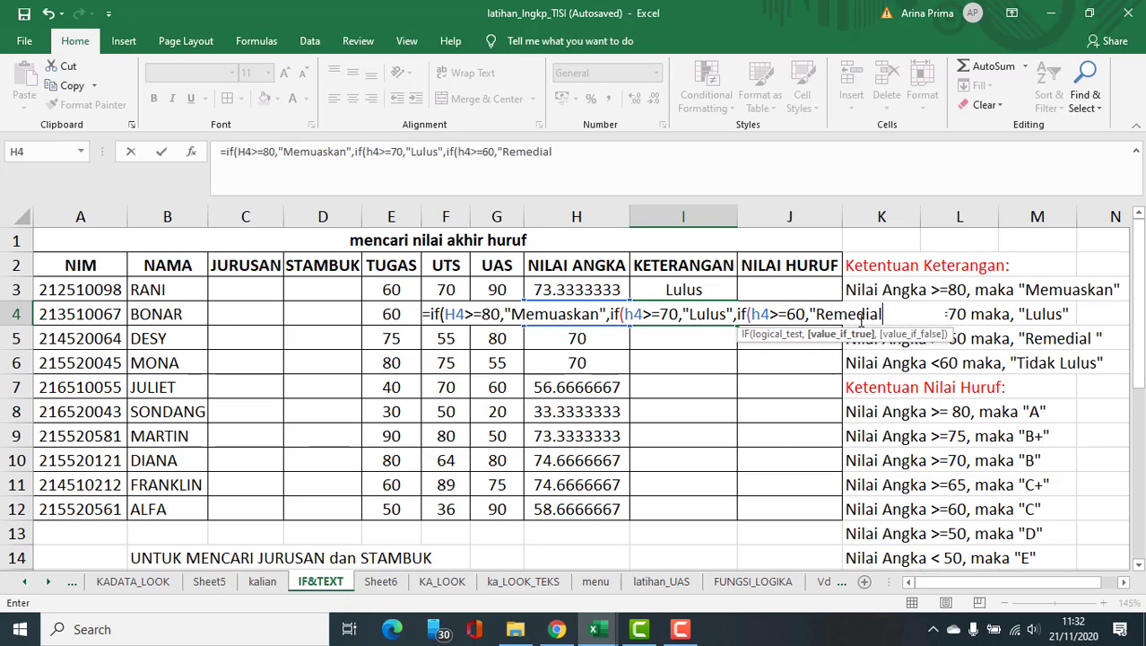
text(",)
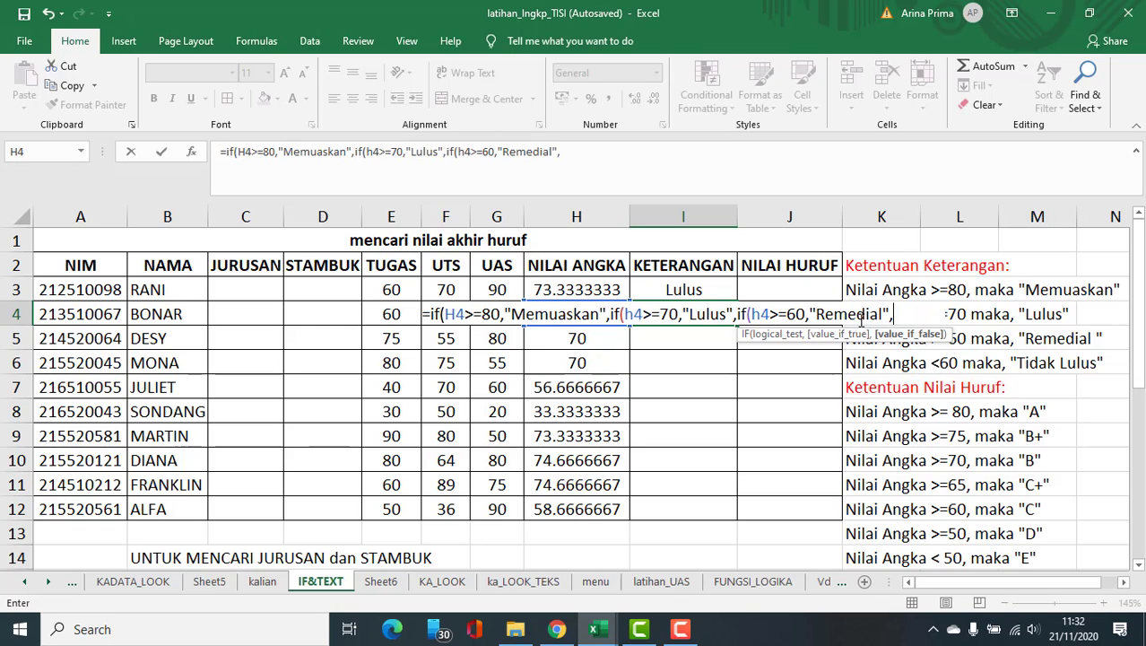
Finish the I4 formula with "Tidak Lulus" and three closing brackets, and fill the KETERANGAN formula from I3 down to I12.
text(")
text(Tidak)
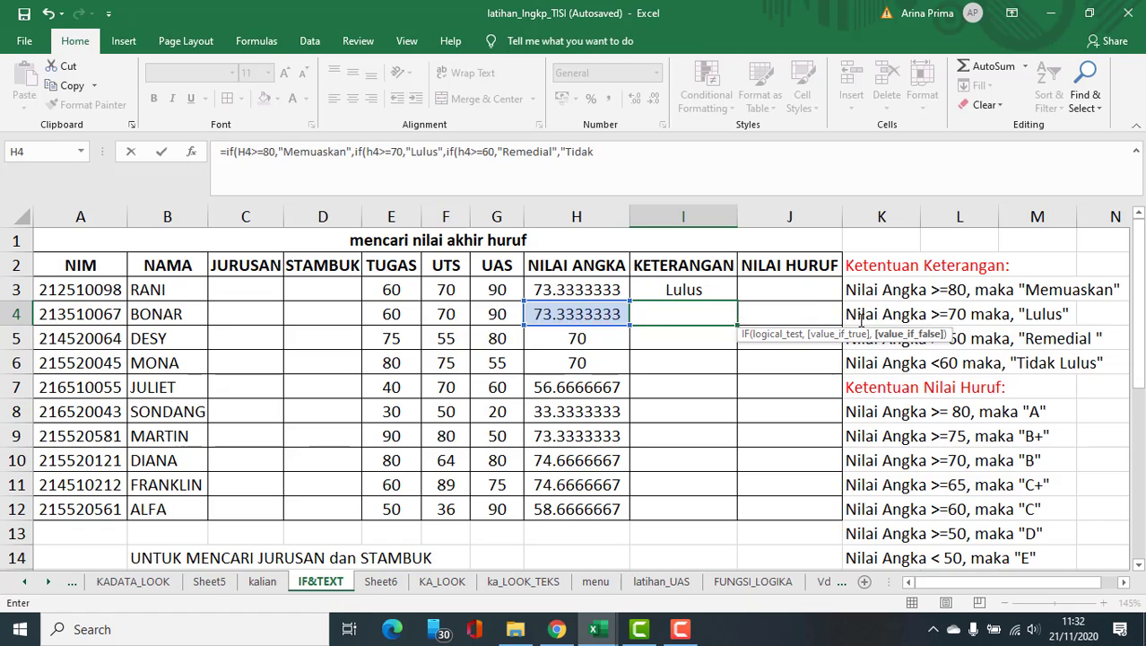
text( Lulus"))
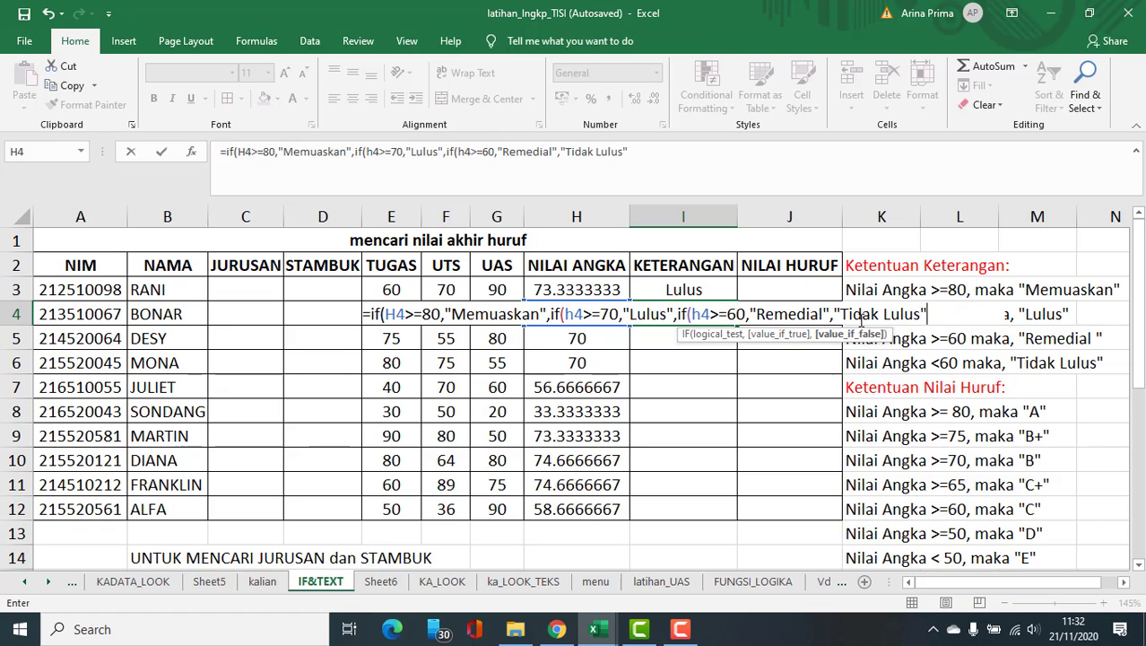
text()))
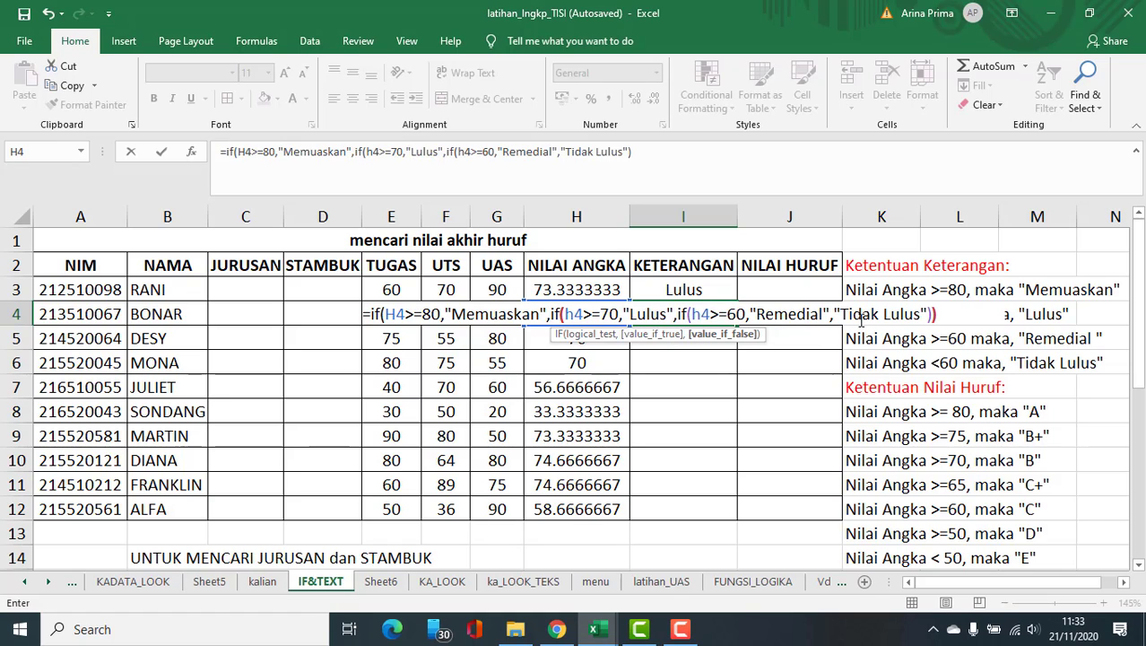
key(Return)
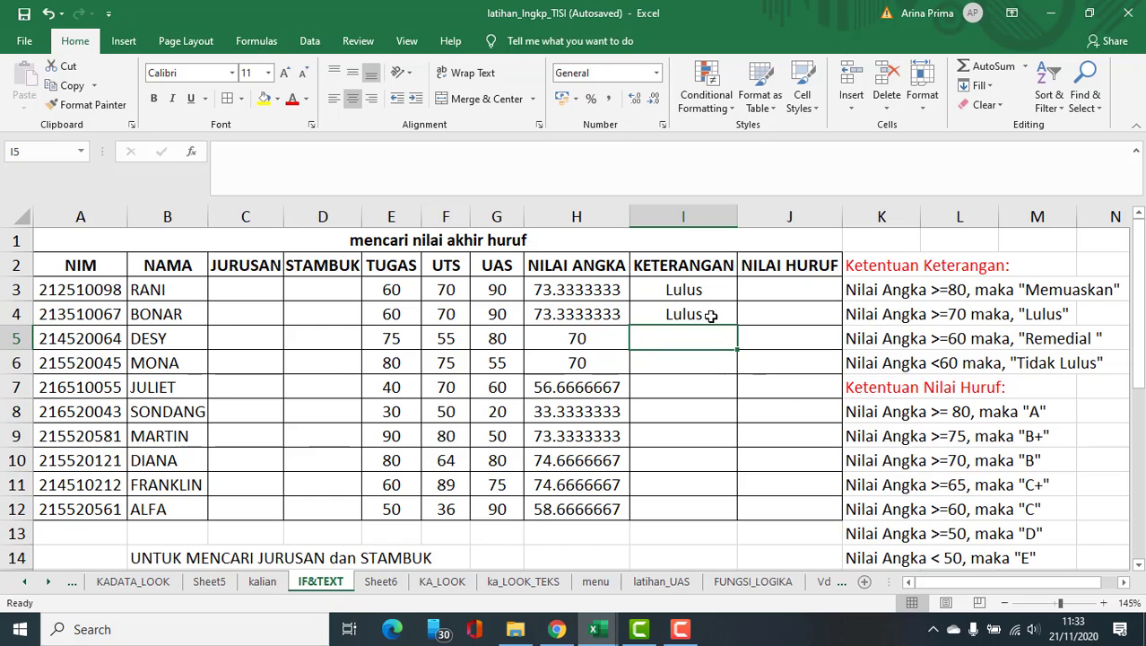
drag(715, 290, 737, 525)
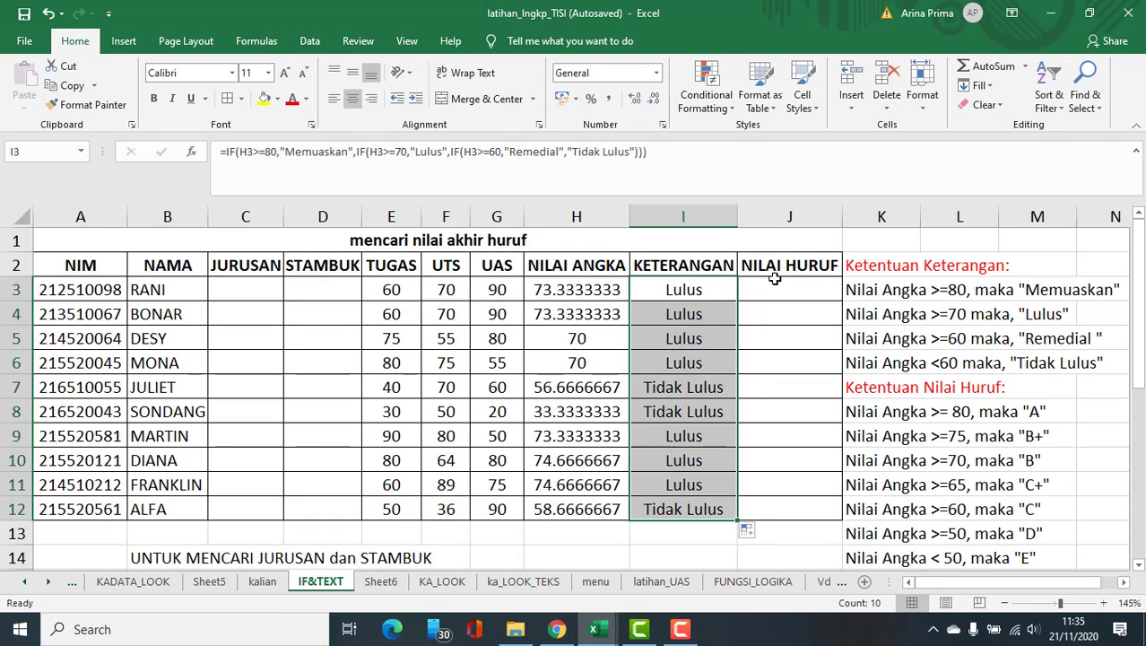
Review the Ketentuan Nilai Huruf rules in K7:M14 that assign a letter grade to each NILAI ANGKA range.
click(778, 287)
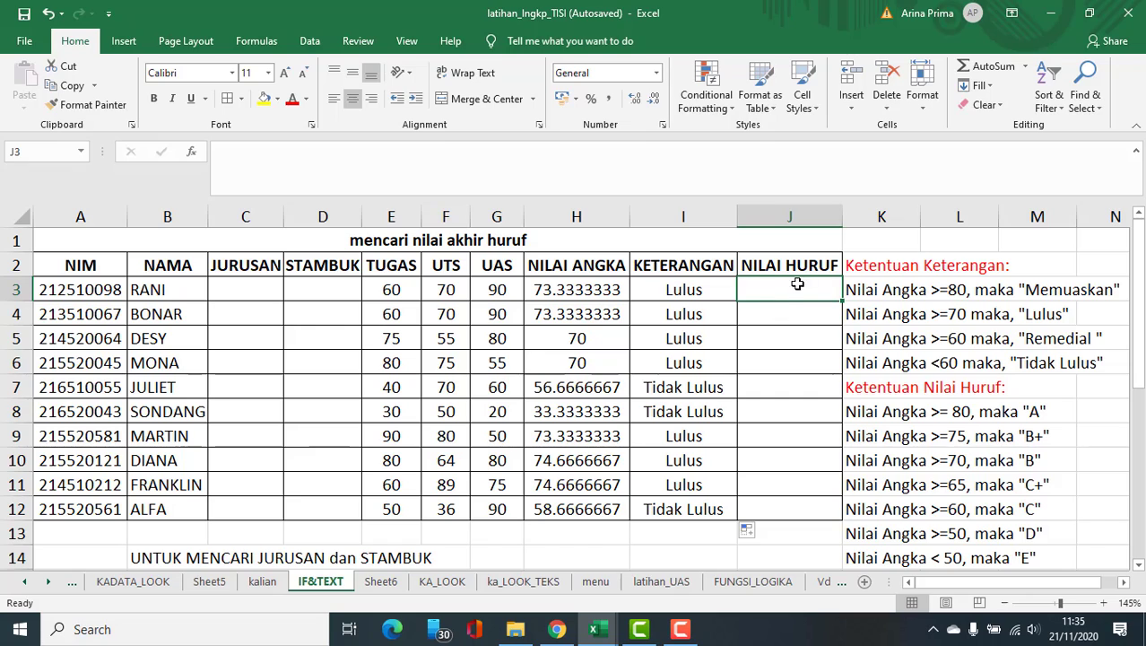
click(681, 291)
click(777, 283)
drag(865, 388, 1044, 560)
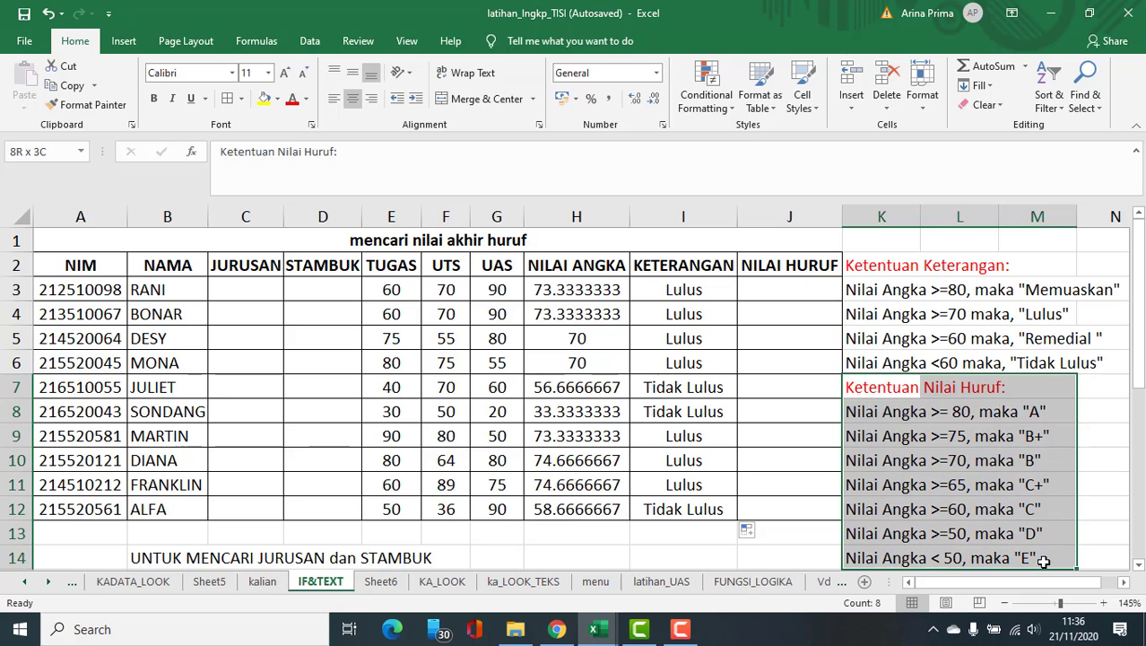
scroll(967, 440, down, 1)
scroll(951, 395, up, 1)
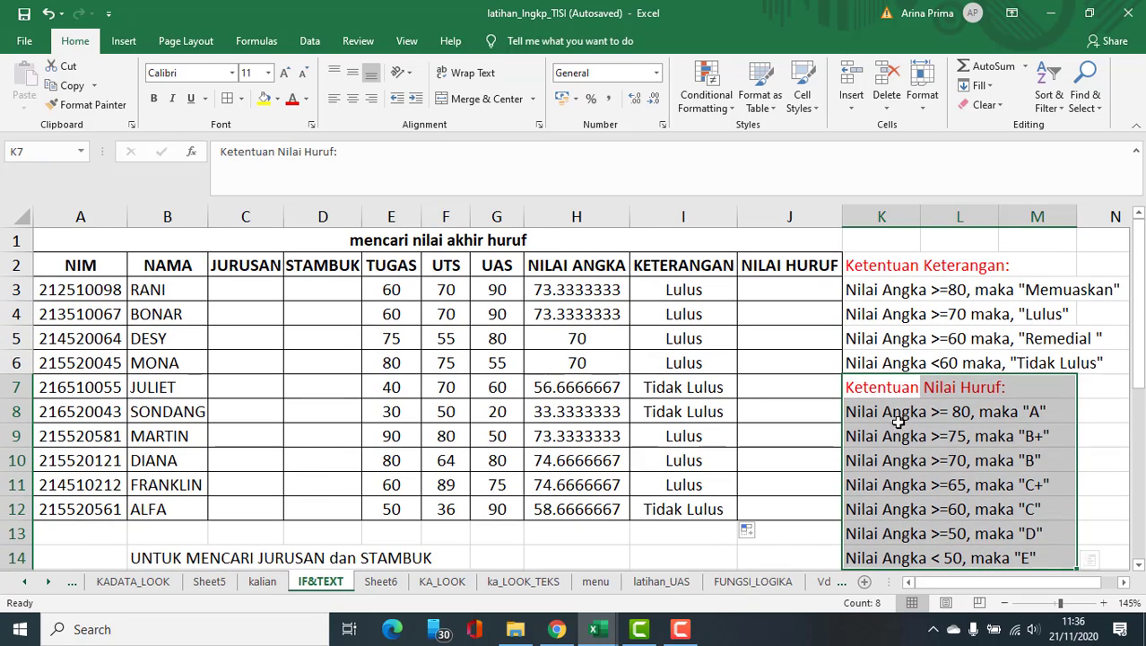
click(896, 414)
drag(896, 415, 1026, 484)
click(1023, 508)
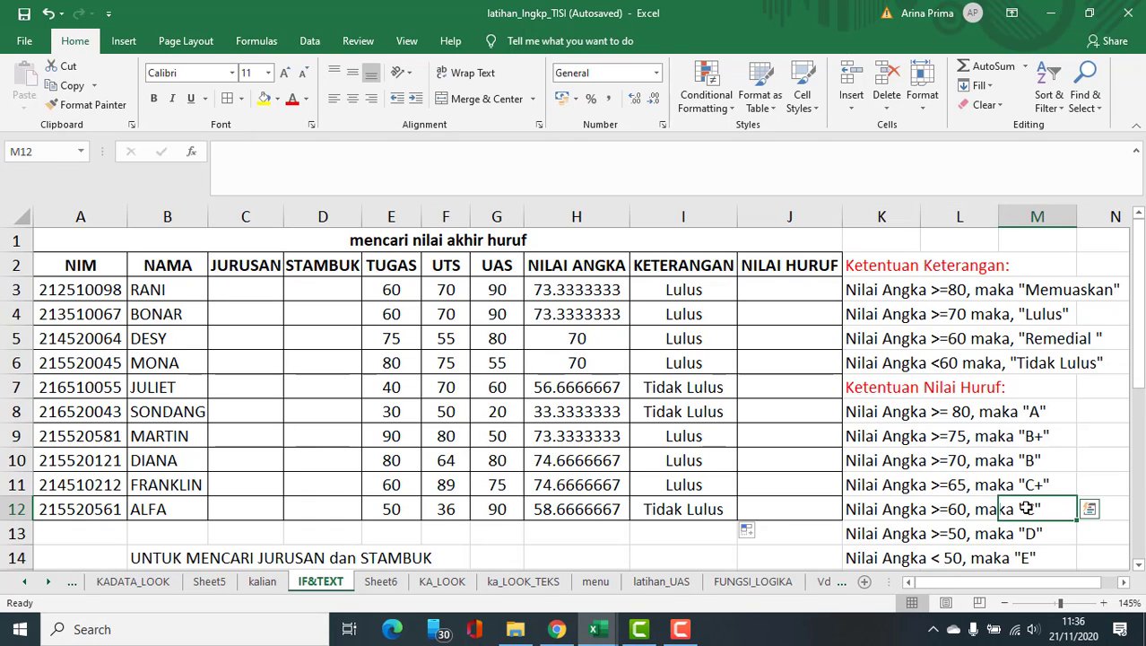
click(998, 551)
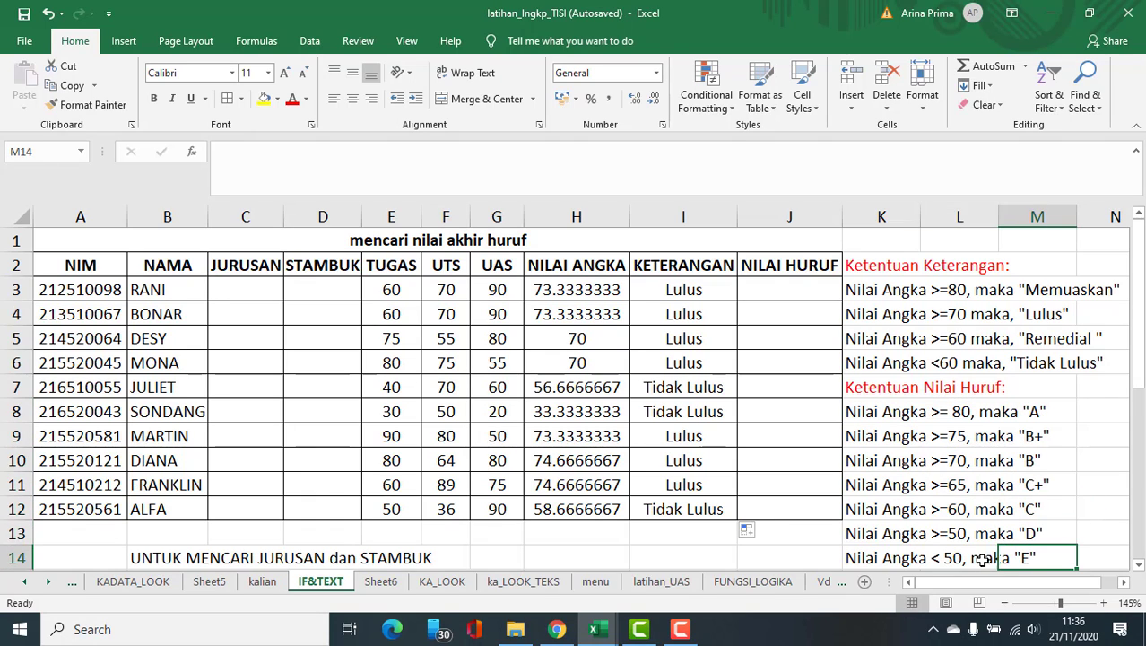
drag(1023, 552, 877, 405)
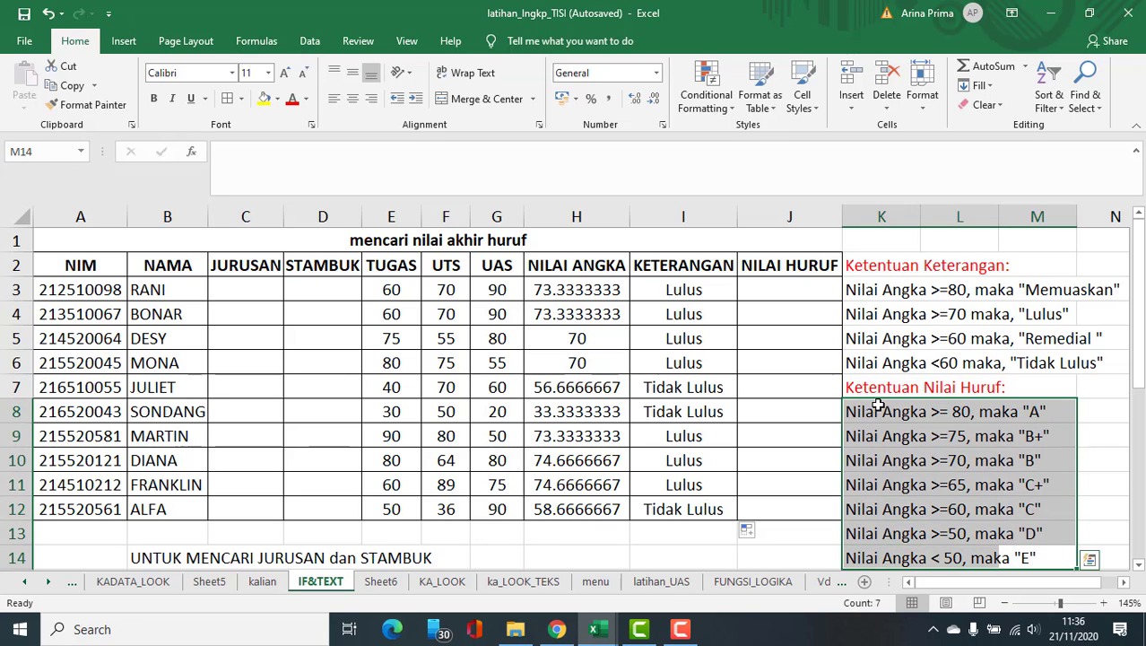
click(1033, 558)
drag(1033, 558, 897, 556)
Begin the NILAI HURUF formula in J3 with =if(H3>=80,"A" as its first condition and result.
click(756, 284)
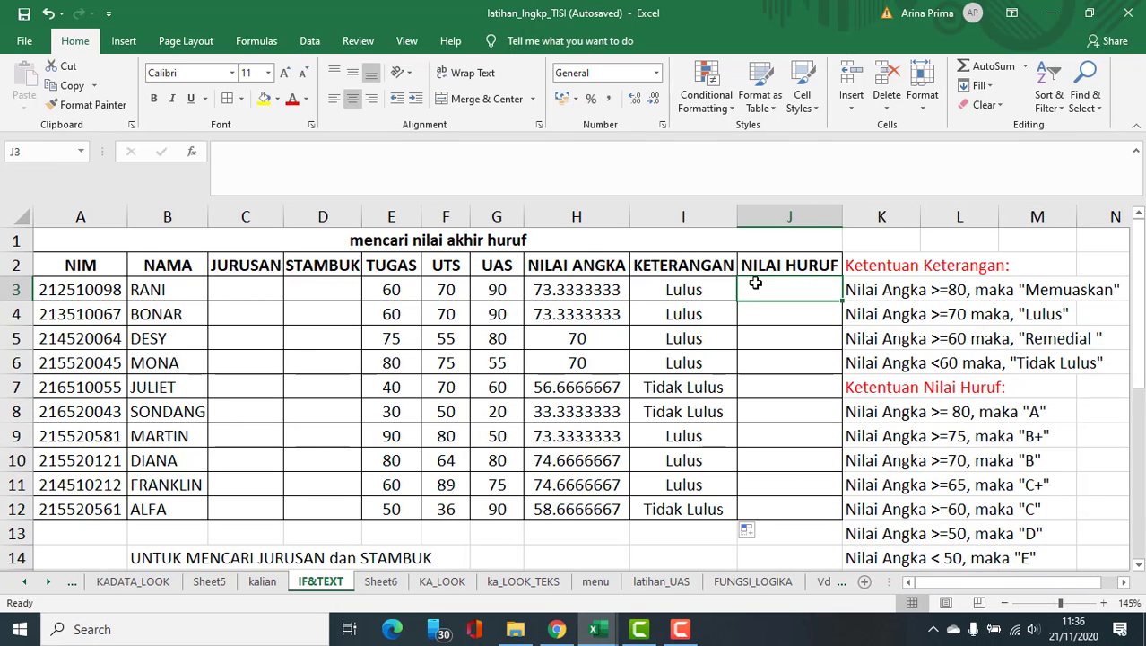
text(=if)
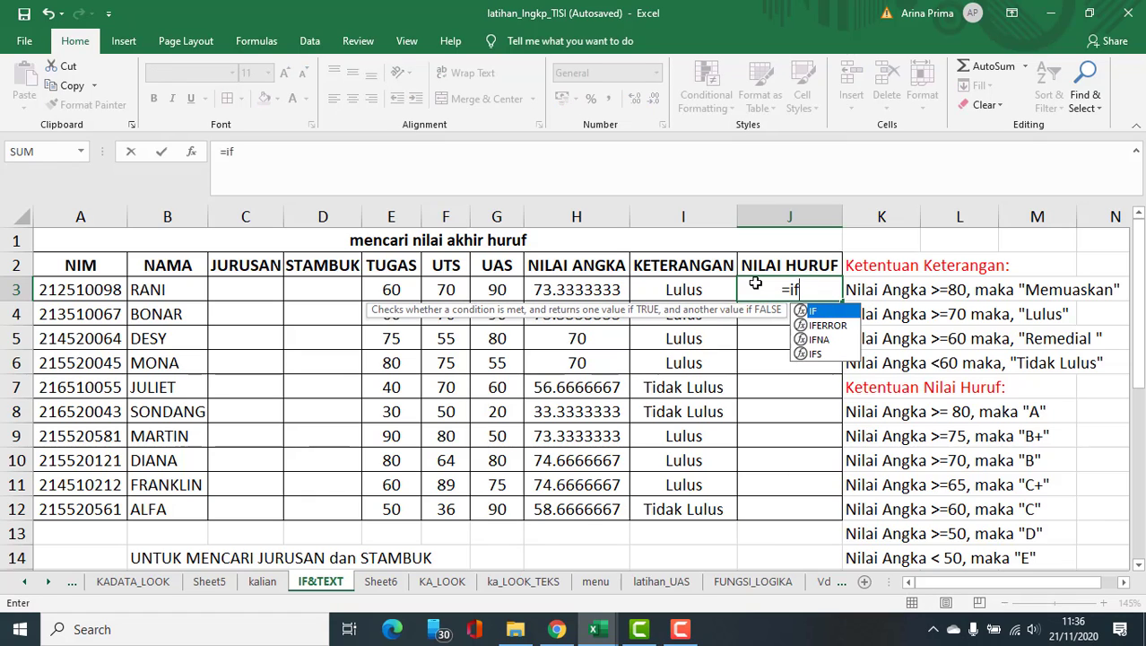
text(()
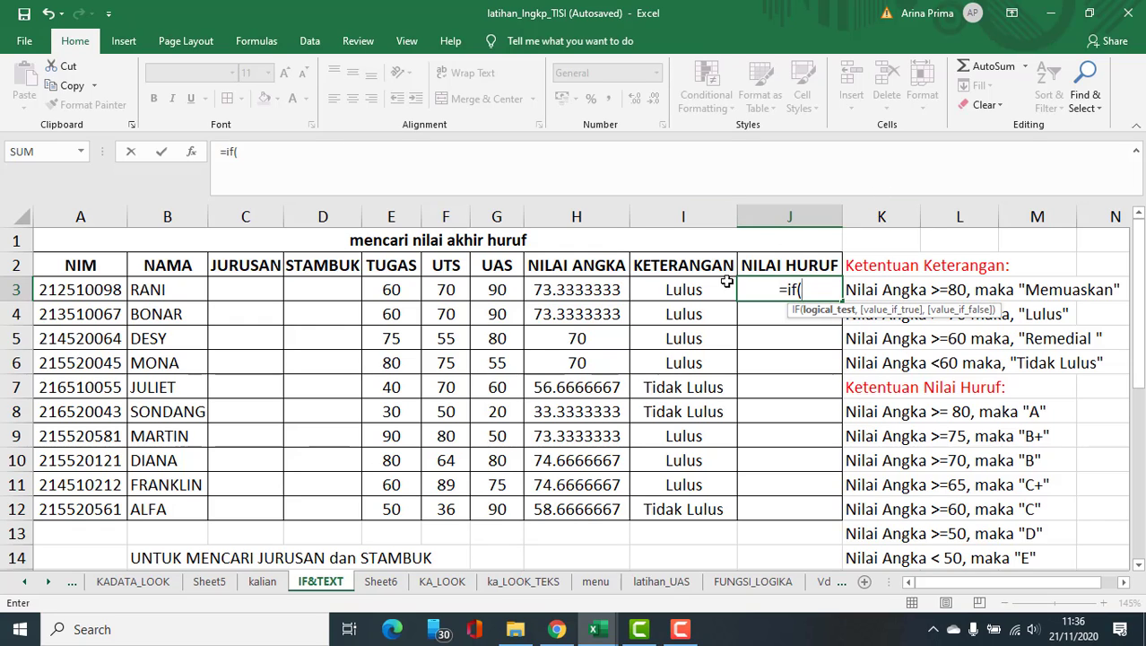
click(567, 290)
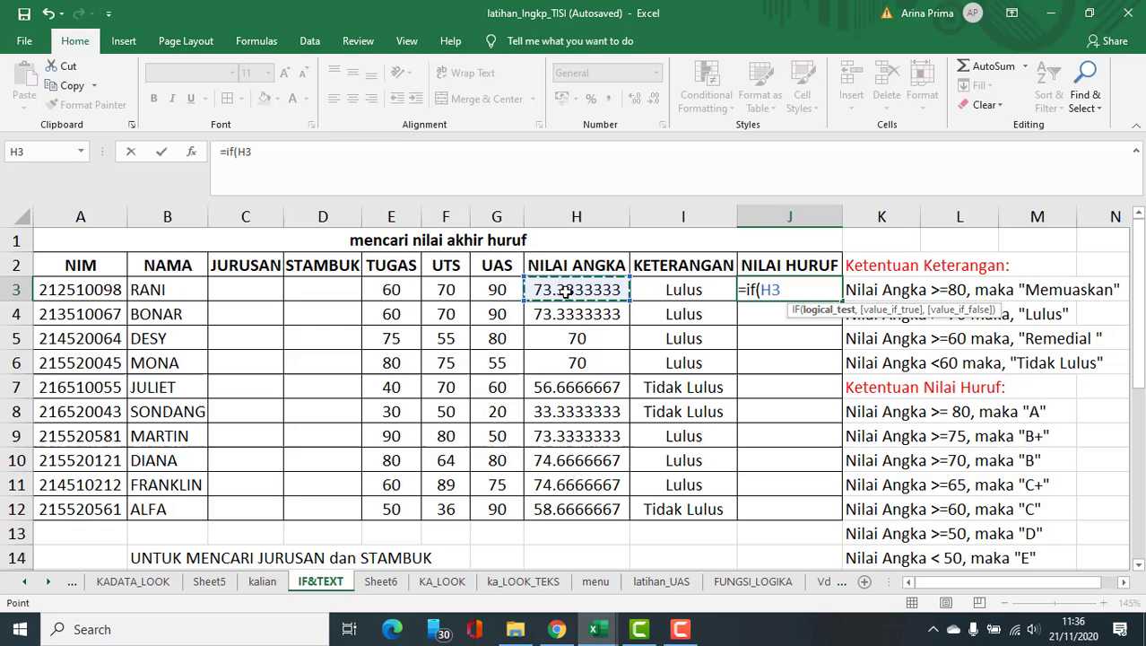
click(793, 287)
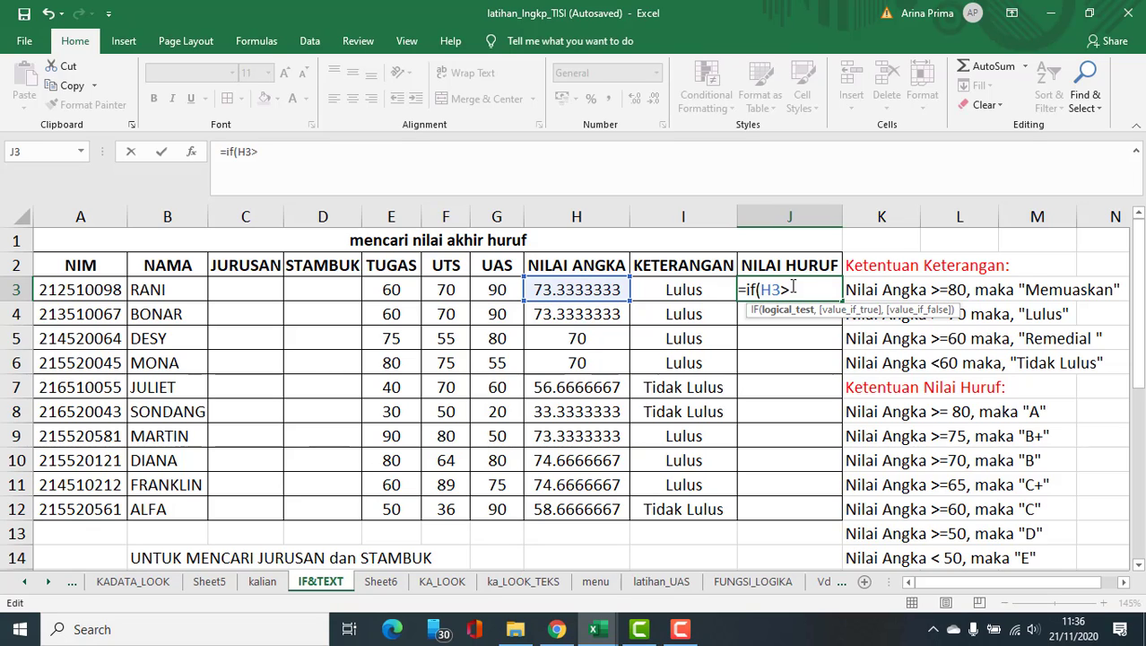
text(>=80,)
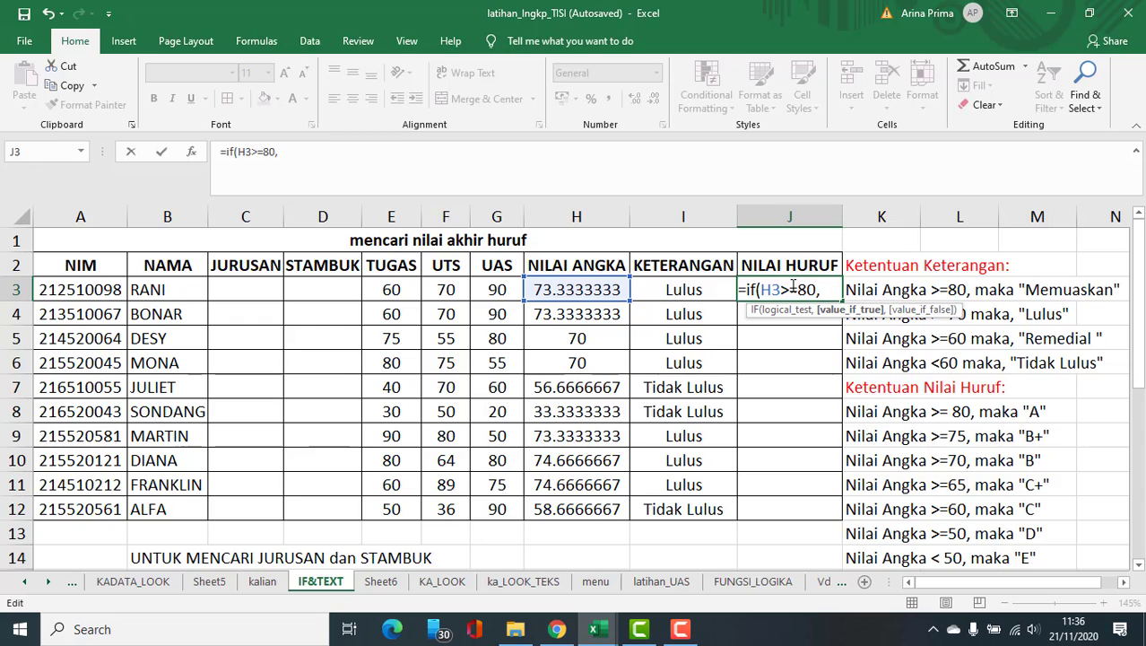
text("A")
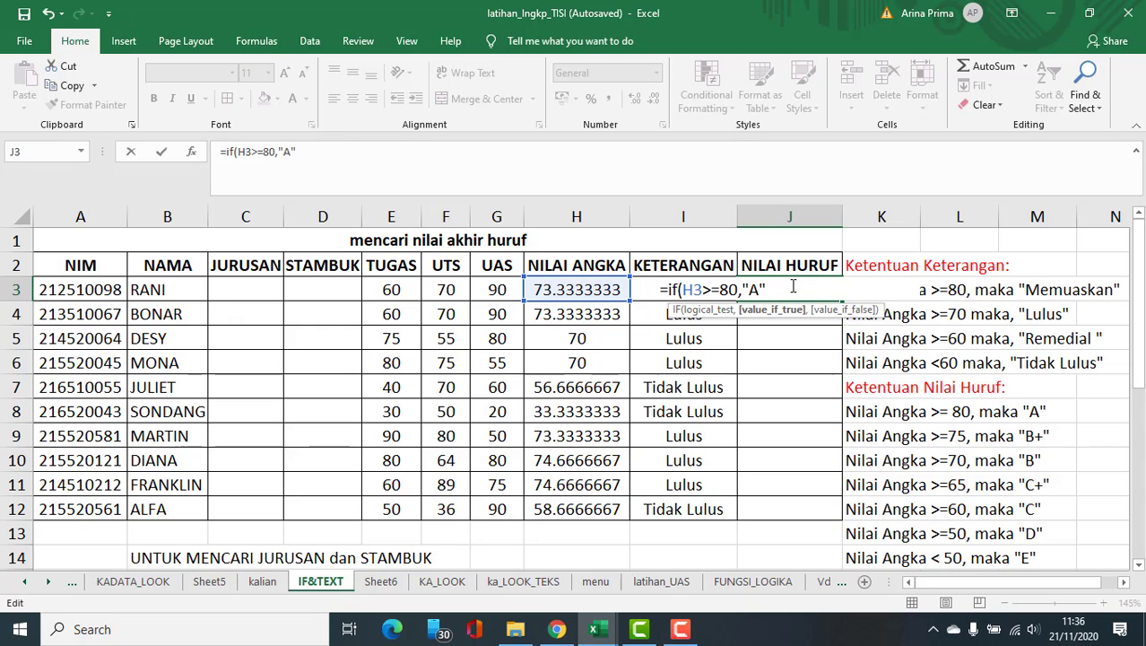
Nest a second condition in the J3 formula, if(h3>=75,"B+", as the value if false.
text(,if()
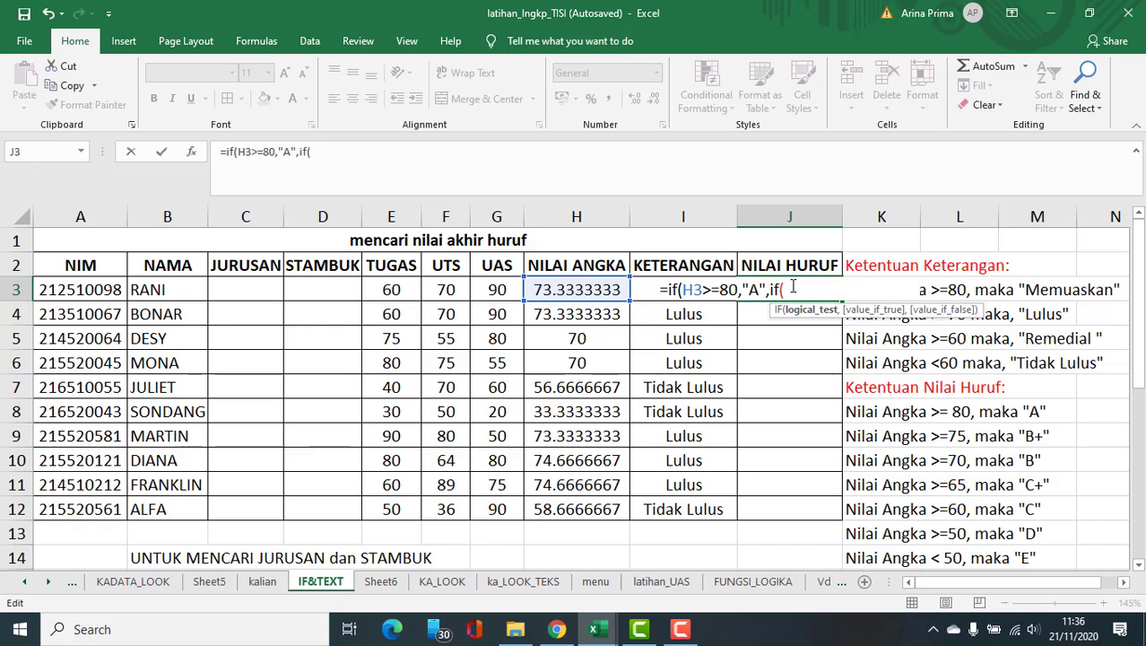
text(h3)
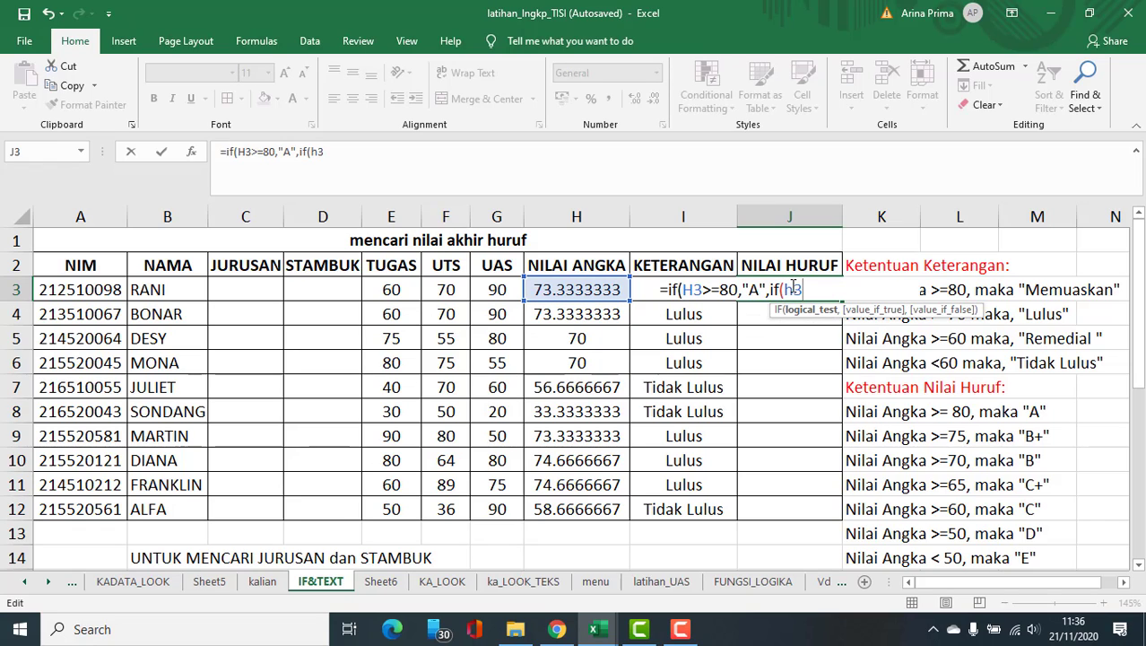
text(>=75,")
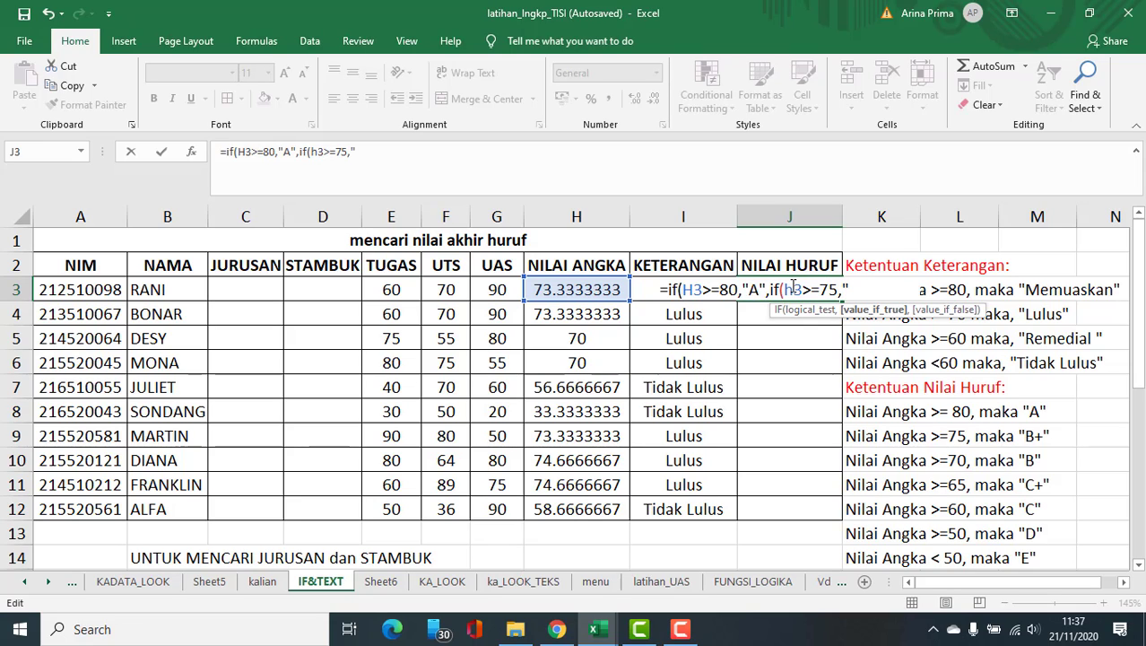
text(B+",)
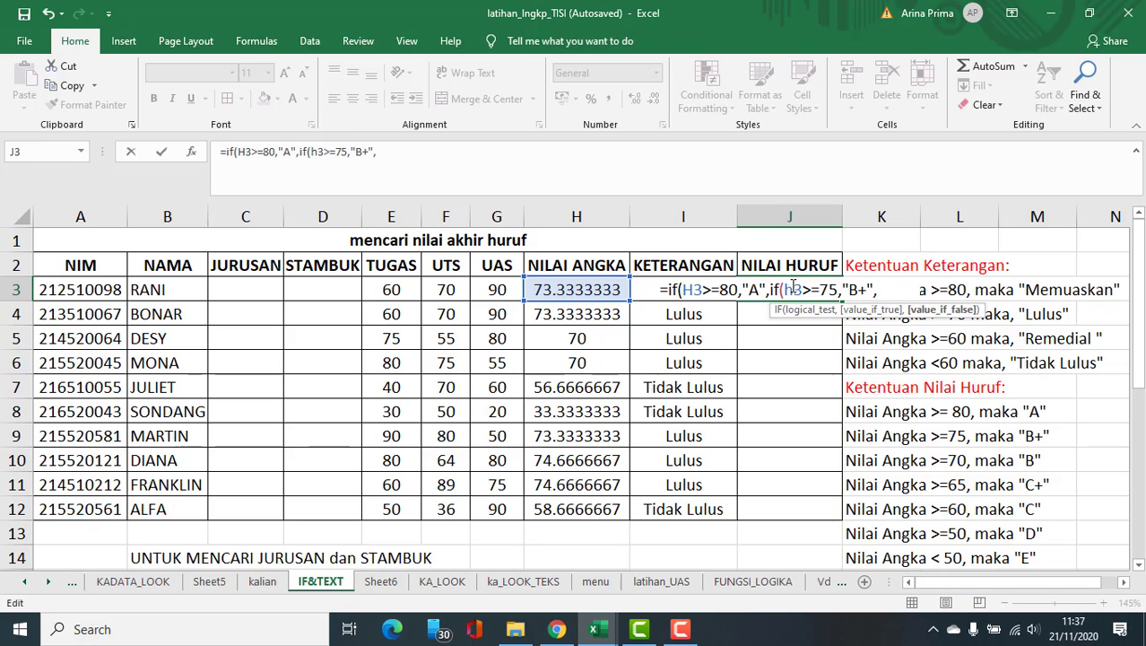
Nest a third condition in the J3 formula, if(h3>=70,"B", as the value if false.
text(if(h)
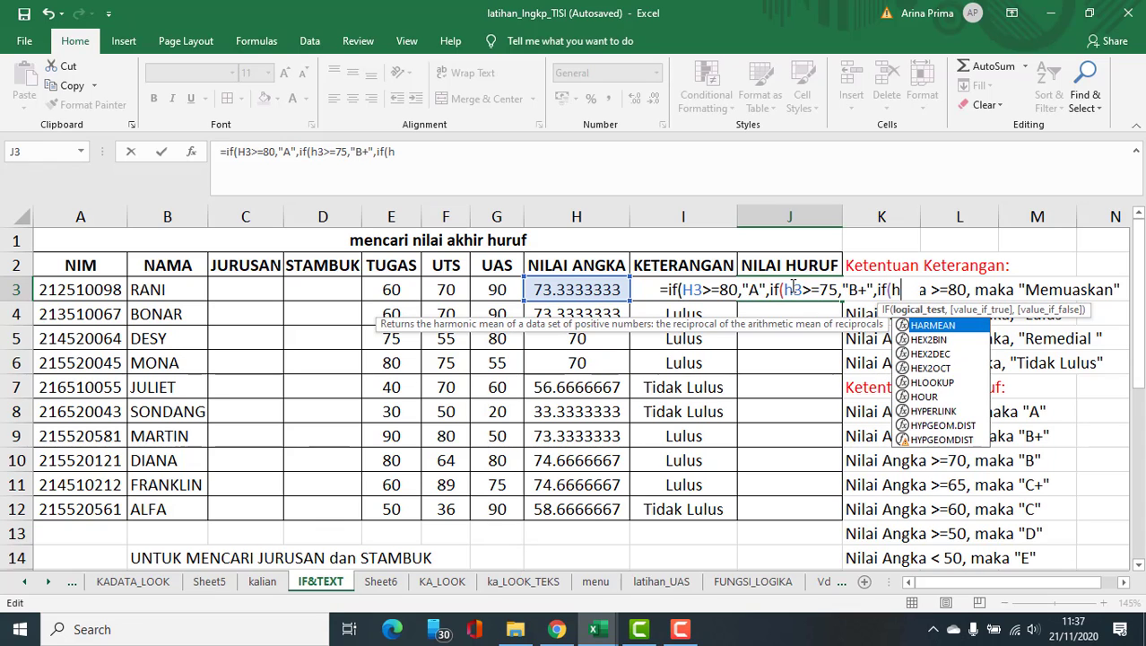
text(3)
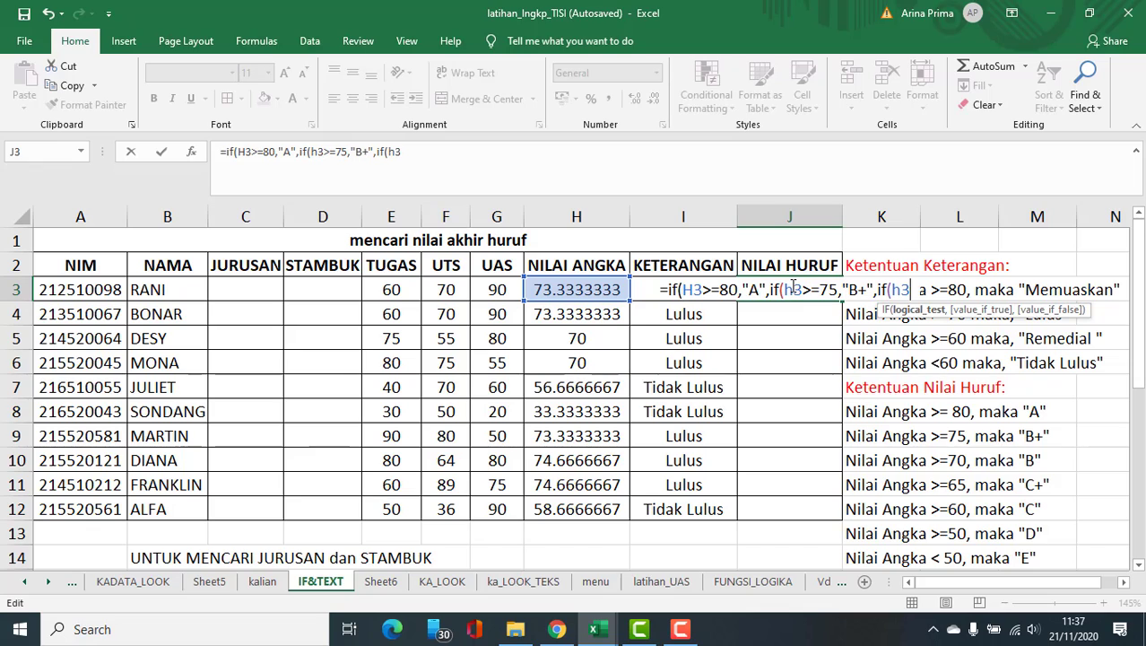
text(>=)
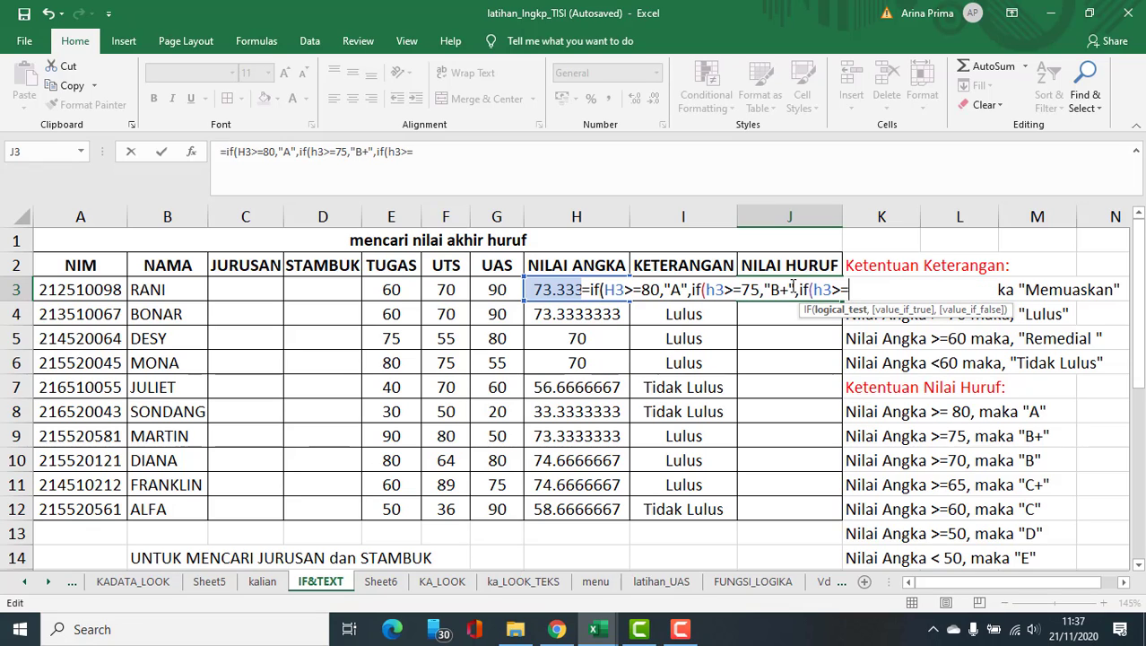
text(70,")
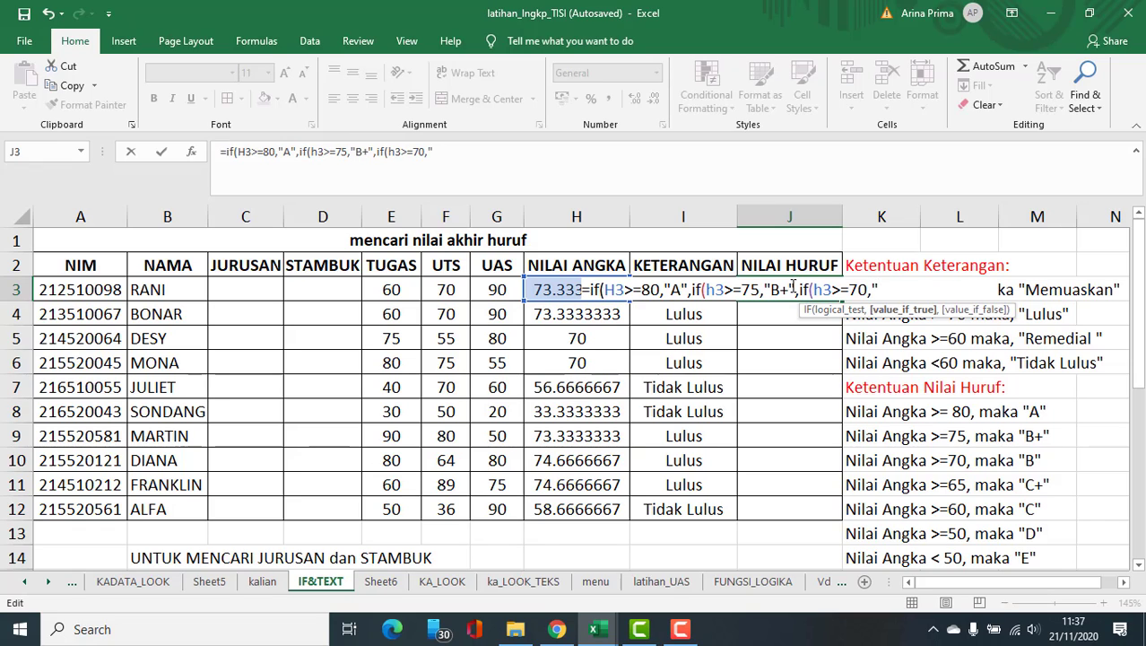
text(B",)
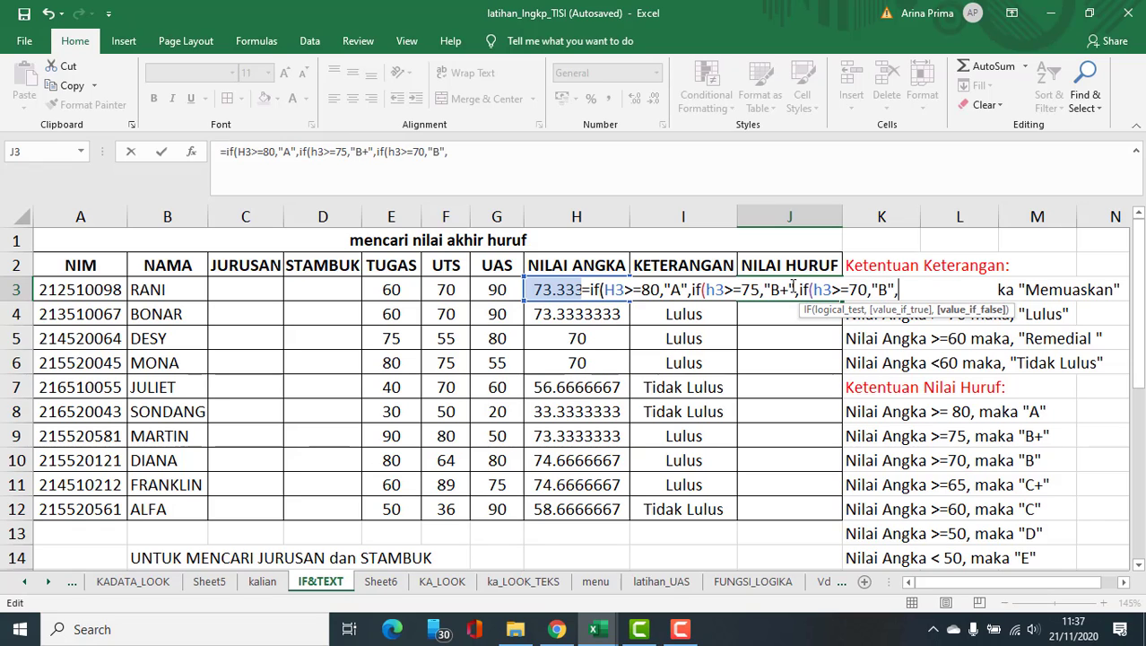
Nest a fourth condition in the J3 formula, if(h3>=65,"C+", in the value-if-false argument.
text(if()
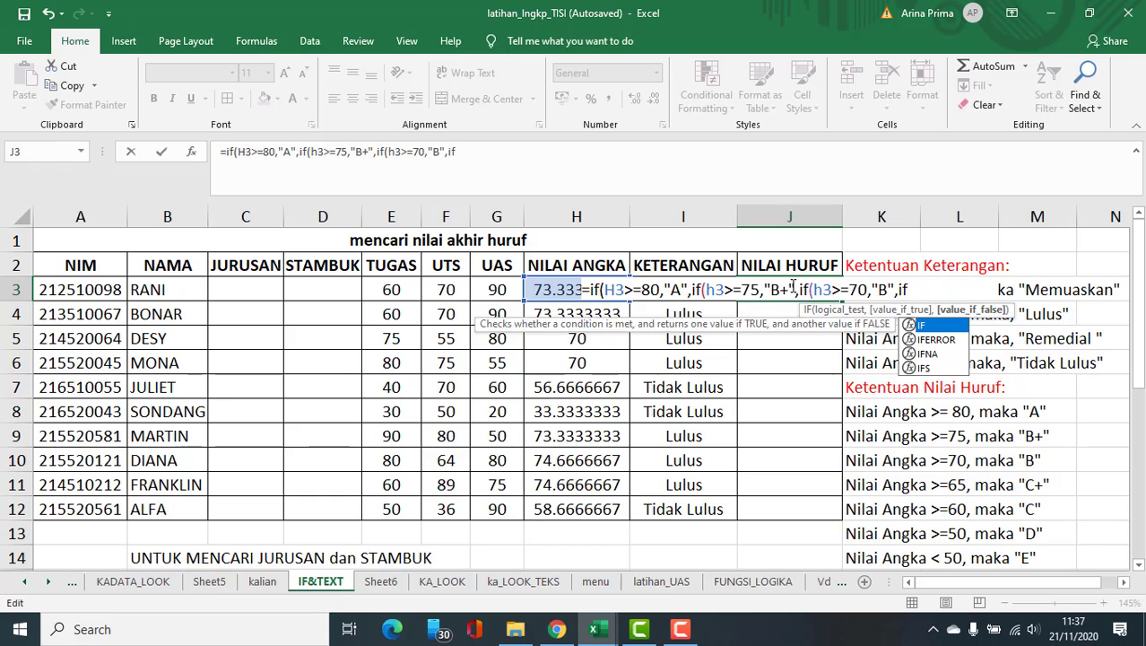
text(h3)
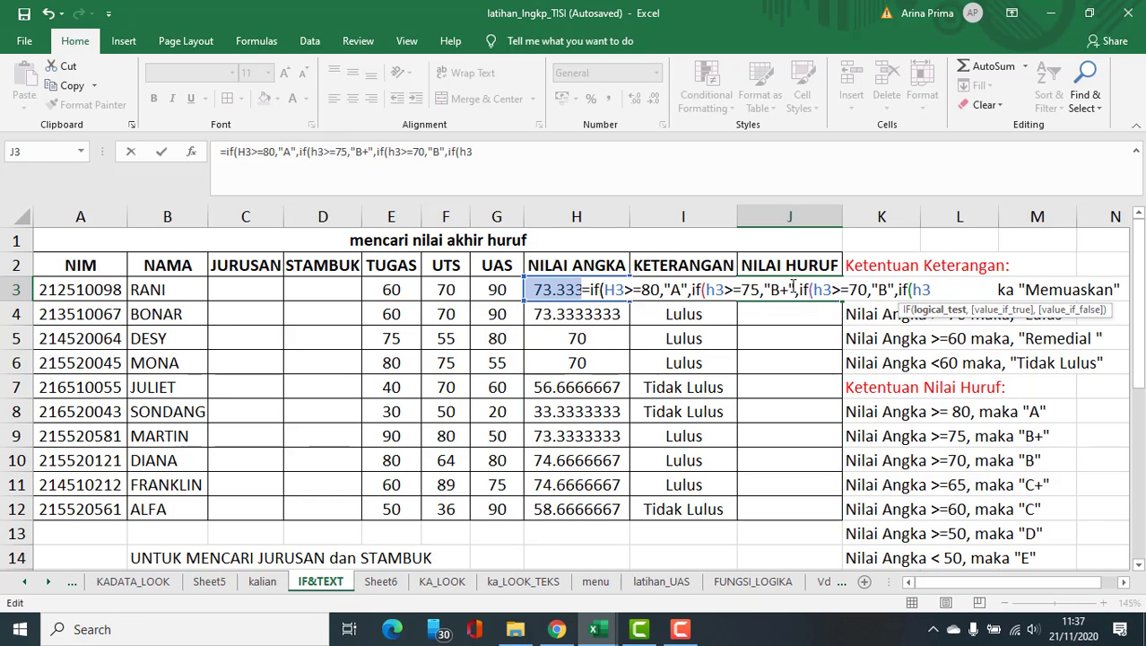
text(>=65,)
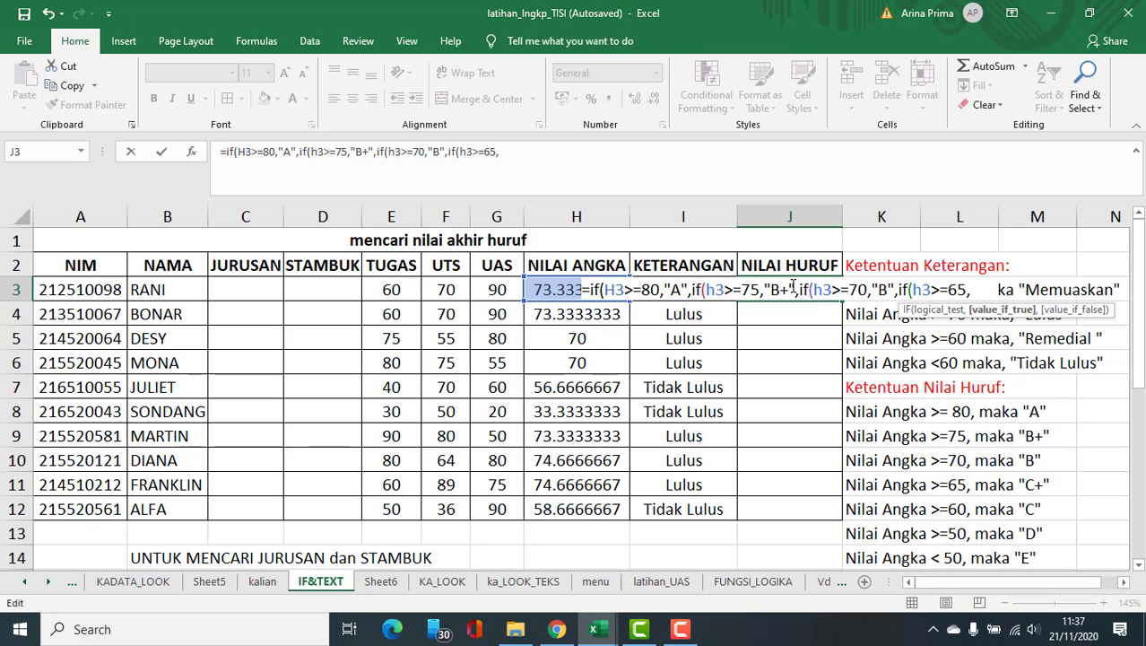
text("C+")
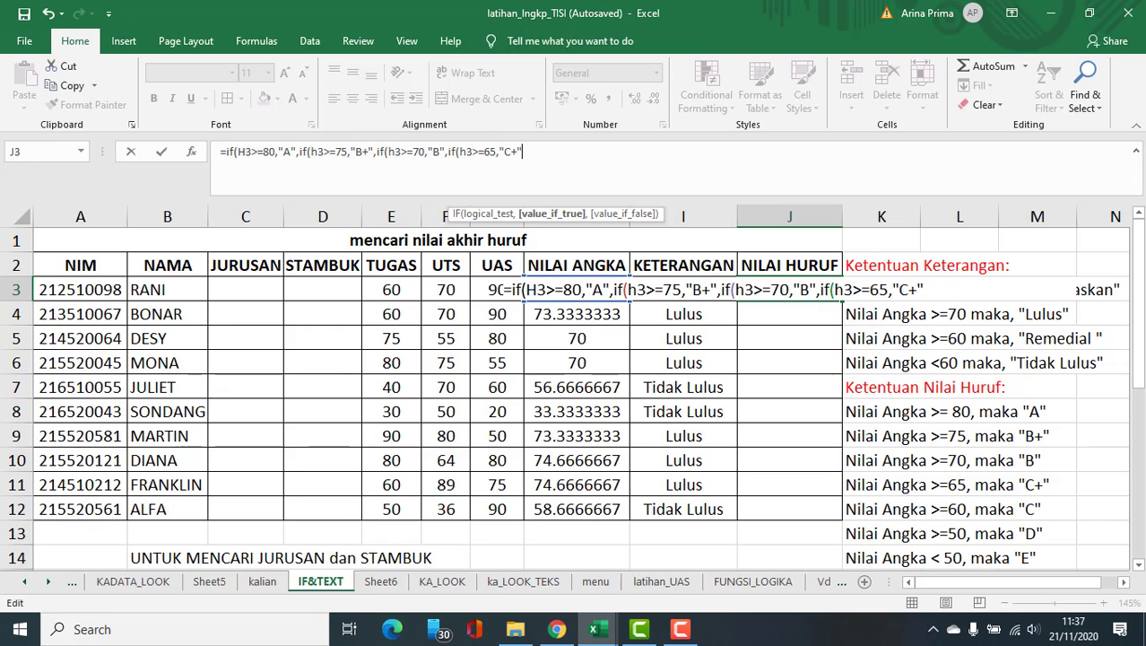
Continue the J3 formula with a fifth nested condition, if(h3>=60,"C", as the value if false.
click(634, 145)
text(,if()
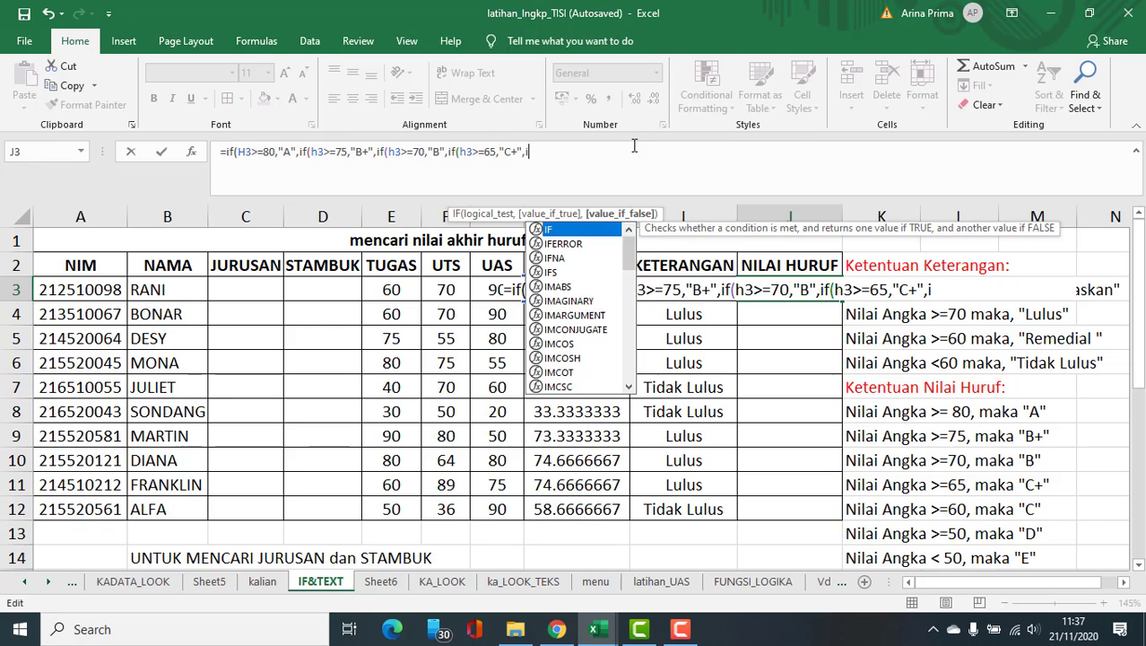
text(h3)
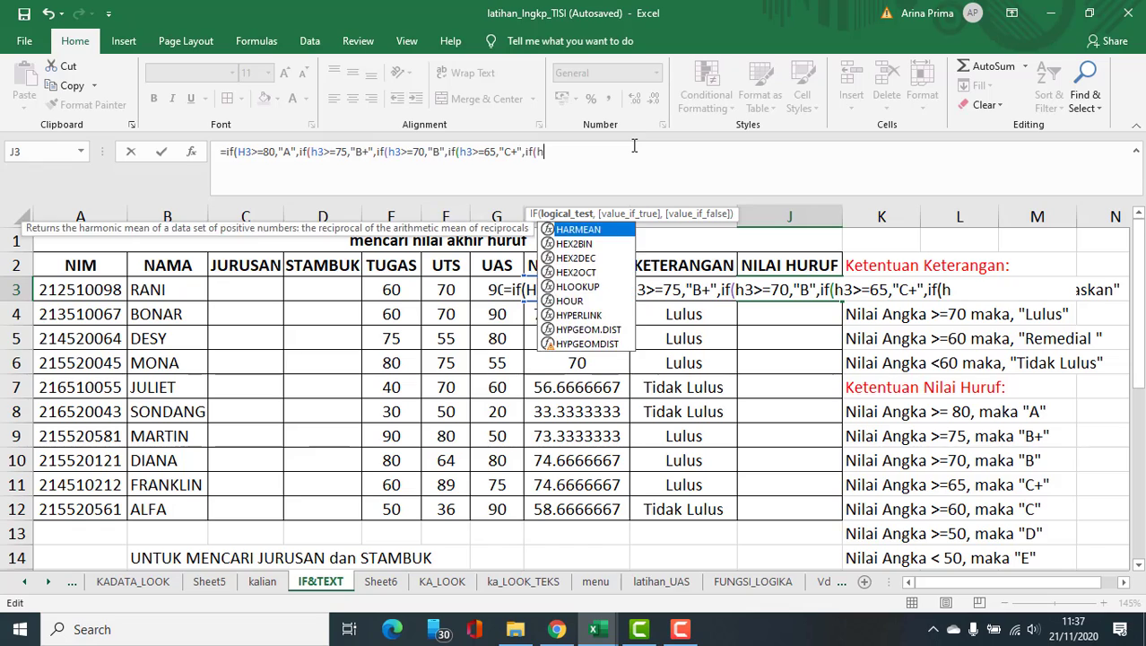
text(>)
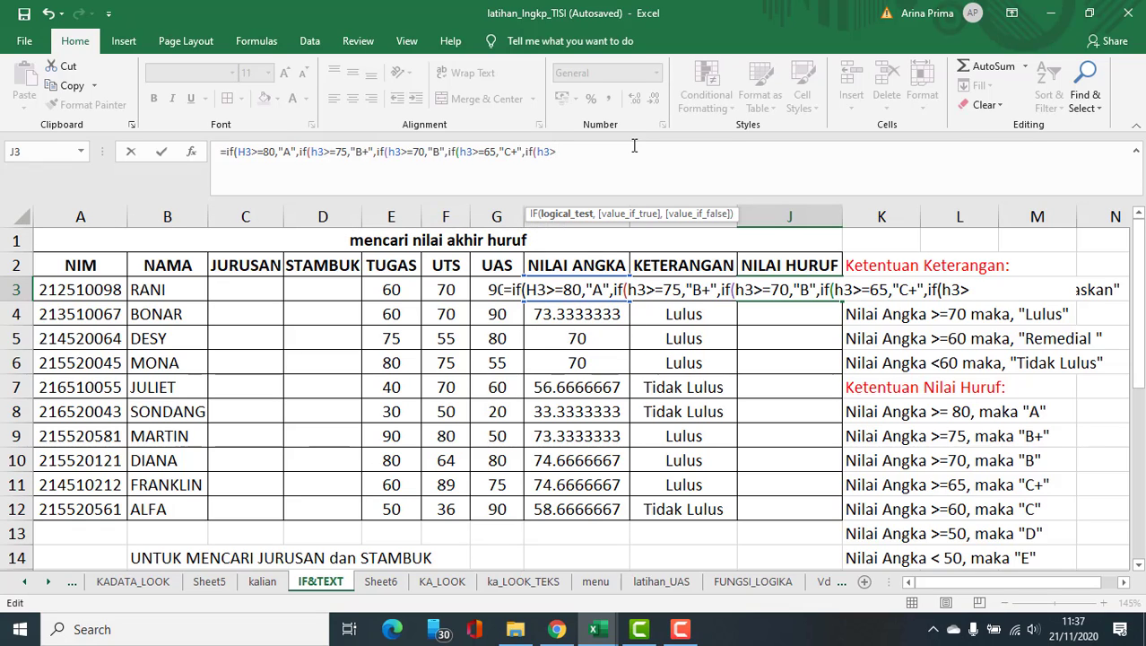
text(=60,")
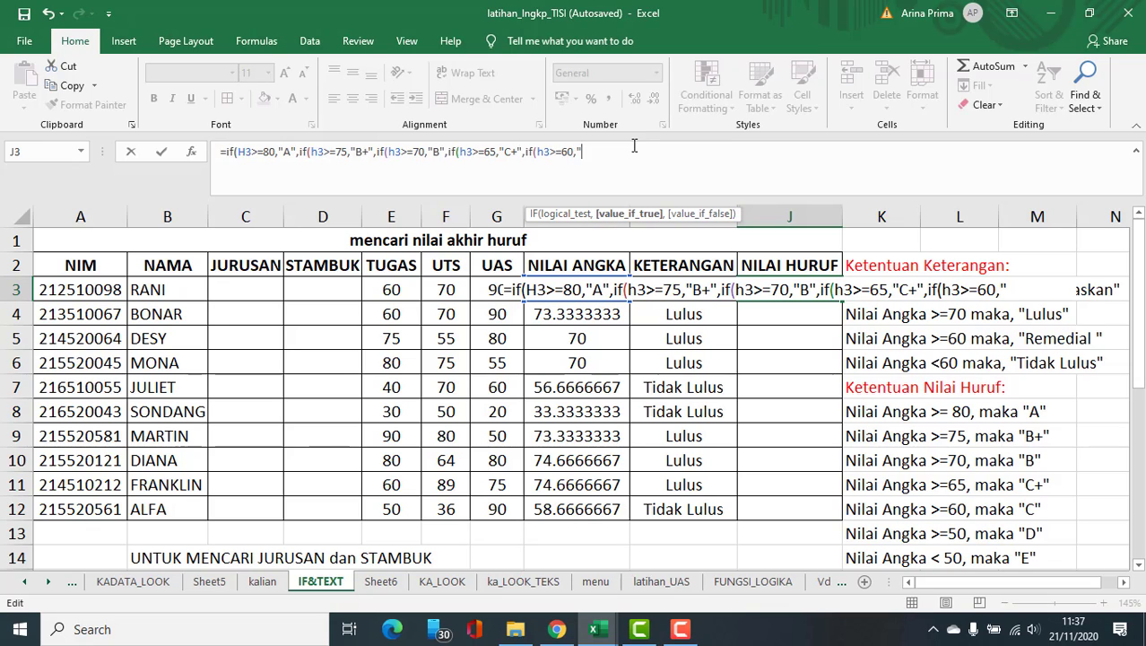
text(C",)
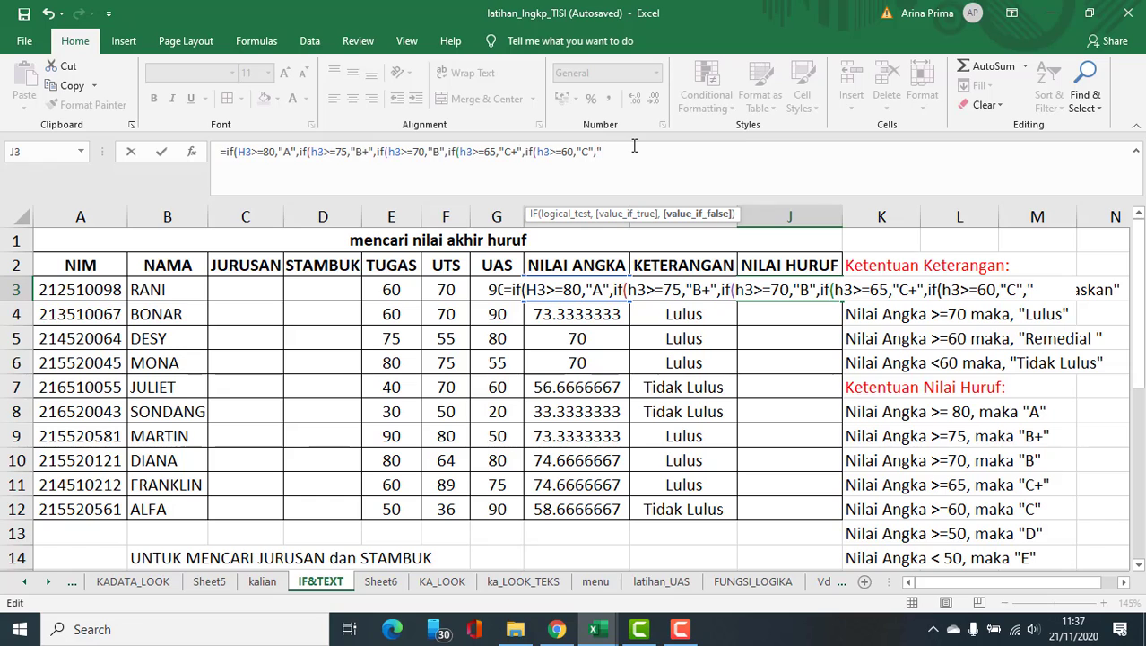
Add a sixth nested condition to the J3 formula, if(h3>=50,"D", as the value if false.
text(if)
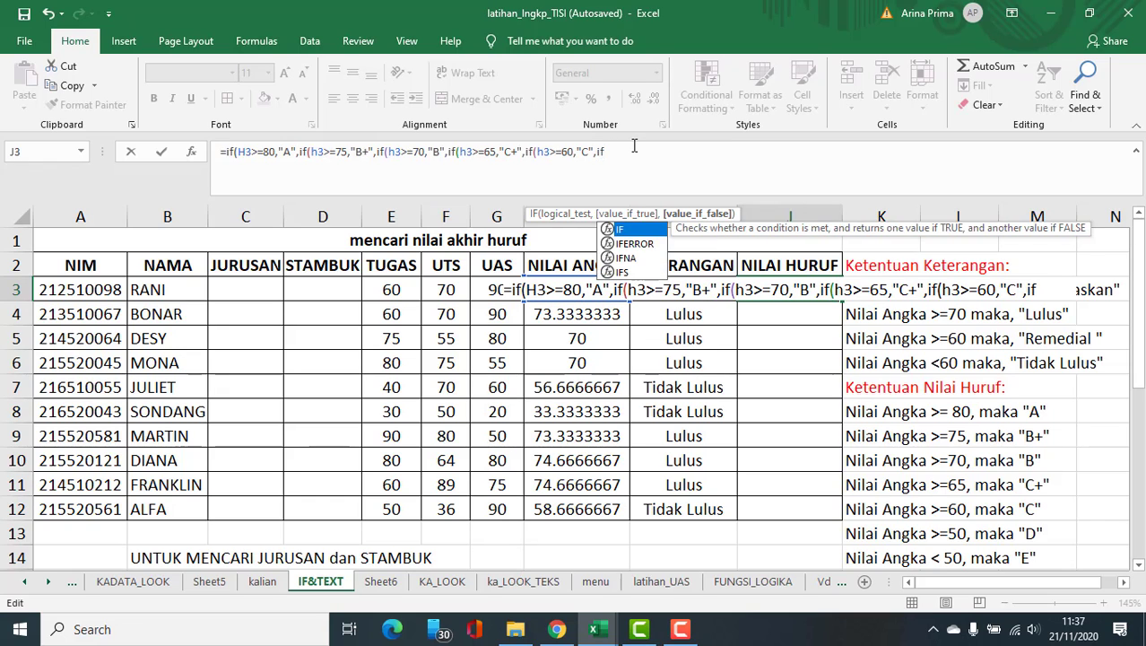
text((h3)
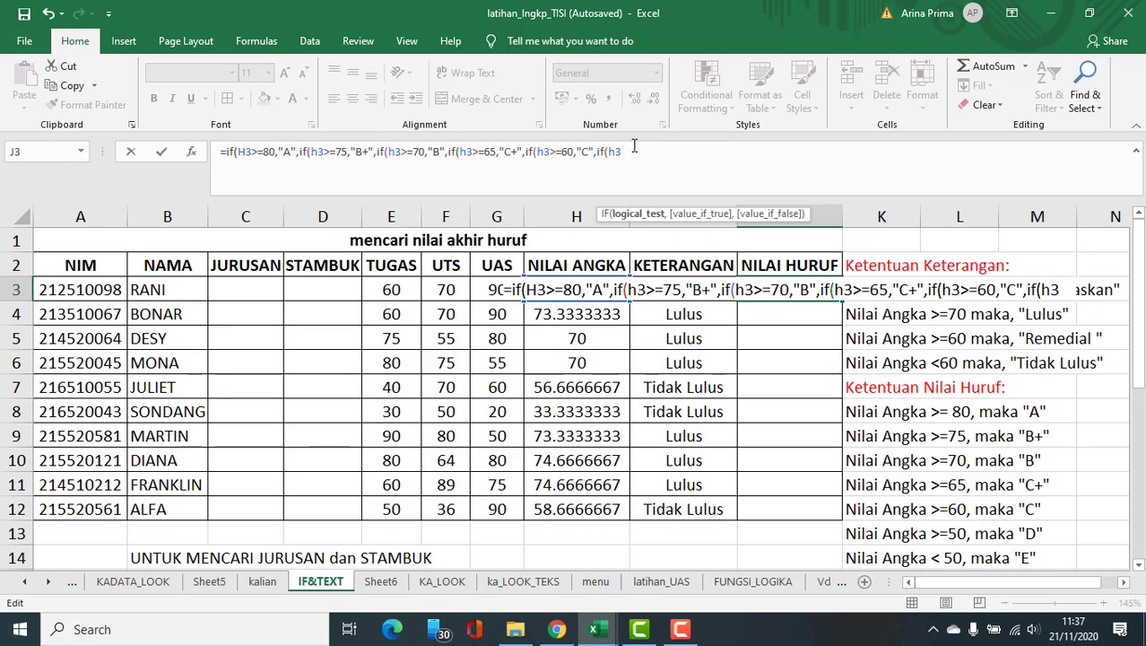
text(>=)
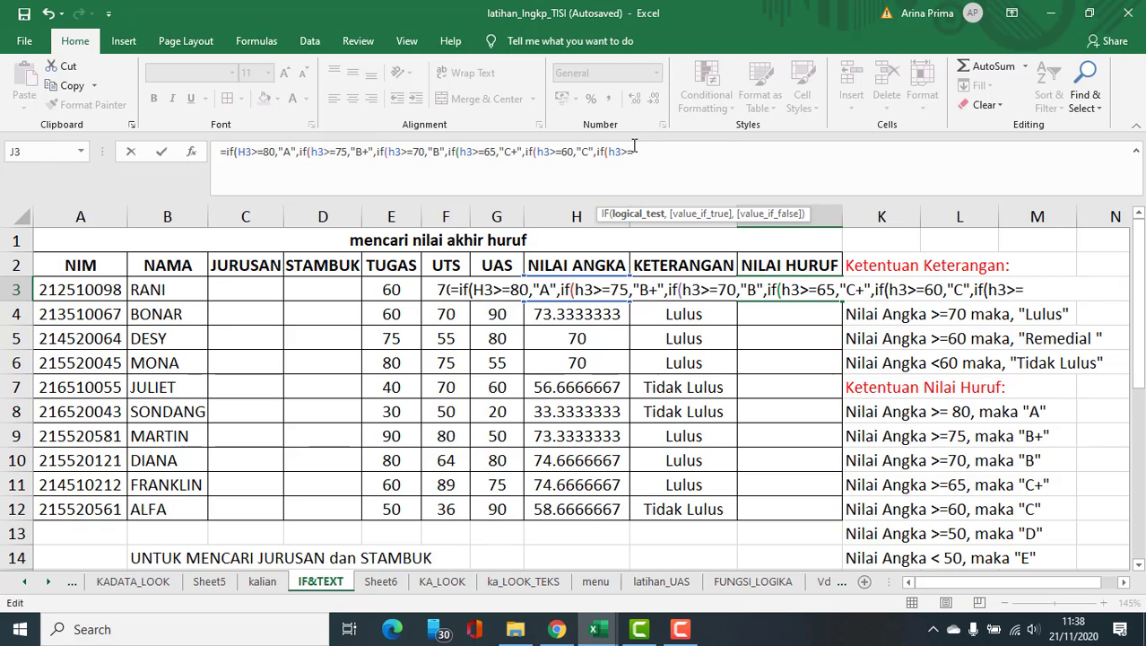
text(50,)
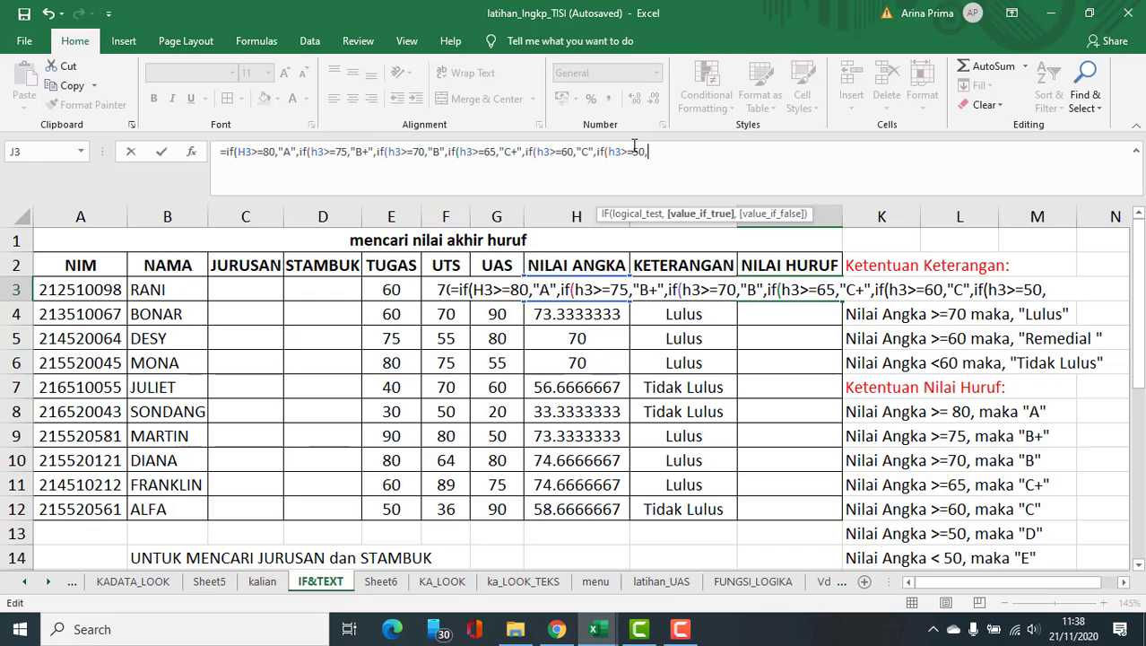
text("D",)
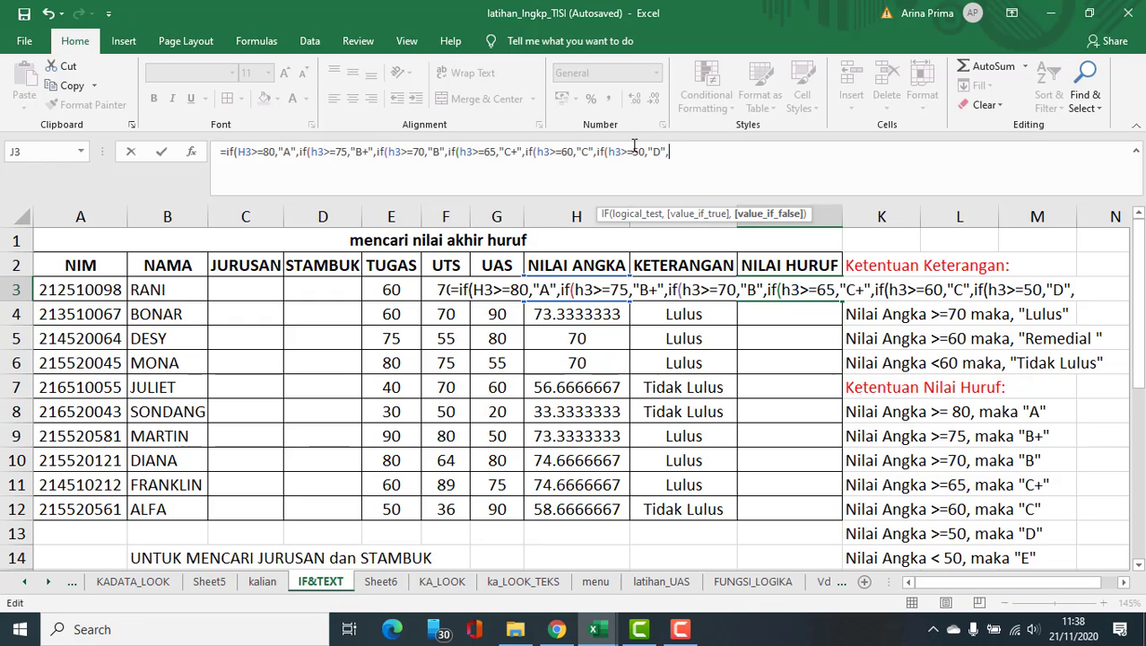
Finish the J3 formula with "E" as the final value if false and six closing brackets, and enter it.
text(")
text(E)
text()))))))
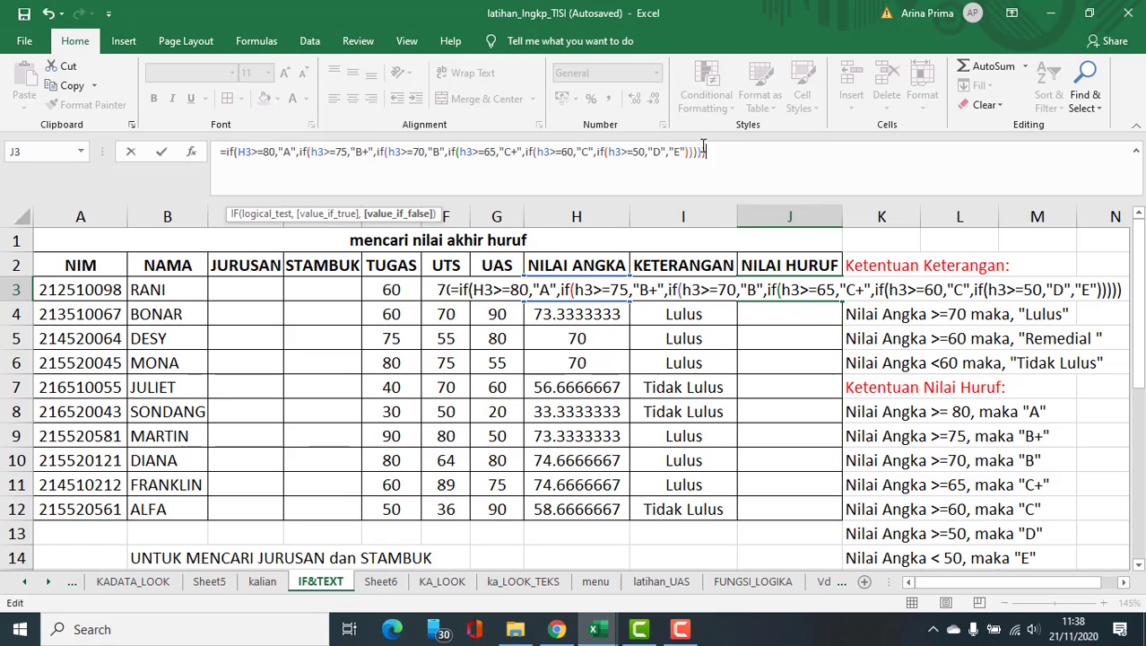
text())
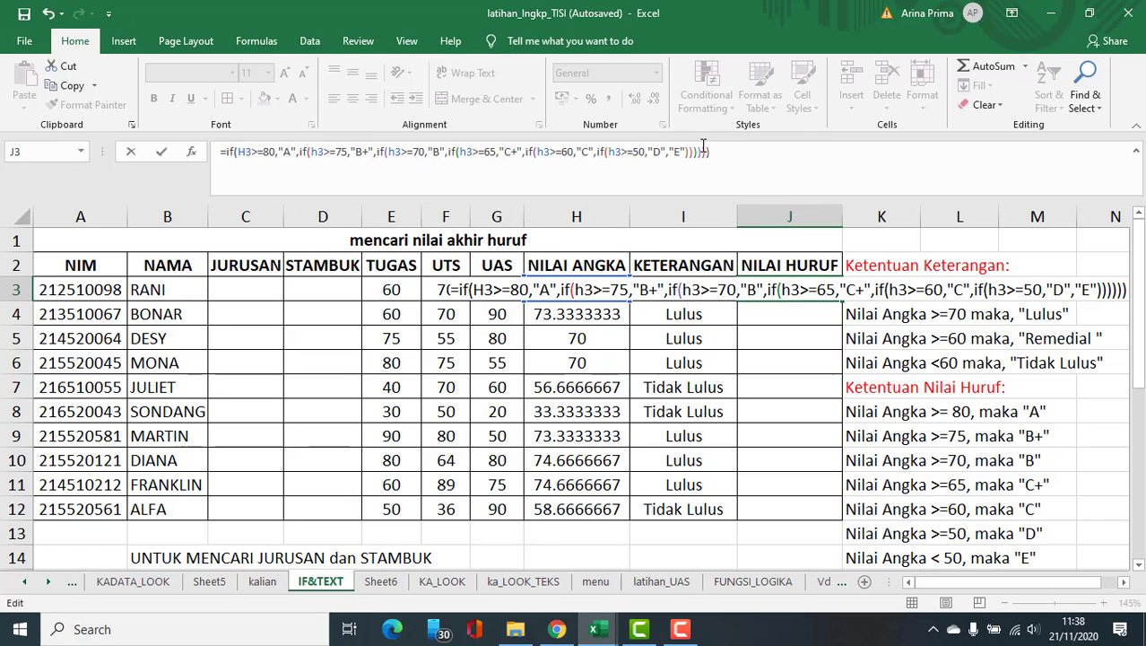
key(Return)
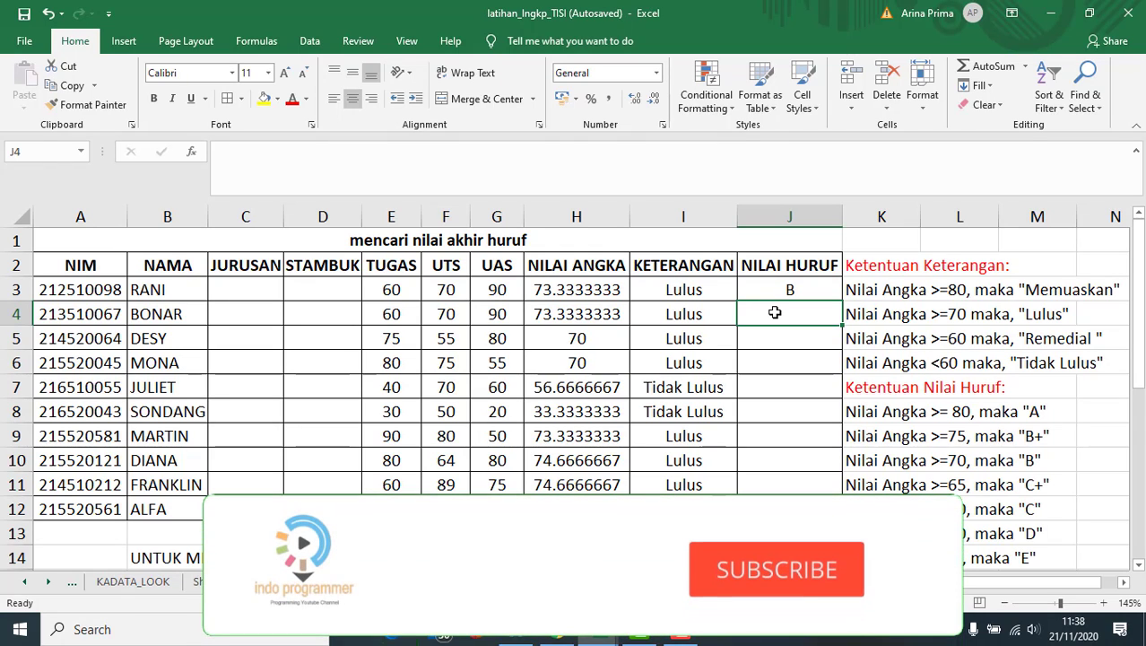
Begin the NILAI HURUF formula in J4 with =if(H4>=80,"A", as its first condition and result.
text(=)
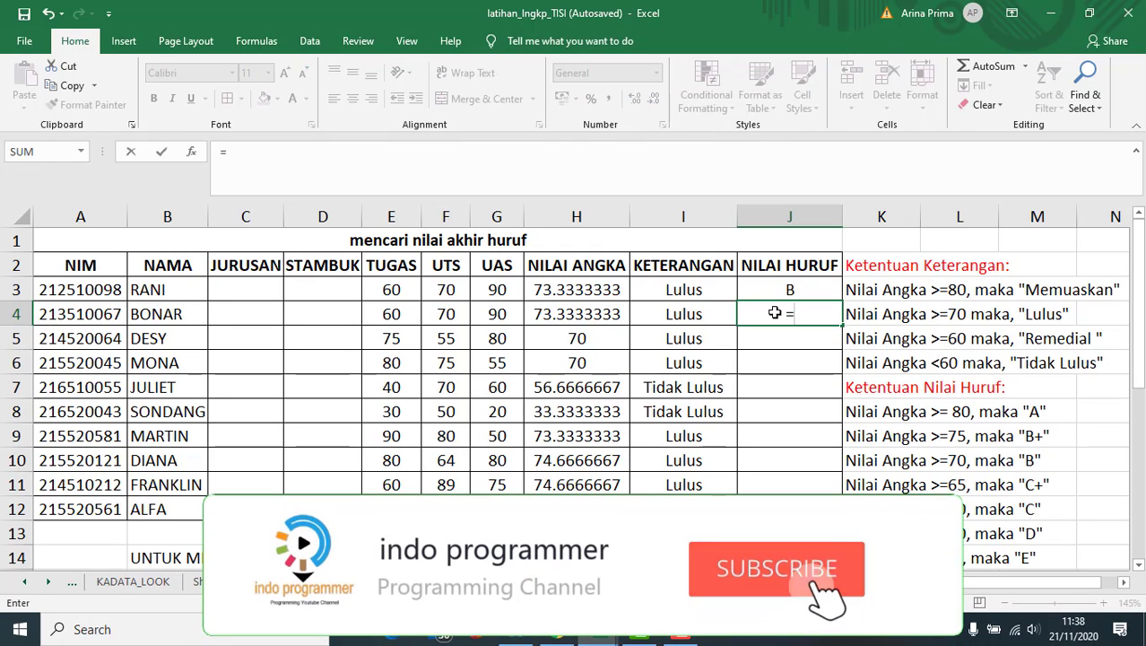
text(if()
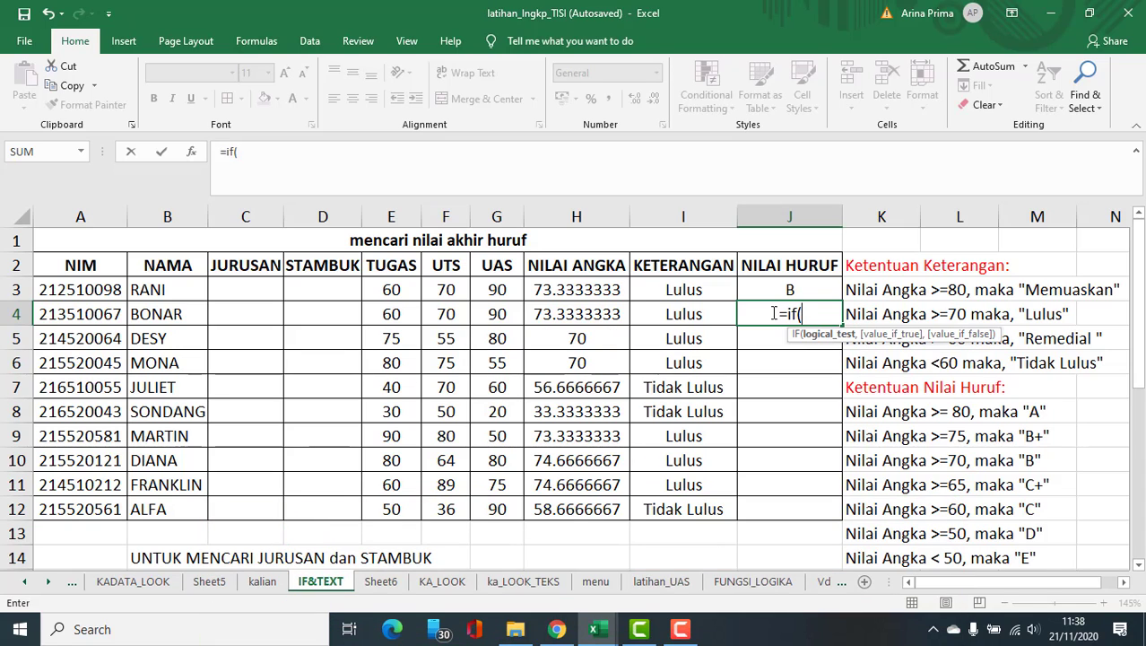
click(579, 314)
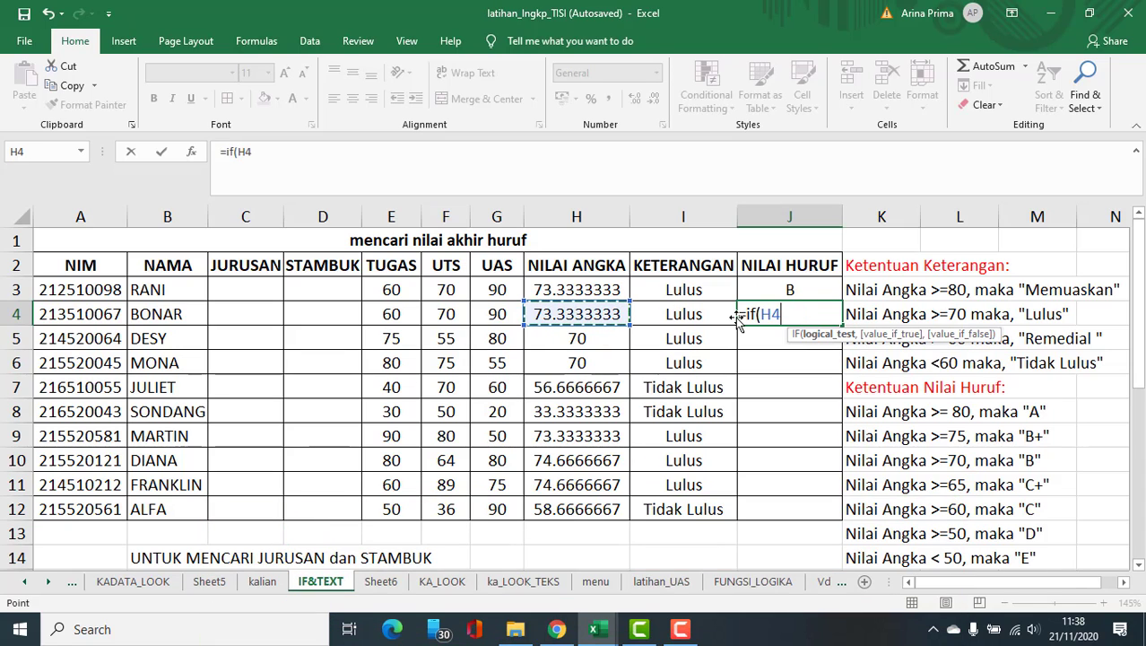
text(>=)
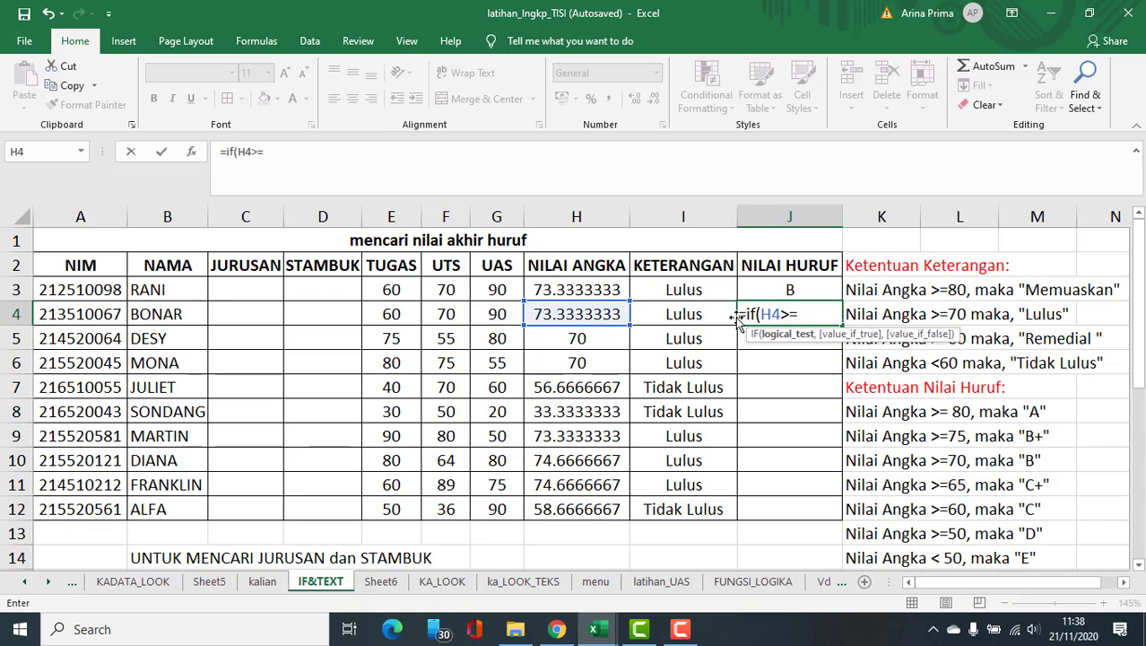
text(80,"A)
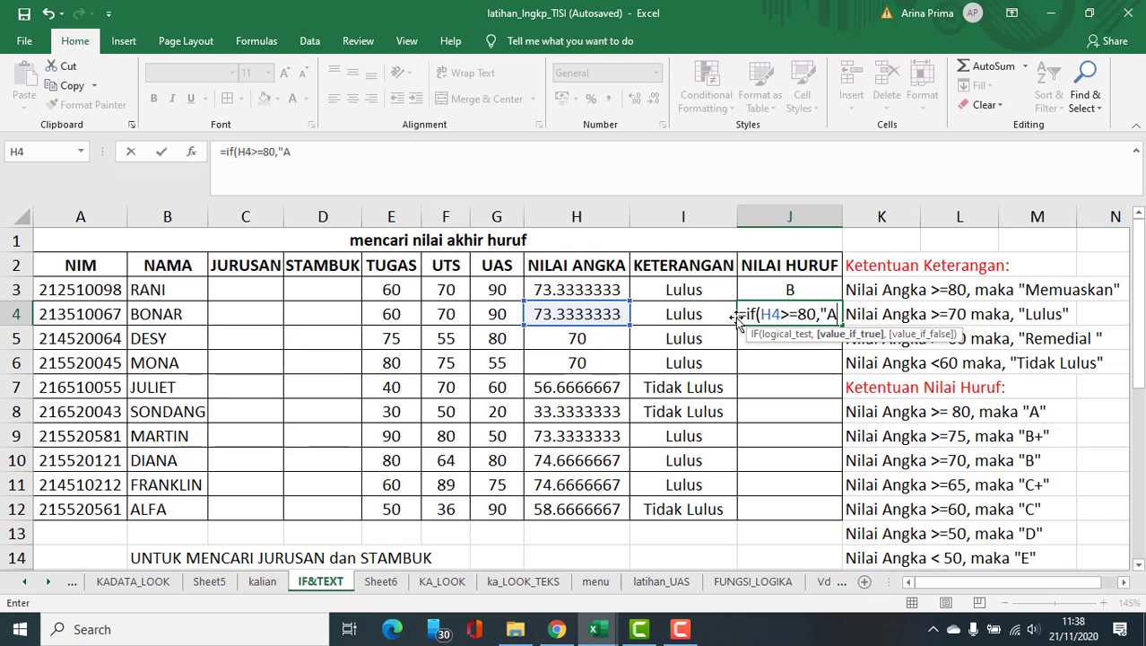
text(",)
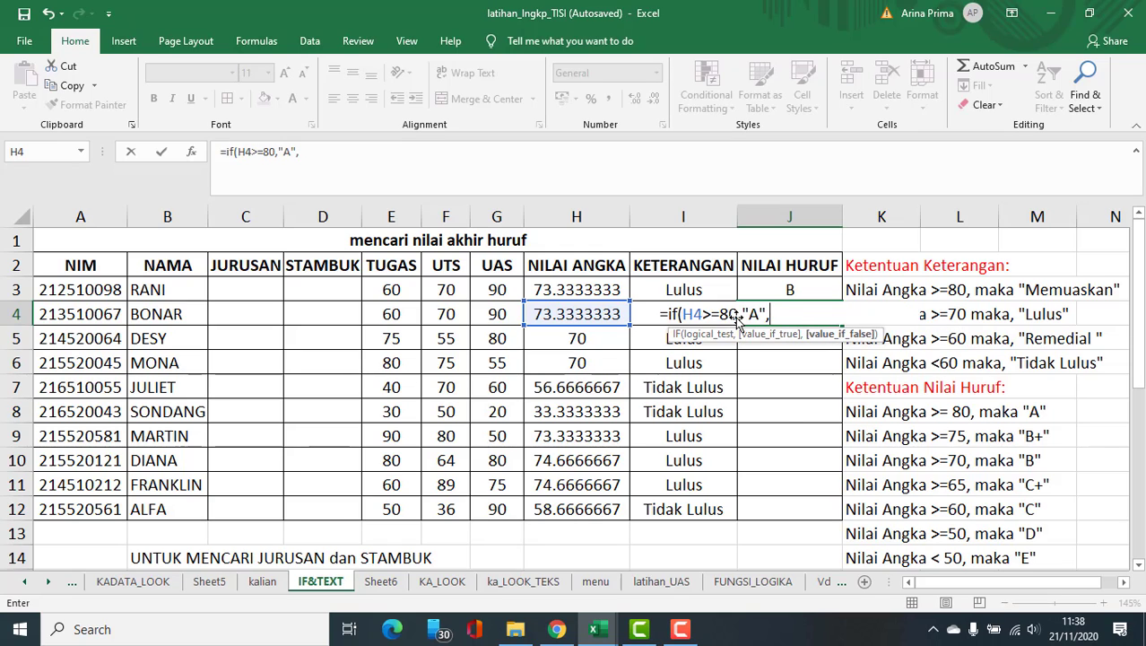
Continue the J4 formula with the nested conditions if(h4>=75,"B+,if(h4>=70, as the value if false.
text(if)
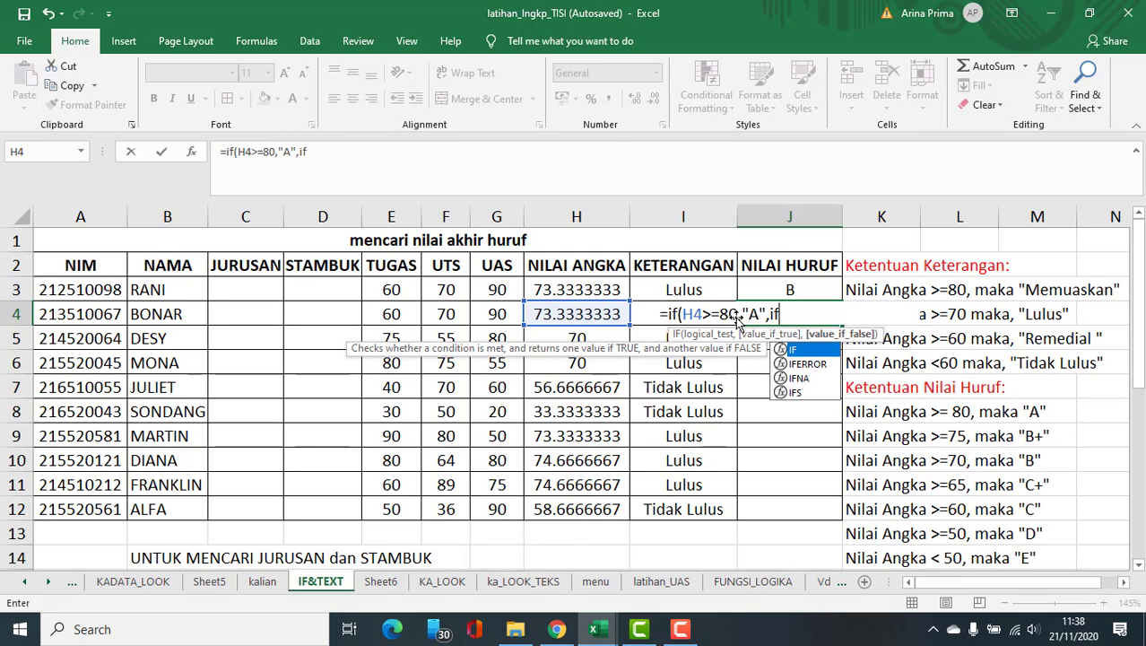
text((h4)
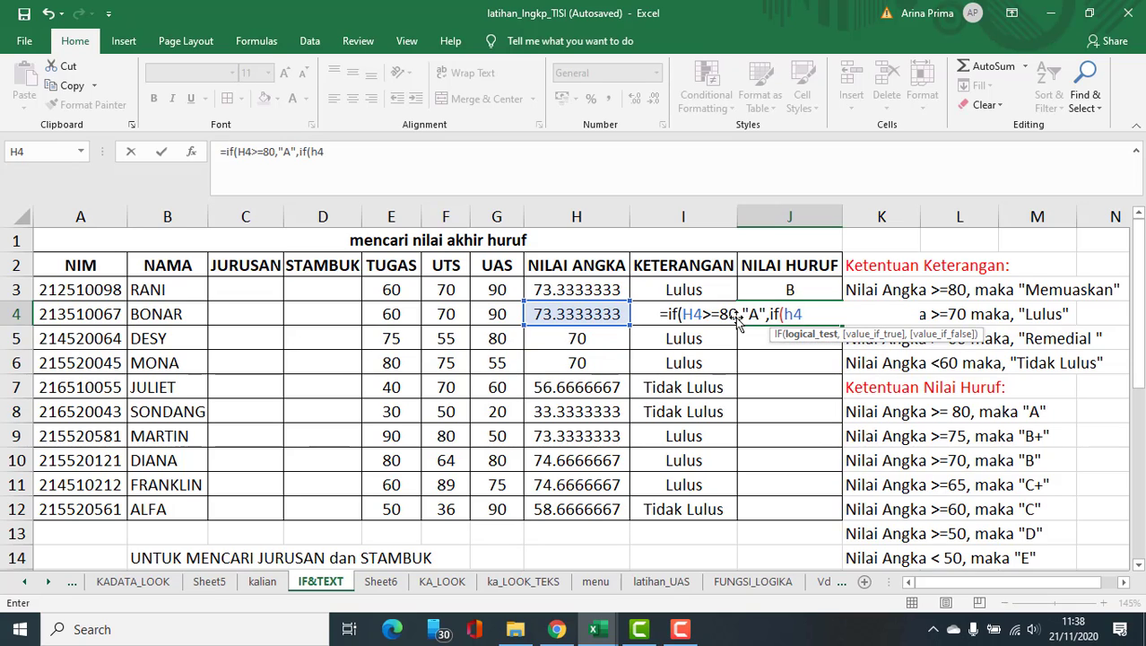
text(>=75)
text(,")
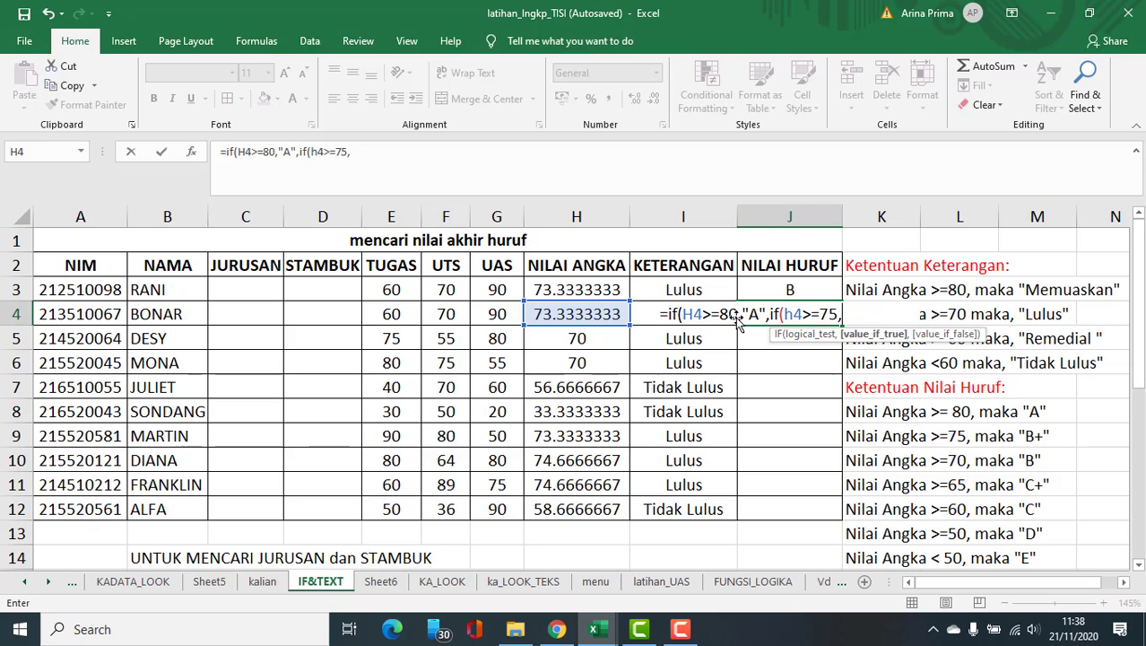
text(B+,if(h4)
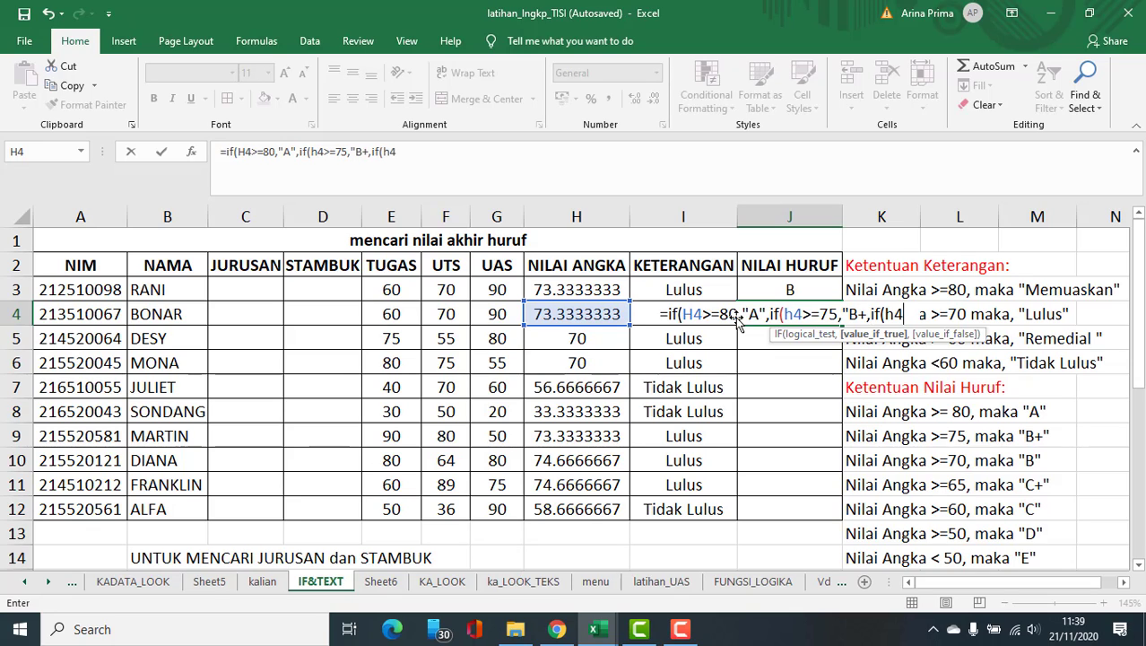
text(>=70)
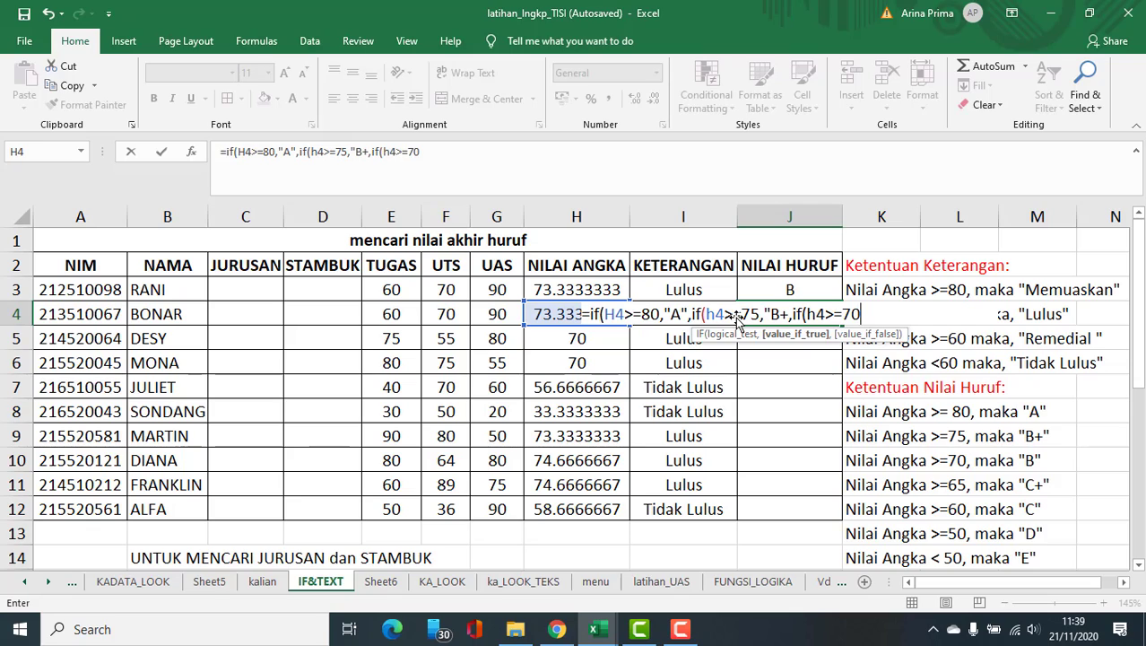
text(,)
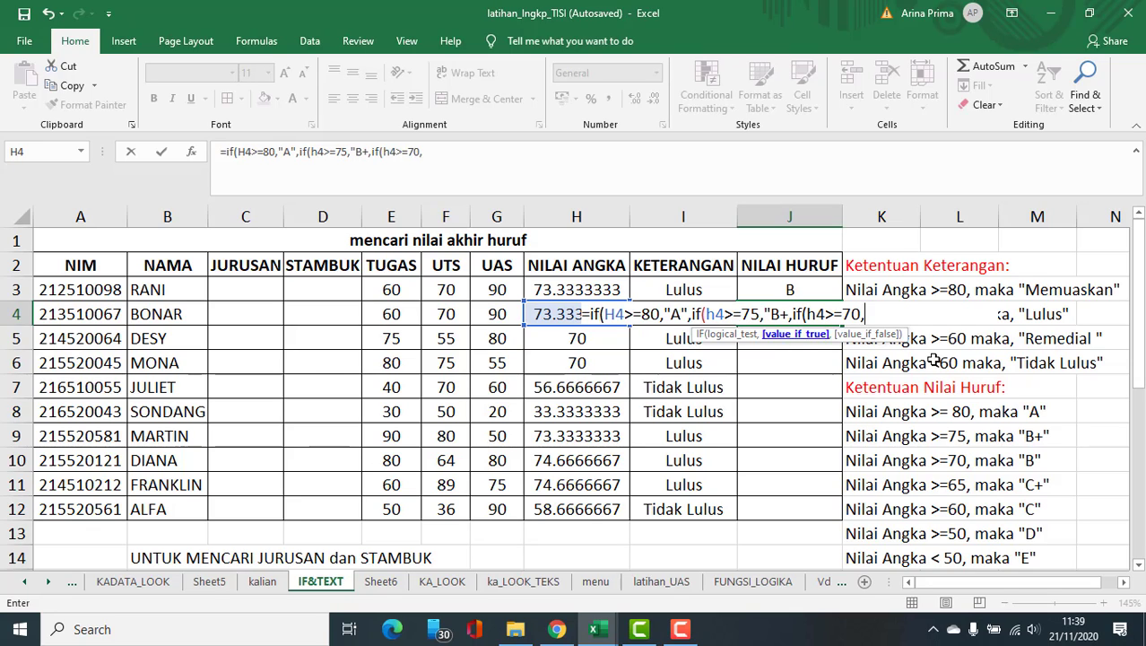
Close the quotation mark after B+ in the J4 formula and add "B" as the result for the h4>=70 condition.
click(781, 313)
click(788, 314)
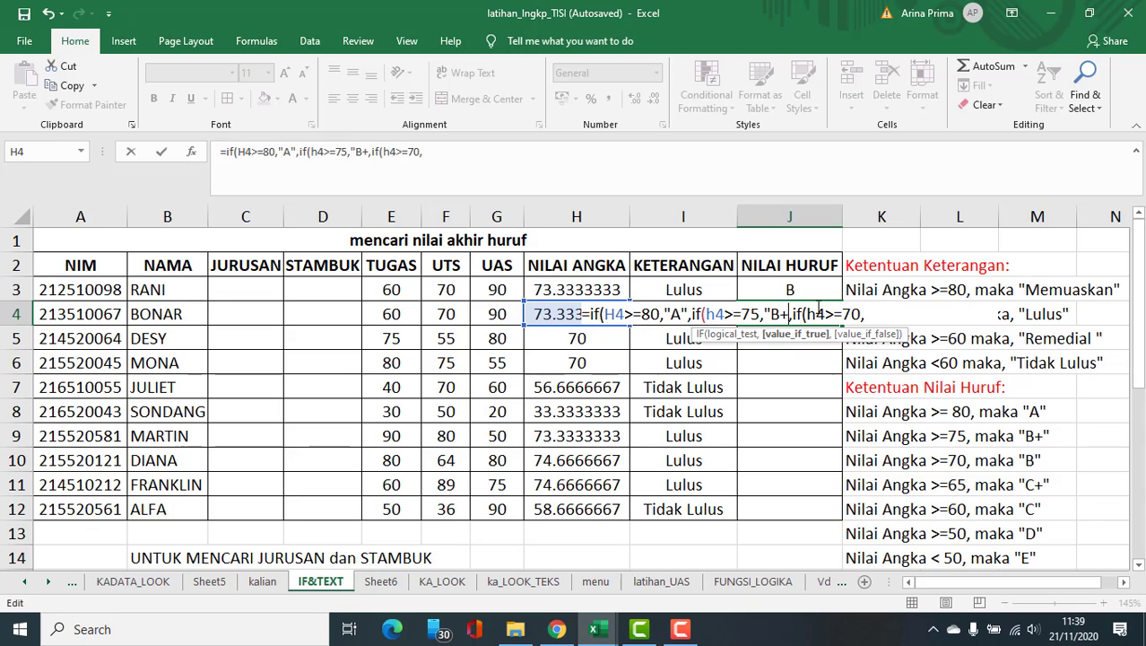
text(")
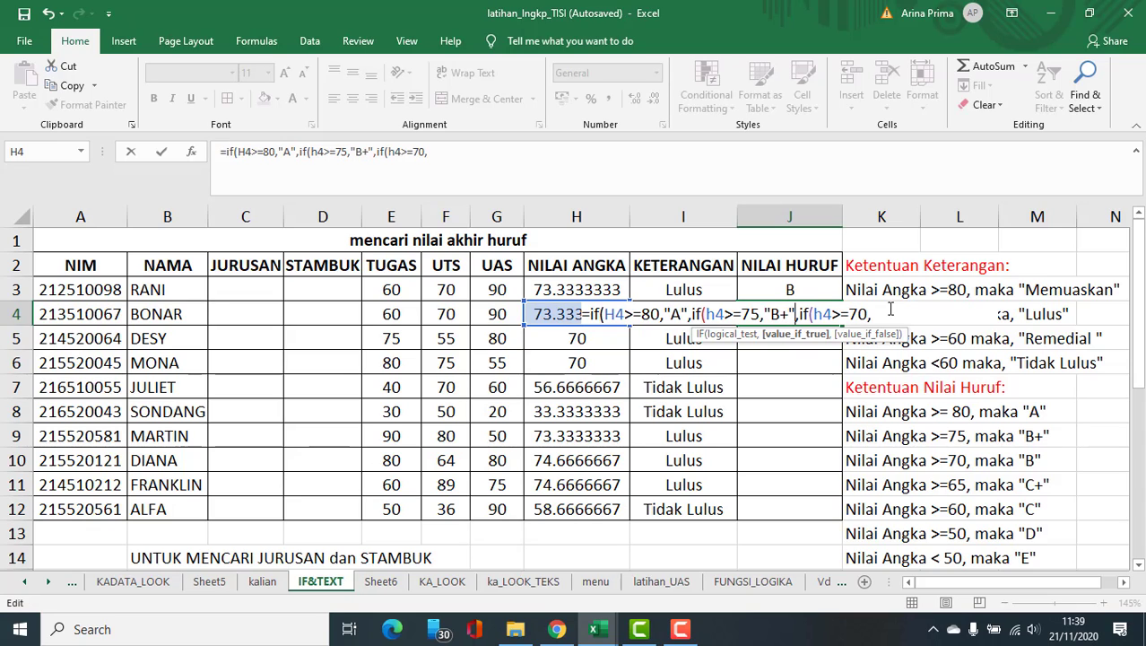
click(890, 308)
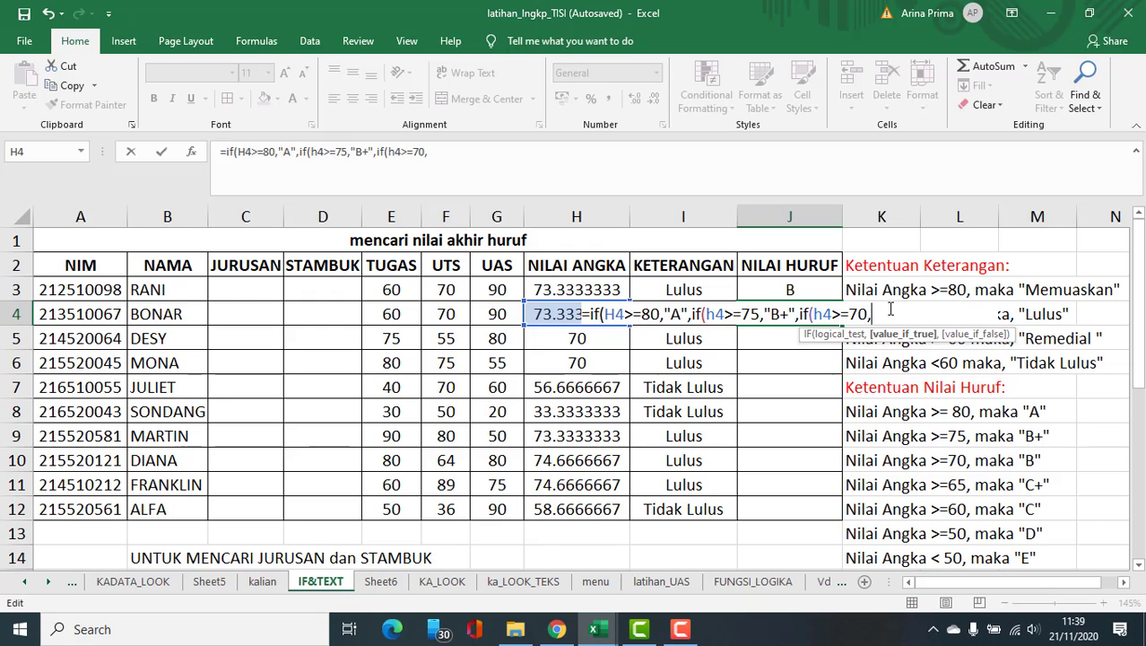
text(B)
key(BackSpace)
text("B",if)
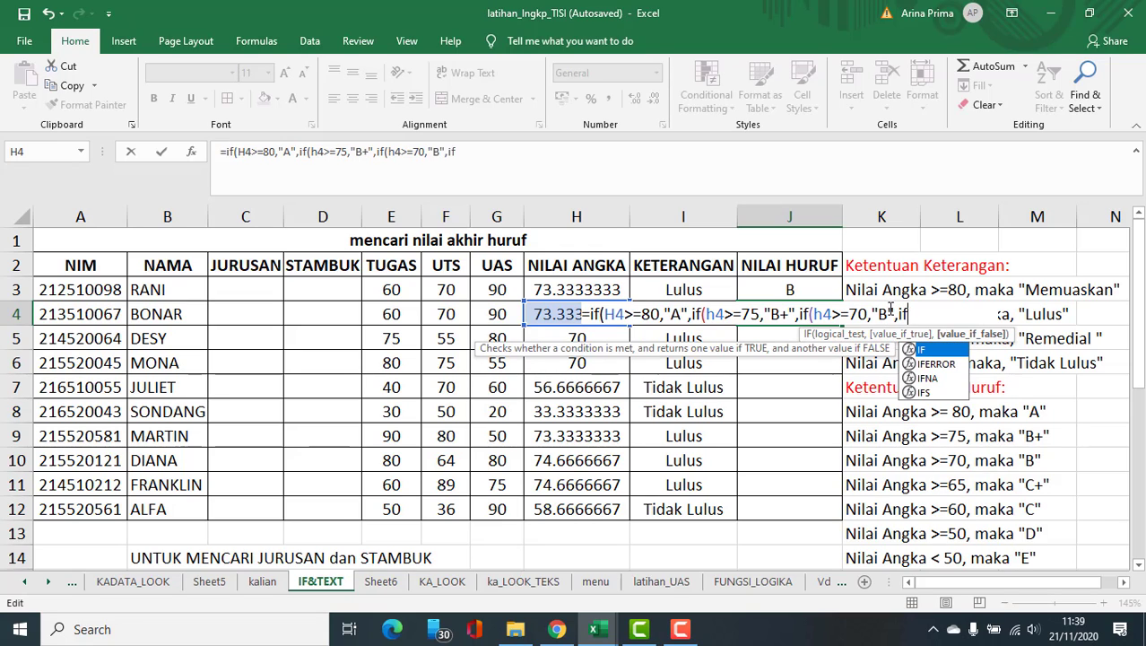
Give the fourth IF in the J4 formula the condition h4>=65 with the result "C+".
text((h4)
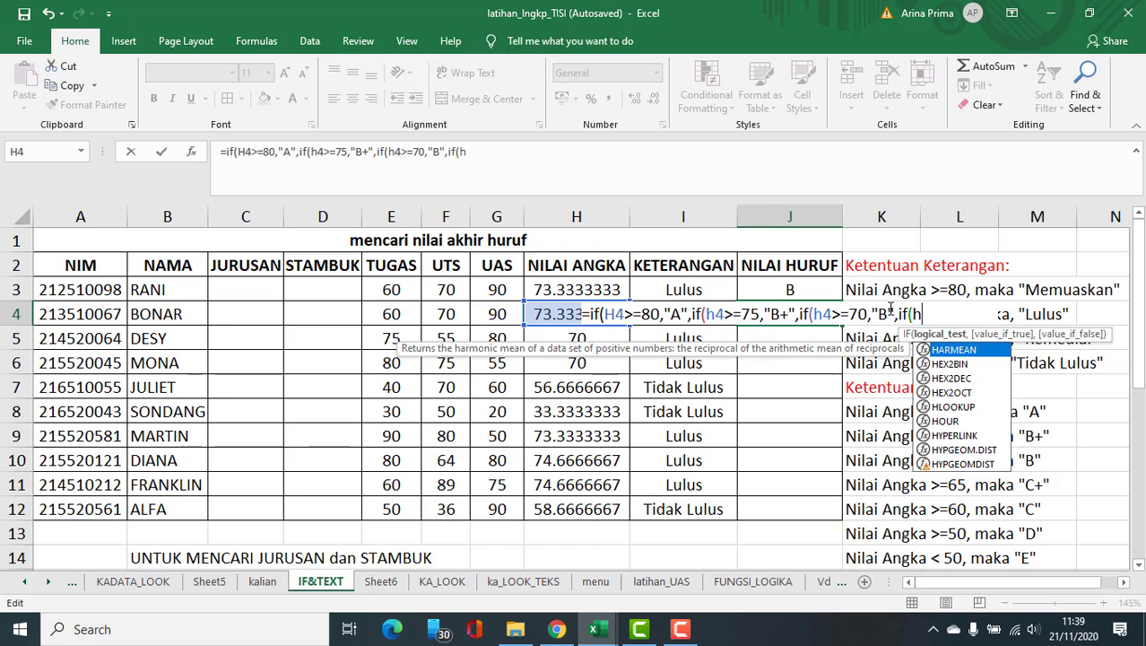
text(>)
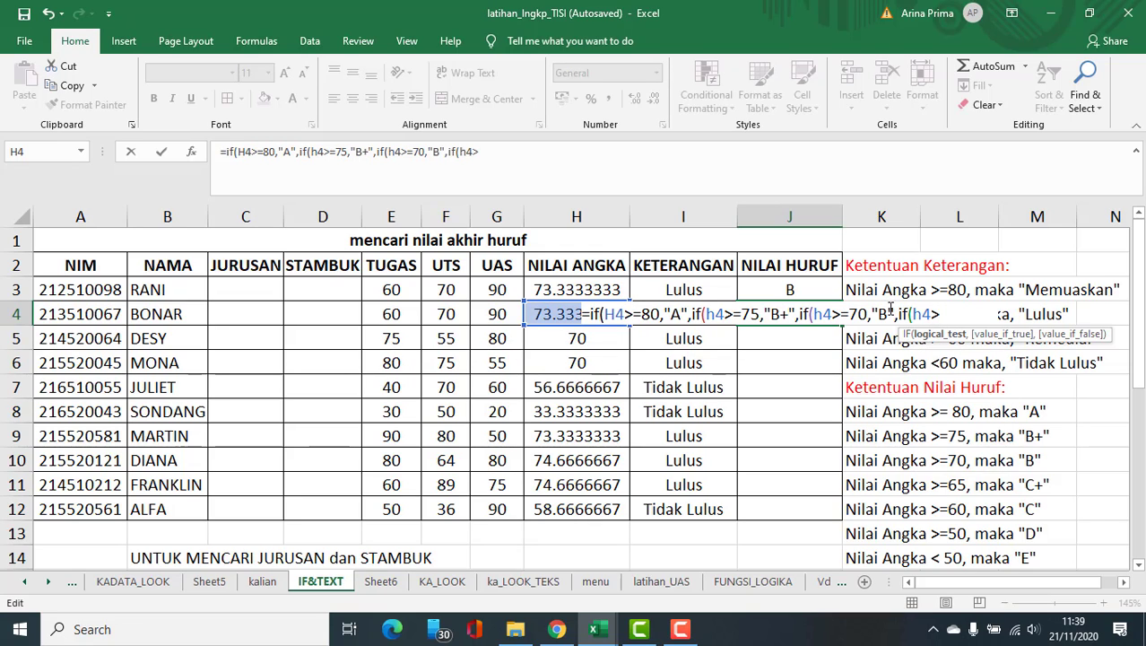
text(=65,)
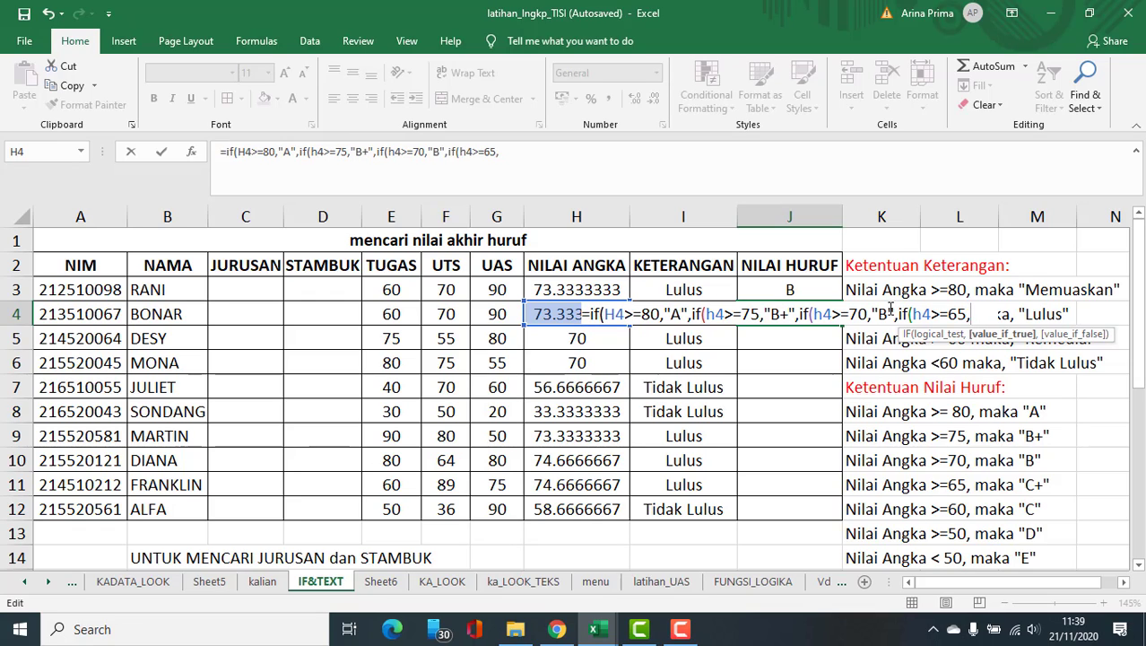
text("C+)
text(",)
Nest if(h4>60,"C", in the J4 formula as the next value if false.
text(if()
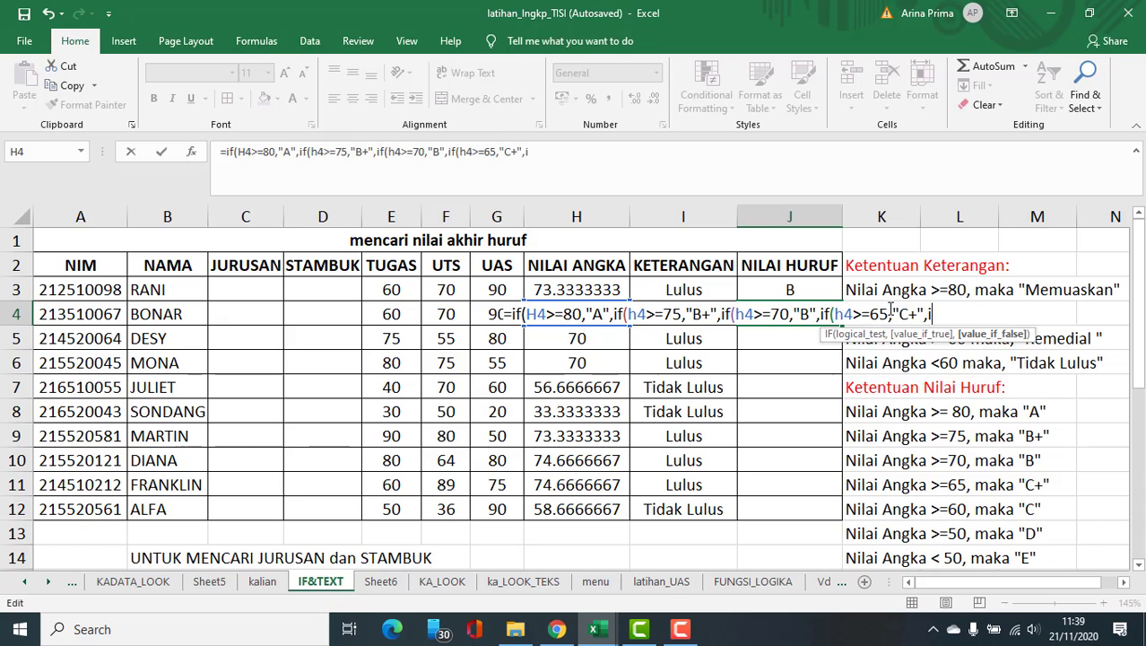
text(h4)
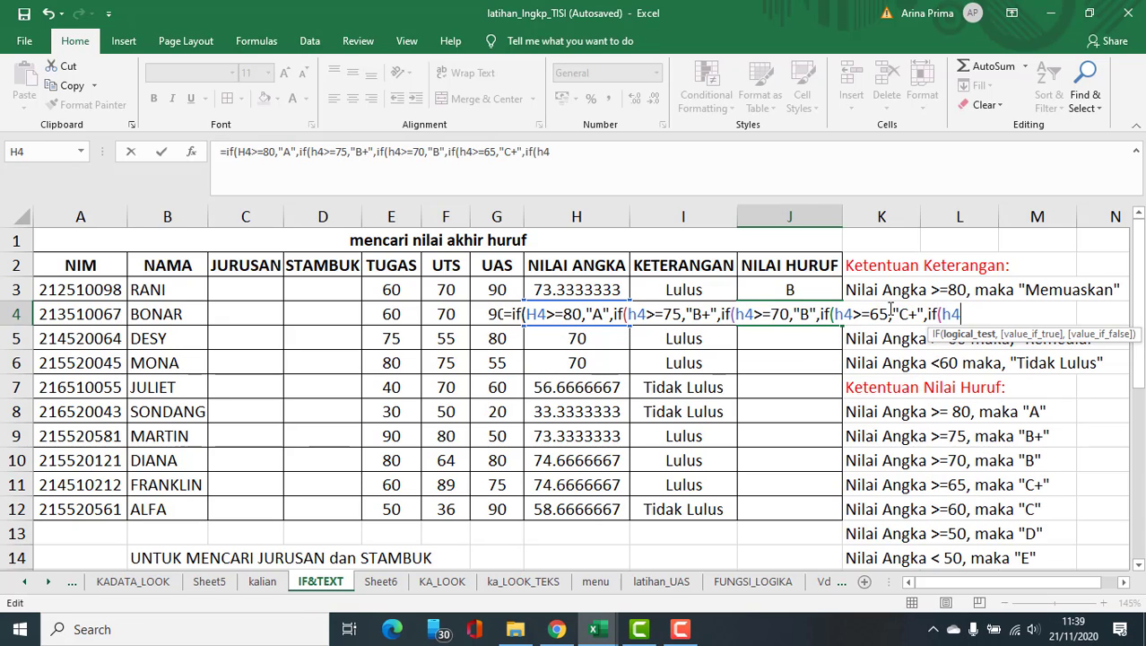
text(>60,")
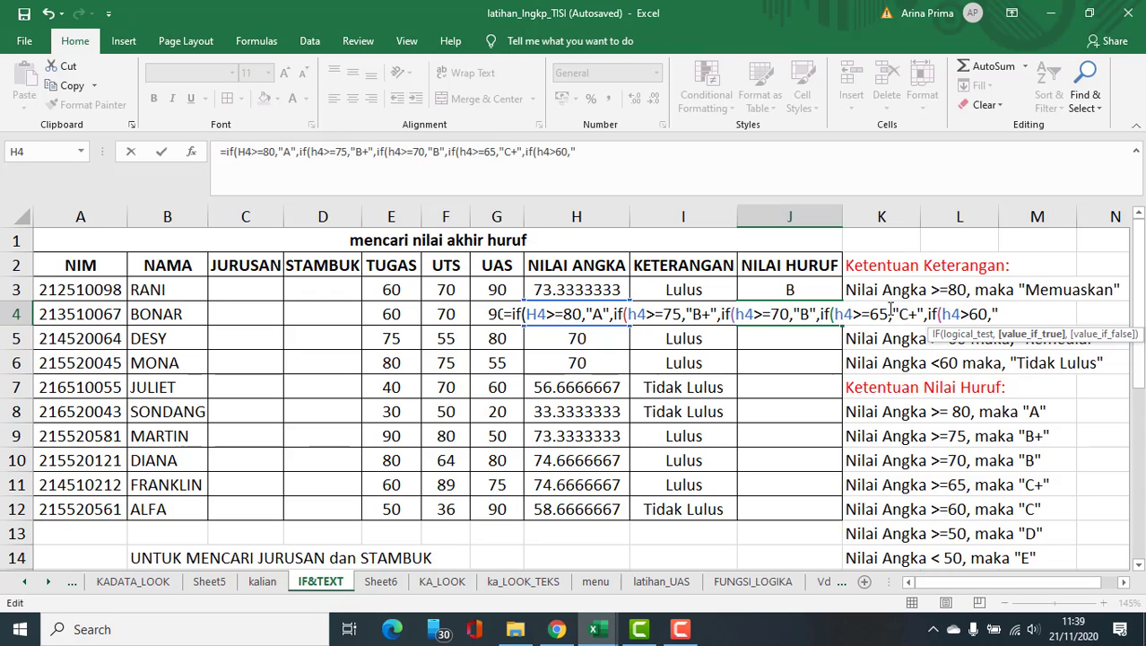
text(C",)
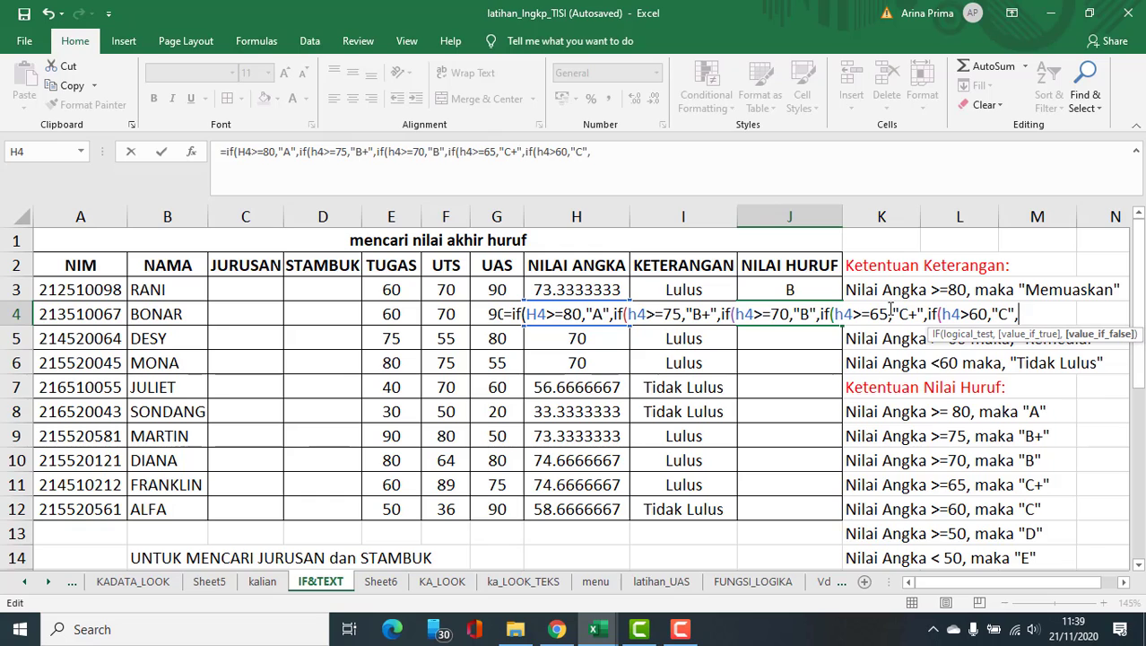
Nest if(H4>=50,"D", in the J4 formula and correct the preceding condition to h4>=60.
text(if()
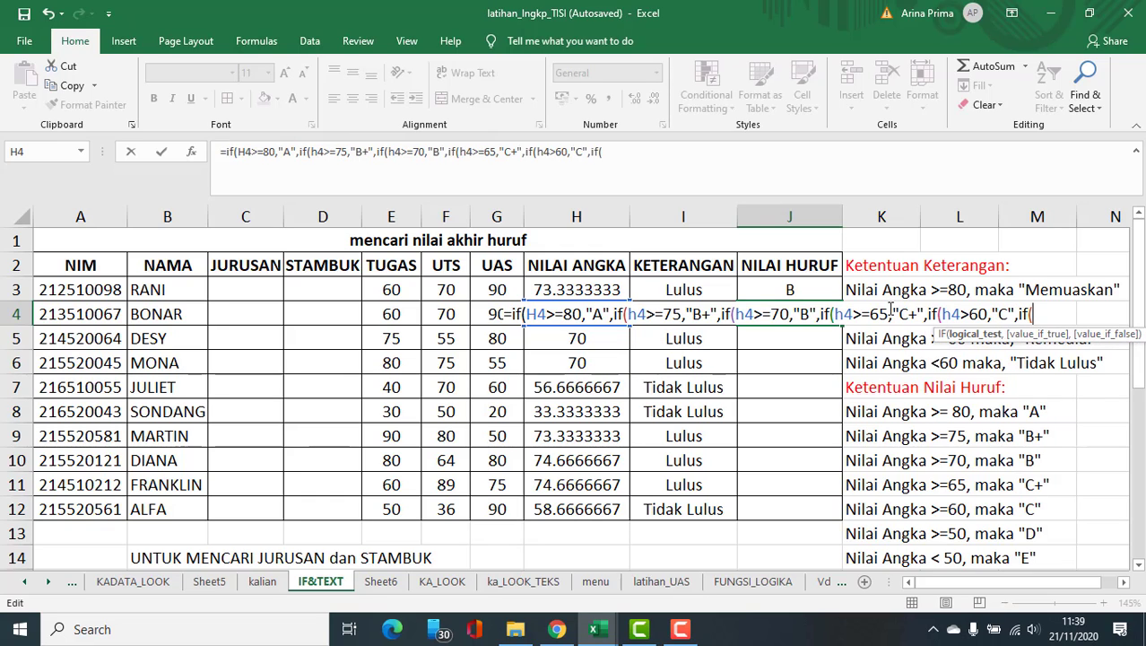
text(H4>)
click(968, 313)
text(=)
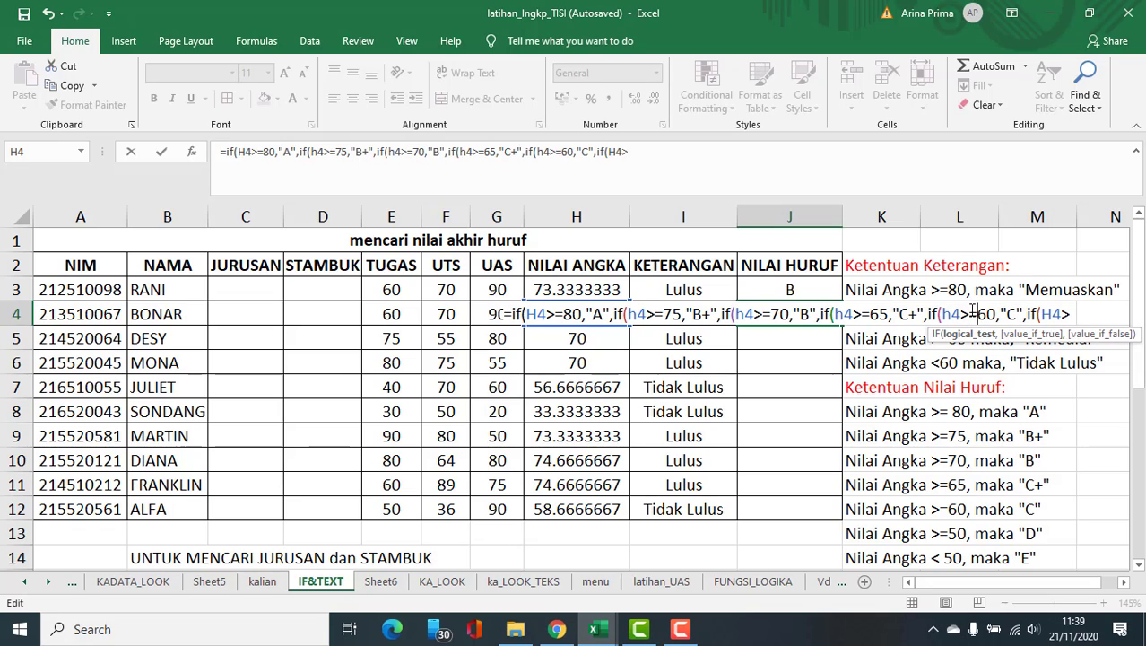
click(1076, 314)
text(=50)
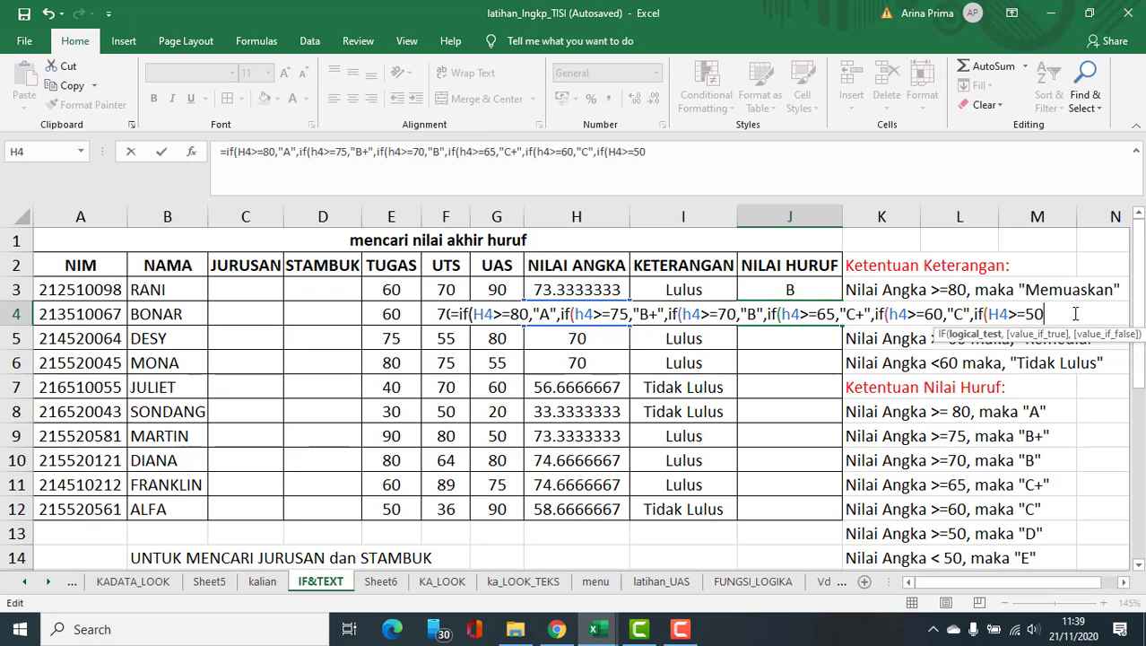
text(,"D)
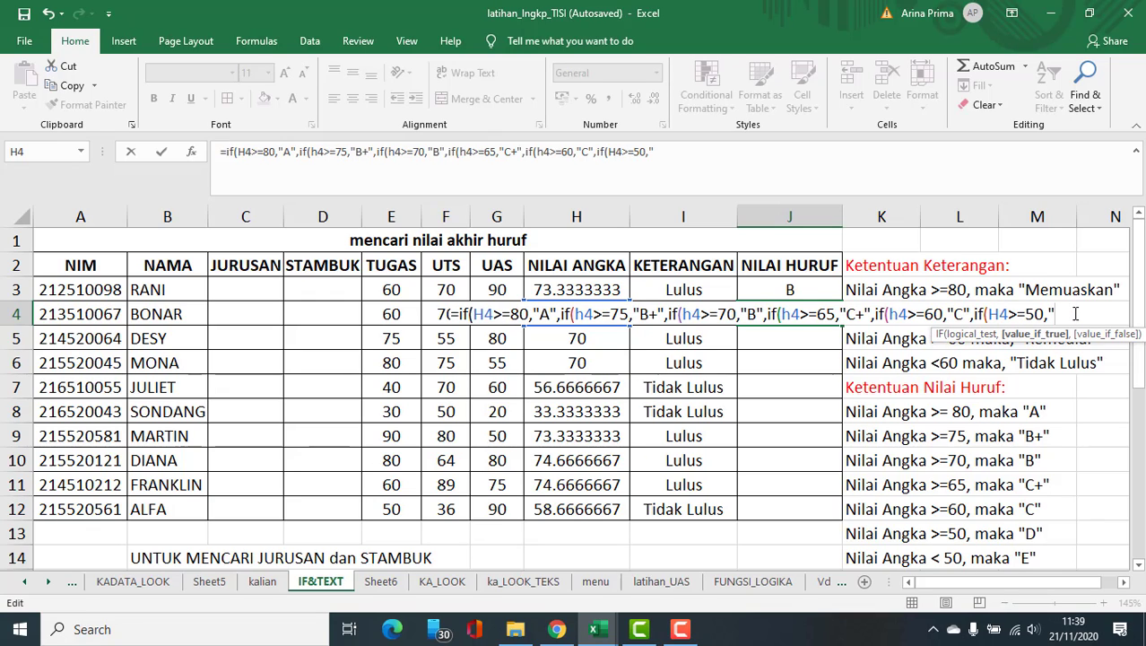
text(",)
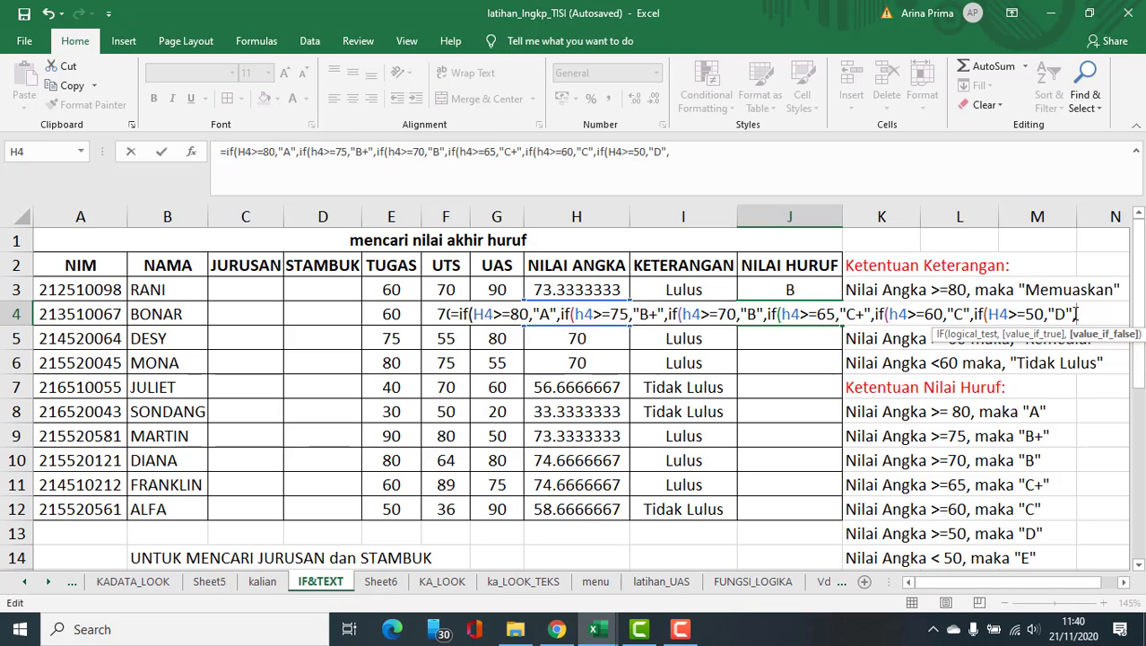
Finish the J4 formula with "E" as the final value if false and six closing brackets, and enter it.
text("E)
text()))))))
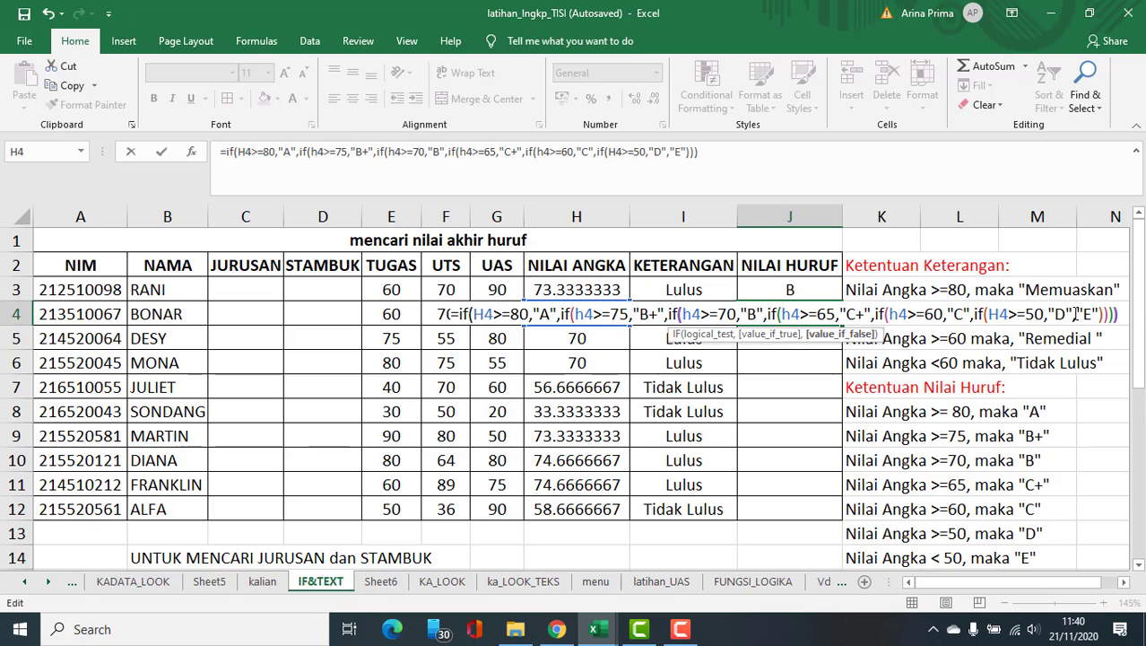
text()))
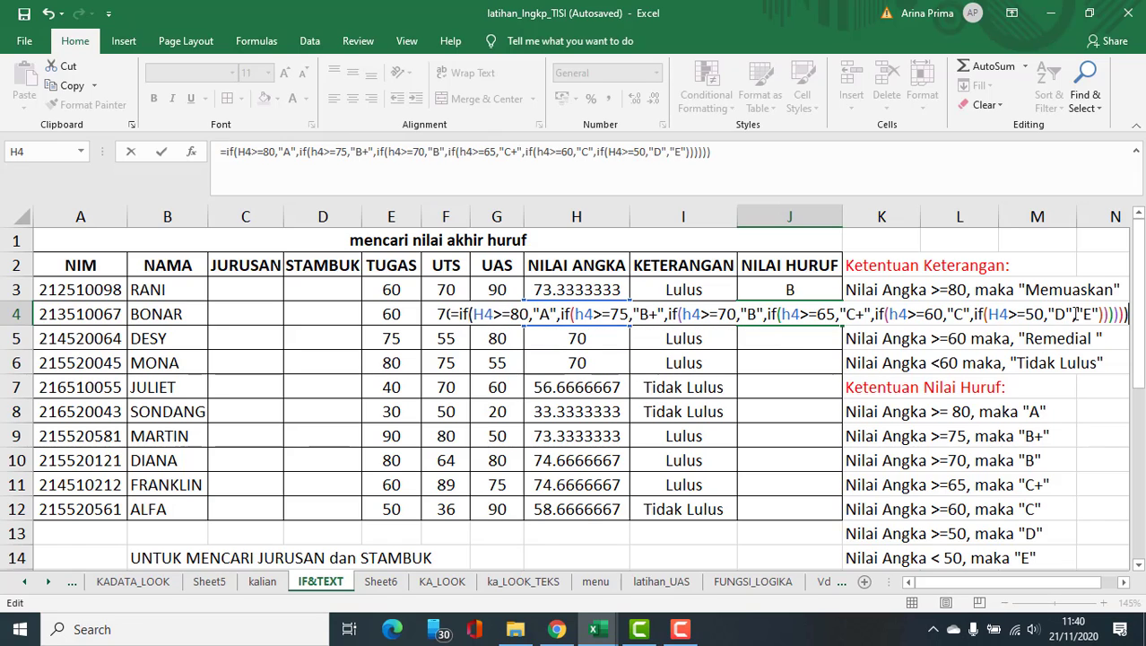
key(Return)
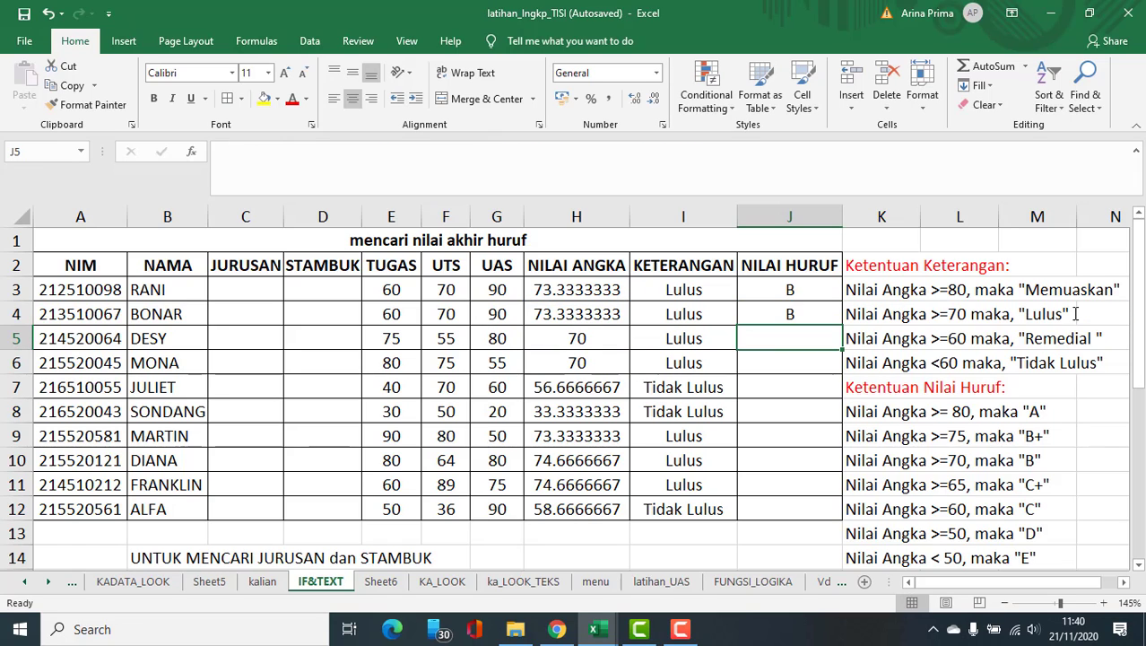
Fill the NILAI HURUF formula from J3 down to J12 and check the filled grades against the KETERANGAN column.
drag(776, 296, 839, 463)
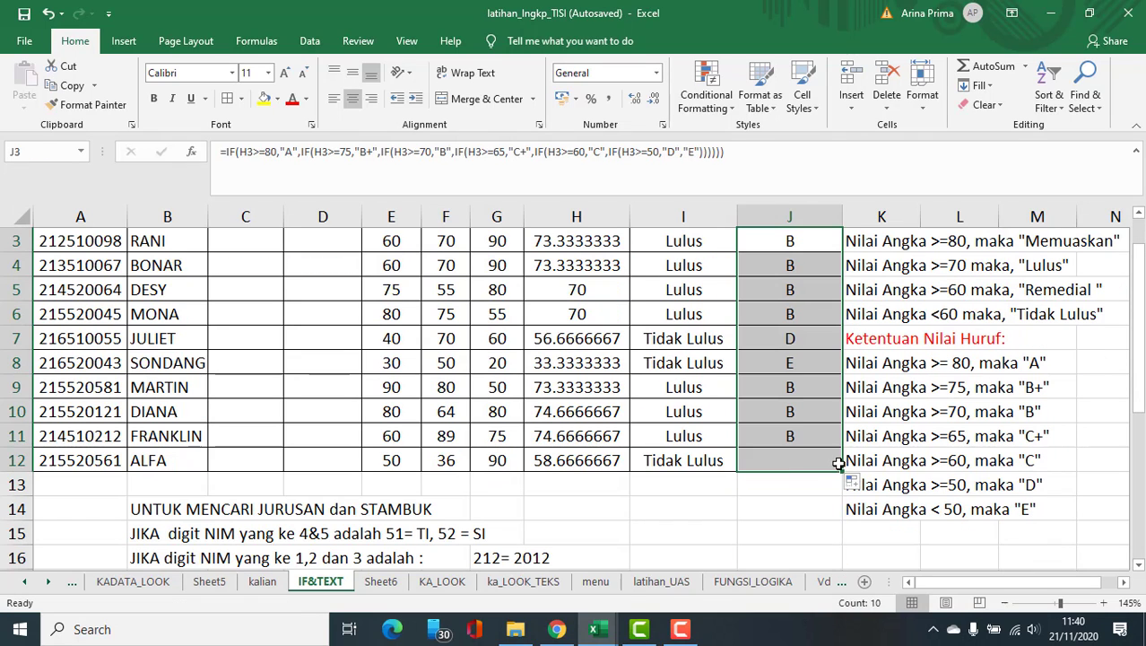
click(801, 366)
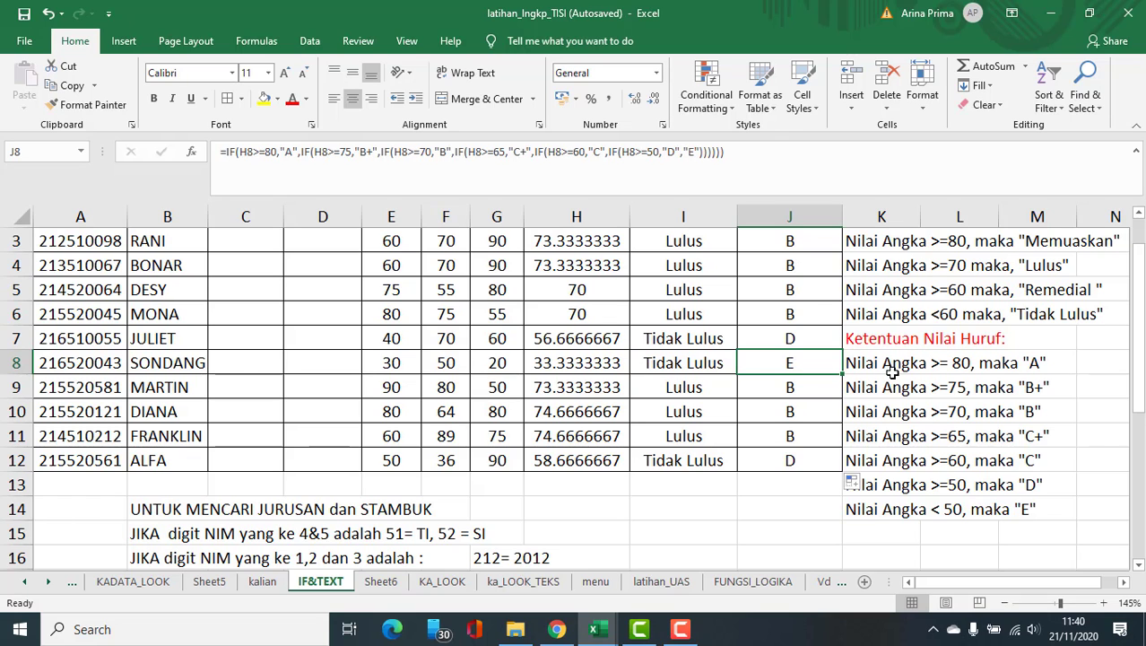
scroll(809, 307, up, 1)
drag(790, 287, 790, 502)
click(684, 292)
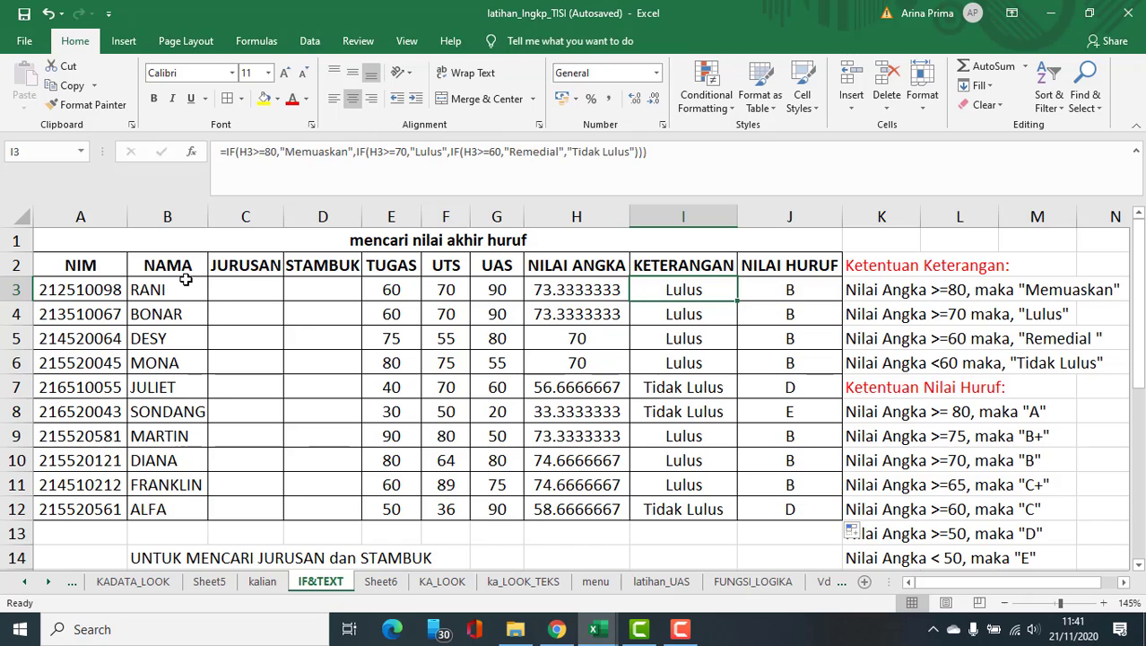
Examine the empty JURUSAN and STAMBUK columns, the NIM values and the JURUSAN rule for NIM digits 4 and 5 in row 15.
drag(223, 288, 225, 507)
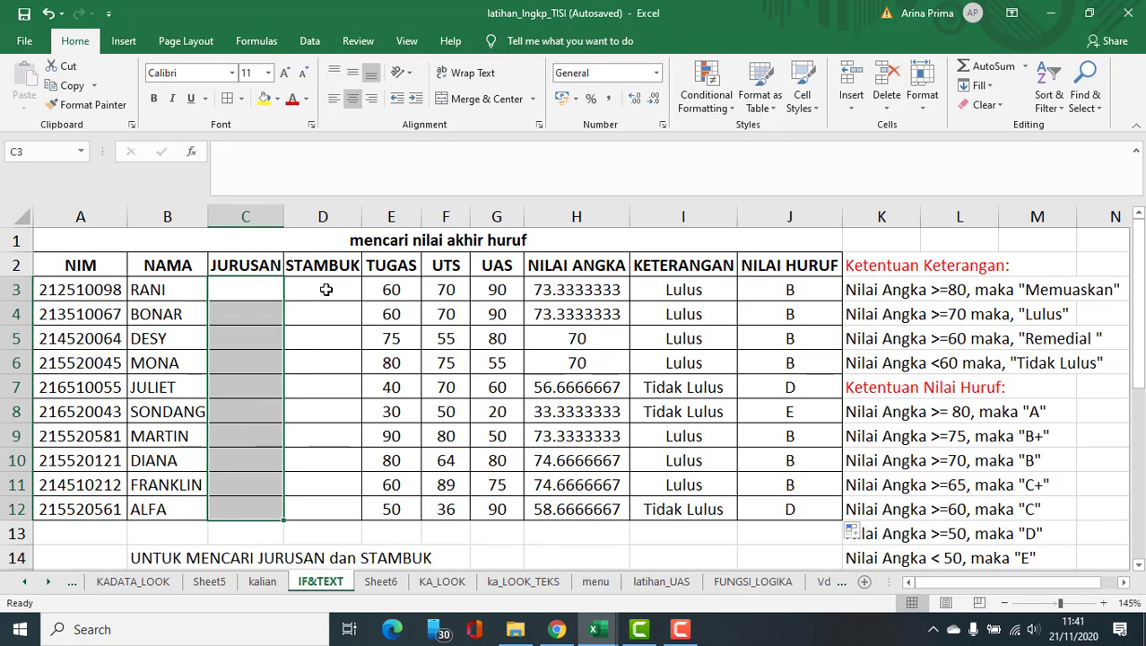
drag(323, 289, 300, 499)
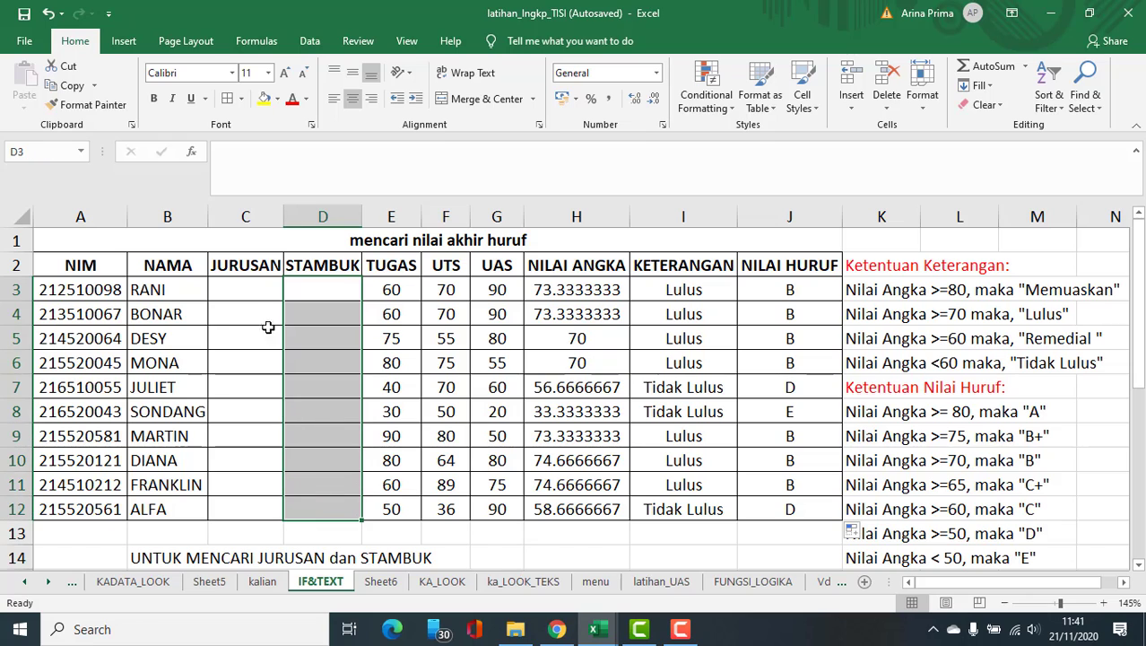
click(239, 289)
drag(94, 287, 62, 509)
scroll(247, 309, down, 2)
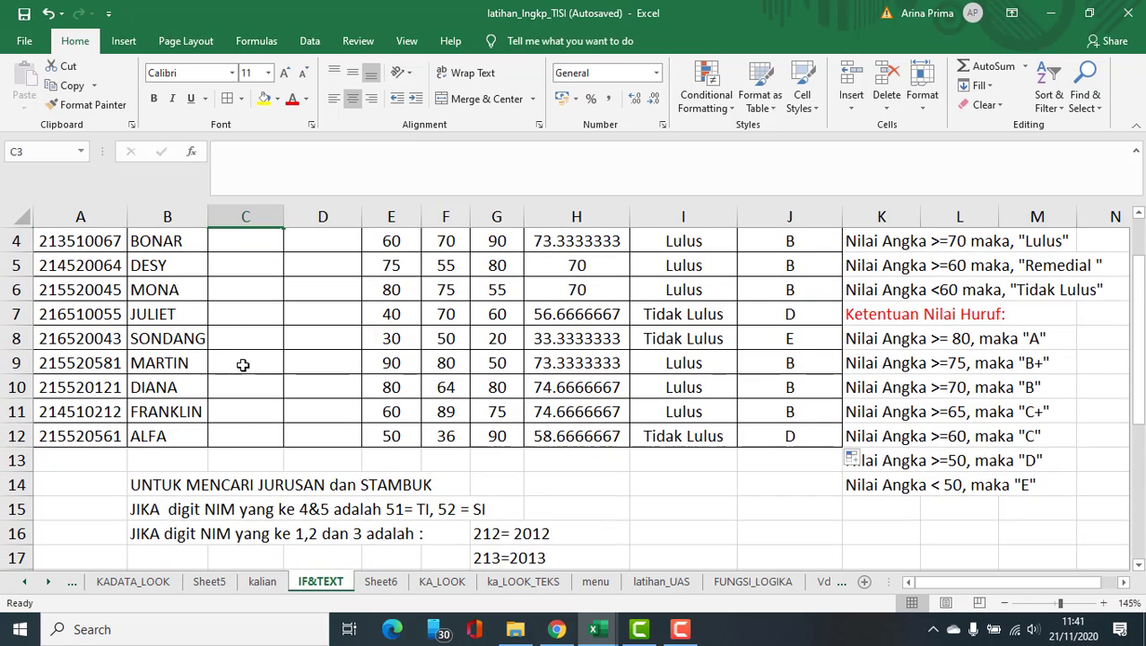
drag(146, 409, 396, 433)
click(140, 433)
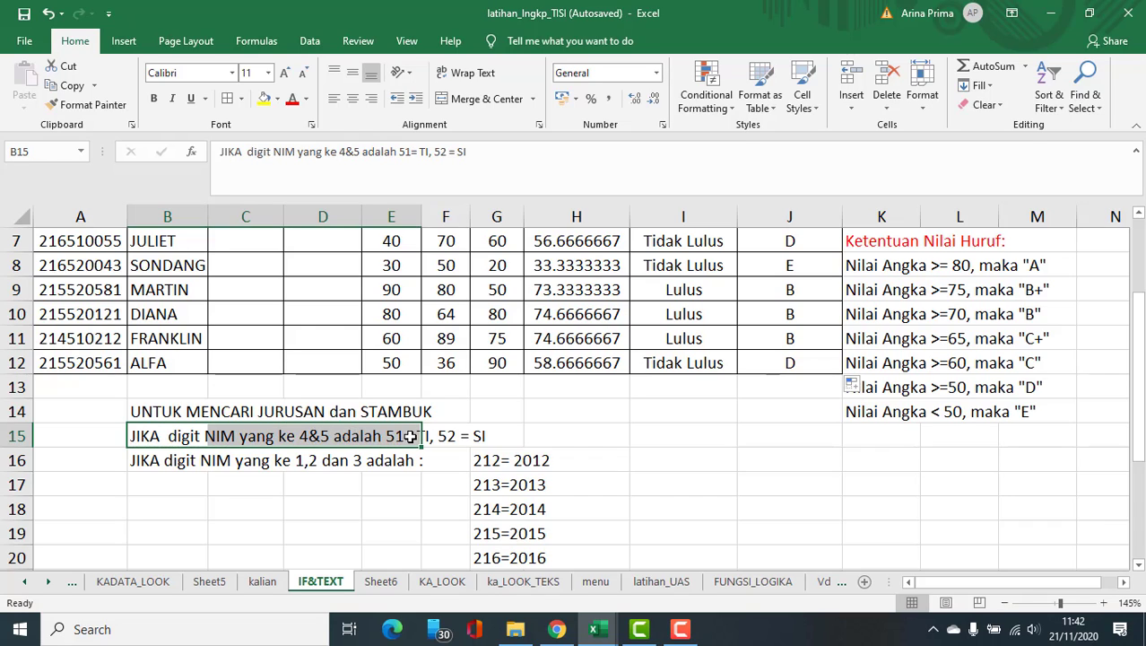
click(388, 434)
click(429, 435)
click(366, 434)
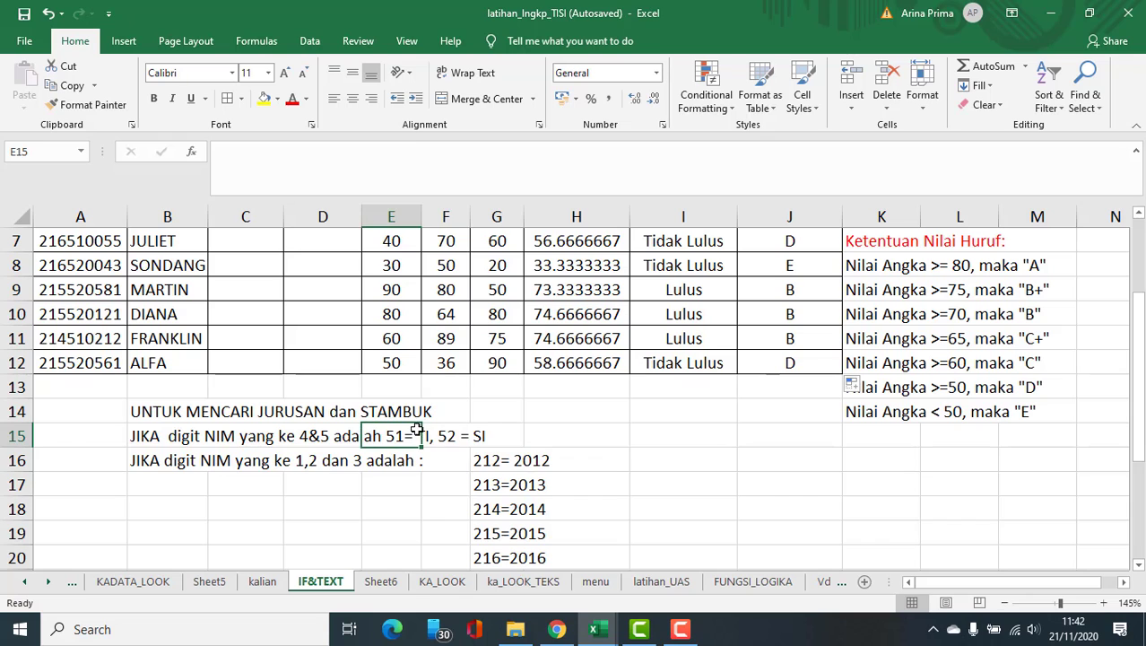
Compare the JURUSAN cells C3 and C4 with the TI and SI codes given in the row 15 rule.
scroll(375, 398, up, 2)
click(235, 295)
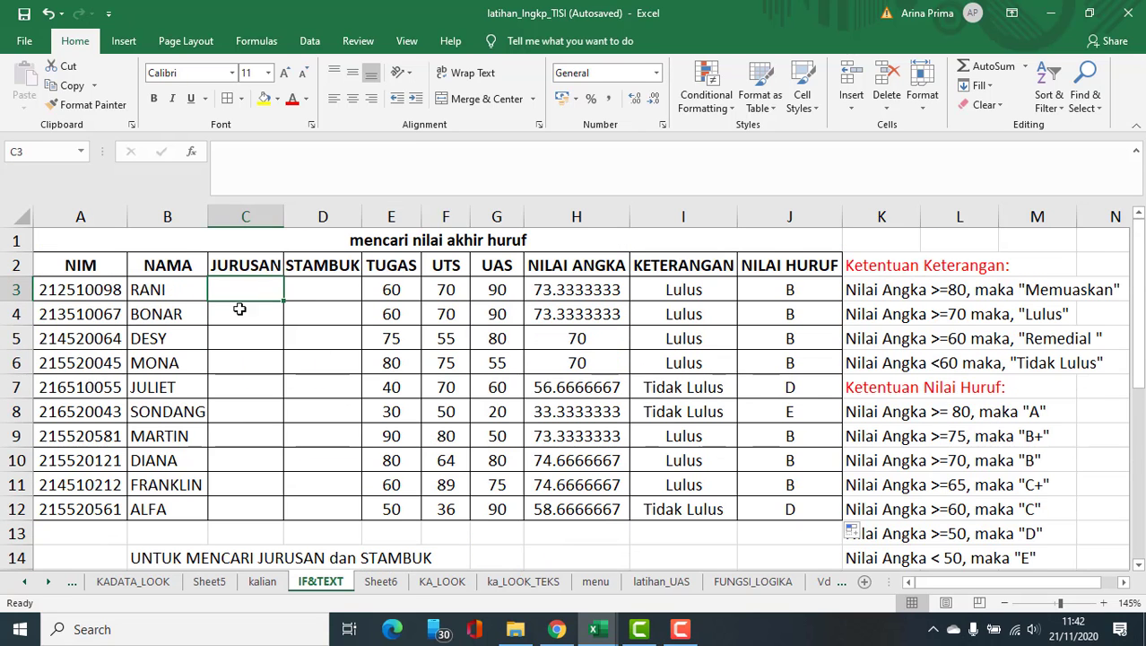
scroll(417, 473, down, 2)
click(418, 436)
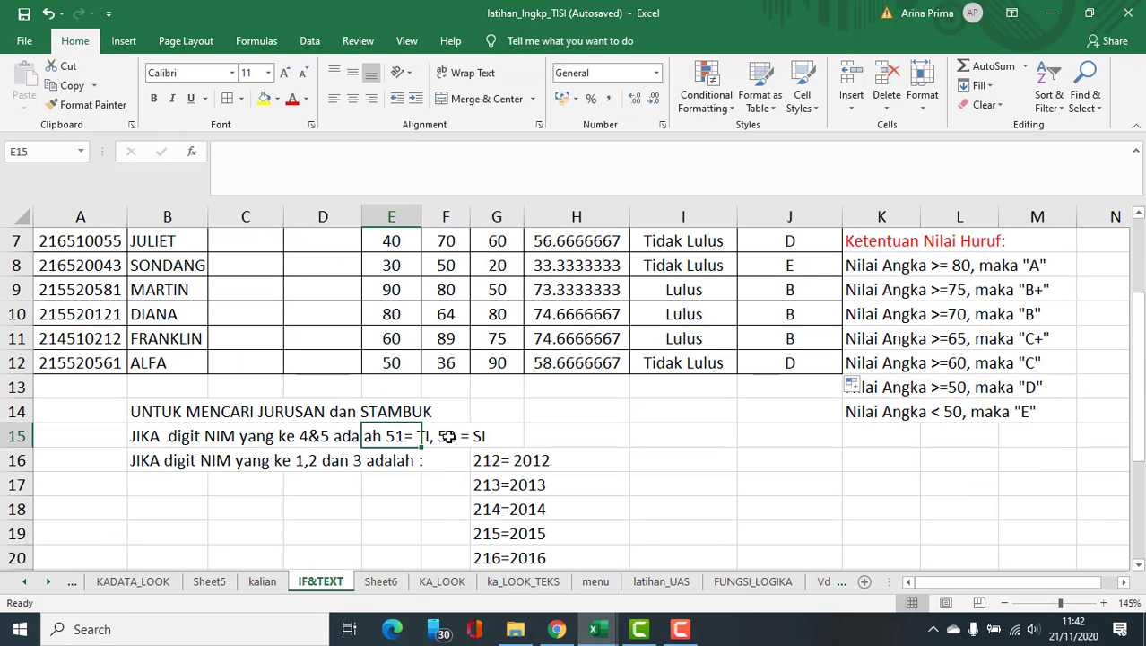
click(237, 437)
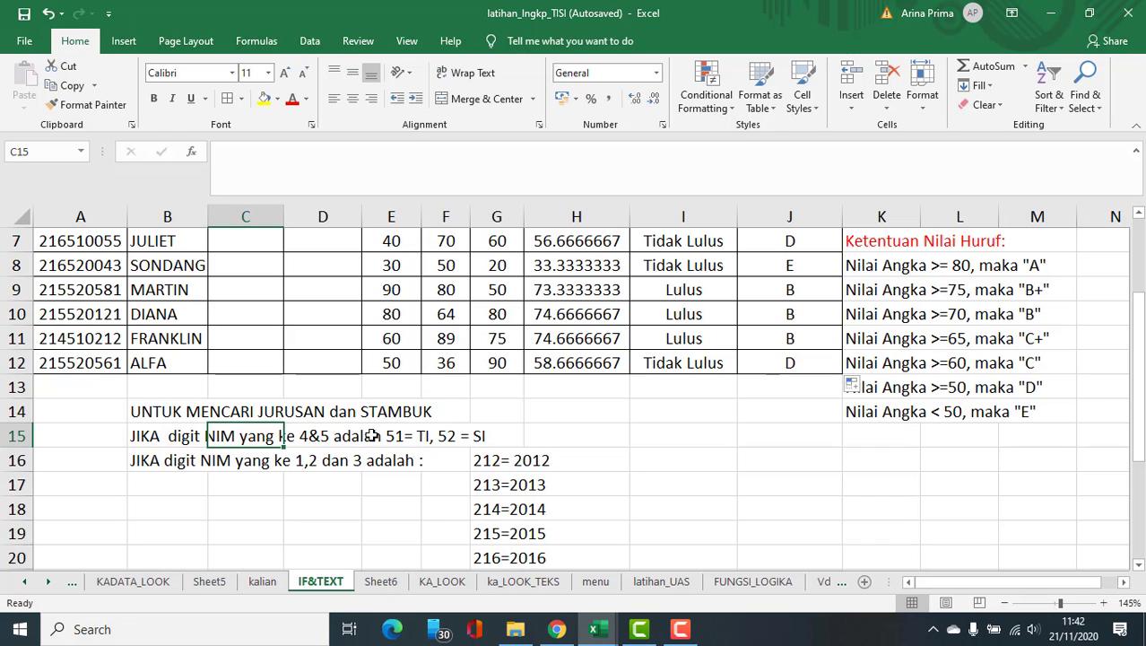
click(460, 439)
scroll(583, 444, up, 2)
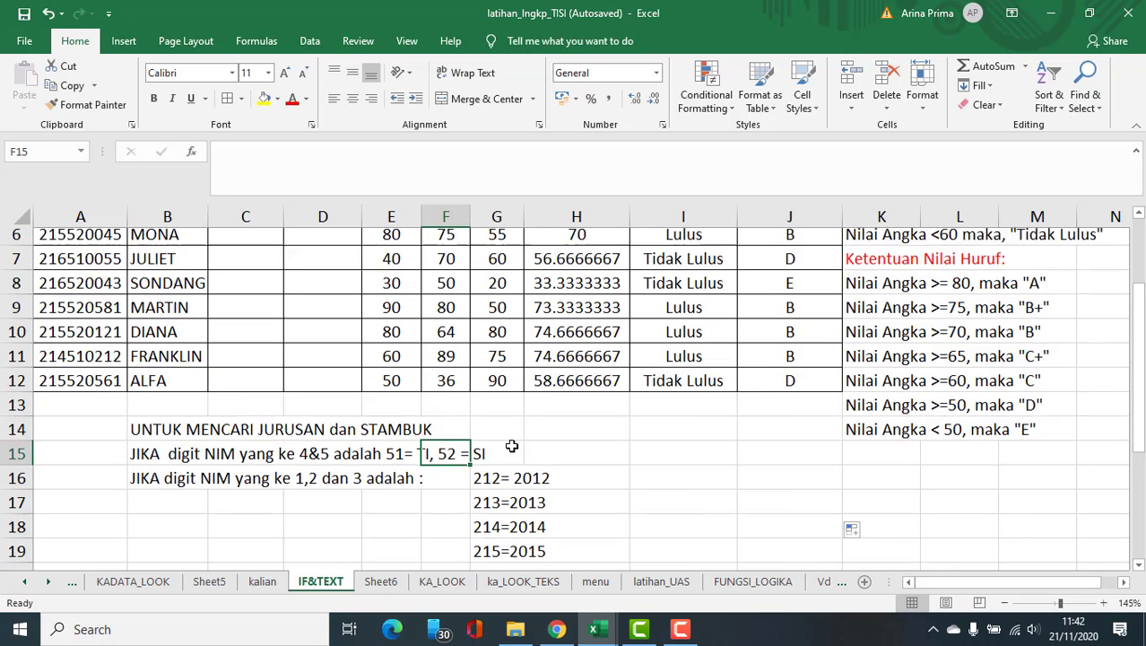
click(230, 319)
scroll(300, 389, down, 2)
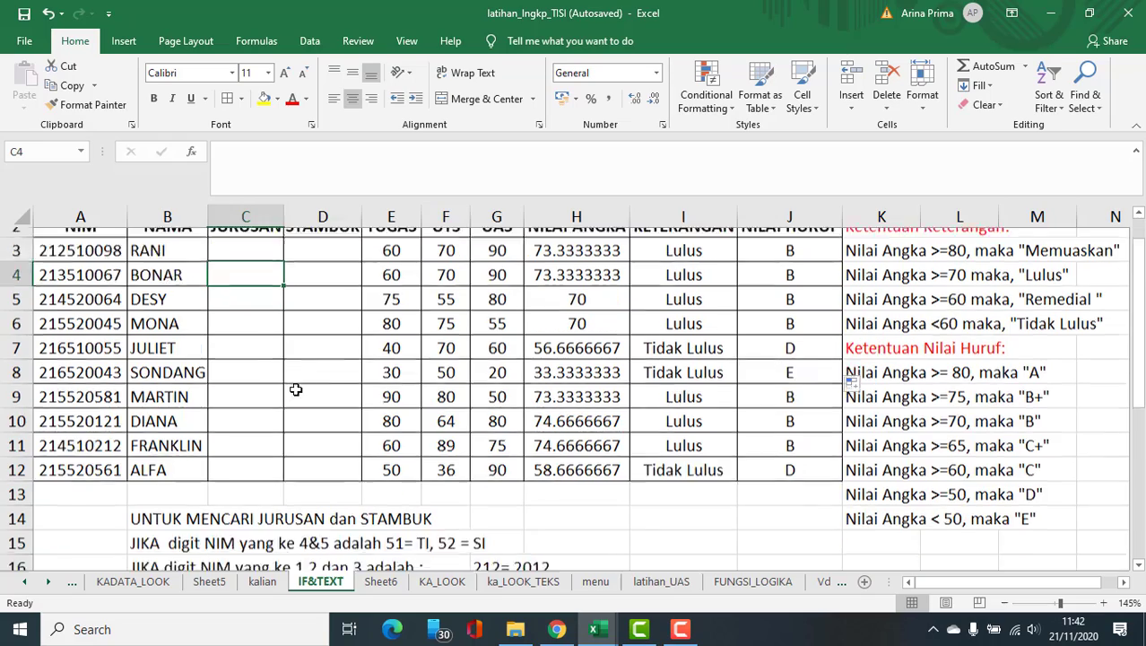
scroll(355, 363, up, 2)
scroll(348, 360, down, 1)
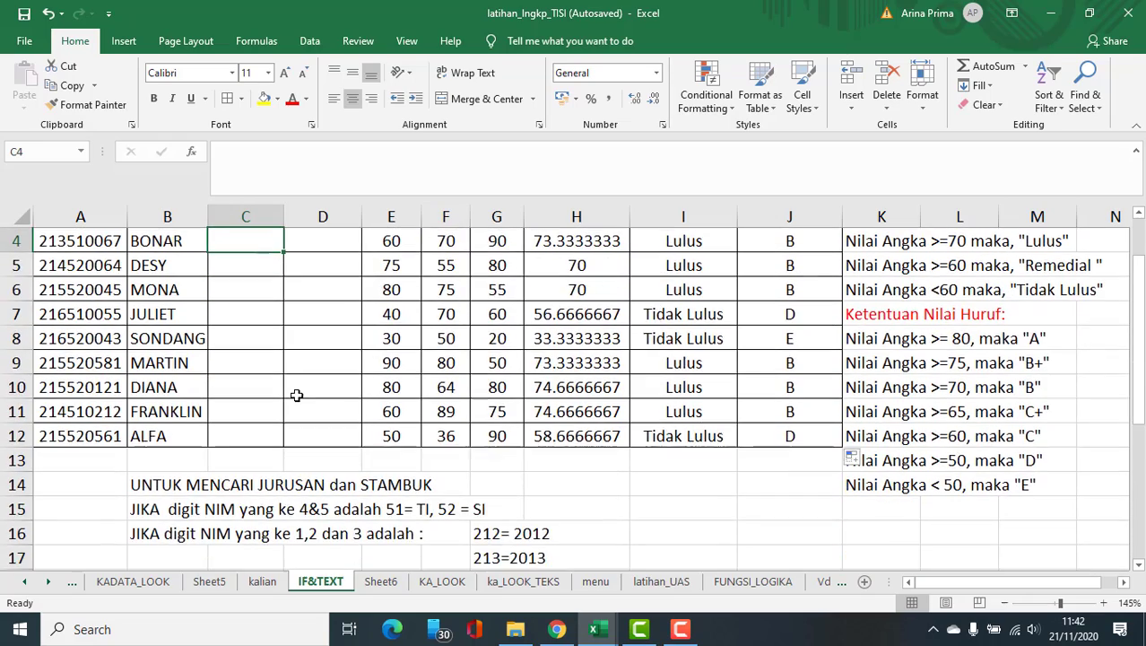
scroll(300, 397, up, 1)
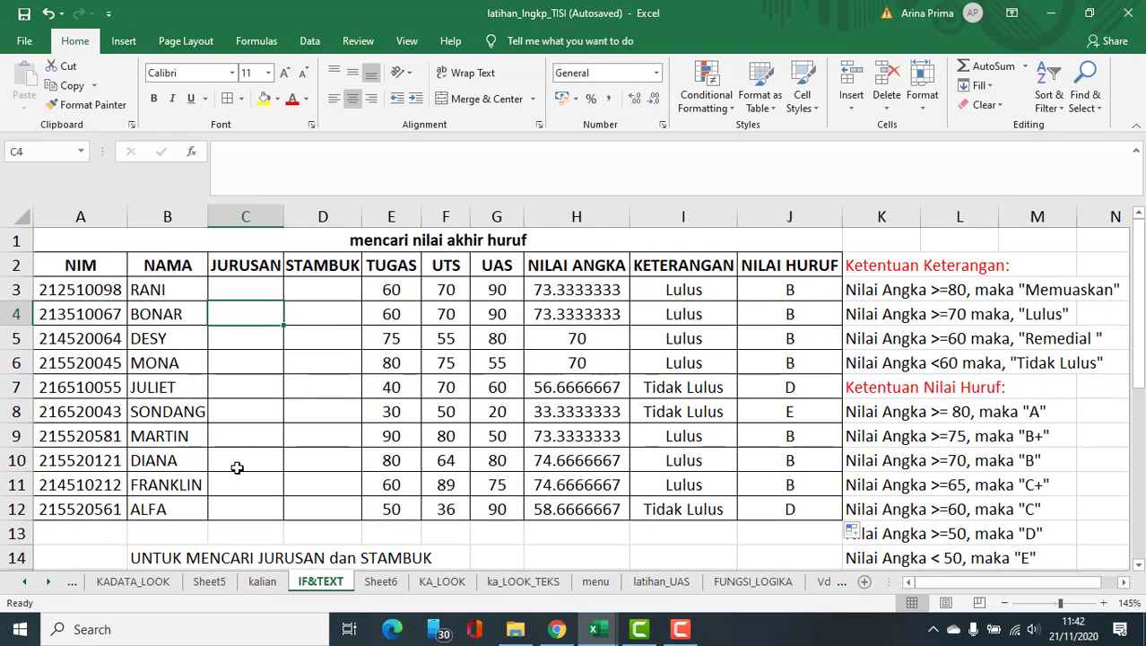
drag(1139, 268, 1141, 275)
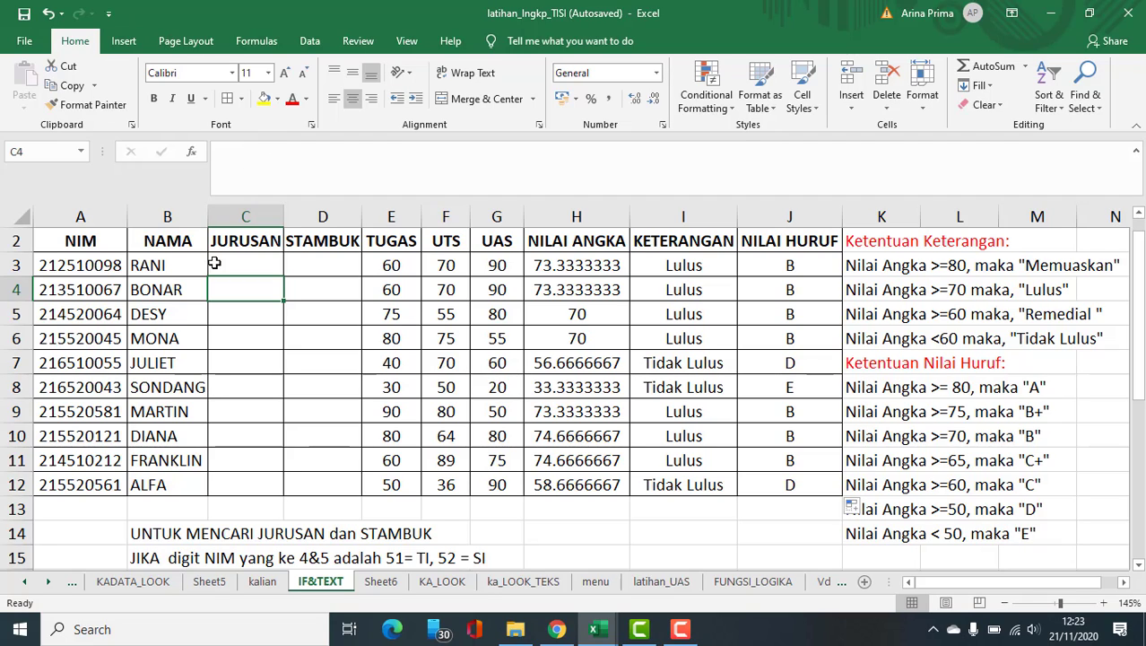
Start the JURUSAN formula in C3 with an IF that extracts NIM digits 4 and 5 using MID(A3,4,2).
click(242, 259)
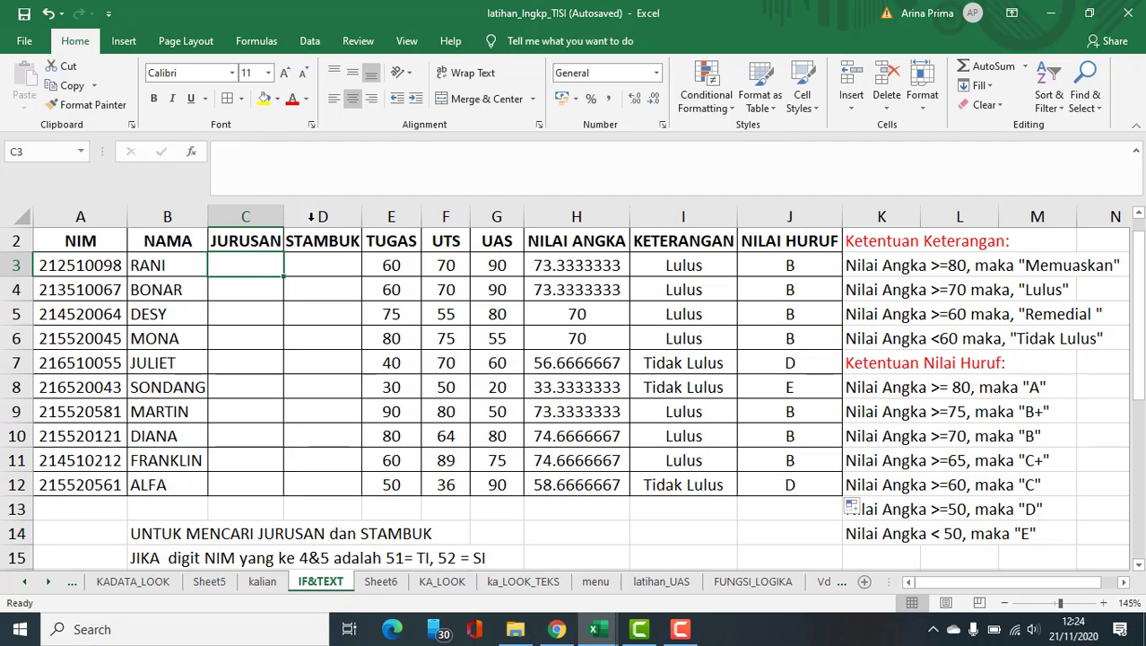
click(287, 163)
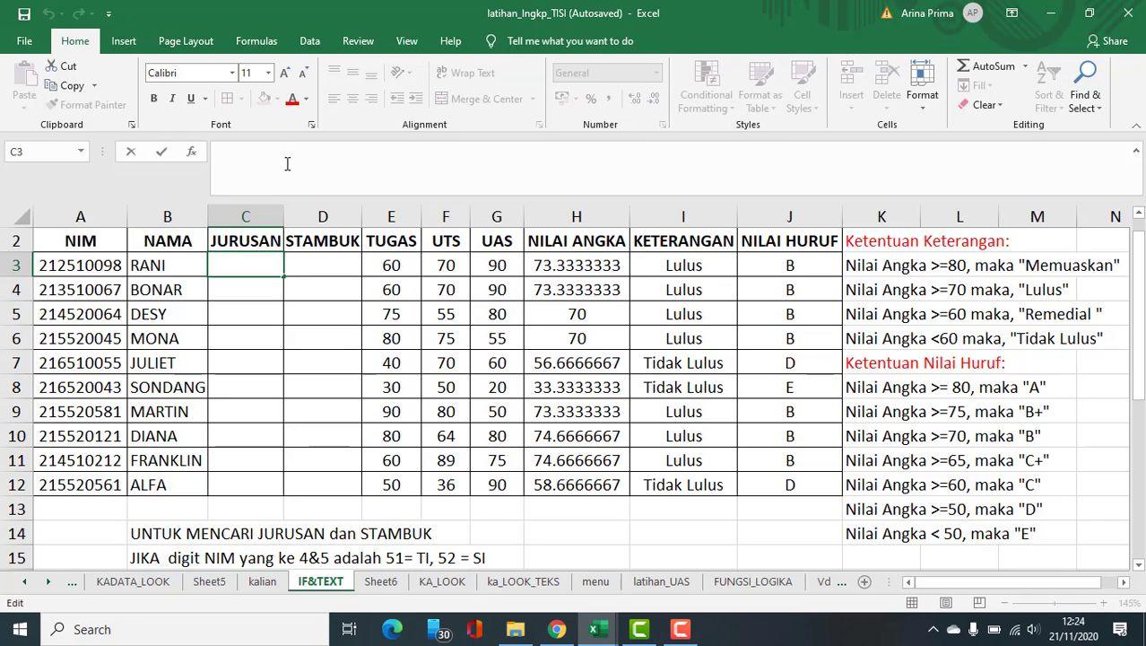
text(=if)
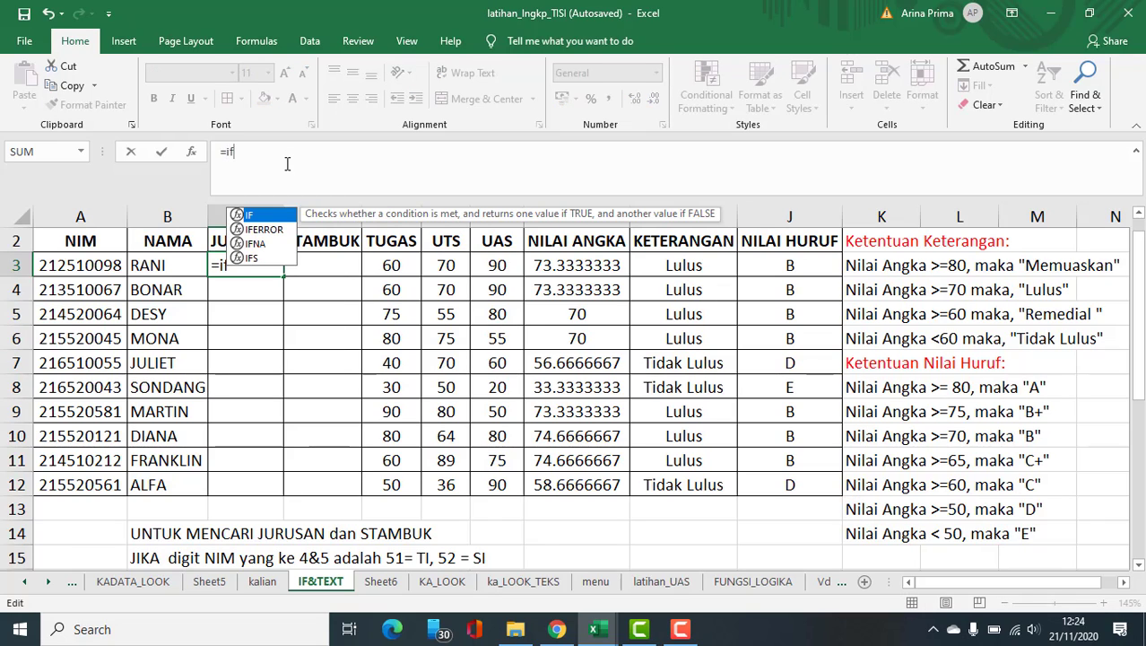
text(()
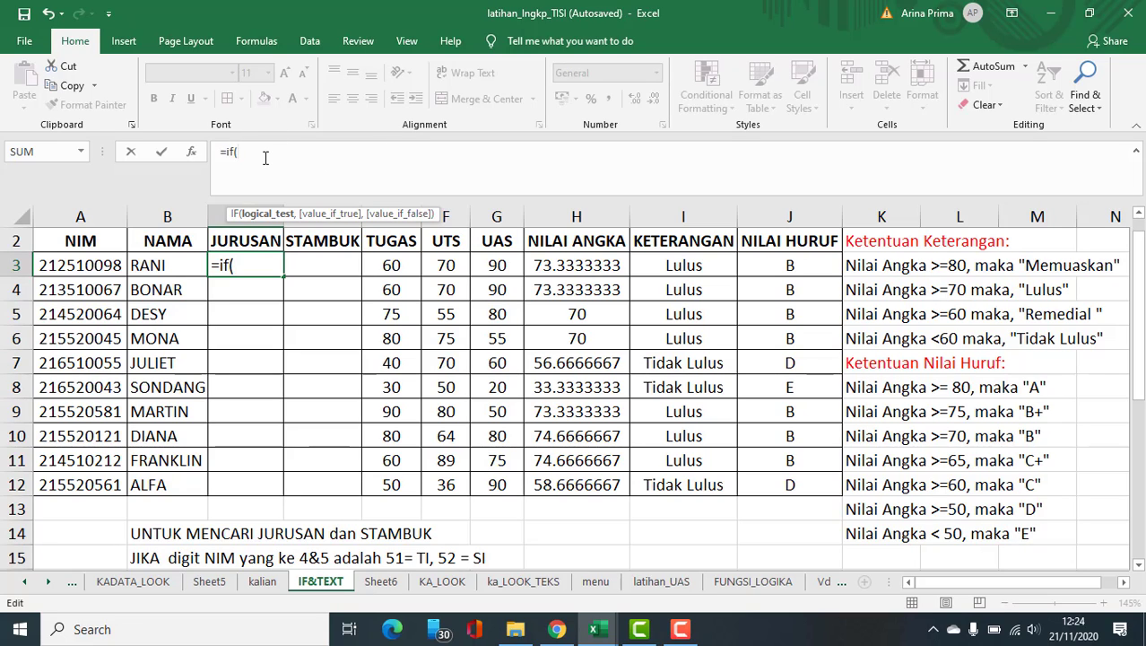
text(mid)
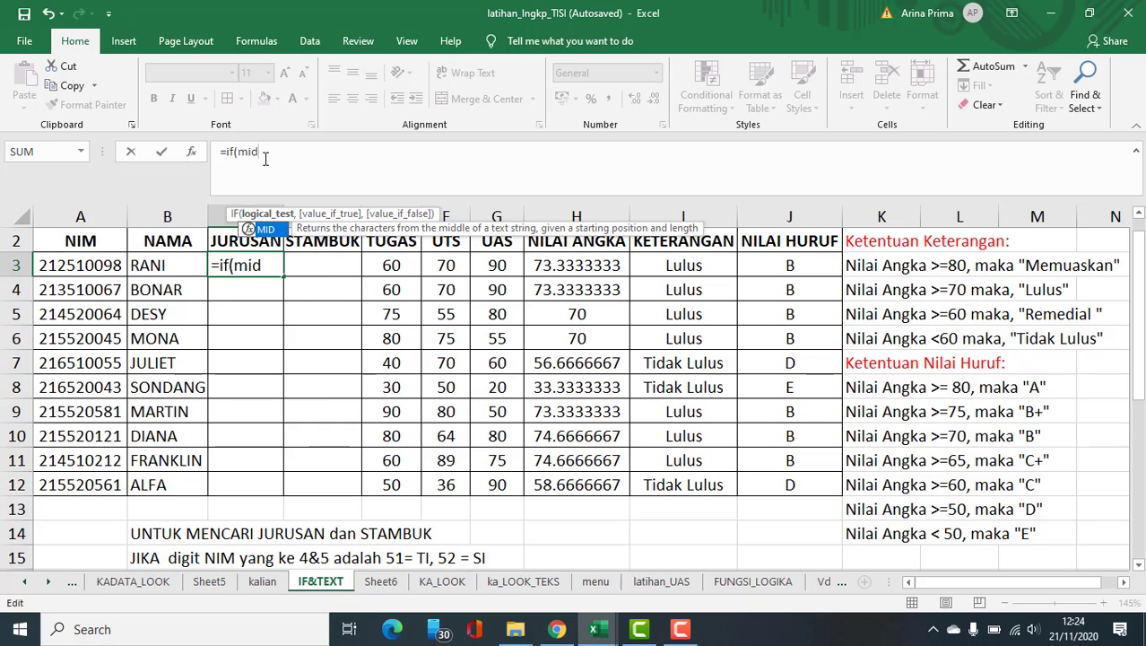
text(()
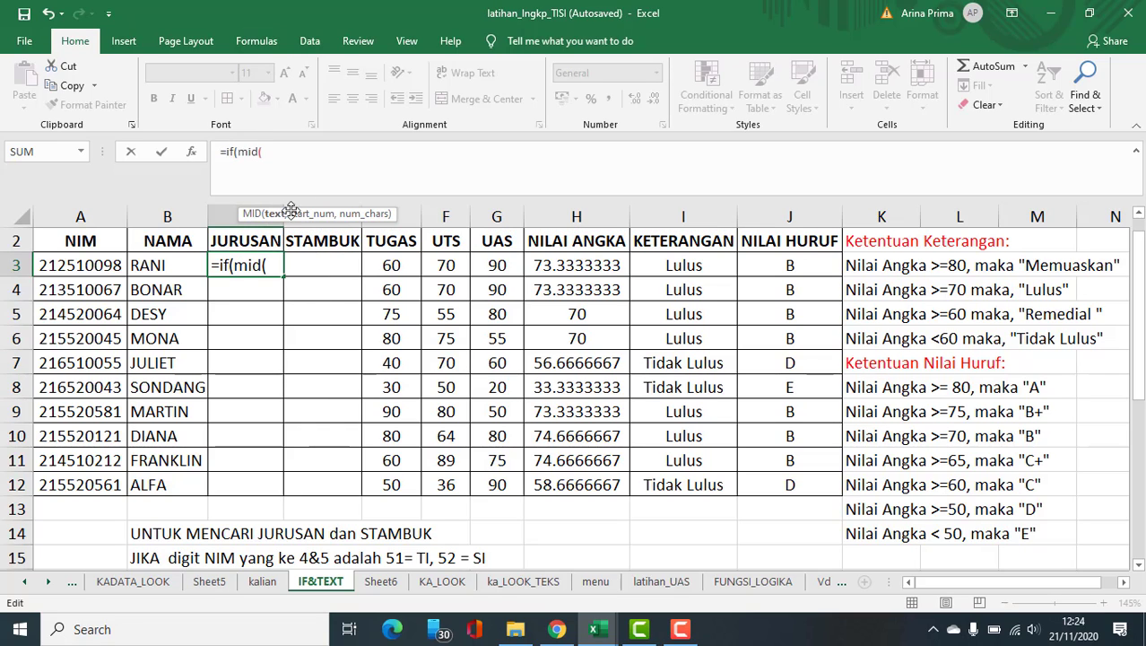
click(59, 262)
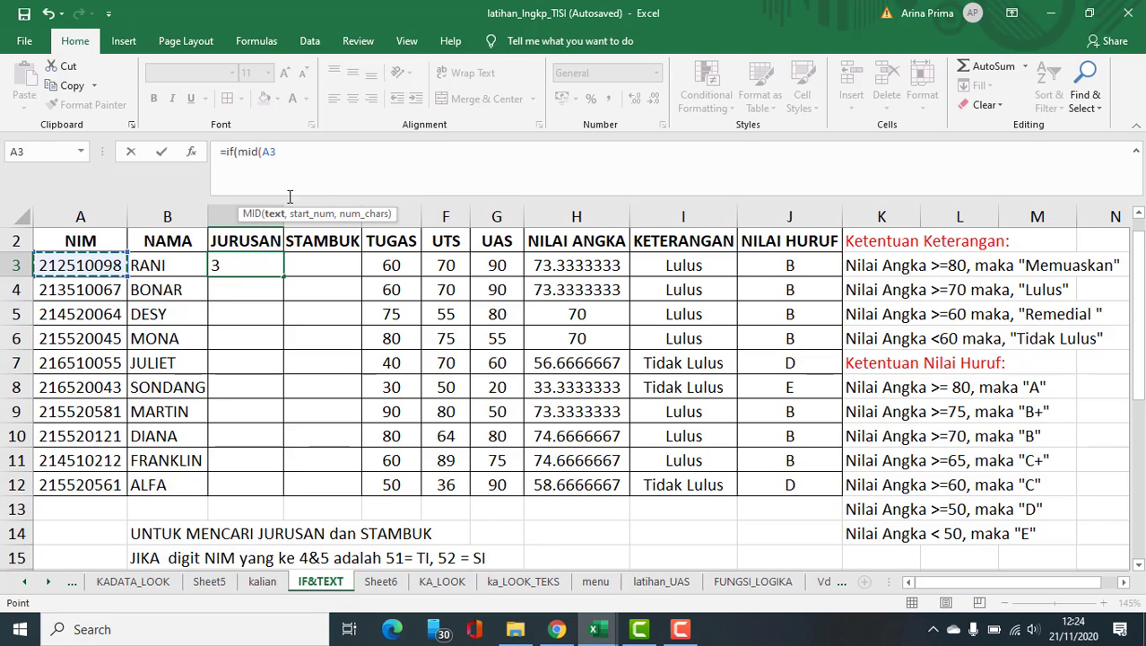
text(,)
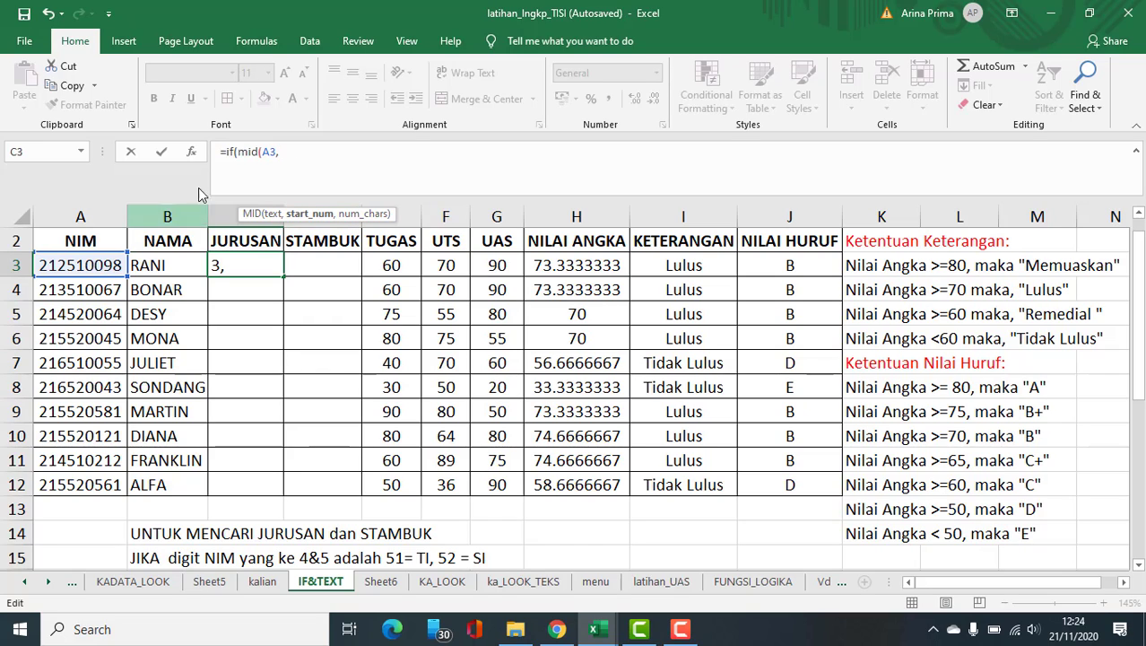
text(4)
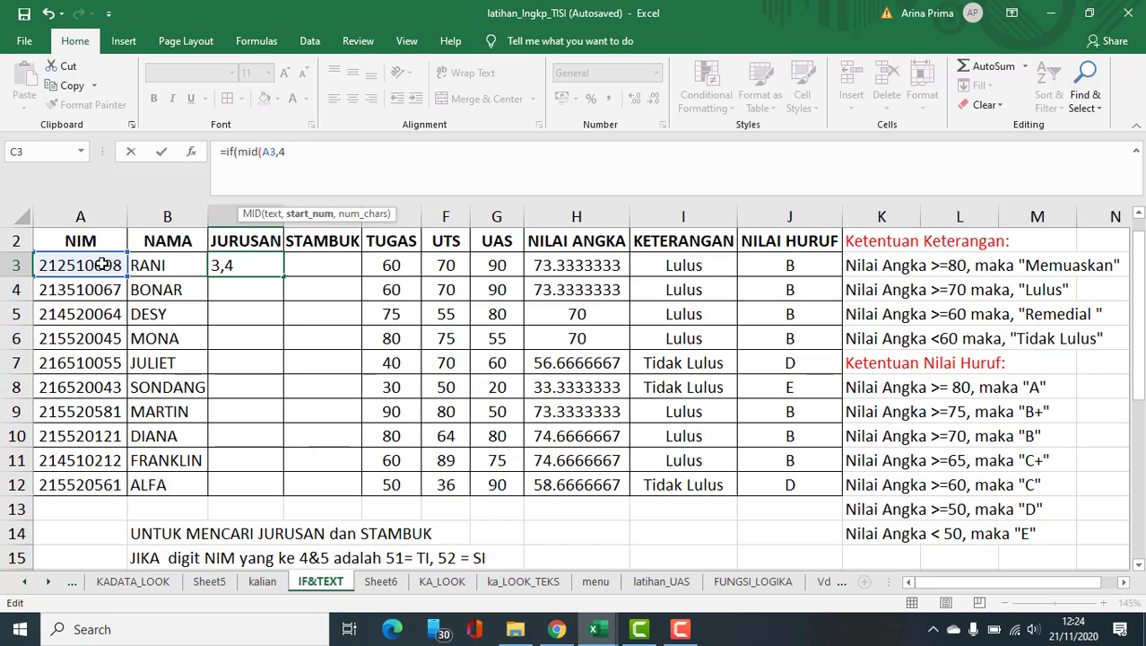
text(2)
key(BackSpace)
text(,2)
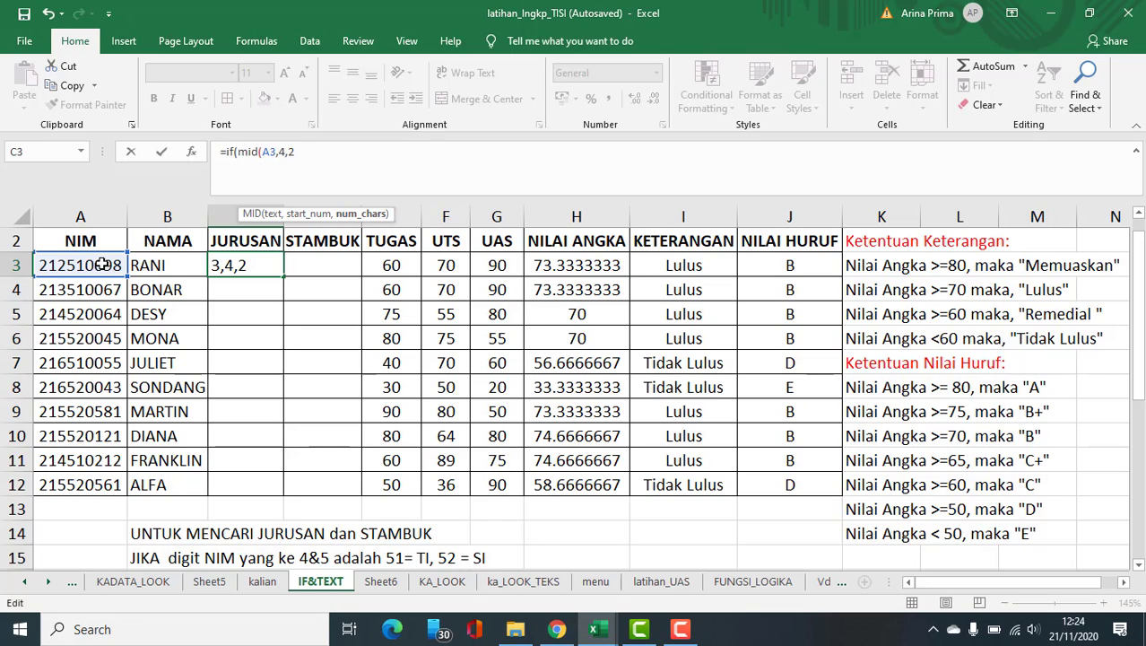
text())
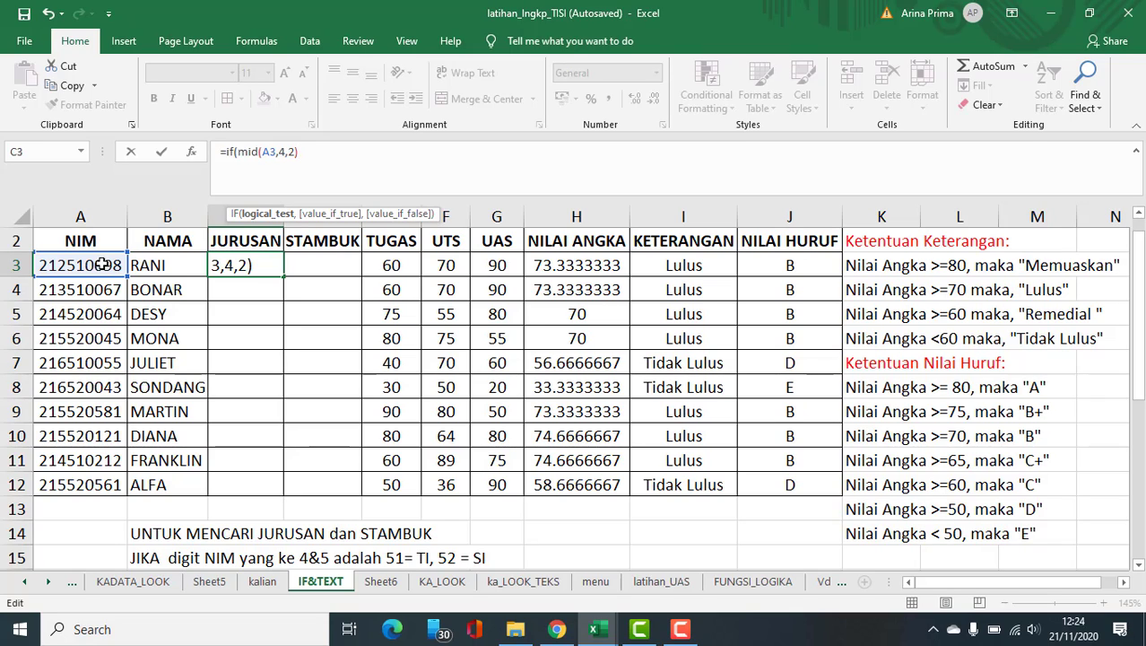
Complete the C3 condition with ="51", returning "TI" if true and "SI" if false, and enter the formula.
text(=)
text("%1)
key(BackSpace)
key(BackSpace)
text(51",)
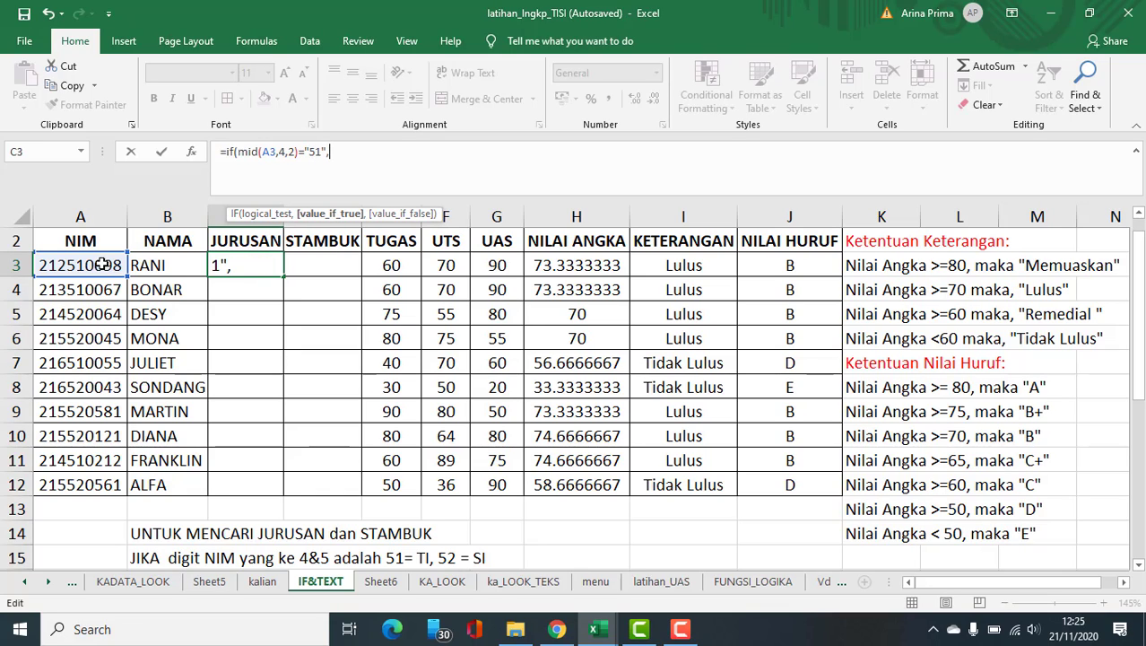
text("TI)
text(",)
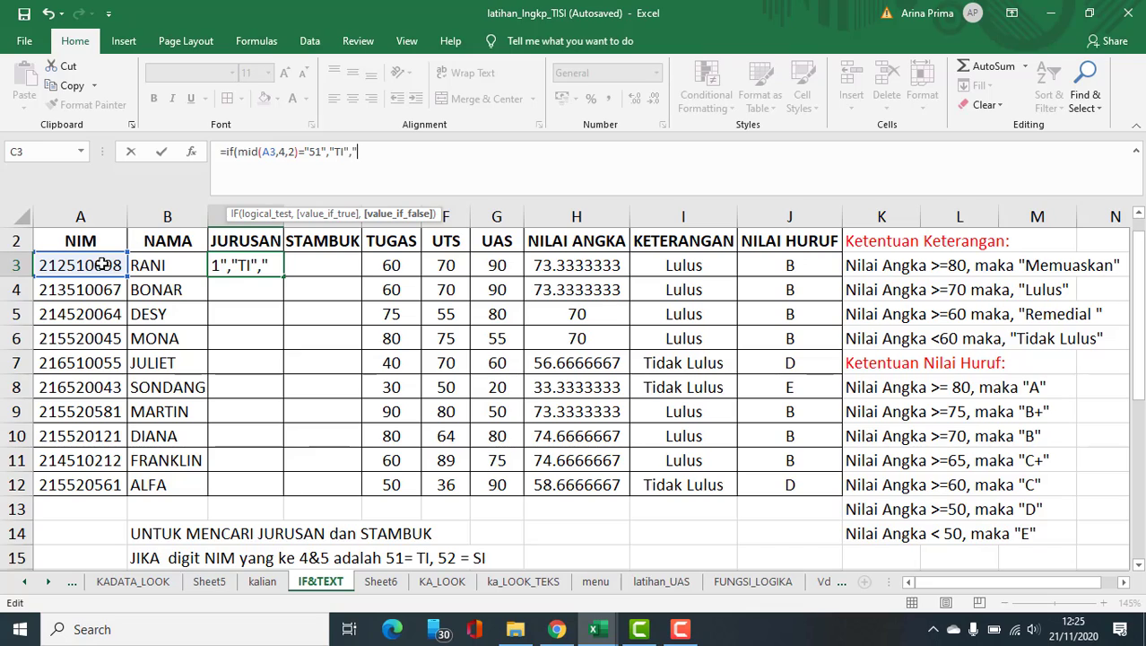
text("SI"))
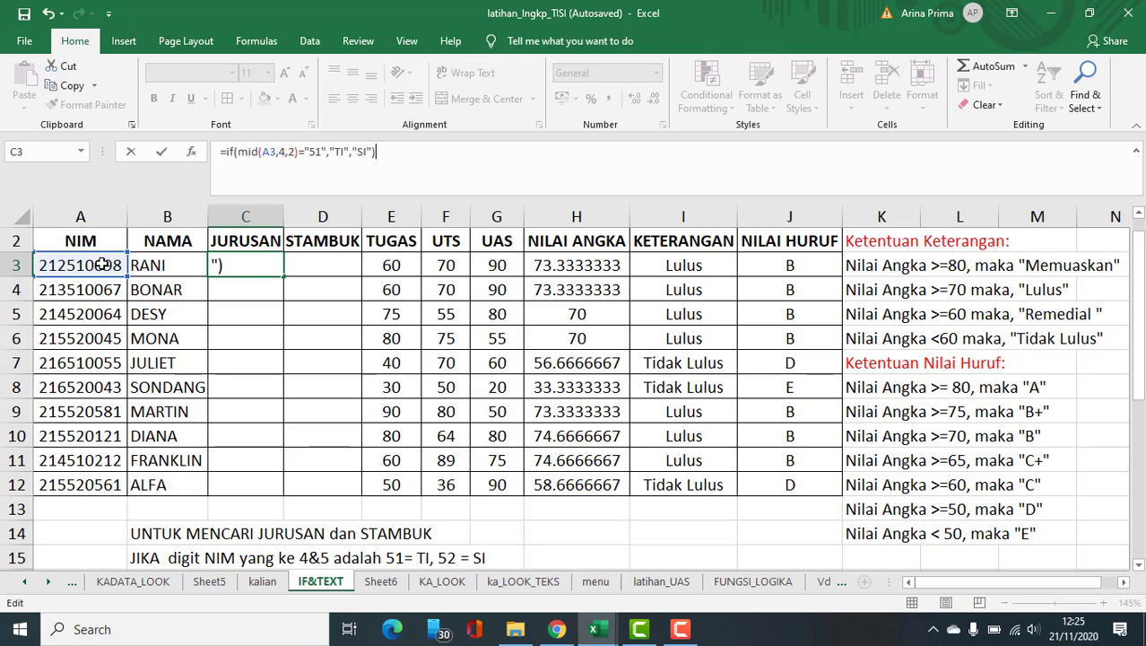
key(Return)
Enter the JURUSAN formula =IF(MID(A4,4,2)="51","TI","SI") in C4.
text(=i)
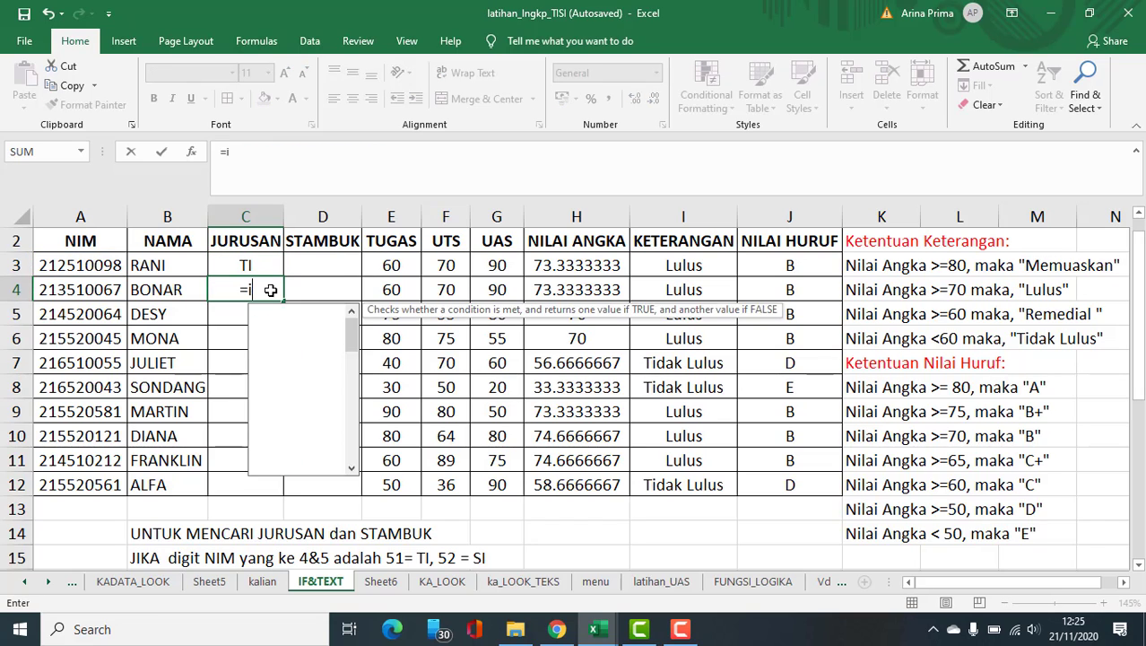
text(f()
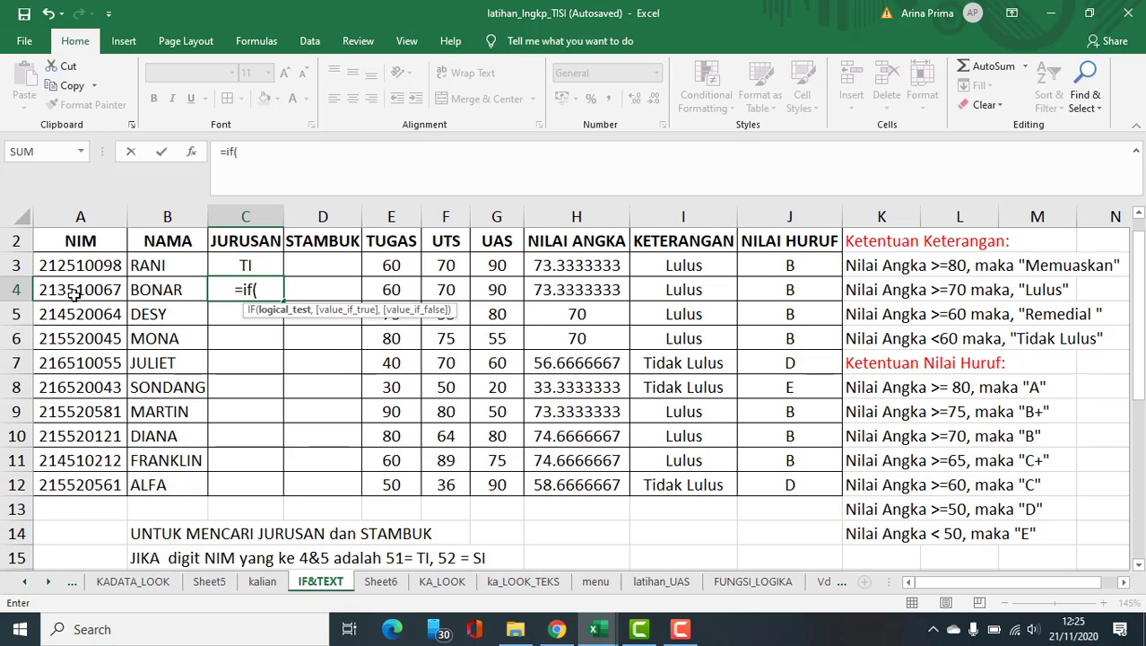
text(mid)
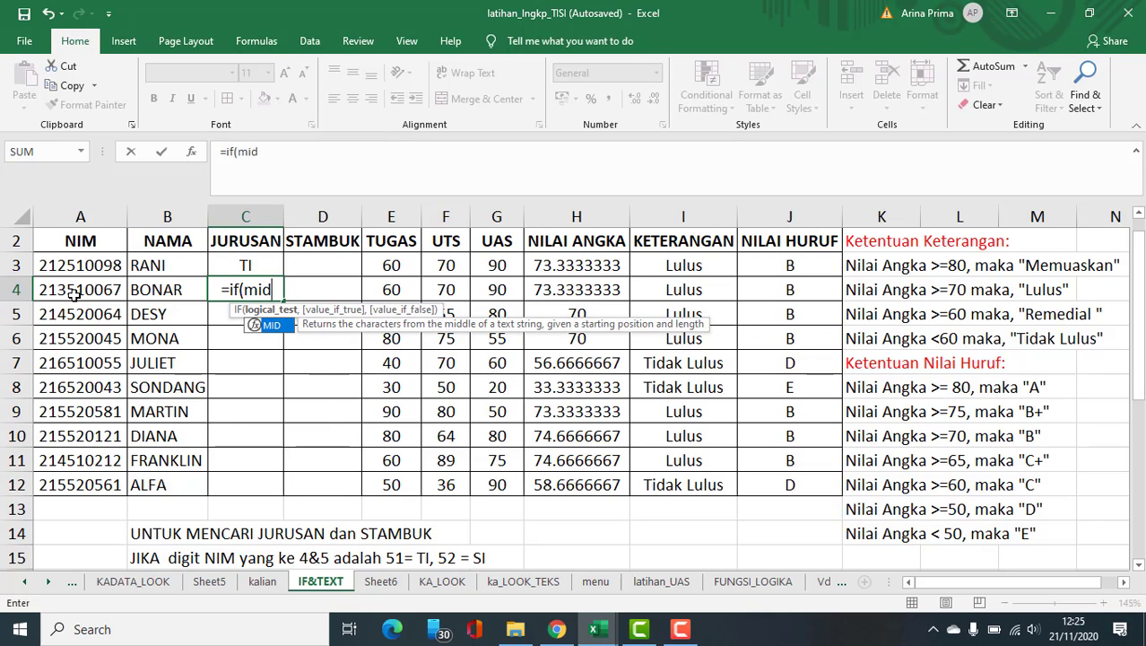
text(()
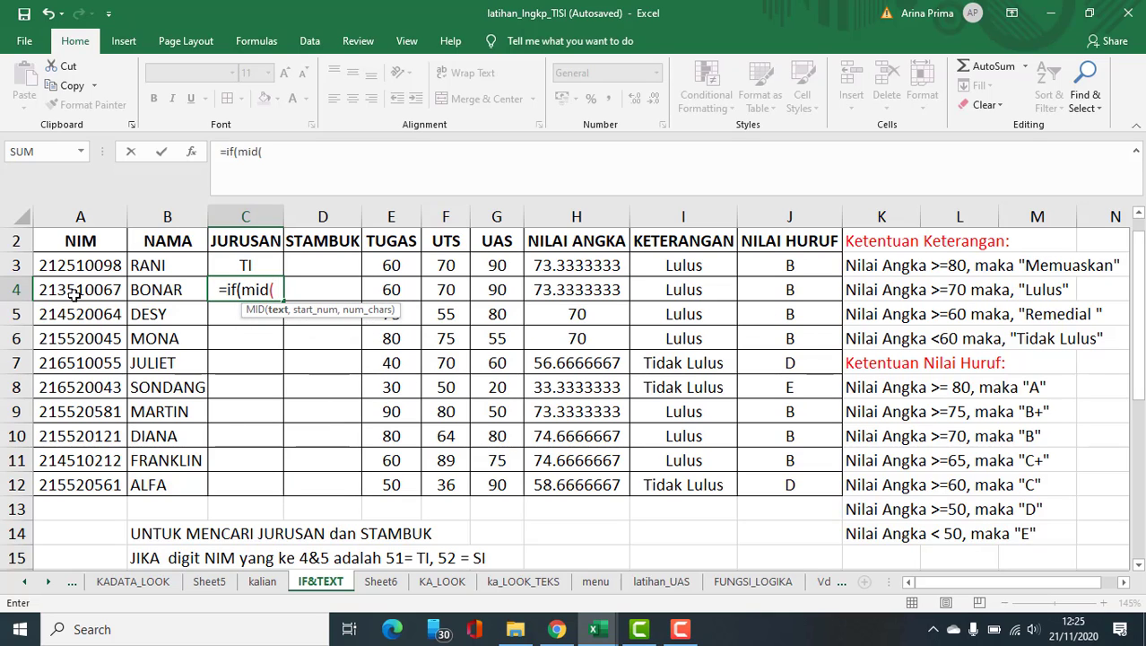
click(75, 293)
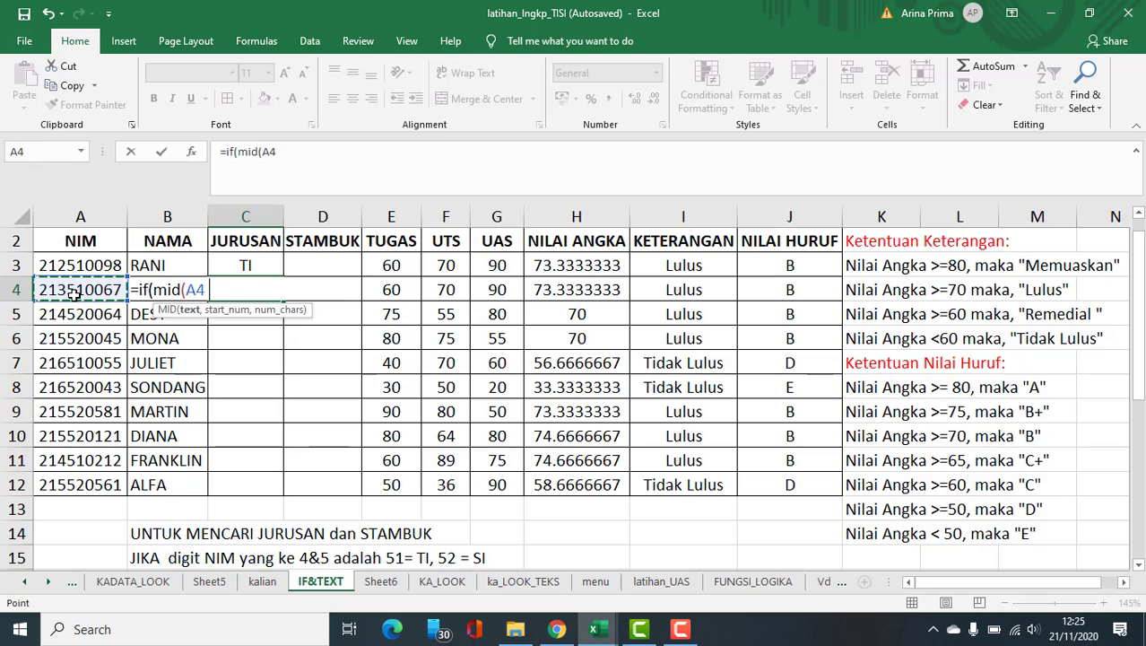
text(,)
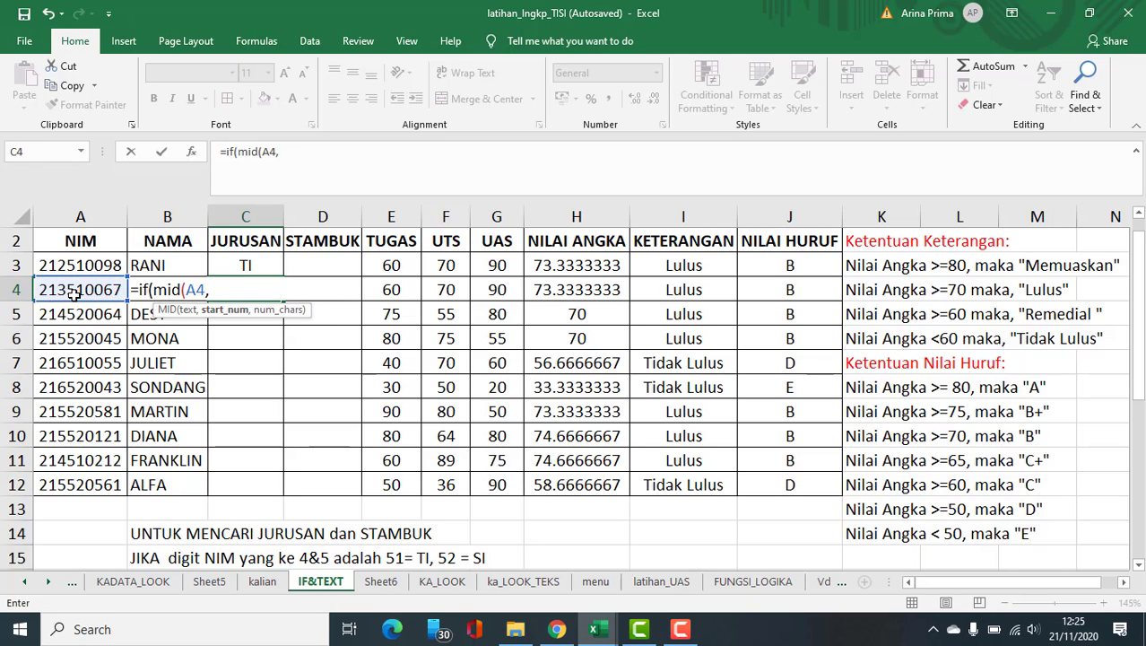
text(4,2))
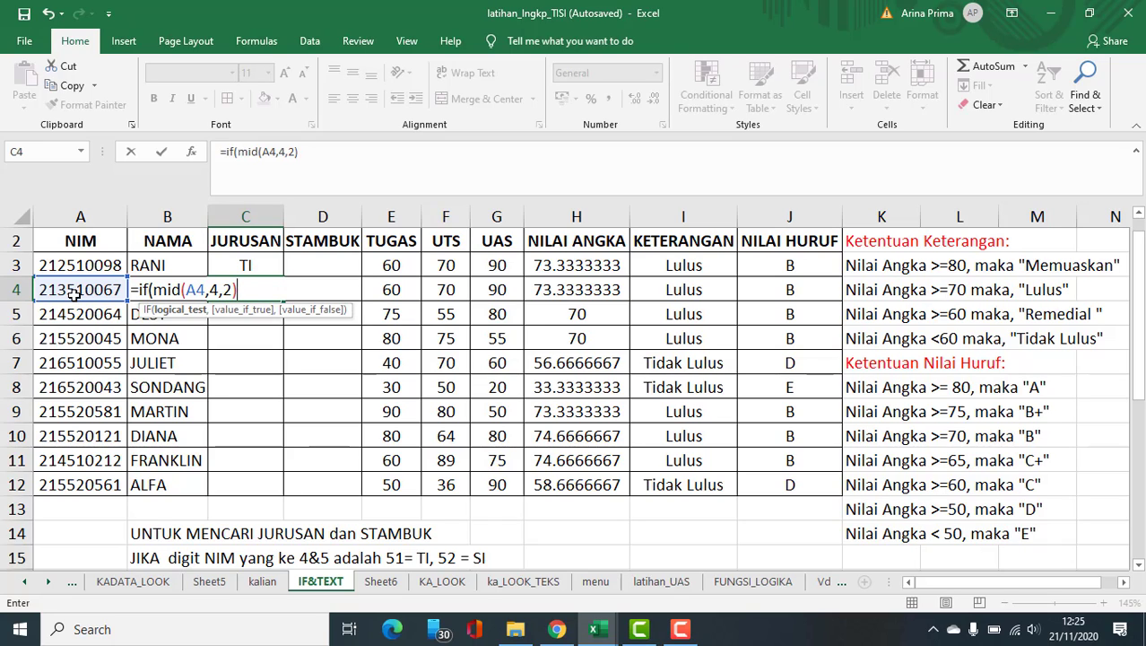
text(="51",)
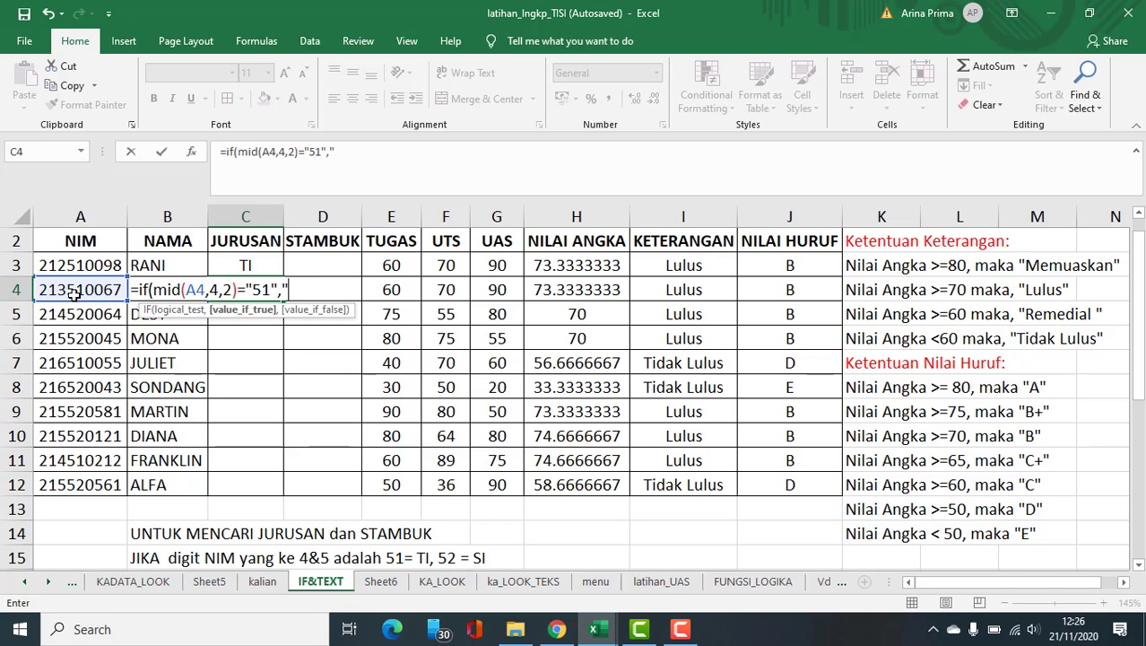
text(TI",)
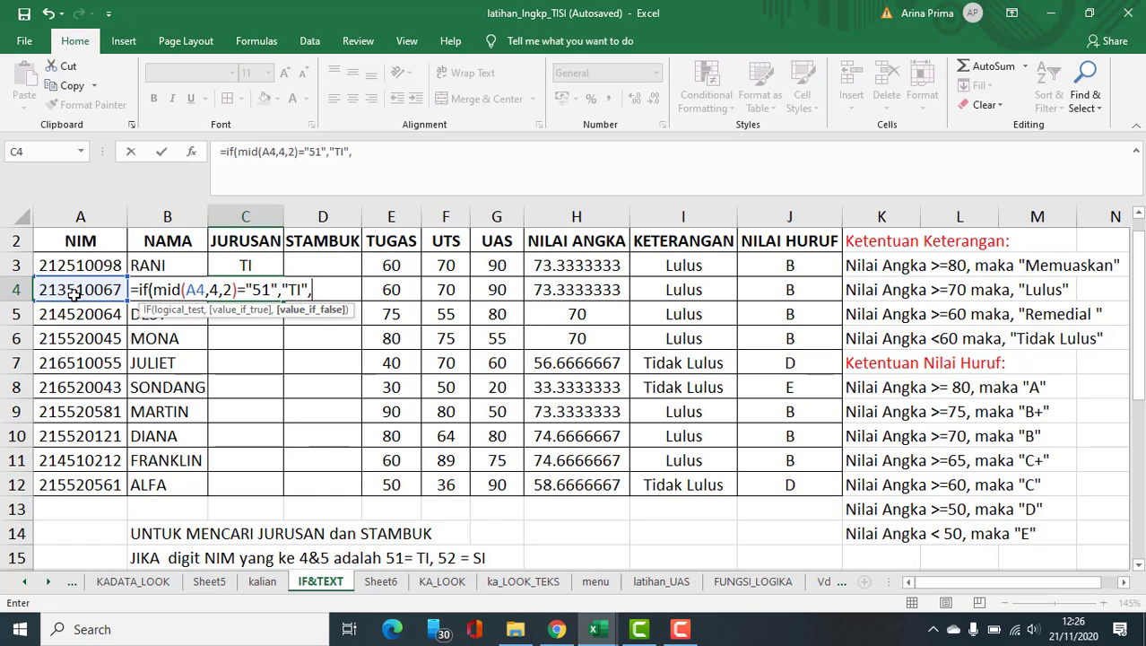
text("SI"))
key(Return)
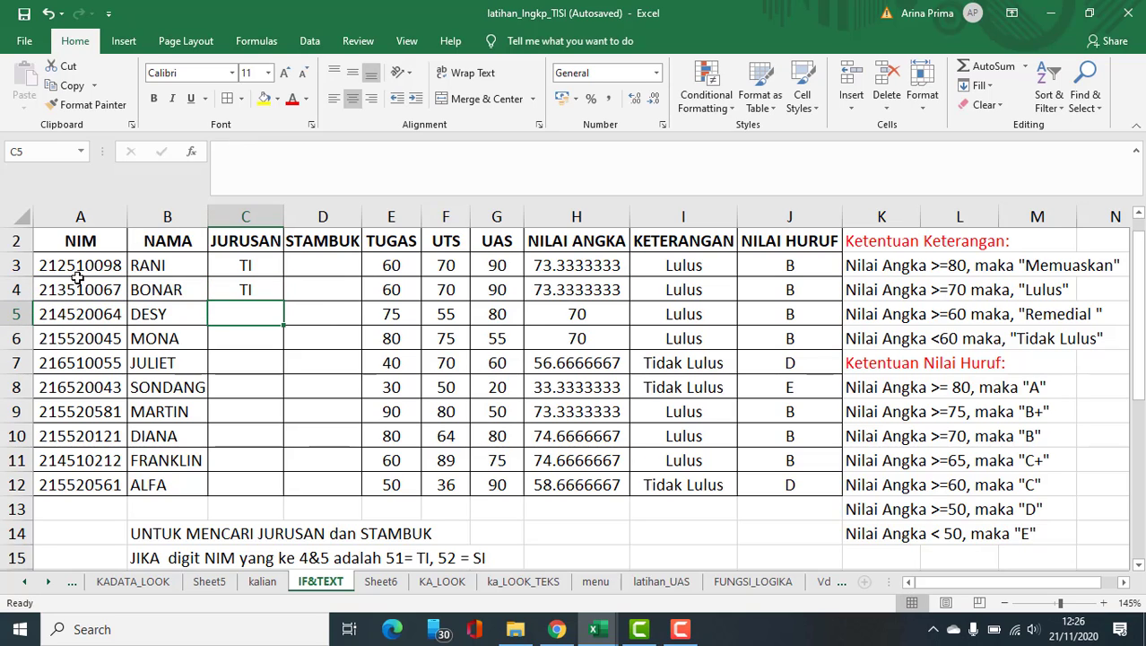
Fill the JURUSAN formula from C3 down to C12.
drag(254, 268, 284, 489)
click(321, 265)
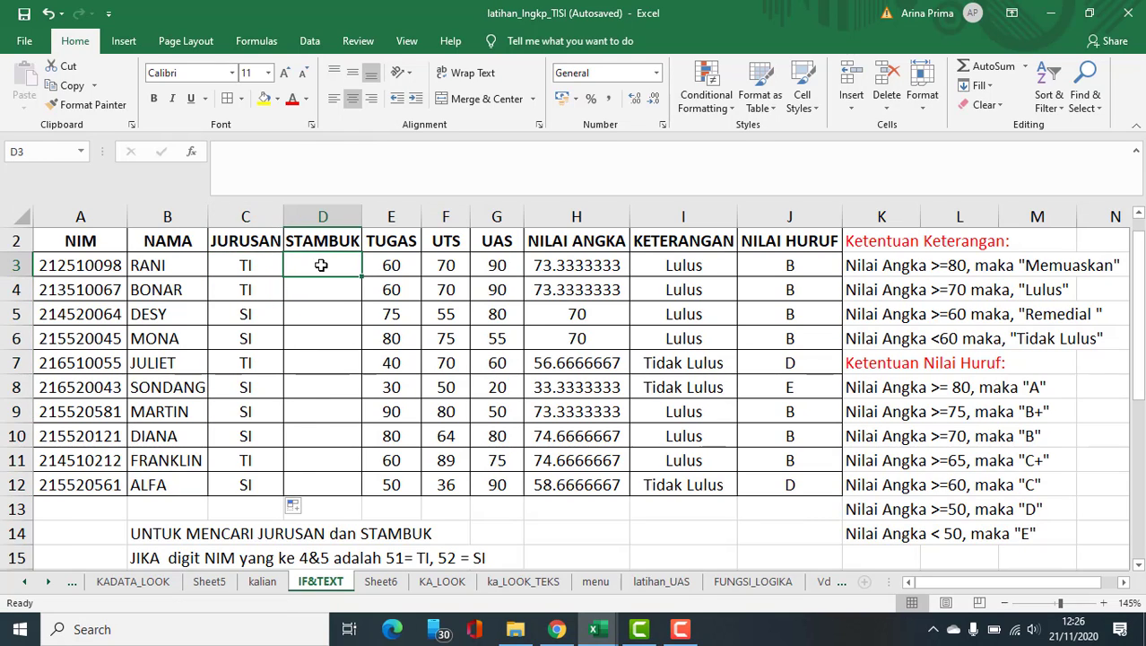
Examine the STAMBUK rule for NIM digits 1 to 3 in row 16 and the code-to-year pairs in G16 to G20.
scroll(307, 400, down, 1)
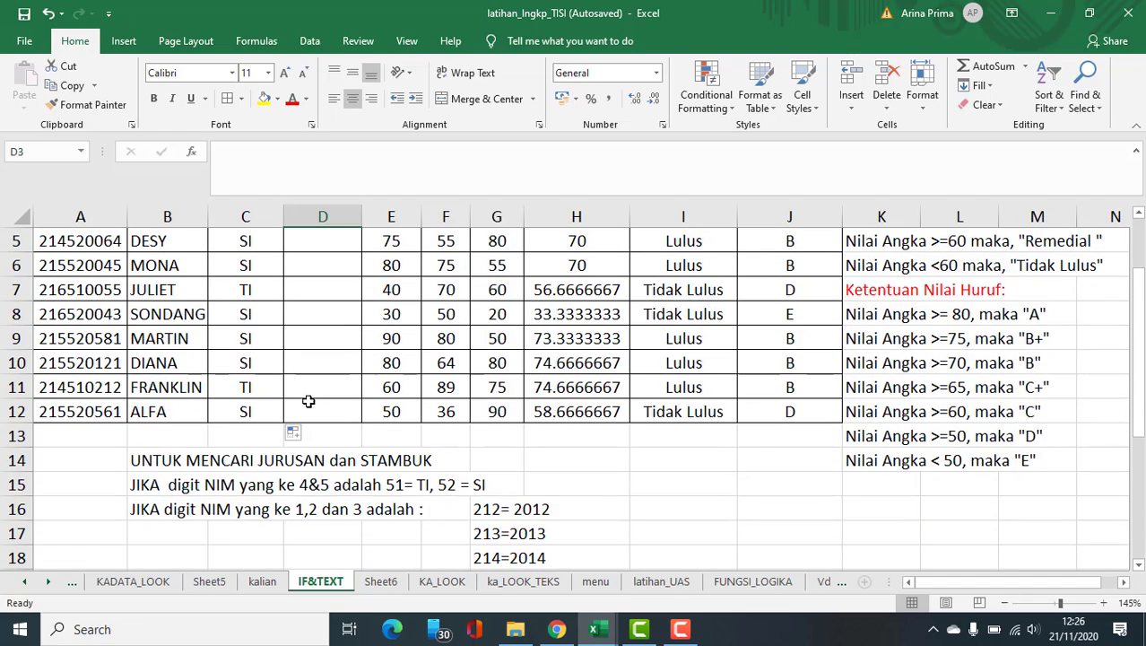
scroll(218, 466, up, 1)
scroll(220, 460, down, 1)
drag(164, 512, 350, 507)
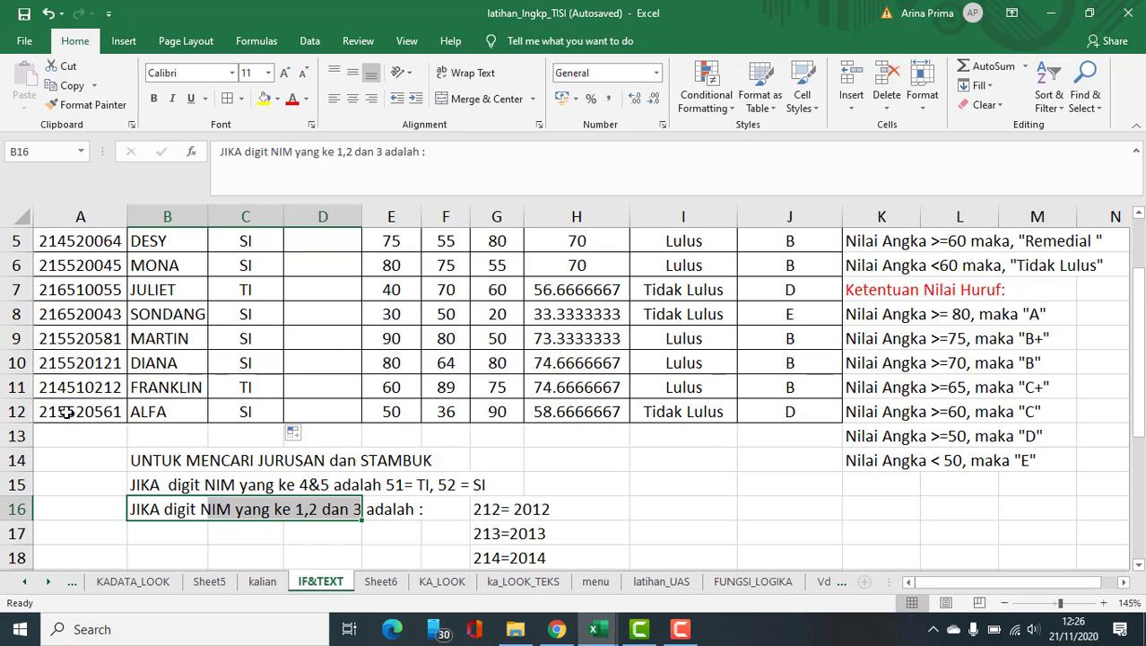
click(485, 509)
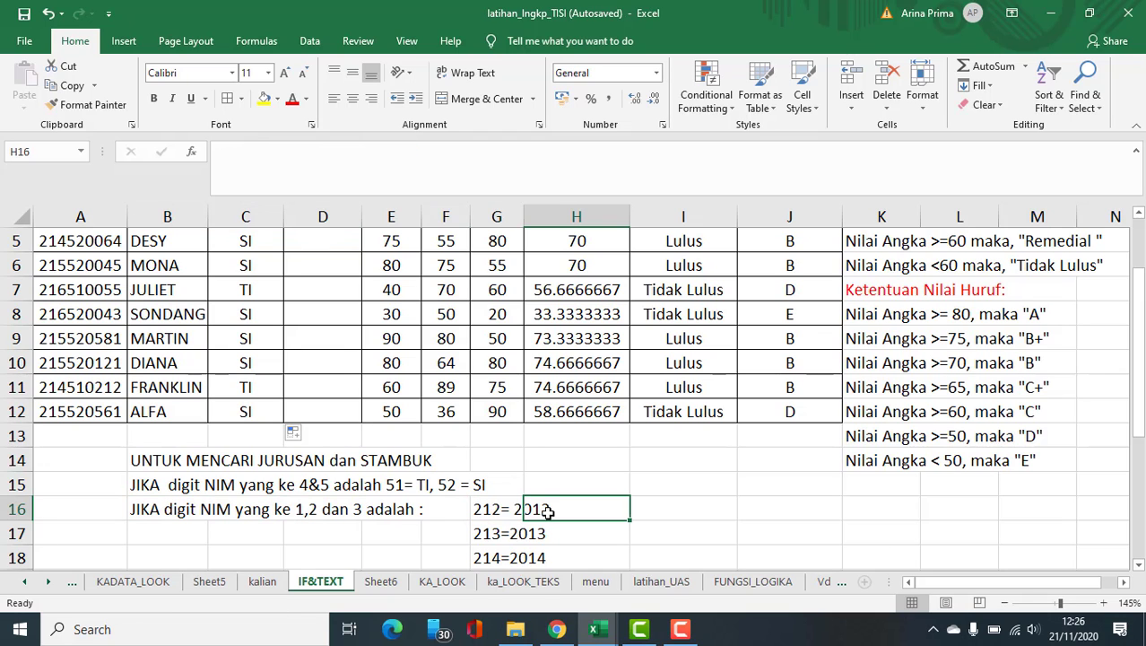
click(485, 535)
scroll(486, 536, down, 1)
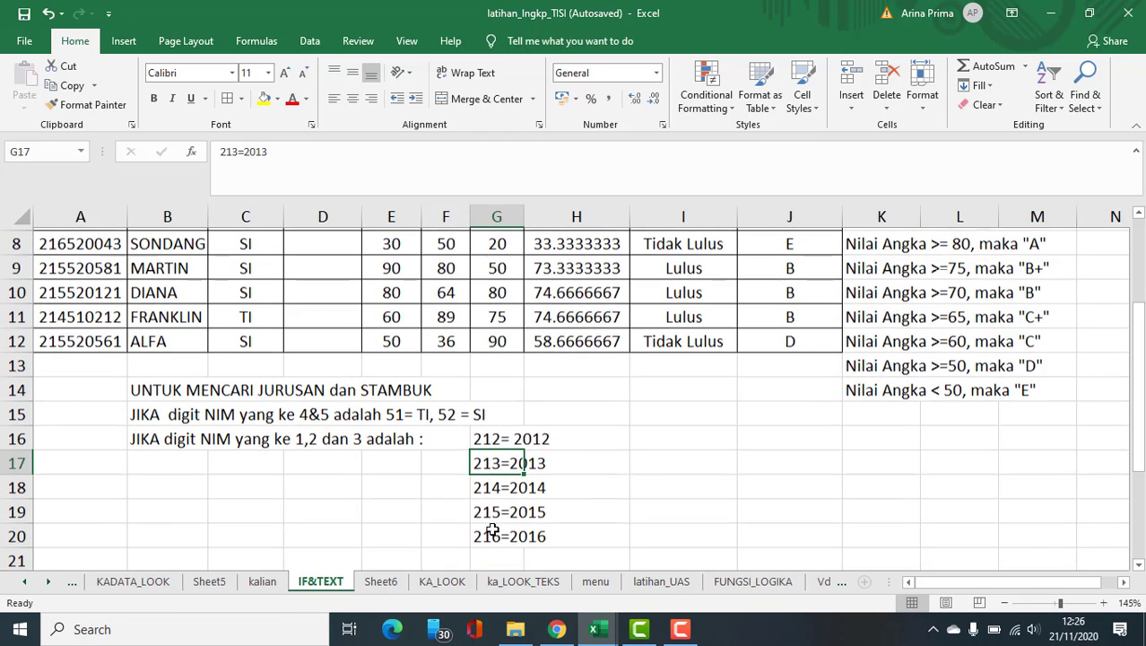
click(531, 468)
click(482, 485)
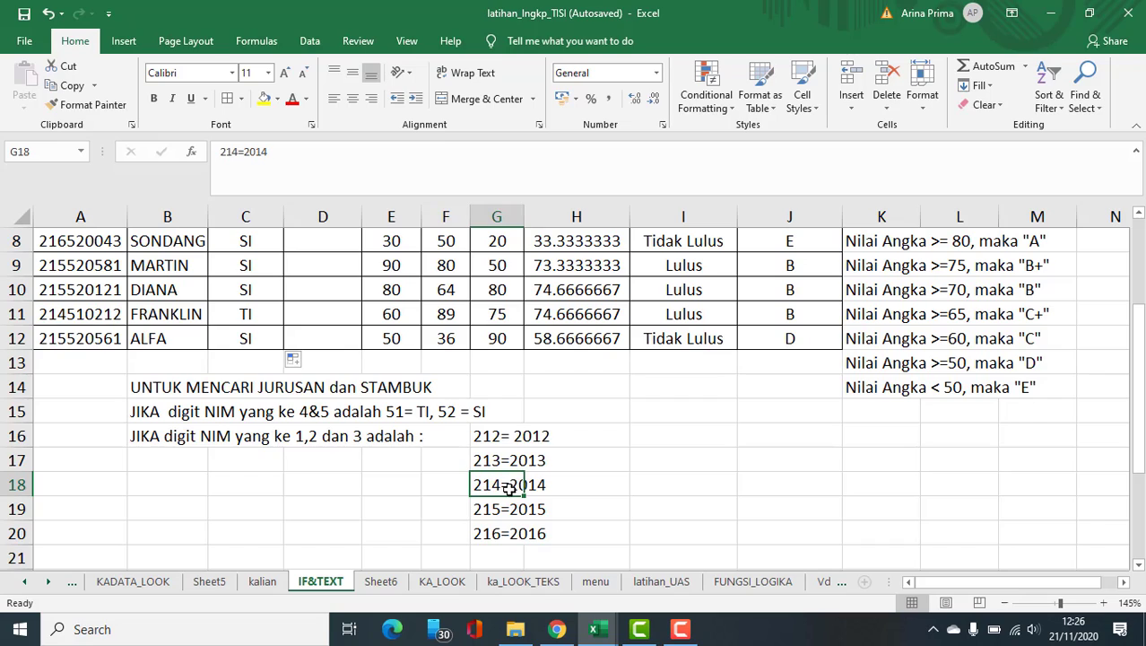
click(540, 485)
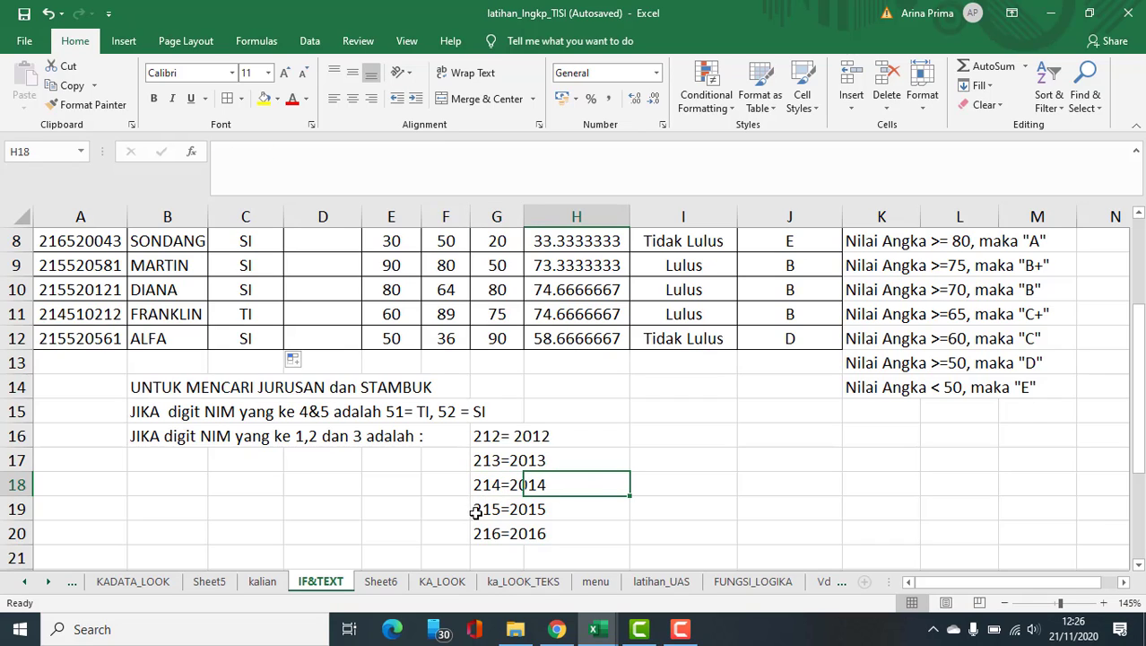
click(474, 509)
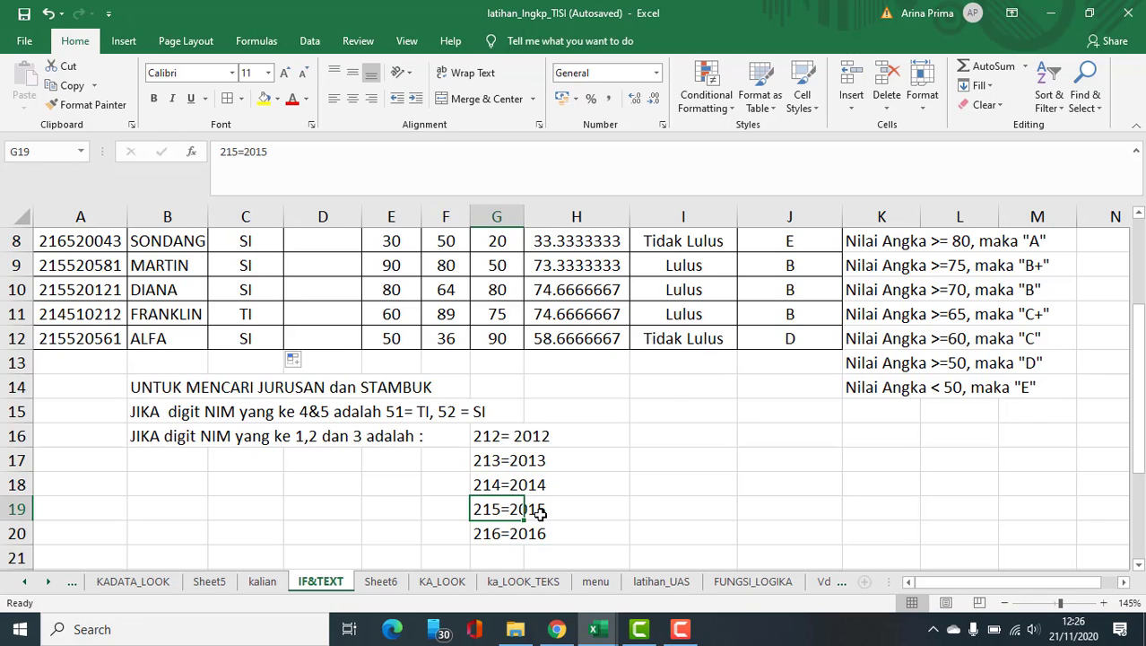
click(540, 509)
click(512, 532)
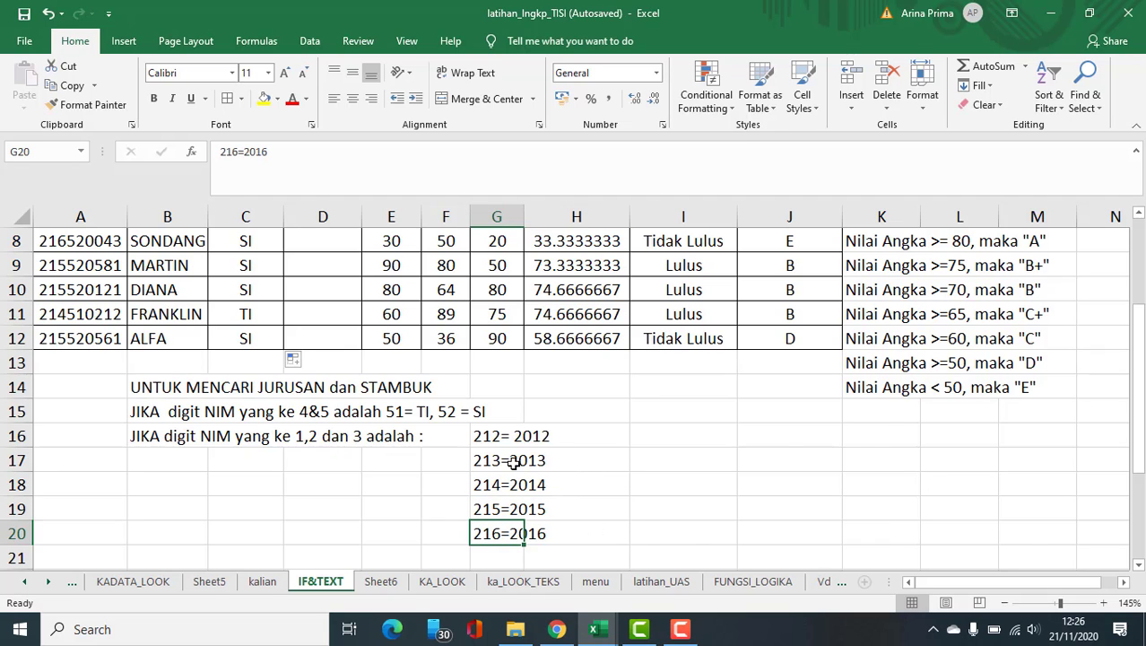
Start the STAMBUK formula in D3 with =IF(LEFT(A3,3)="212","2012", leaving the false value open.
scroll(490, 418, up, 3)
click(322, 284)
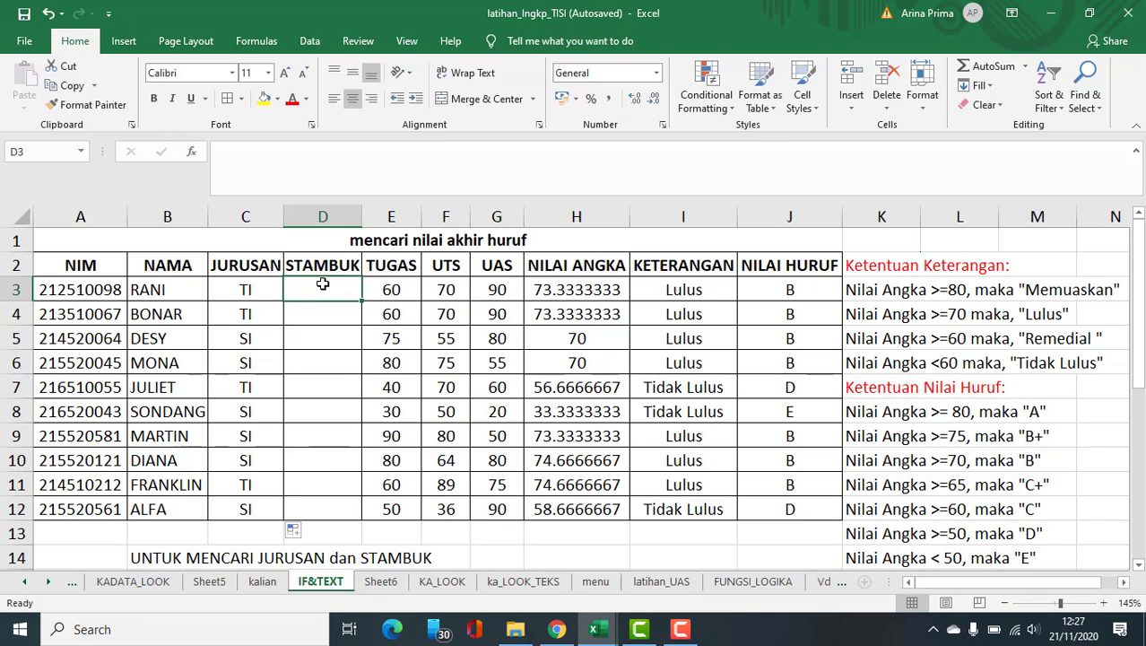
text(=if(lef)
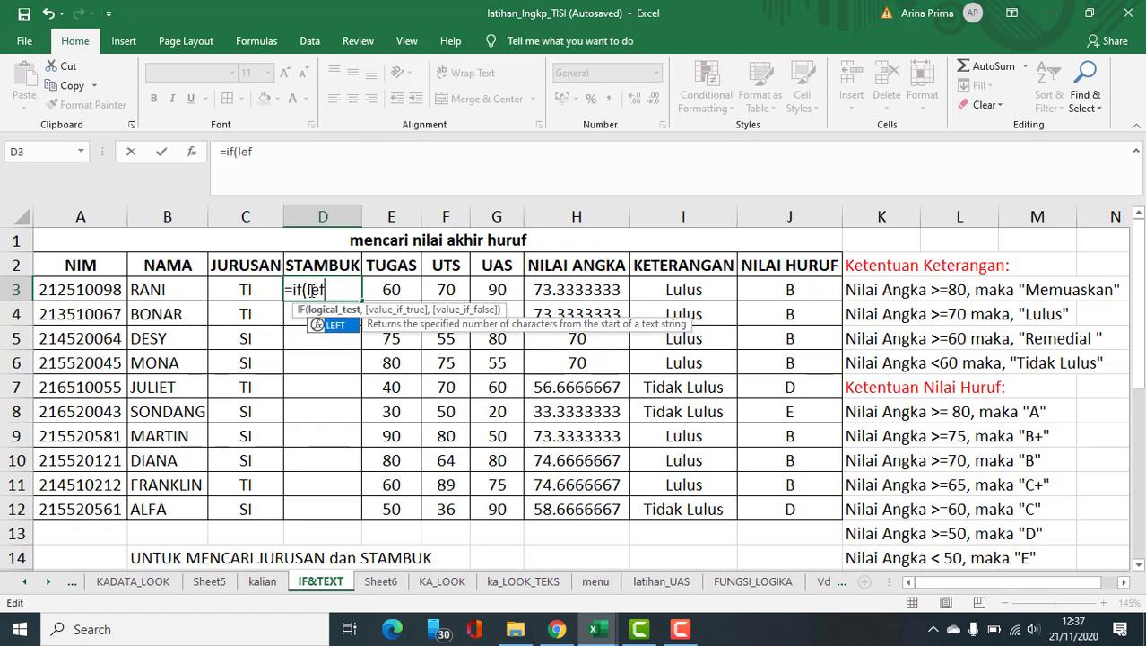
key(Tab)
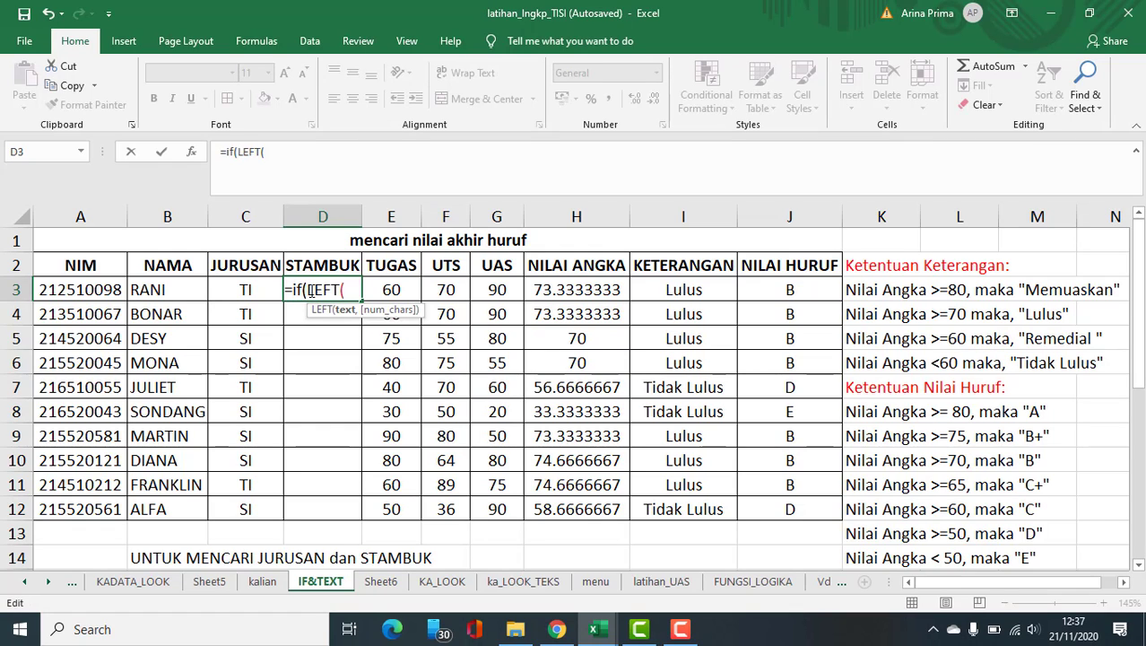
text(()
key(BackSpace)
click(78, 286)
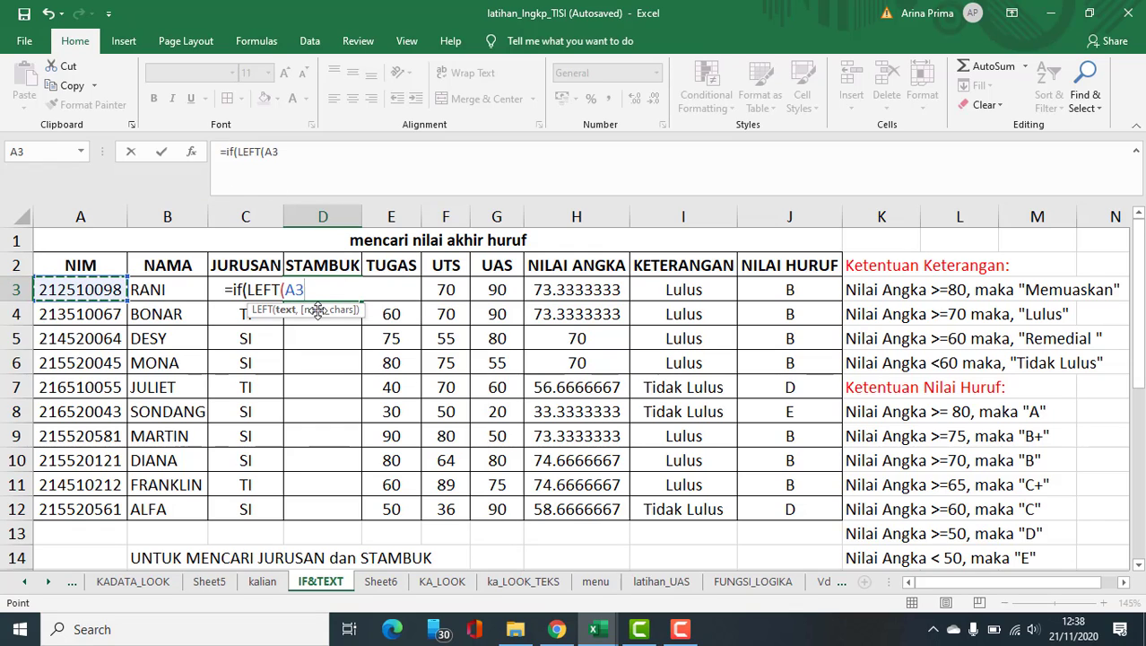
text(,)
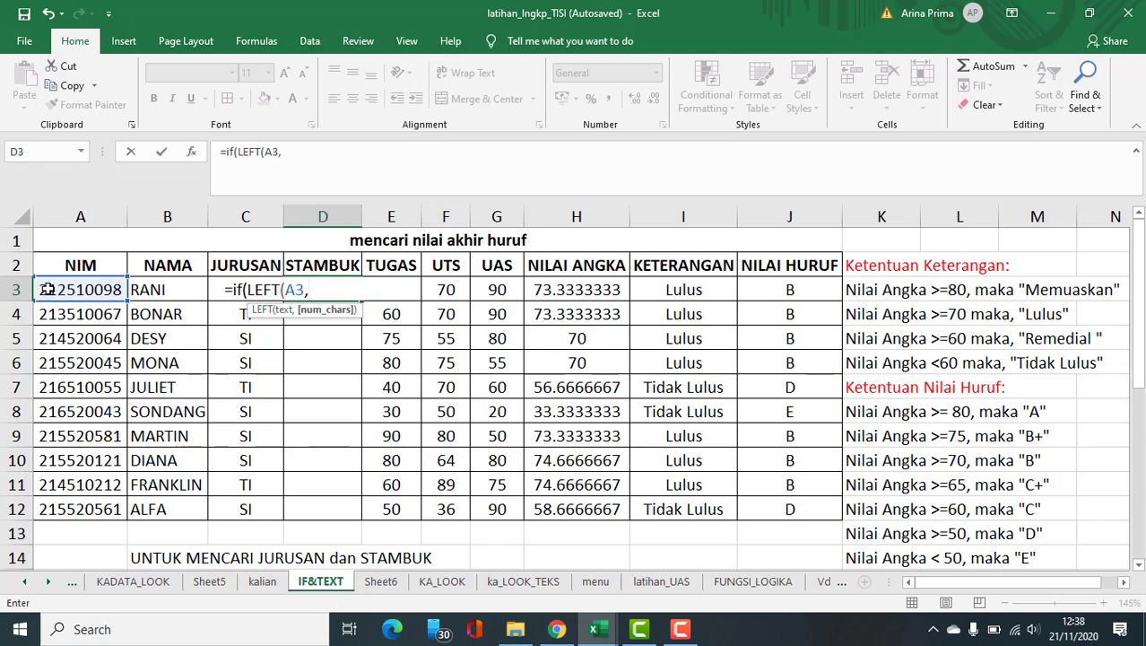
text(3))
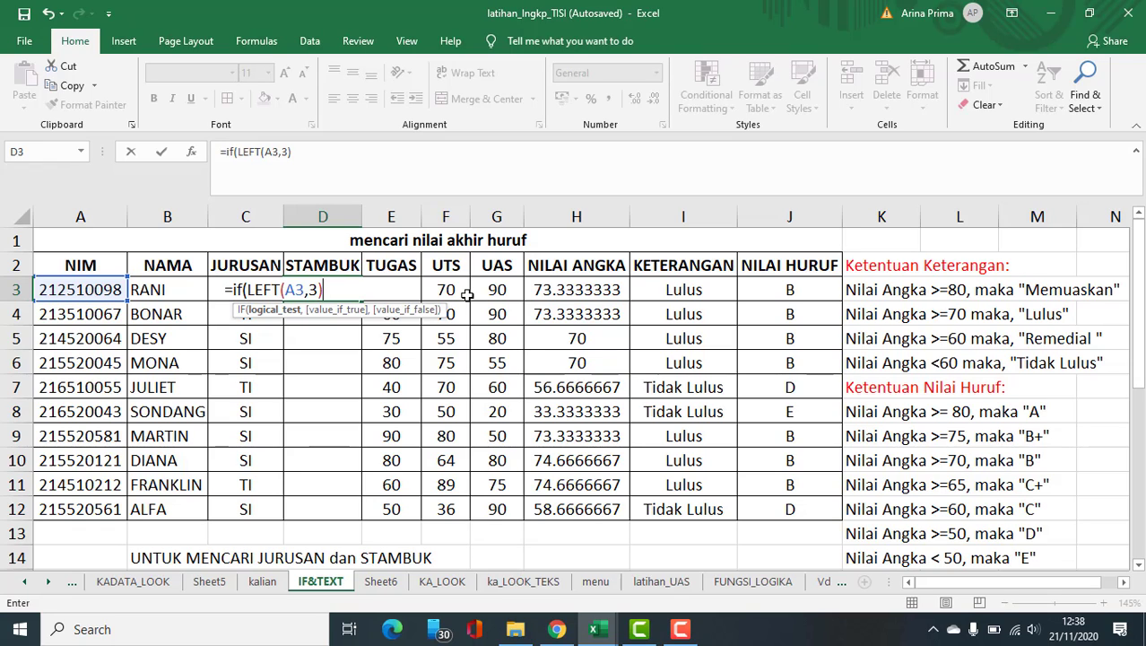
text(="212",")
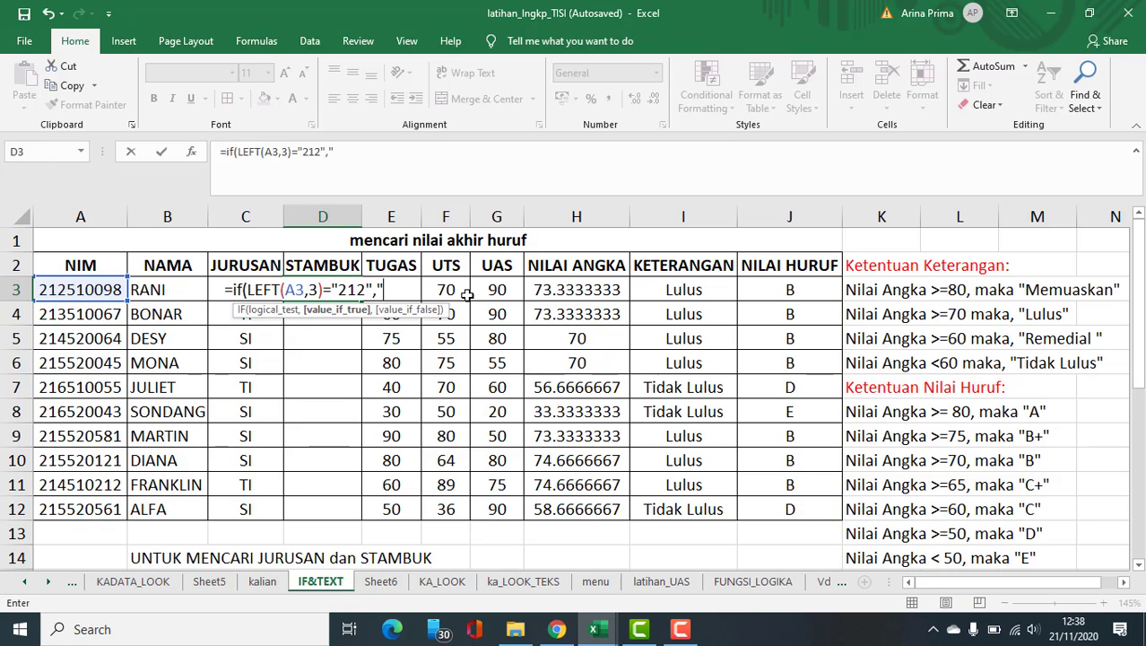
text(2012",)
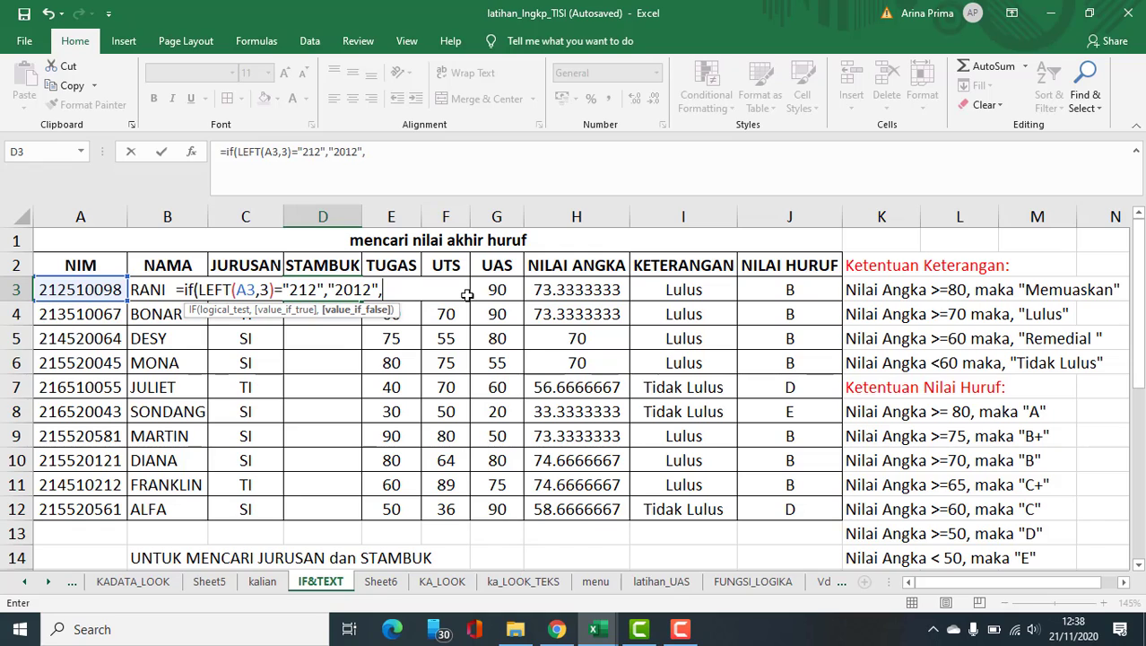
Nest a second IF in the D3 formula that returns "2013" when LEFT(A3,3) equals "213".
text(if)
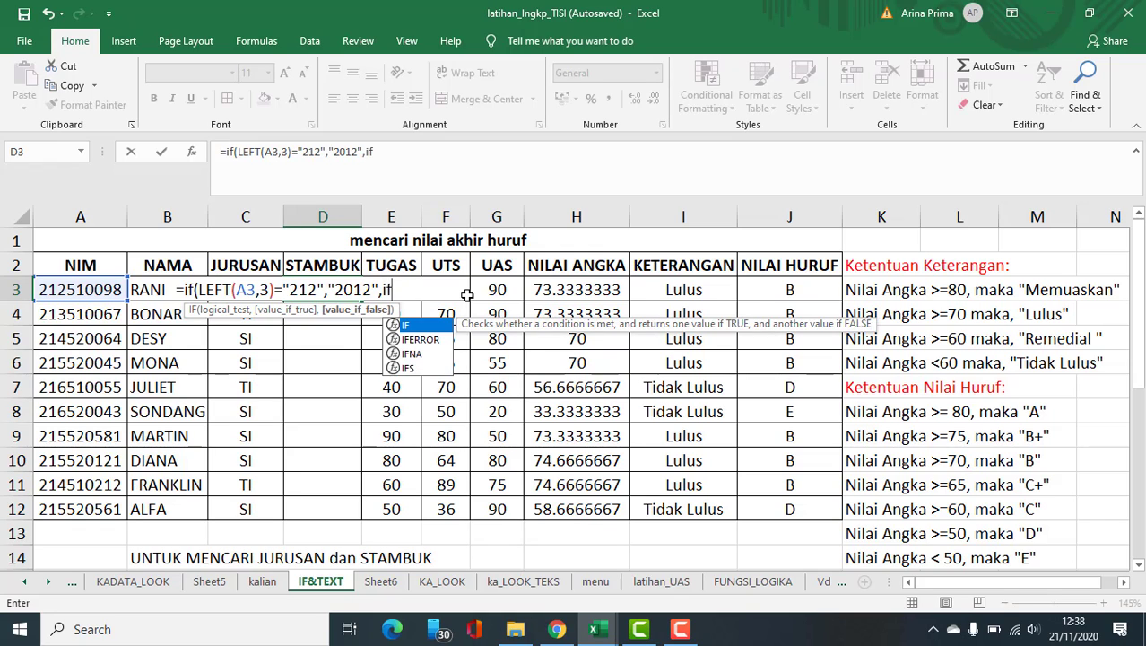
text((lef)
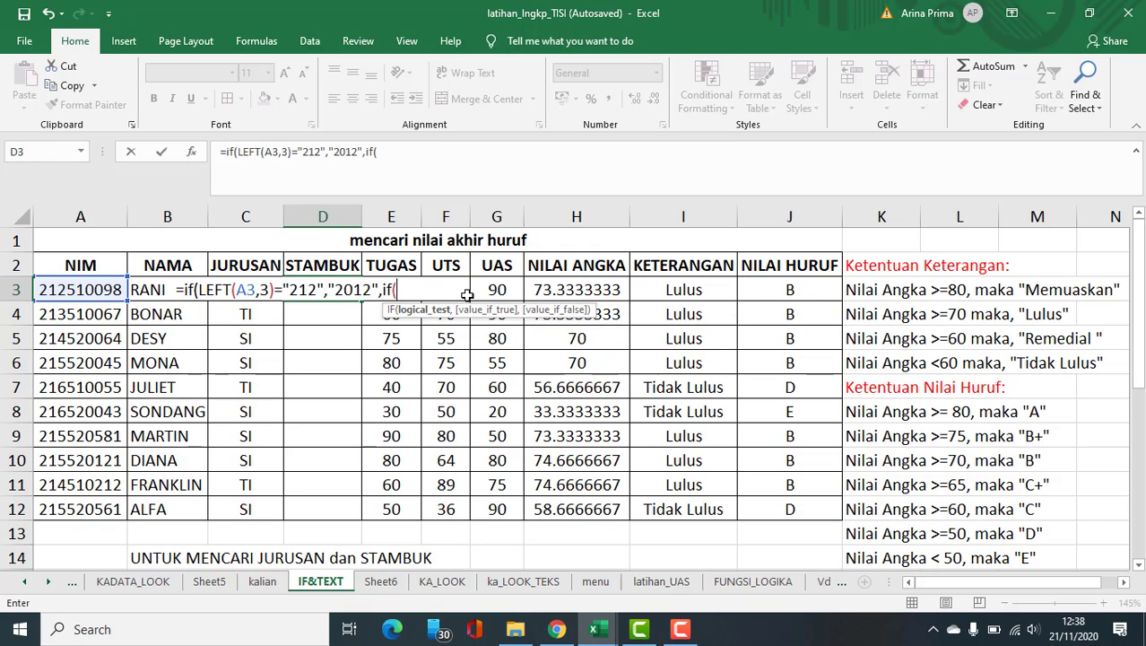
text(t)
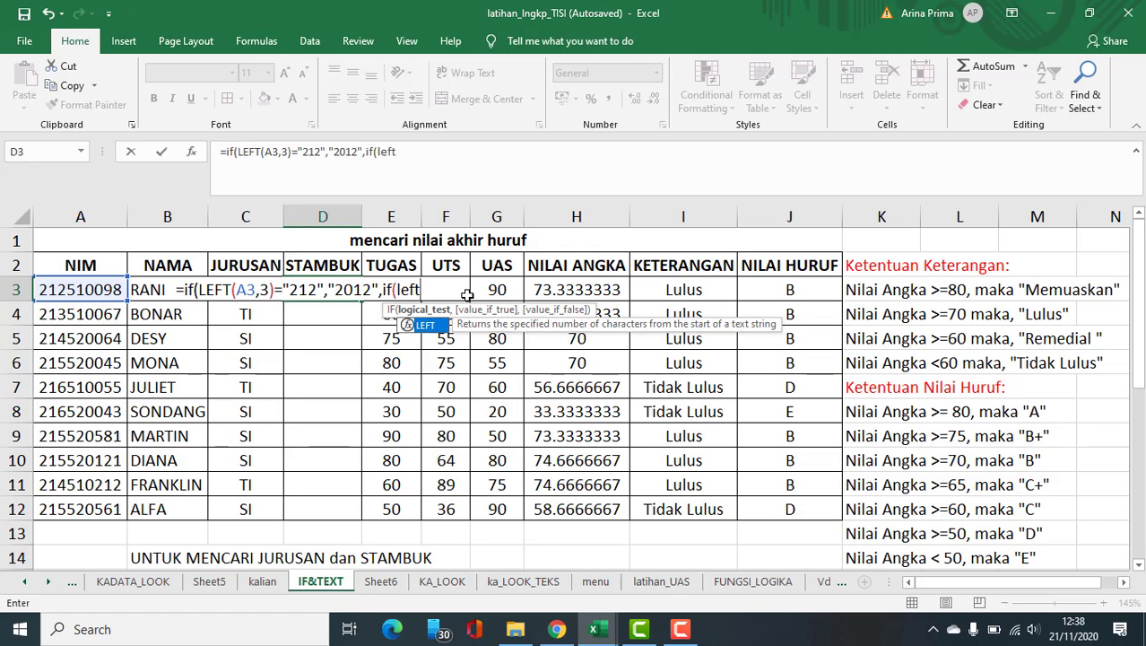
text(()
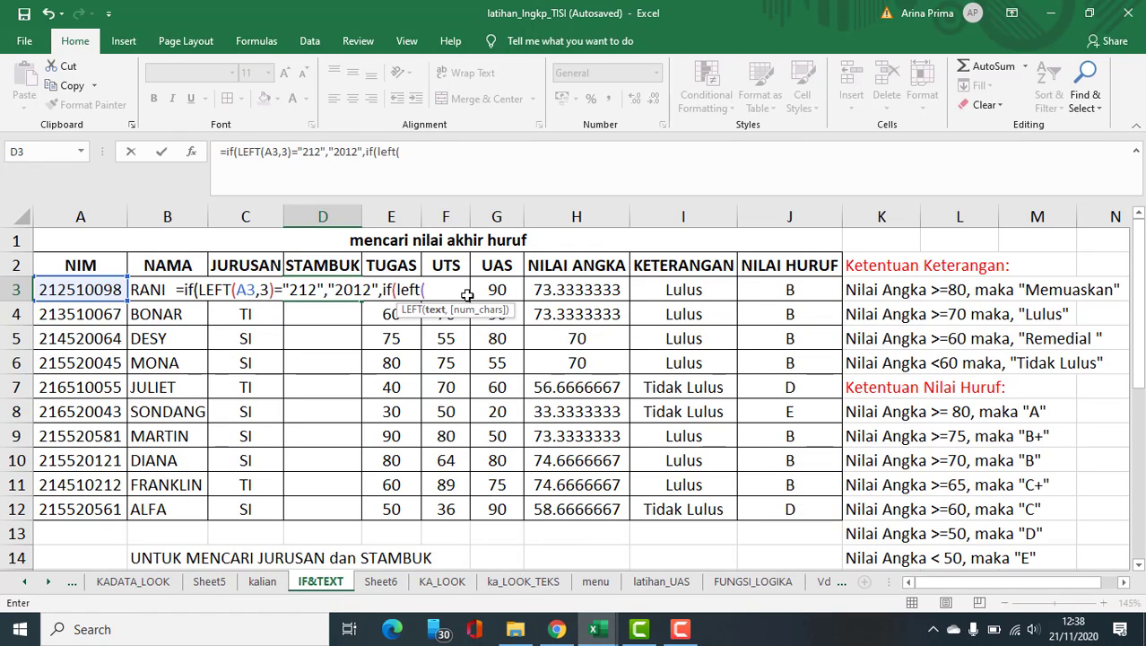
click(90, 287)
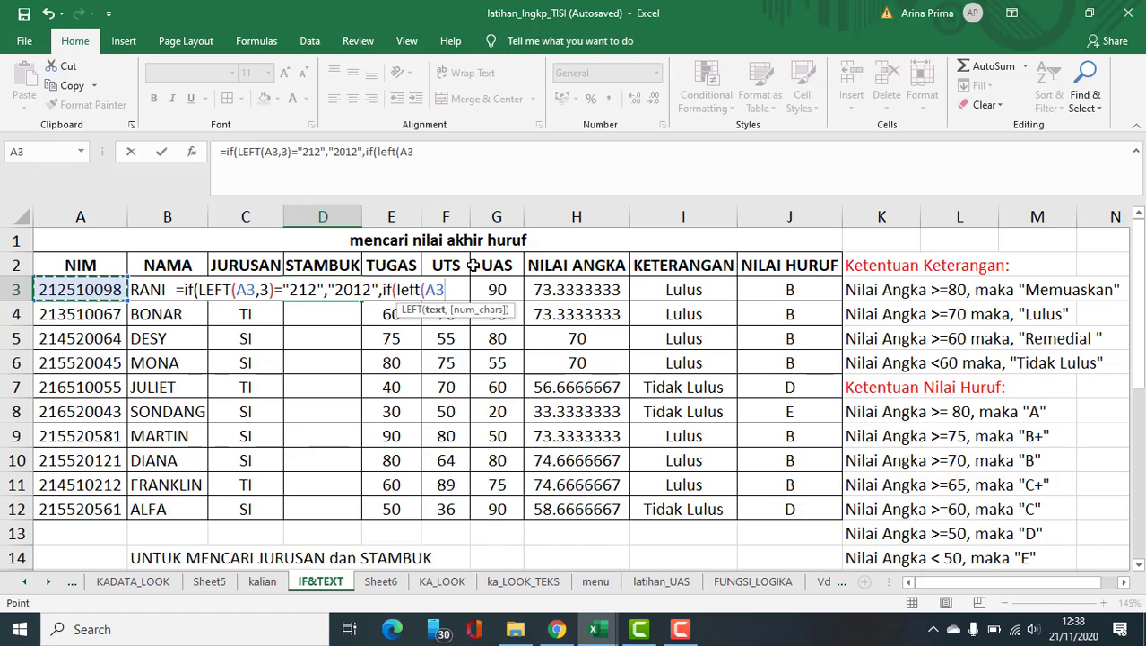
text(,3)
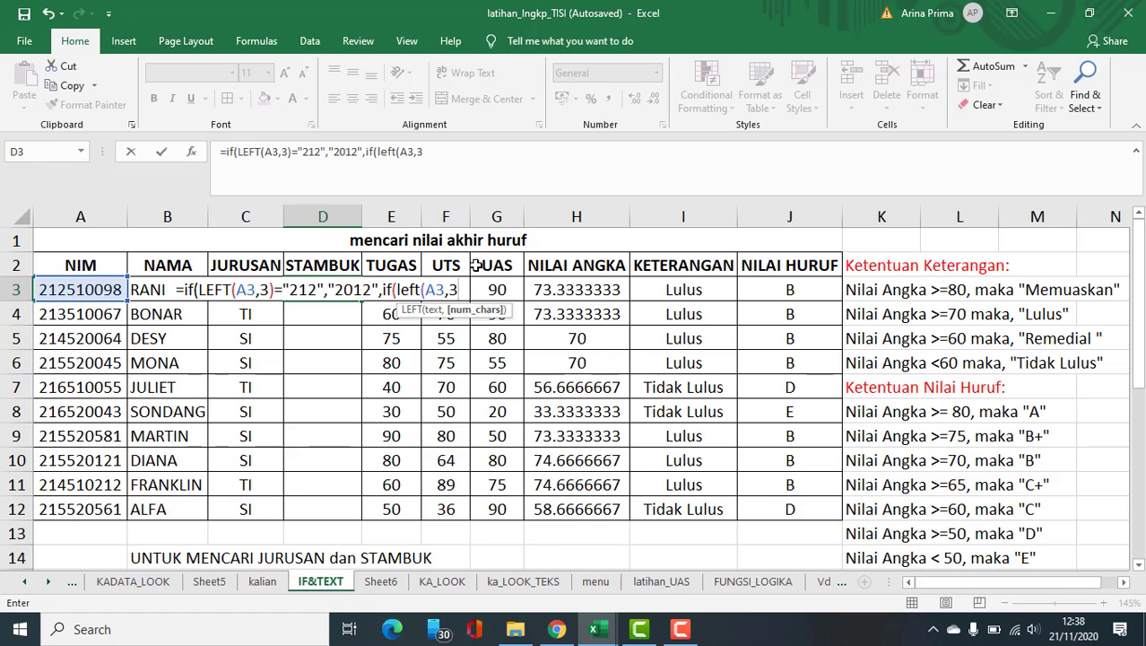
text()=)
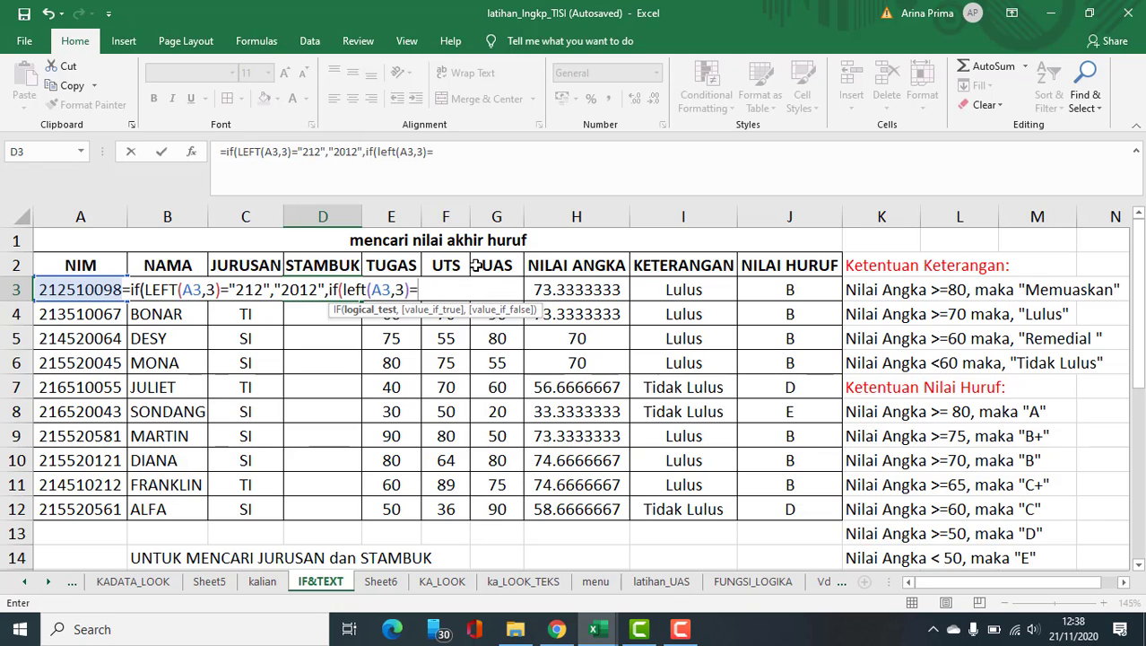
text("213",)
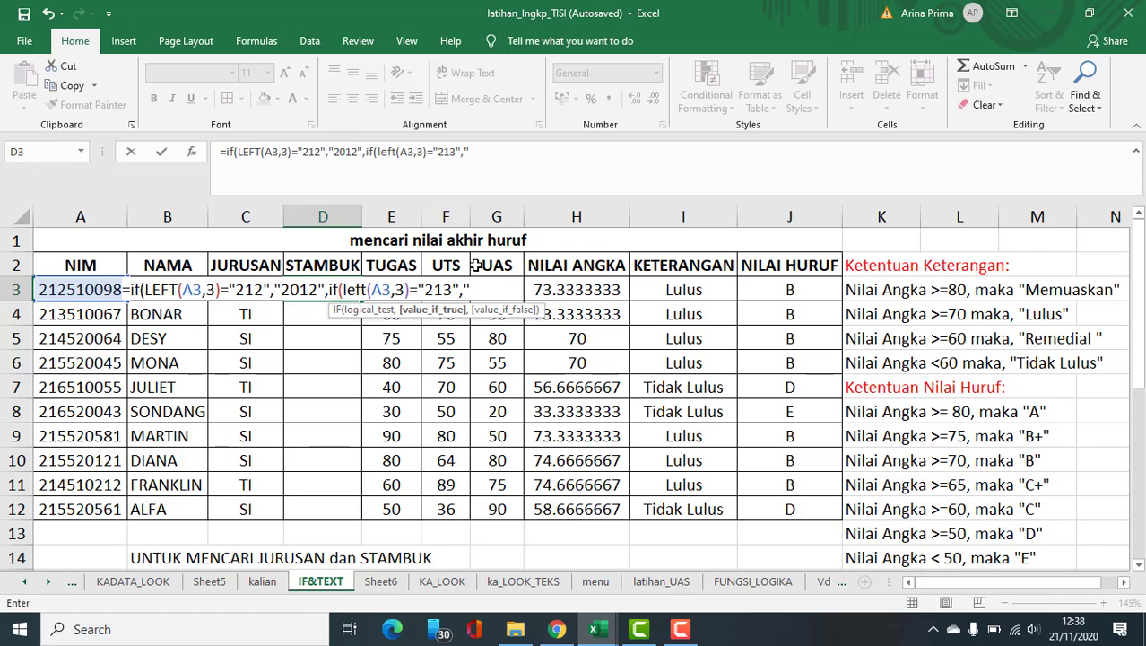
text("2013",if)
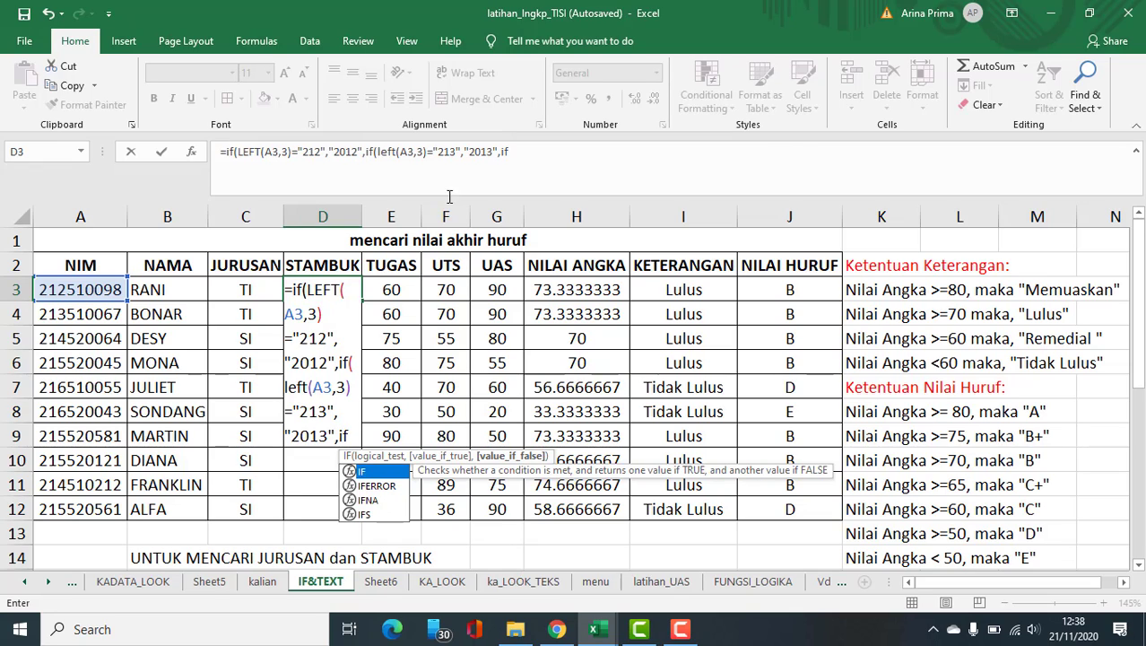
Continue the D3 formula with a third IF that returns "2014" when LEFT(A3,3)="214".
click(536, 151)
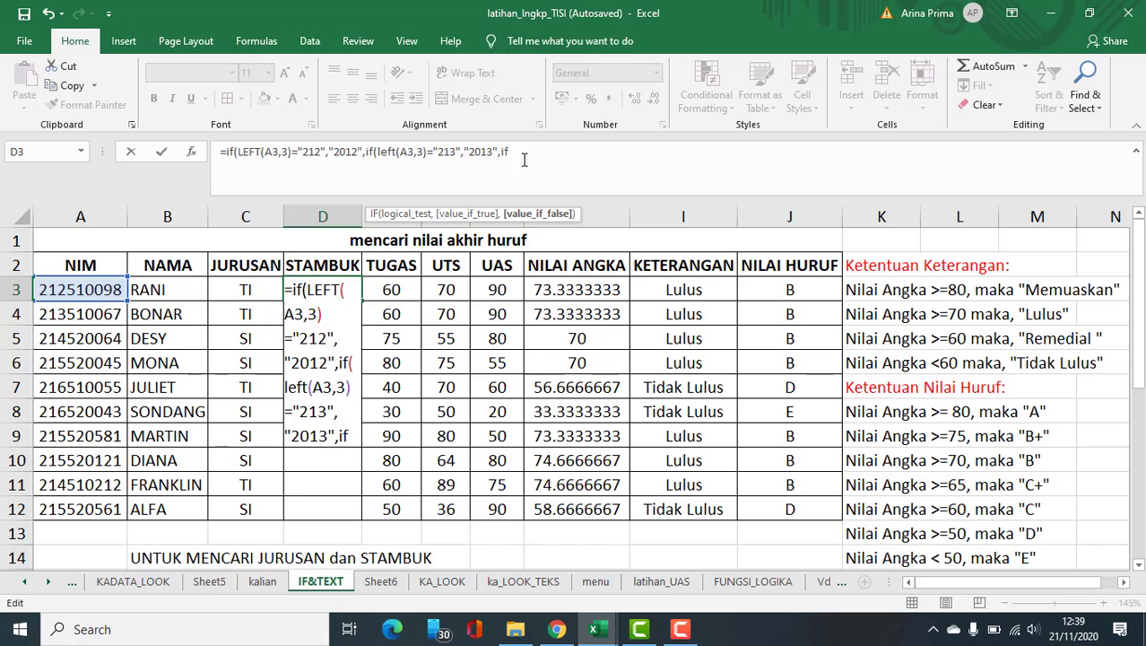
text((left)
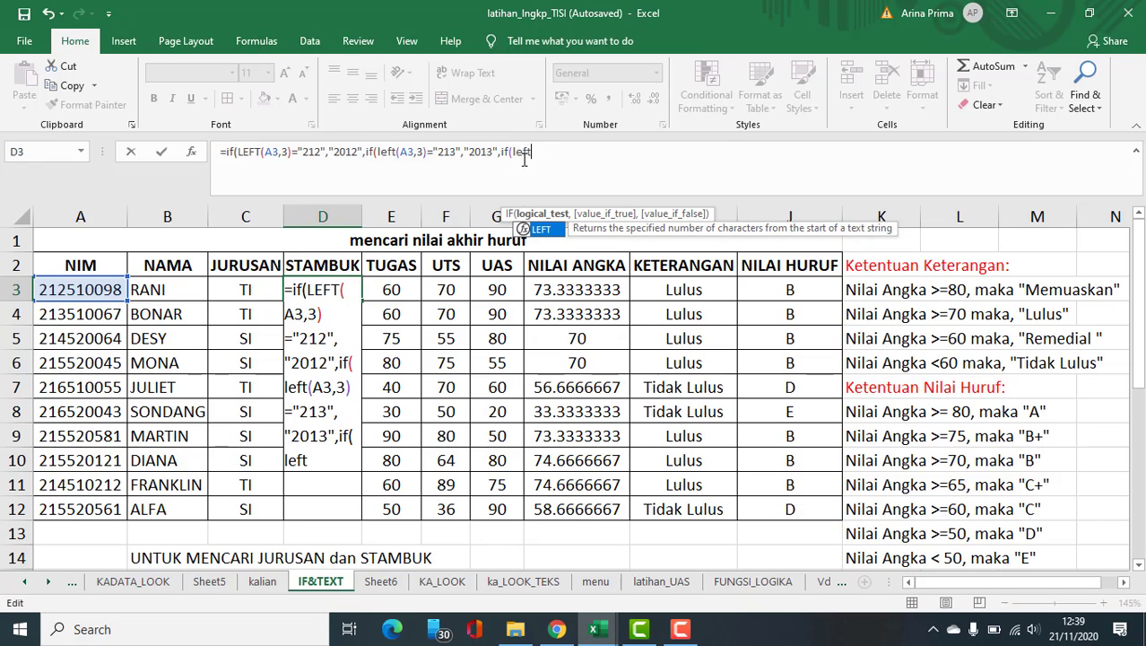
text(()
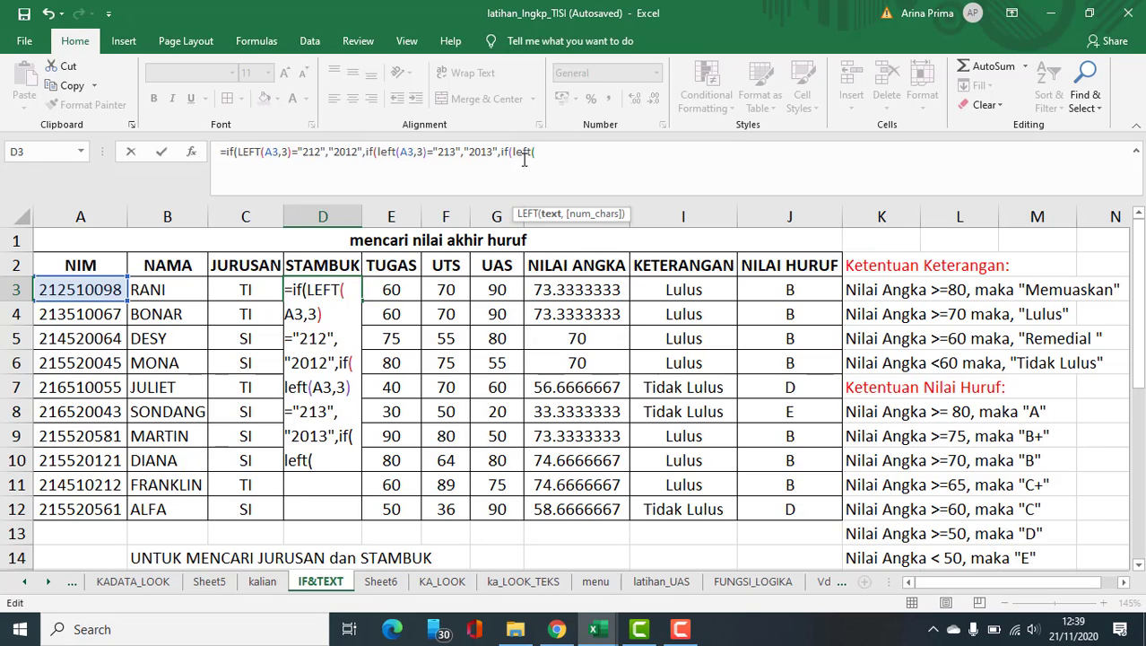
text(a3)
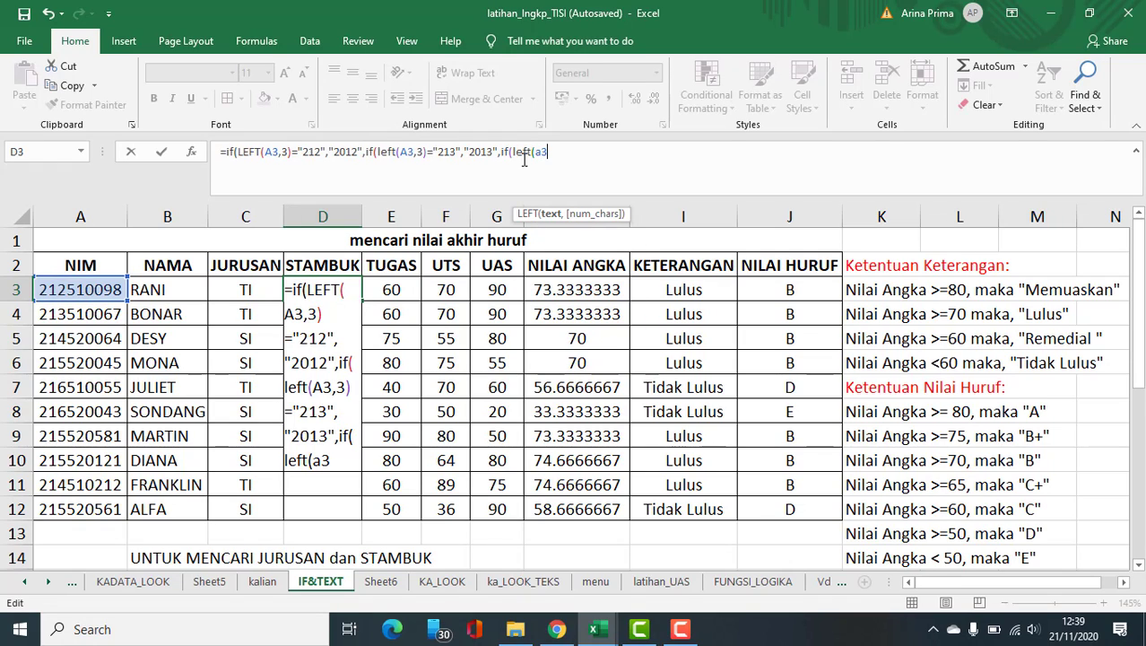
text(,3)
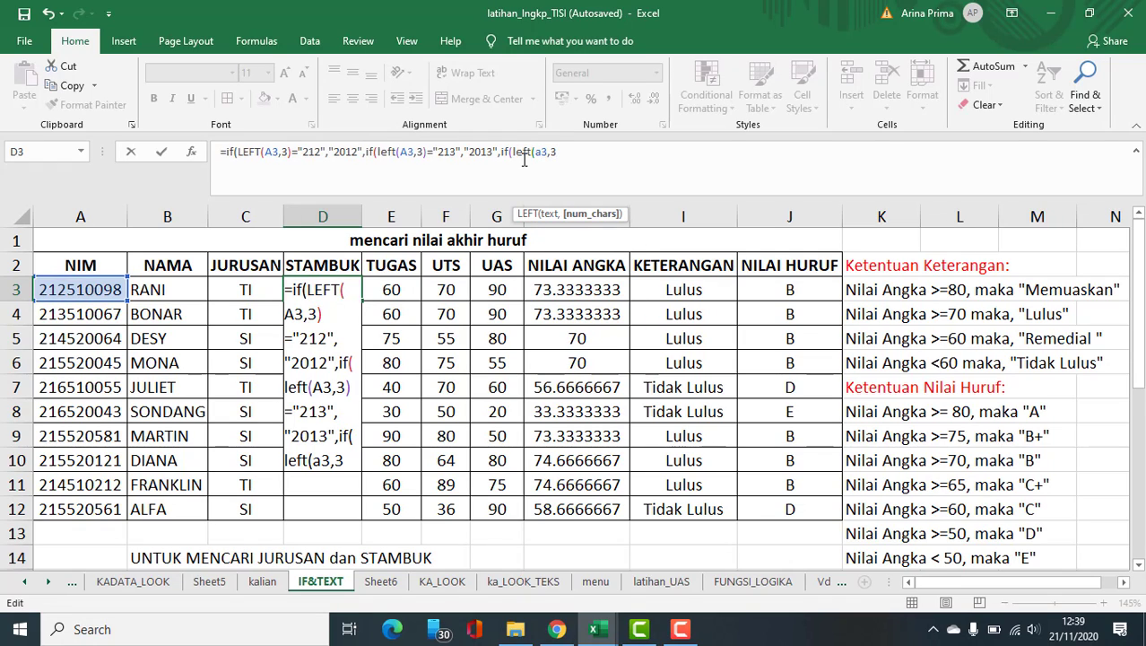
text()="214)
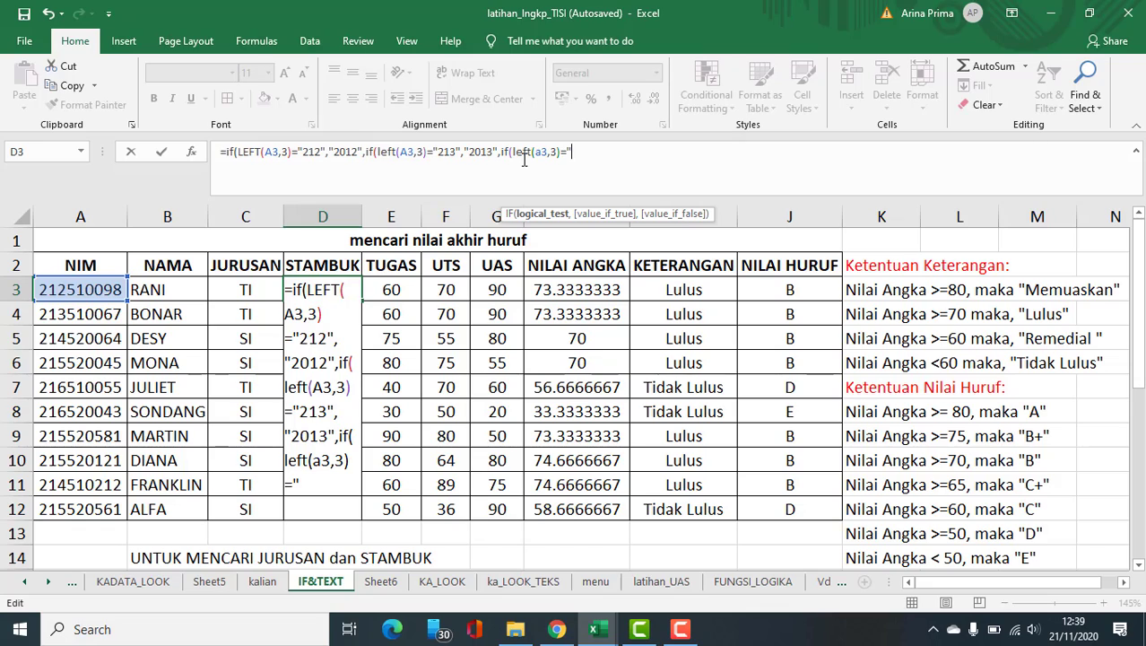
text(","2014)
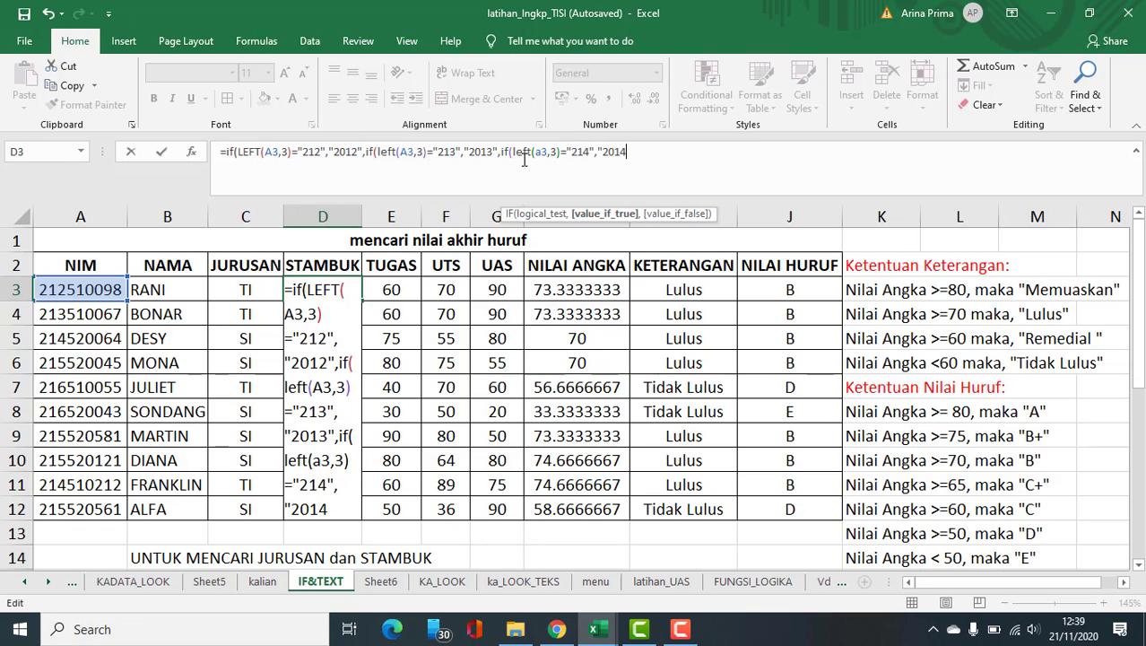
text(",)
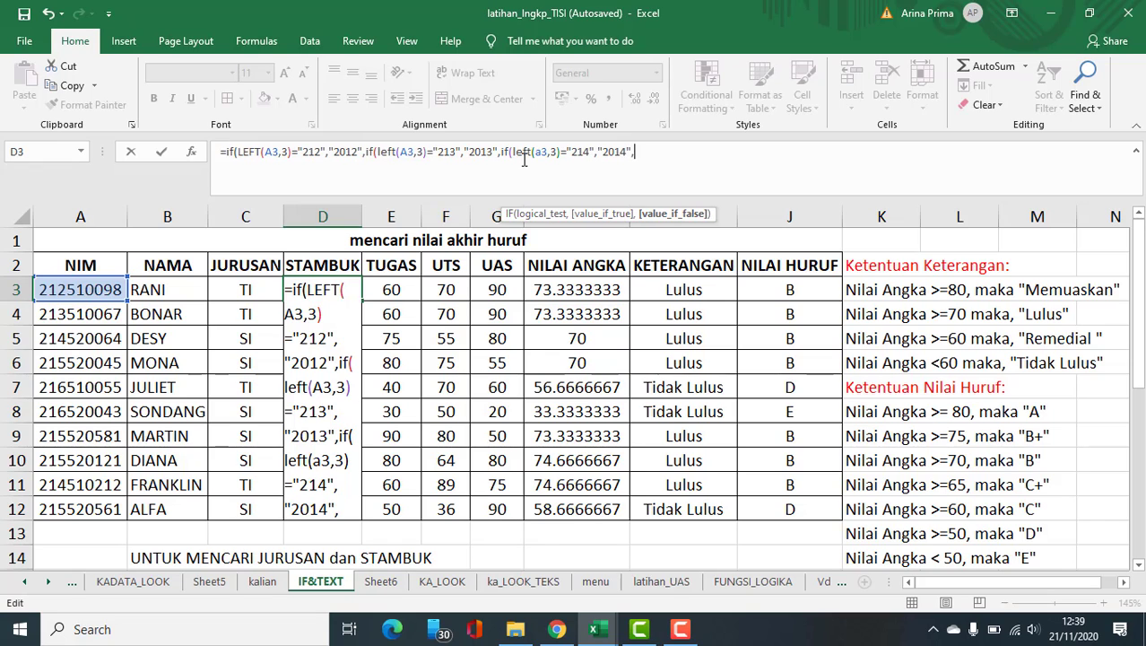
Finish the D3 formula with IF(LEFT(A3,3)="215","2015","2016"), close all four nested IFs and enter it.
text(if(left)
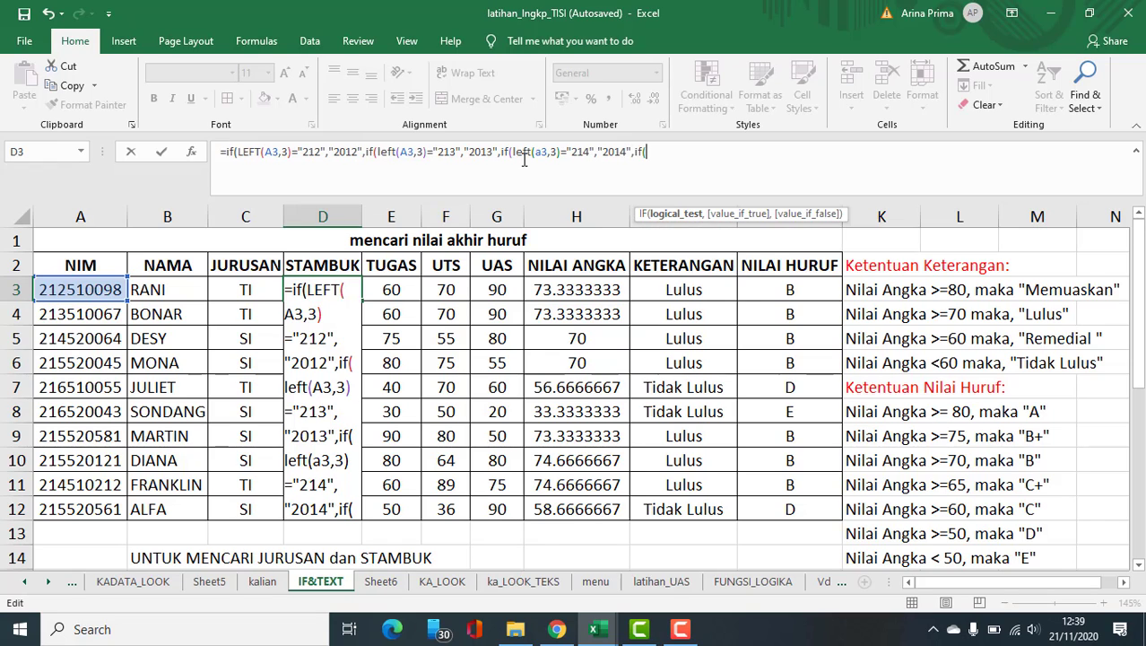
text((a3)
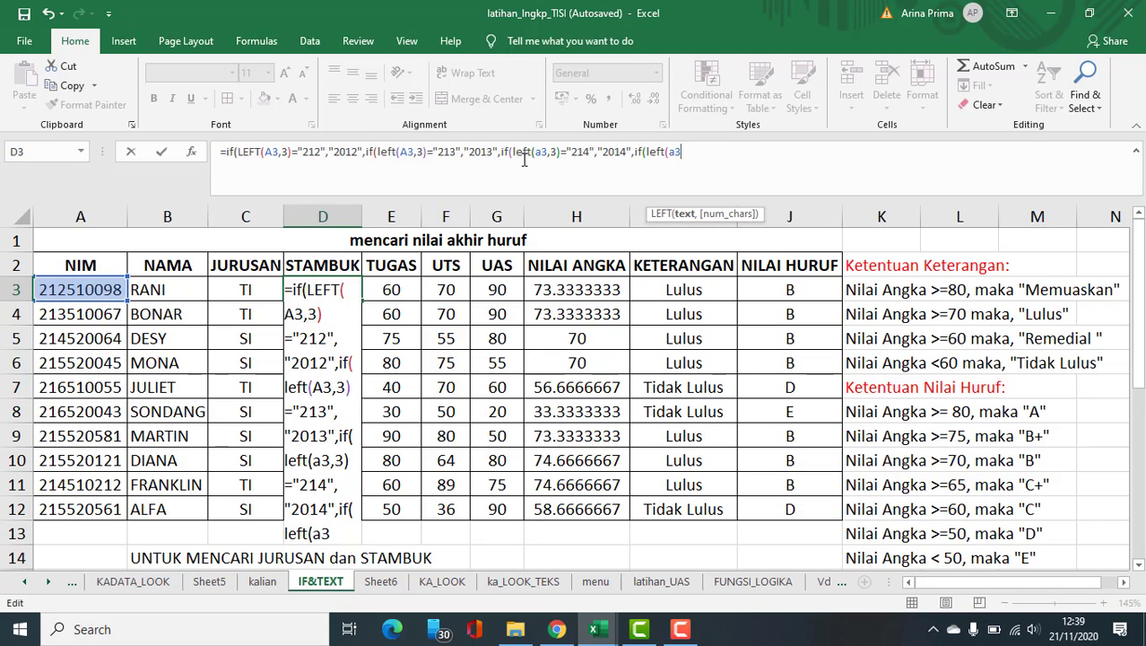
text(,3))
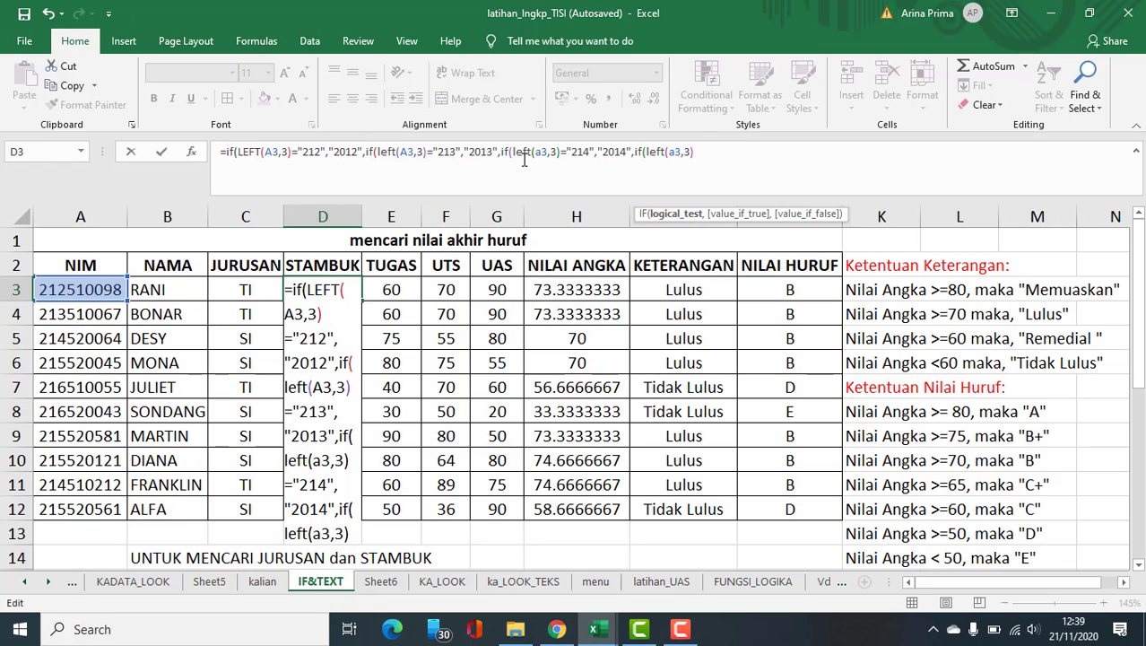
text(="215)
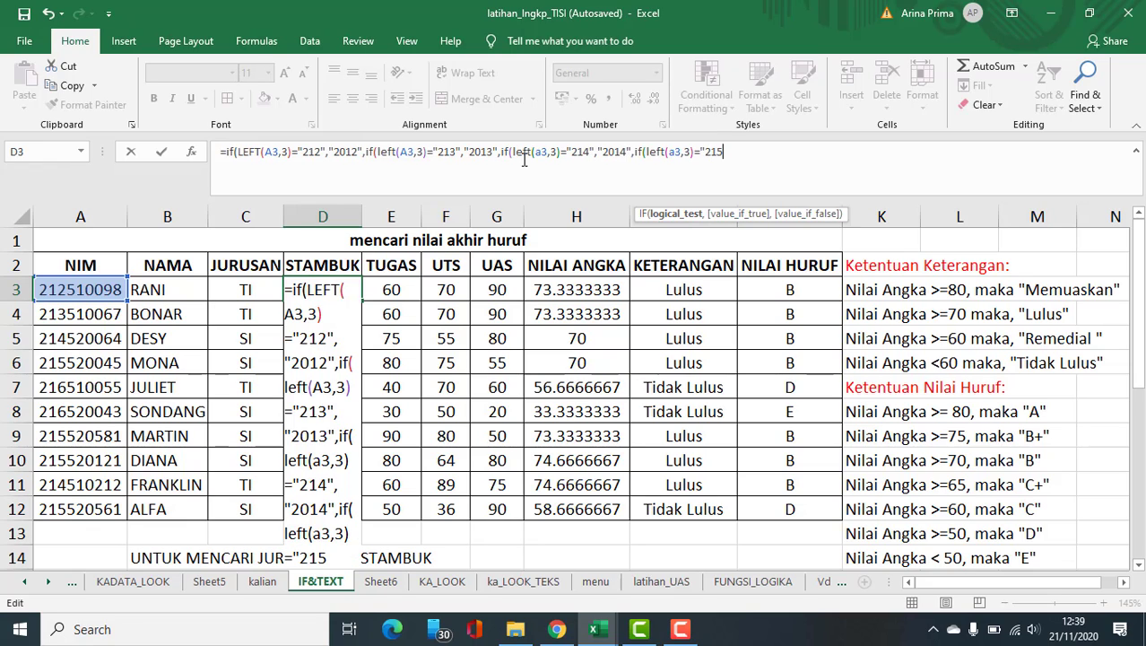
text(","201)
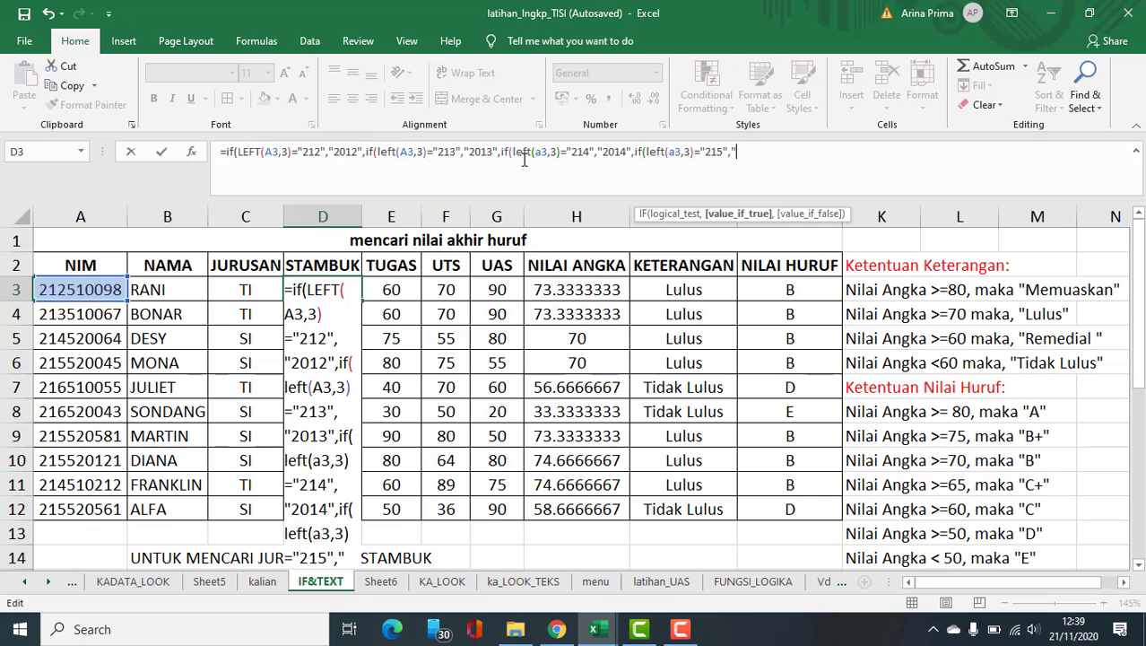
text(5")
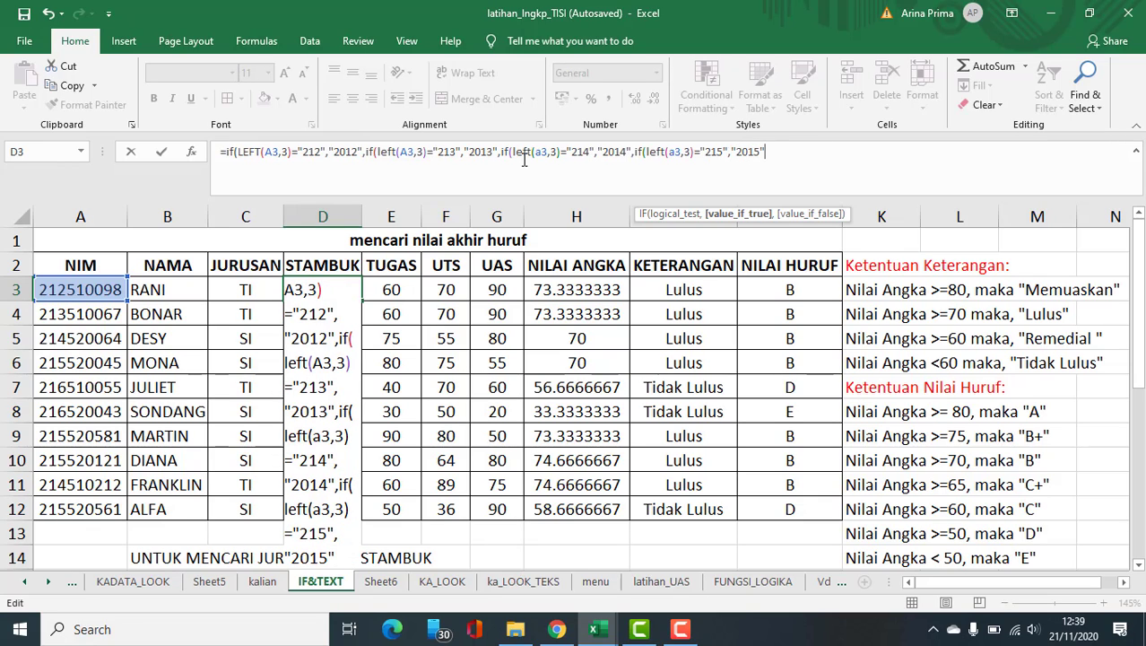
text(,")
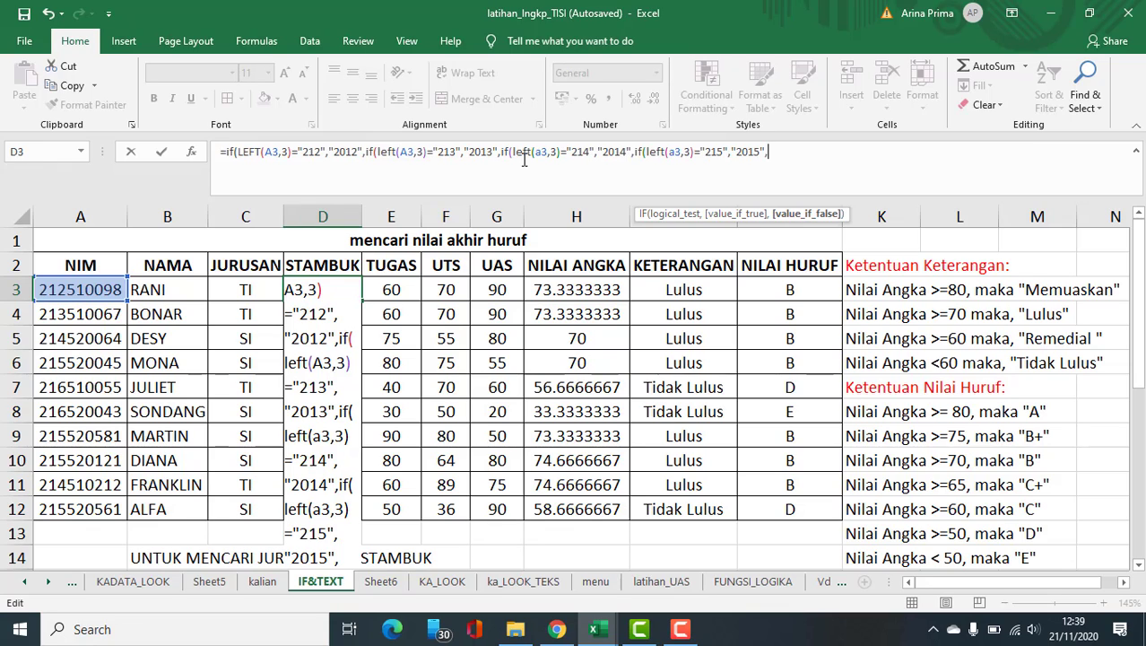
text(201)
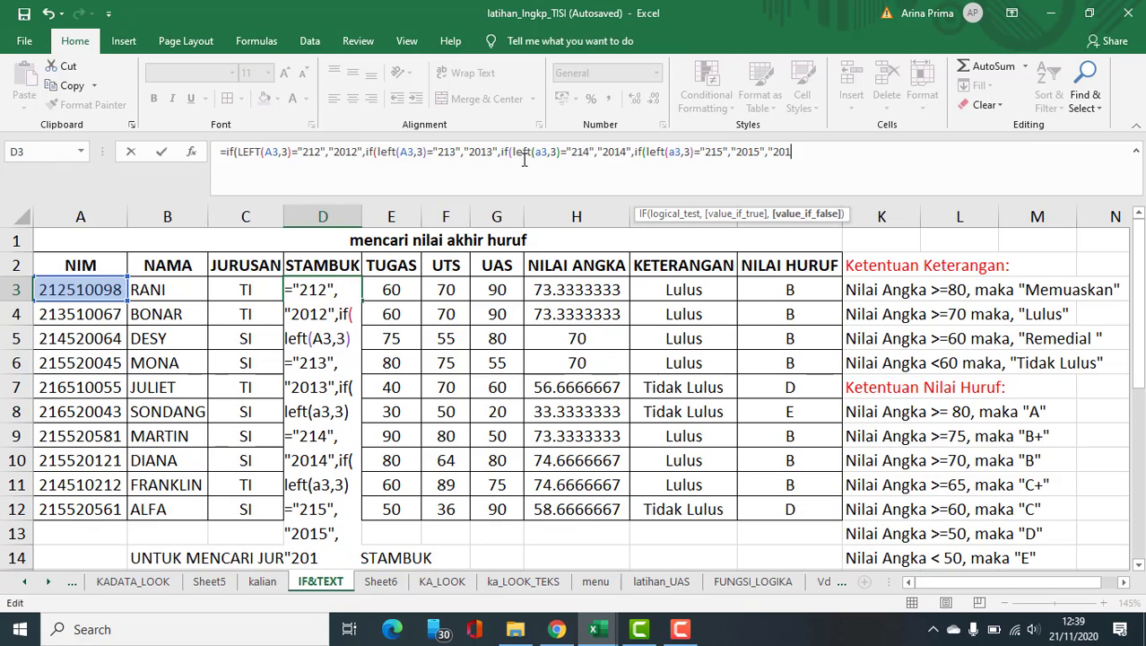
text(6")))))
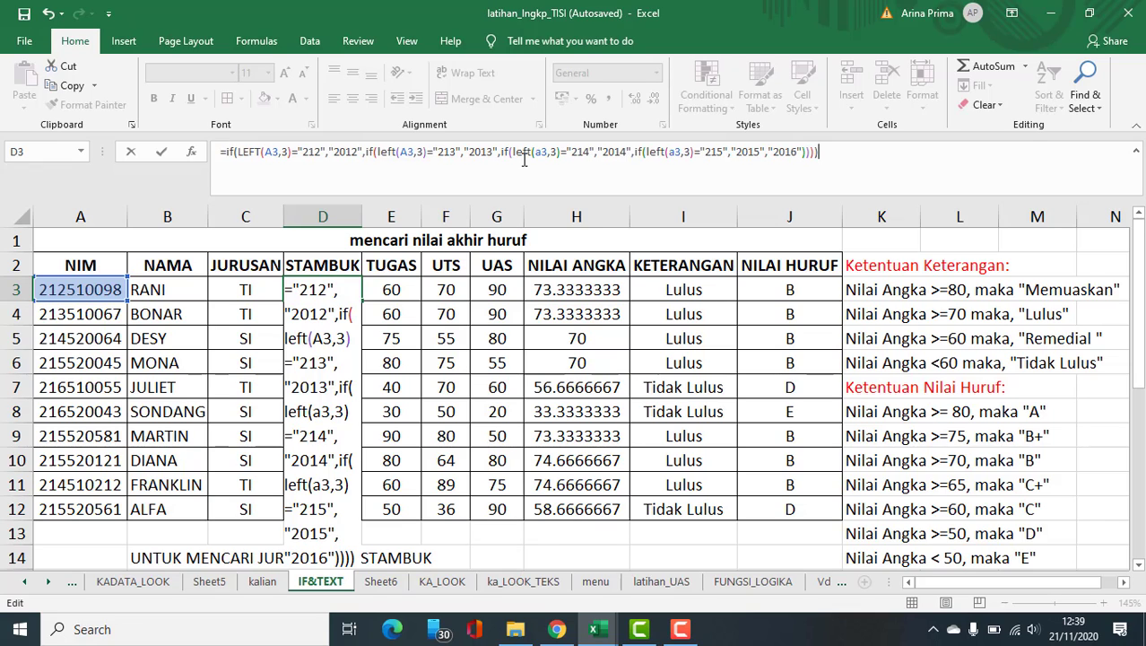
key(Return)
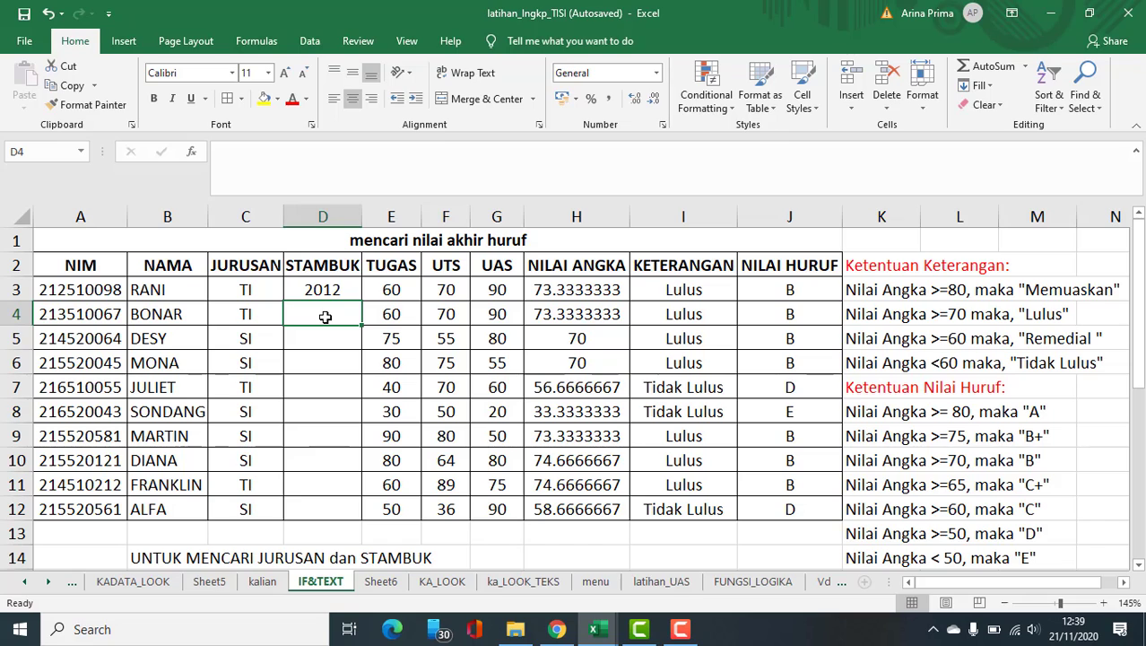
Start the STAMBUK formula in D4 with =IF(LEFT(A4,3)="212","2012", leaving the false value open.
text(=if)
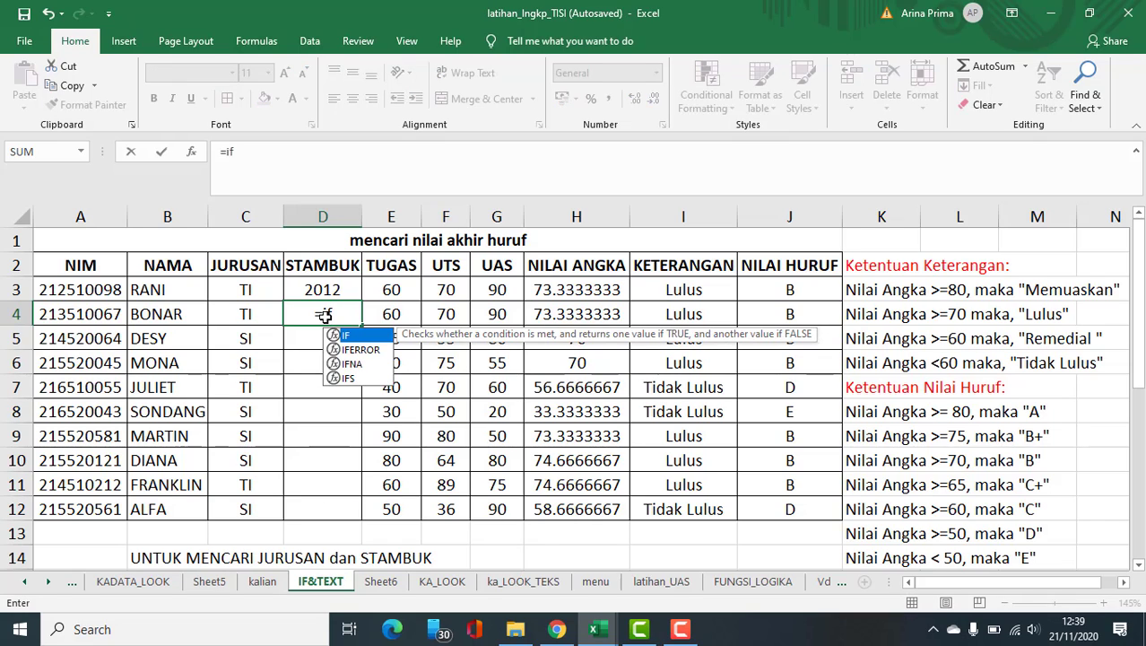
text())
key(BackSpace)
text(()
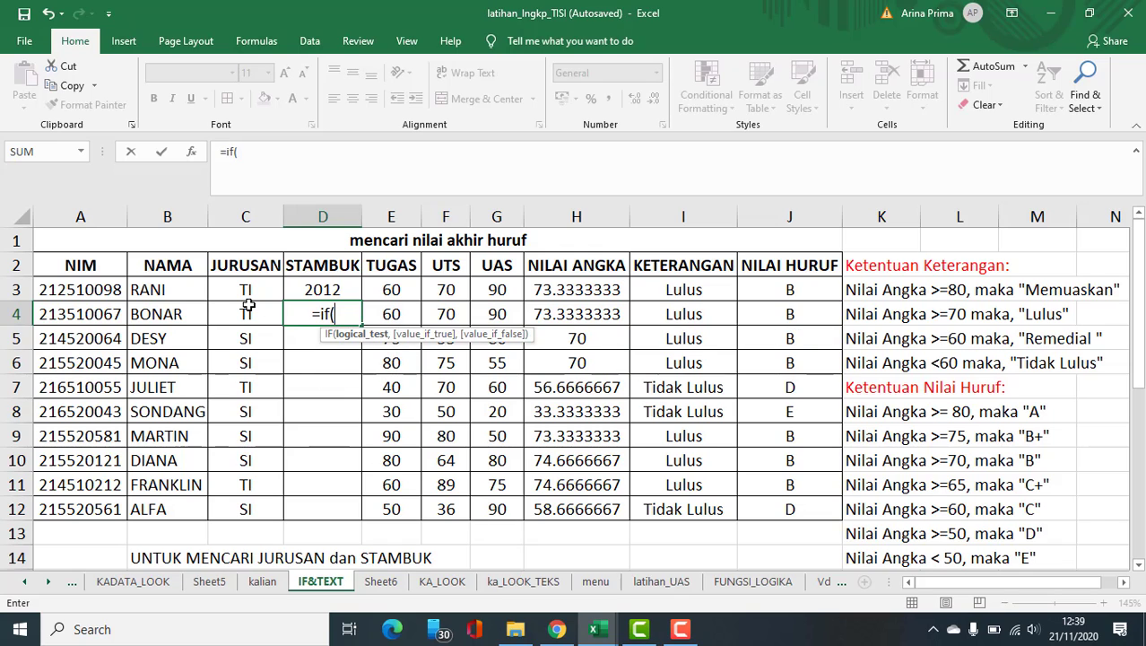
text(lef)
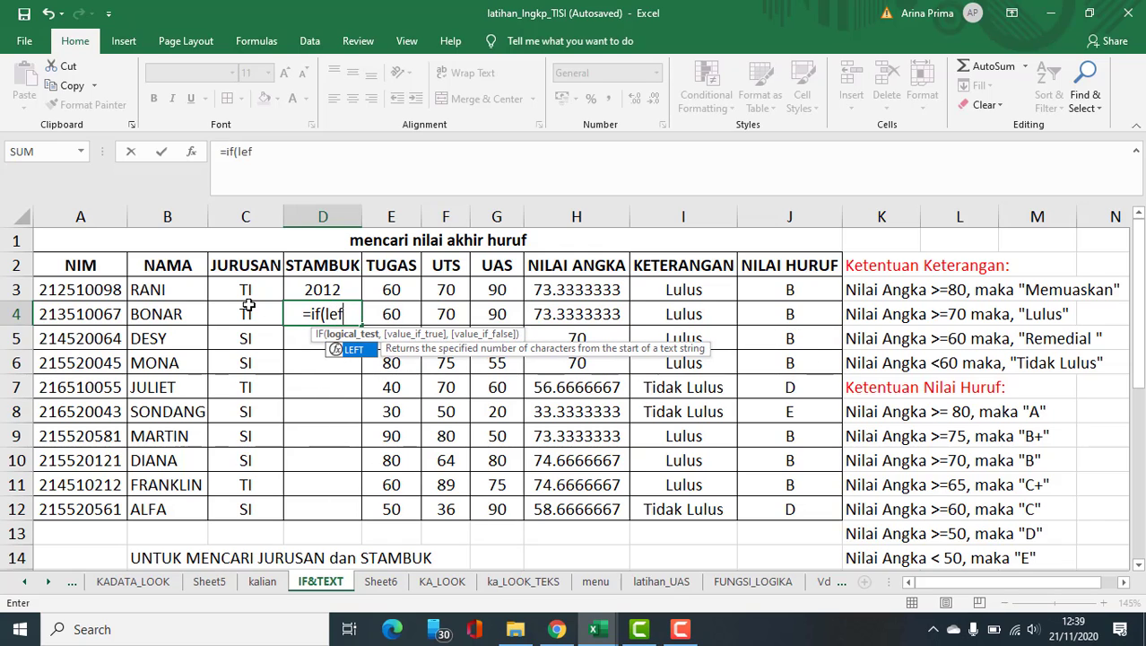
text(t()
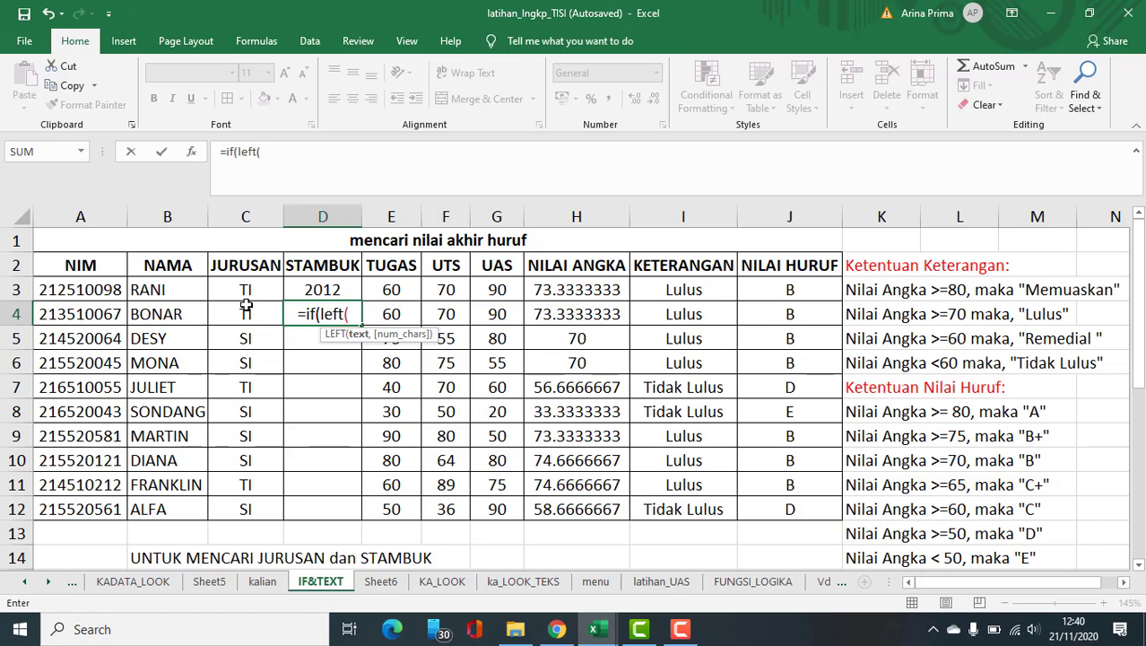
click(81, 315)
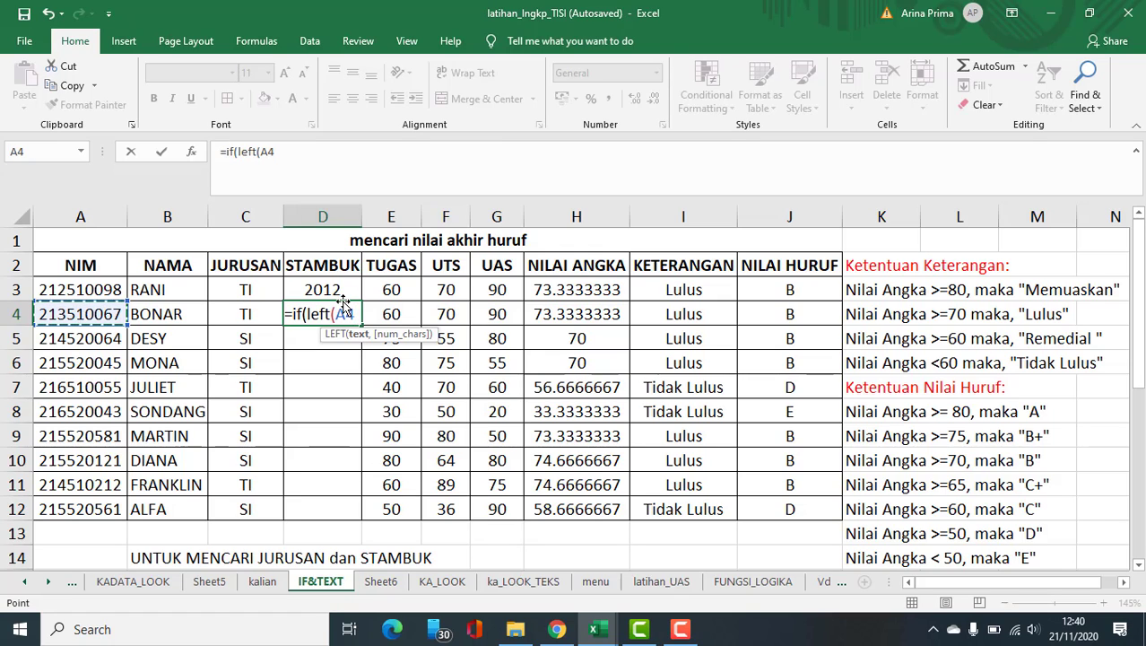
text(,3)
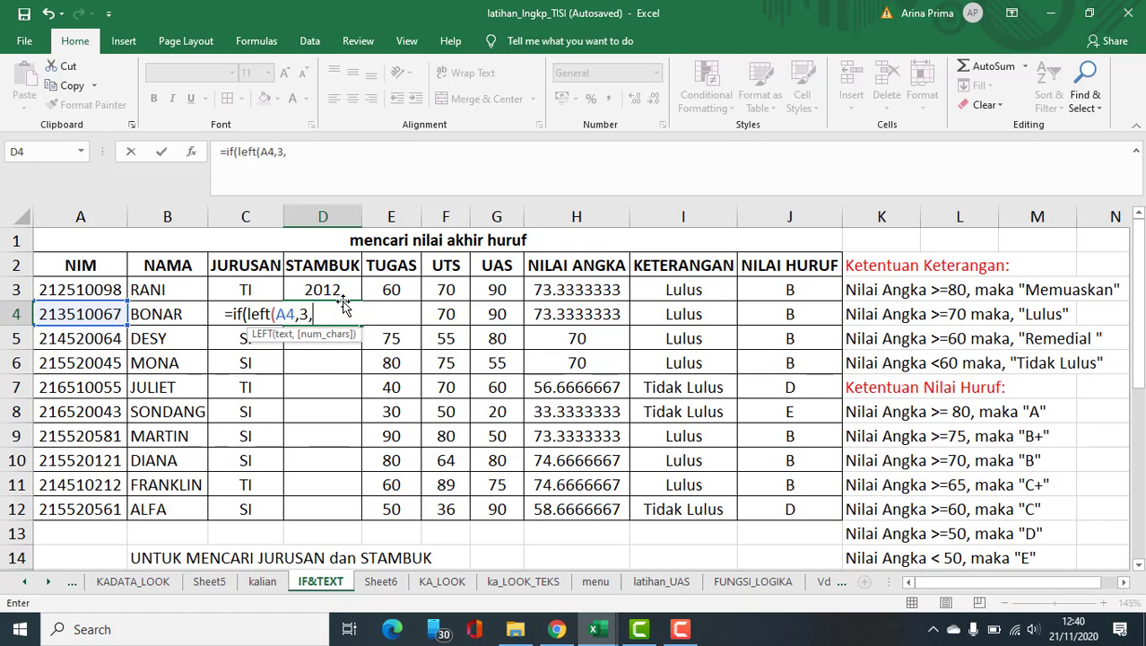
text())
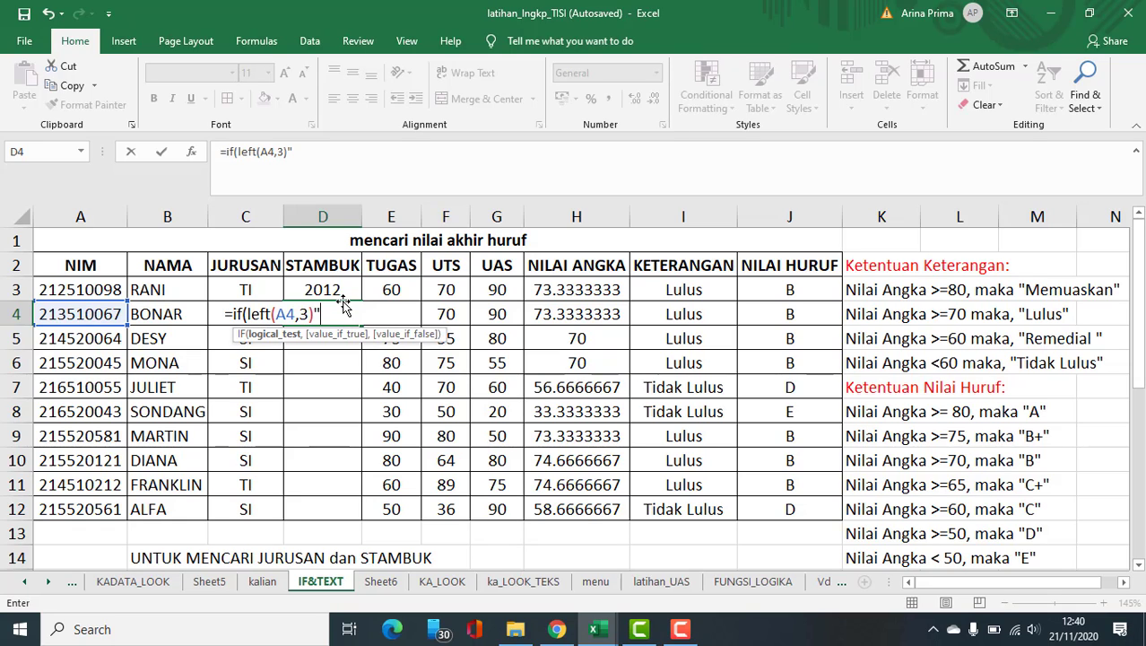
text(="212","2012)
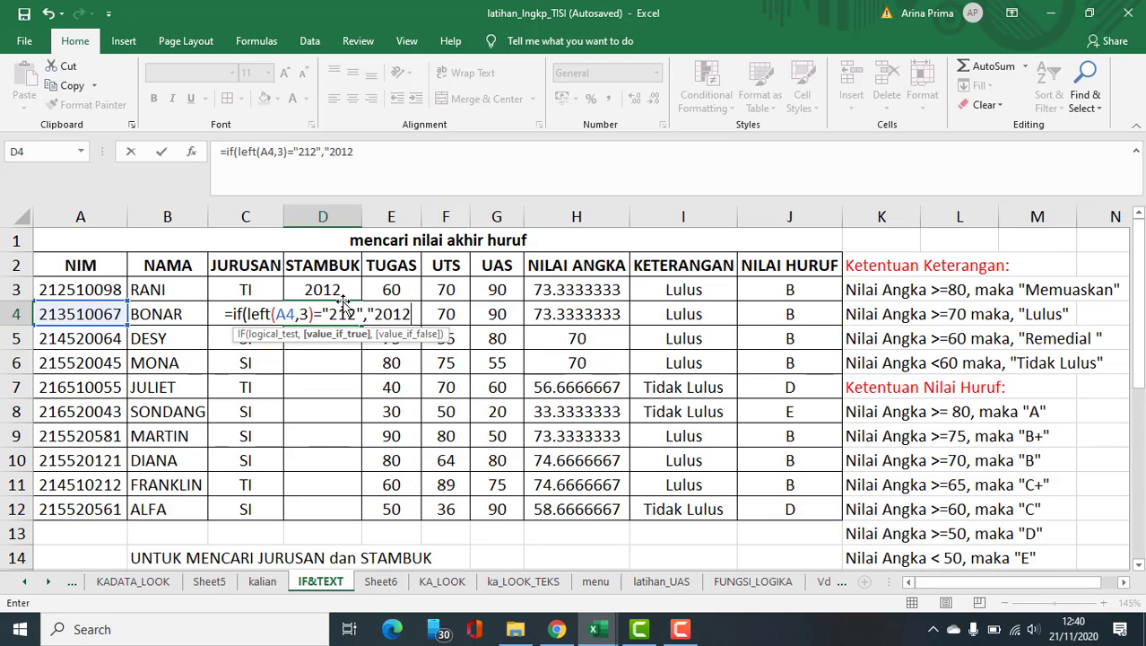
text(",)
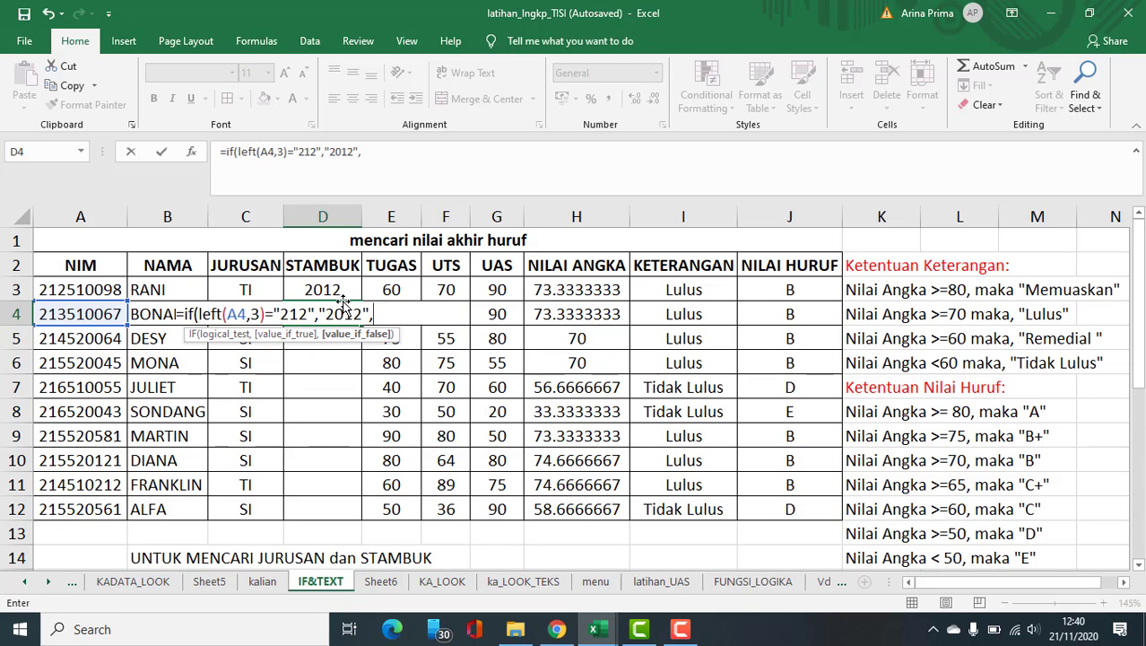
Nest a second IF in the D4 formula that returns "2013" when LEFT(A4,3) equals "213".
text(if()
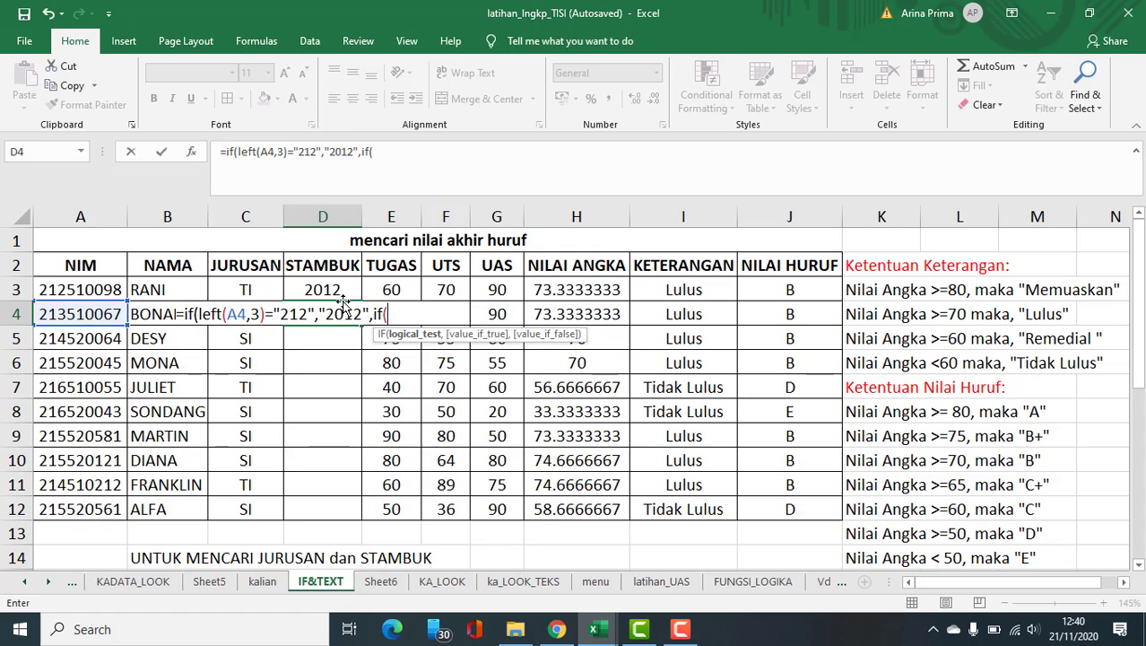
text(left()
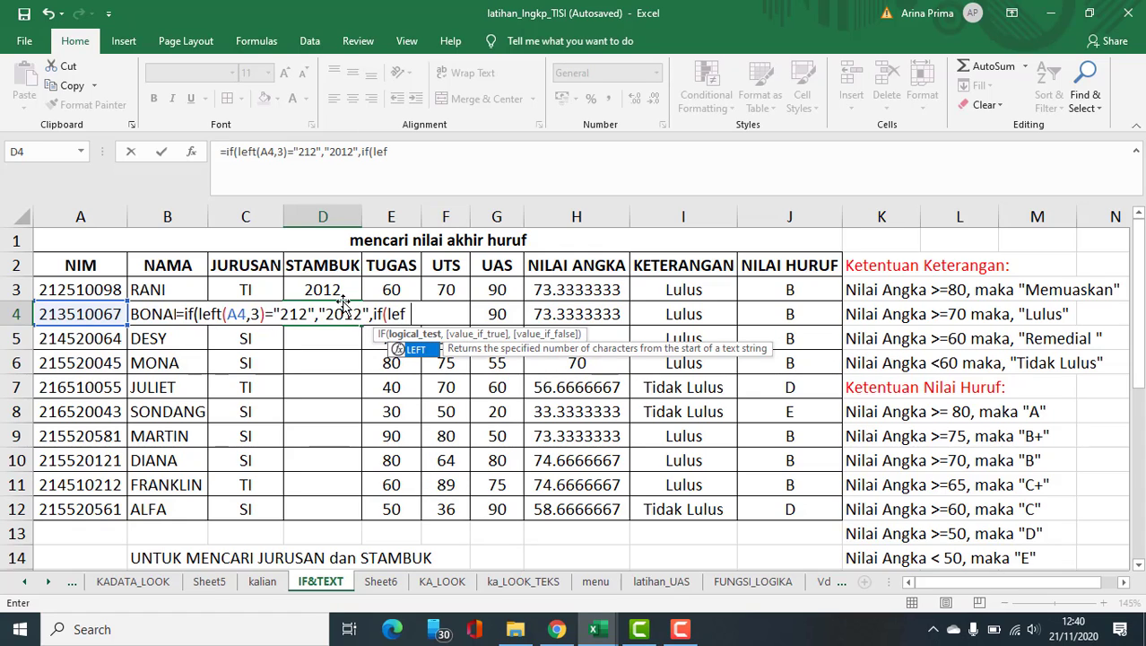
text(a4)
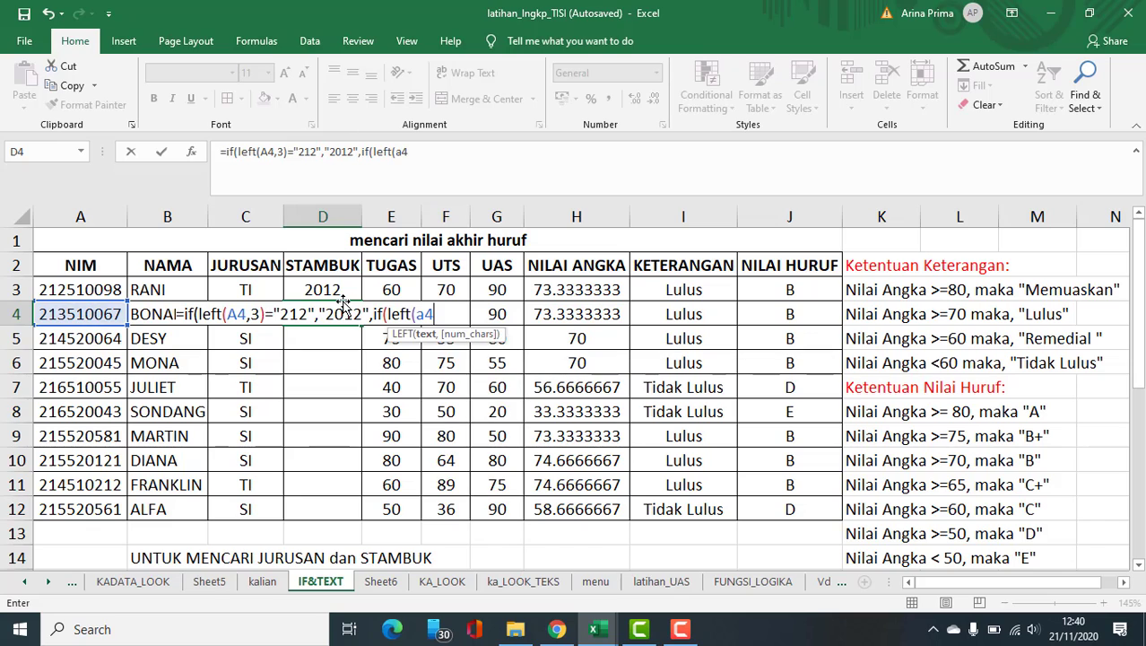
text(,3))
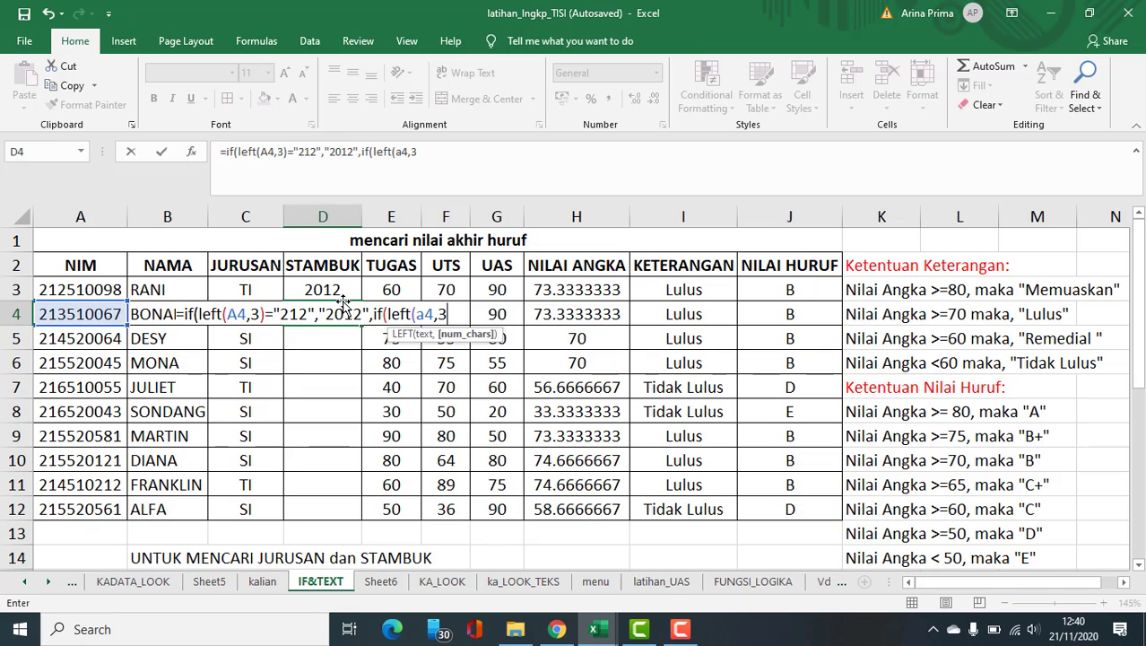
text(="2)
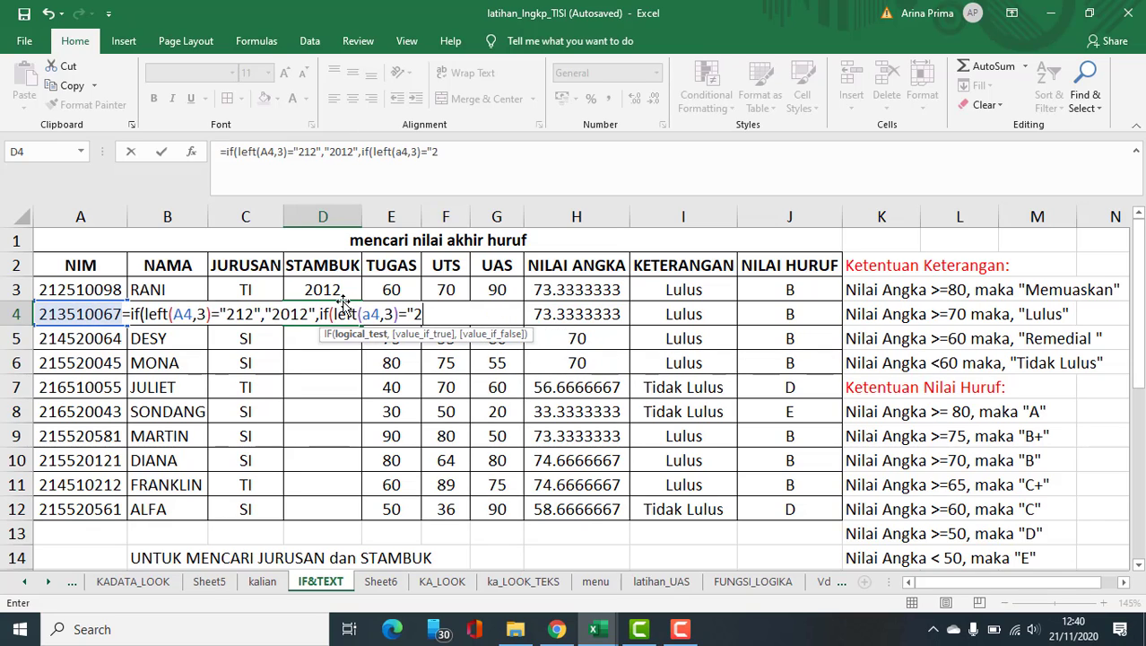
text(13","@)
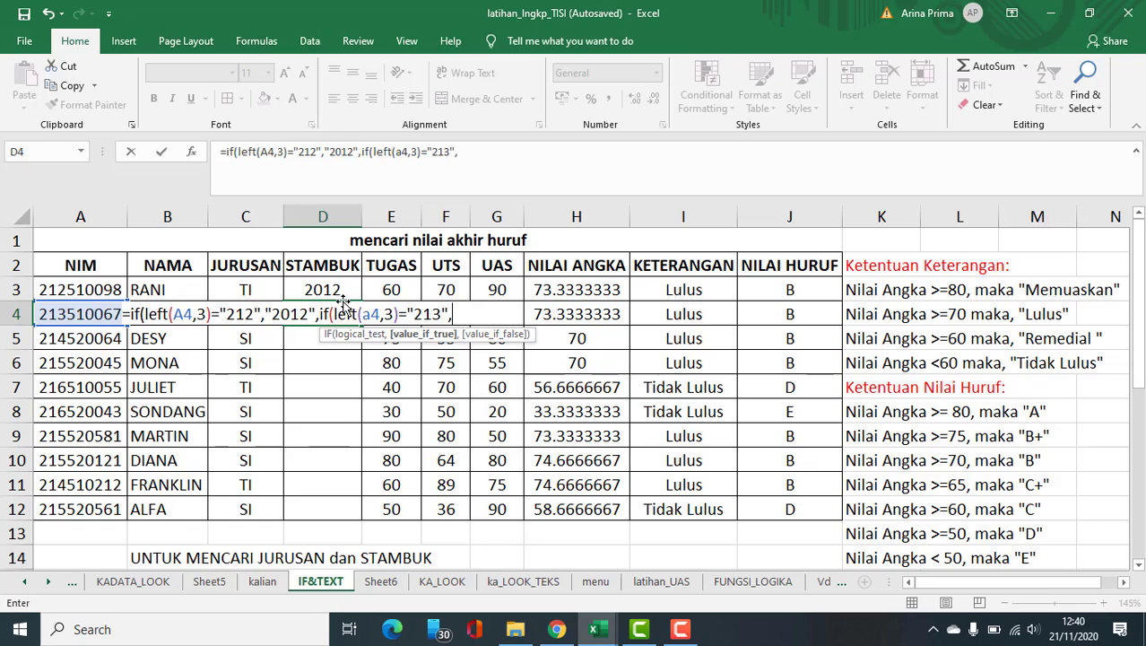
key(BackSpace)
text(2013",i)
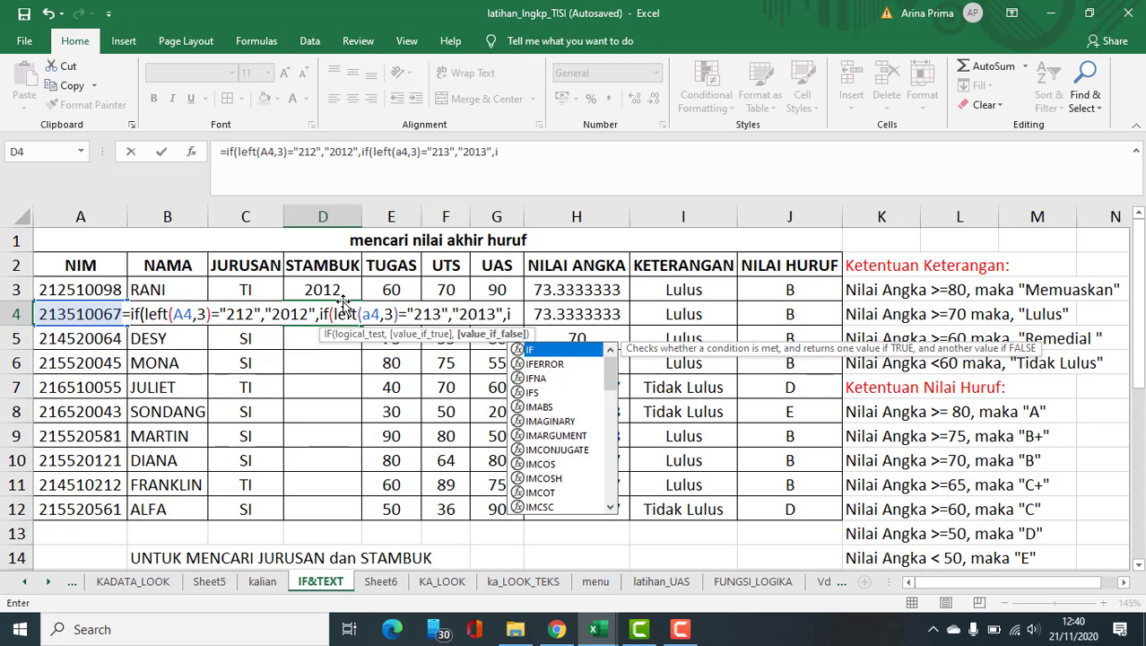
Continue the D4 formula with a third IF that returns "2014" when LEFT(A4,3)="214".
text(f(l)
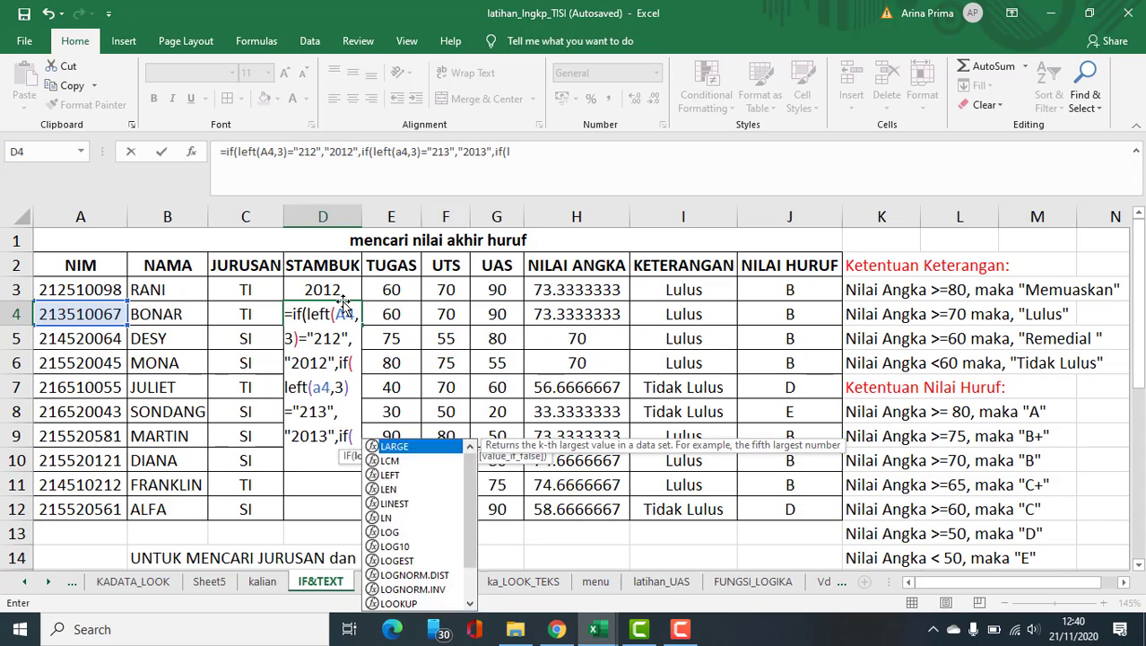
text(eft()
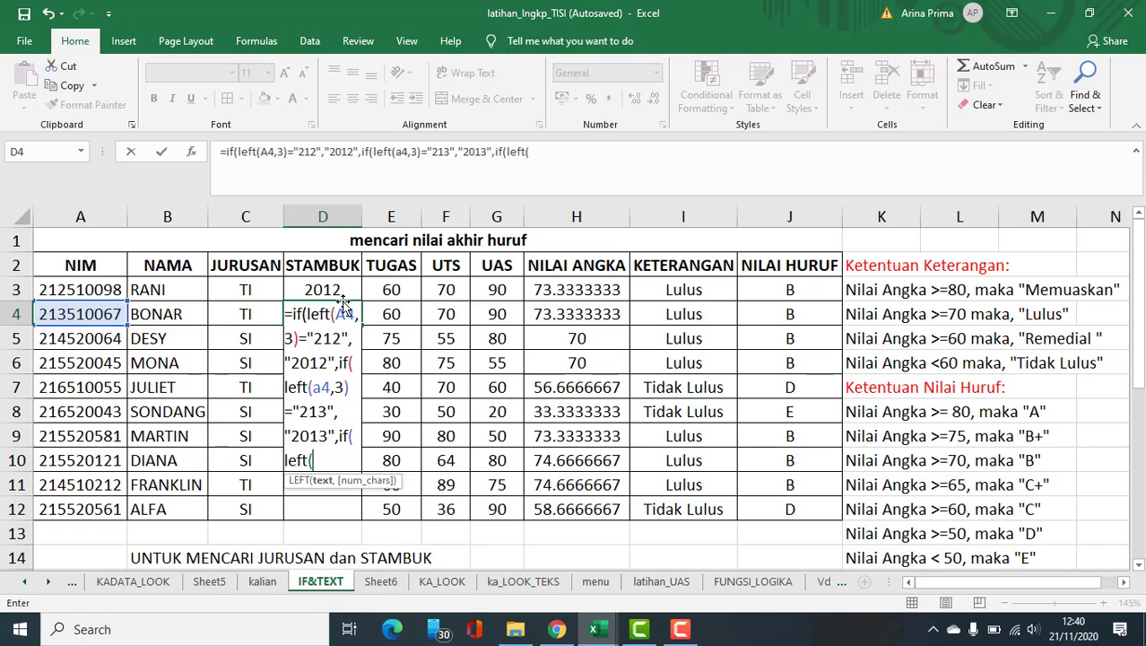
text(a)
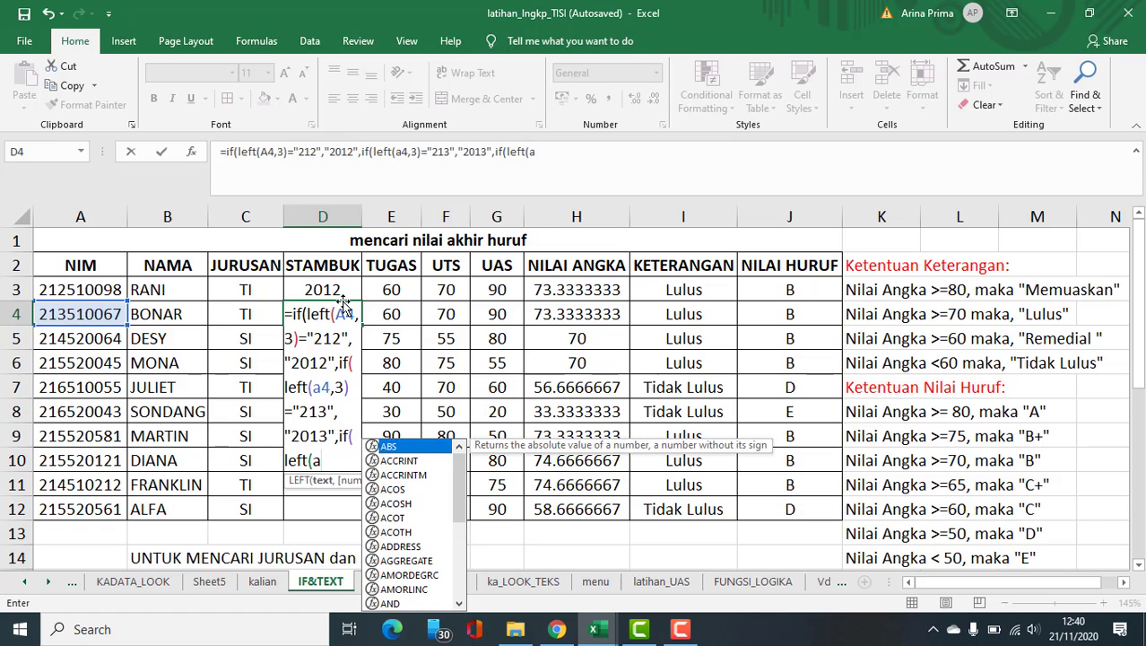
text(4,3)
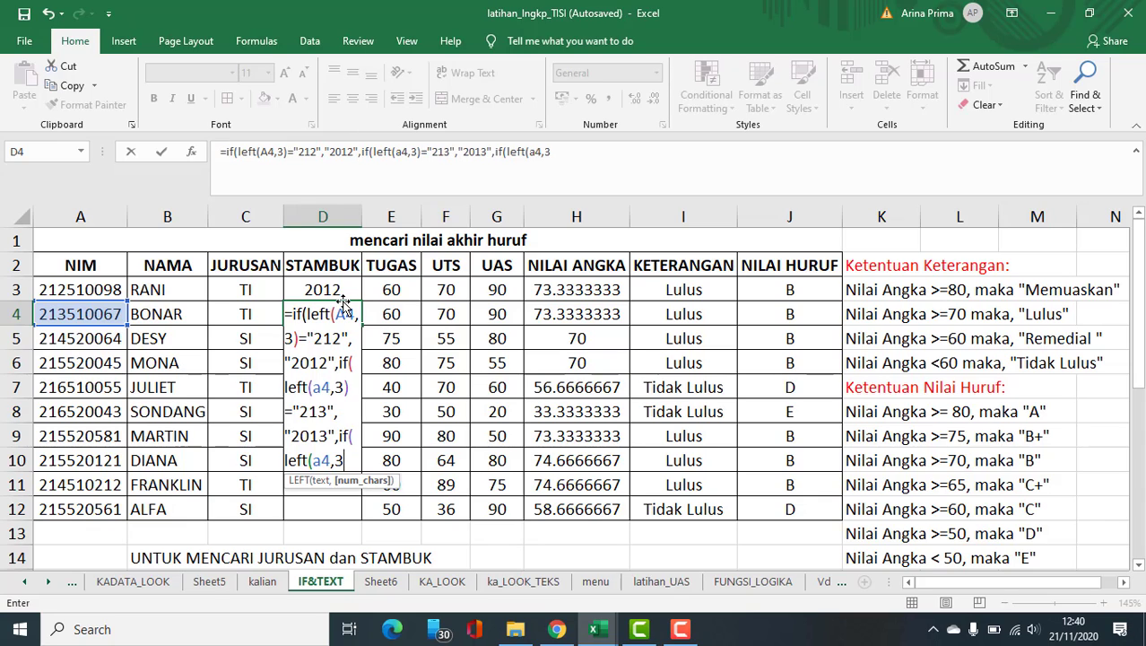
text()=")
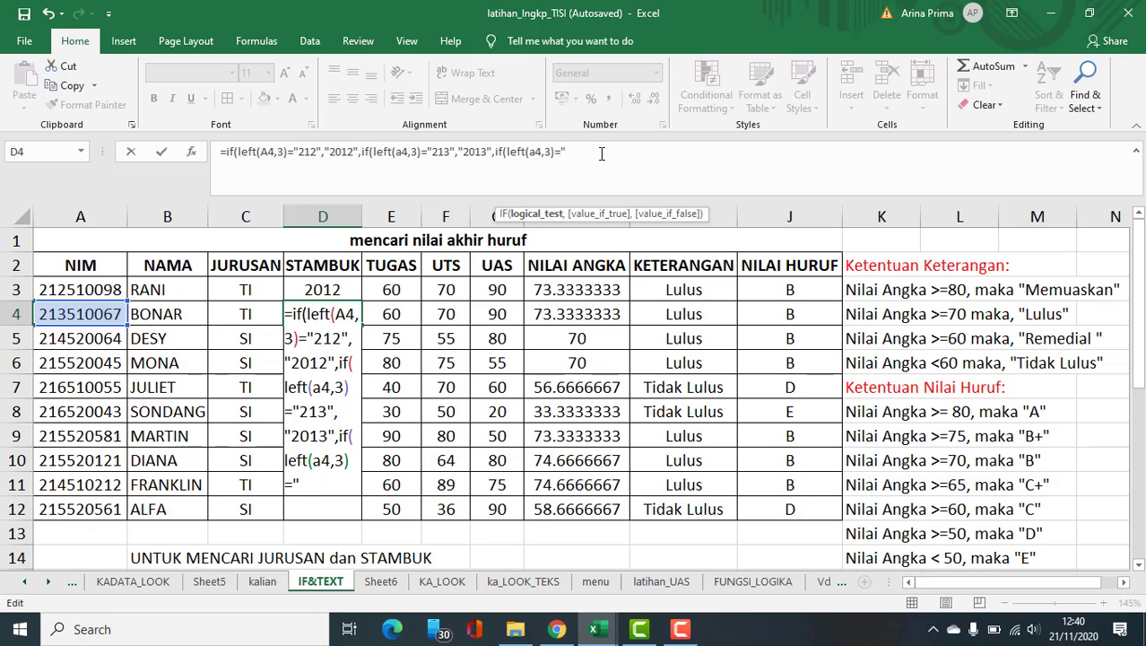
text(214",")
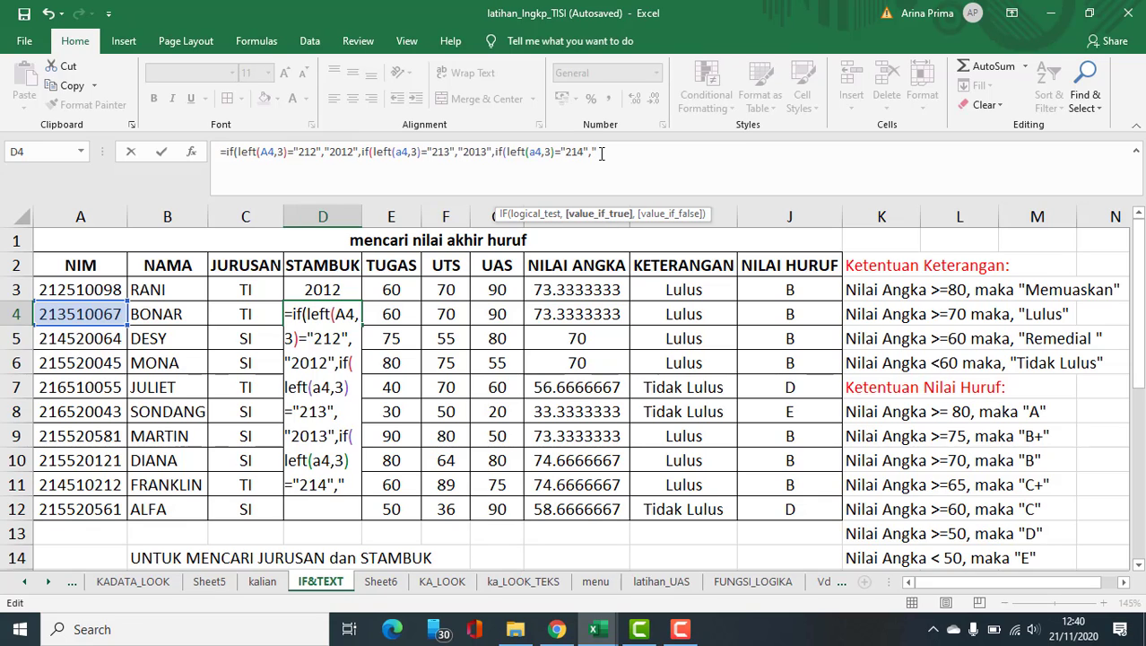
text(2014",)
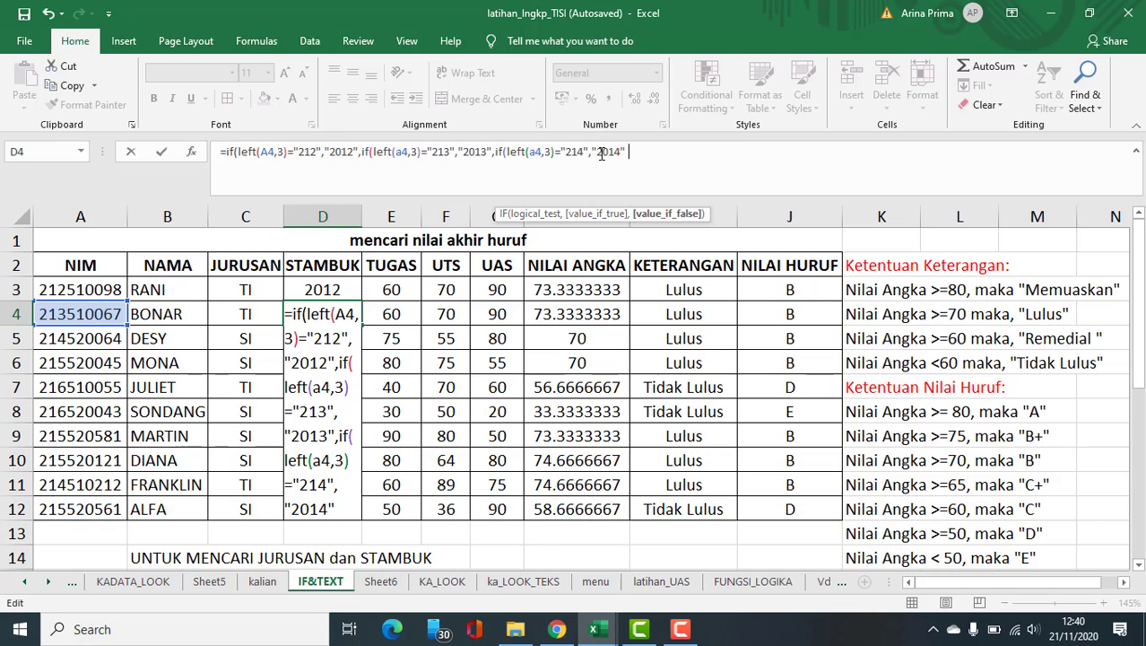
Finish the D4 formula with IF(LEFT(A4,3)="215","2015","2016"), close all four nested IFs and enter it.
text(if)
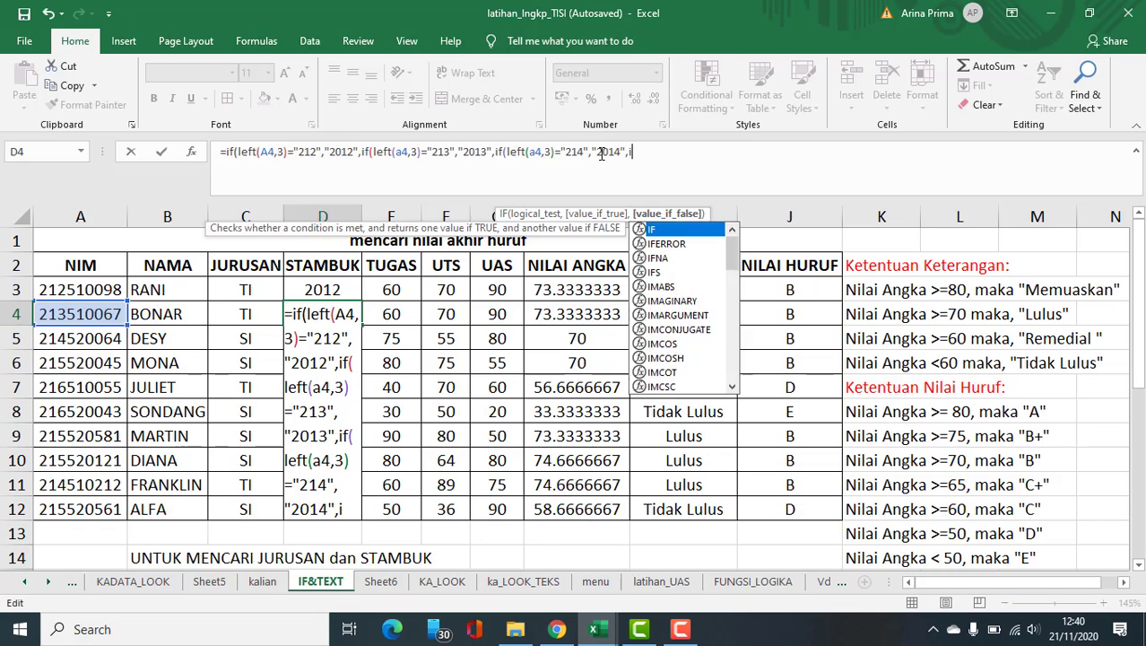
text(()
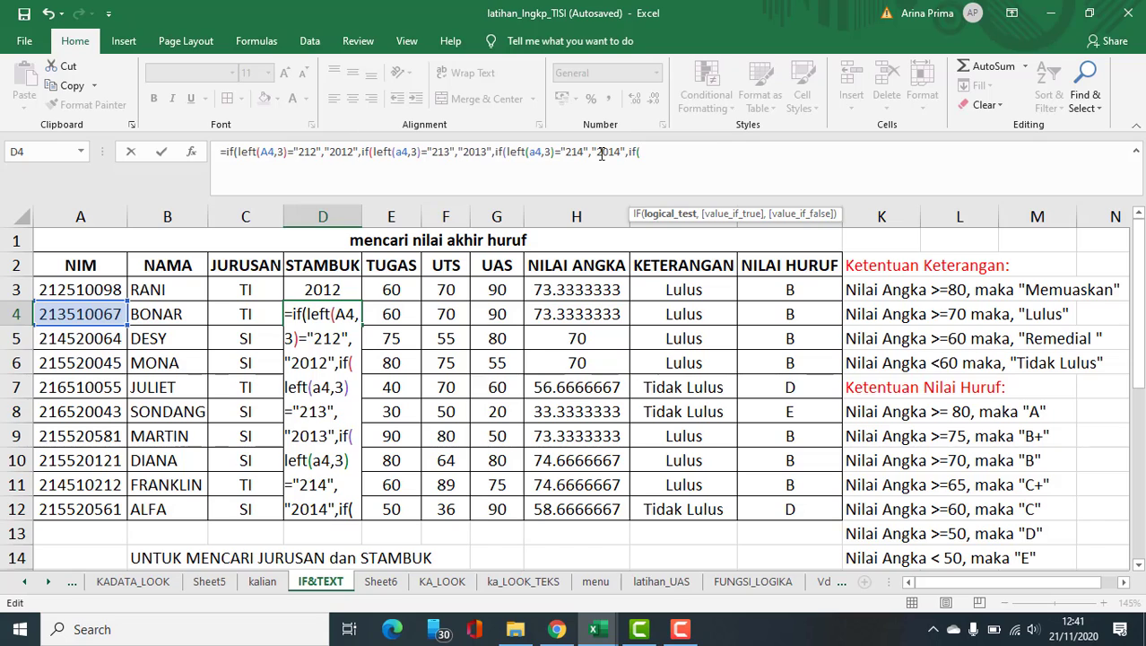
text(left)
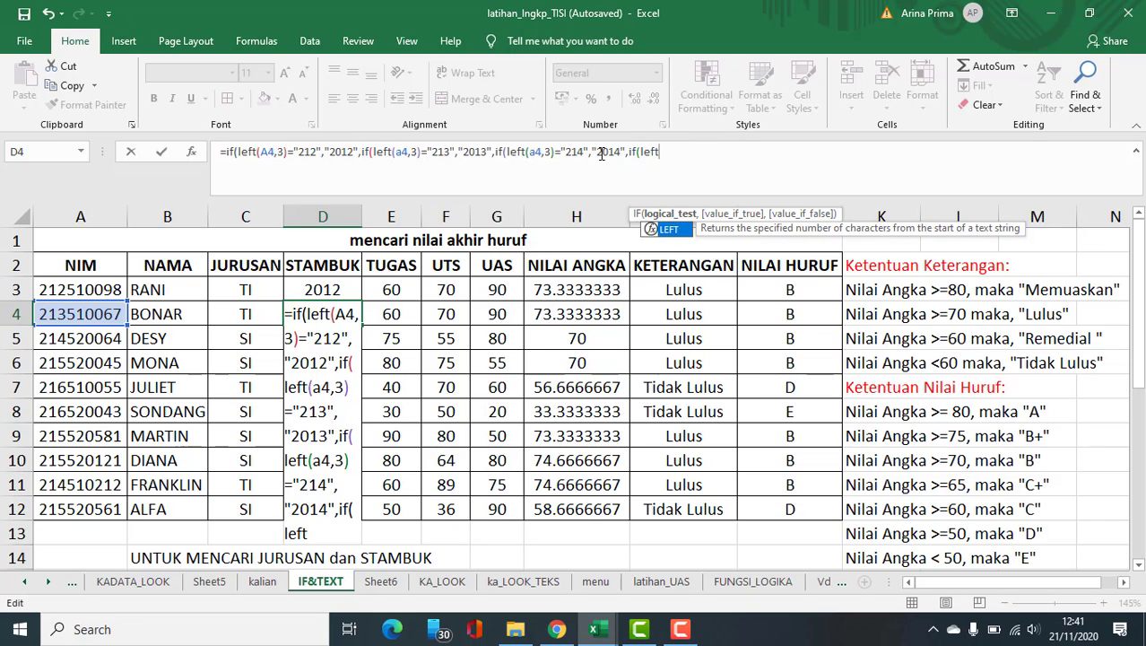
text((a4)
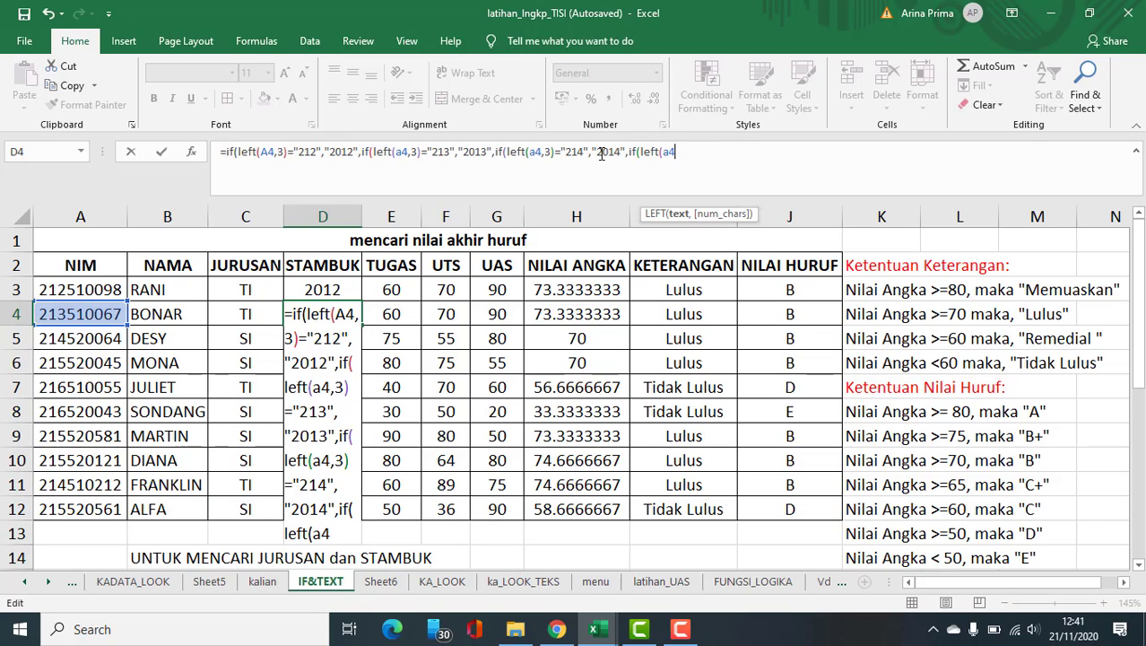
text(,3)
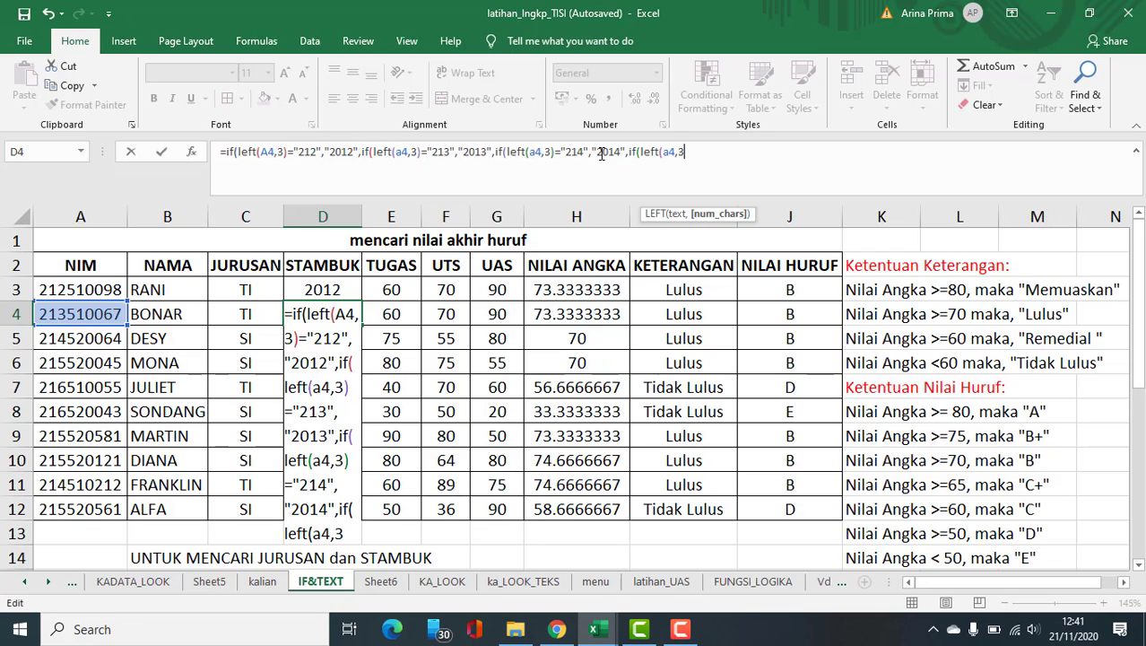
text()=)
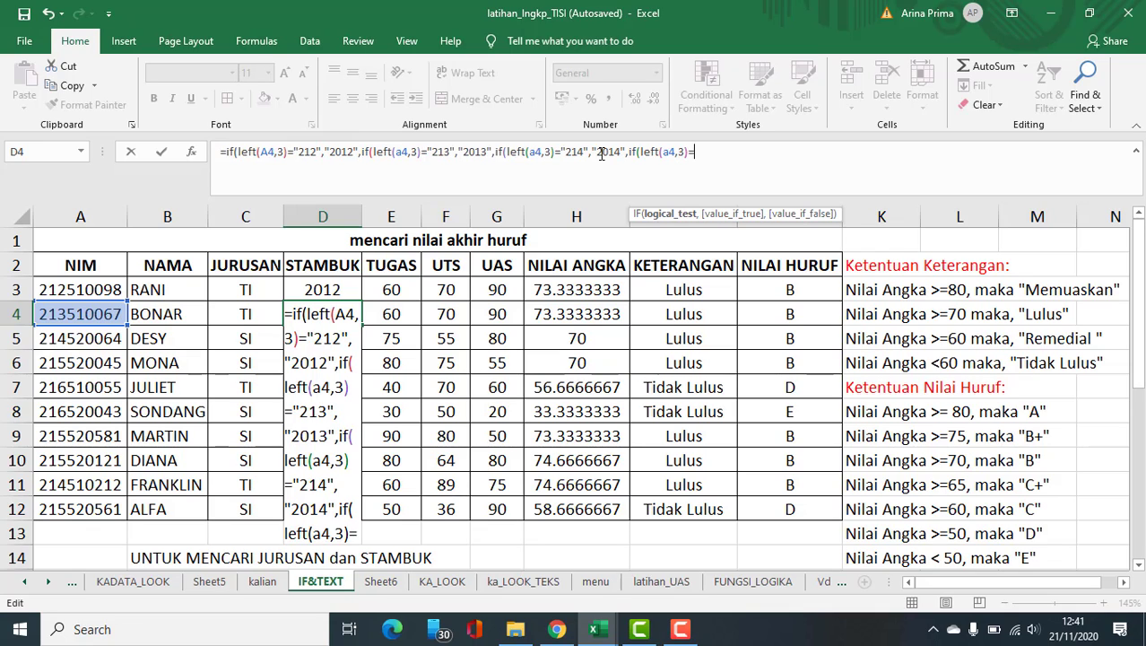
text("20)
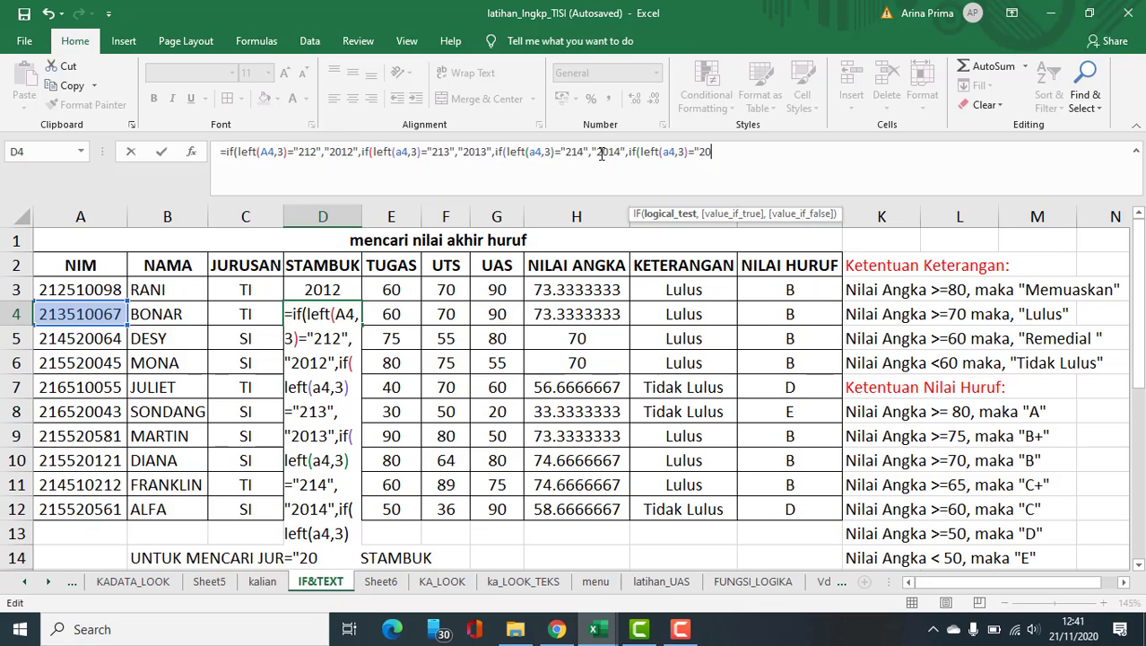
key(BackSpace)
text(15","2)
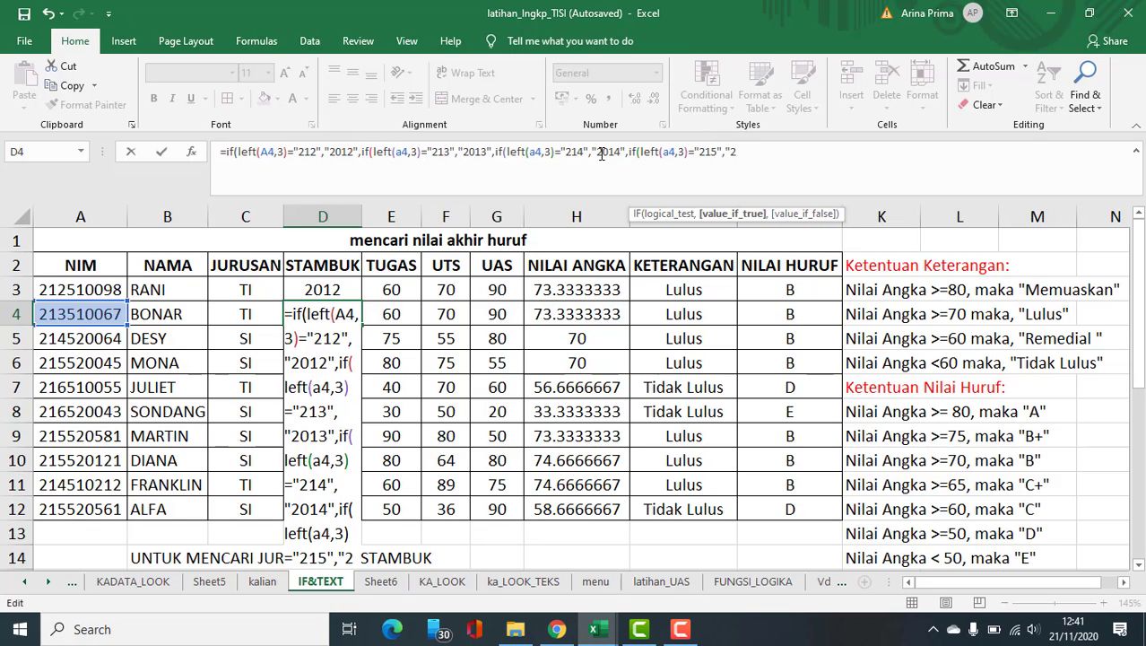
text(015",)
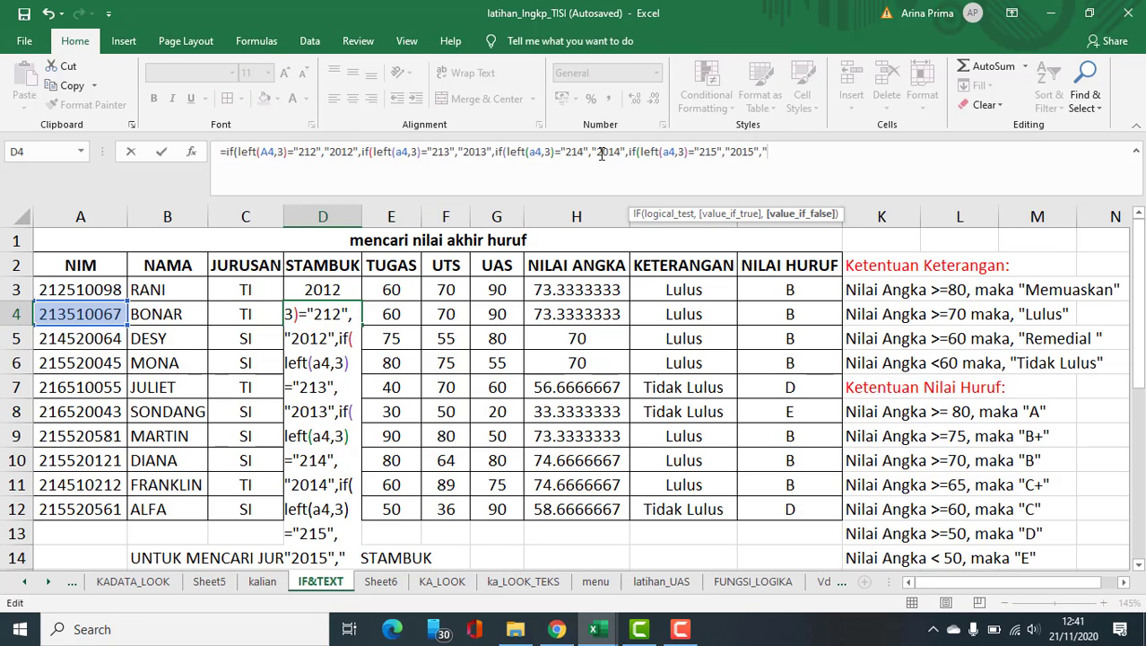
text("2016")
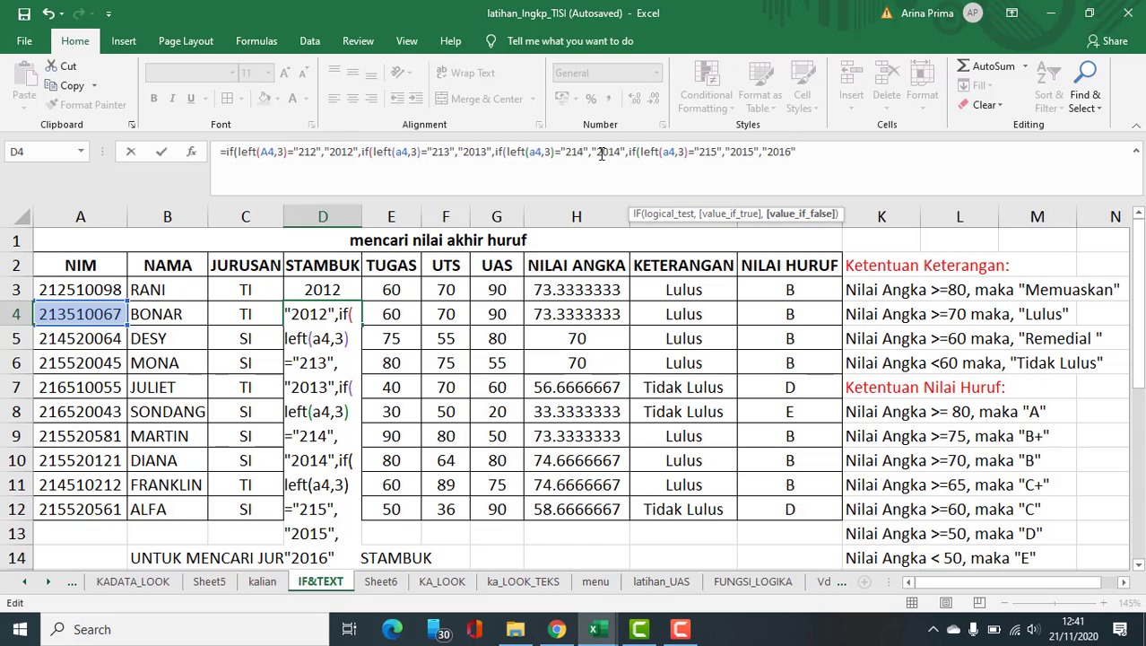
text()))))
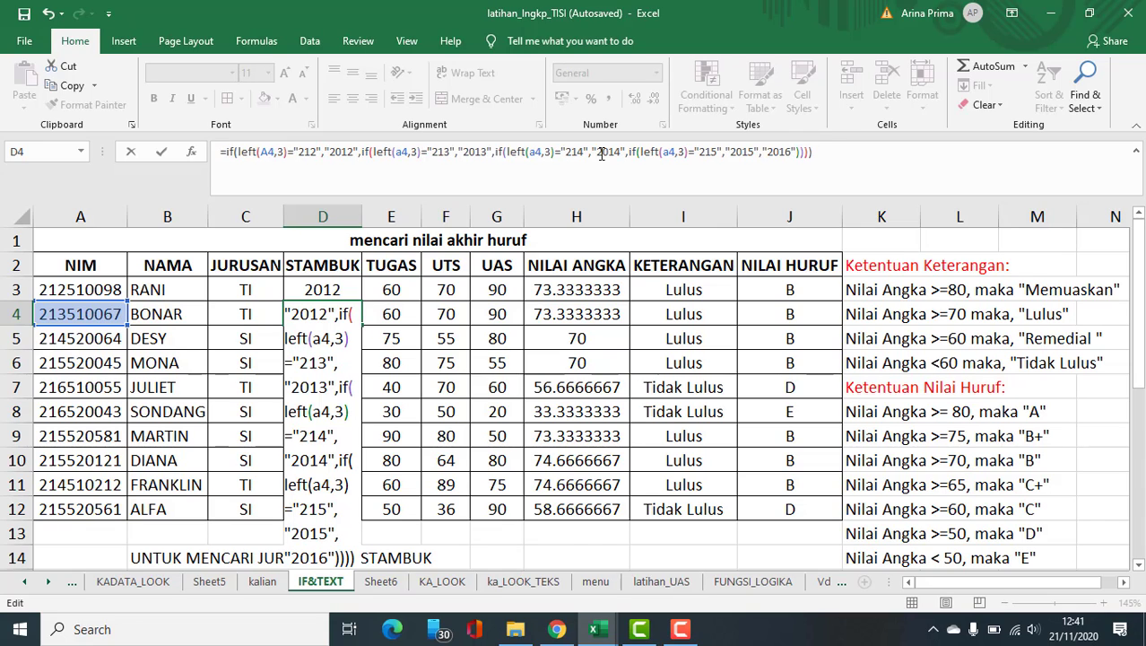
key(Return)
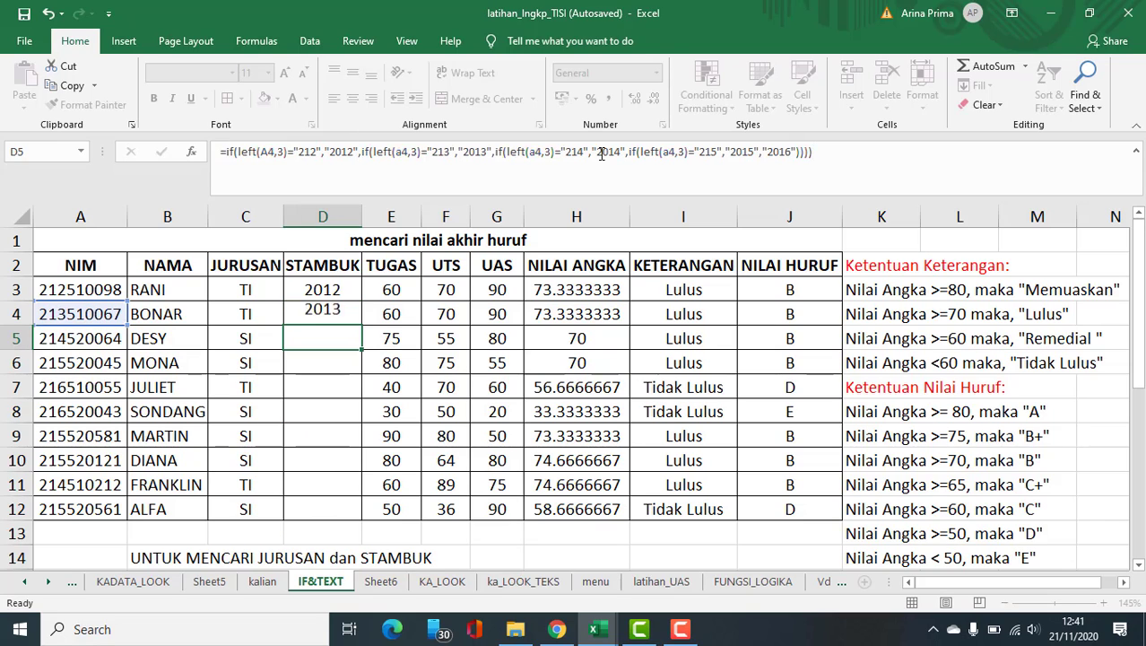
Copy the STAMBUK formula in D4 down through D12.
click(309, 303)
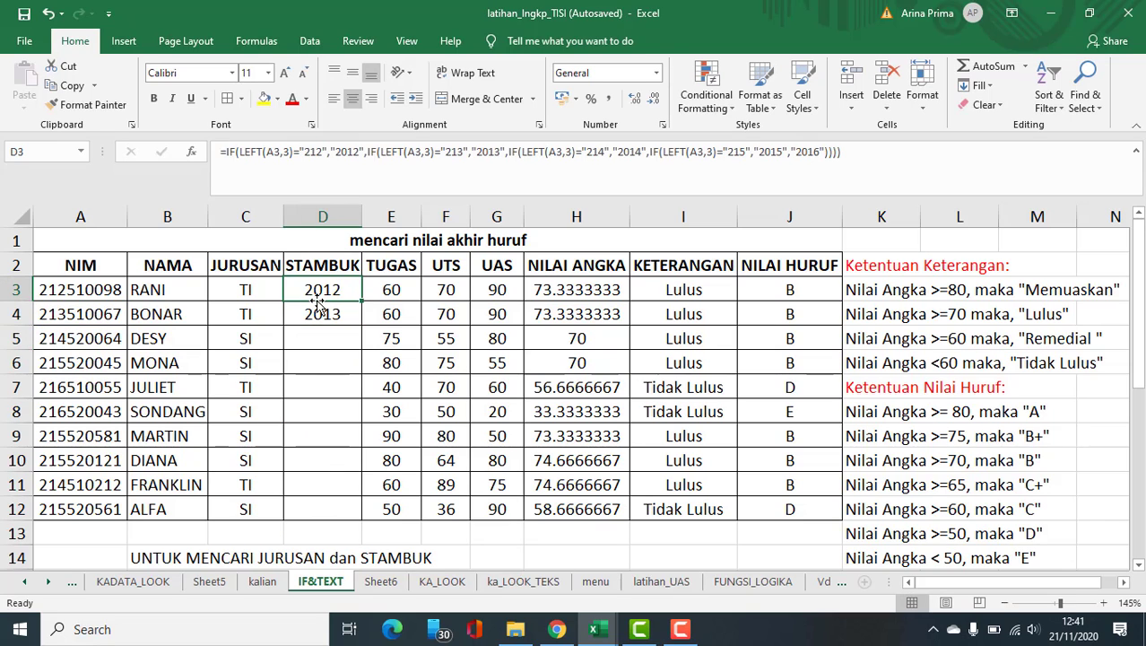
click(348, 291)
click(343, 312)
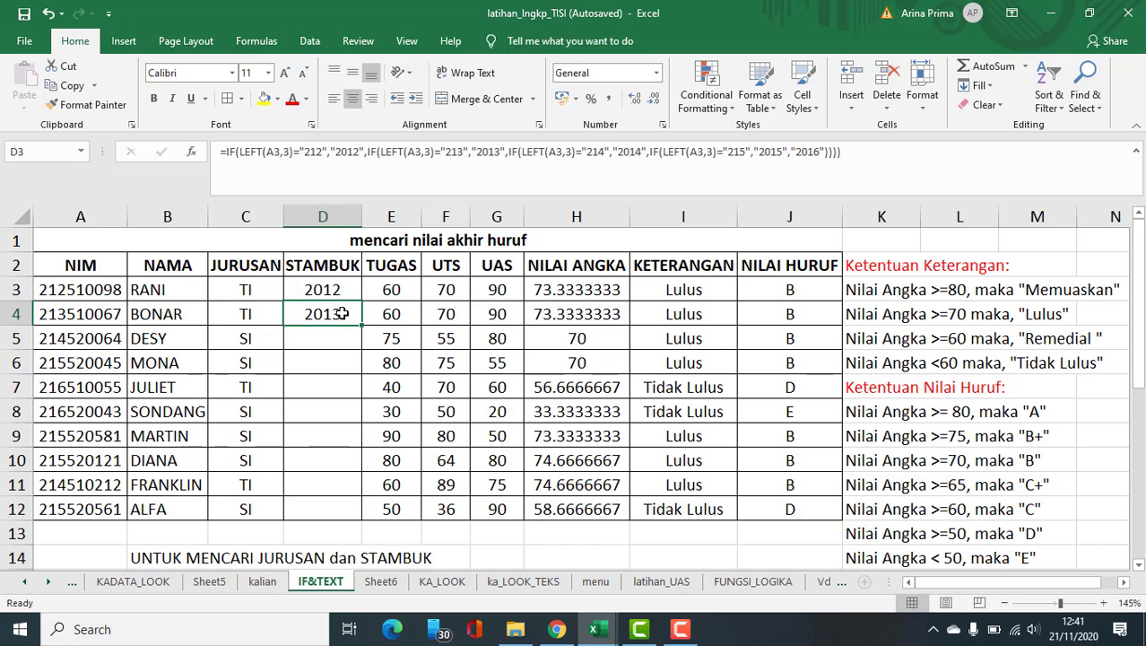
click(352, 288)
click(349, 329)
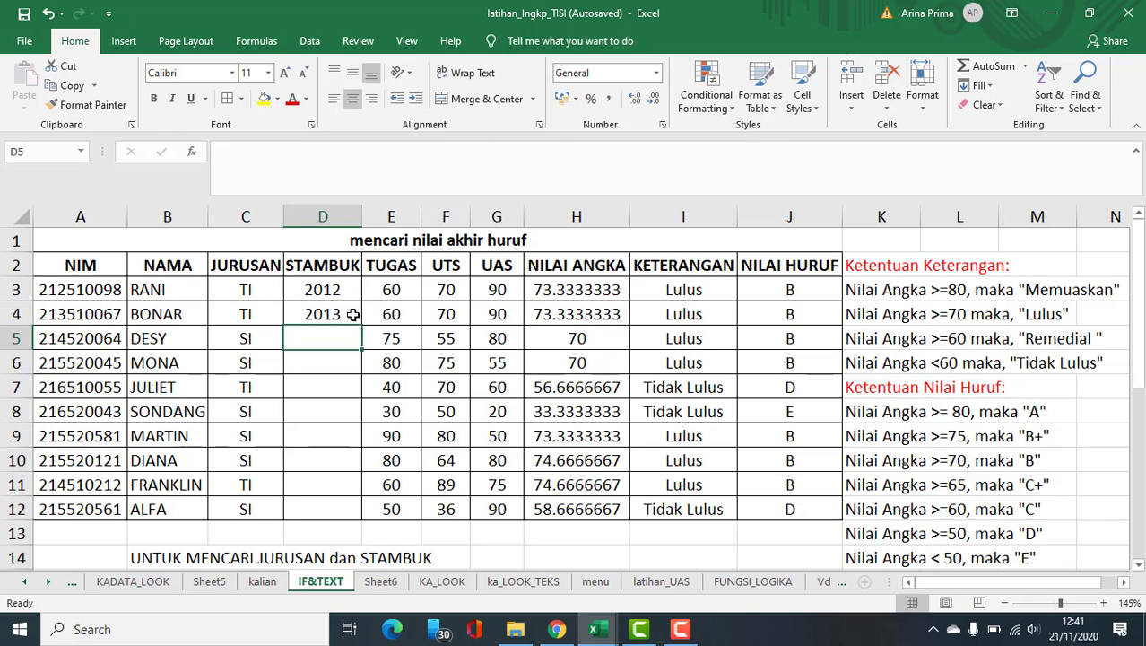
click(353, 316)
drag(363, 326, 365, 518)
Examine each nested IF and LEFT part of the STAMBUK formula in D4, then inspect the formulas in D7 and C3.
click(335, 305)
double_click(332, 310)
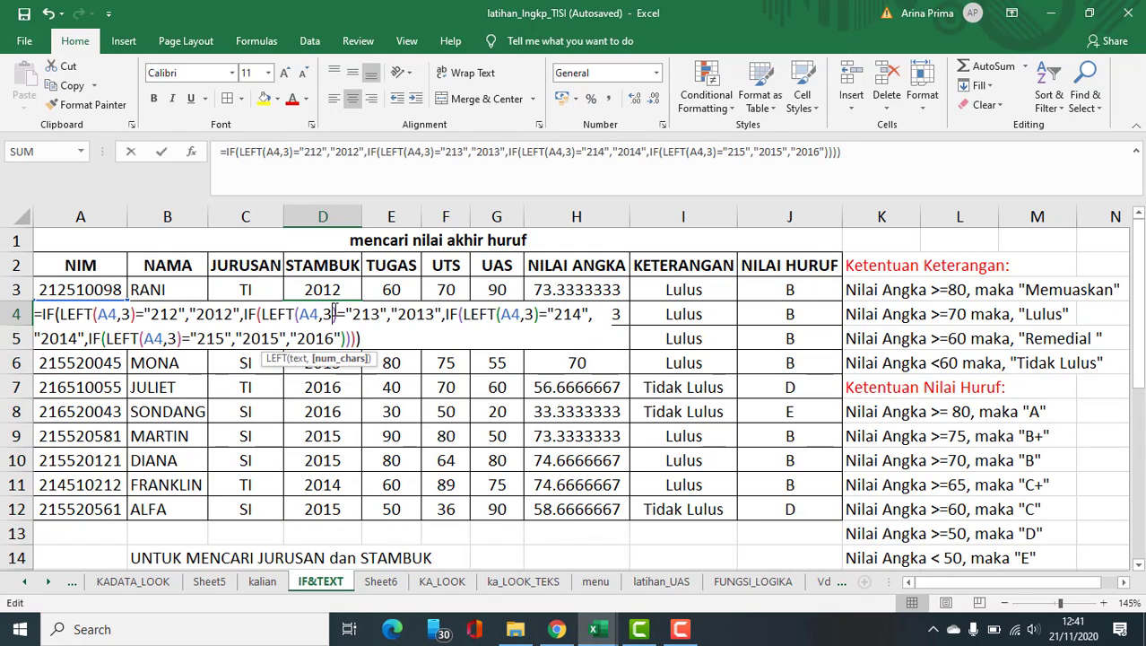
drag(39, 314, 102, 312)
click(106, 309)
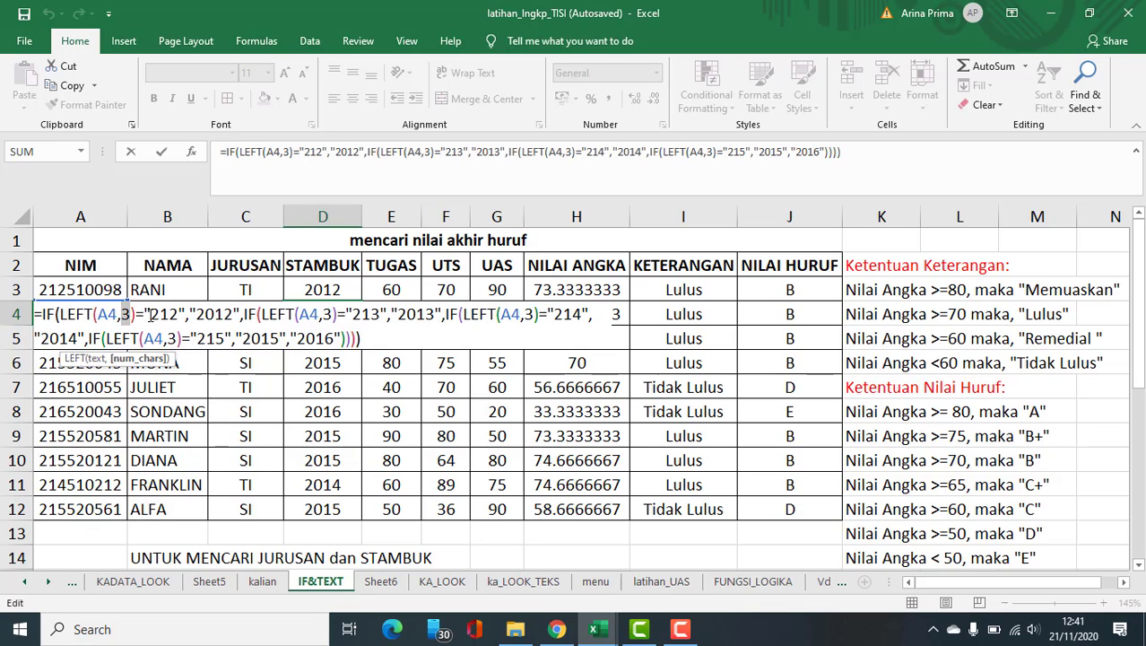
drag(150, 314, 46, 314)
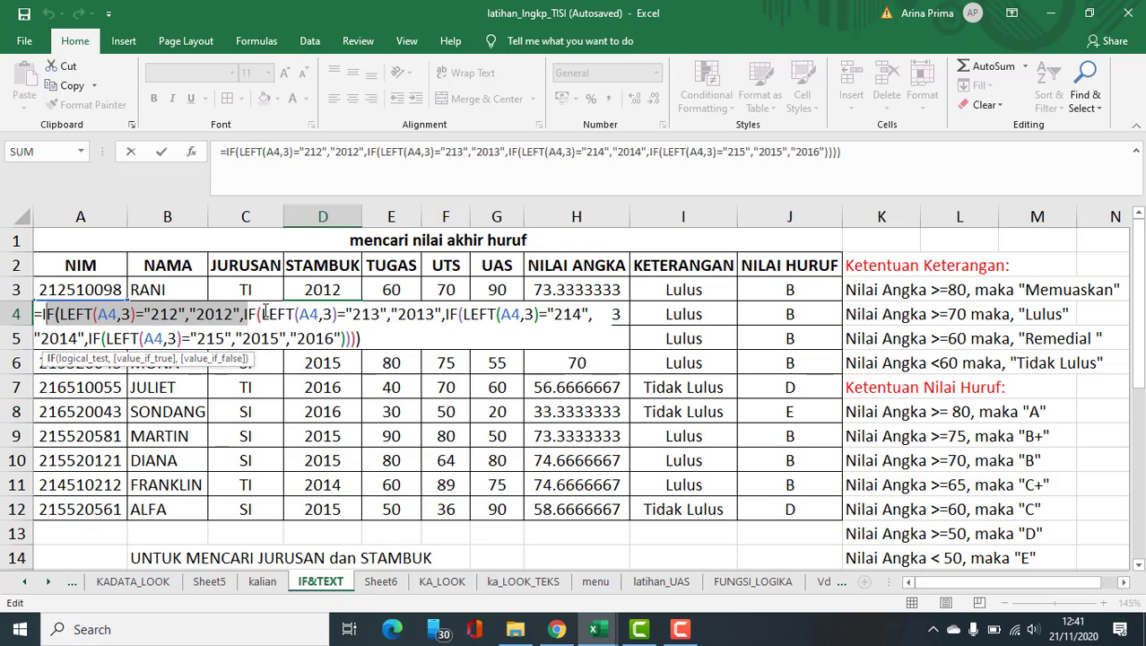
drag(246, 313, 64, 314)
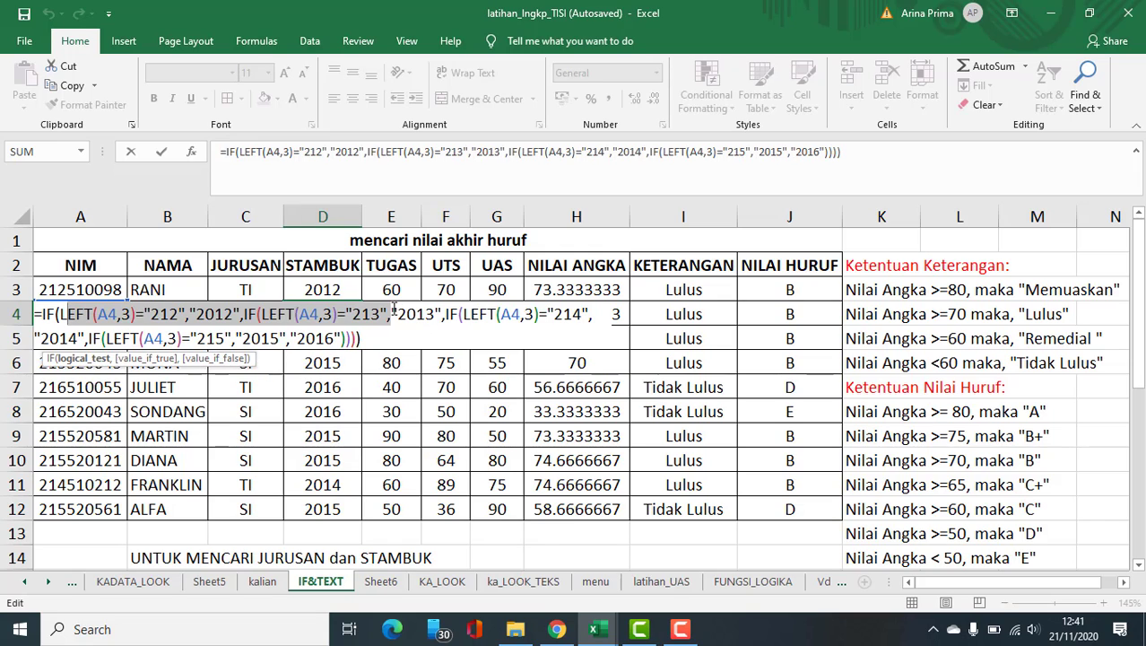
drag(391, 314, 516, 314)
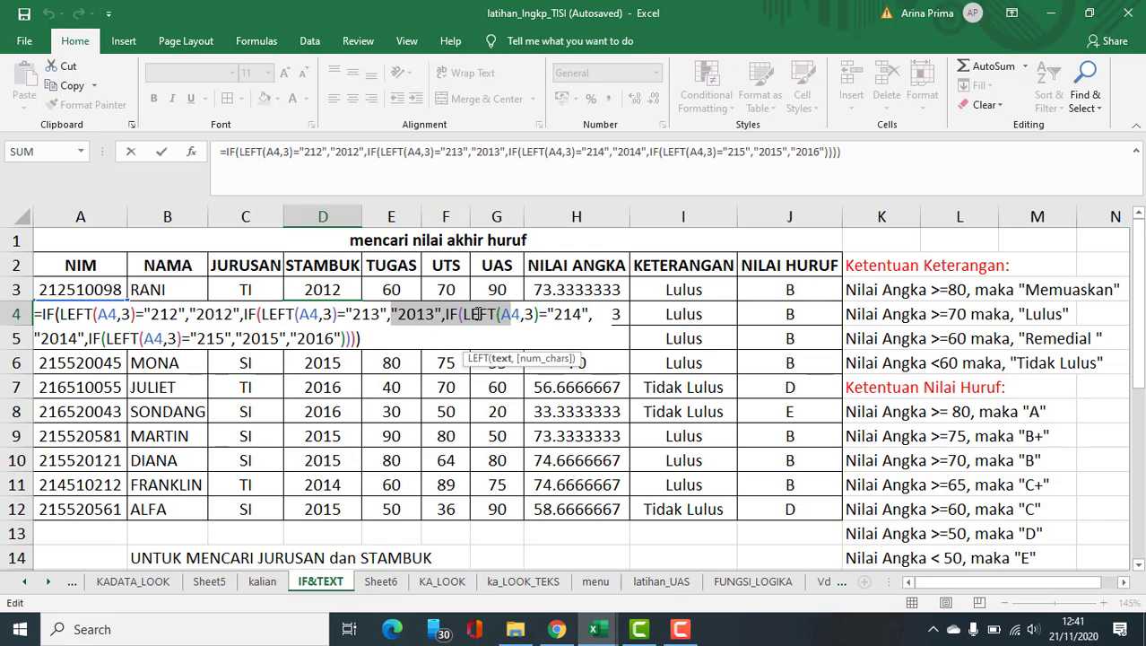
drag(441, 314, 613, 318)
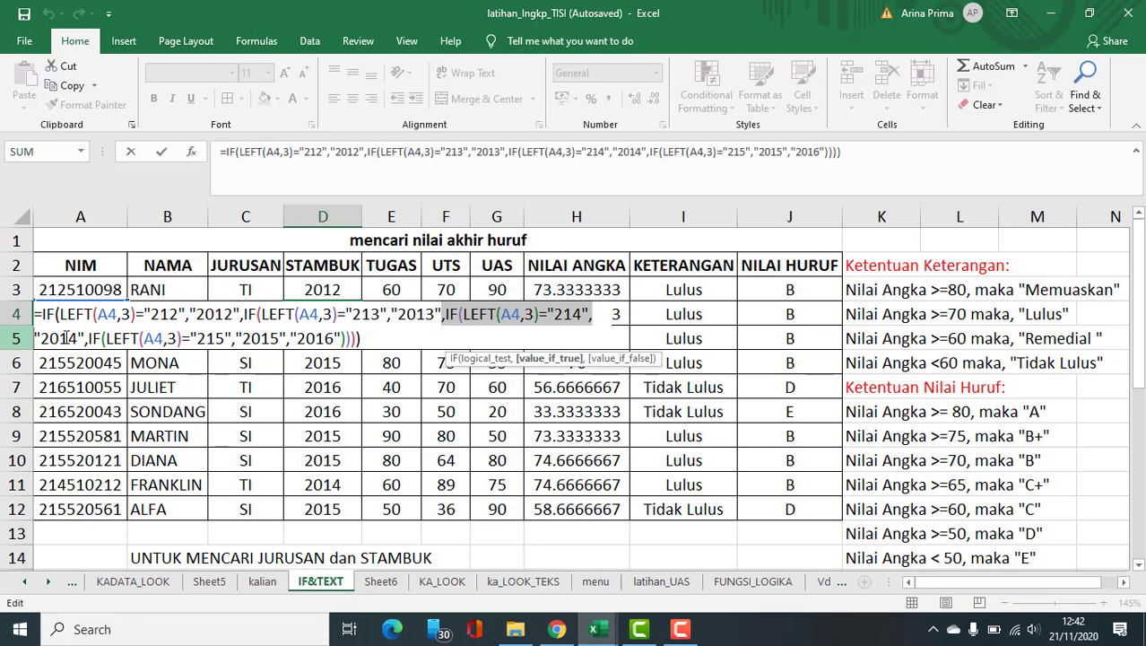
drag(88, 338, 335, 339)
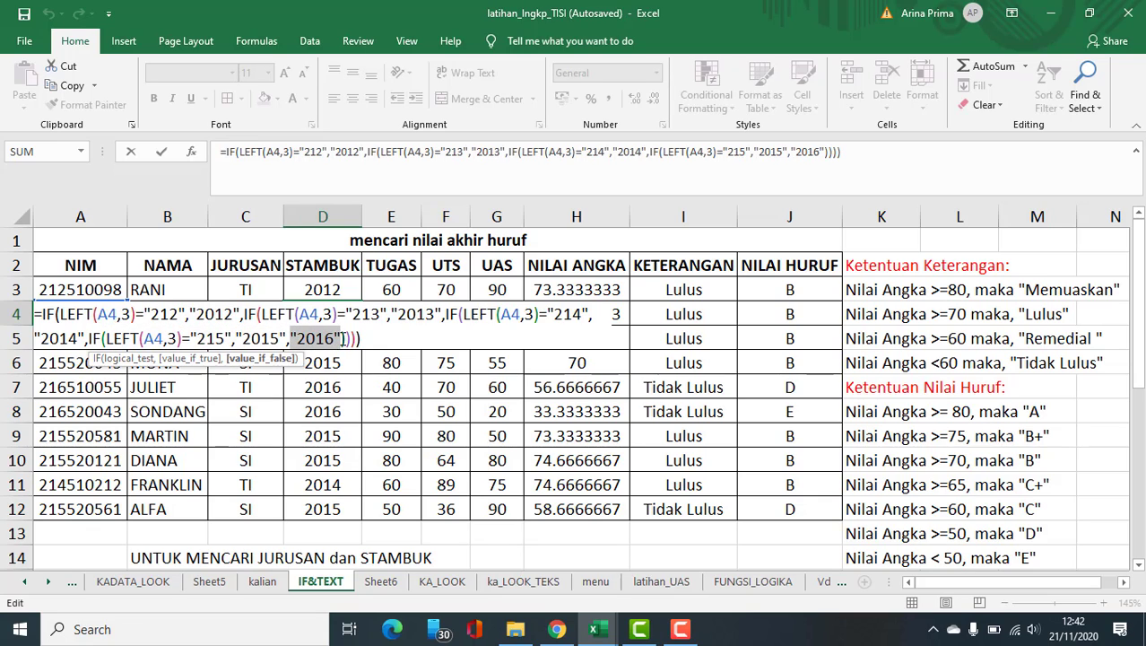
click(374, 338)
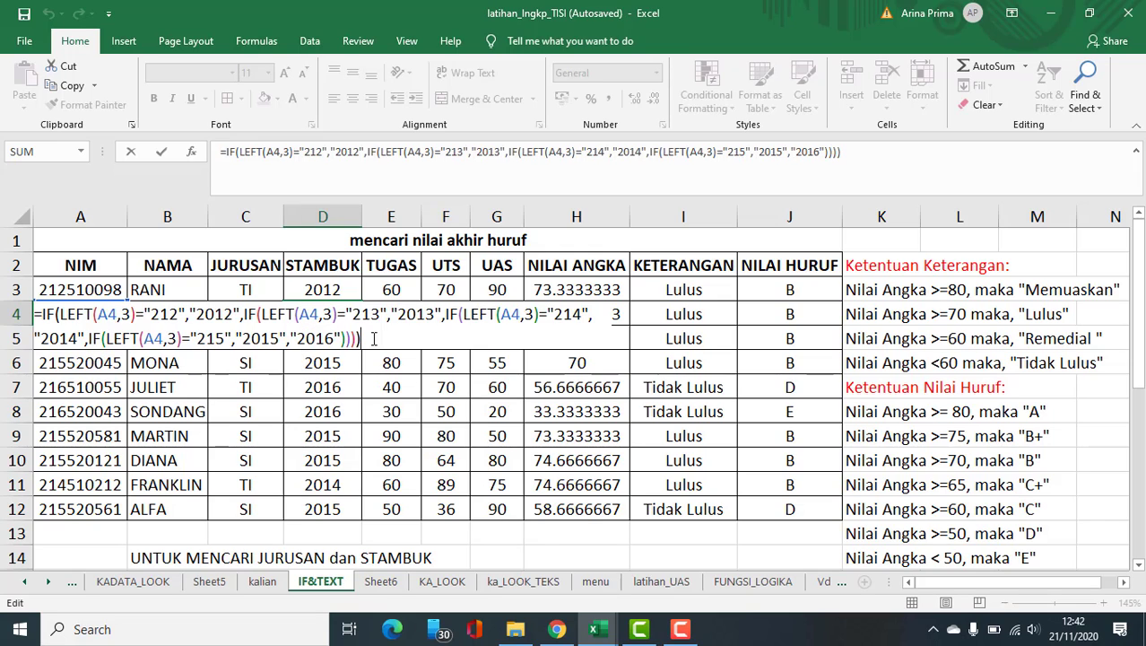
key(Return)
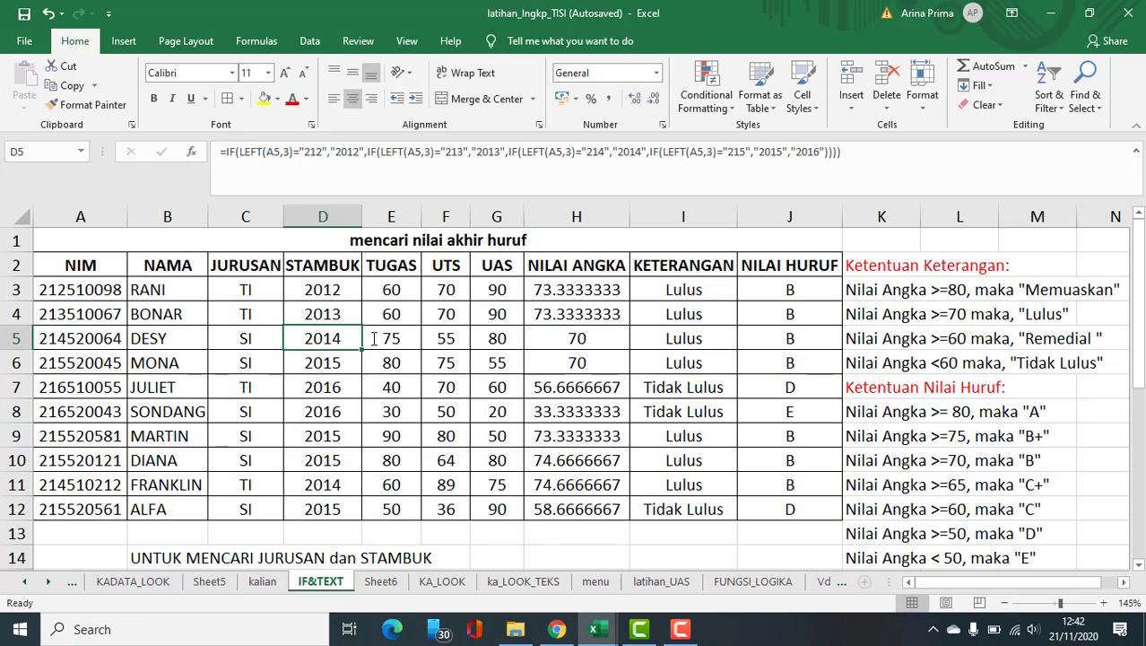
click(358, 381)
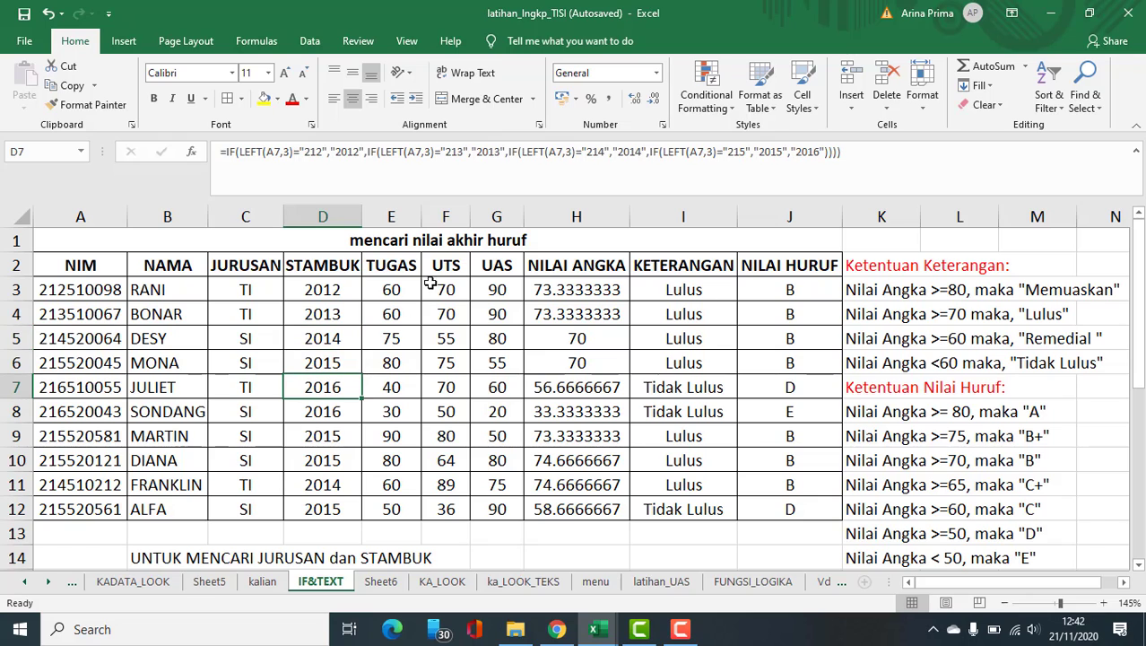
click(244, 293)
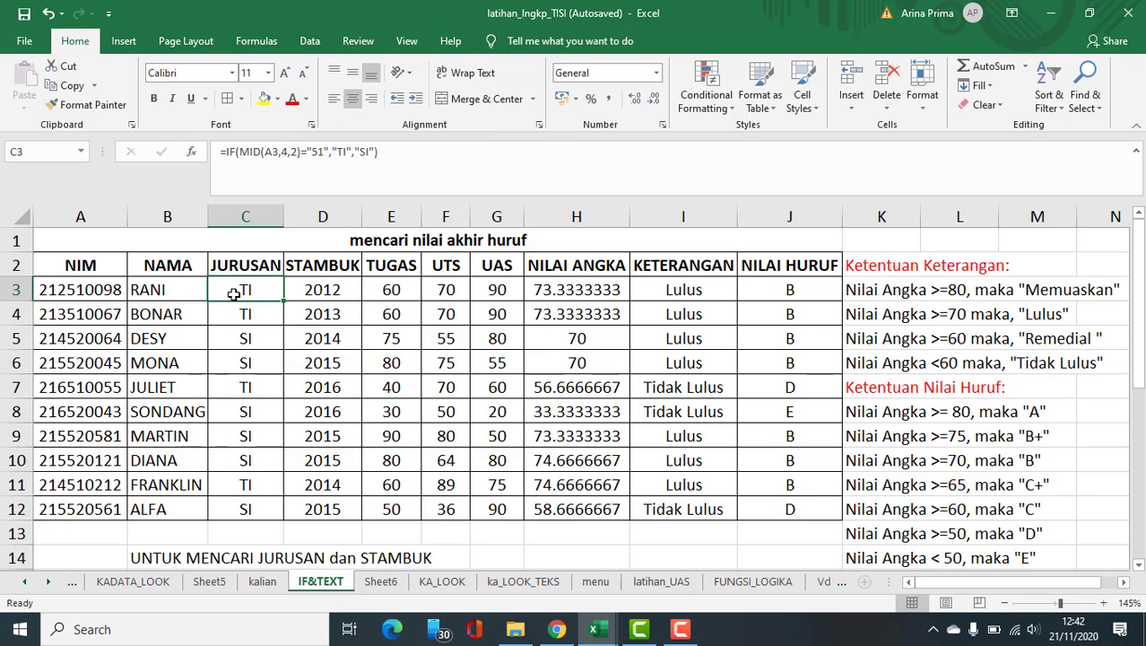
Examine the Nilai Angka, Keterangan, Nilai Huruf, Jurusan and Stambuk columns and their formulas on the IF&TEXT sheet.
drag(59, 218, 746, 376)
click(148, 342)
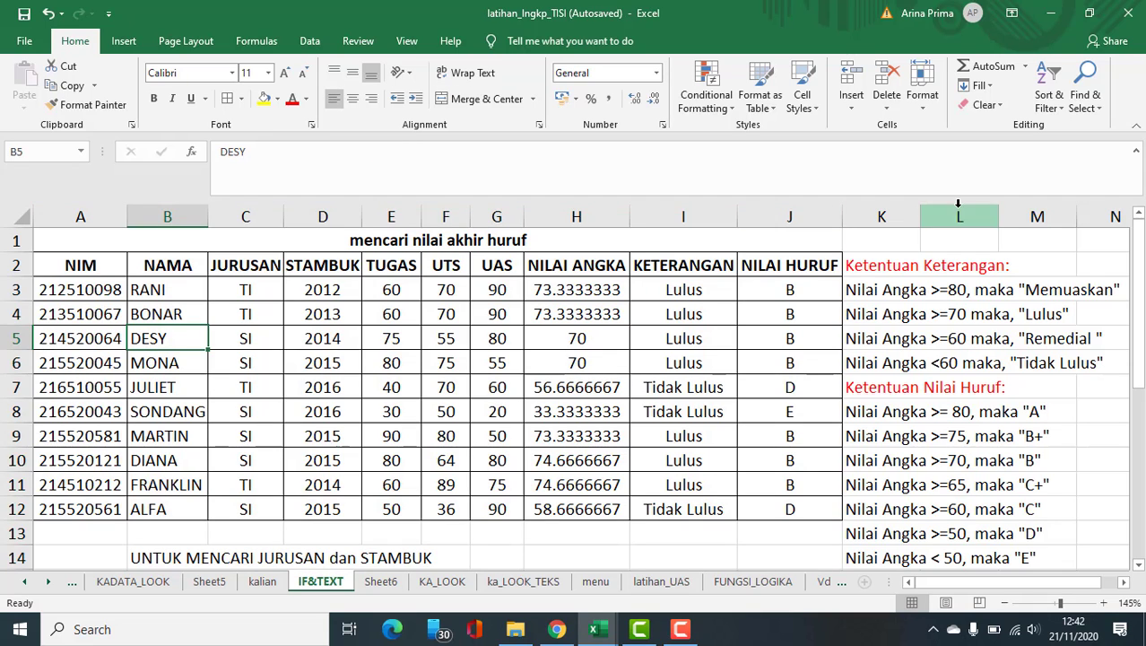
drag(578, 289, 587, 508)
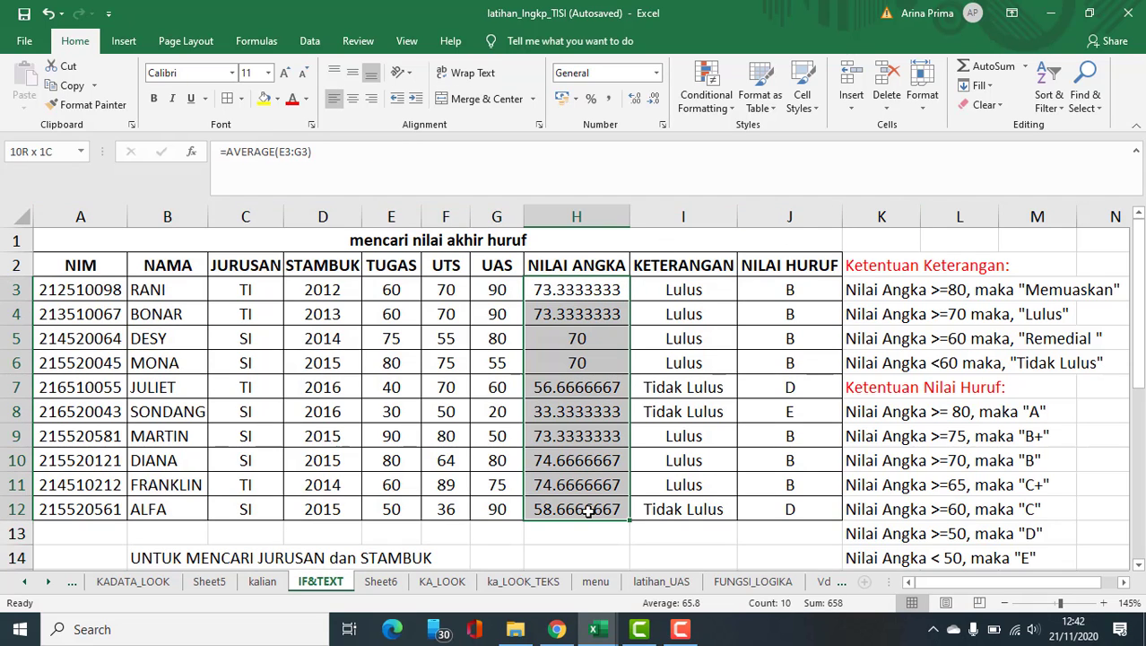
drag(696, 289, 703, 411)
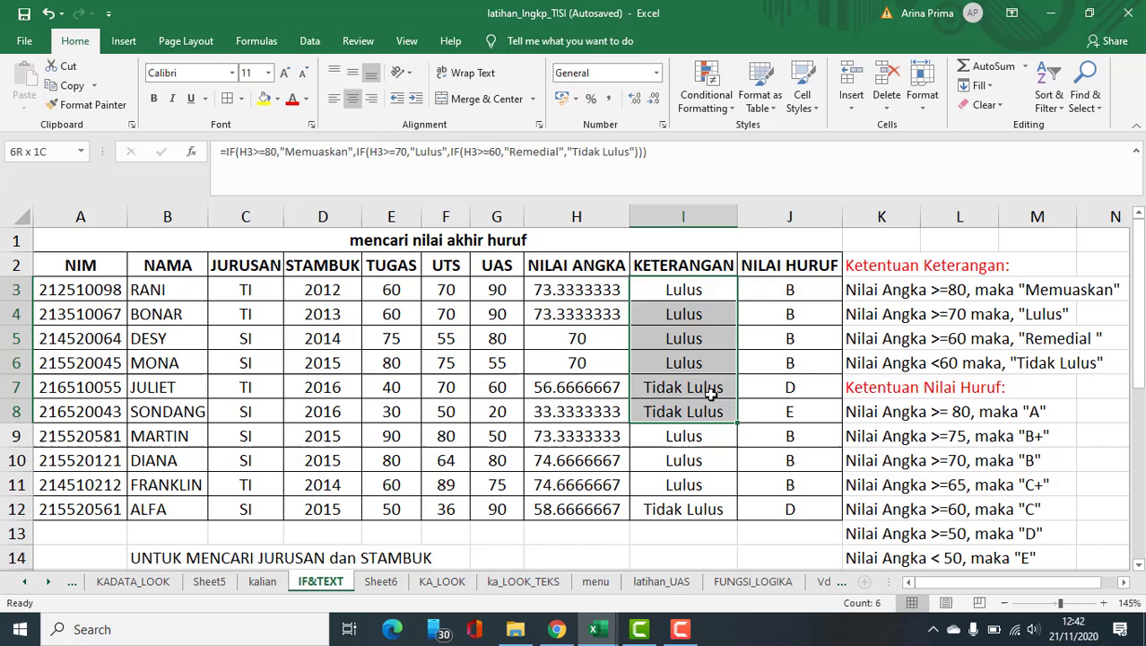
click(986, 291)
drag(670, 287, 668, 482)
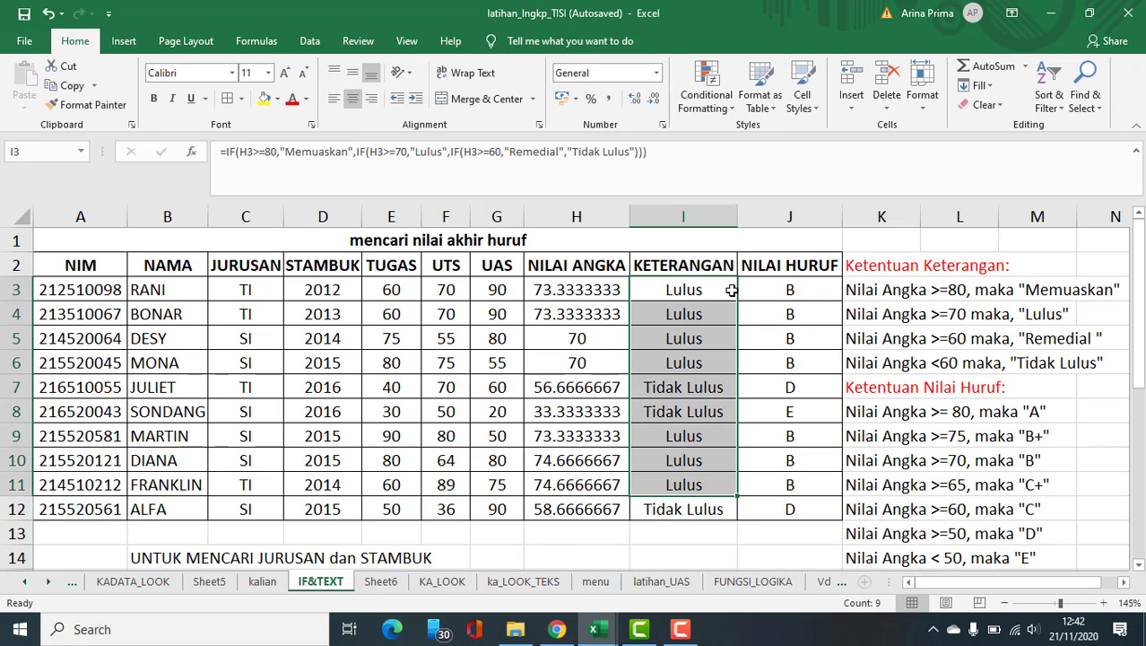
drag(771, 287, 777, 461)
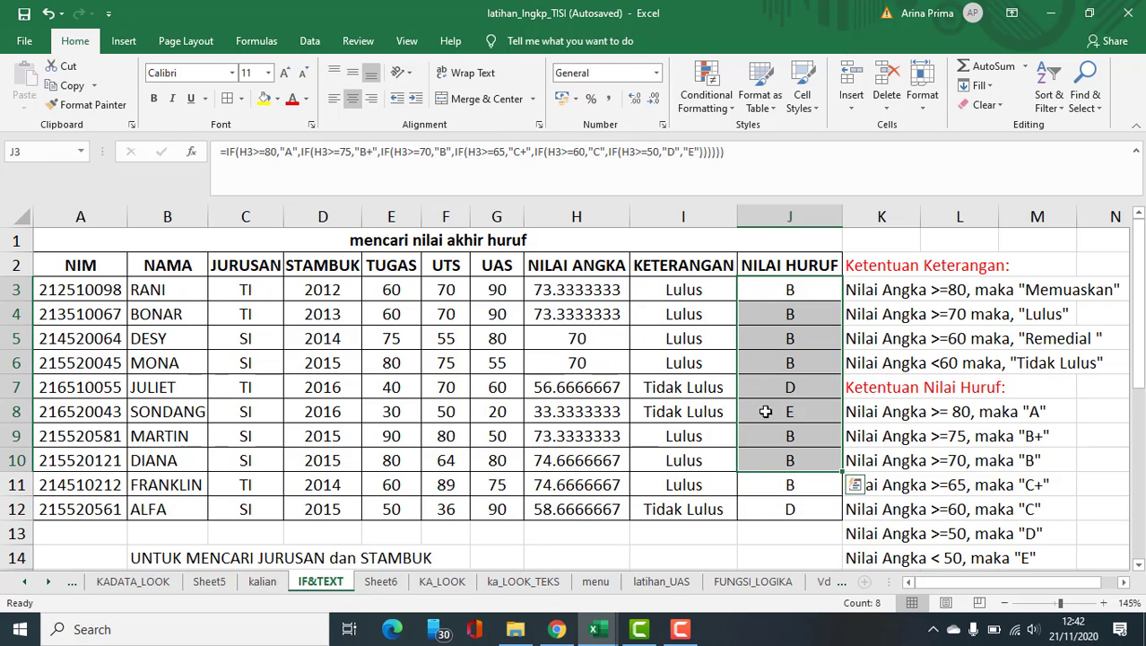
click(243, 290)
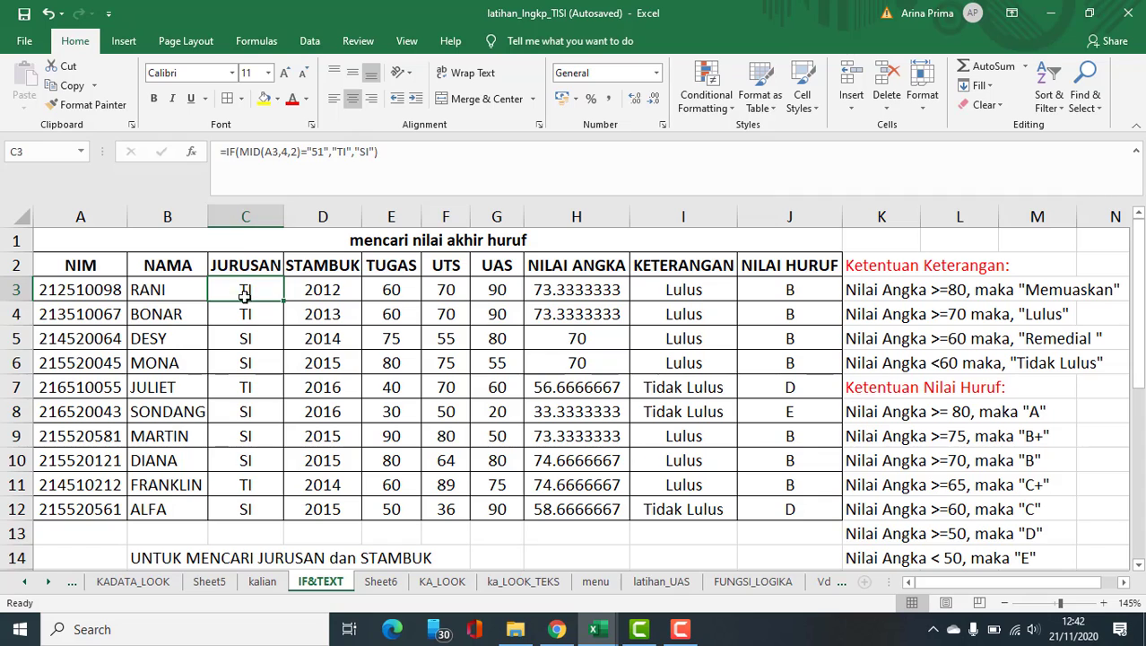
drag(244, 291, 254, 536)
drag(323, 289, 322, 508)
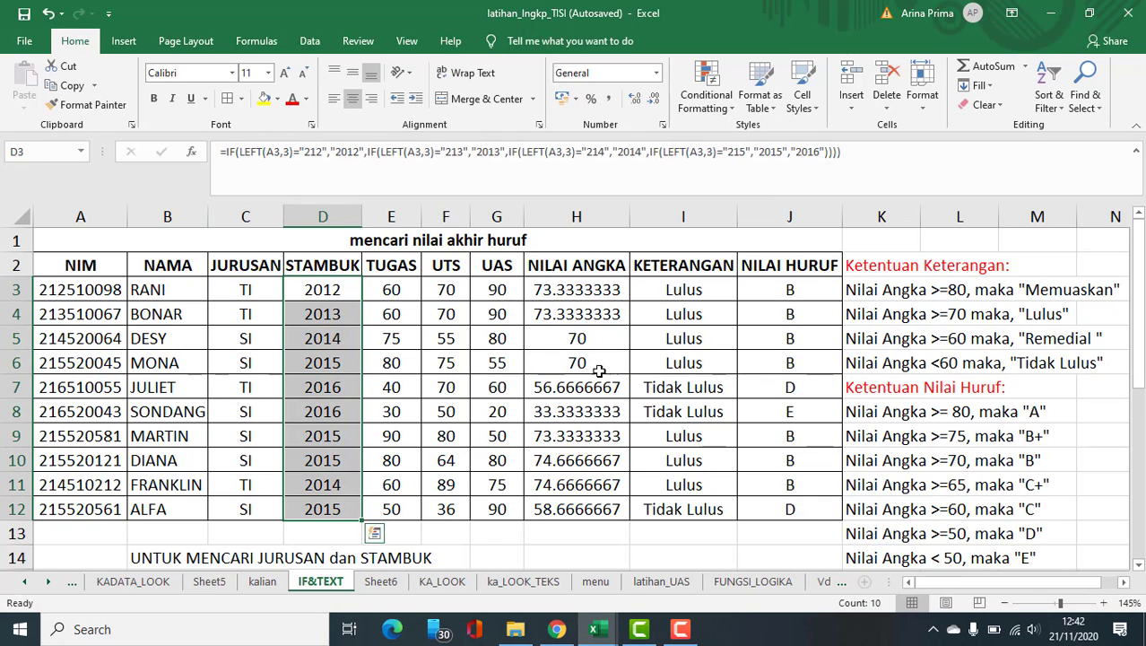
Switch to the kisi2 uts workbook and review the payroll table's heading and the current-year cell.
click(593, 628)
click(677, 549)
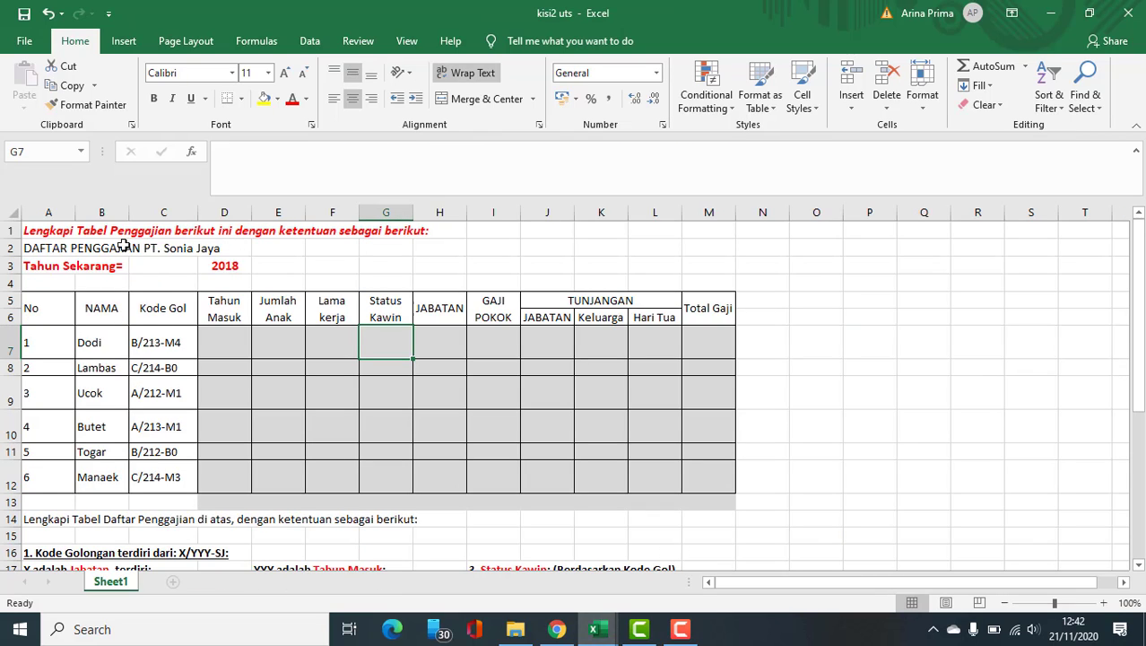
drag(28, 233, 664, 437)
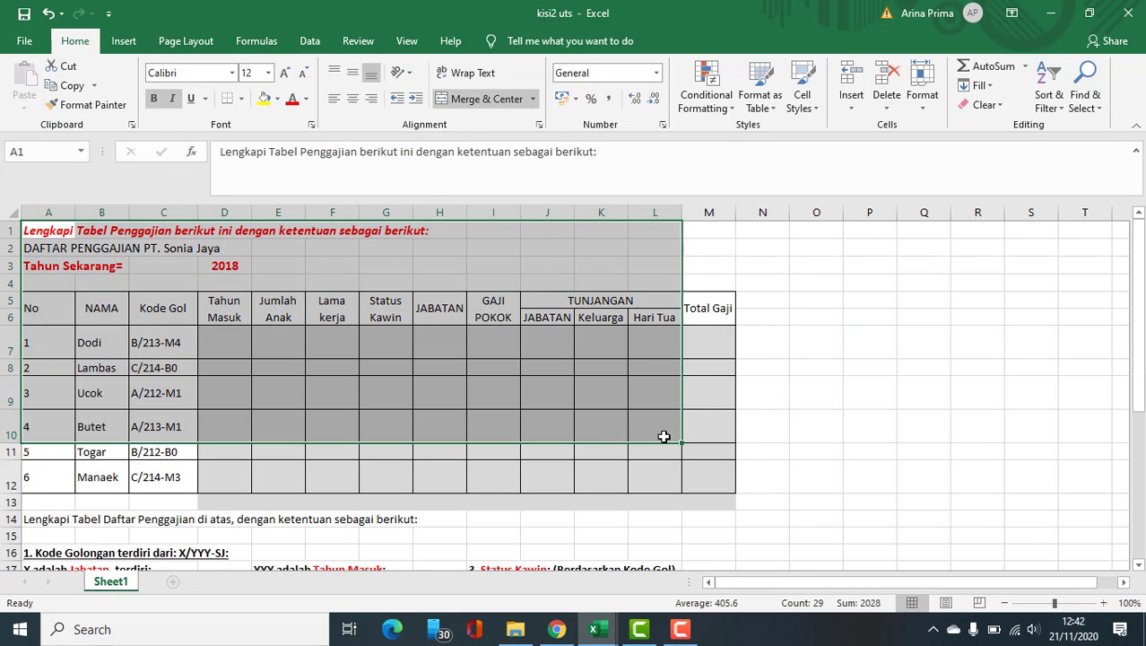
click(126, 248)
drag(67, 251, 297, 260)
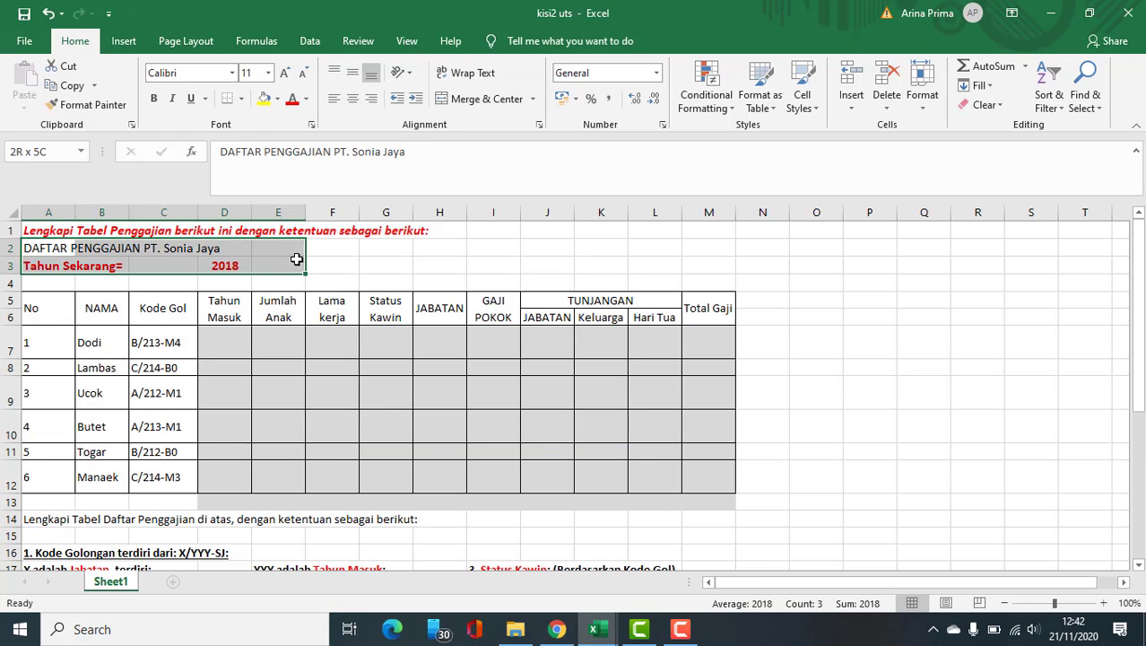
click(132, 267)
click(72, 267)
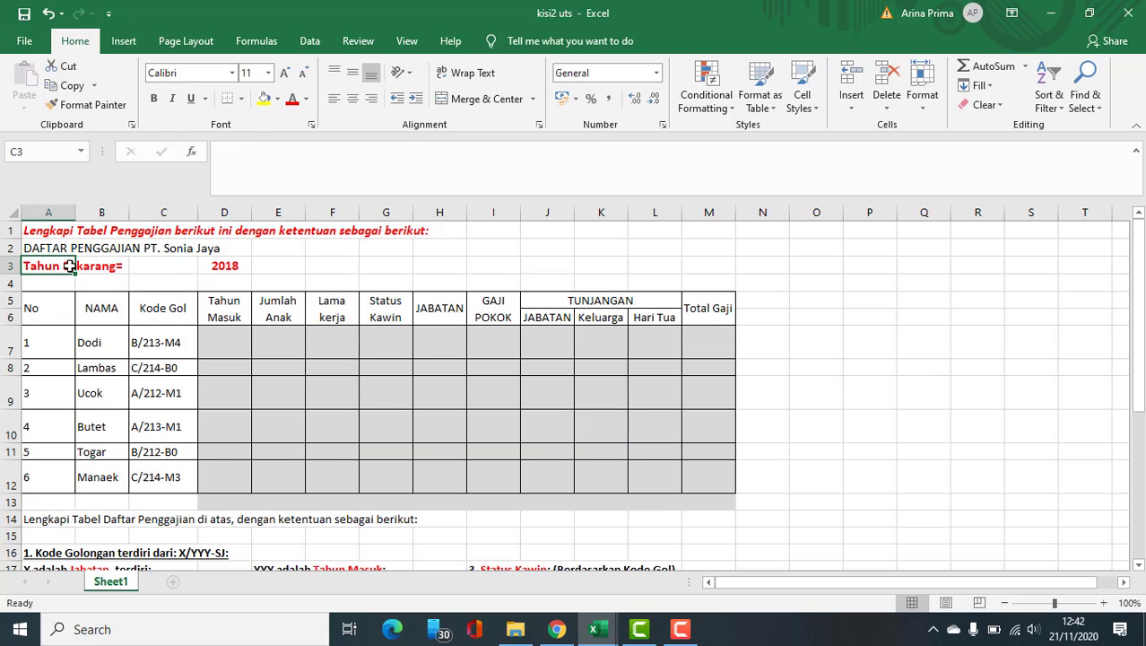
click(235, 267)
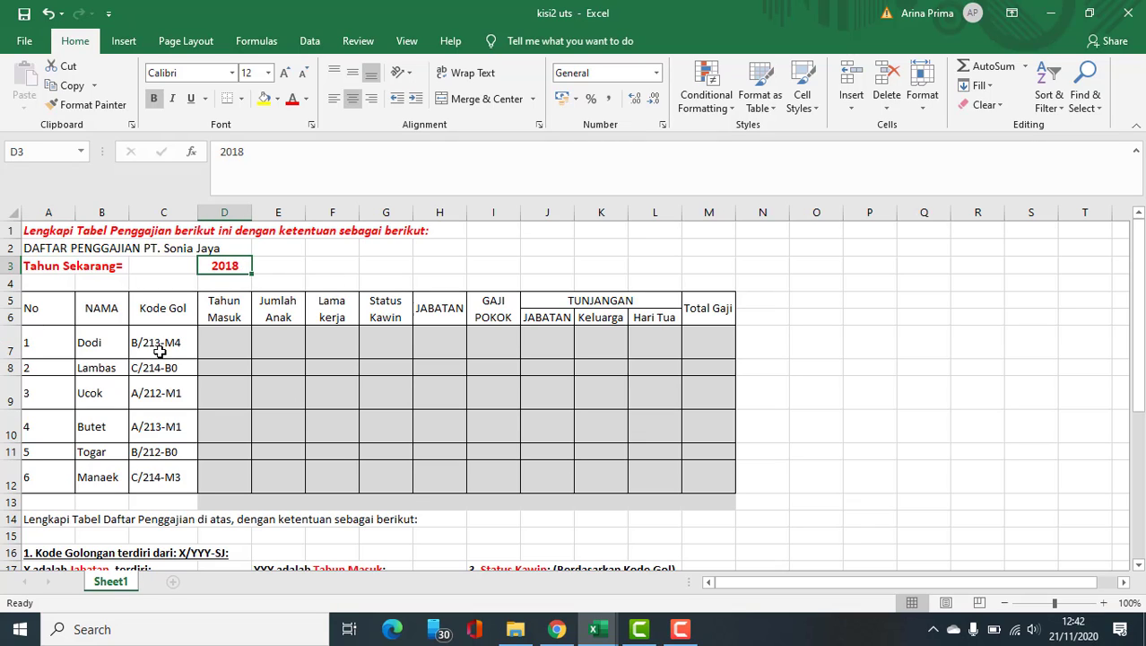
Examine the Tahun Masuk rules for the YYY part of the Kode Gol below the payroll table.
click(224, 331)
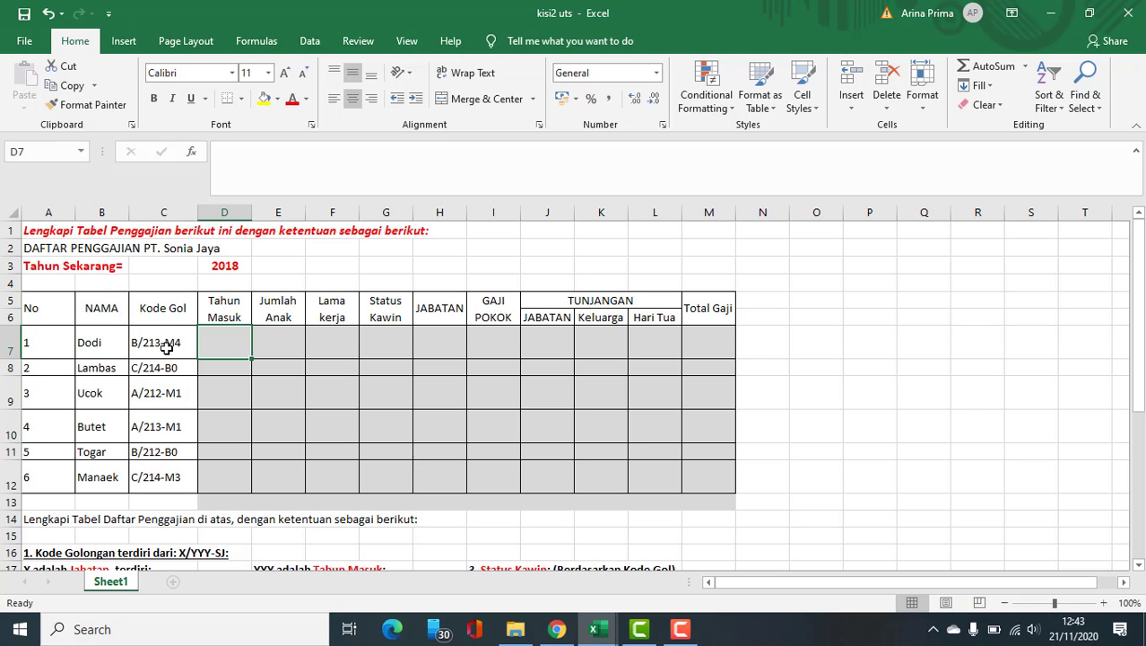
scroll(302, 371, down, 2)
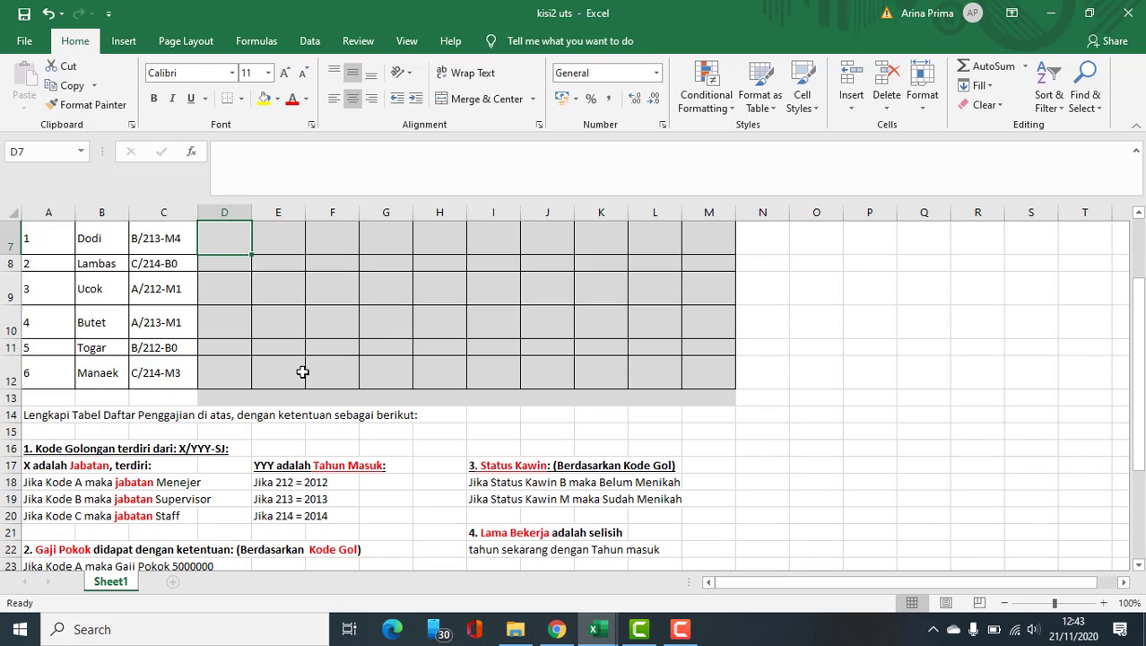
drag(267, 465, 384, 515)
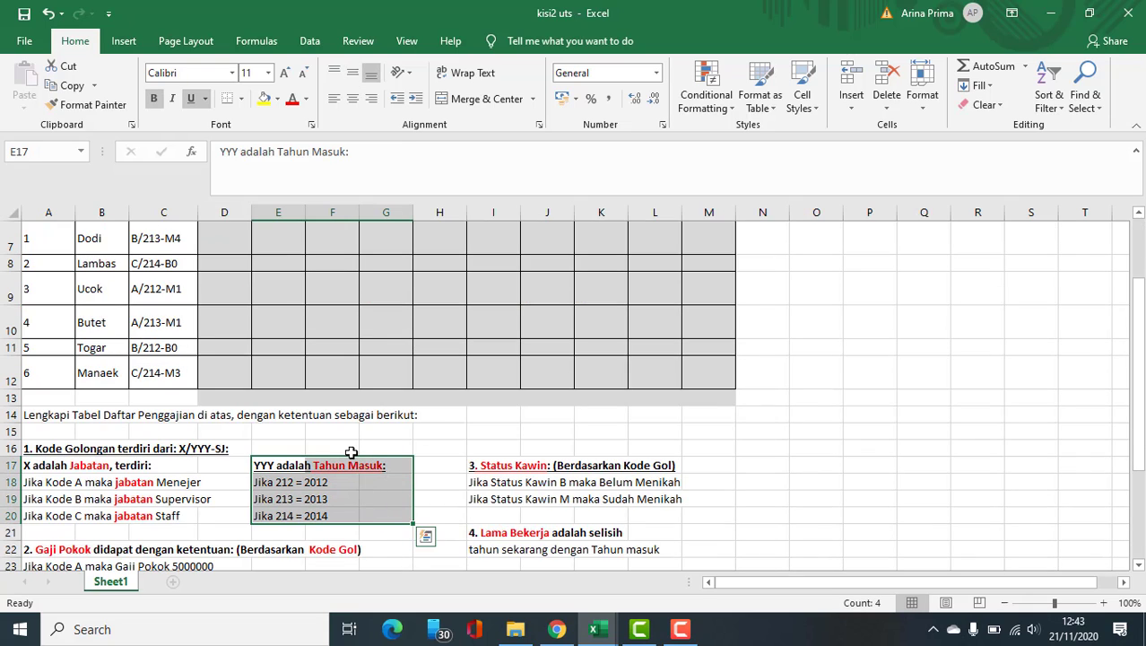
scroll(351, 453, up, 1)
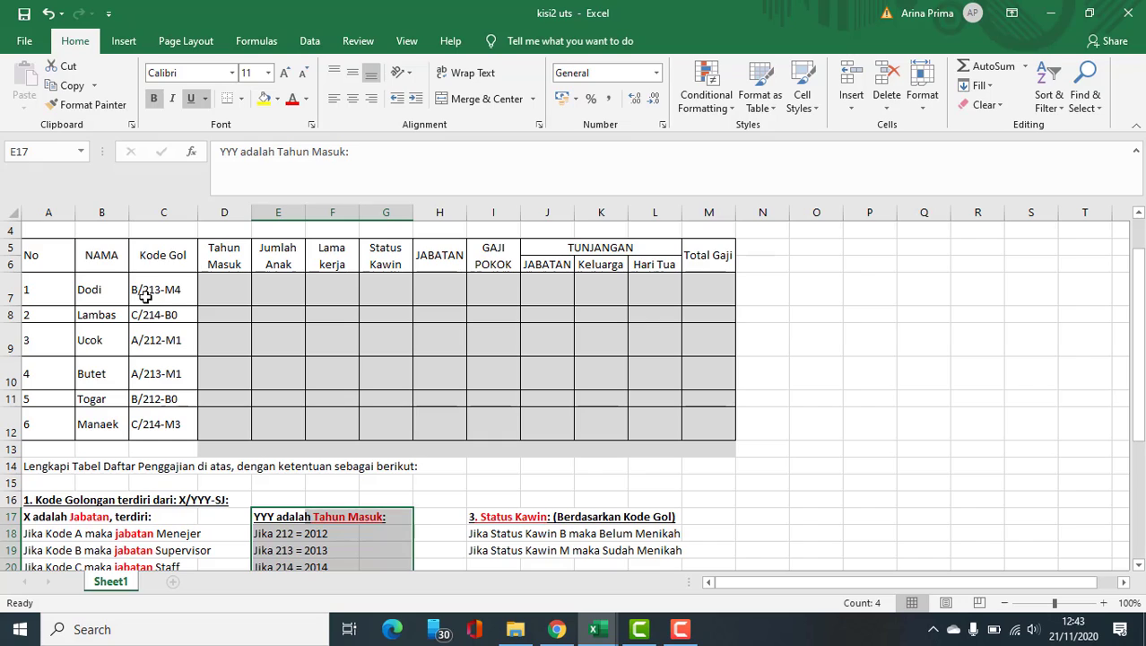
Begin an IF formula in D7 whose test uses MID to extract three characters from C7, starting at position 3.
click(237, 292)
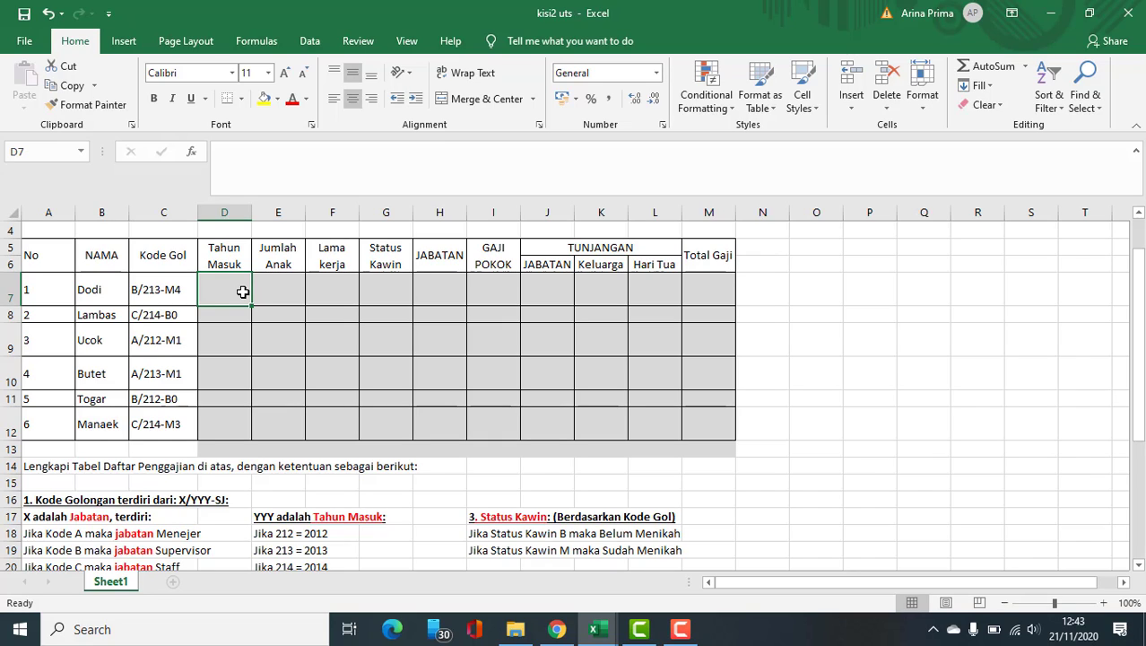
text(=if)
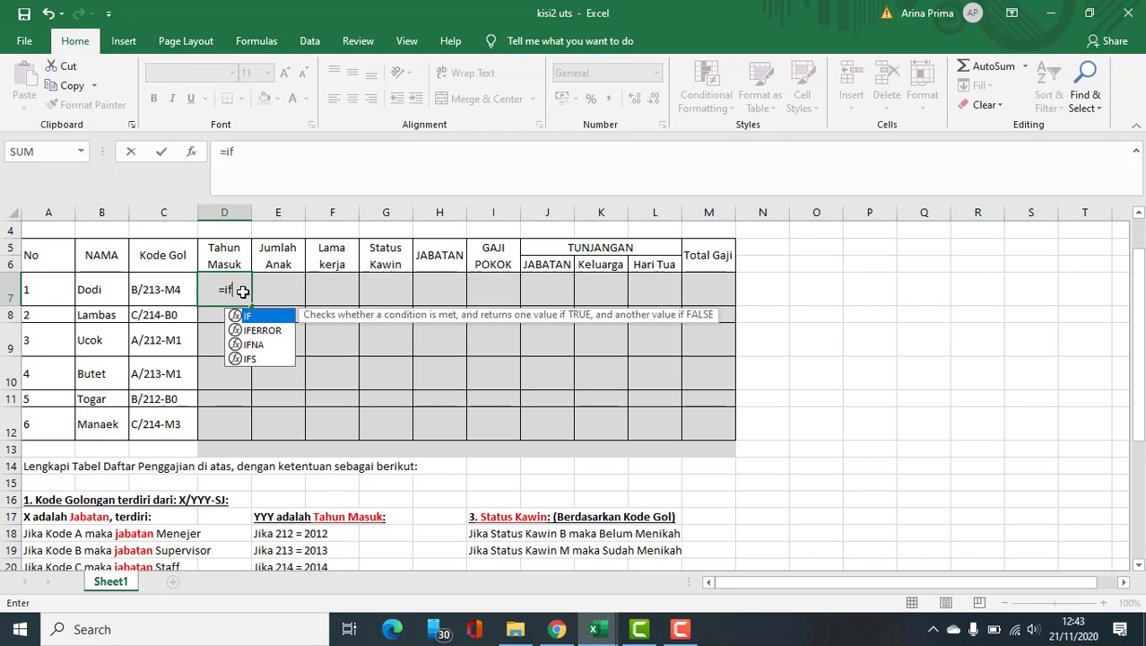
text((mi)
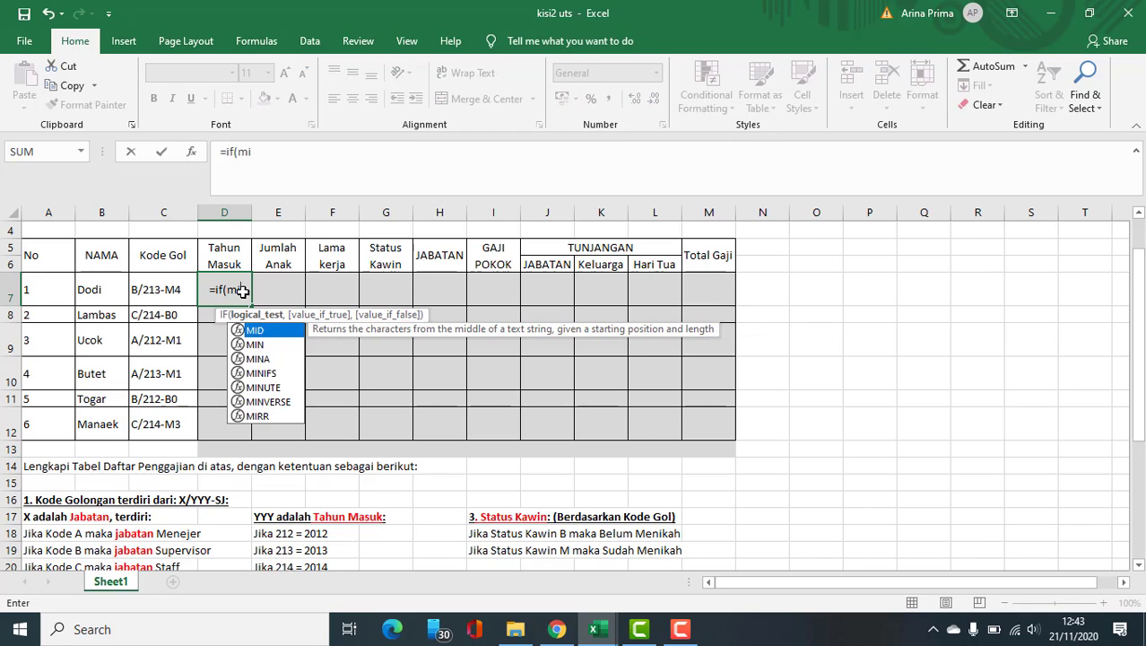
text(d()
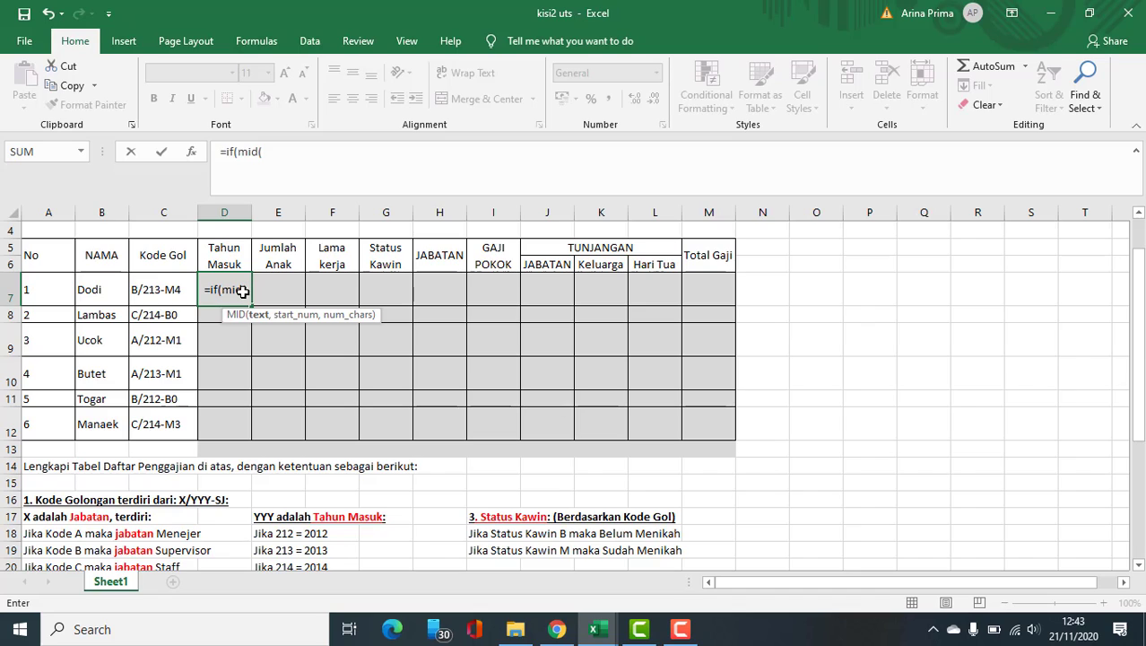
click(145, 297)
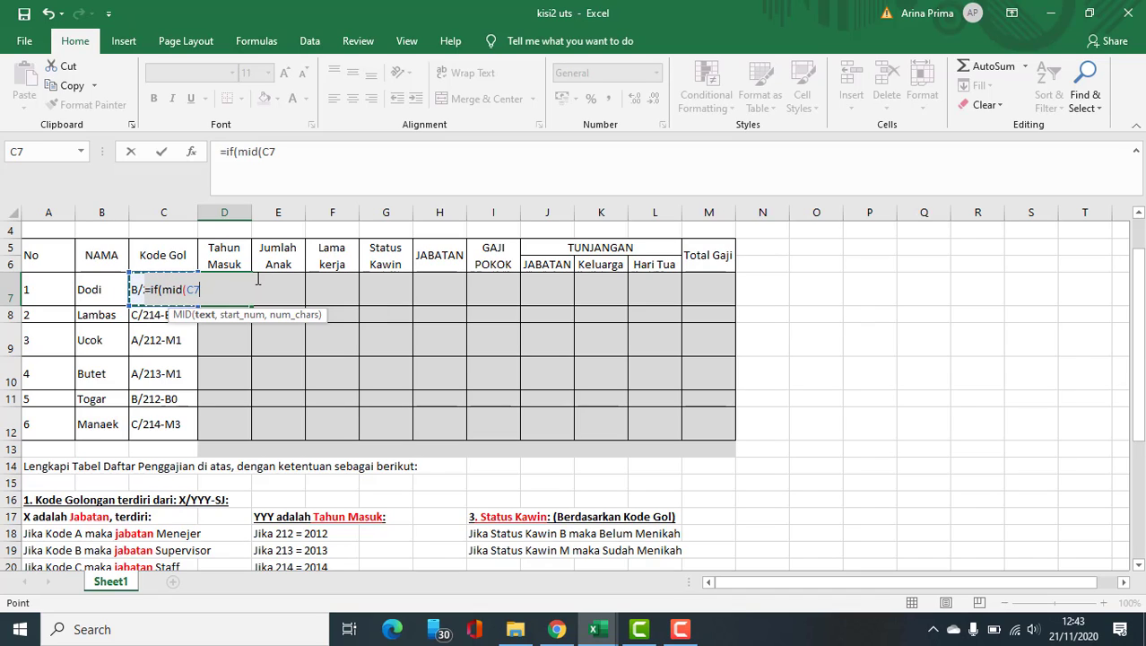
text(,)
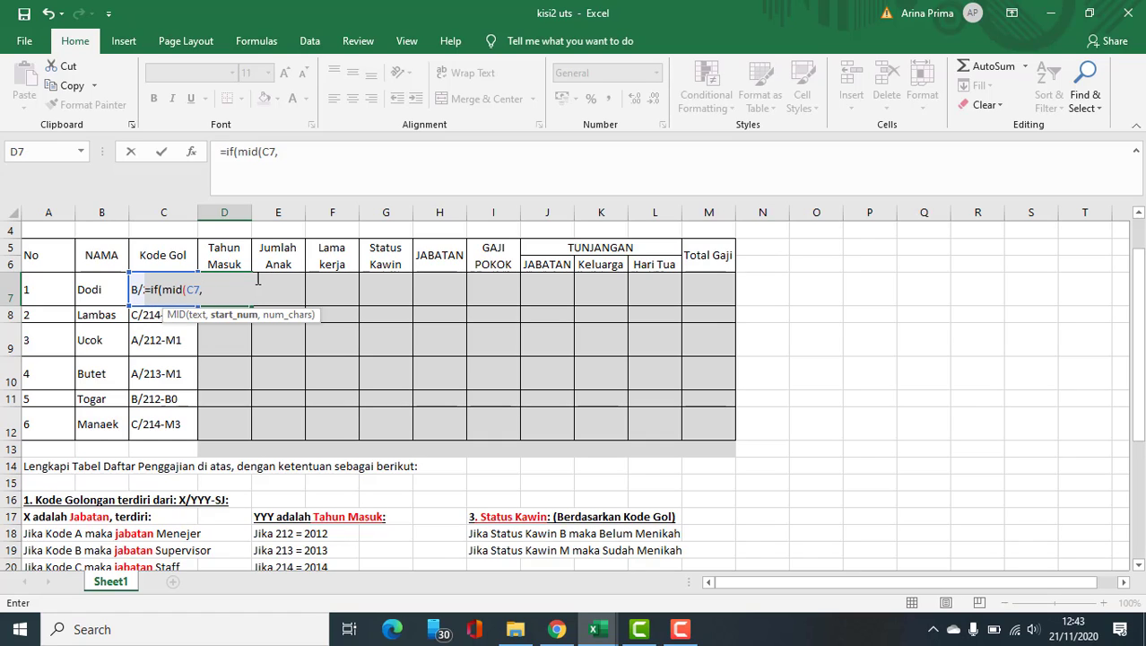
click(323, 156)
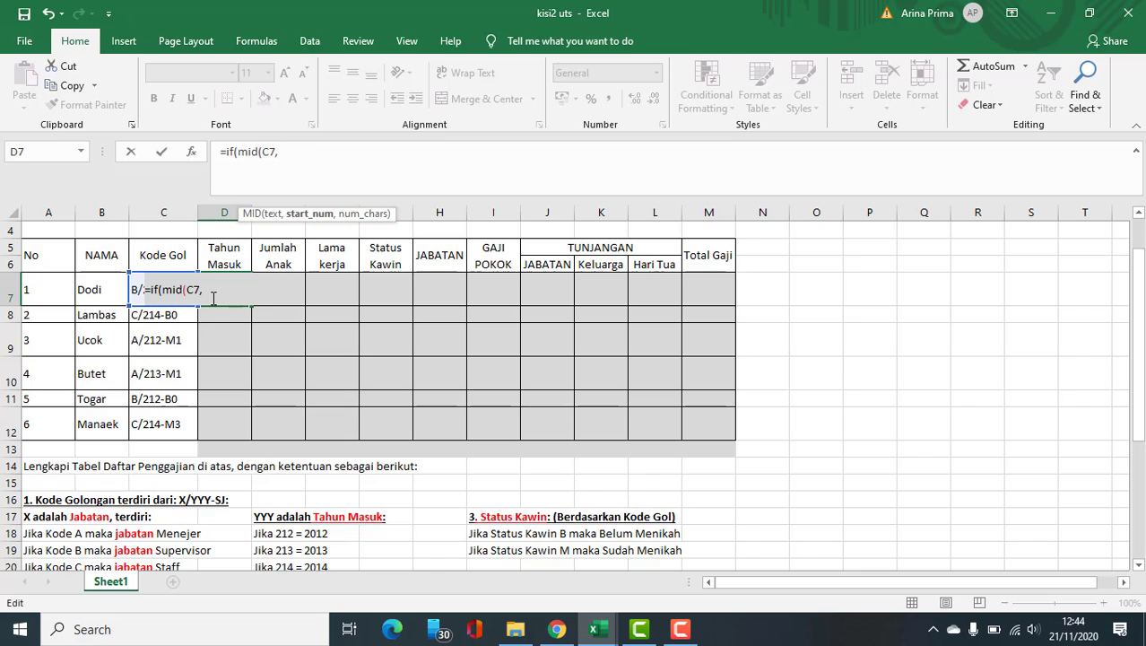
click(213, 297)
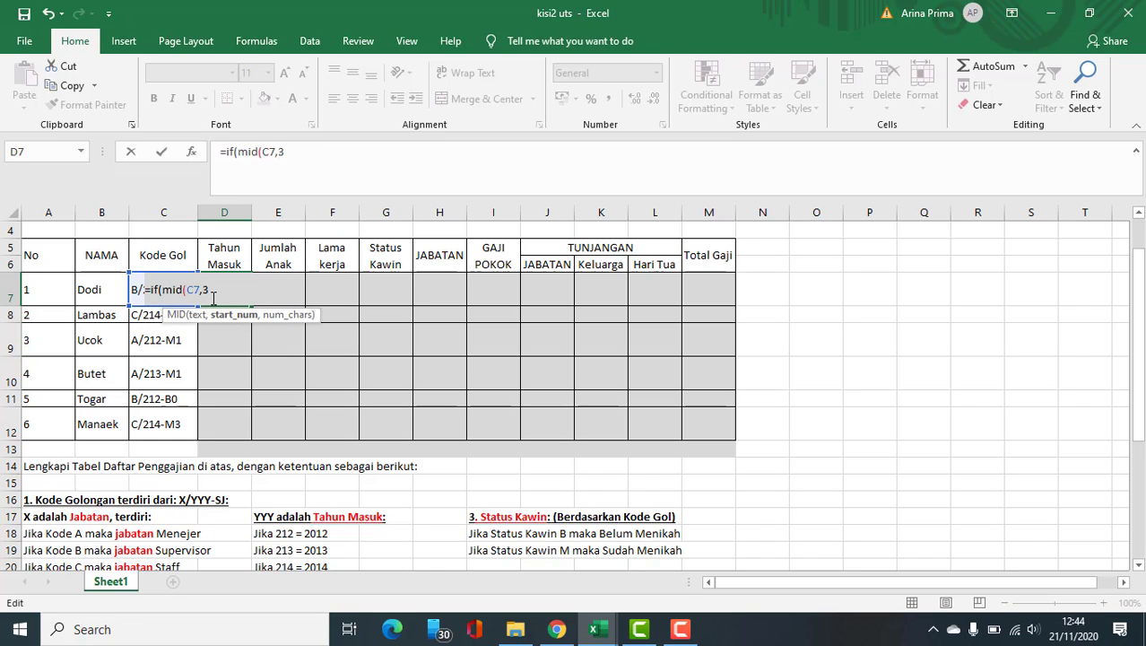
text(3,3)
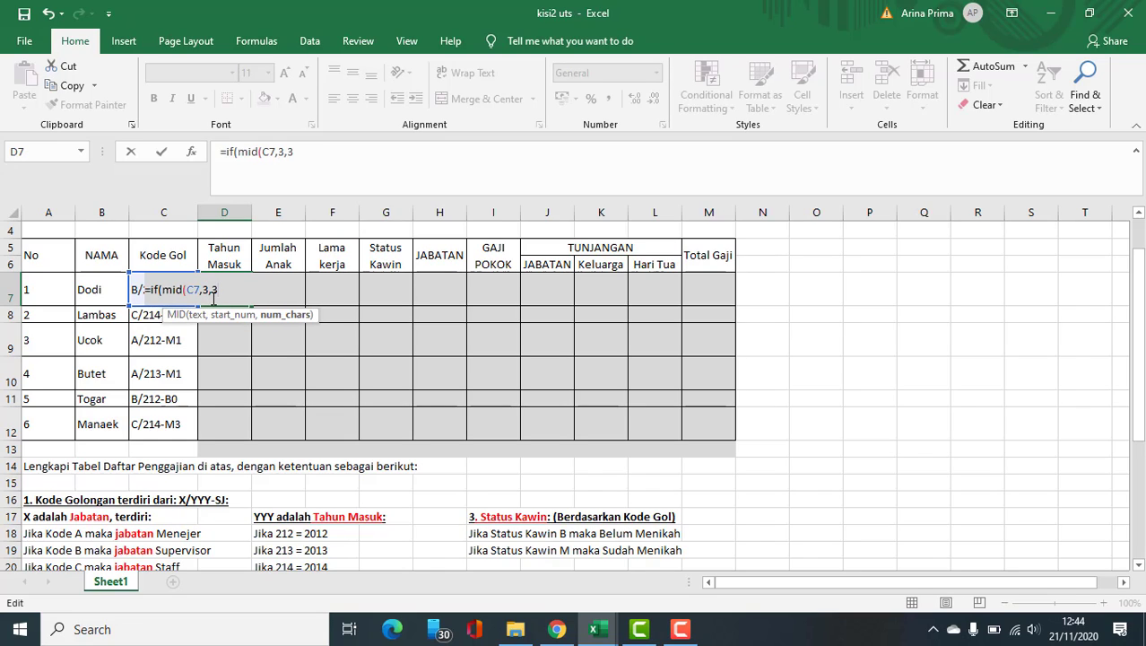
Compare the extracted code with "212" in the D7 formula and return "2012" when it matches.
text()=)
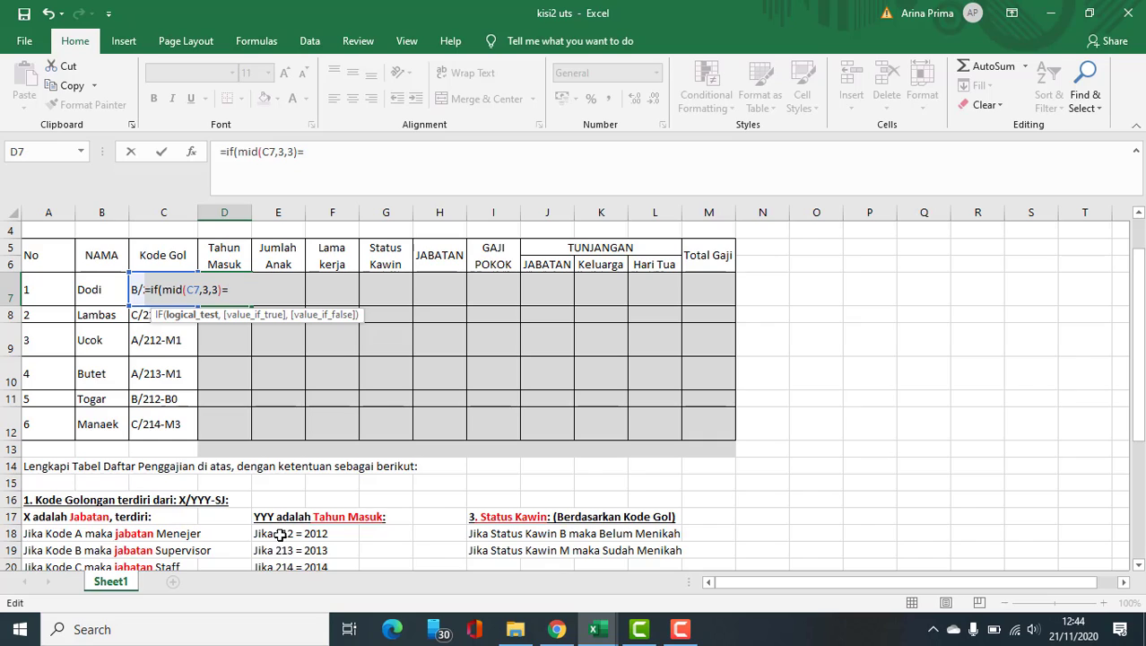
text("212")
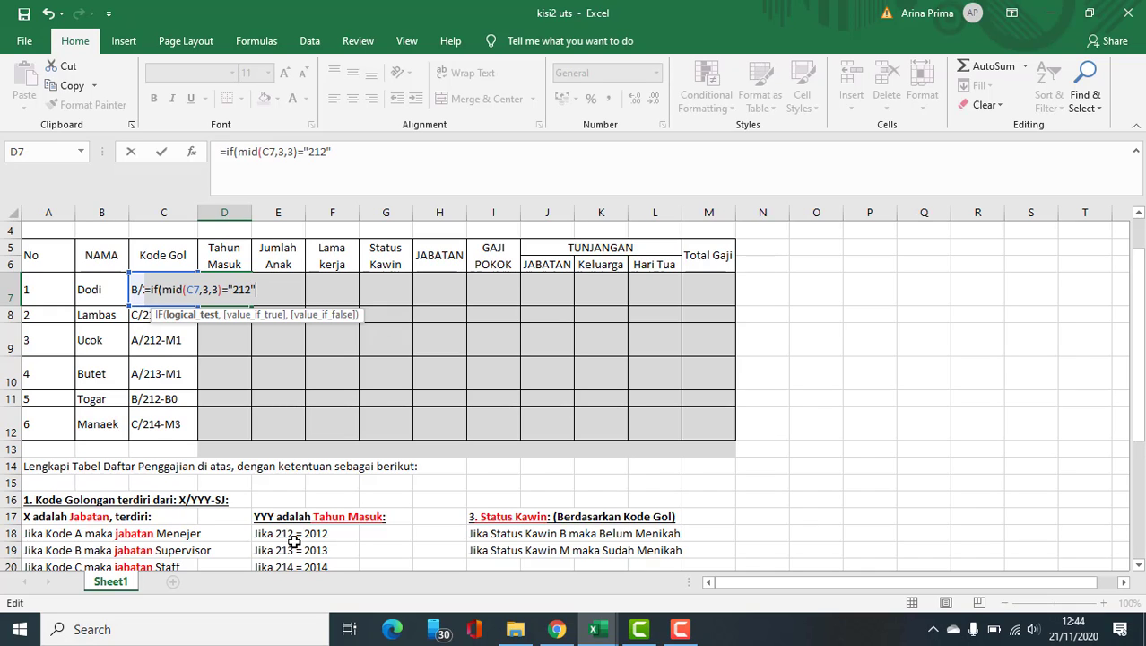
text(,)
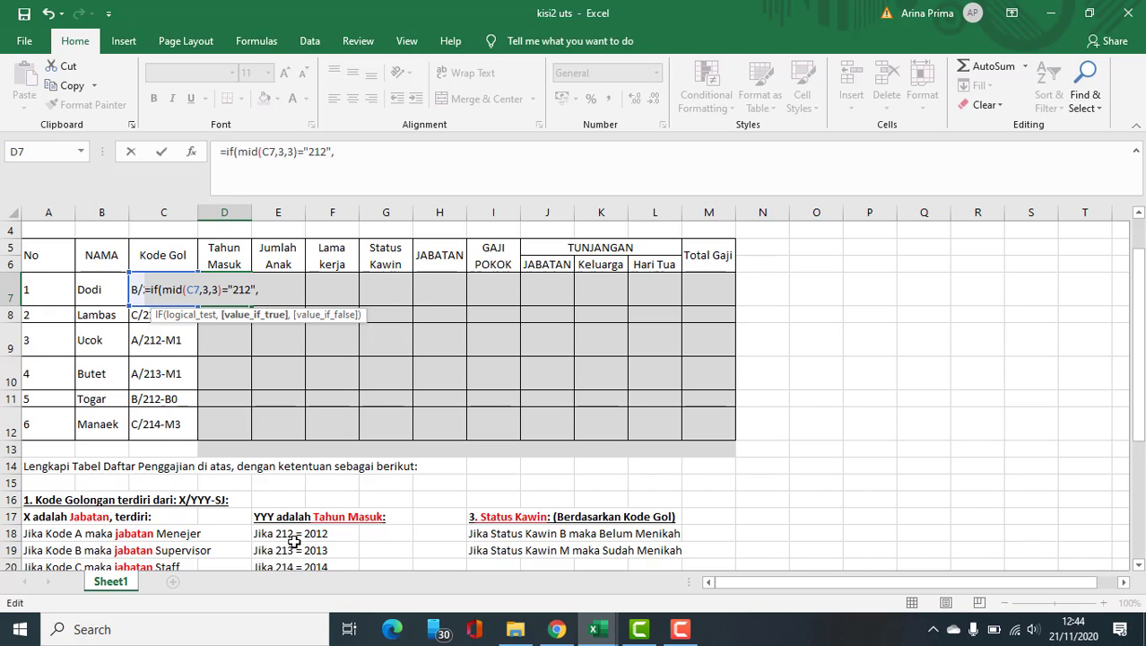
text("2012",)
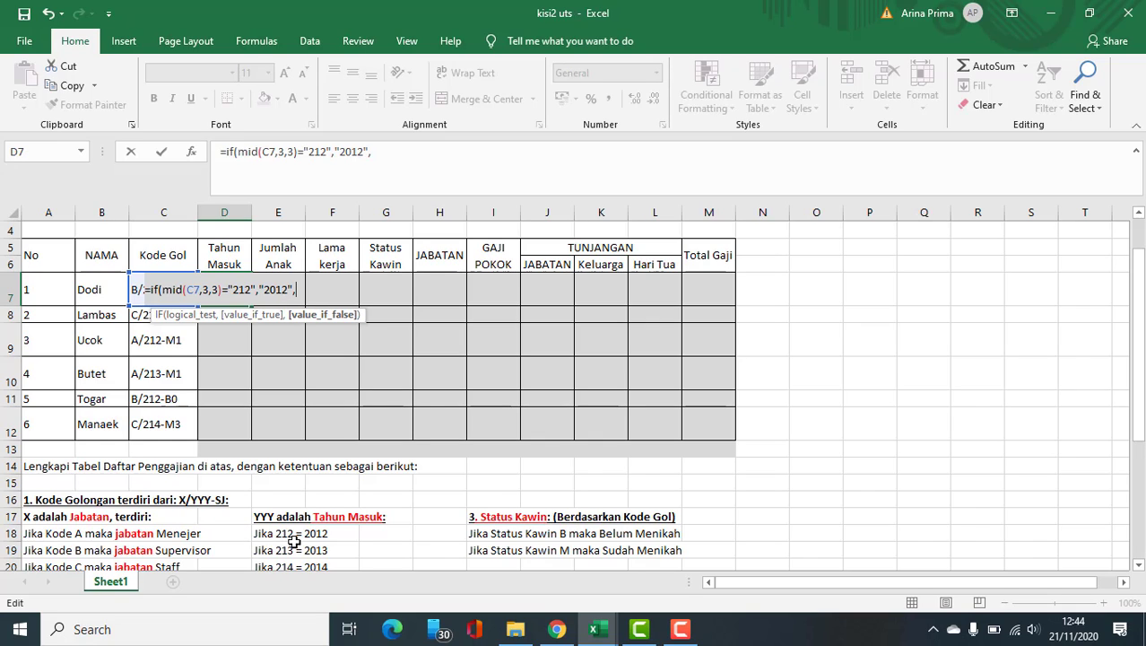
Nest a second IF in the D7 formula that tests MID(C7,3,3) against "213" and returns "2013" when it matches.
text(if(mi)
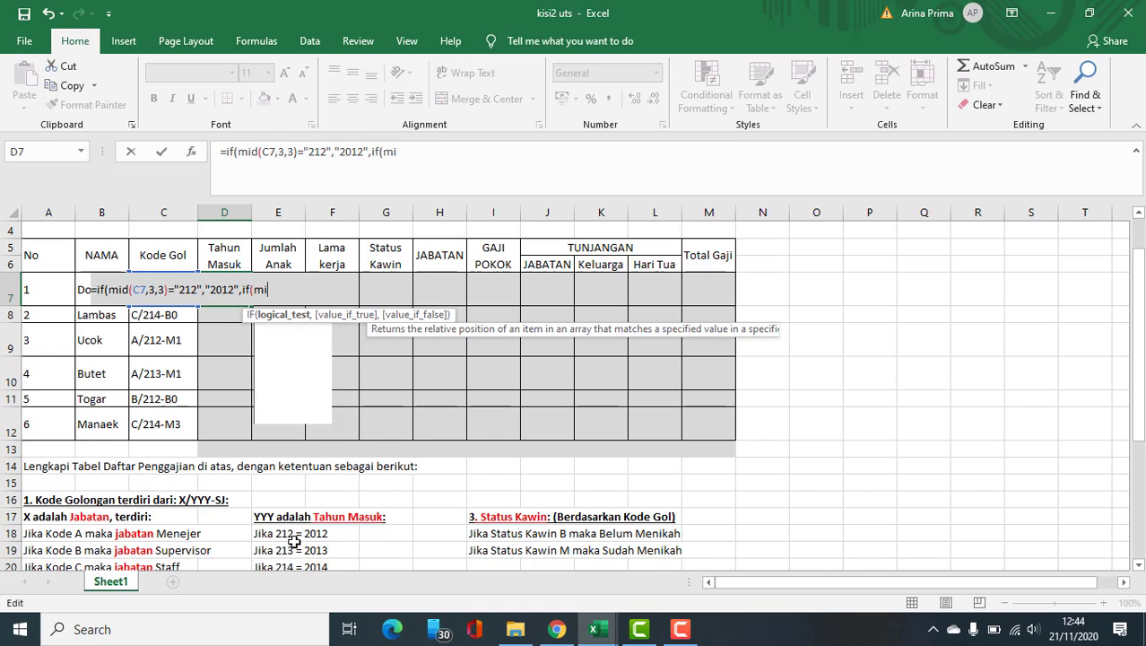
text(d(c7)
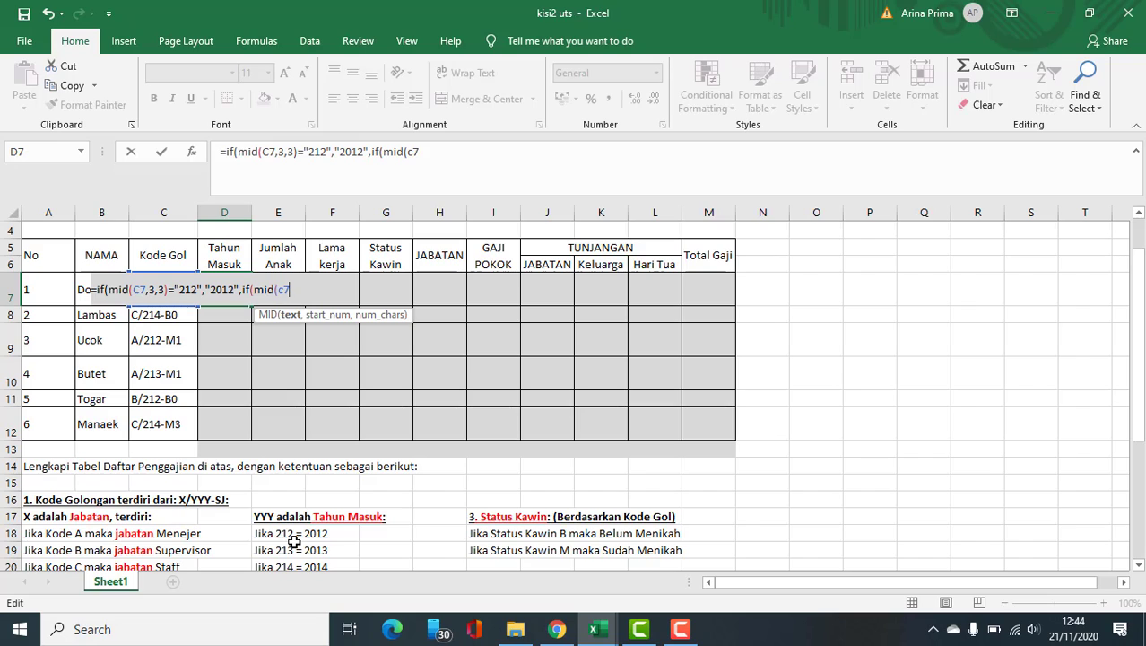
text(,3,3)
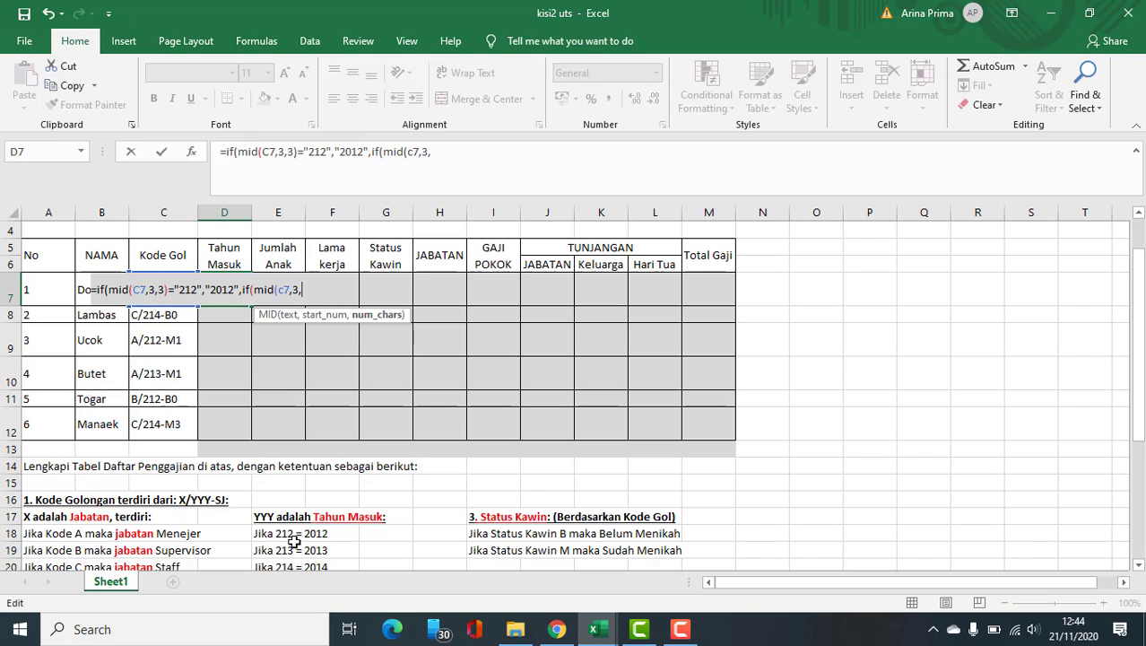
text())
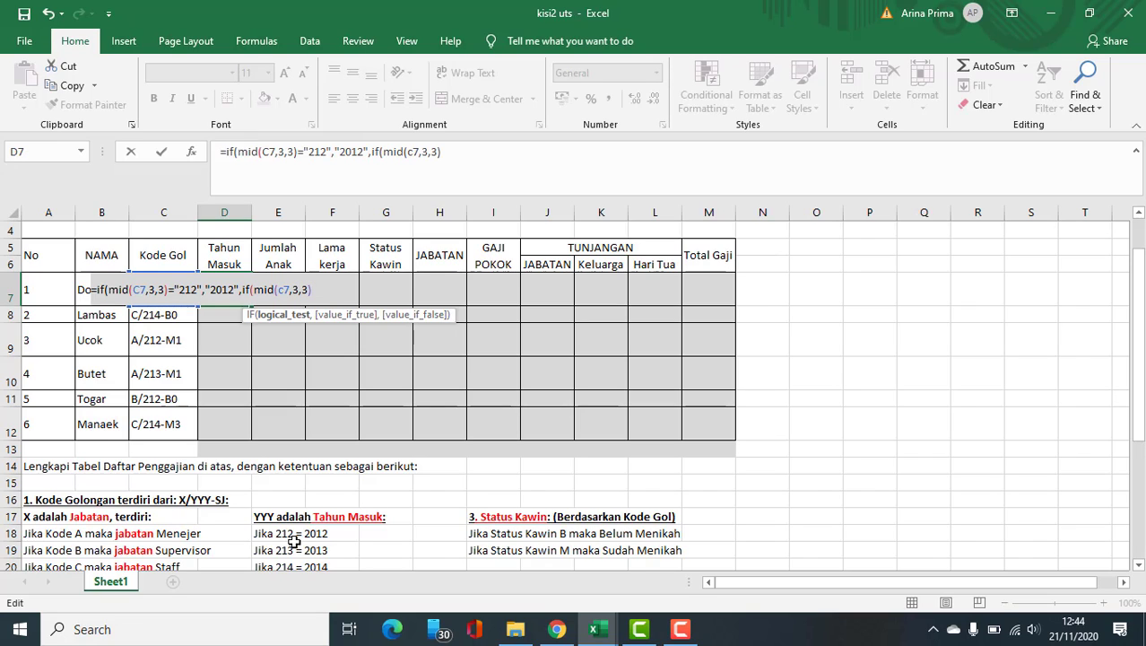
text(="213)
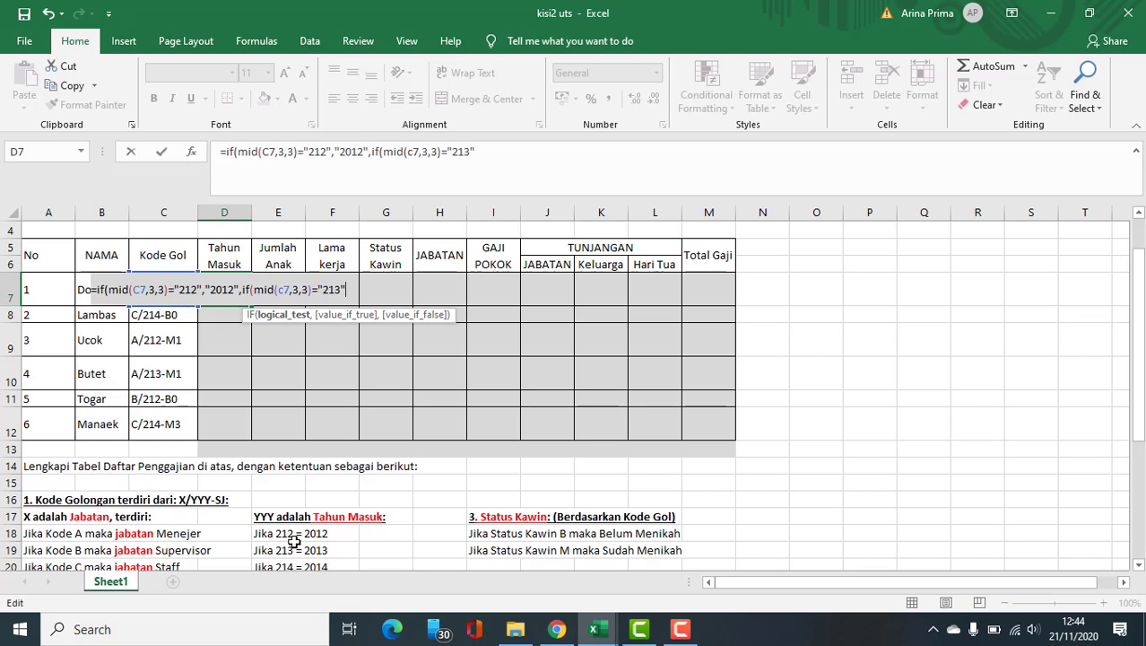
text(",)
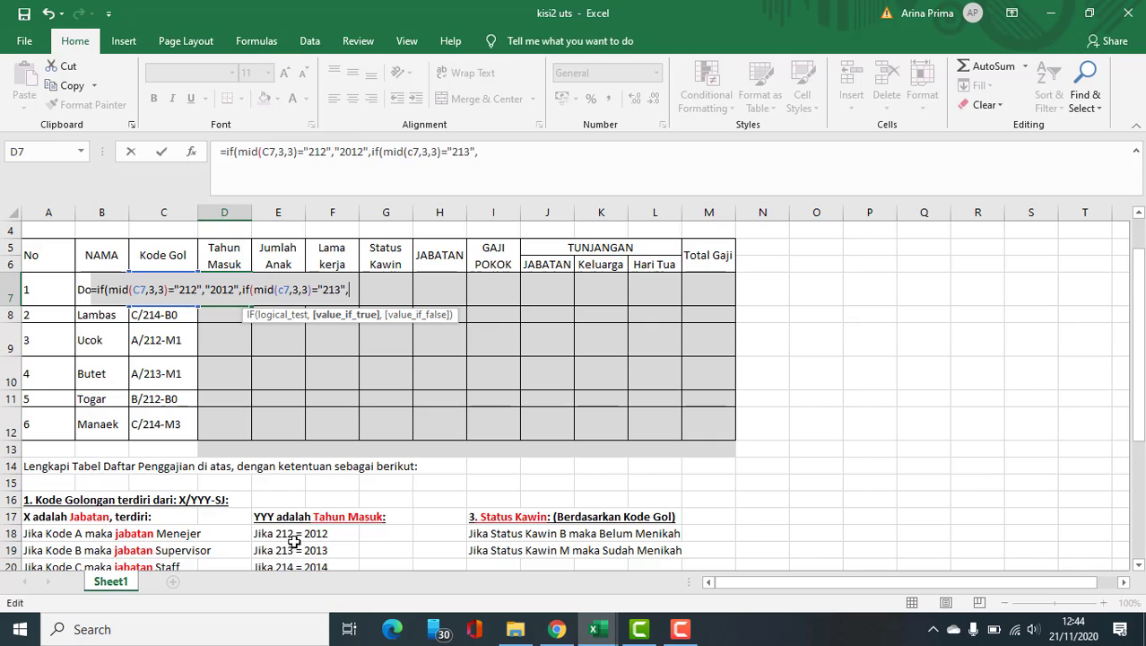
text("2013)
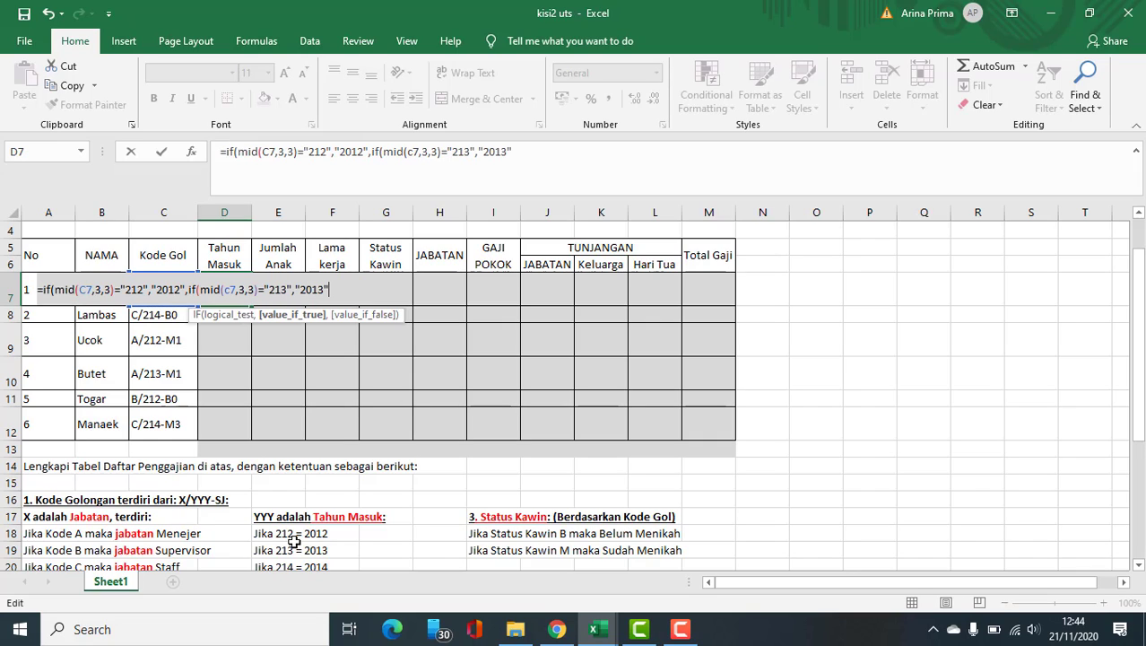
text(",)
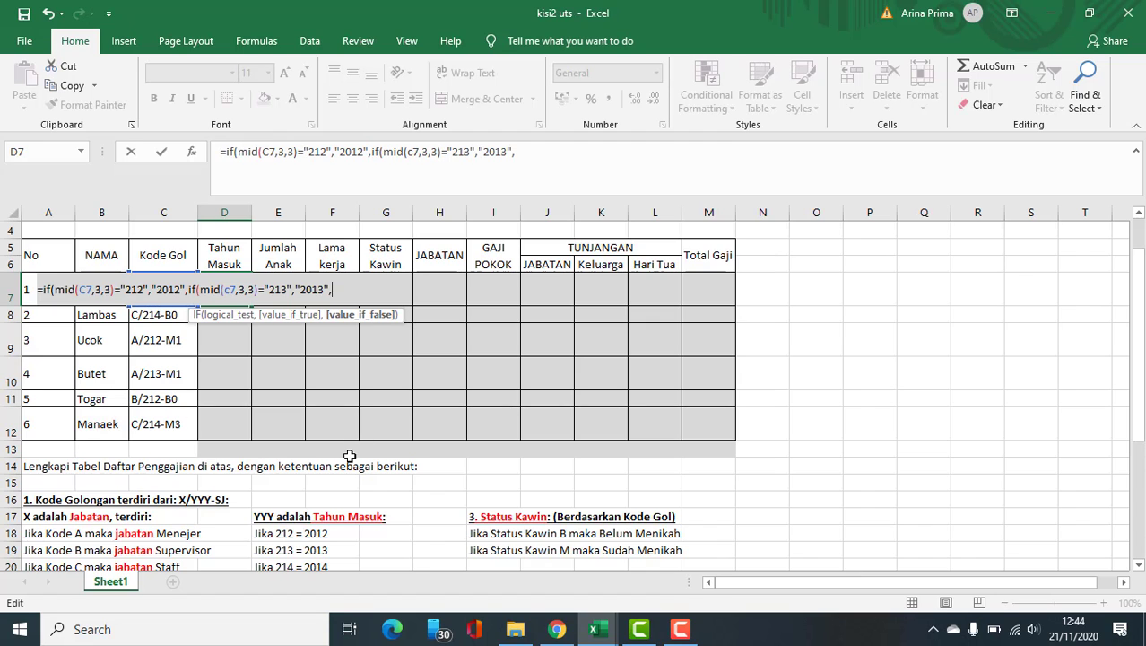
Finish the D7 formula with "2014" as the fallback value, and copy it down the Tahun Masuk column to D12.
scroll(359, 432, down, 1)
scroll(367, 426, up, 1)
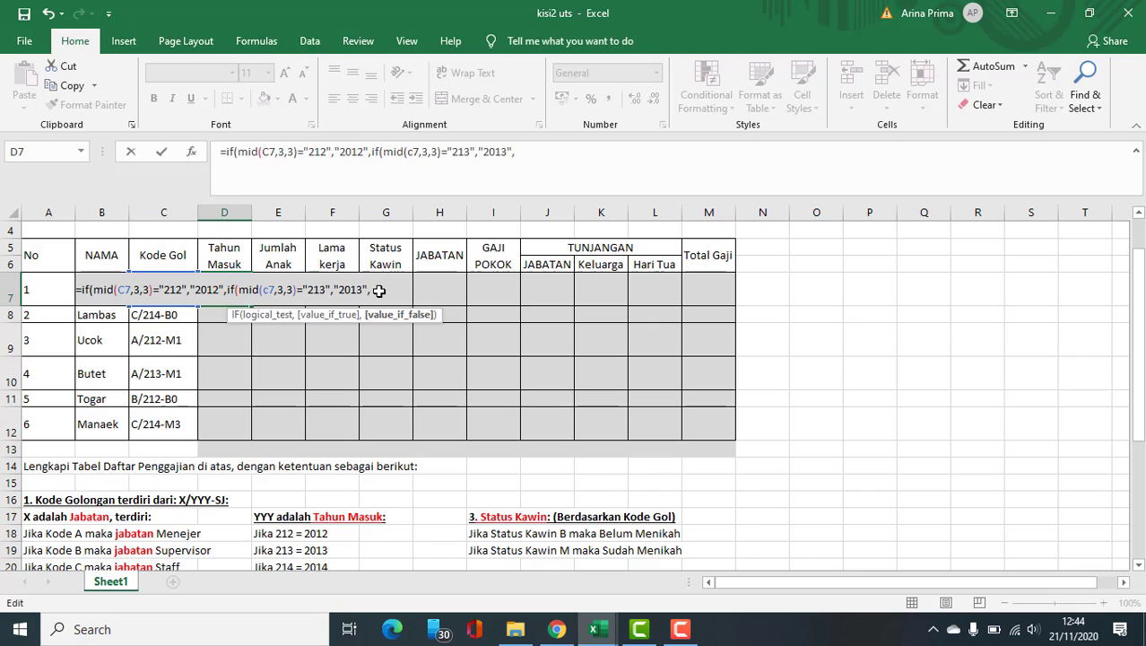
text(")
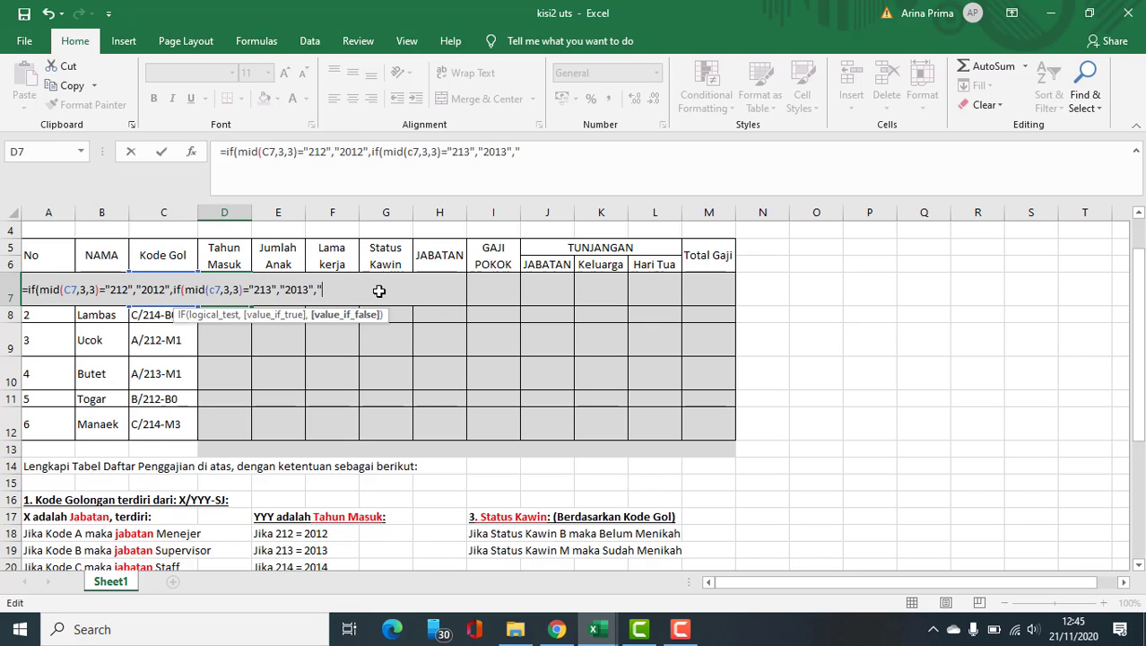
text(2014")))
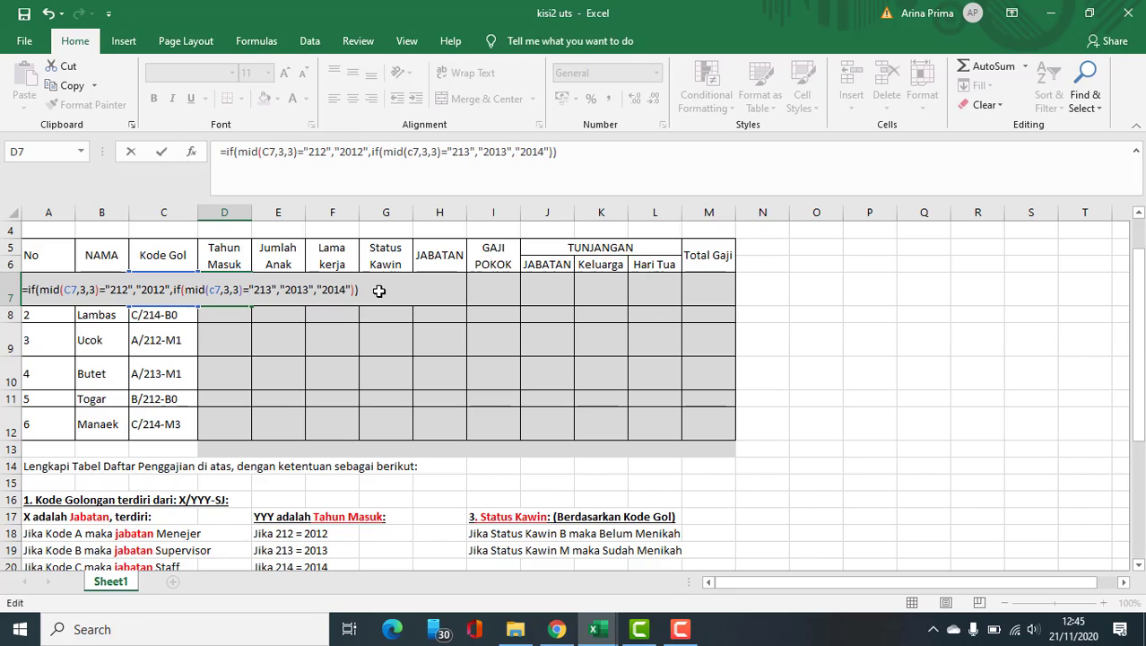
key(Return)
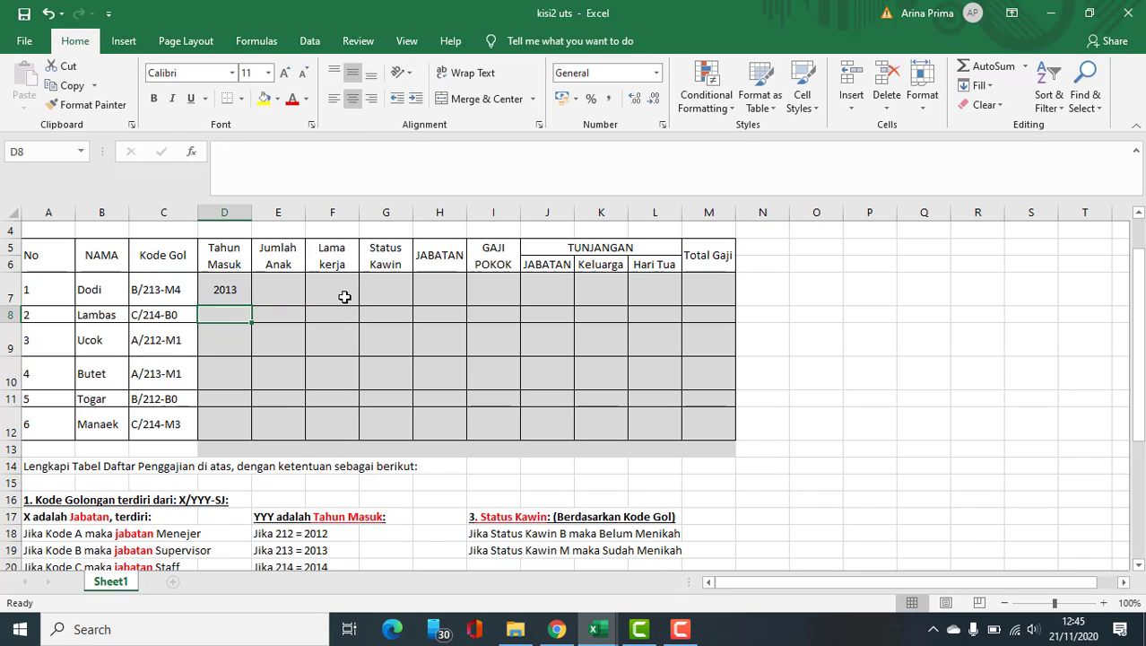
click(228, 285)
drag(254, 304, 254, 440)
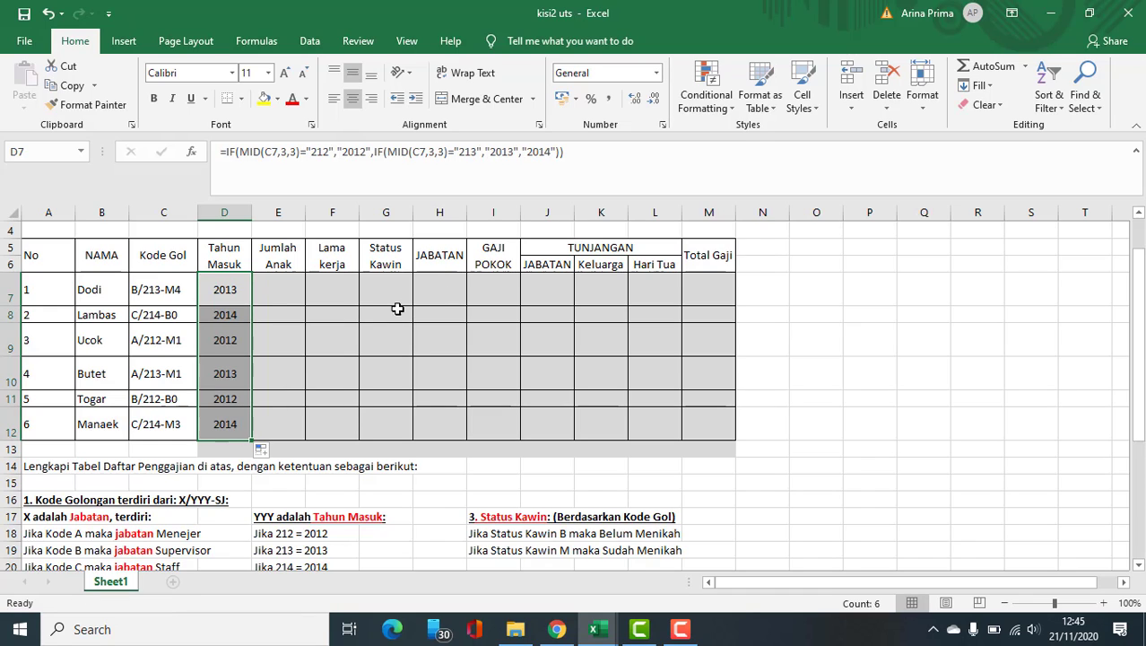
Inspect the copied Tahun Masuk formula in D8, checking its MID arguments, comparison code and returned year.
double_click(216, 310)
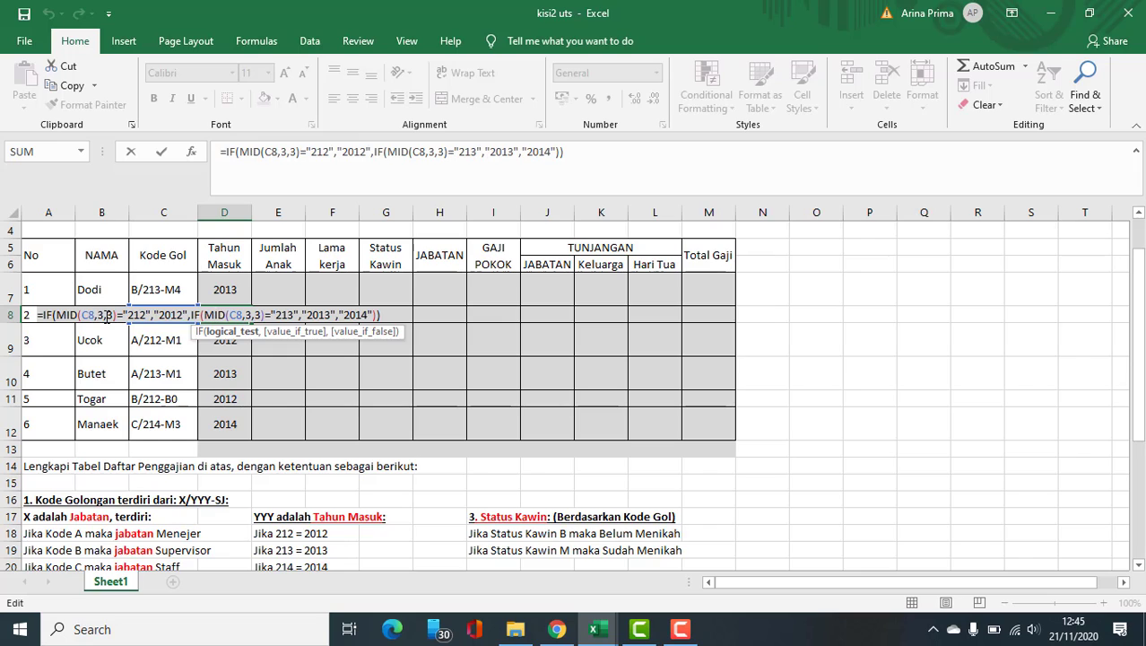
click(105, 315)
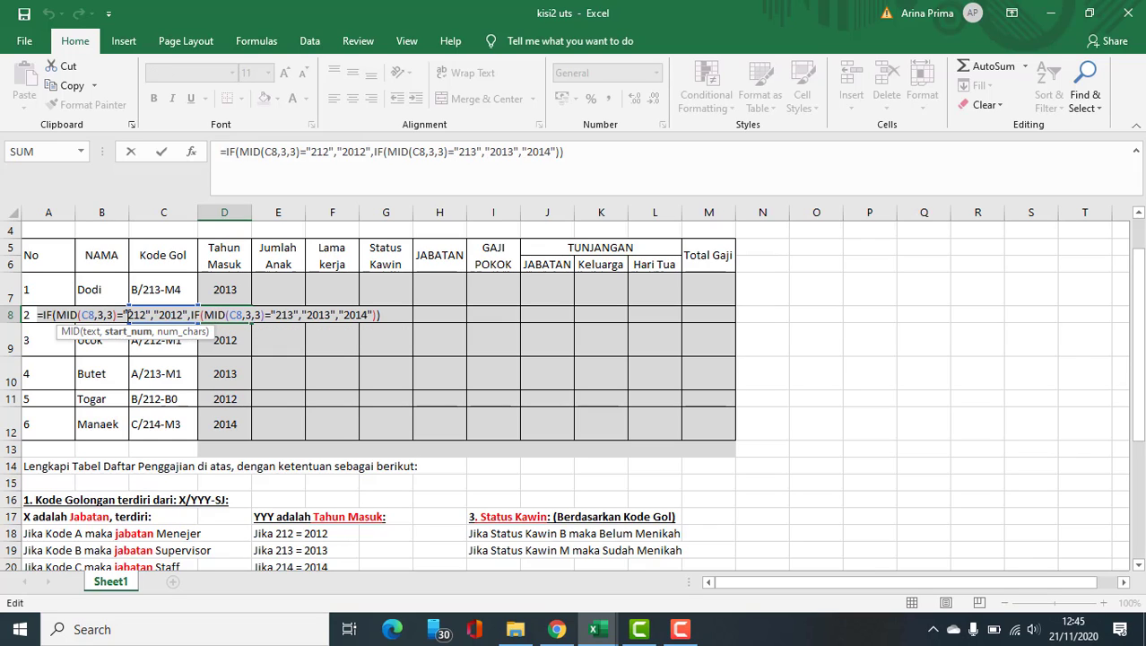
click(141, 314)
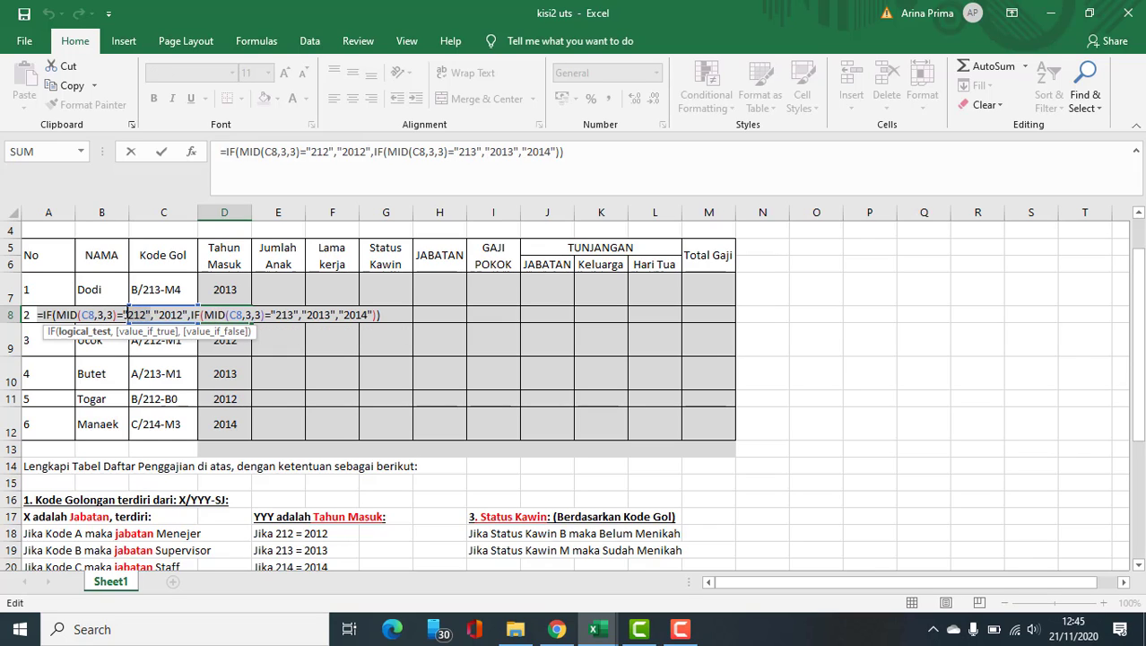
click(189, 317)
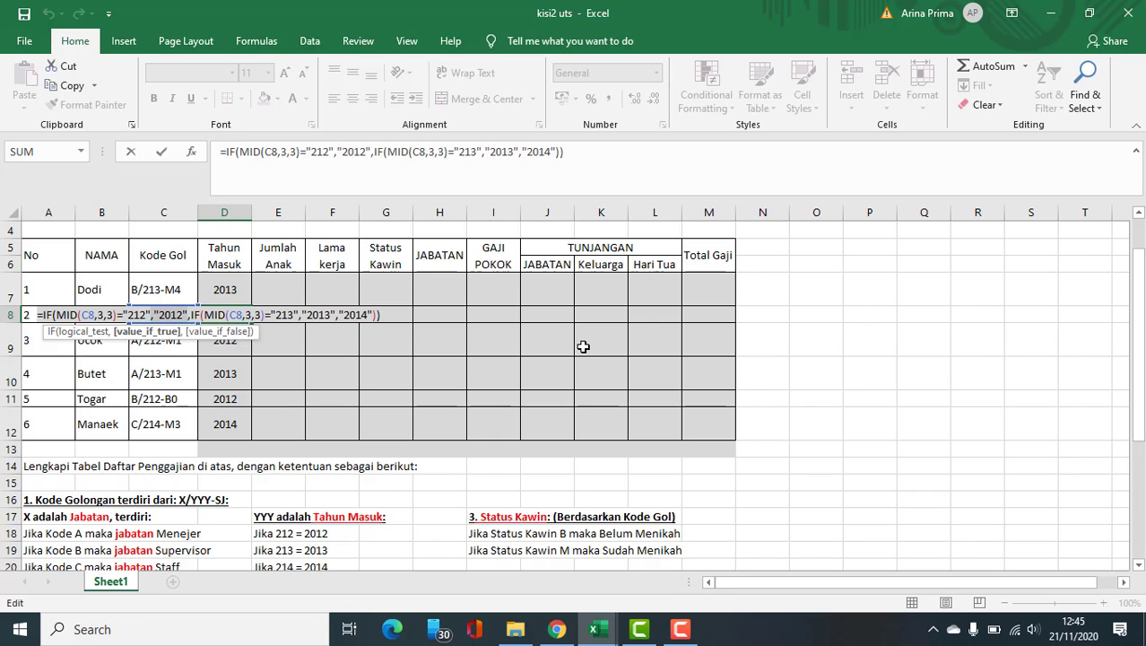
Fill the Jumlah Anak column from E7 to E12 with 2, 3, 4, 5, 1 and 2.
click(262, 295)
scroll(235, 443, down, 1)
scroll(235, 443, down, 1)
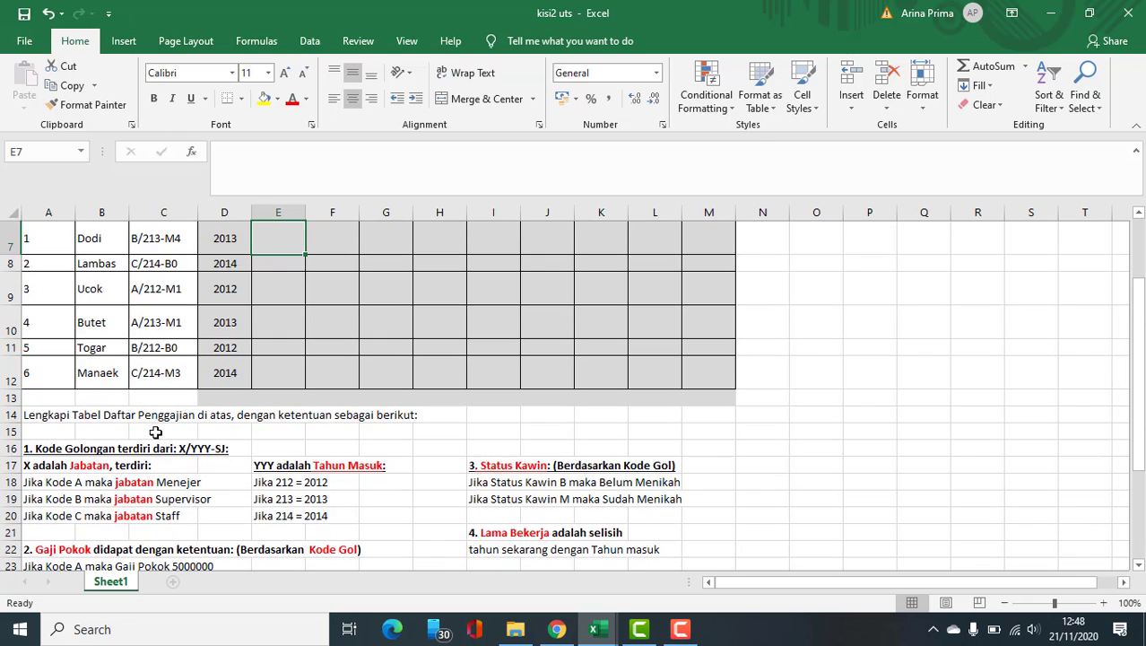
scroll(220, 470, down, 1)
scroll(220, 470, down, 2)
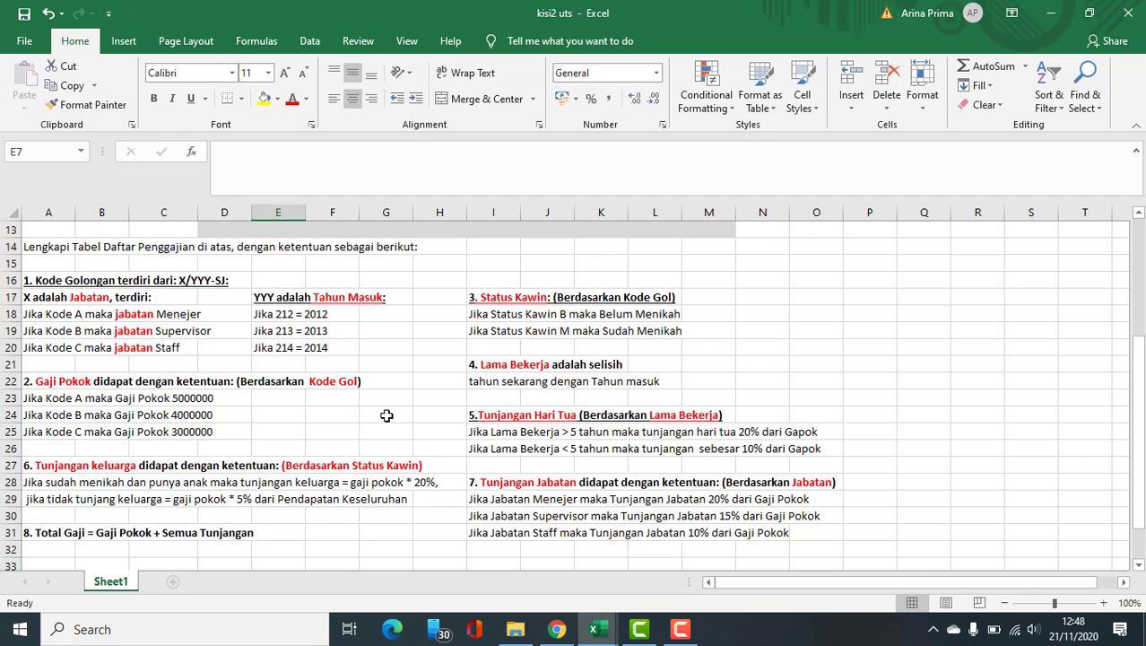
scroll(287, 393, up, 4)
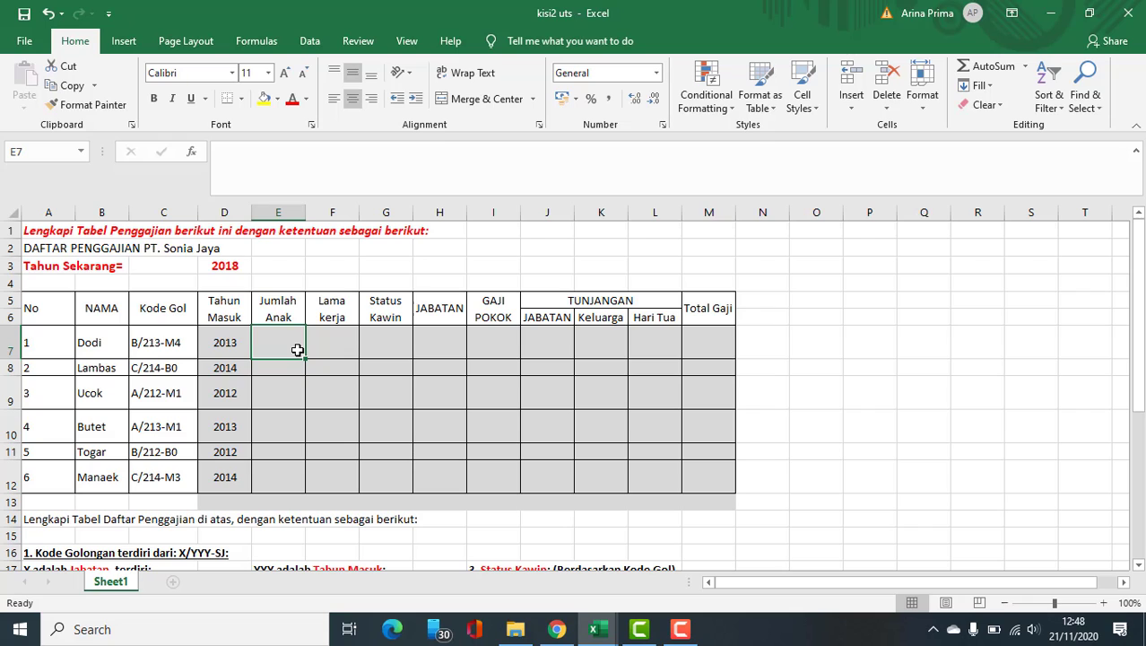
text(2)
key(Return)
text(3)
key(Return)
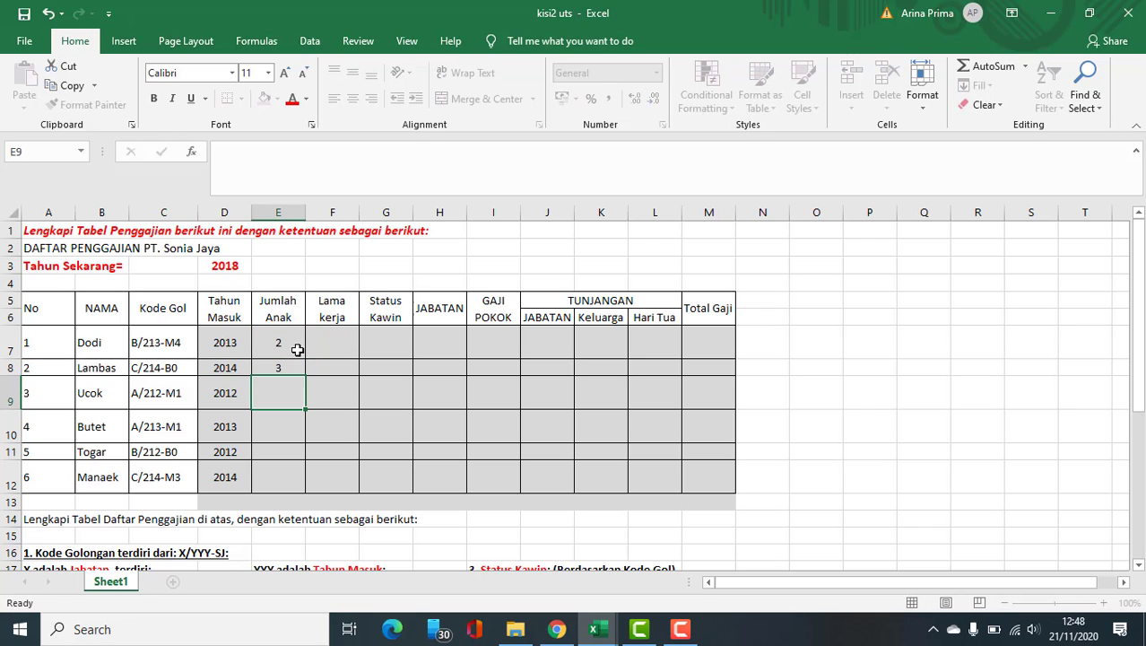
text(4)
key(Return)
text(5)
key(Return)
text(1)
key(Return)
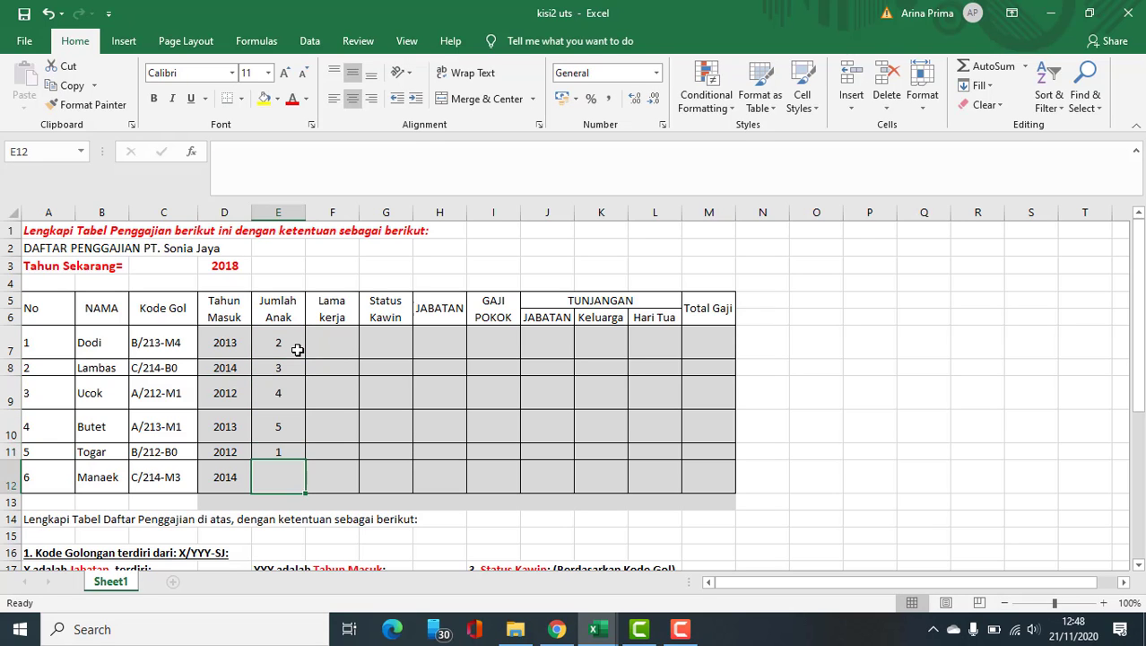
text(2)
key(Return)
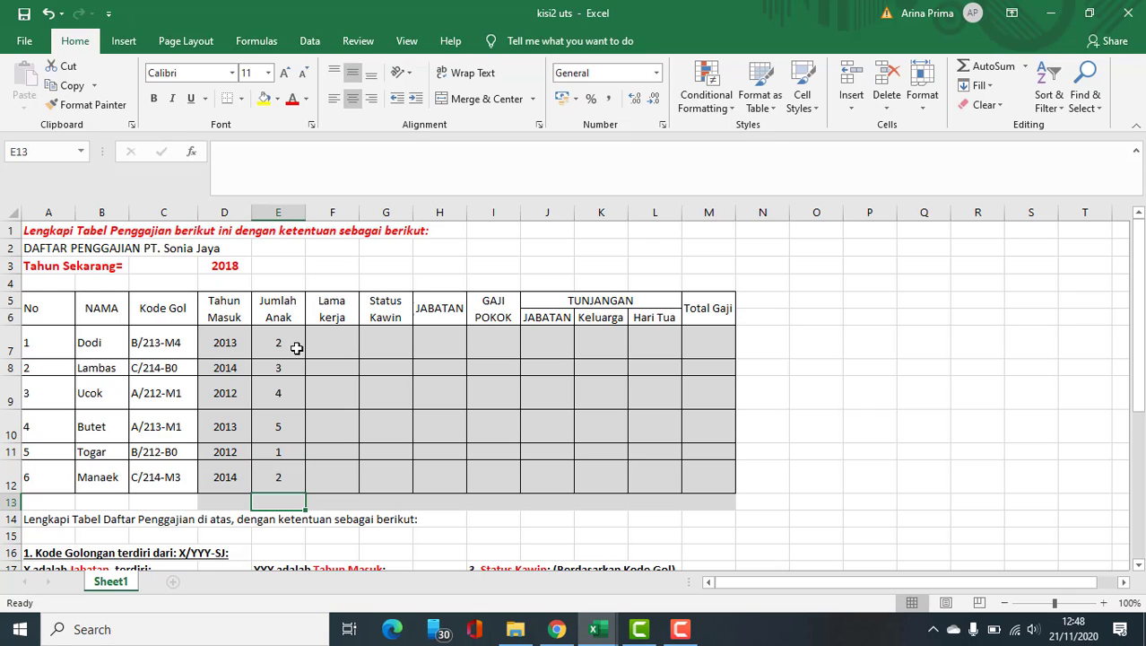
Change the Jumlah Anak value in E10 to 0.
click(277, 427)
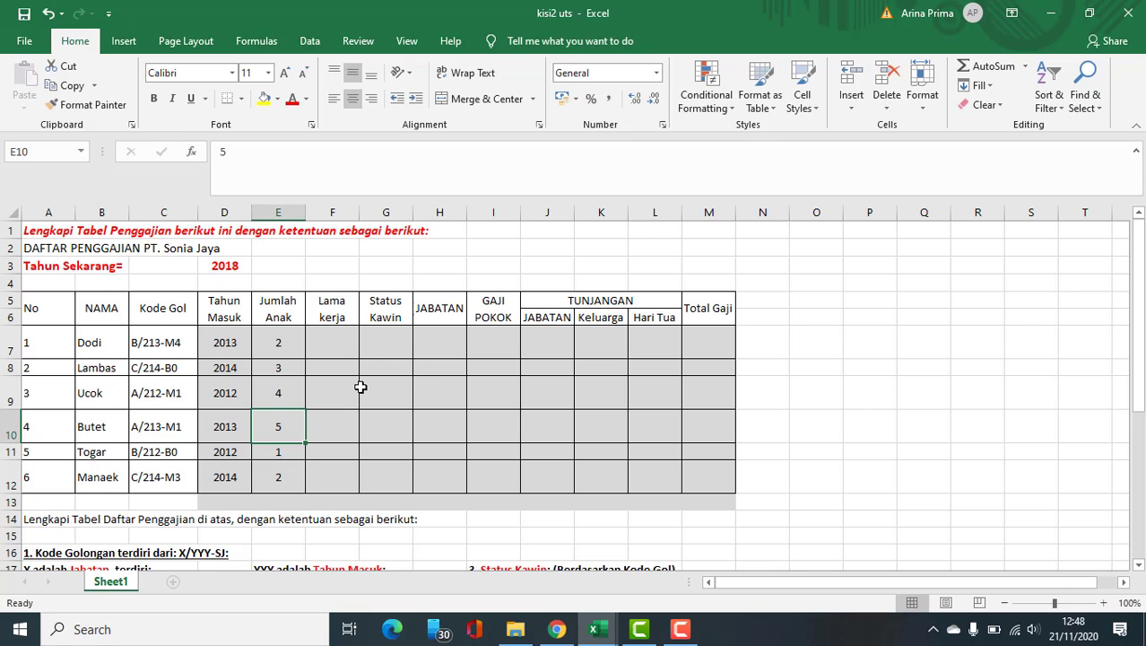
text(0)
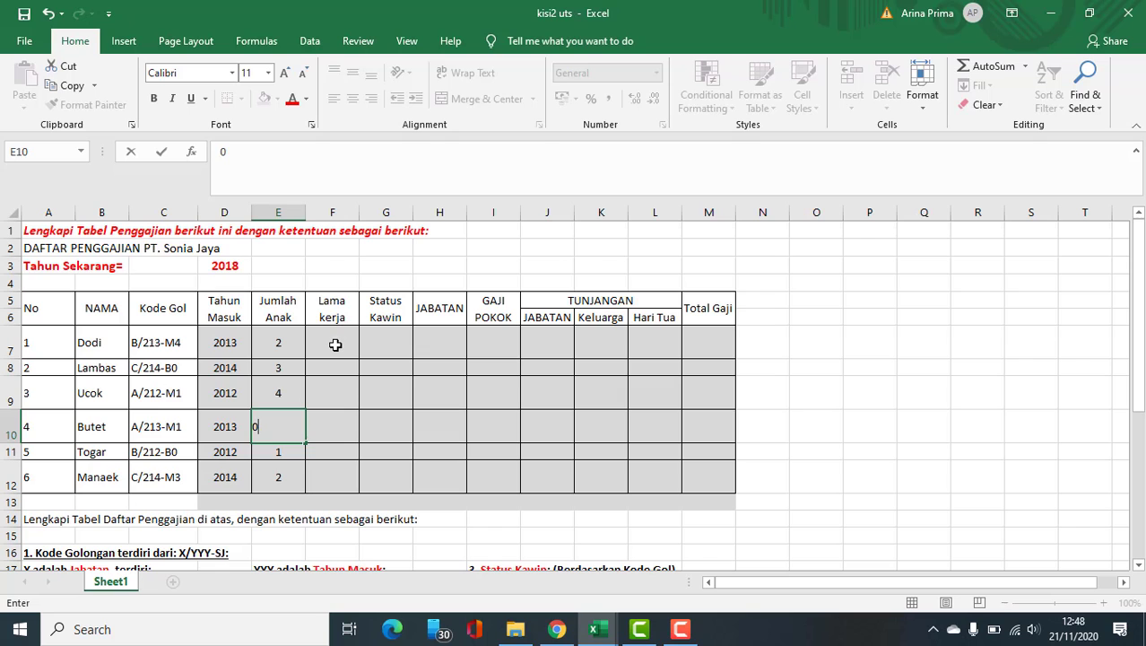
click(334, 345)
Calculate Lama kerja in F7 with the formula =D3-D7, following the Lama Bekerja rule of current year minus Tahun Masuk.
scroll(381, 350, down, 2)
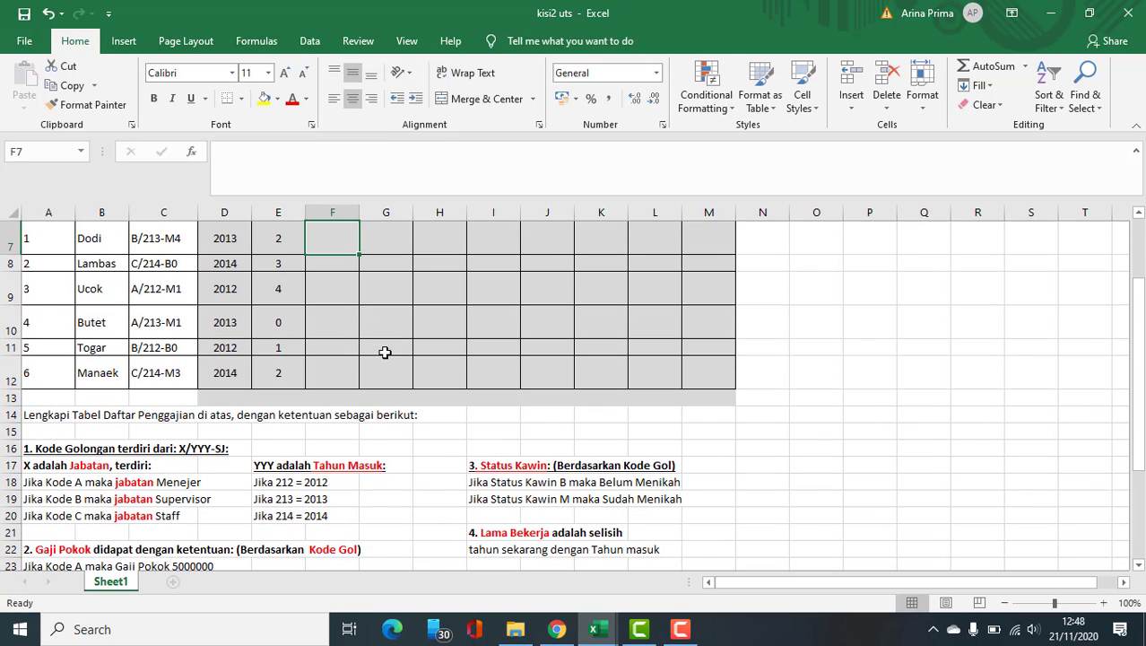
scroll(359, 489, up, 1)
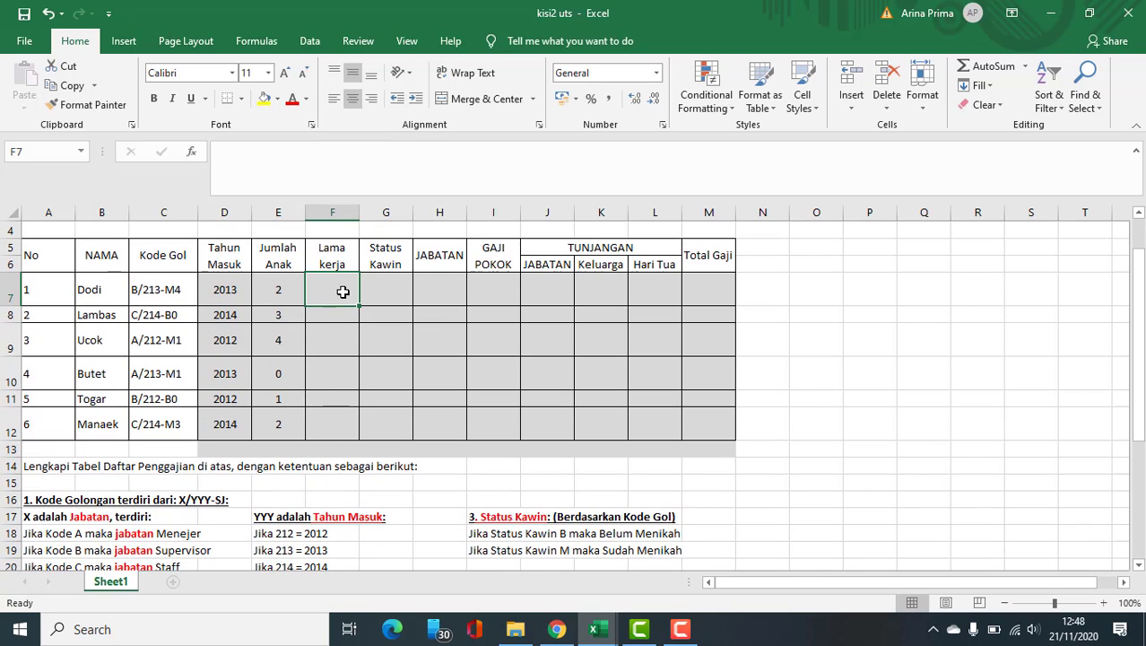
scroll(327, 313, up, 1)
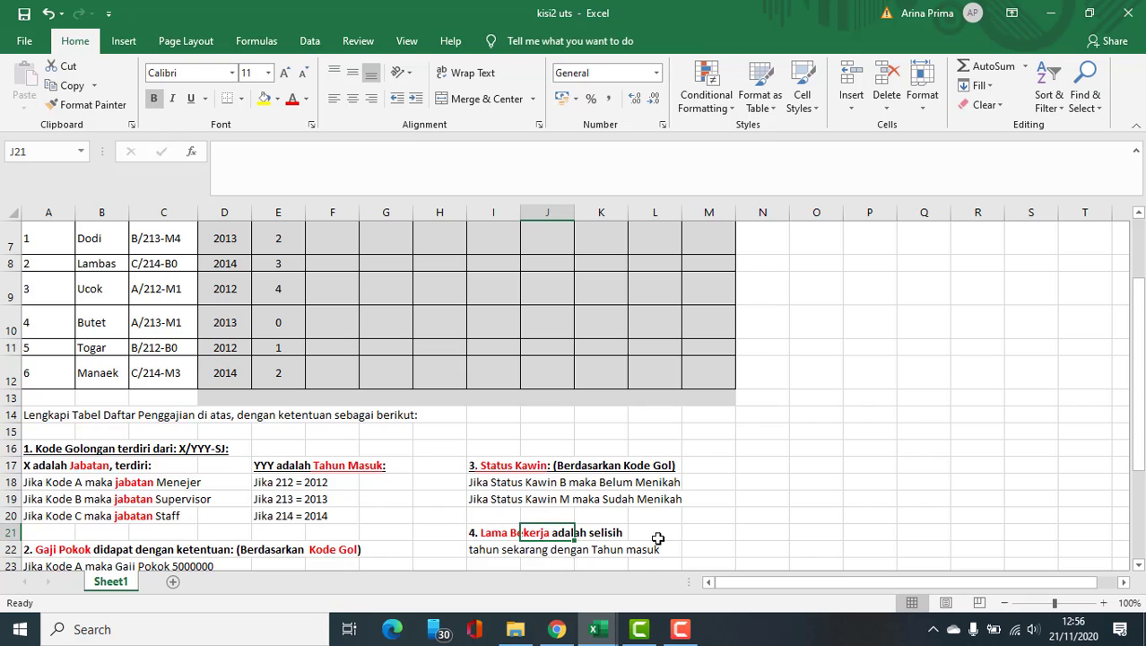
scroll(493, 465, up, 2)
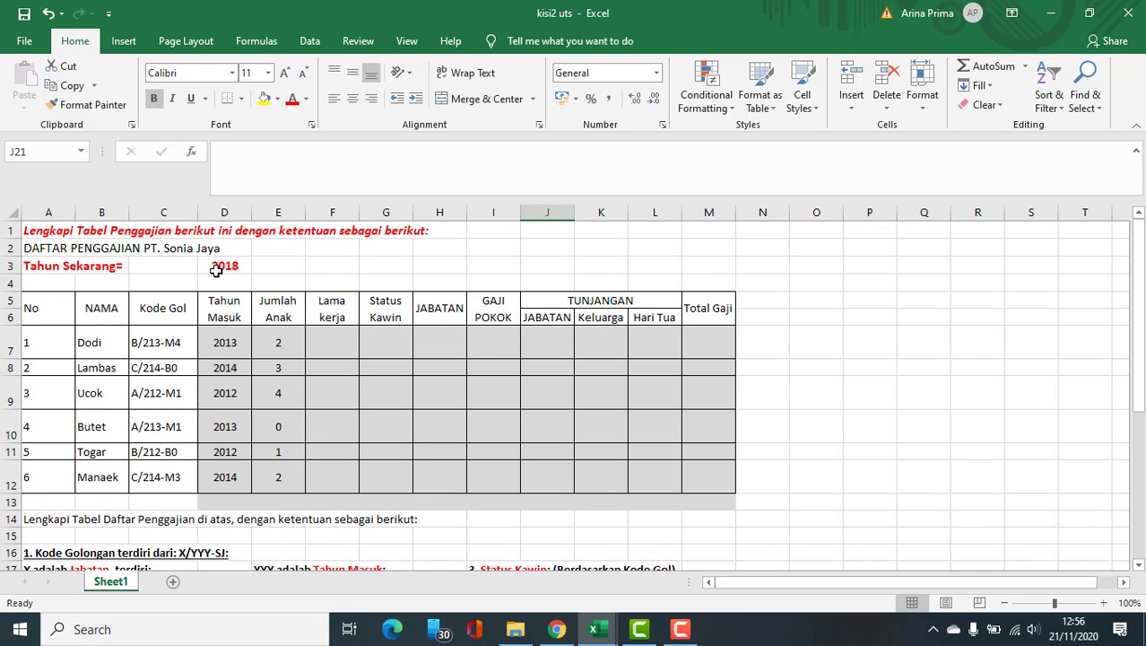
click(216, 270)
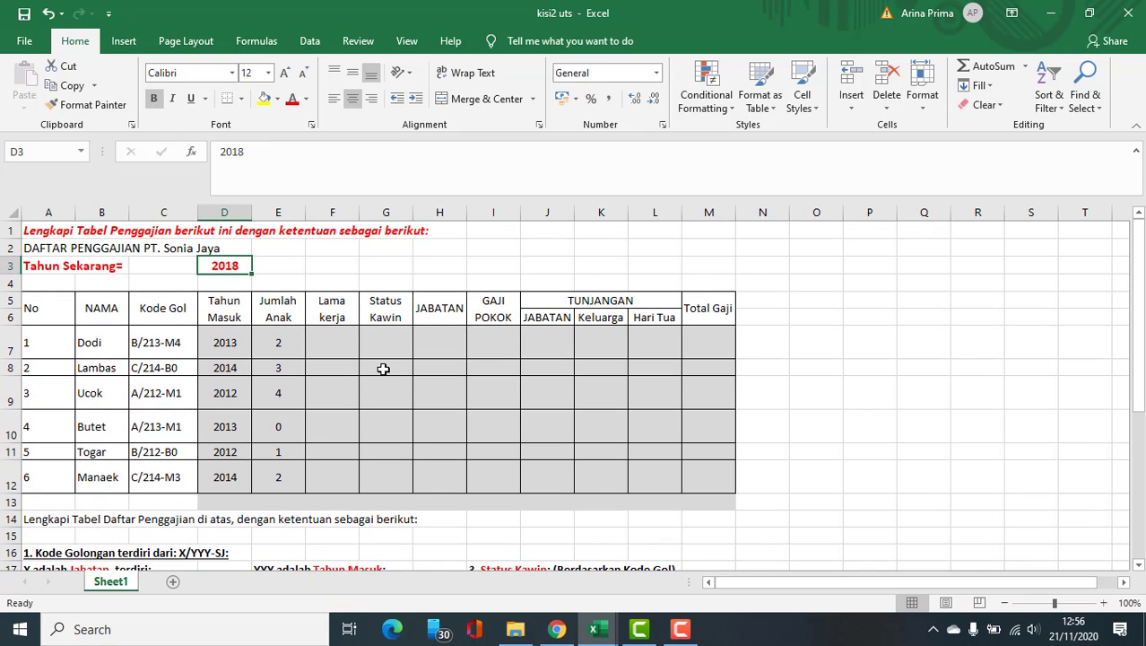
click(336, 348)
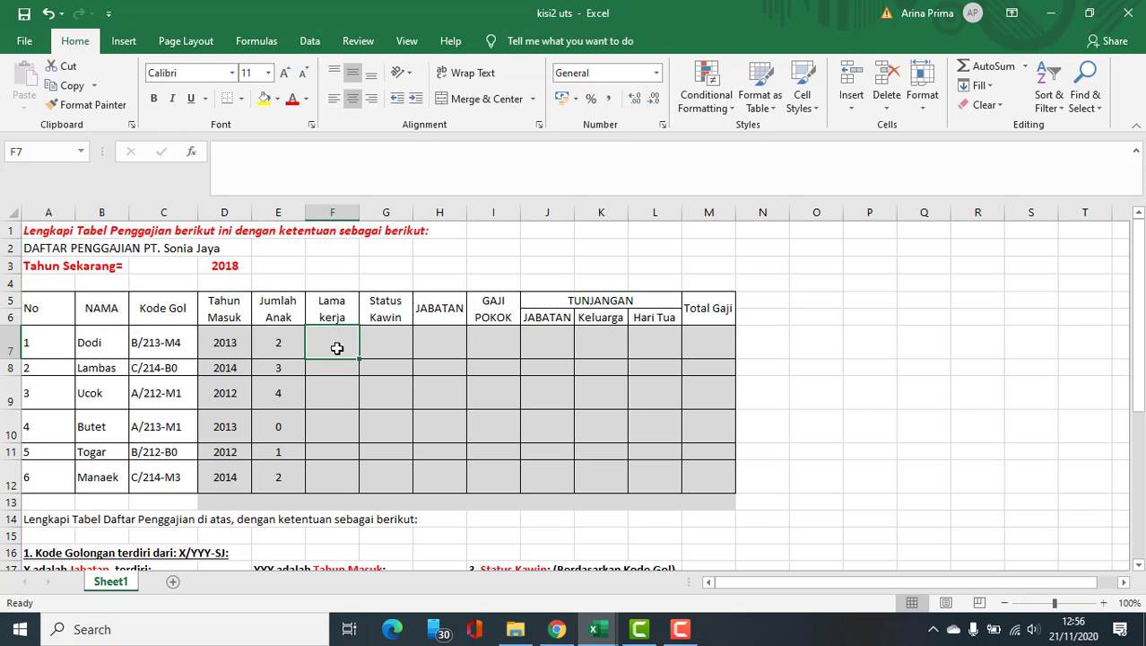
text(=)
click(240, 266)
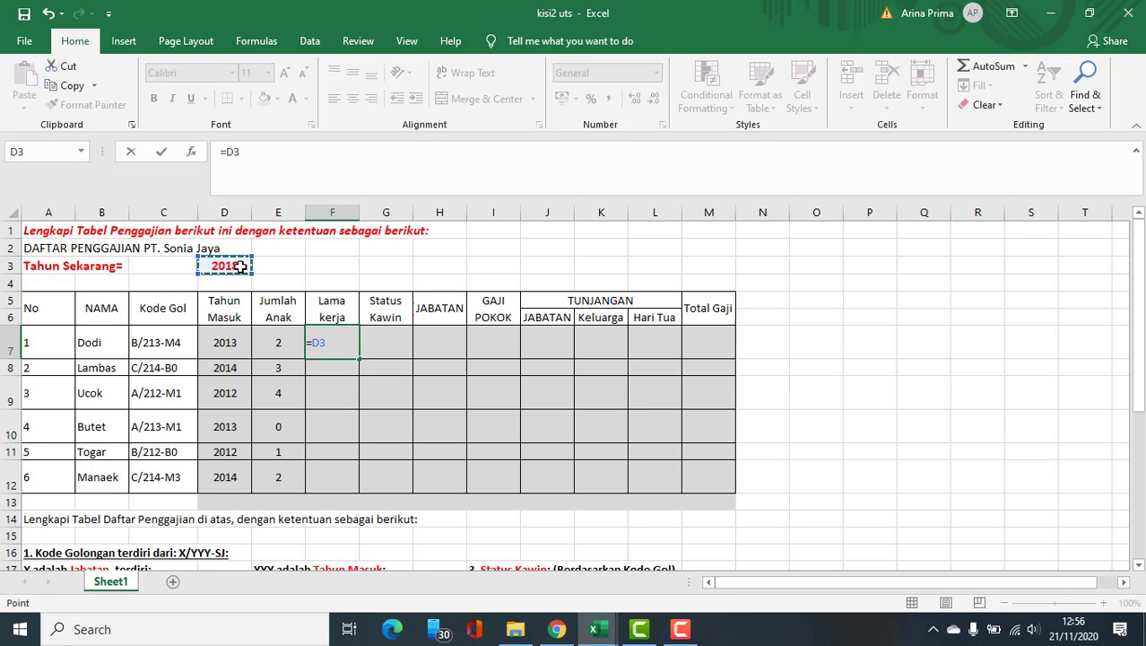
text(-)
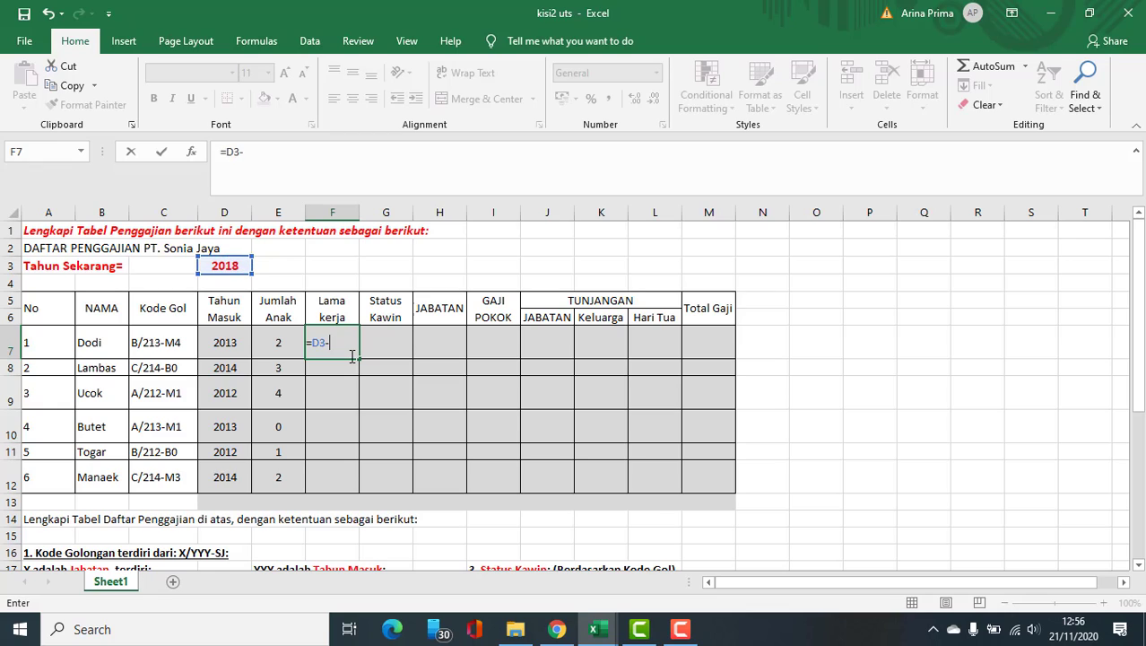
click(274, 344)
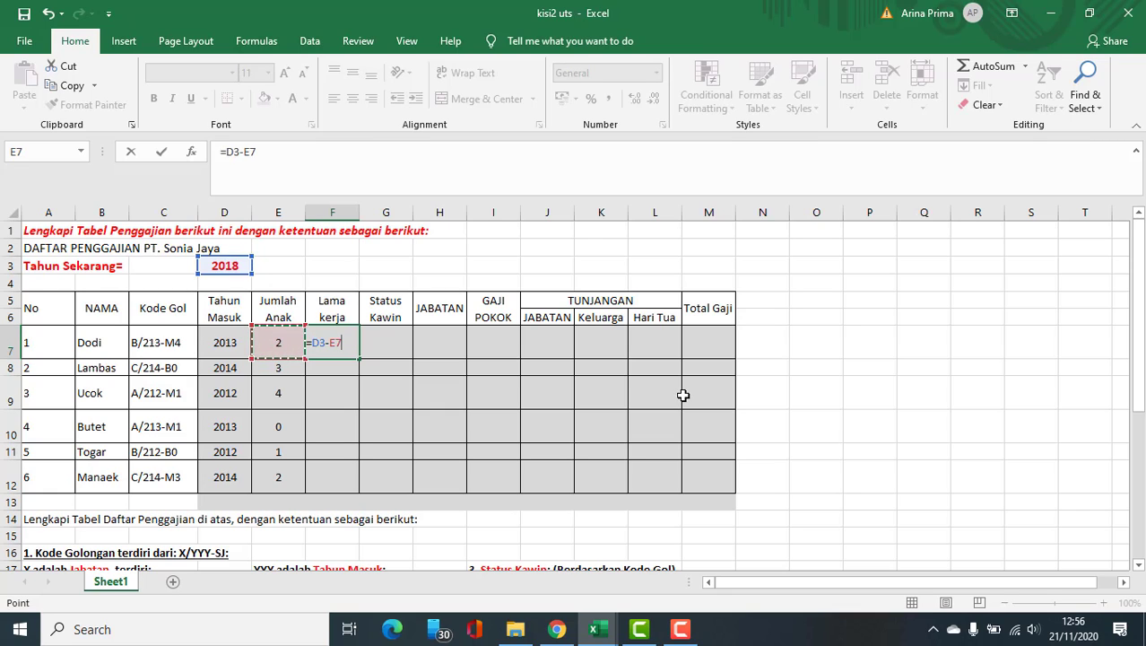
click(227, 341)
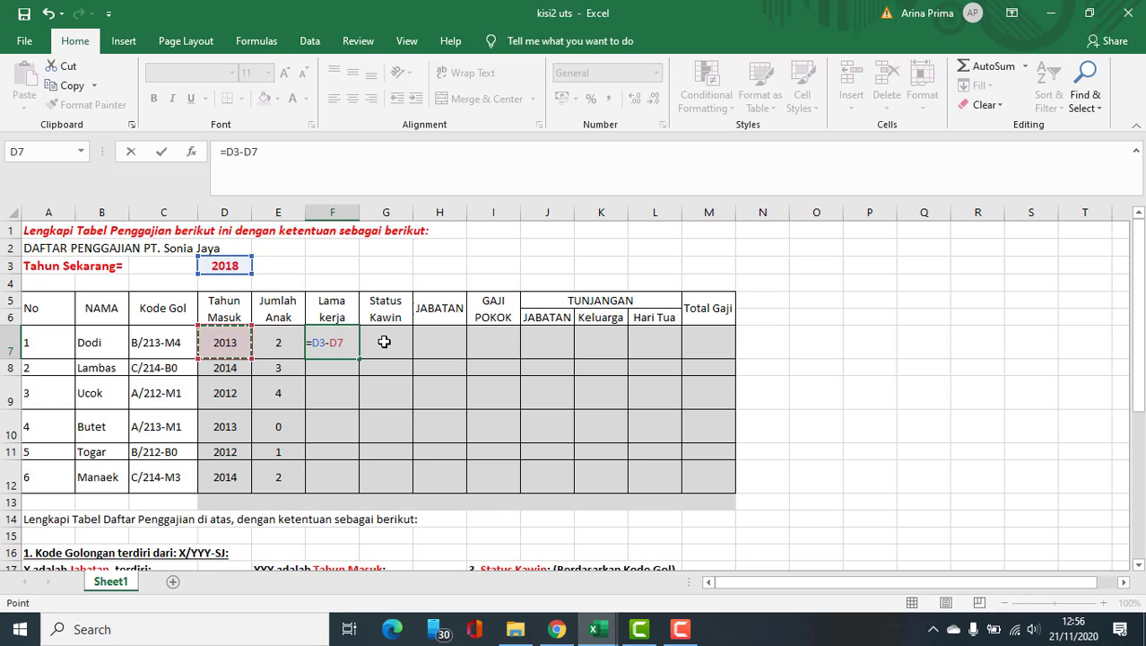
key(Return)
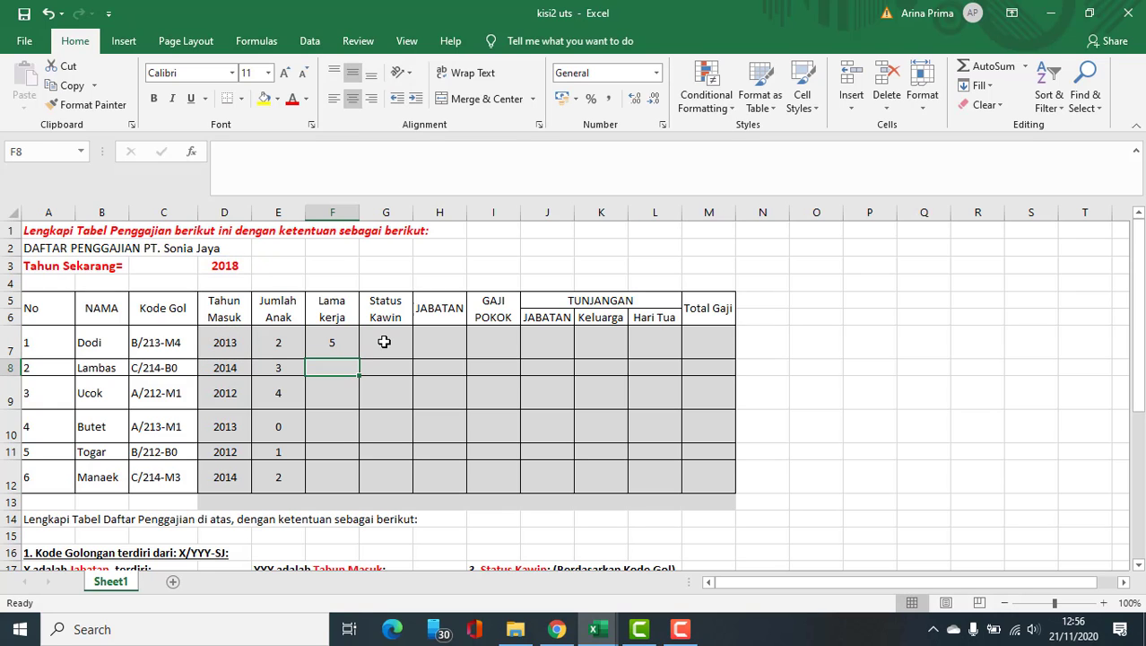
Enter the Lama kerja formula =D3-D8 in F8.
text(=)
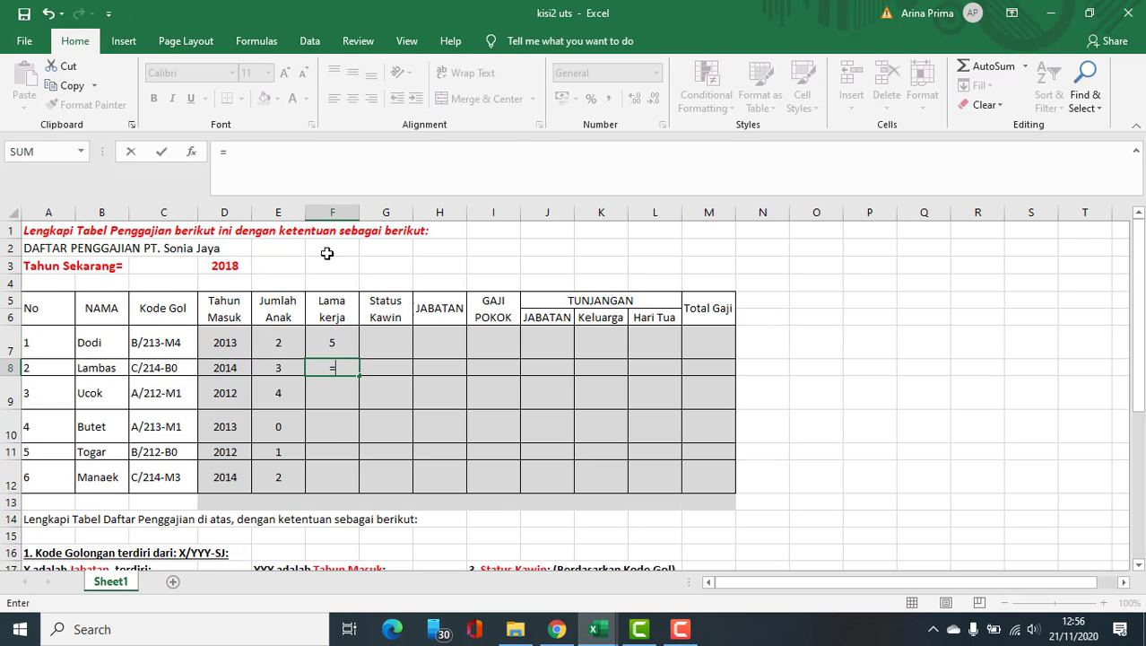
click(224, 266)
text(-)
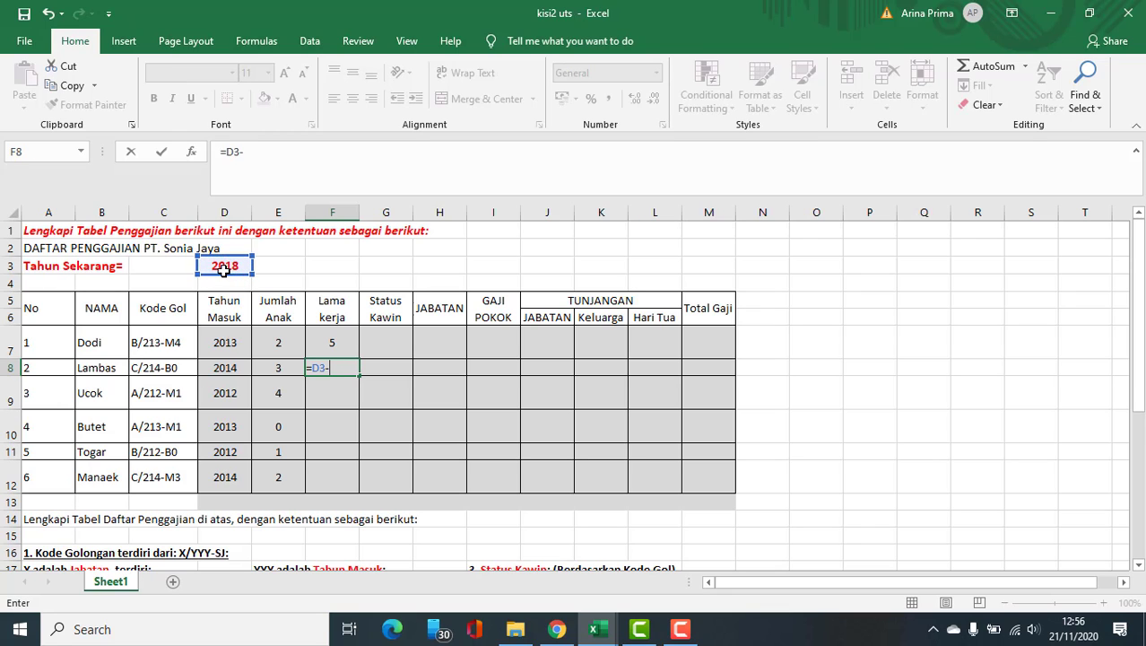
click(214, 368)
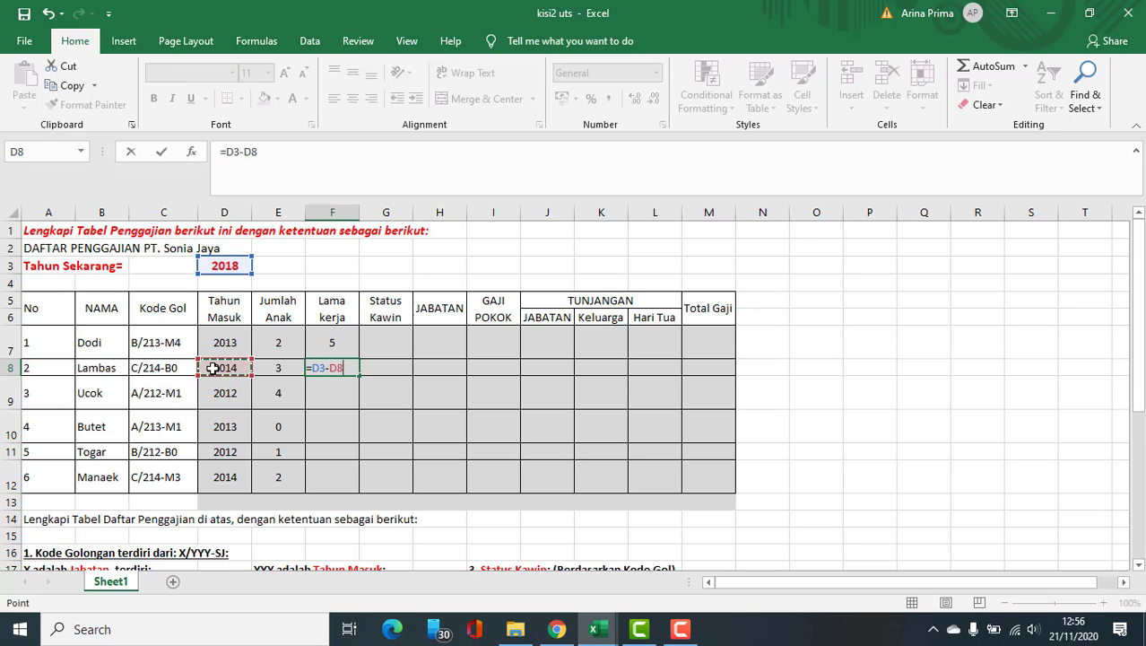
key(Return)
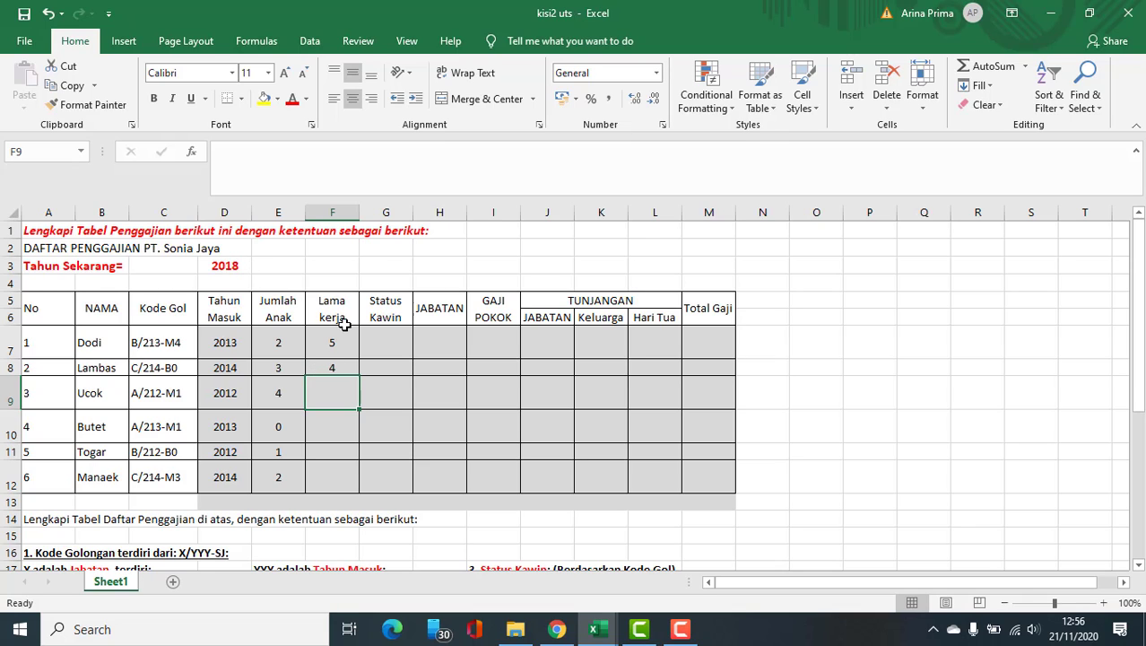
Try to copy the F7 formula down the Lama kerja column to F12, and check the cell references in F9 and F8.
drag(337, 343, 356, 484)
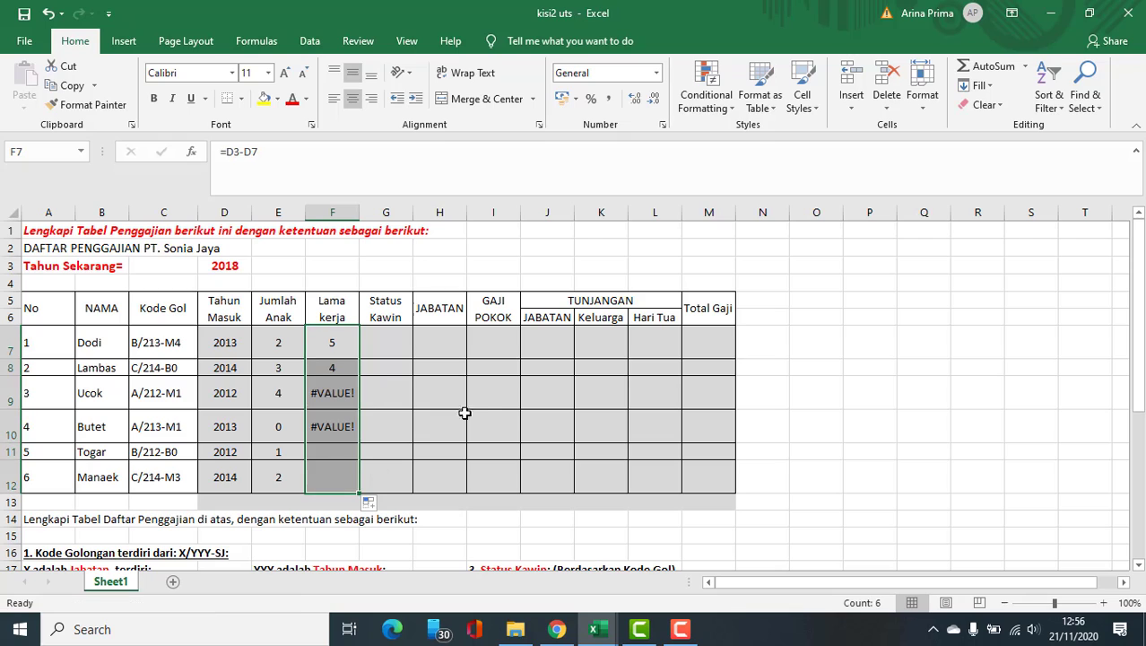
double_click(345, 393)
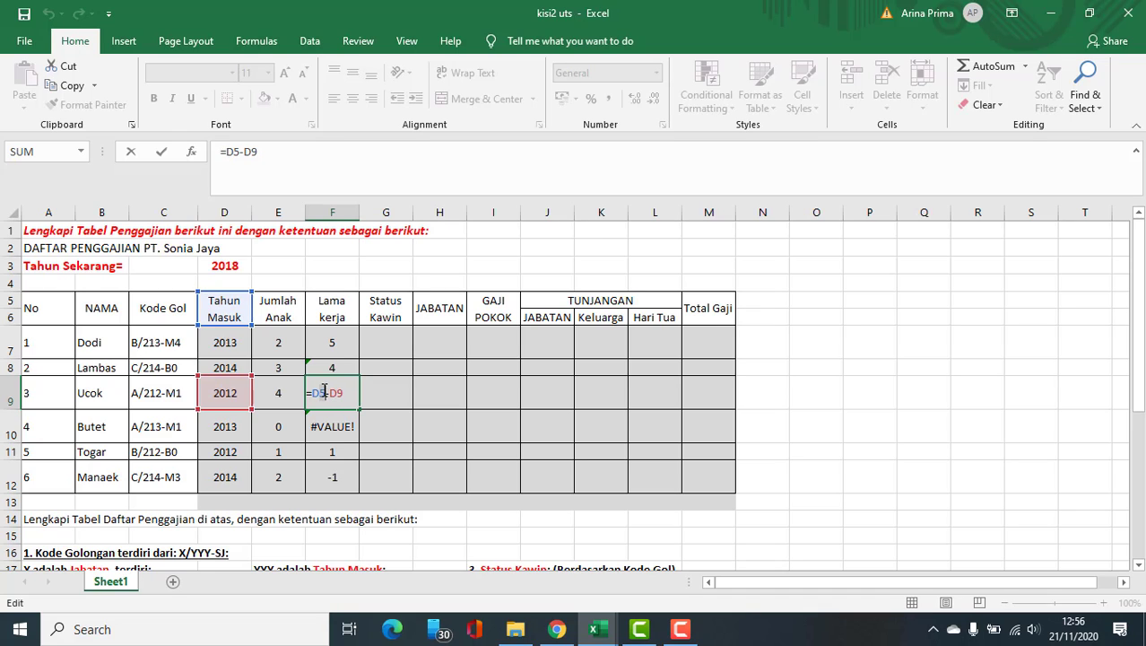
click(333, 362)
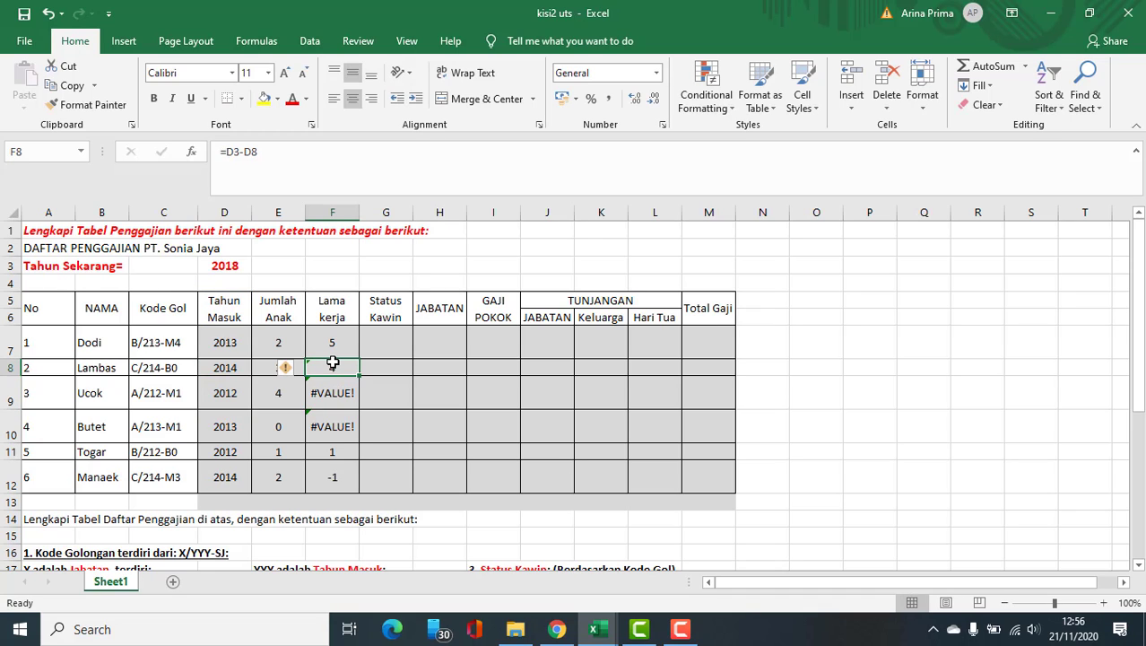
double_click(333, 362)
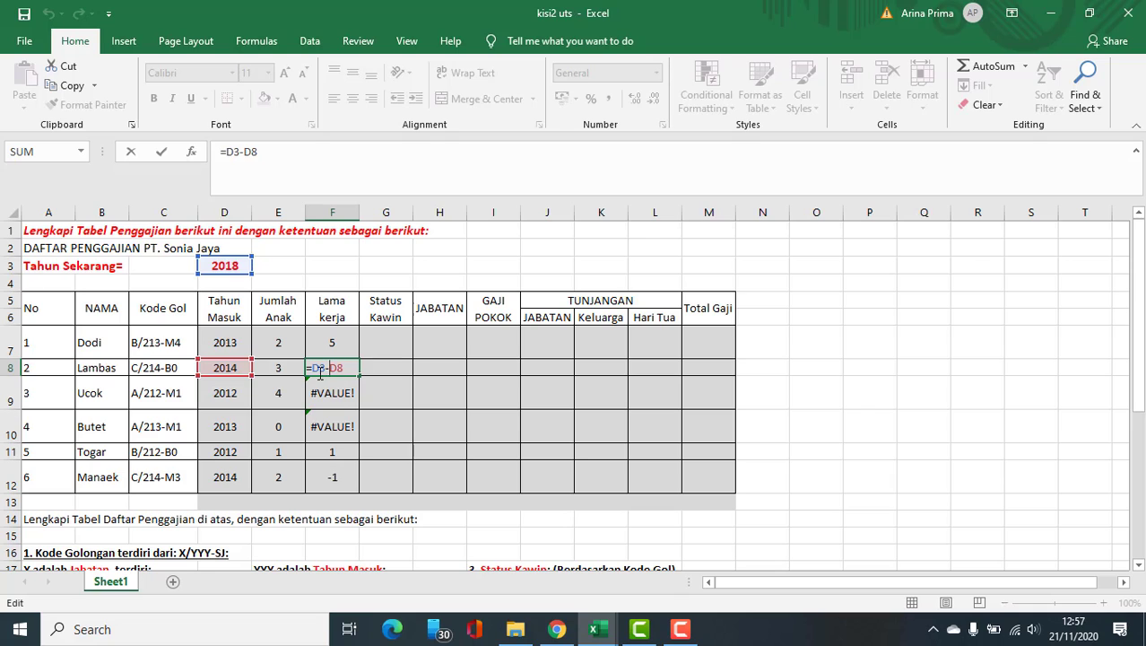
click(332, 334)
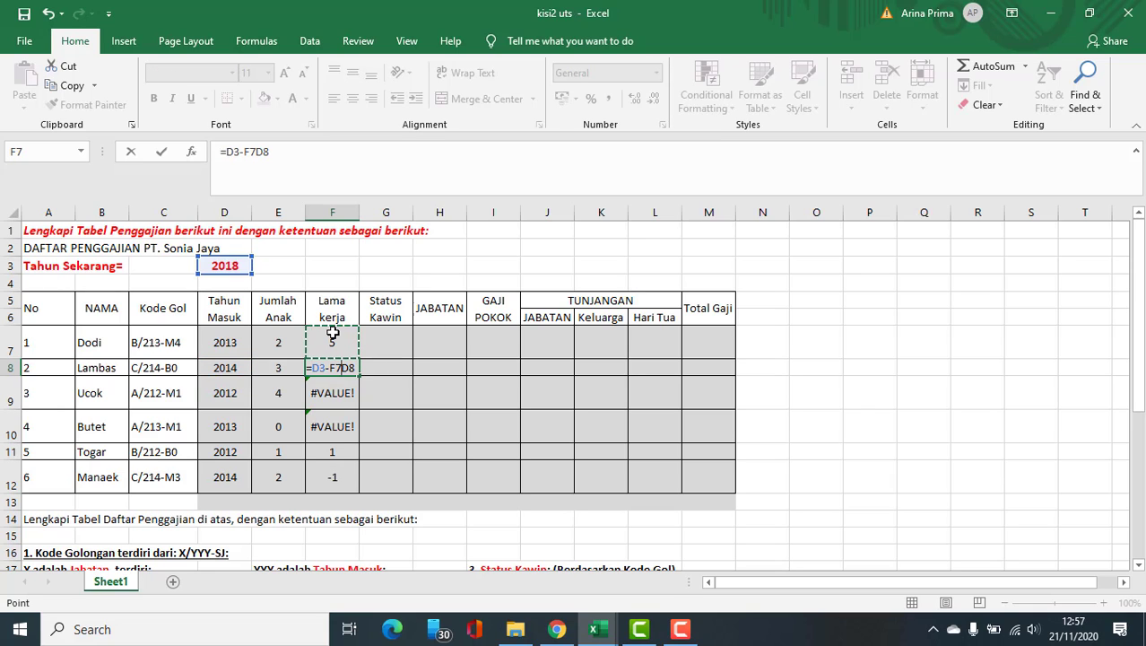
key(Escape)
Lock the current-year row in F7 by changing the formula to =D$3-D7, and copy it down the Lama kerja column to F12.
double_click(328, 338)
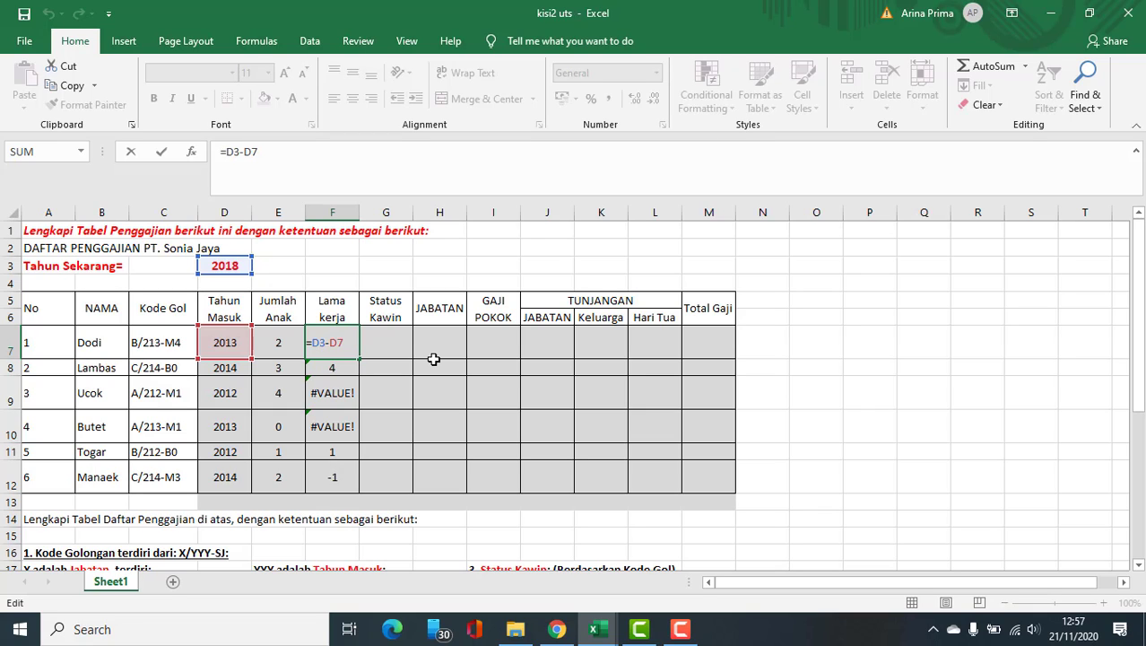
text($)
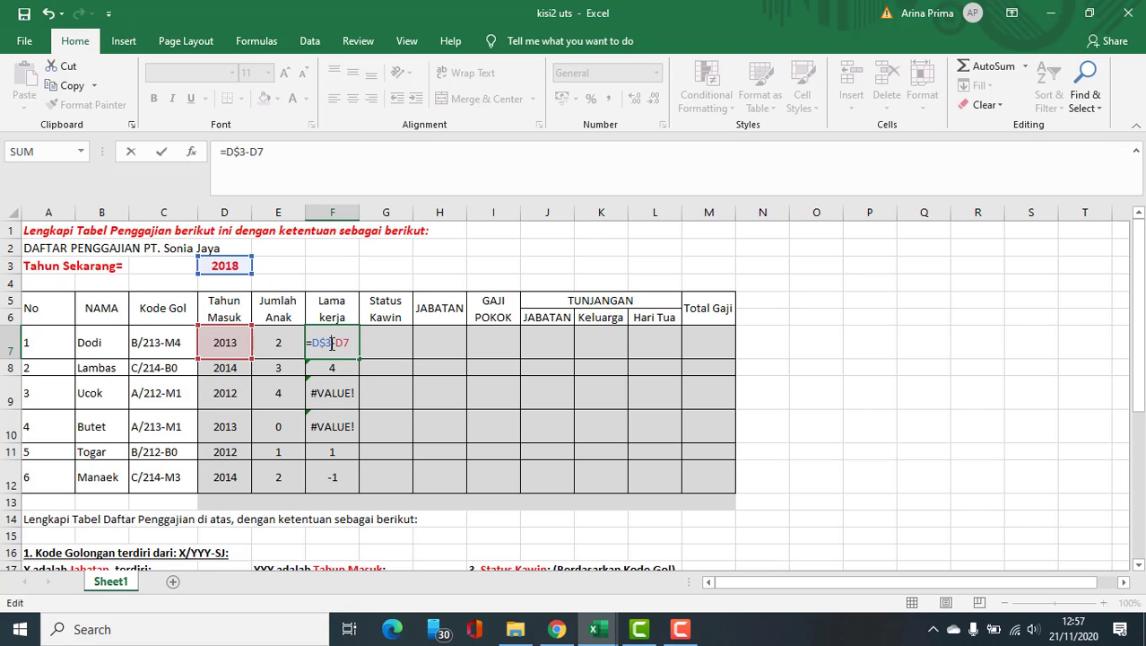
key(Return)
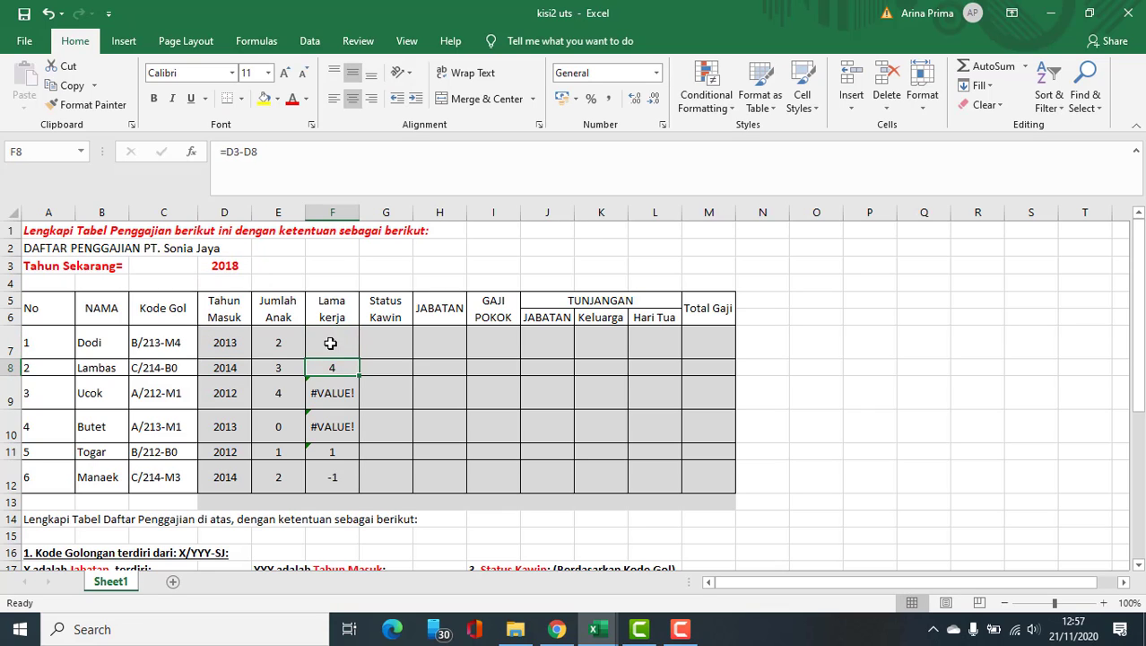
click(330, 342)
drag(361, 356, 356, 491)
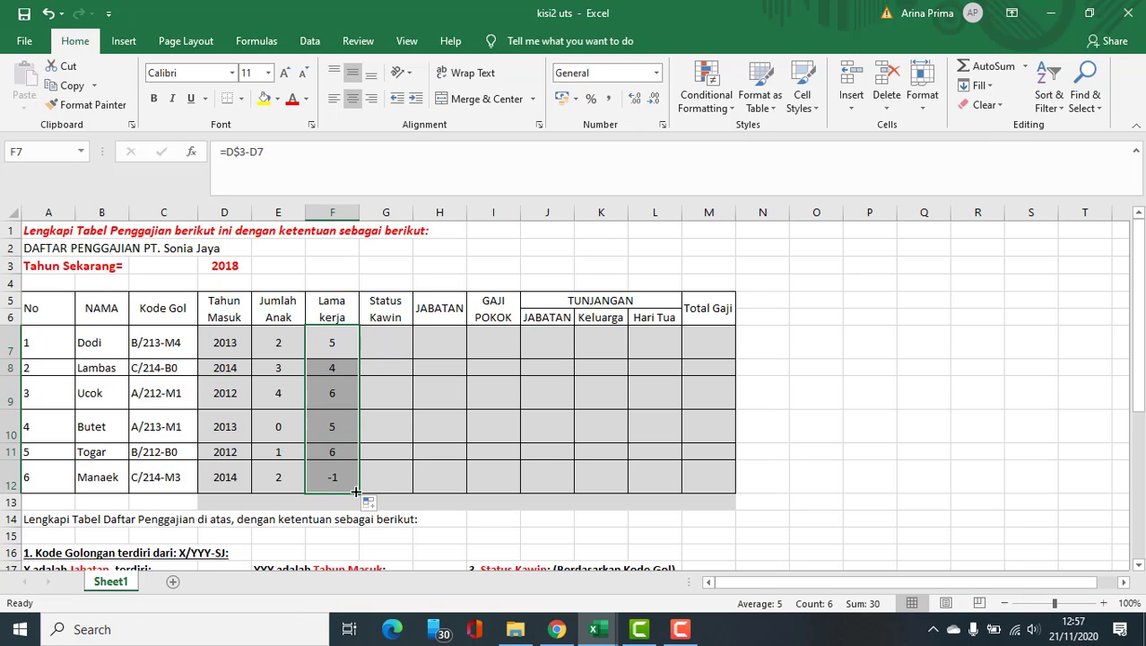
Inspect the copied Lama kerja formulas in F8 and F9, checking the fixed current-year reference and each row's Tahun Masuk reference.
double_click(343, 368)
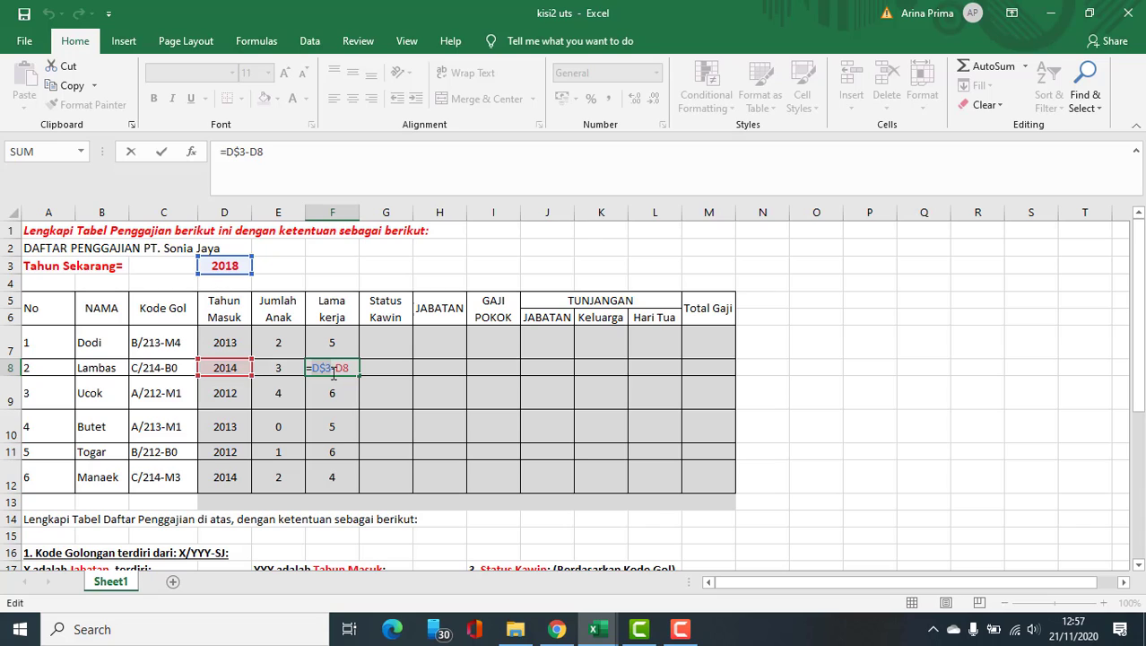
drag(334, 368, 350, 367)
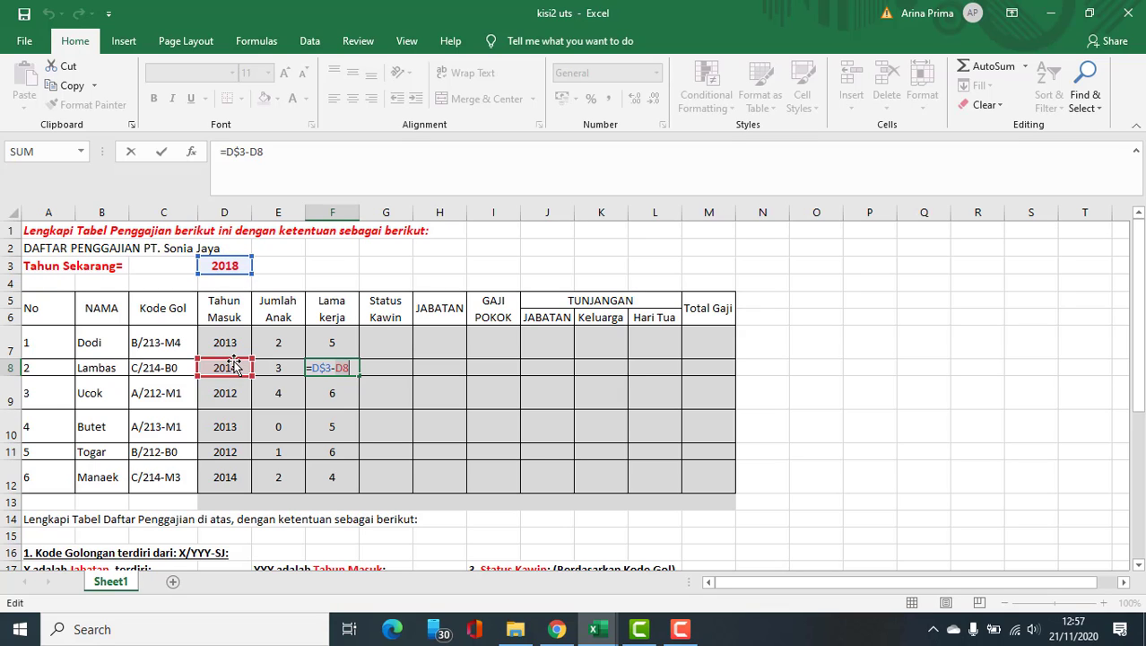
key(Return)
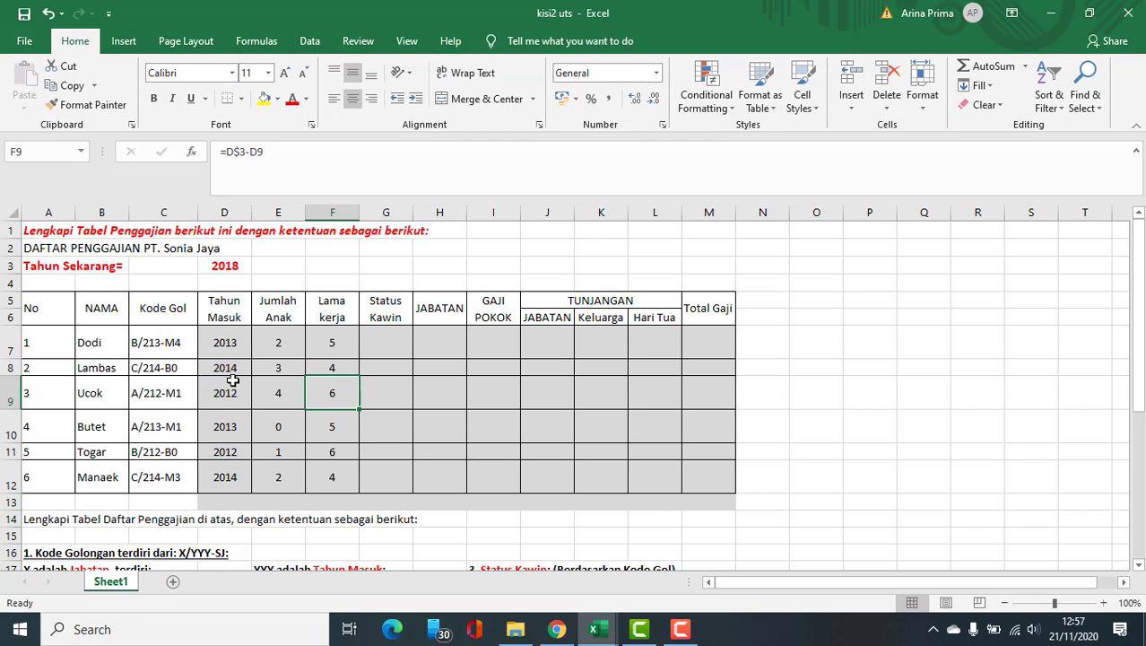
double_click(345, 393)
key(Return)
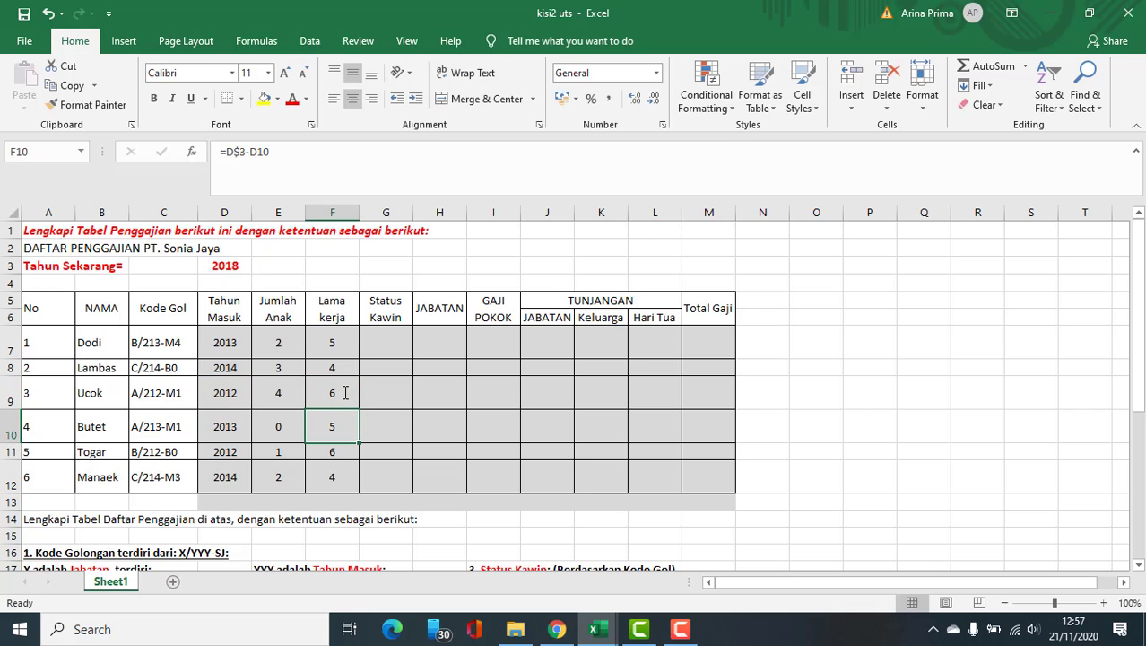
Review the Status Kawin rules for codes B and M, and compare them with the Kode Gol entries in C7 and C8.
click(399, 338)
scroll(398, 337, down, 2)
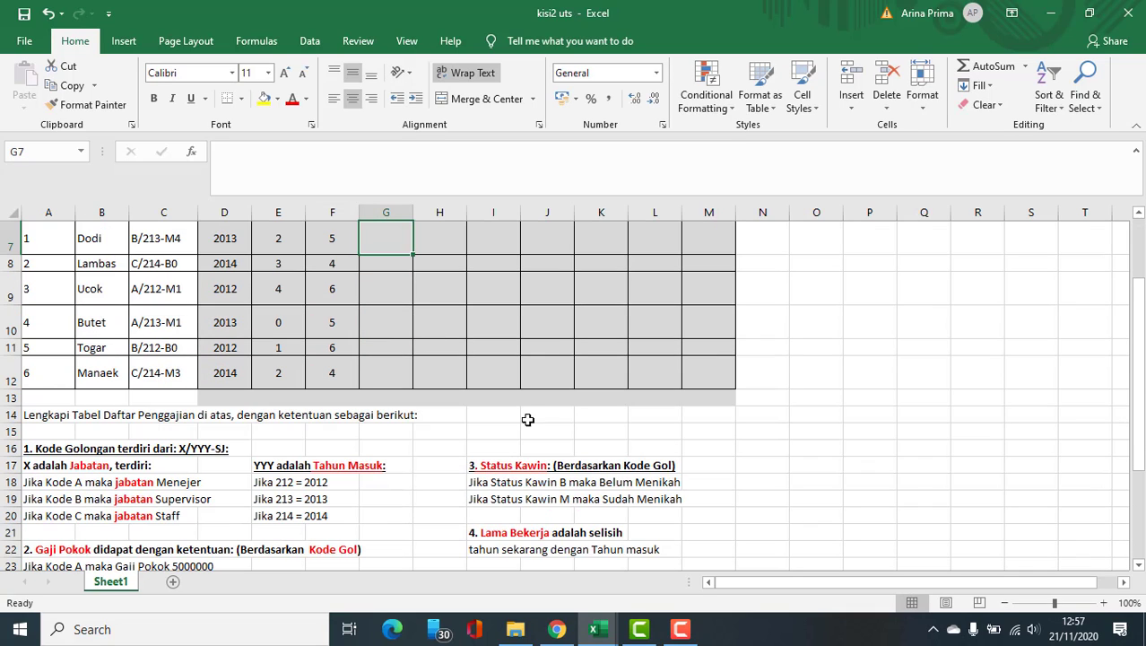
drag(472, 469, 668, 499)
click(648, 498)
click(485, 467)
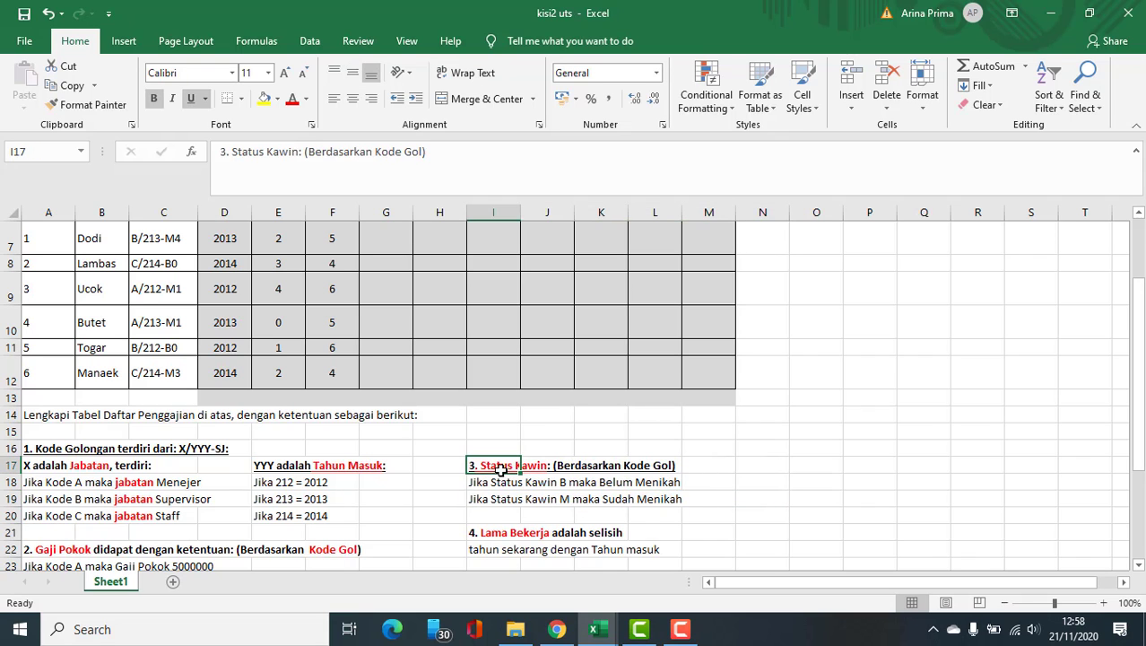
scroll(484, 467, up, 1)
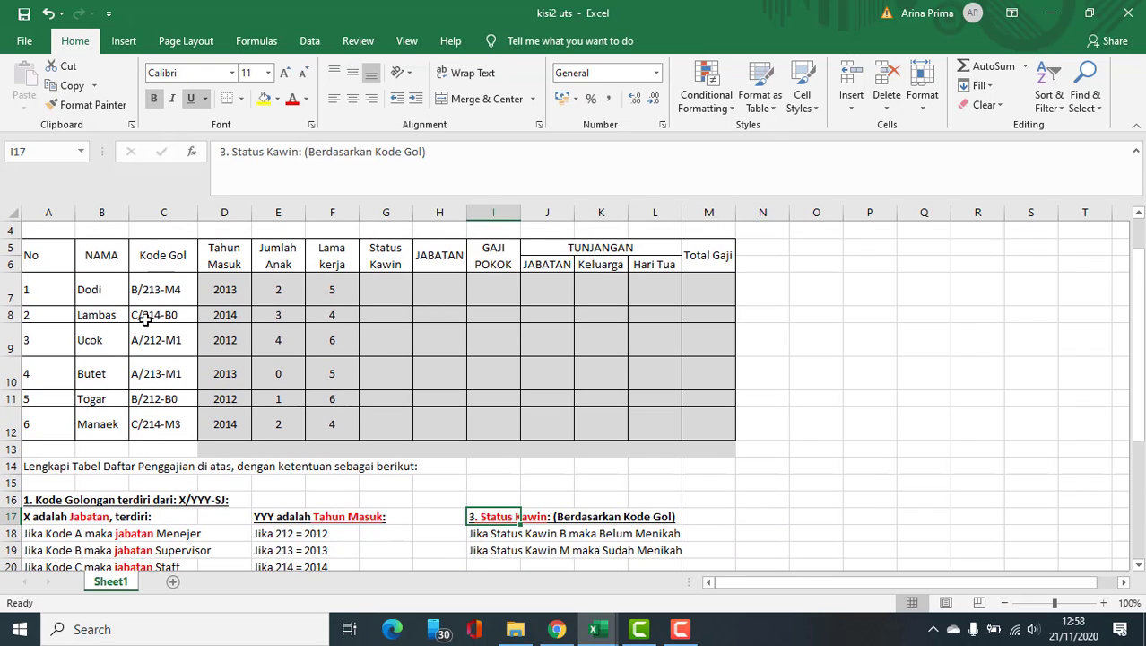
click(176, 289)
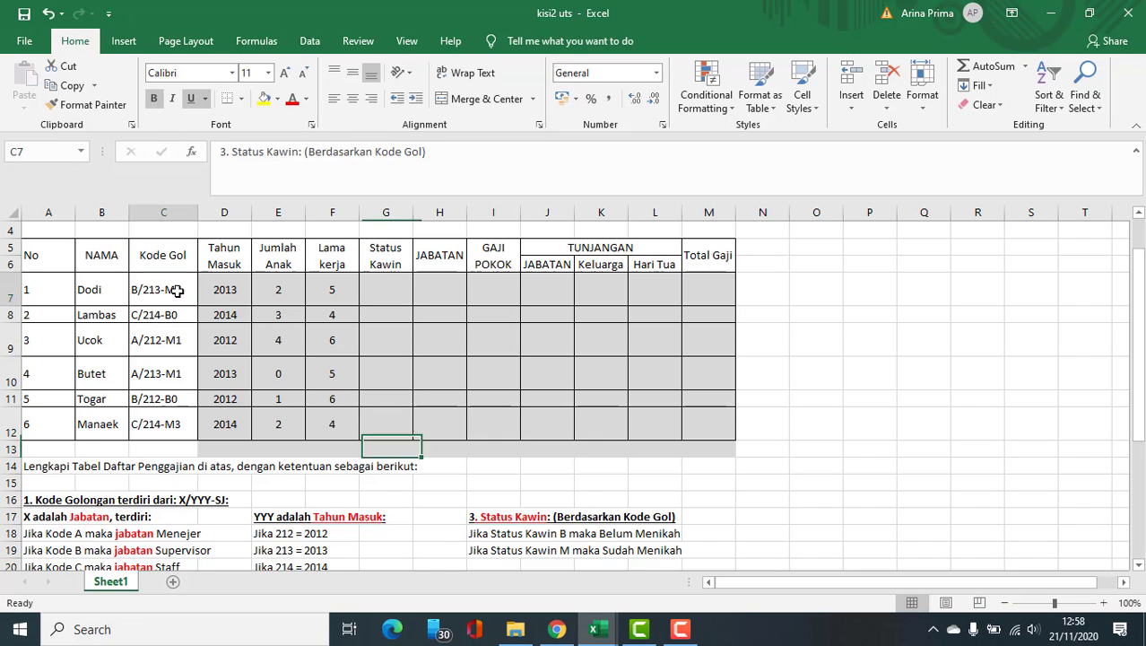
click(179, 312)
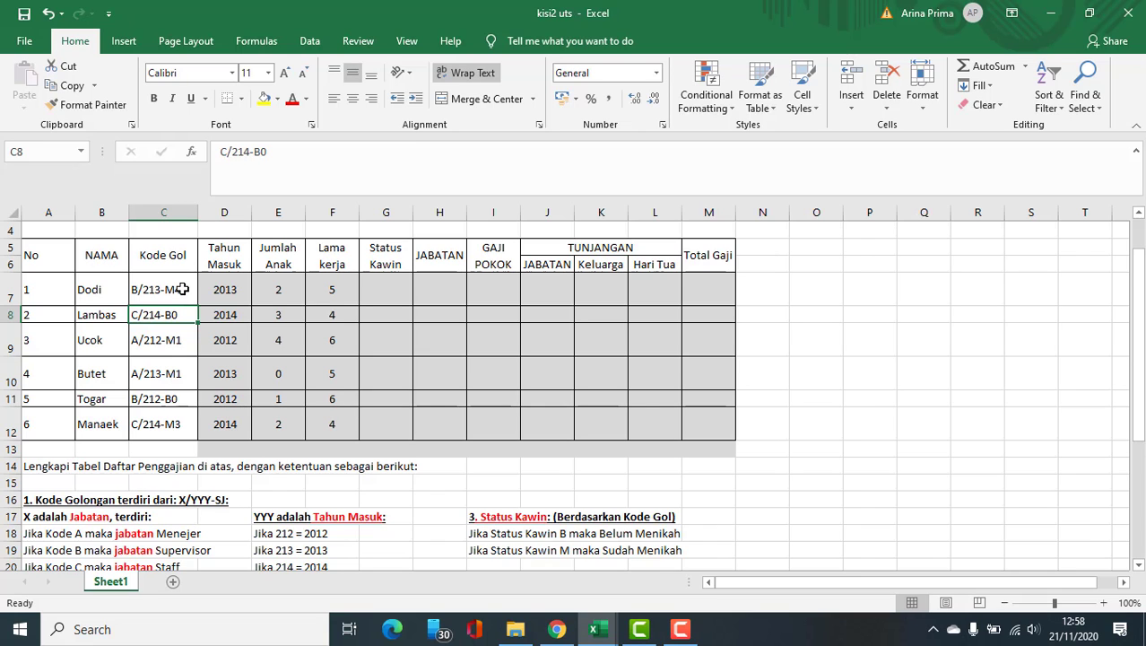
scroll(502, 375, down, 2)
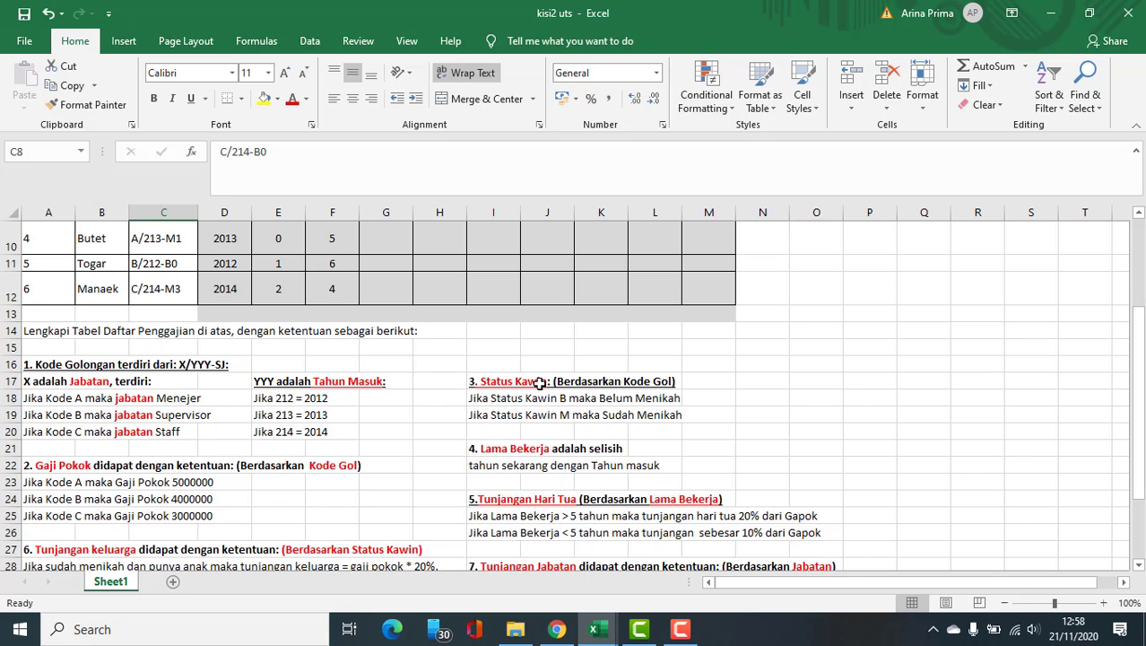
click(599, 417)
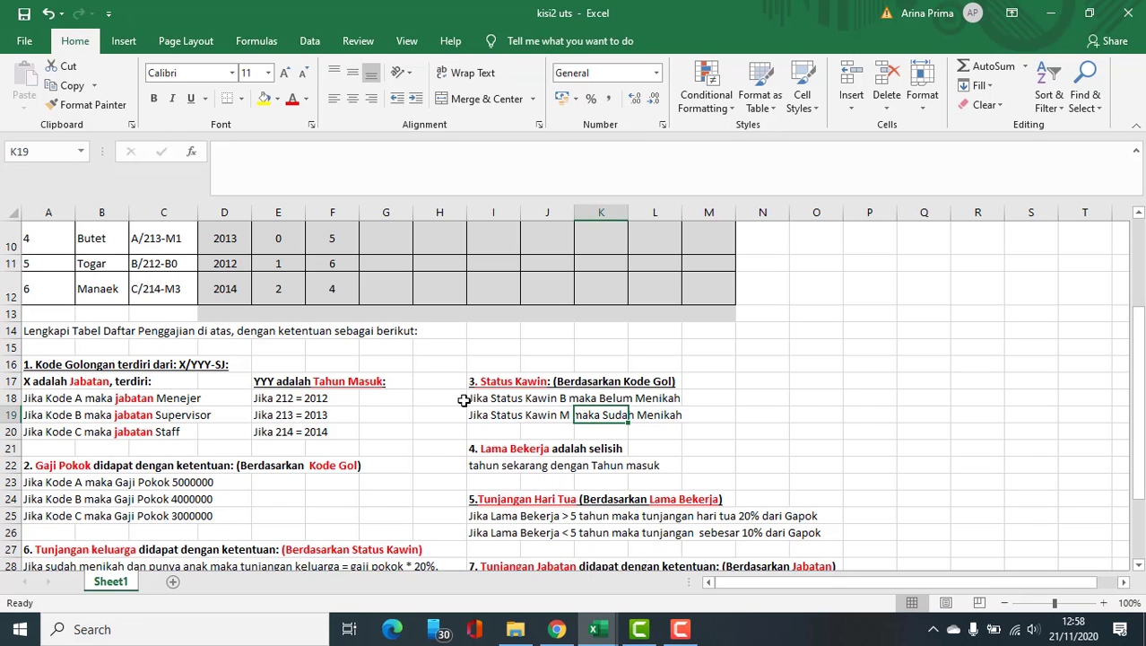
Start an IF formula in G7 under Status Kawin with the condition MID(C7,7,1)="B", testing the marital code in Kode Gol.
scroll(466, 400, up, 2)
click(380, 302)
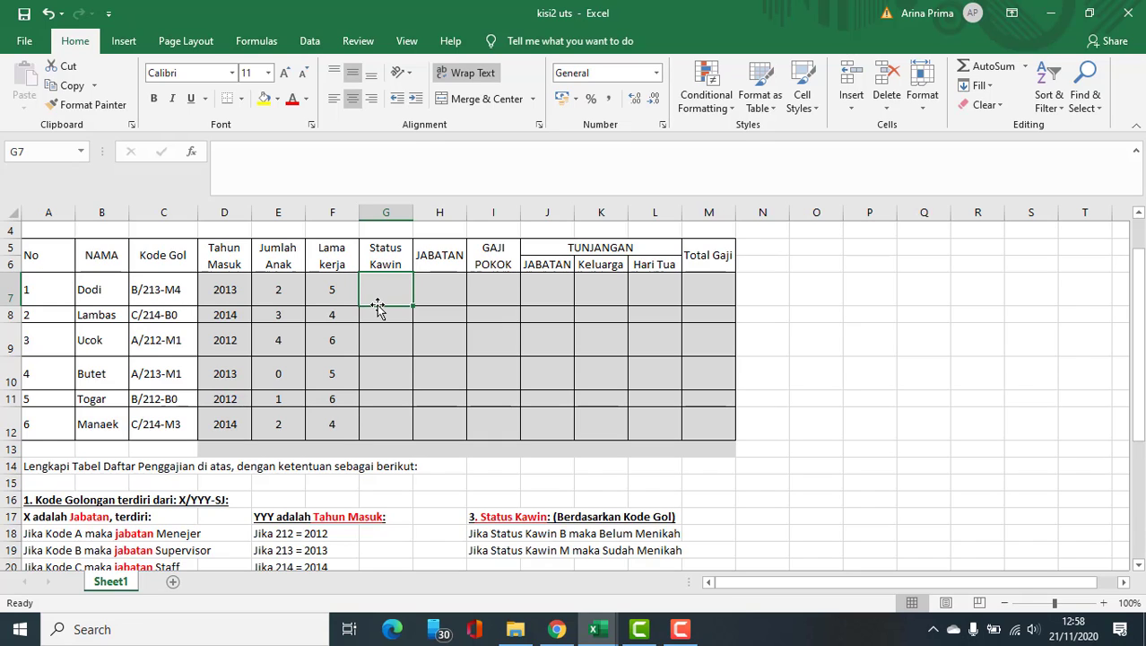
text(=if)
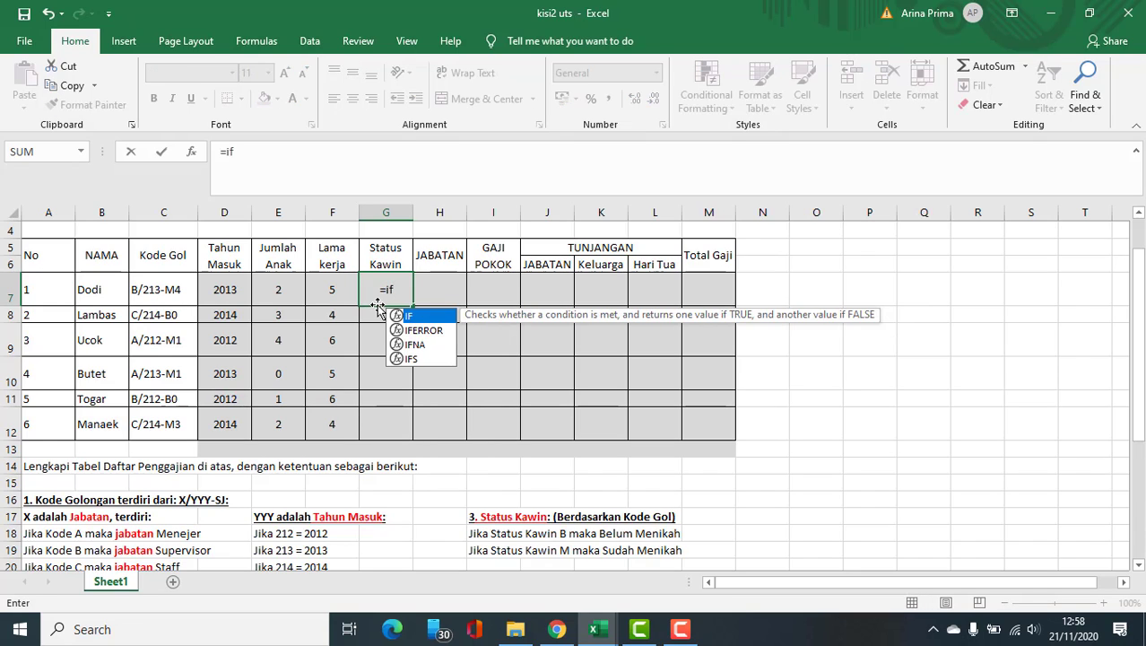
text(()
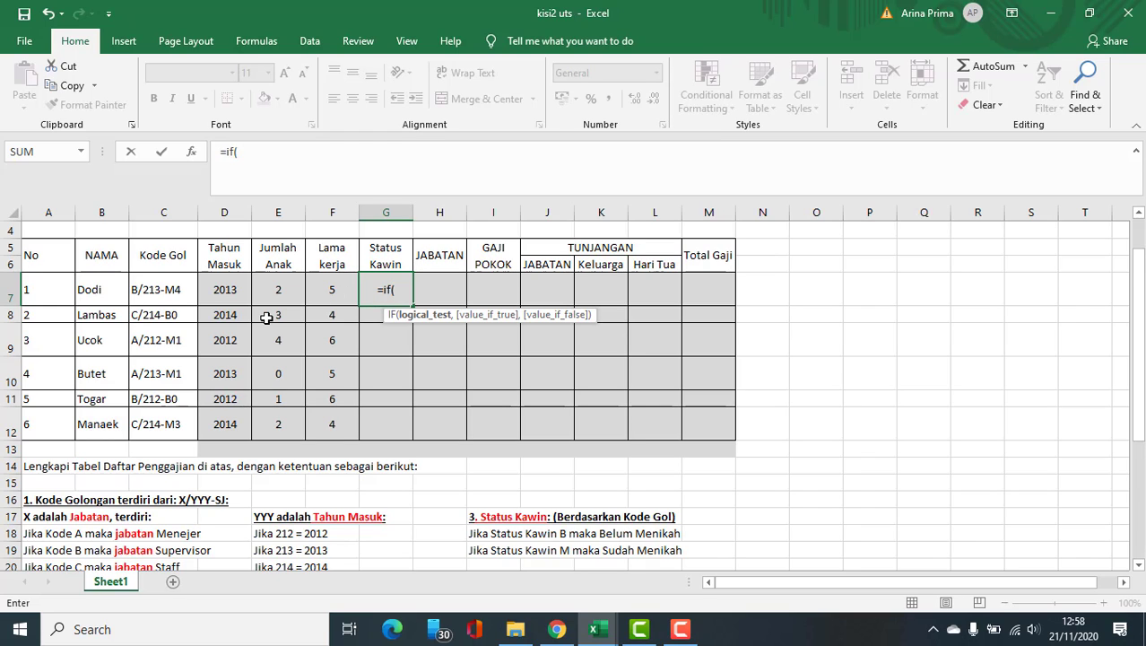
text(,id)
key(BackSpace)
key(BackSpace)
key(BackSpace)
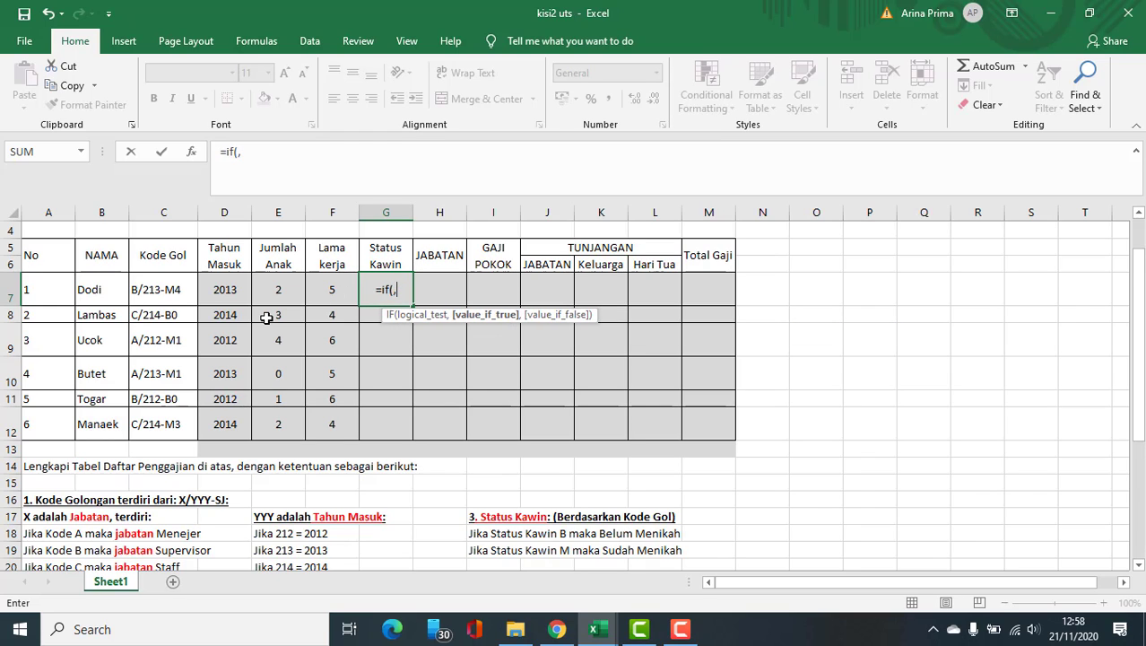
text(mid()
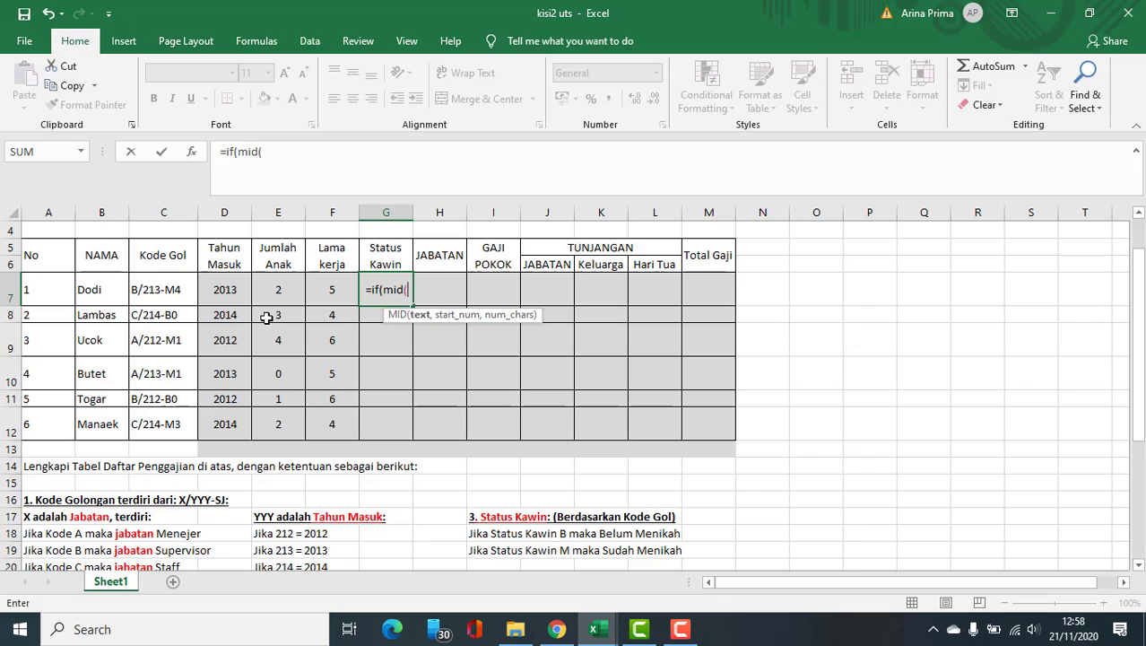
click(144, 286)
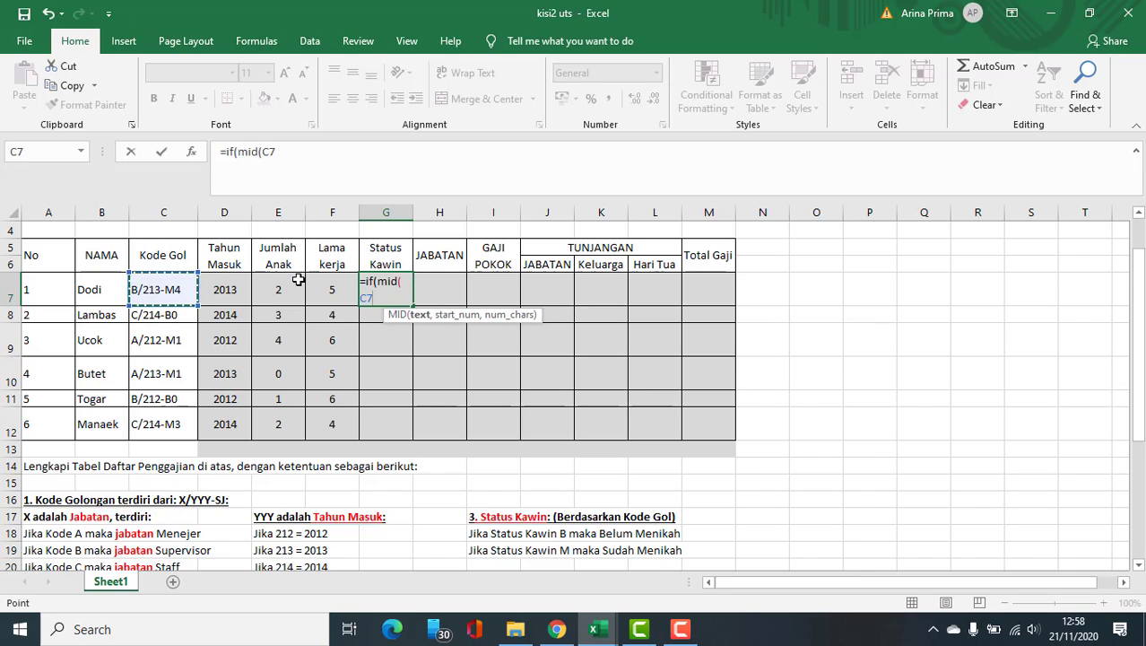
text(,)
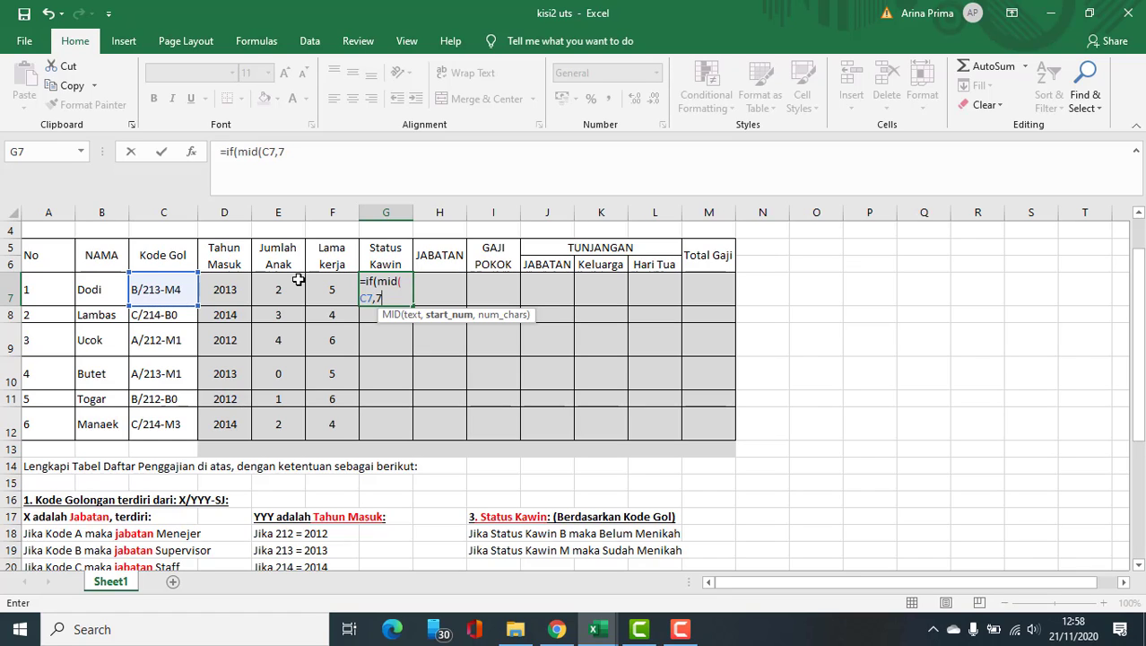
text(7,)
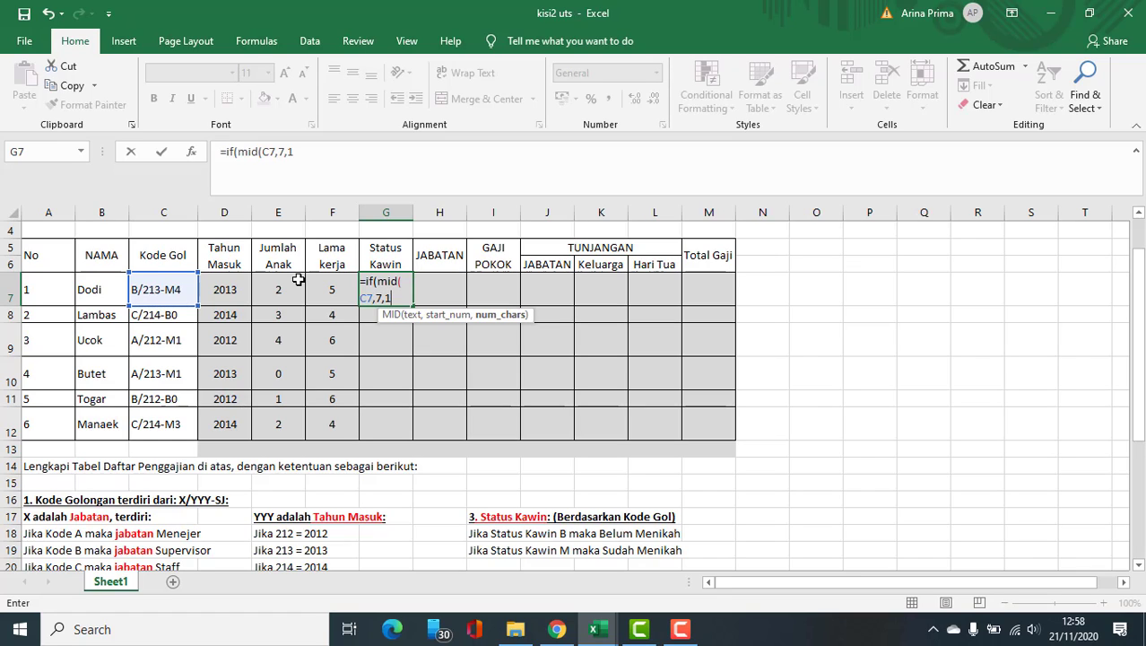
text(1)=")
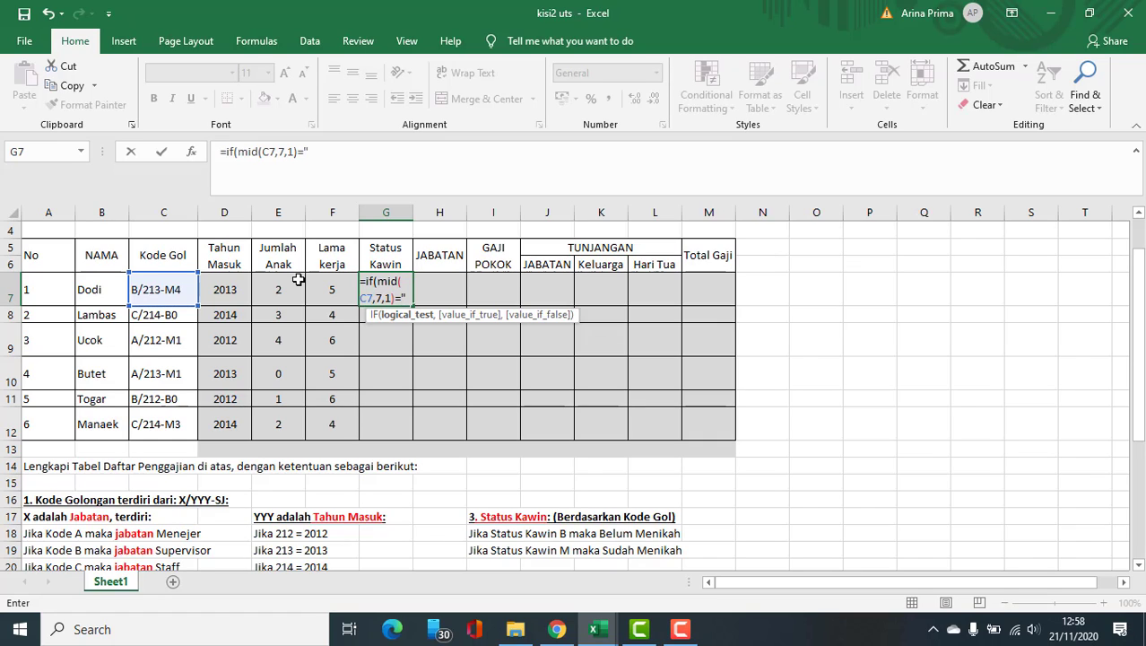
text(B")
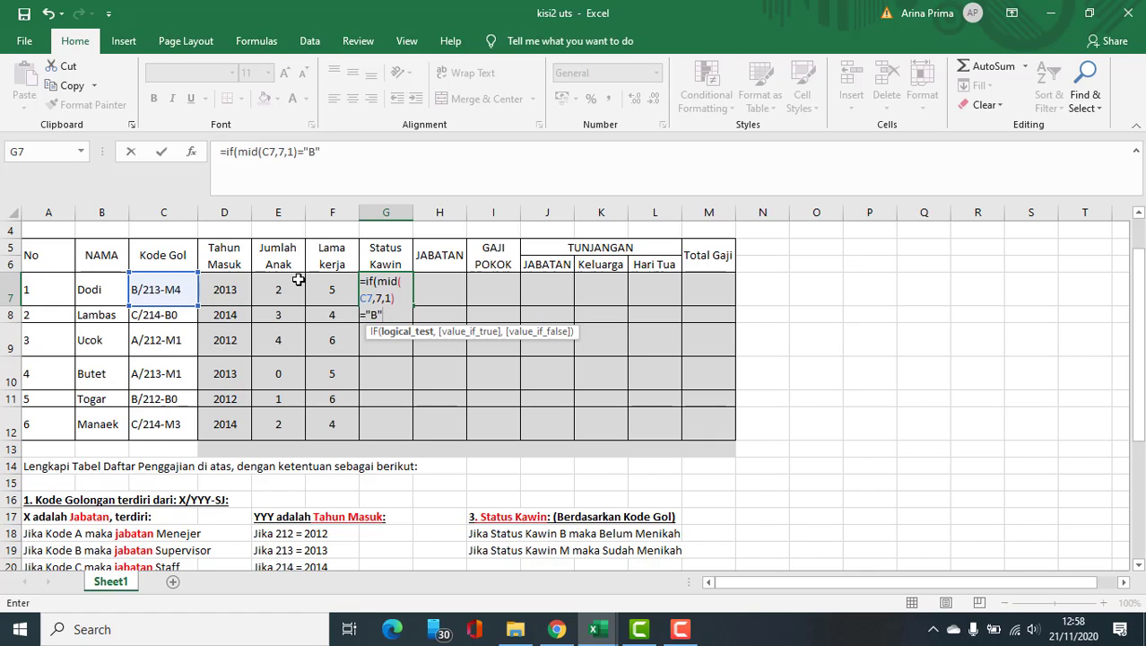
Complete the G7 IF formula with "Belum Menikah" as the true result and "Sudah Menikah" as the false result.
text(,)
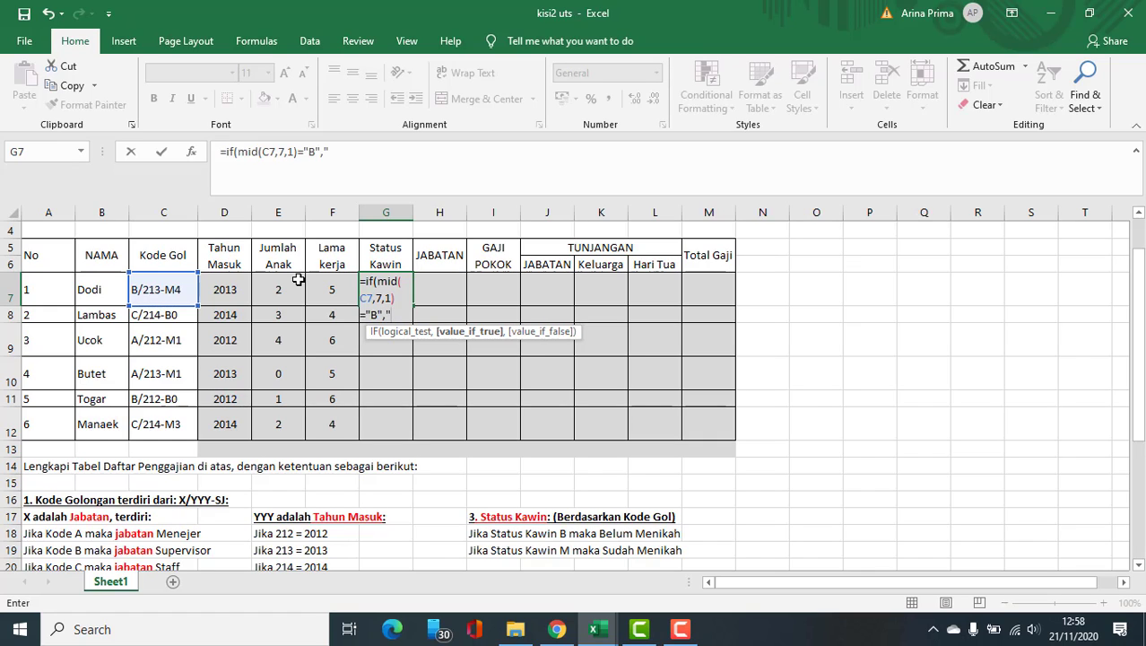
text("Belum Meni)
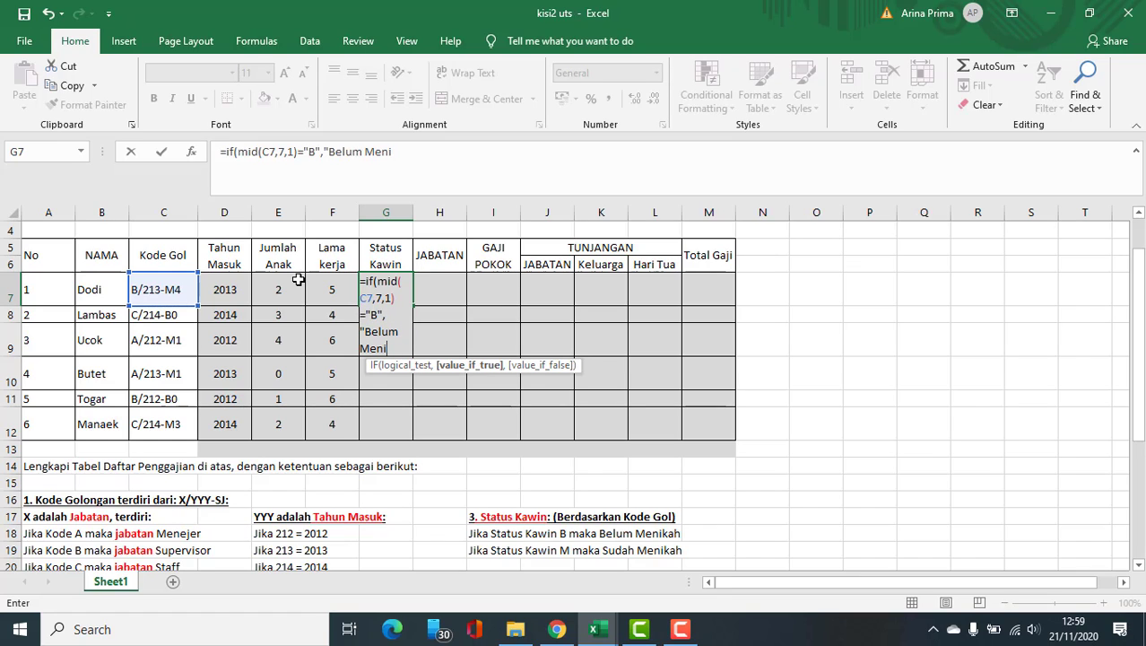
text(lkah)
text(,")
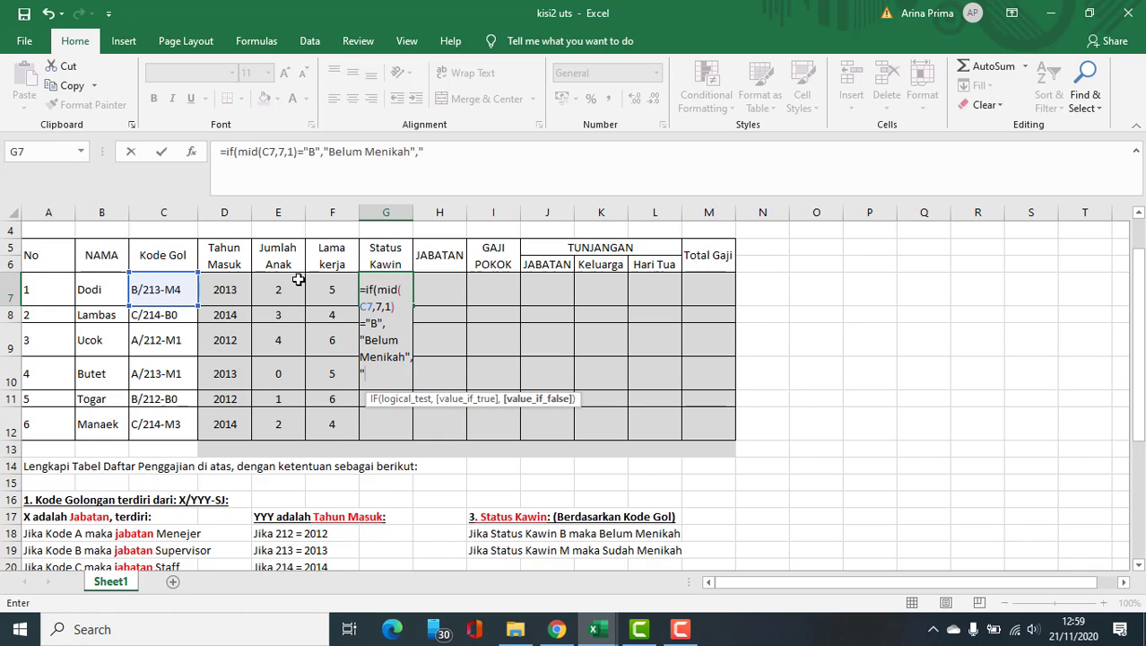
text(Sudah Menikah)
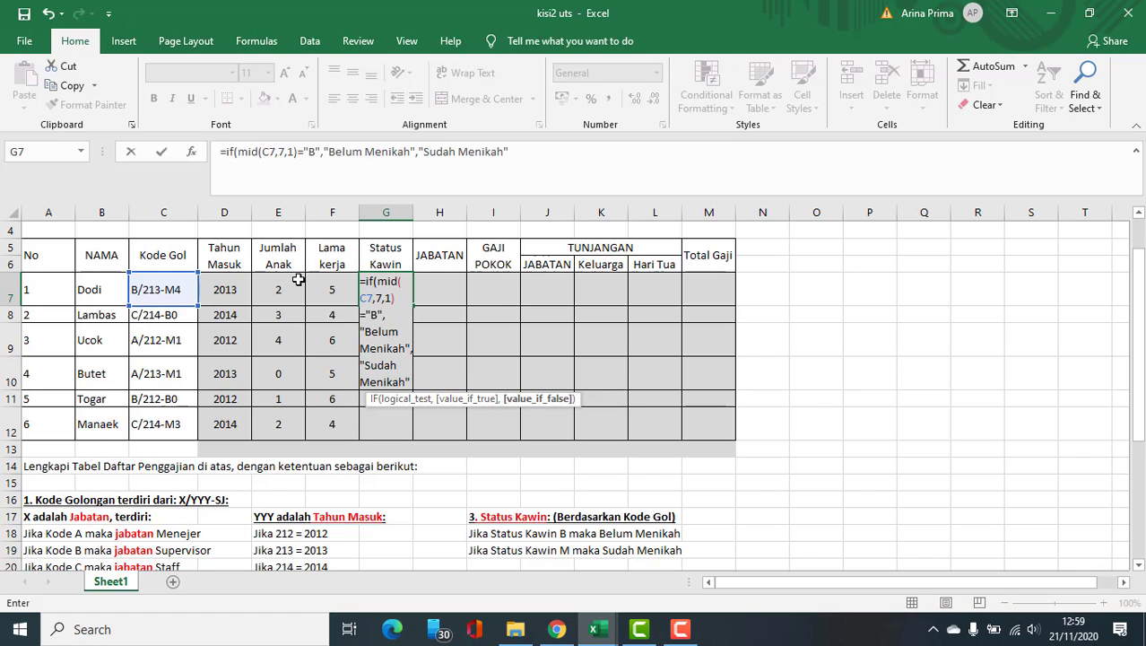
text("))
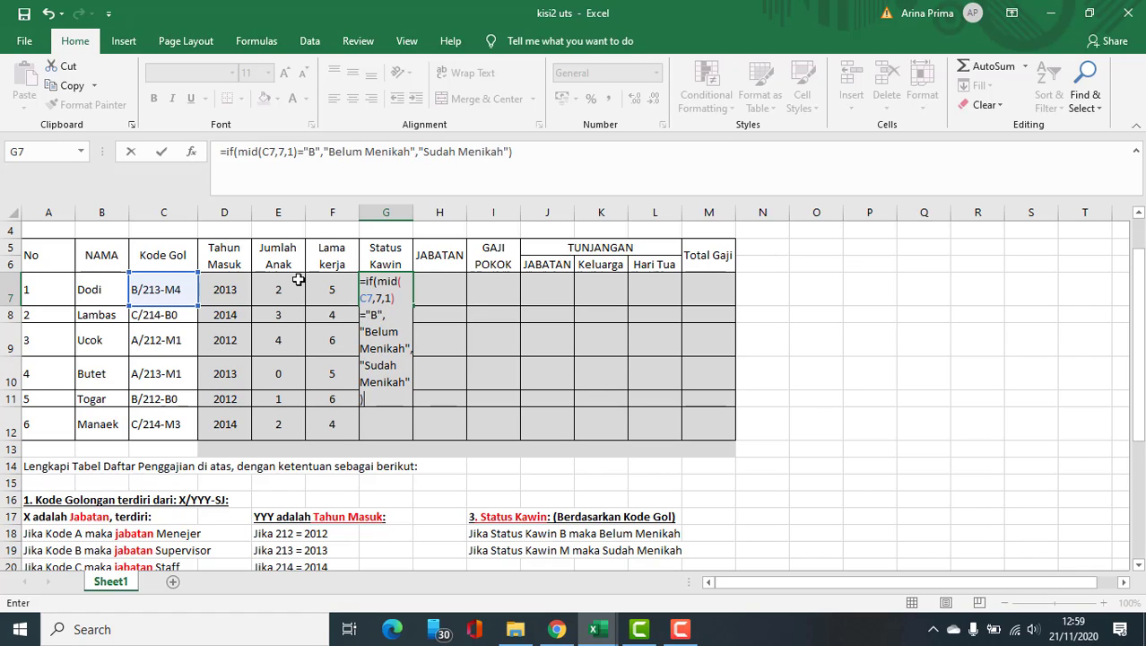
Check the G7 formula part by part: the MID extraction from C7, the "B" comparison and both result texts.
mouse_move(380, 282)
mouse_down()
mouse_move(403, 286)
mouse_move(374, 298)
mouse_up()
click(380, 297)
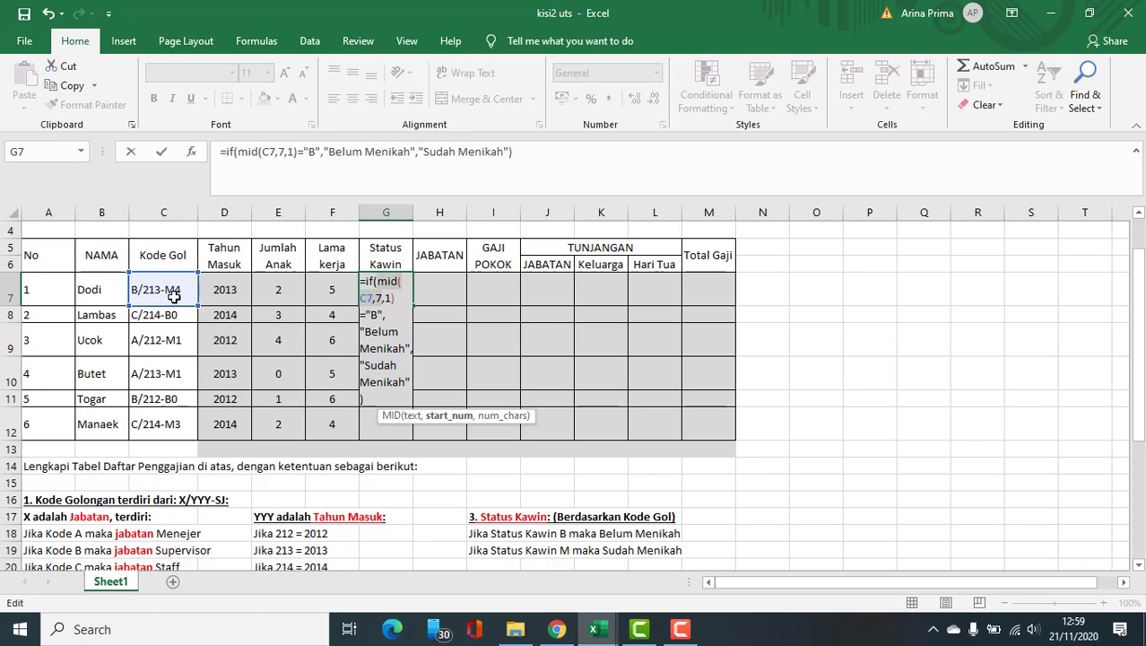
click(397, 299)
double_click(376, 315)
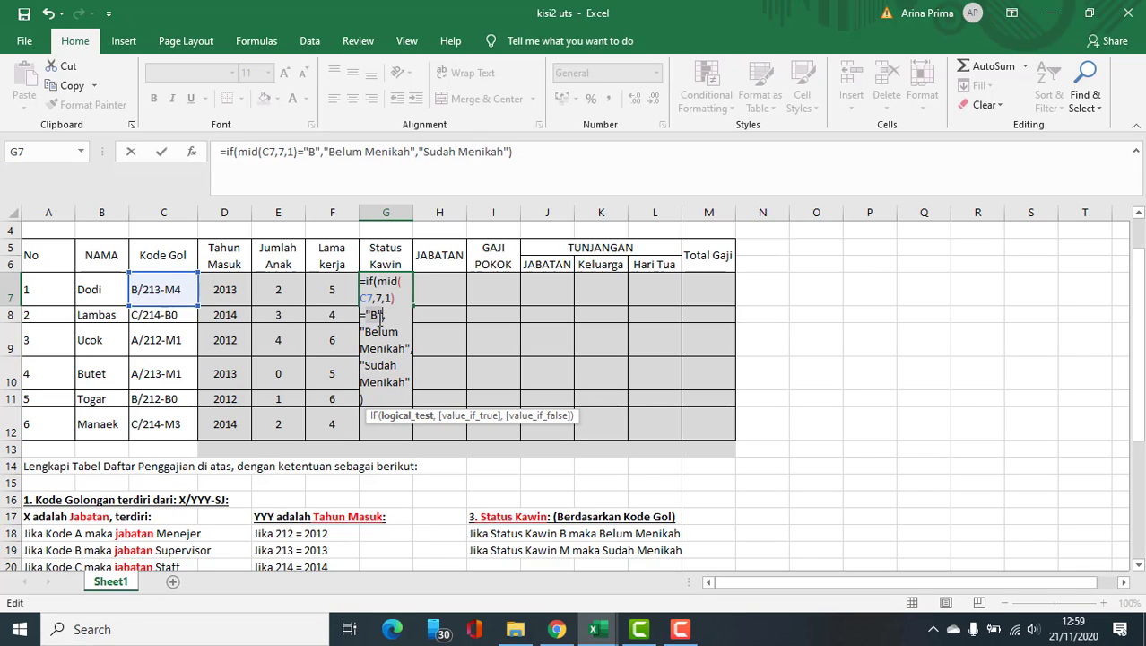
click(386, 332)
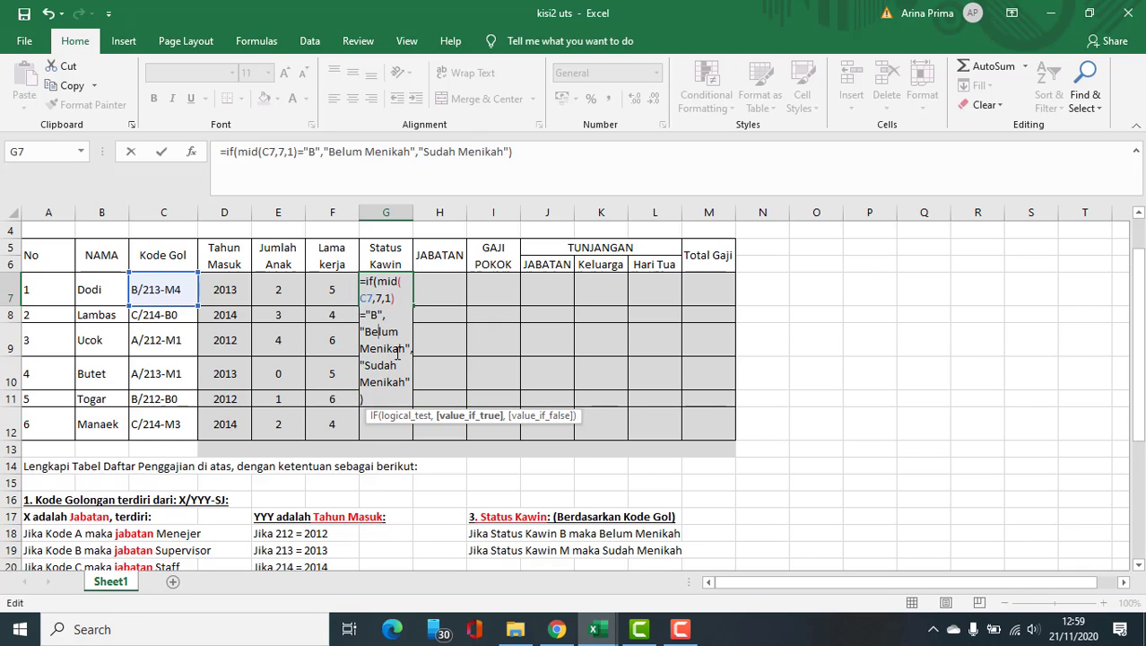
drag(410, 350, 364, 307)
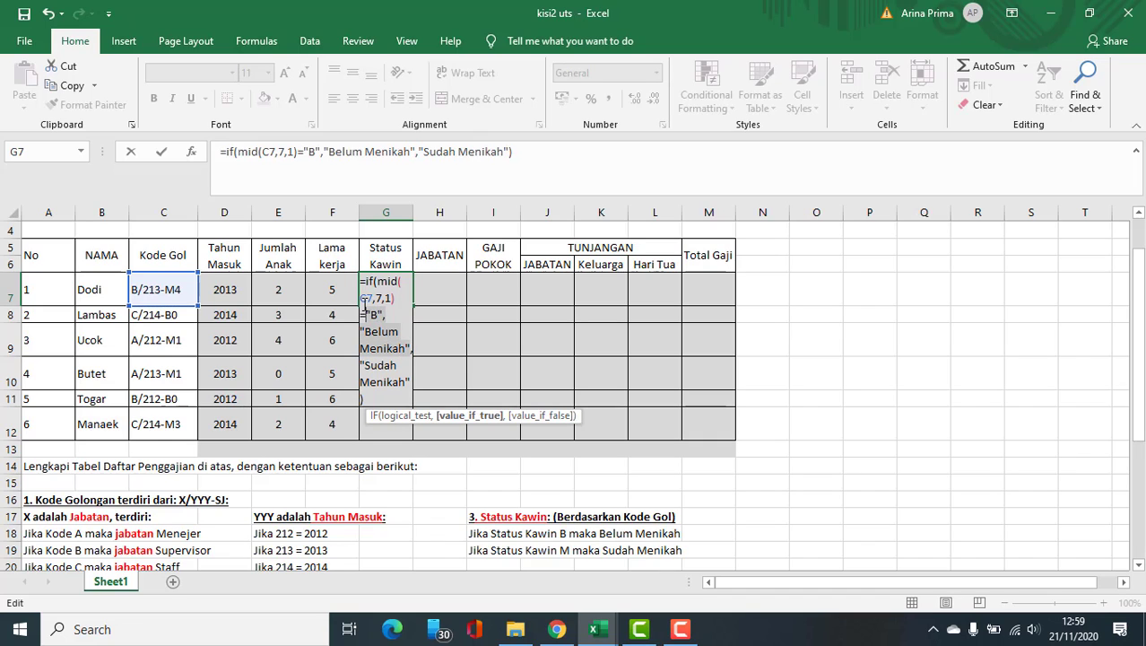
click(372, 365)
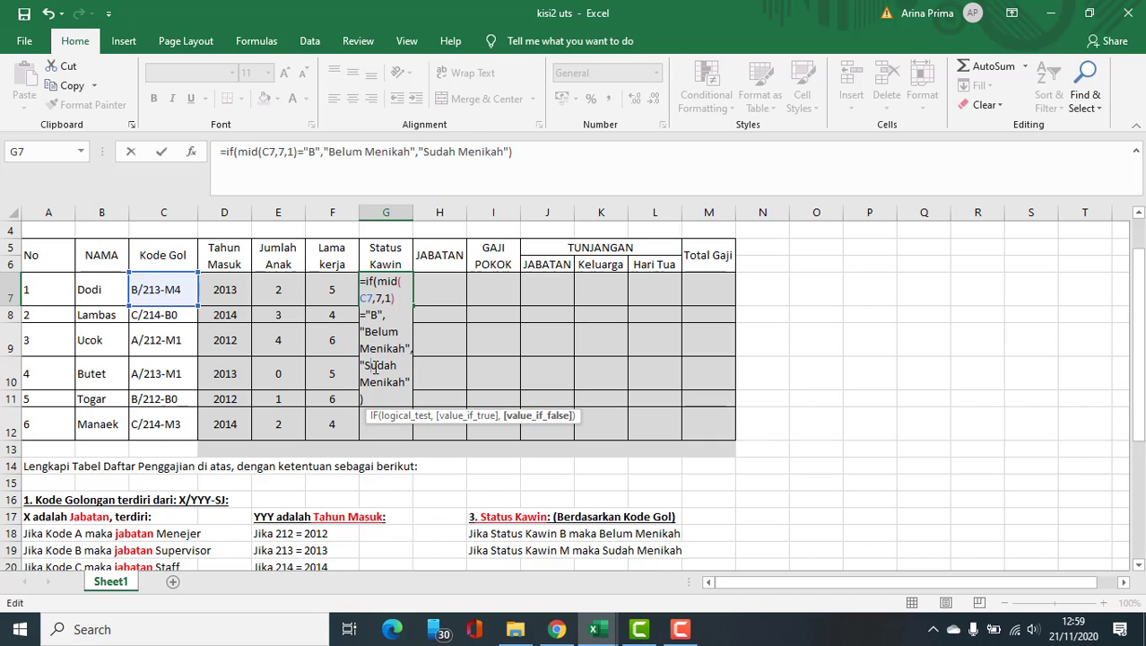
Commit the G7 Status Kawin formula and copy it down the column to G12.
key(Return)
click(384, 289)
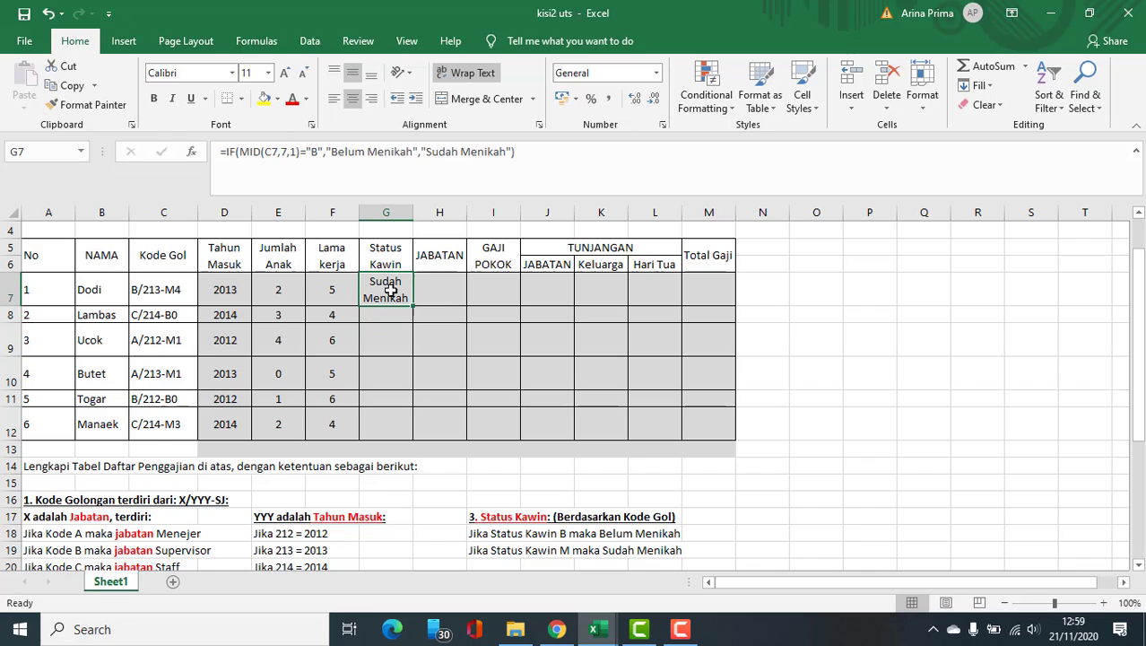
drag(413, 307, 409, 440)
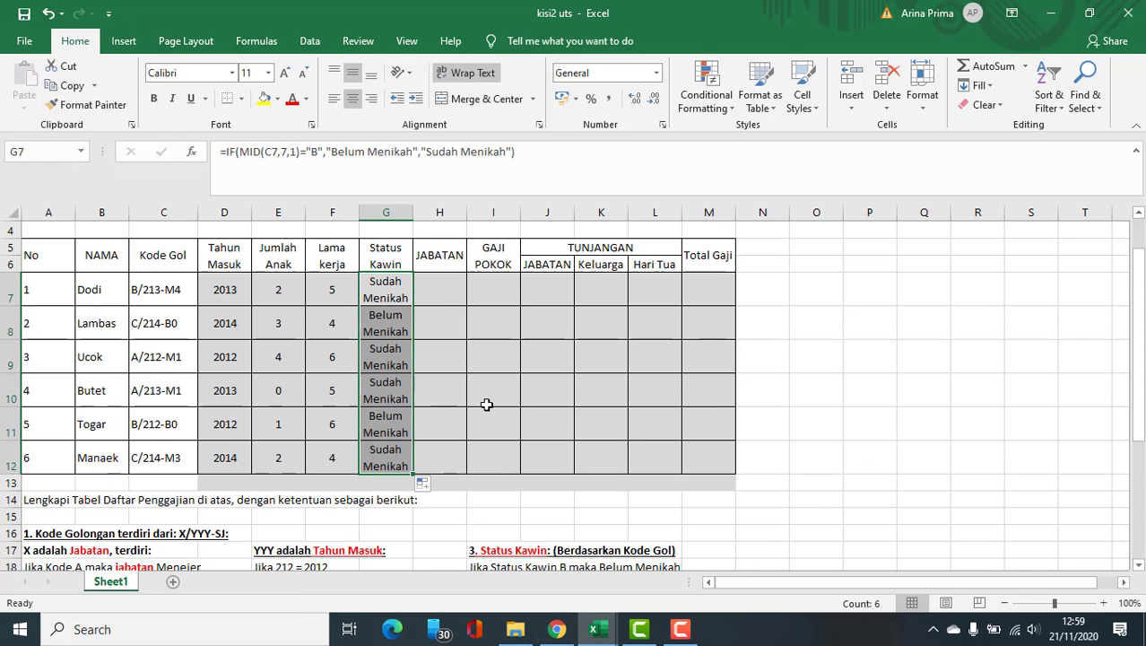
Review the Jabatan rules for codes A, B and C, and compare them with the Kode Gol entries.
click(455, 292)
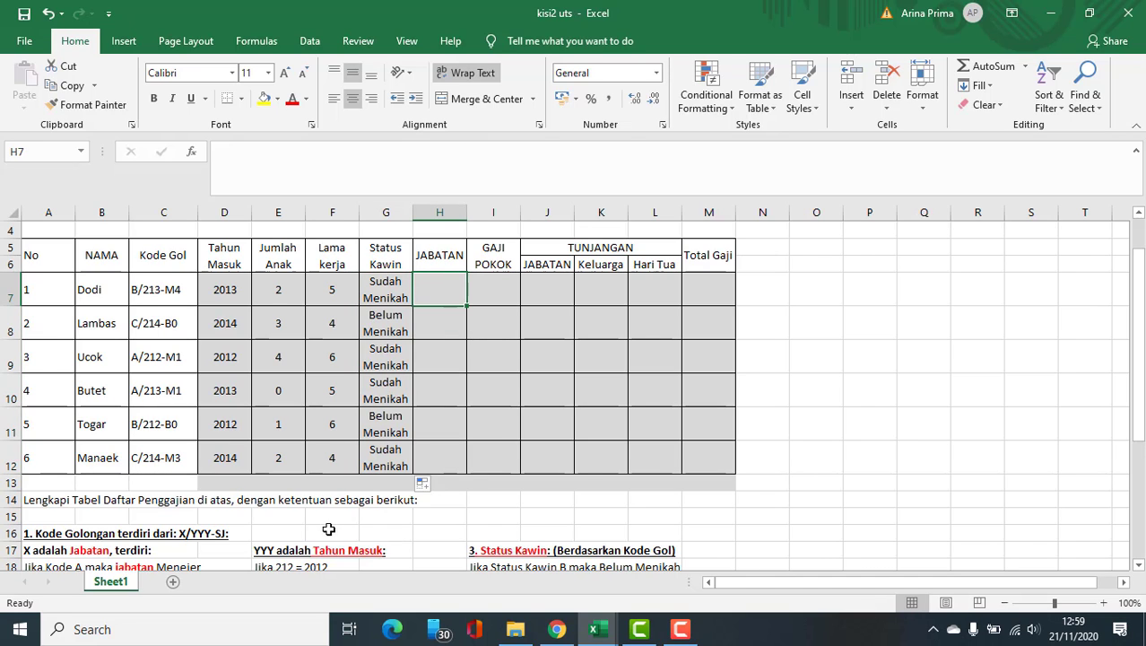
scroll(305, 527, down, 2)
scroll(117, 461, up, 1)
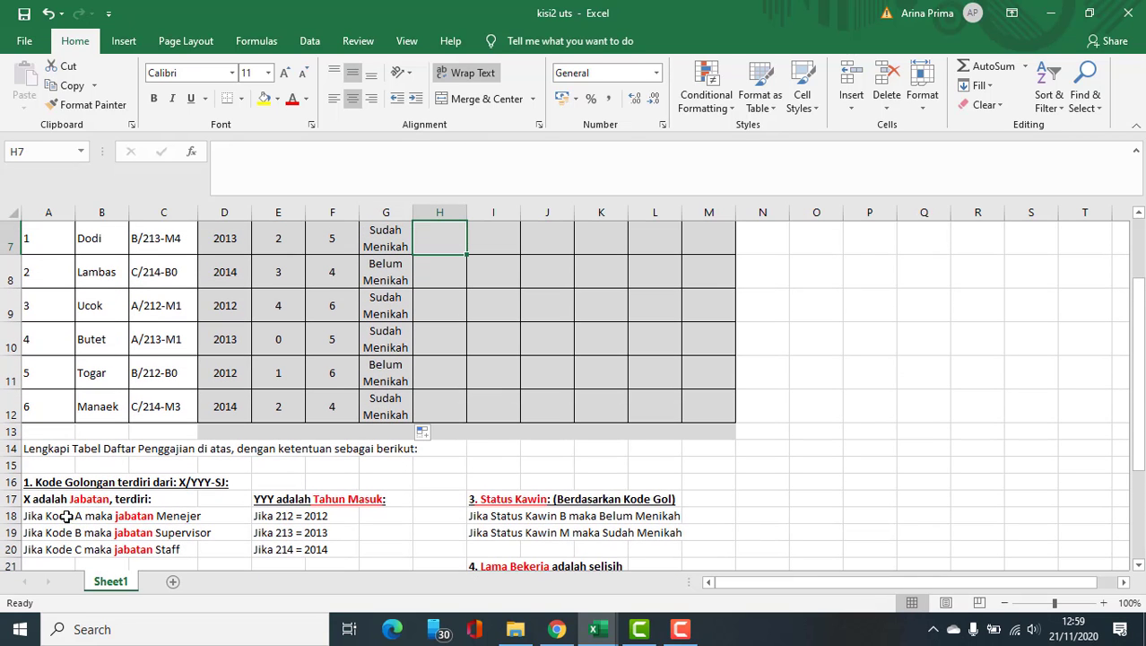
drag(34, 501, 153, 552)
click(152, 550)
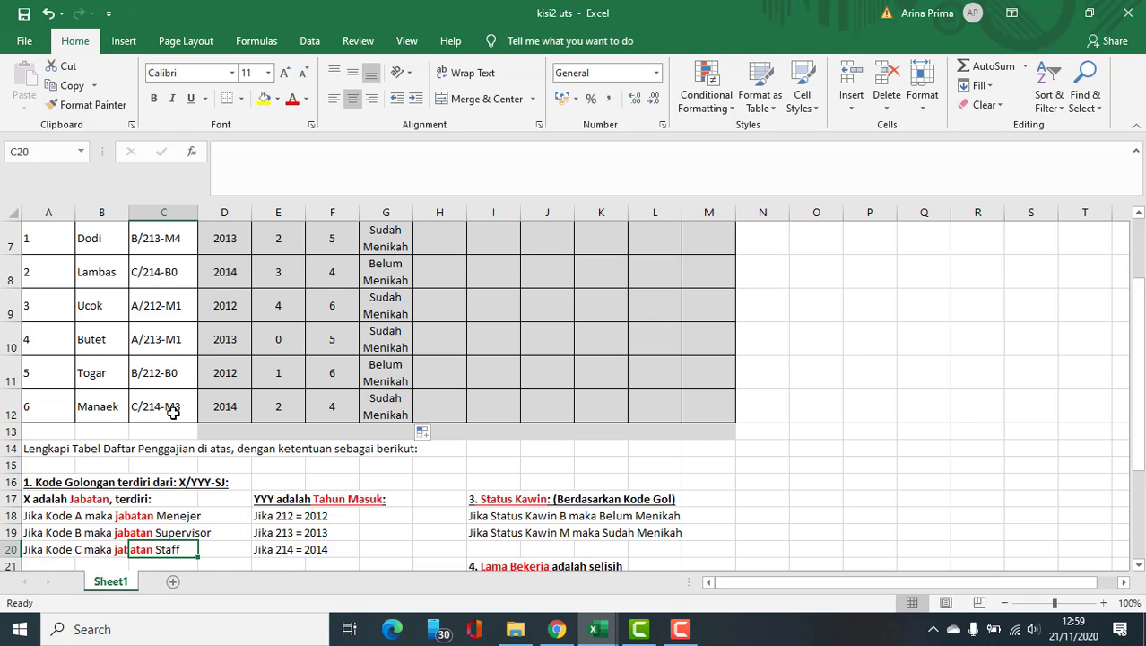
scroll(166, 379, up, 2)
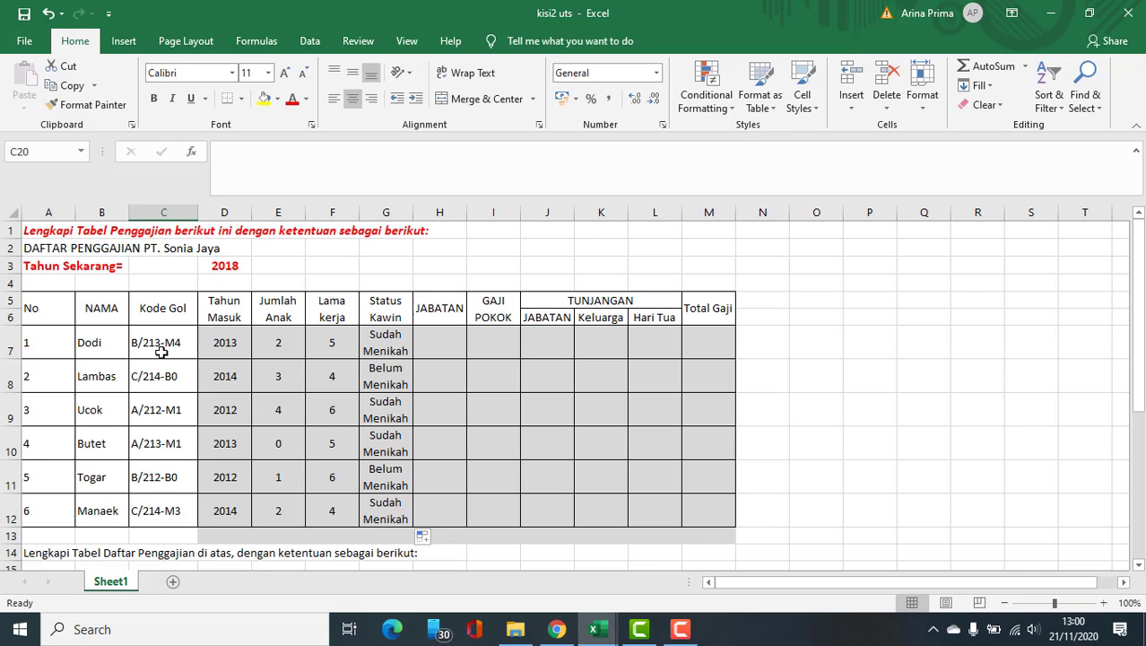
Start an IF formula in H7 that tests whether LEFT(C7,1) equals "A".
click(429, 339)
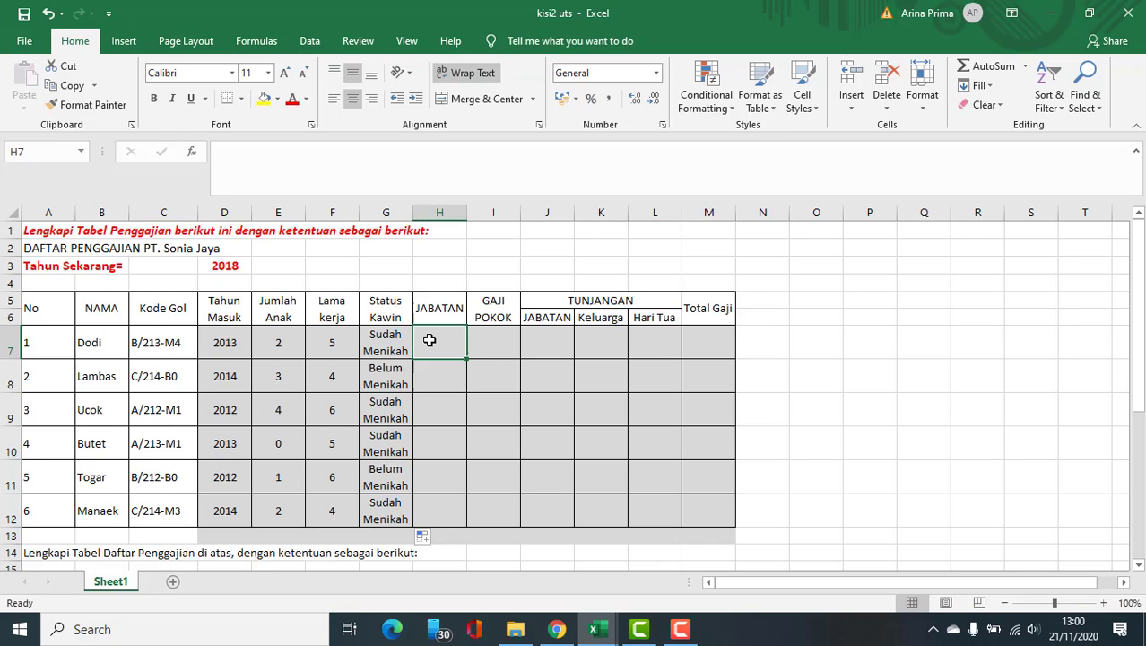
scroll(429, 340, down, 1)
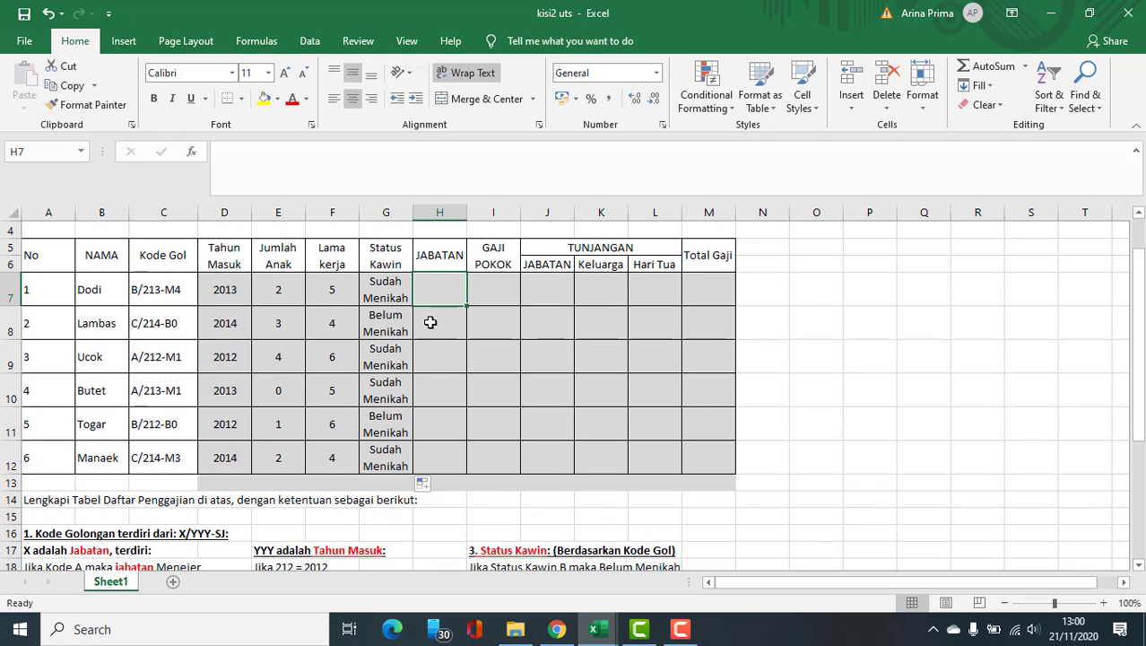
text(=if)
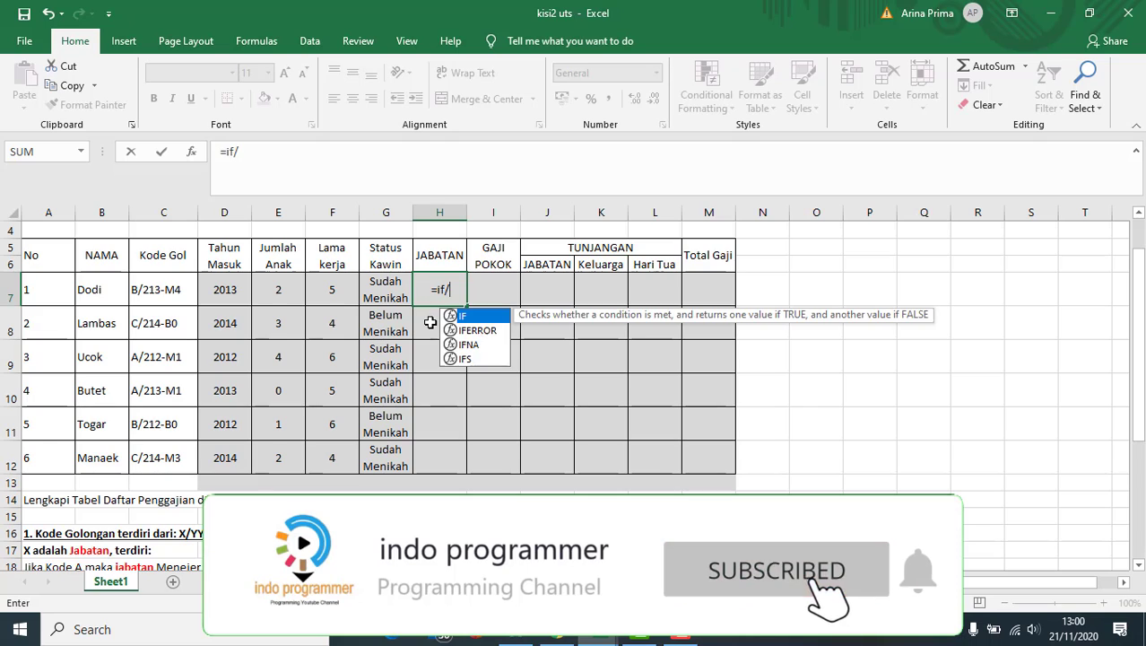
text((l)
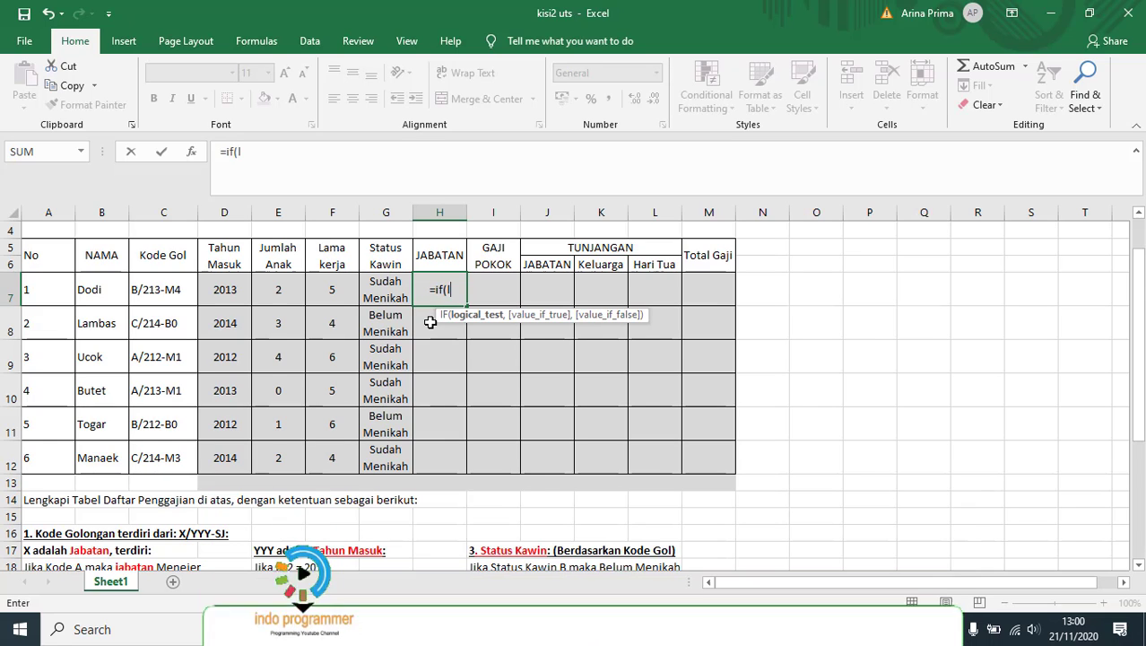
text(eft()
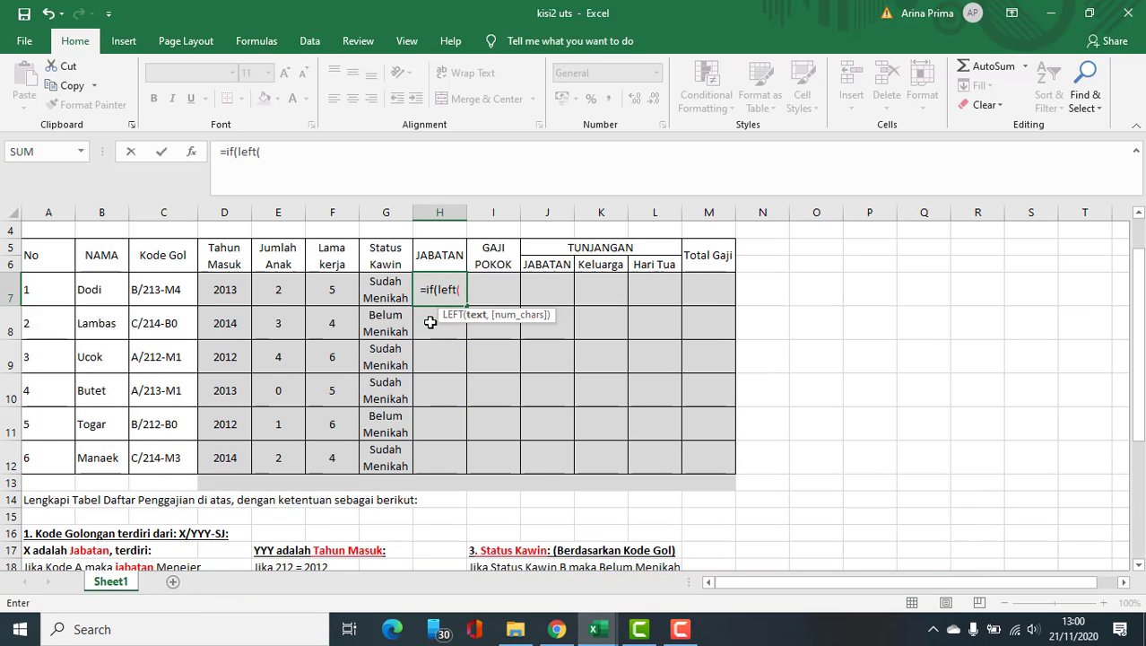
click(148, 289)
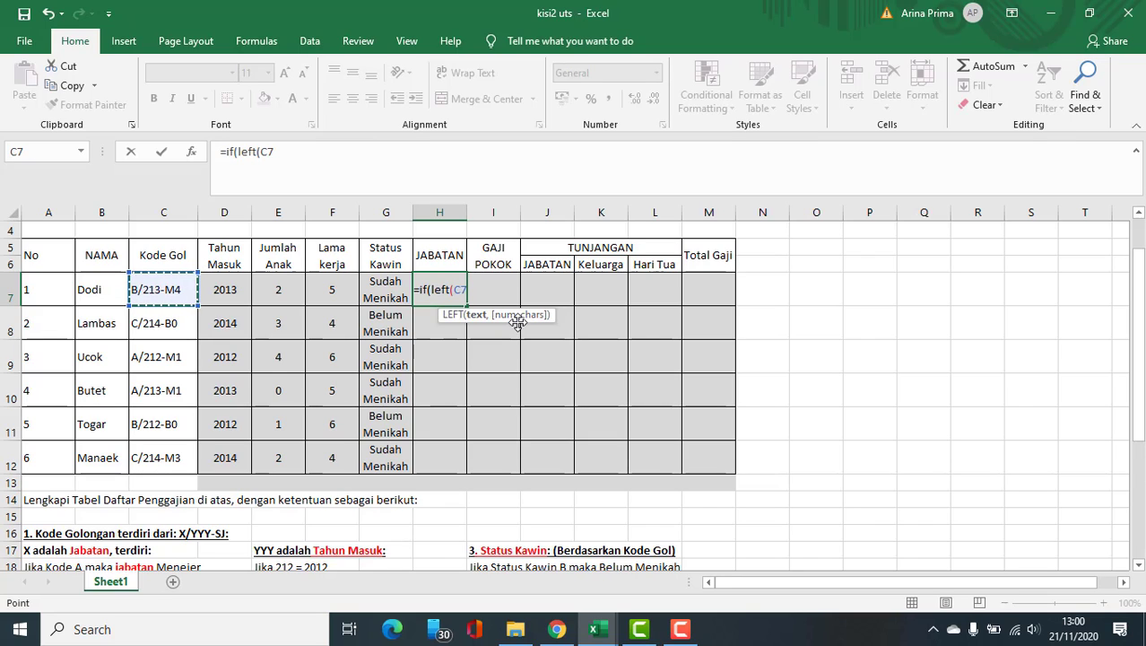
text(,)
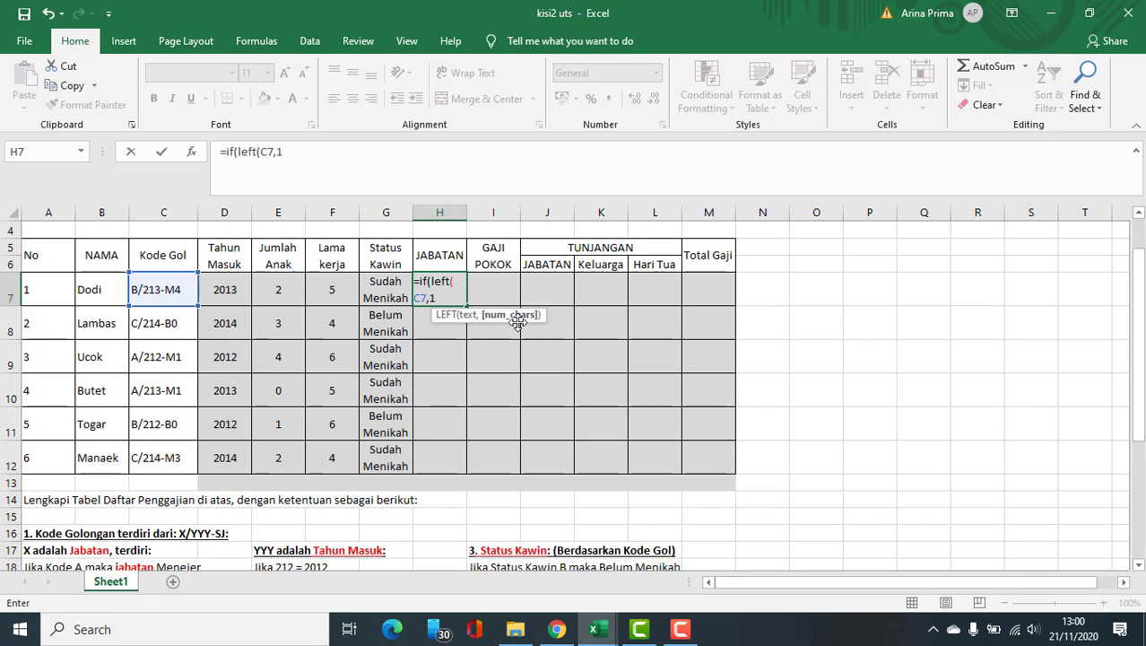
text(1)=)
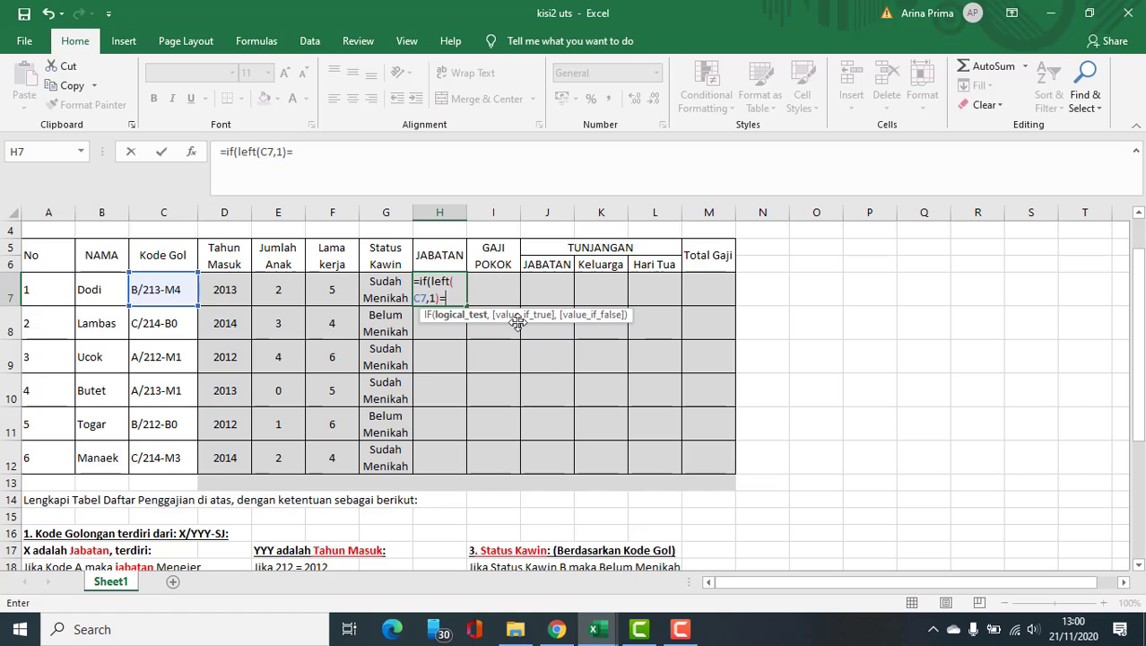
text("A",")
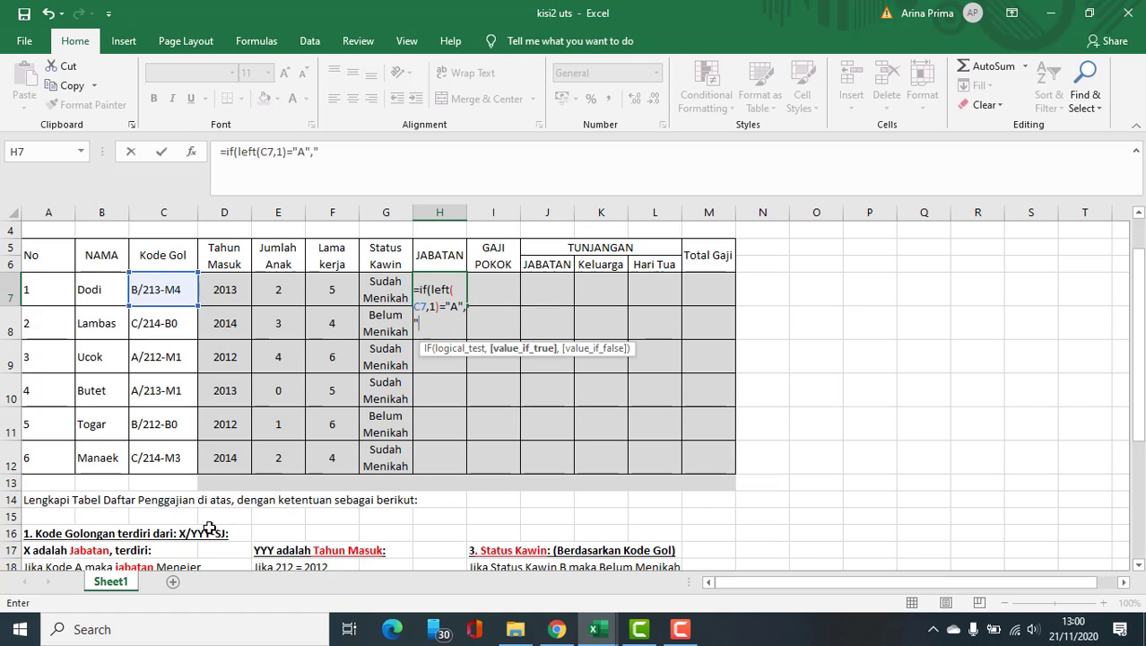
Enter "Manager" as the true result of the H7 IF formula.
text(Man)
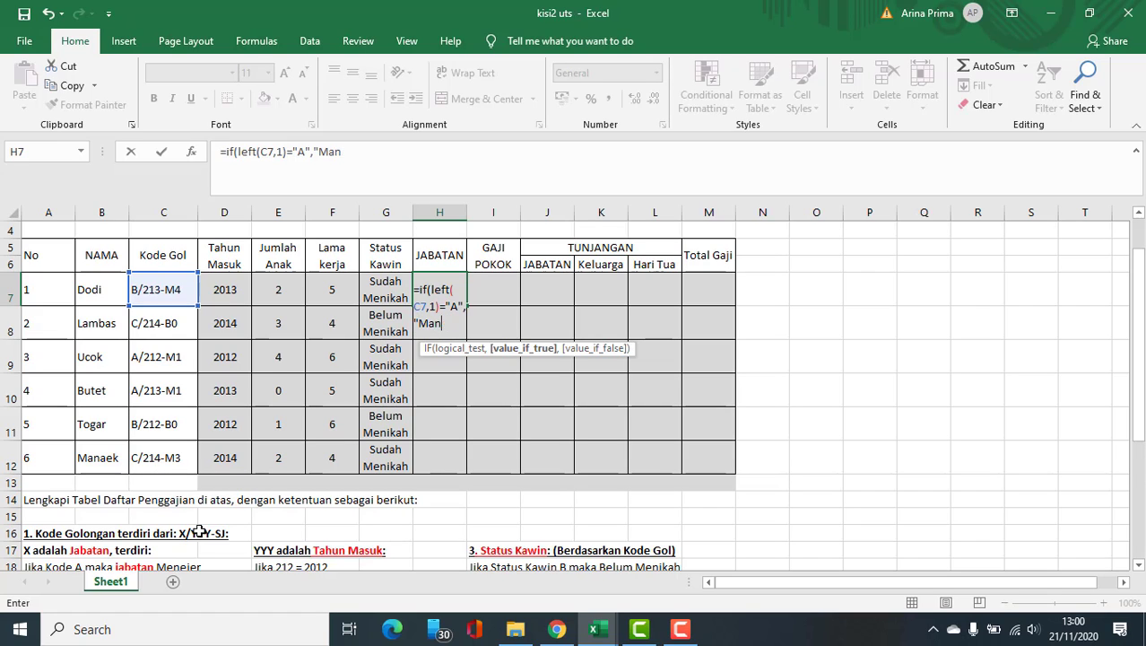
key(BackSpace)
key(BackSpace)
key(BackSpace)
text(nager",)
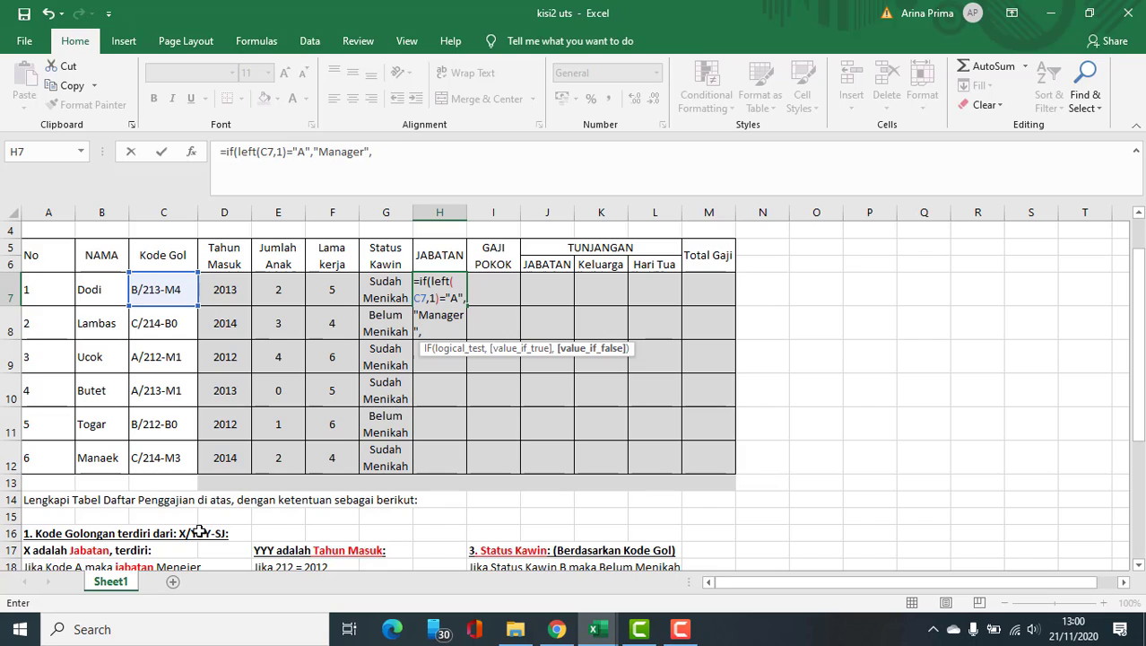
Nest a second IF as the false result in H7, testing whether LEFT(C7,1) equals "B".
text(if)
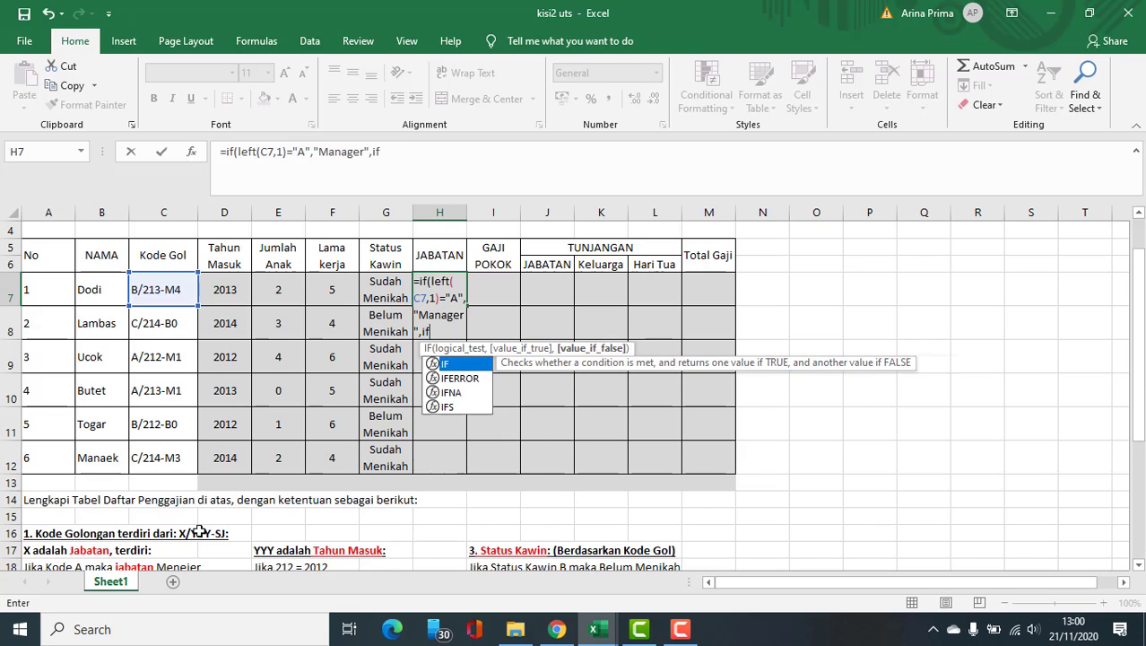
text(()
key(BackSpace)
text((left)
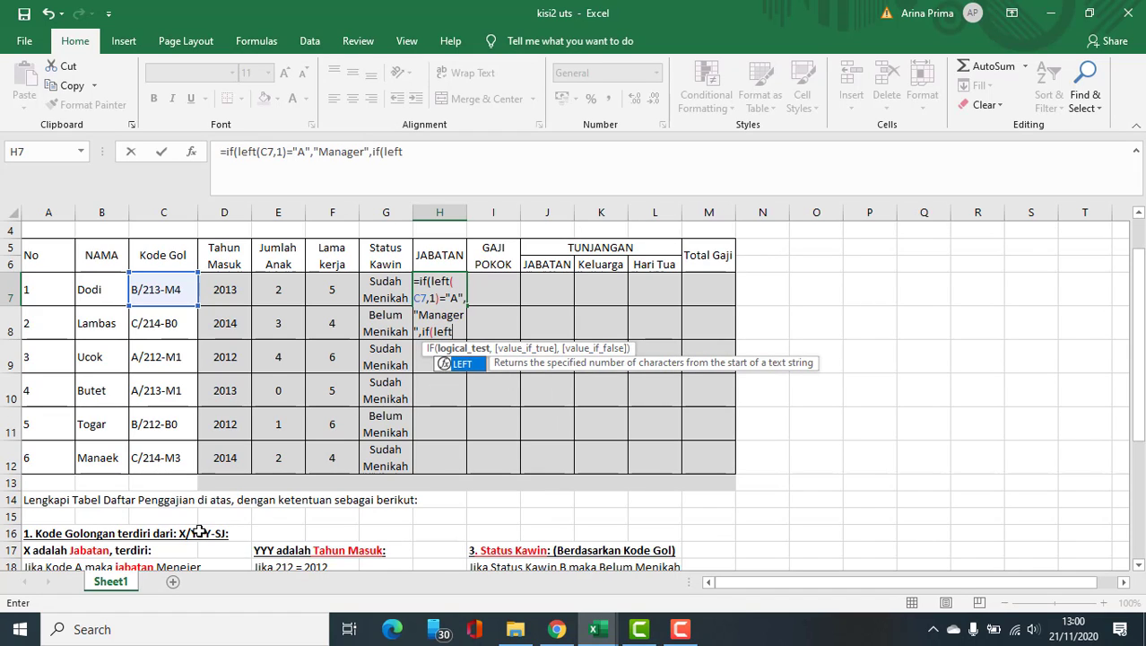
text(()
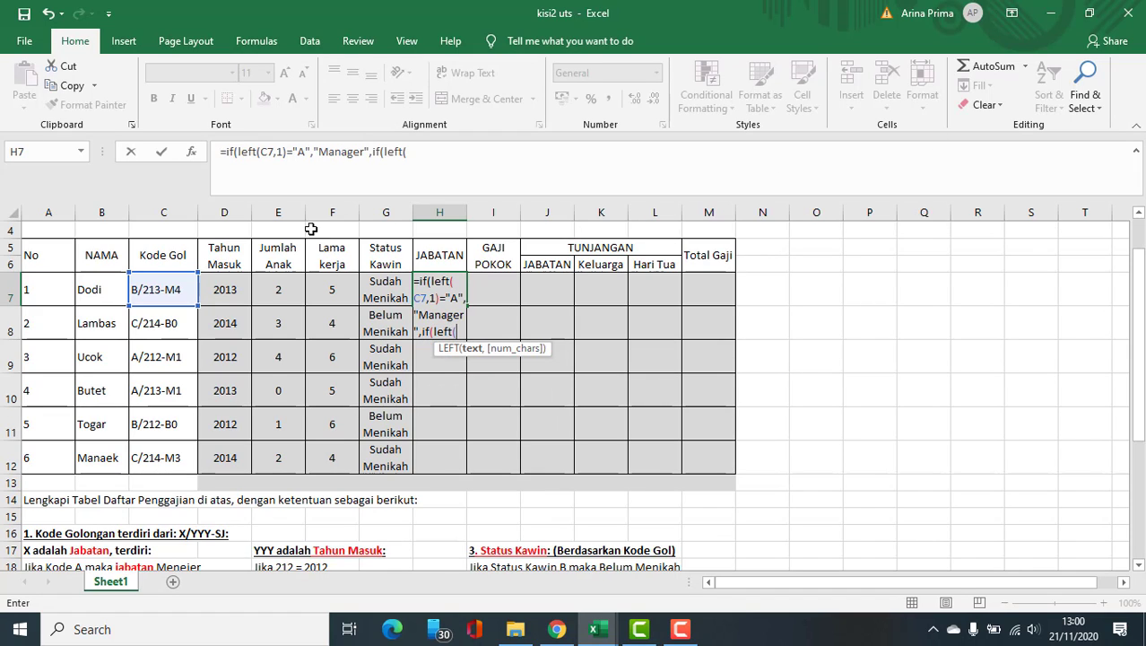
click(141, 281)
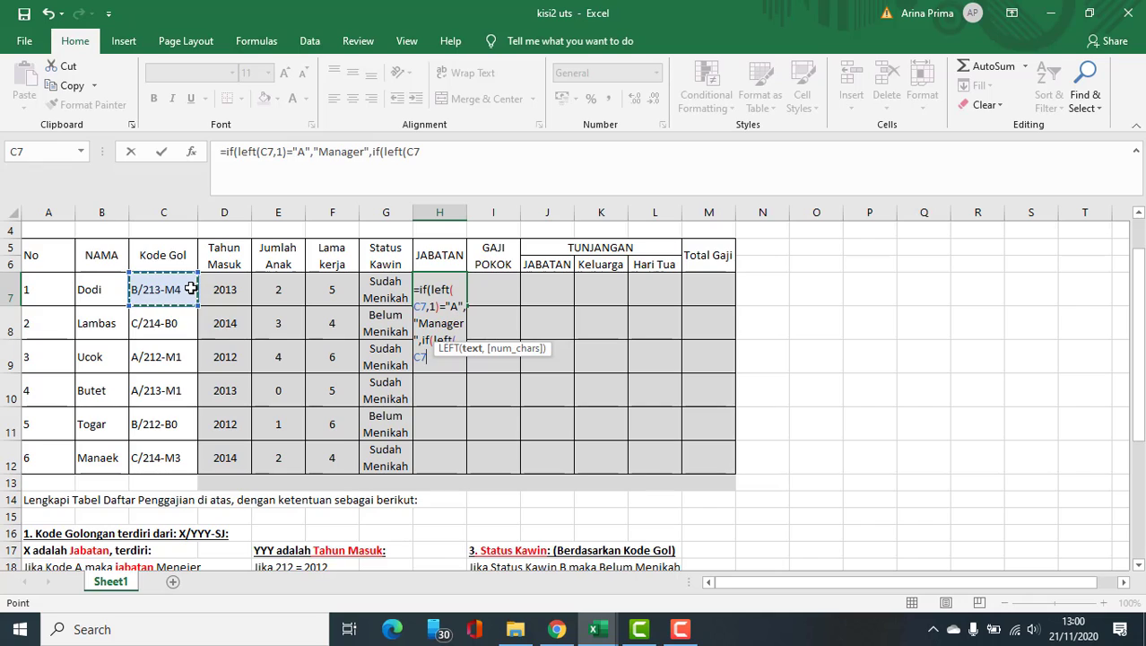
text(,1)
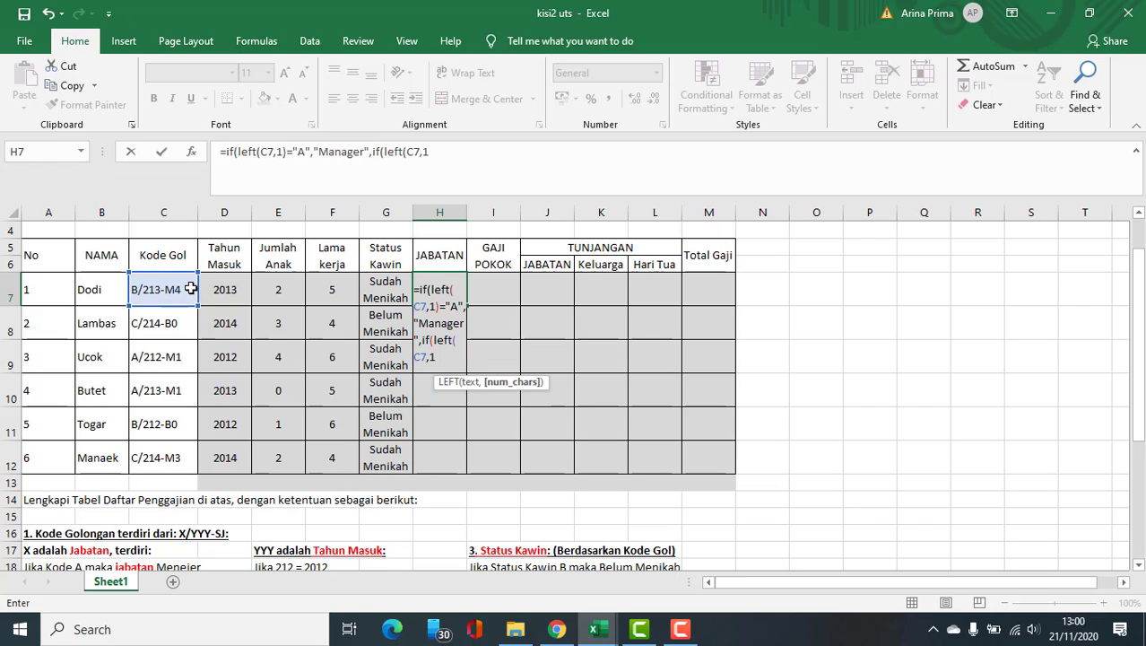
text()=")
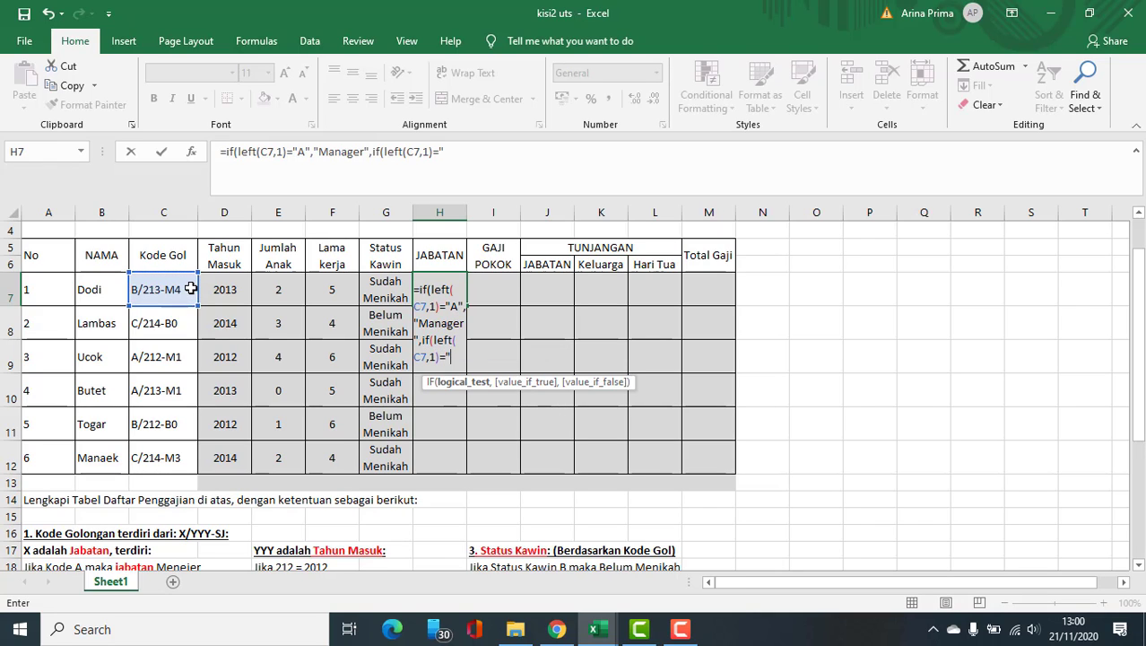
text(B")
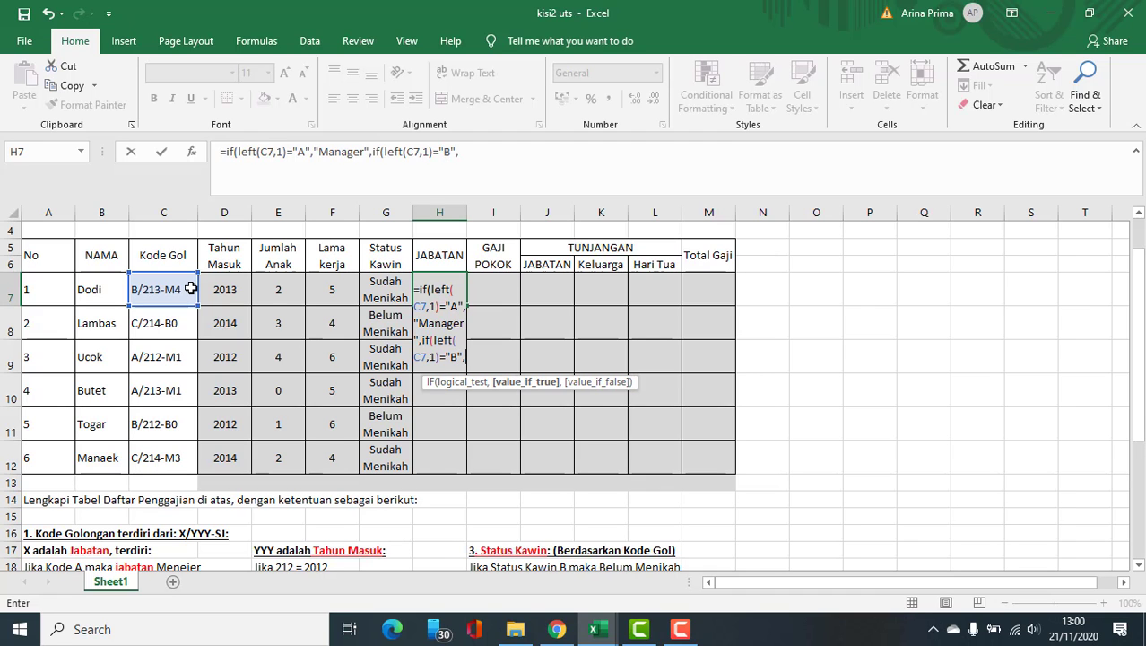
text(,")
Finish the nested IF in H7 with "Supervisor" and "Staff" as its results, and commit the formula with the suggested correction.
scroll(107, 436, down, 2)
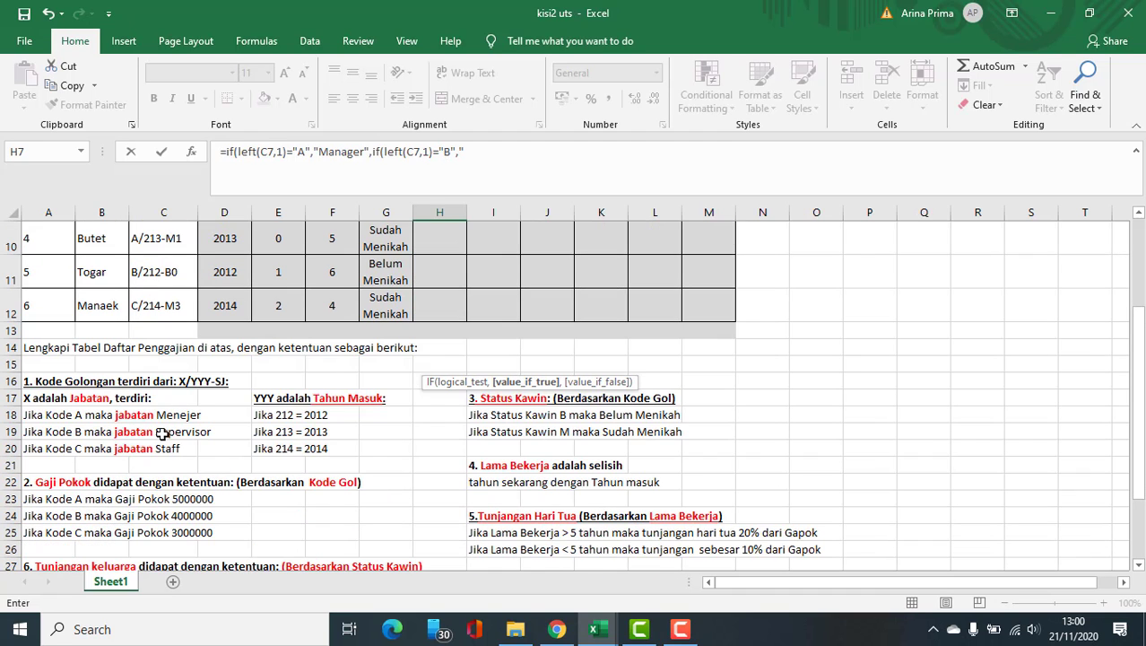
scroll(295, 336, up, 1)
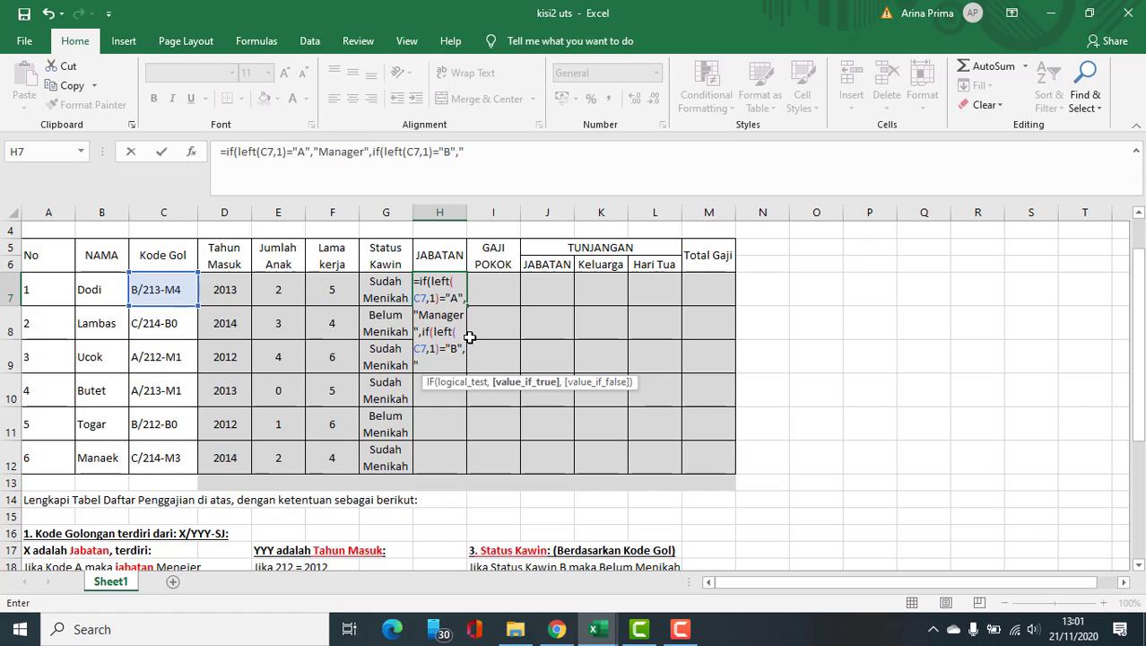
text(Supervisor",")
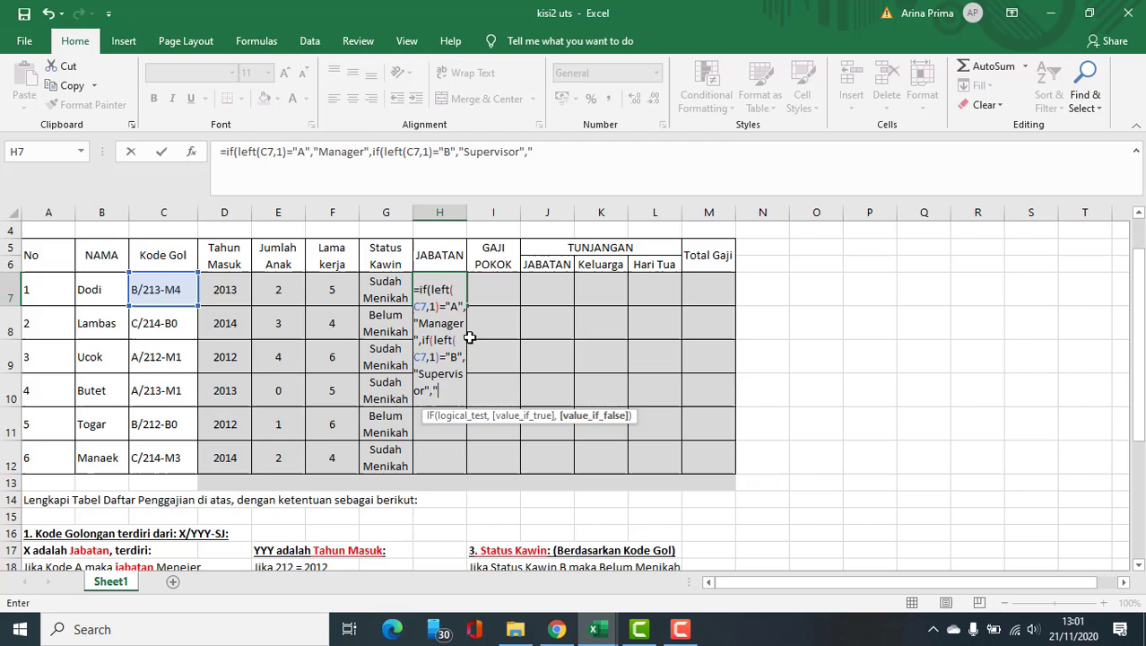
scroll(417, 345, down, 3)
scroll(418, 341, up, 3)
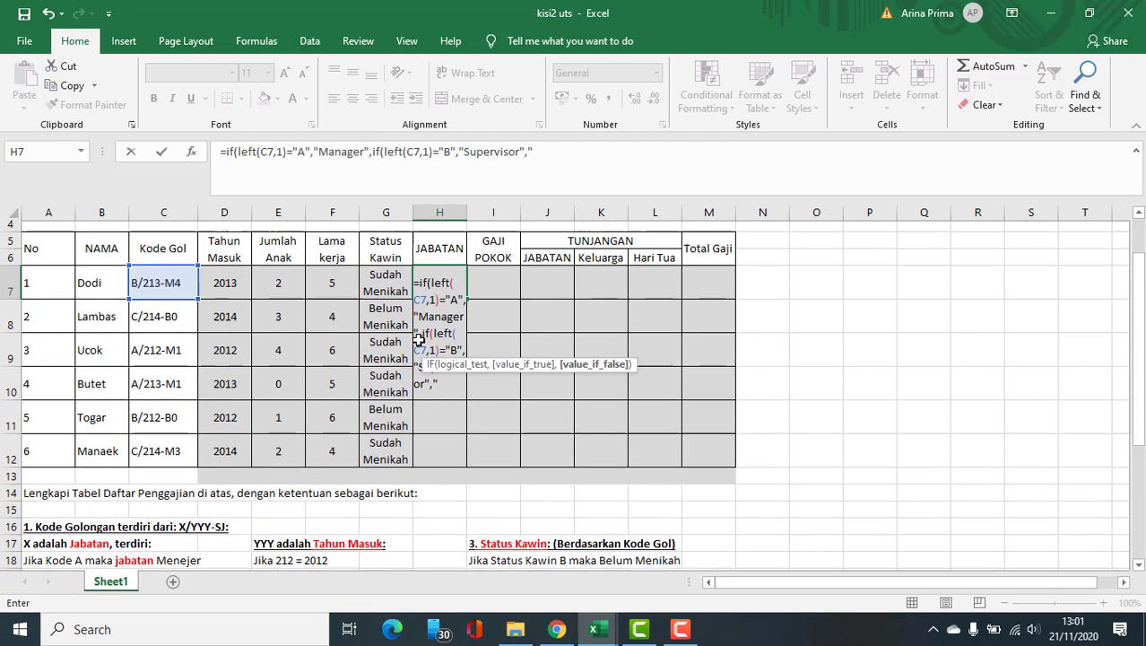
text(Staff)
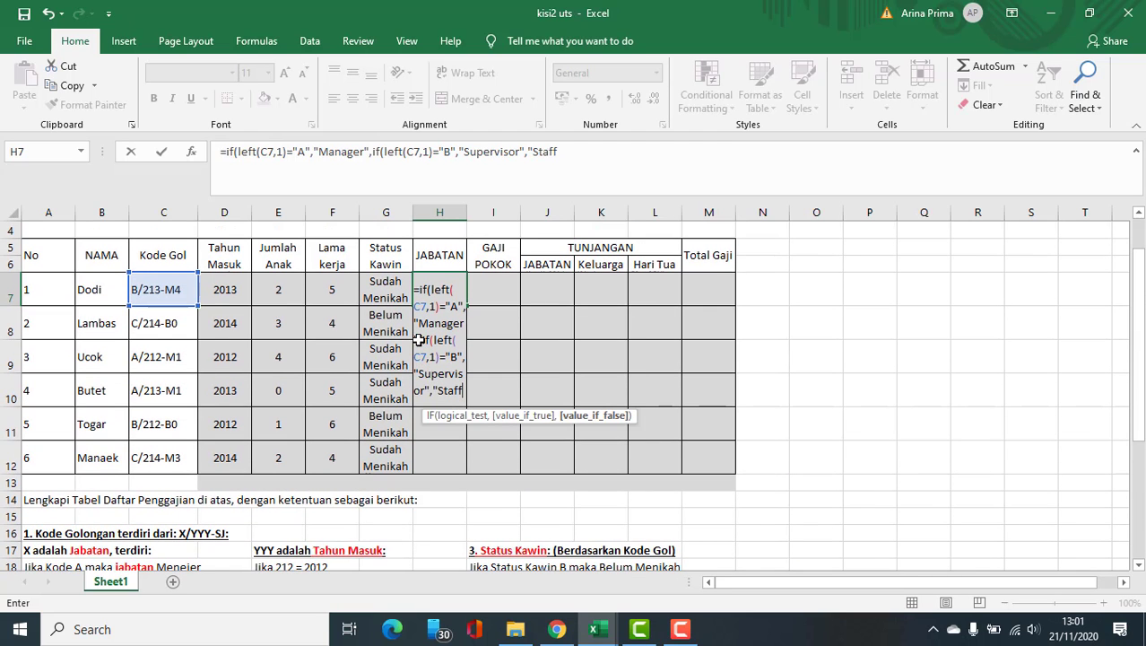
text(")
key(Return)
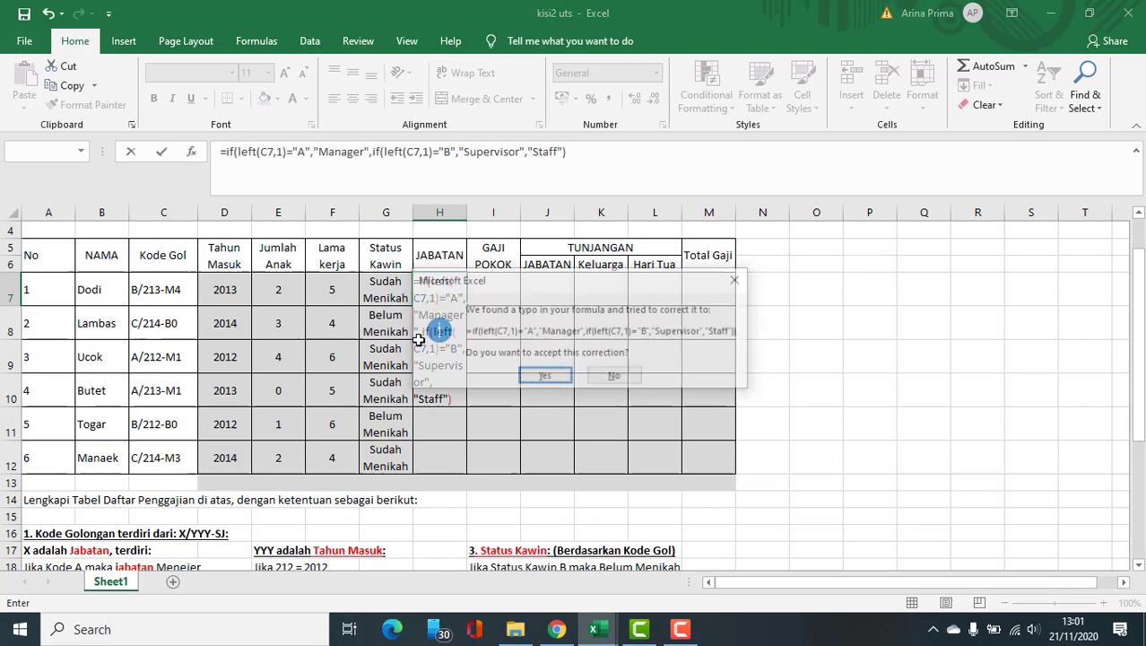
key(Return)
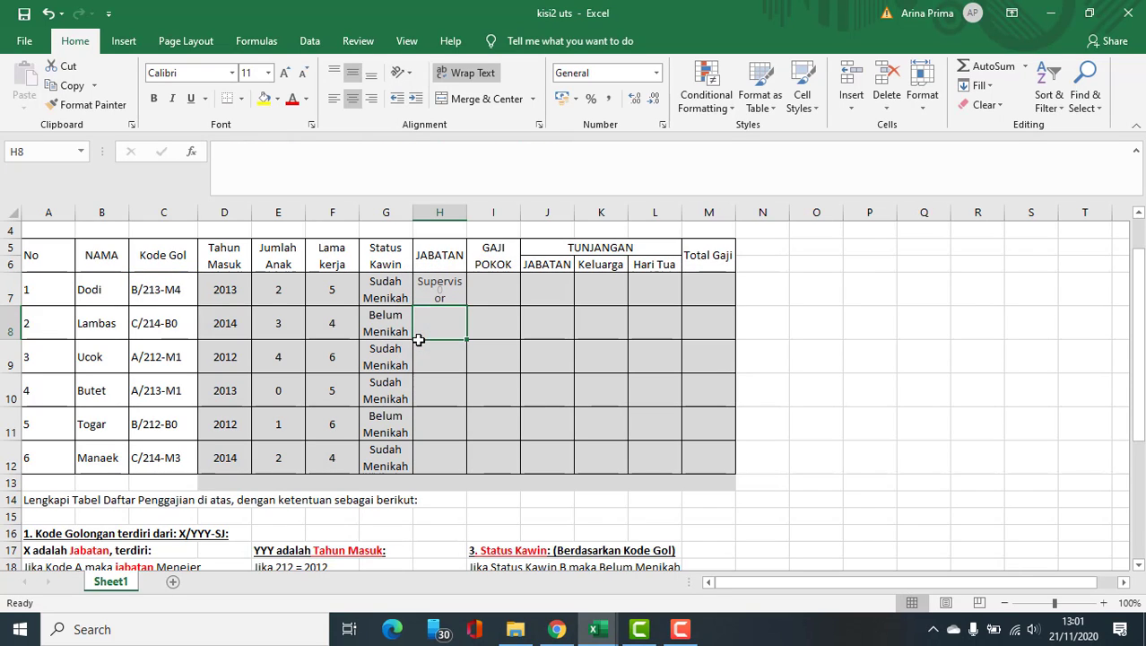
Widen column H so Supervisor fits on one line, and copy the H7 Jabatan formula down to H12.
click(458, 283)
drag(466, 213, 476, 213)
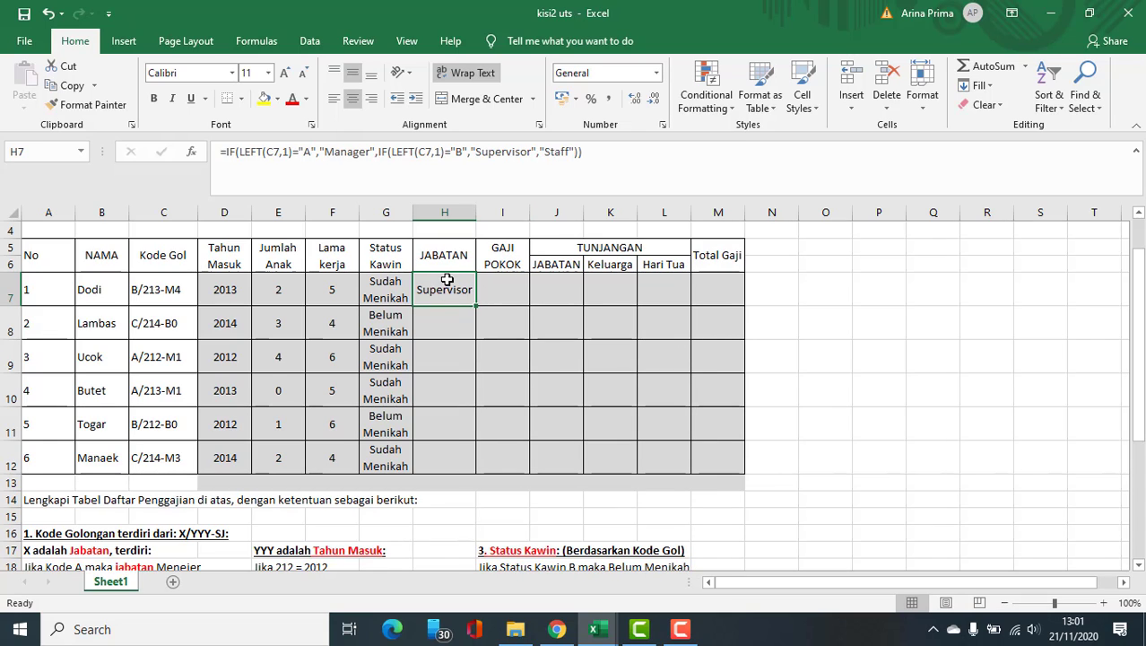
drag(473, 307, 477, 459)
Check the copied H8 formula part by part: both LEFT tests on C8 and the Manager, Supervisor and Staff results.
double_click(441, 325)
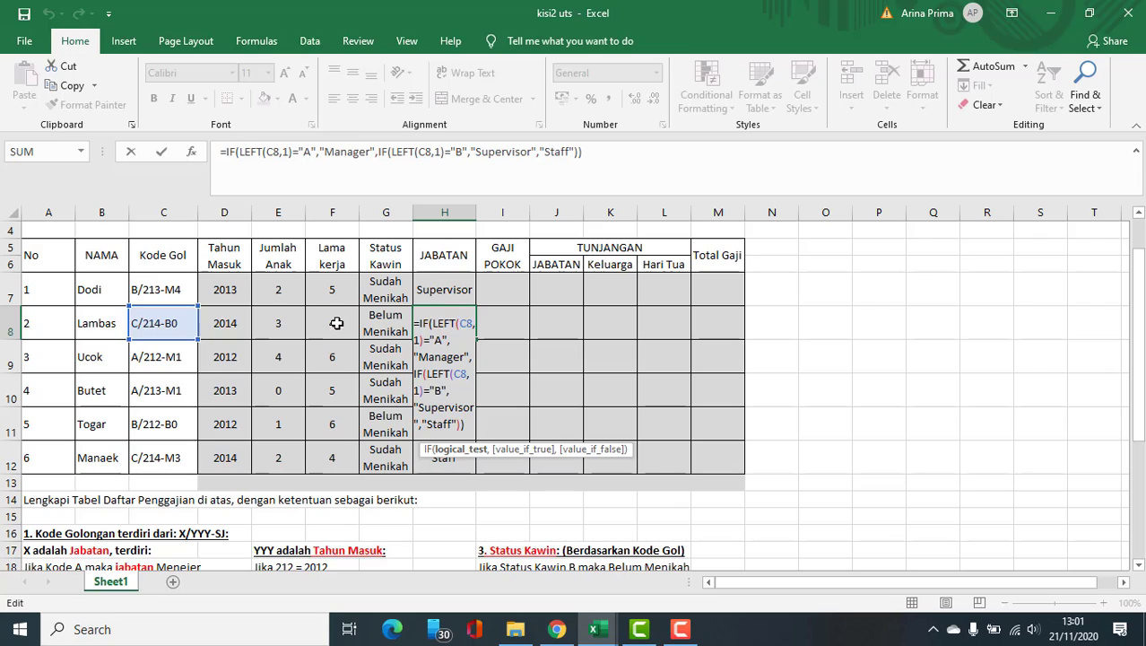
drag(433, 323, 472, 325)
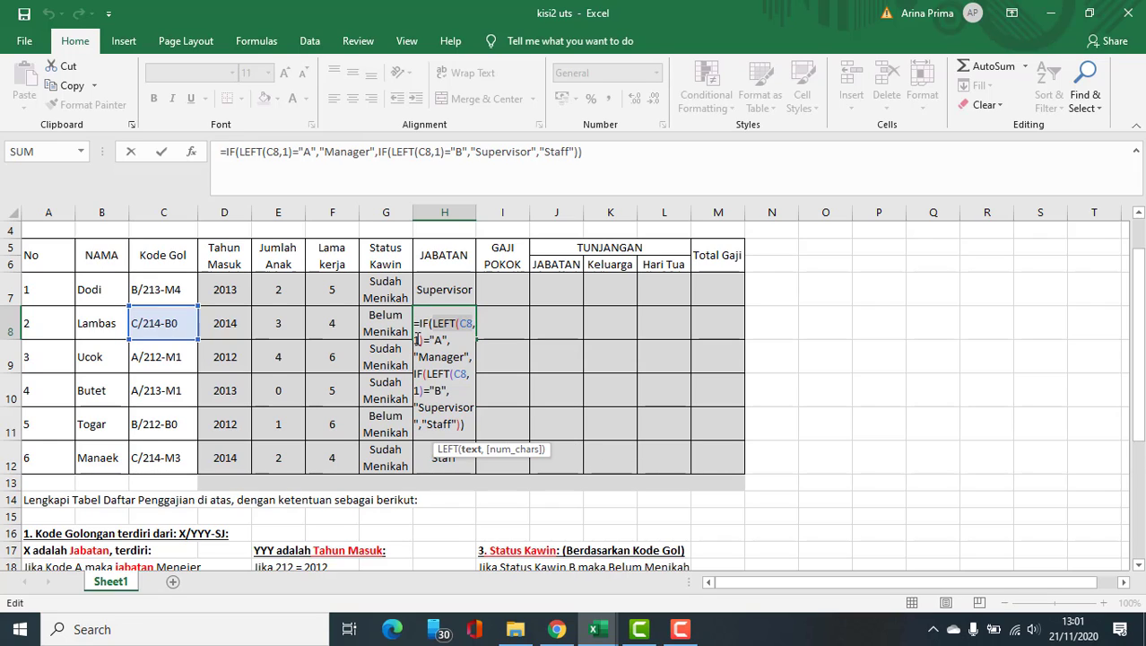
click(419, 339)
click(450, 339)
click(446, 357)
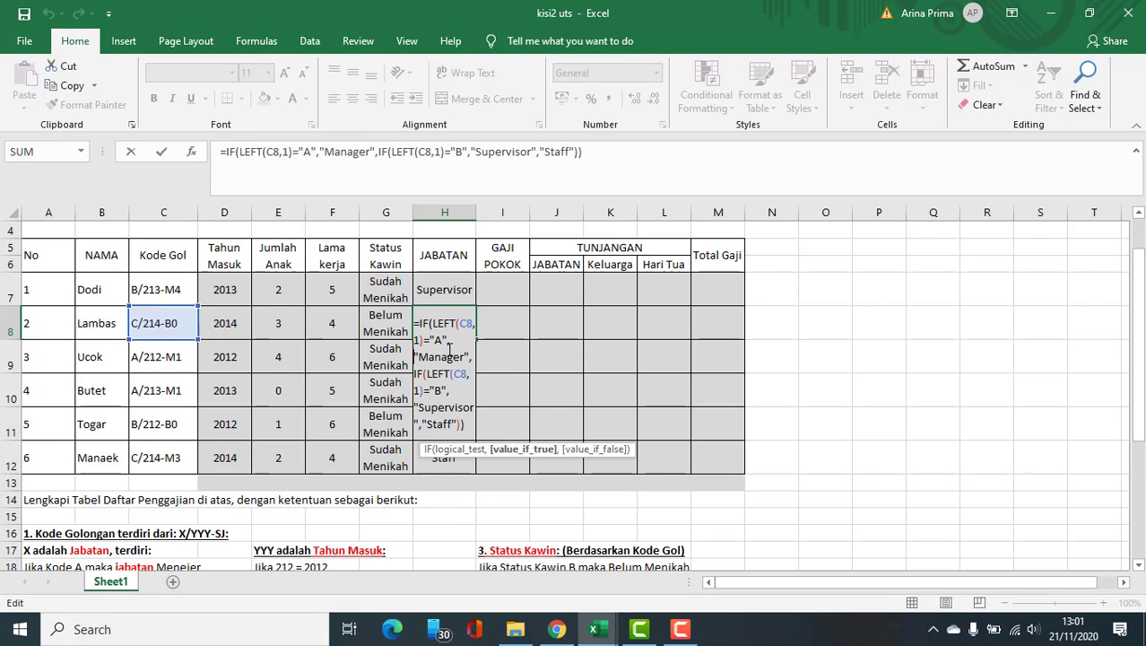
click(427, 373)
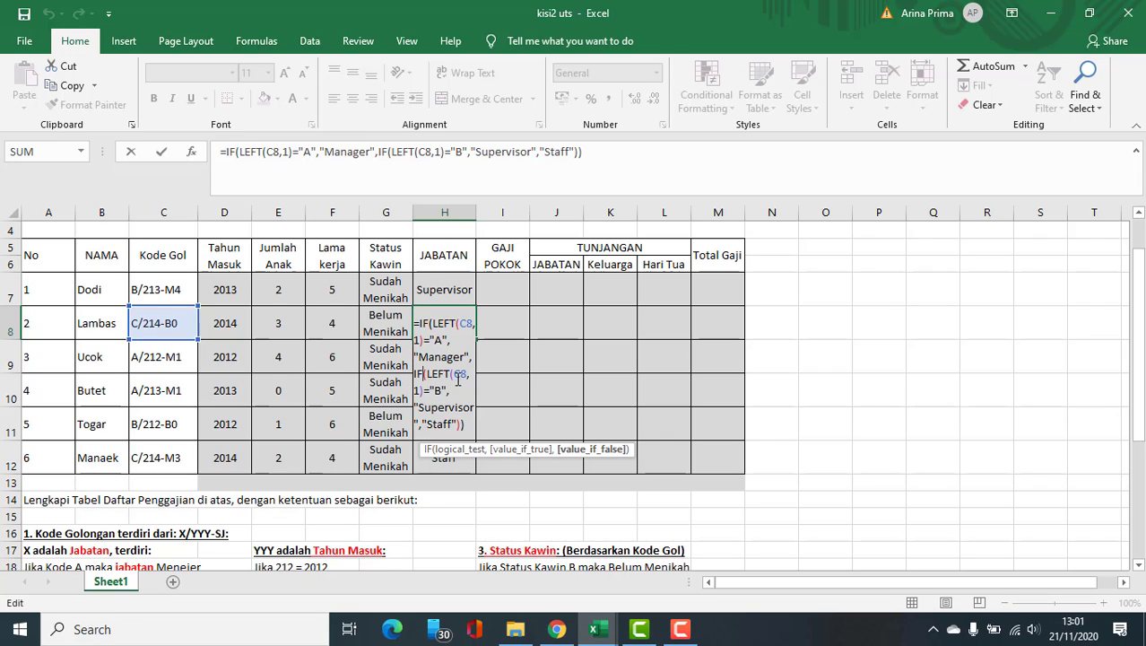
click(444, 391)
click(442, 405)
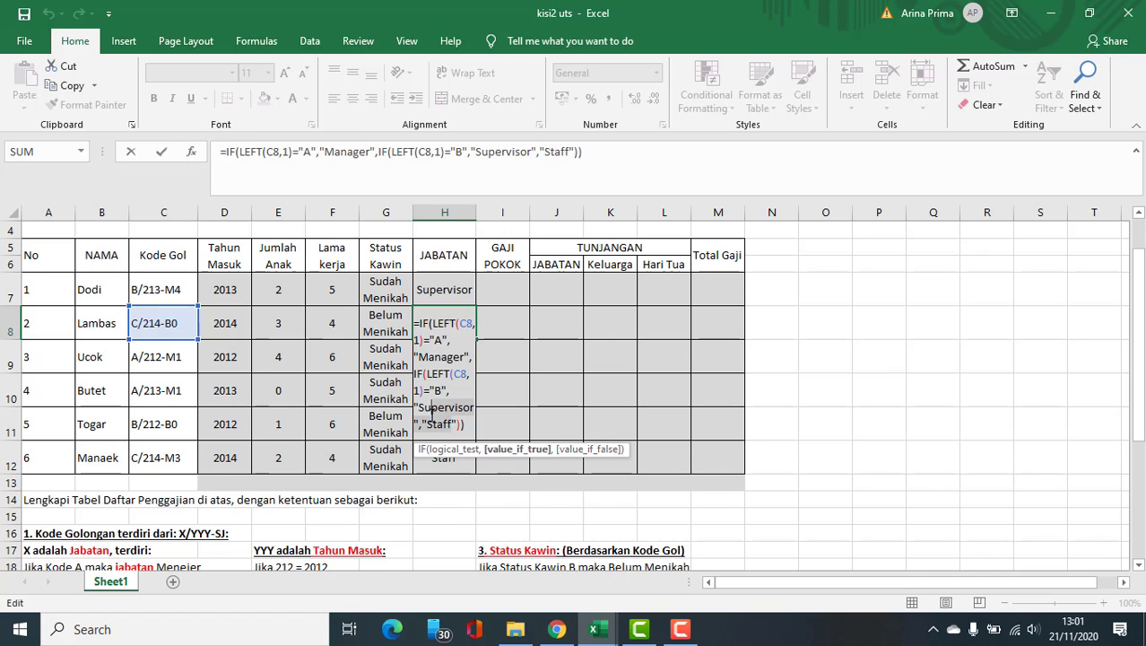
click(472, 426)
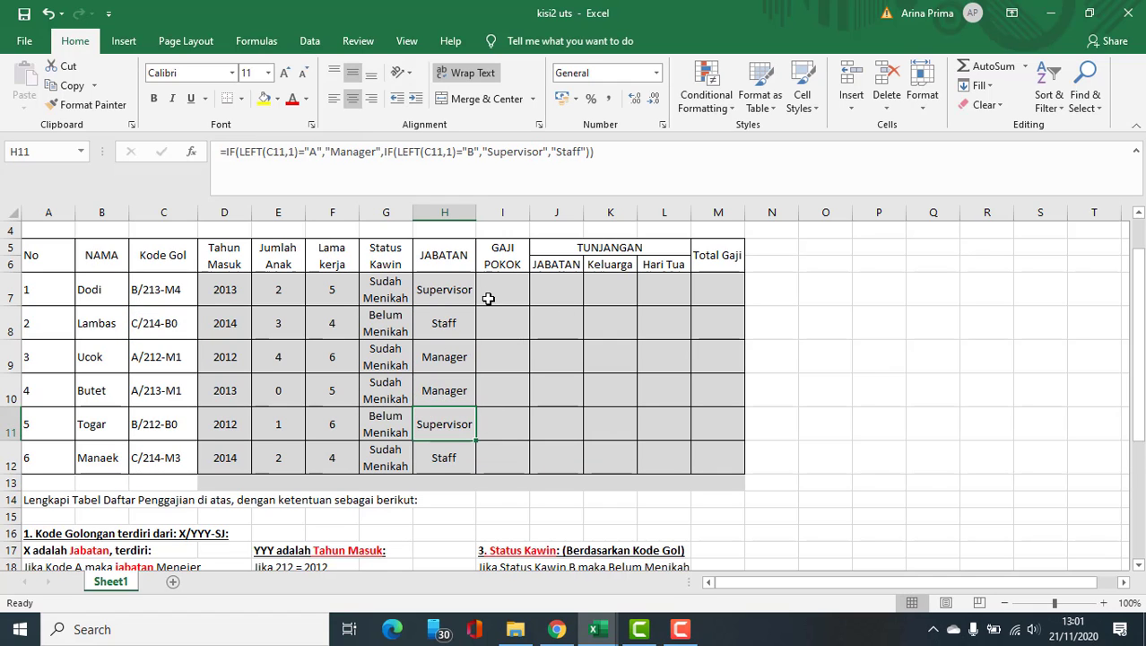
Review the Gaji Pokok rules in rows 22 to 25 for codes A, B and C.
click(488, 297)
scroll(448, 402, down, 3)
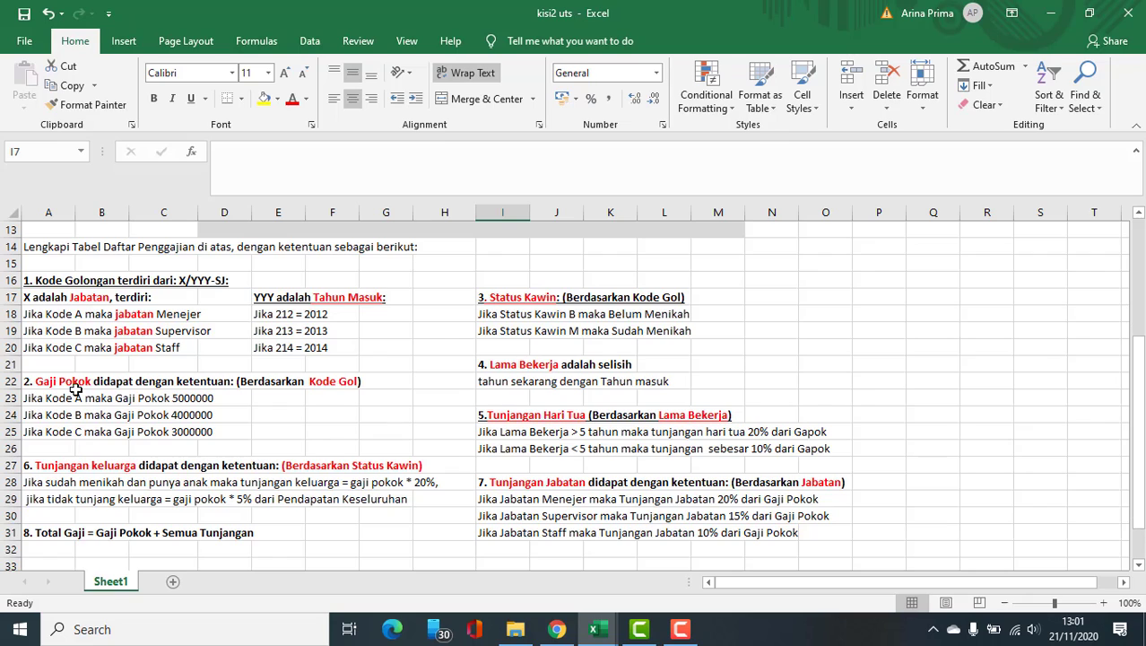
drag(27, 384, 193, 434)
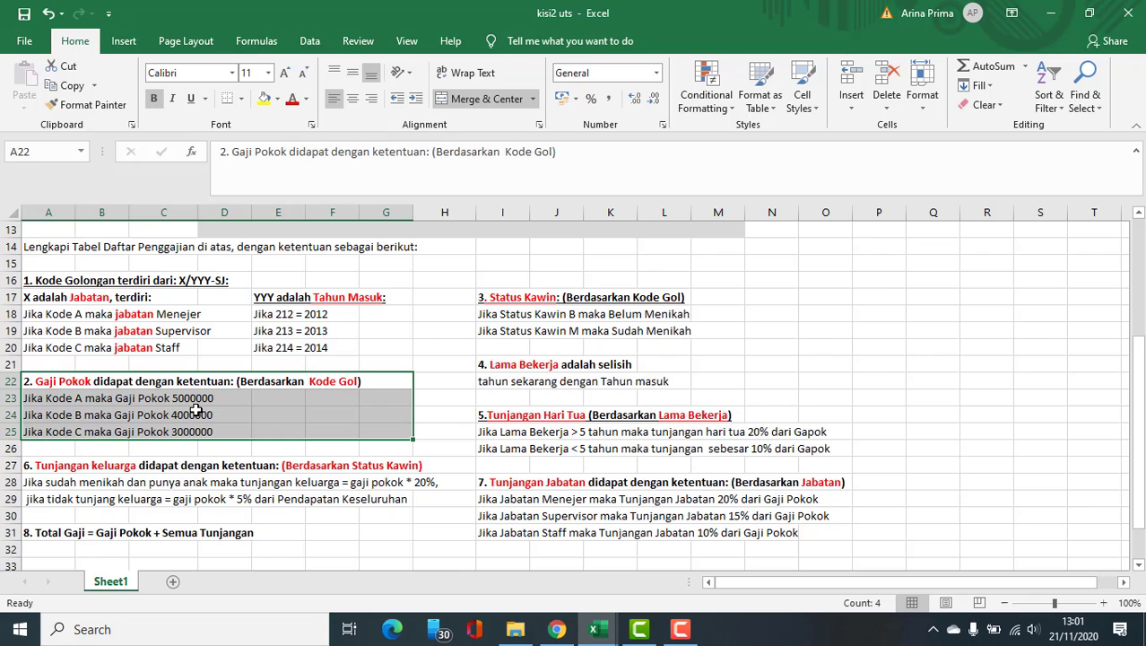
scroll(463, 369, up, 3)
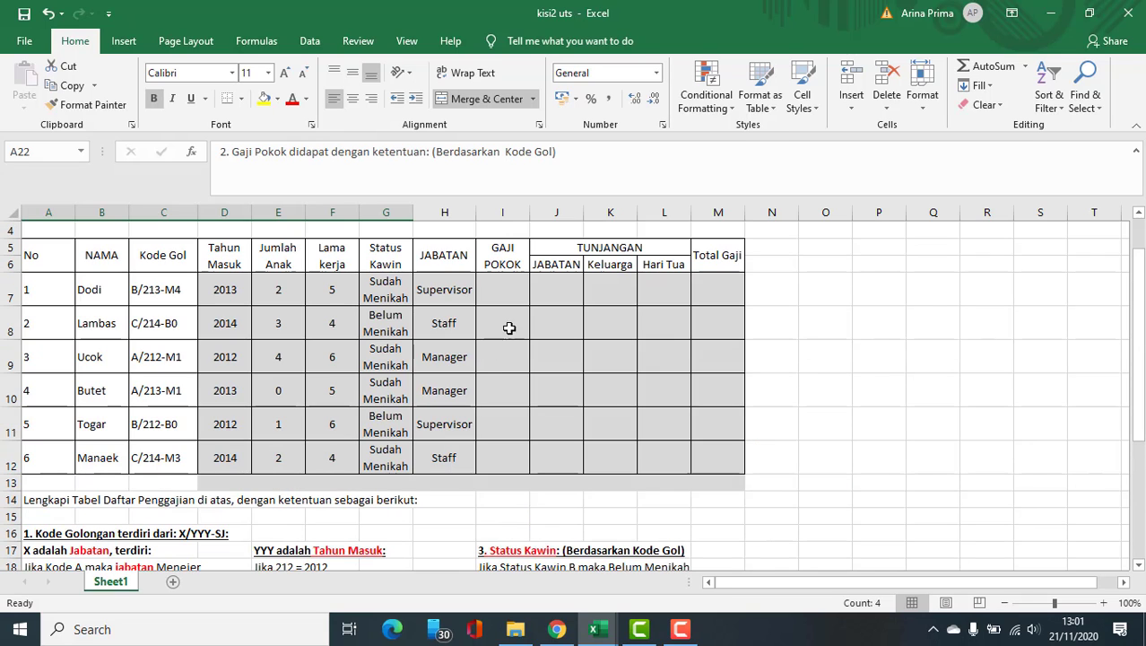
Copy the full Jabatan formula text from H7 and paste it into I7 with its C7 references intact.
click(524, 287)
click(439, 292)
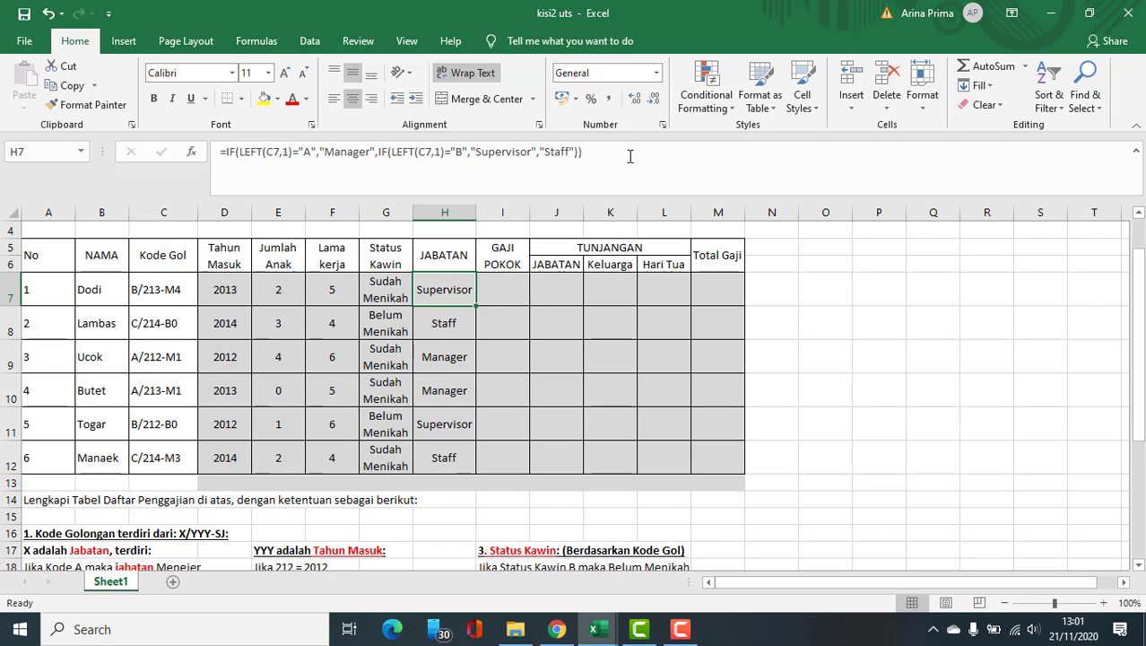
drag(628, 154, 65, 153)
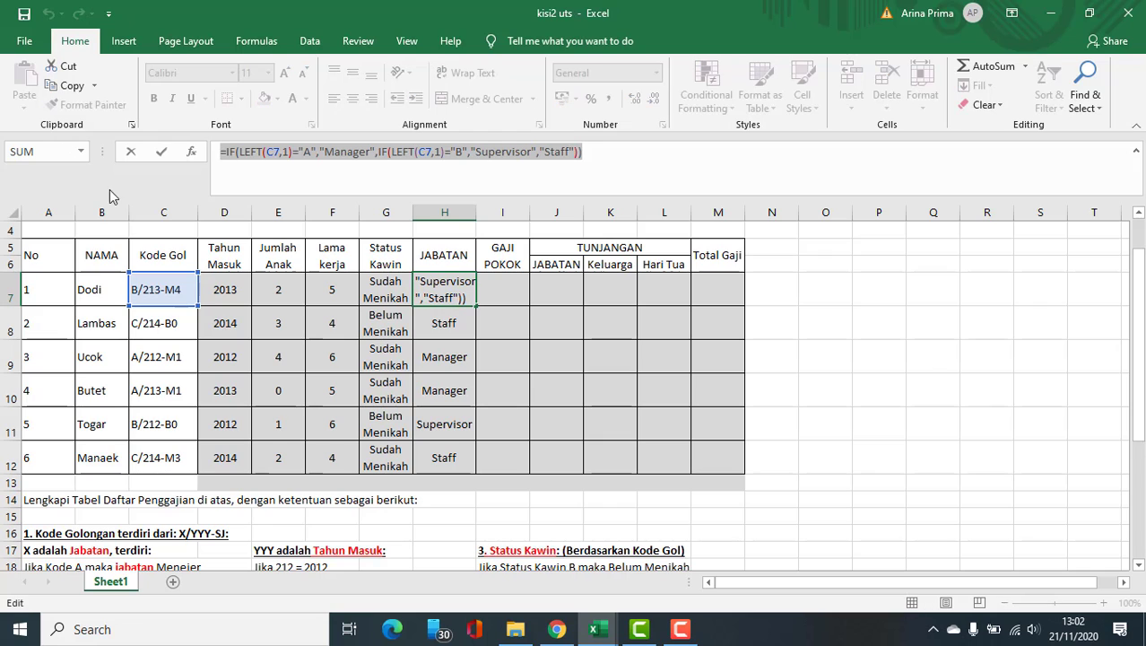
scroll(289, 378, down, 3)
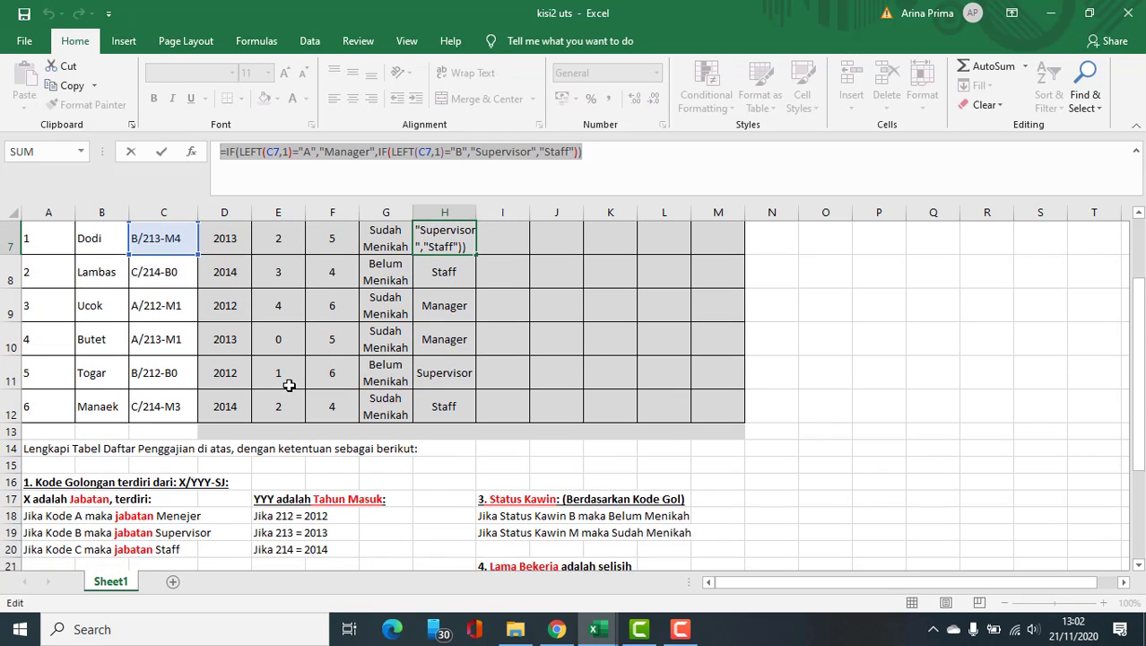
scroll(653, 262, up, 4)
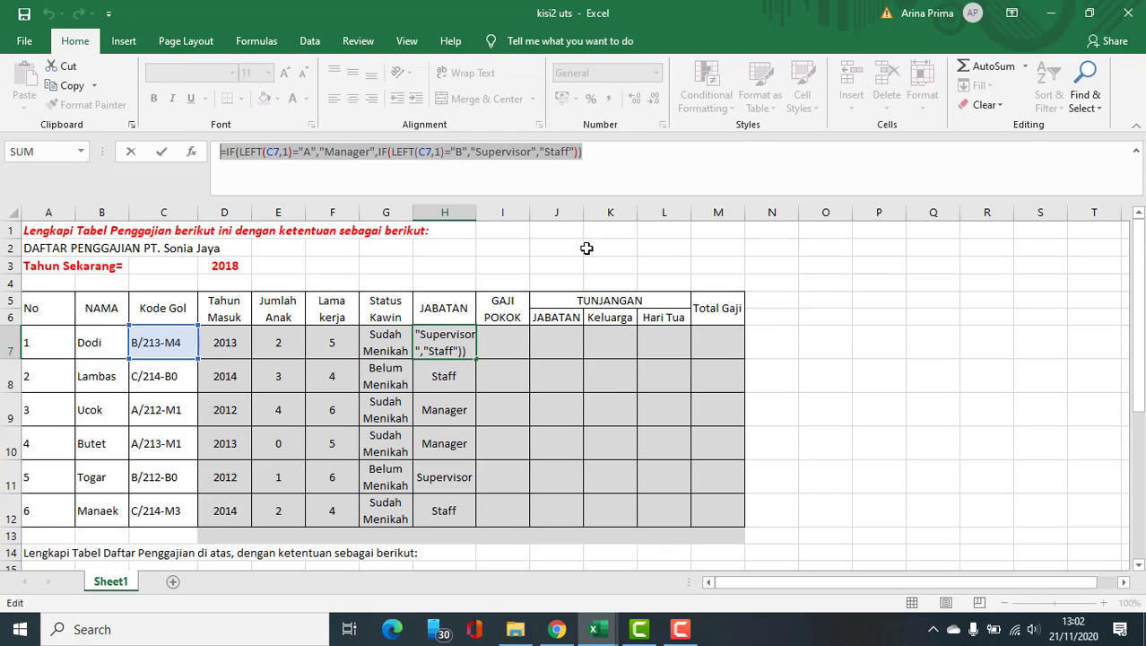
key(ctrl+c)
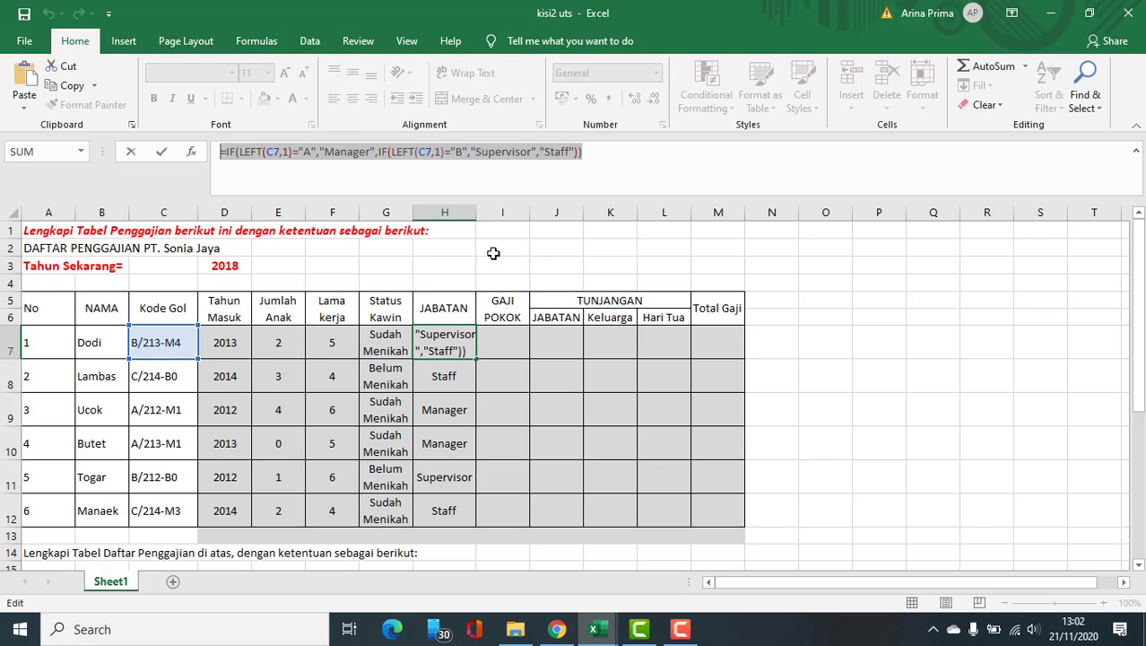
click(494, 340)
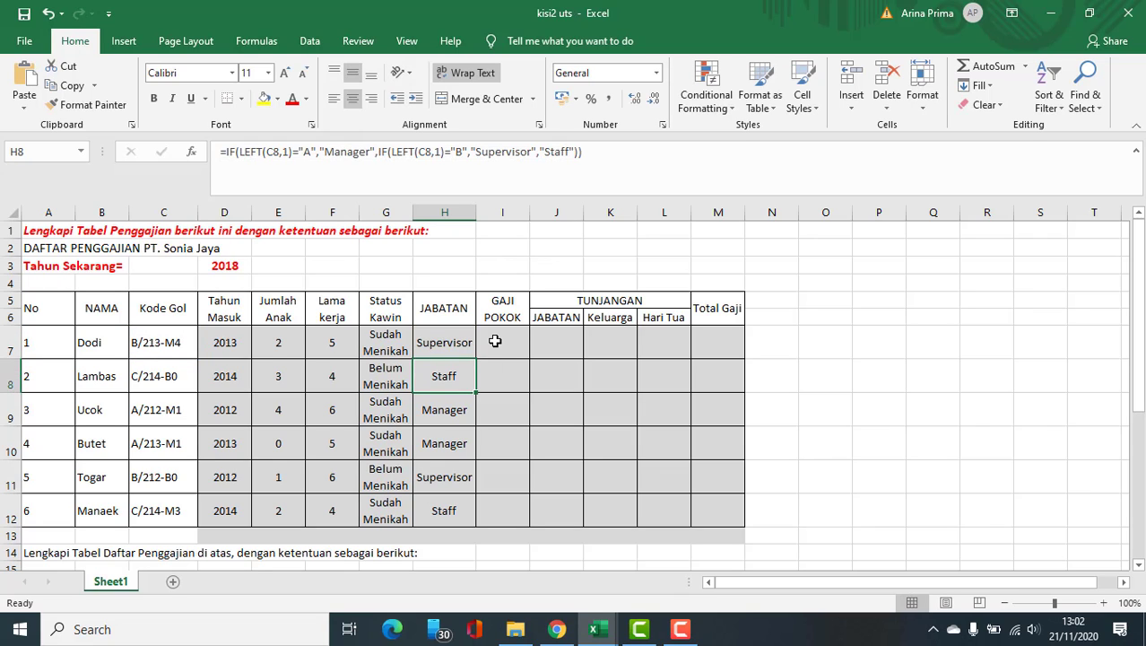
click(349, 156)
key(ctrl+v)
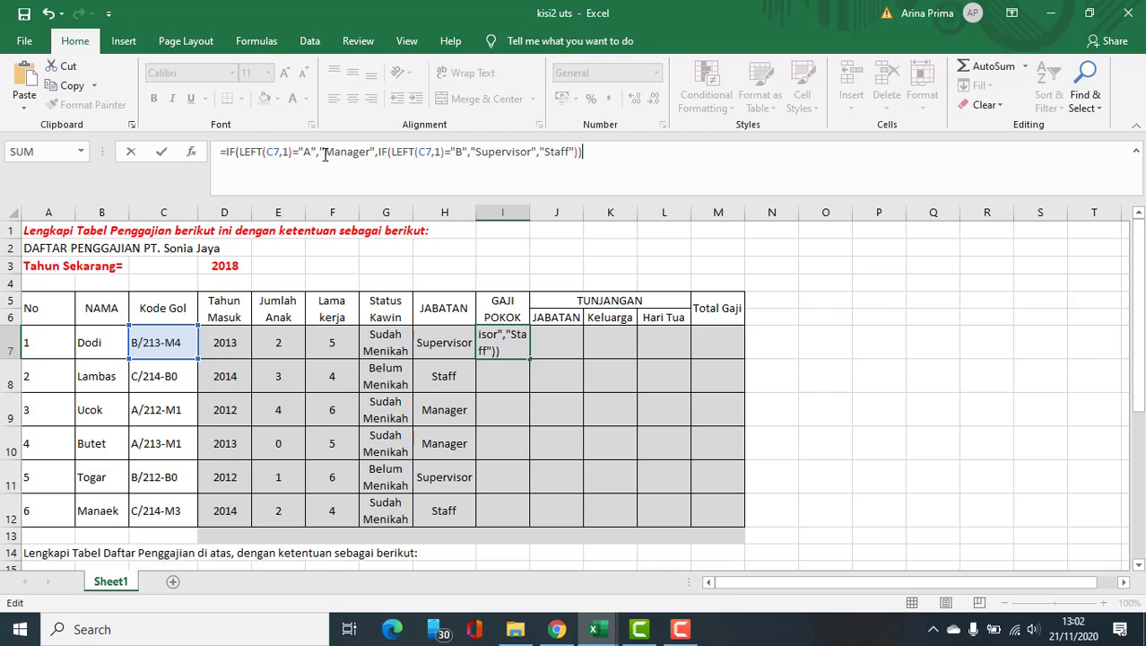
Replace "Manager" with "5000000" as the result for code A in the I7 Gaji Pokok formula.
drag(324, 153, 369, 153)
scroll(343, 269, down, 1)
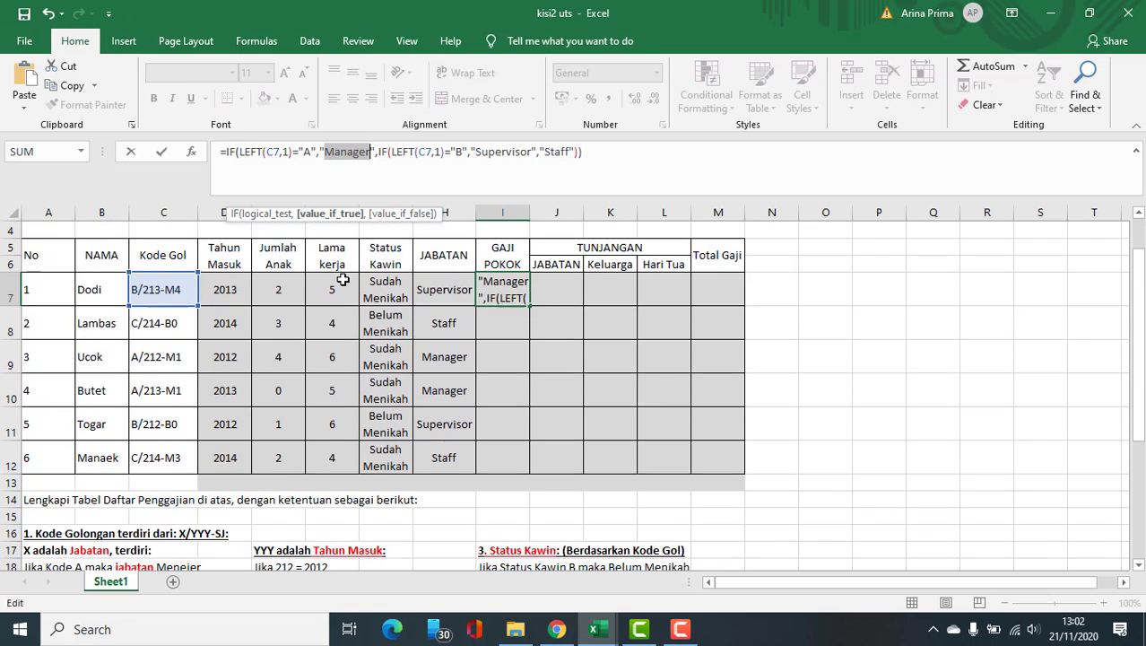
scroll(345, 280, down, 3)
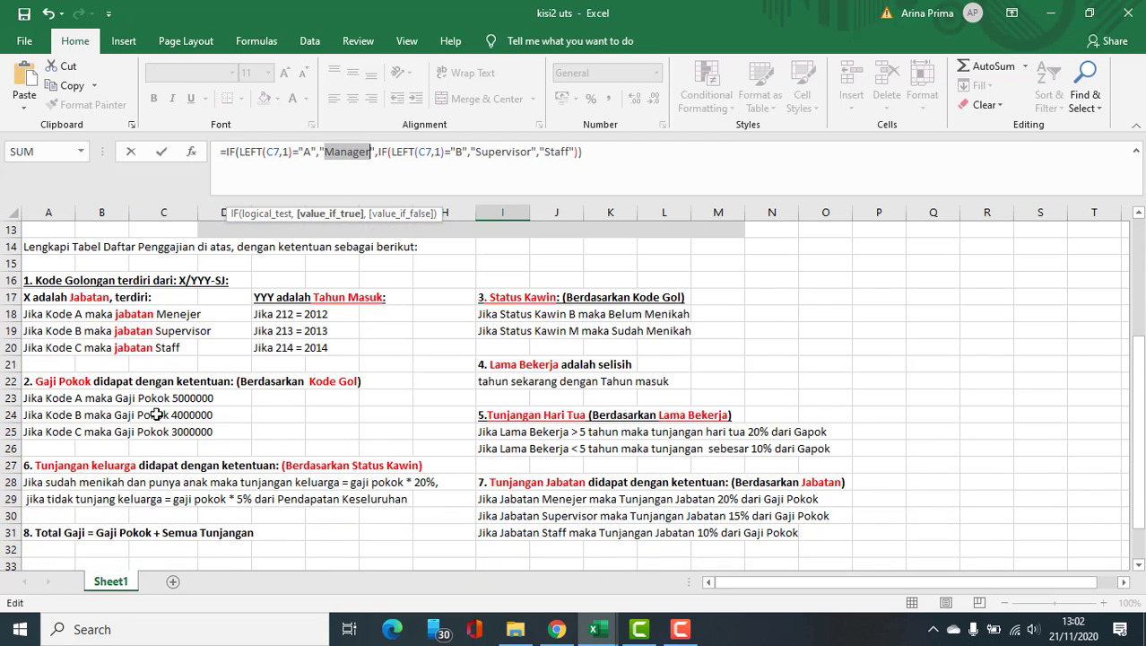
scroll(321, 369, up, 4)
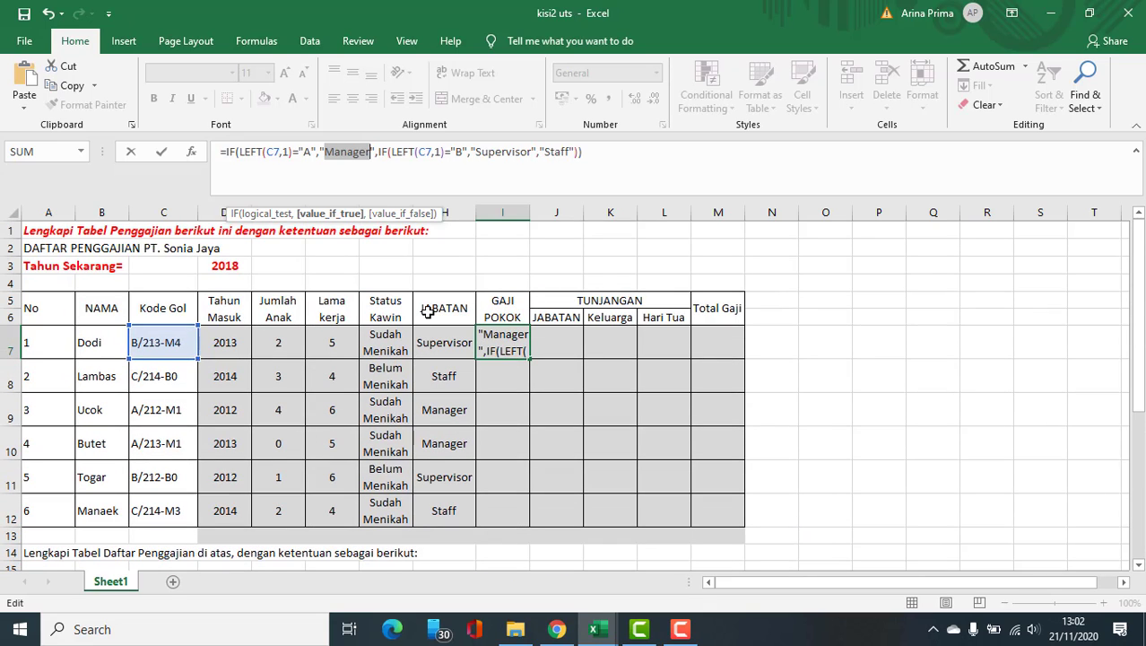
text(500000)
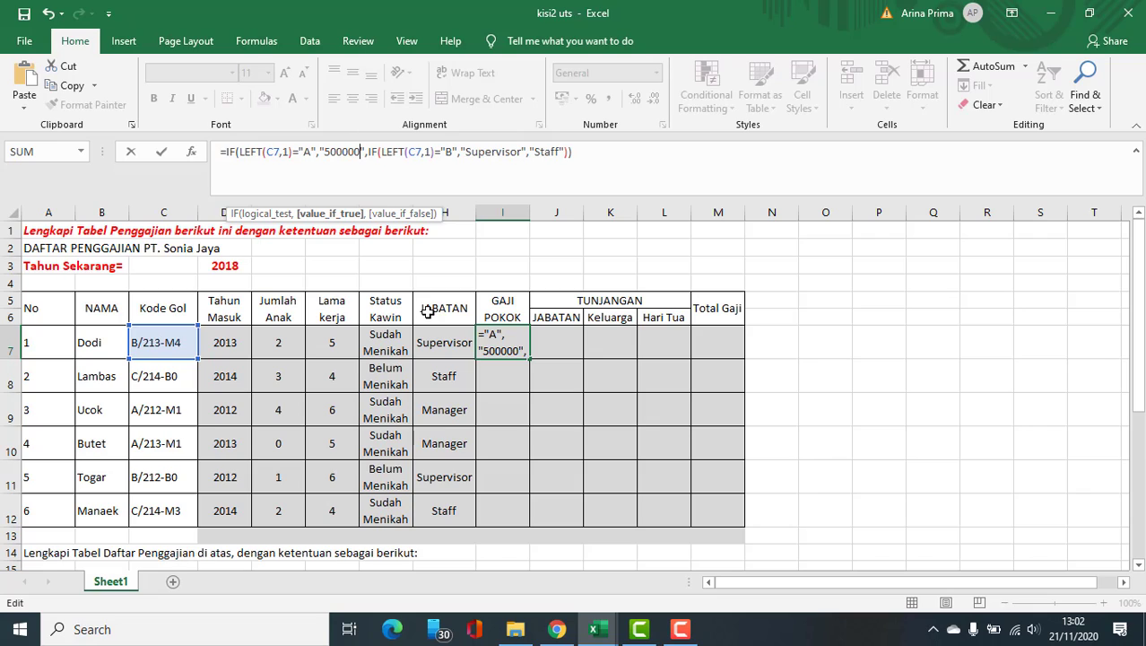
click(343, 154)
text(0)
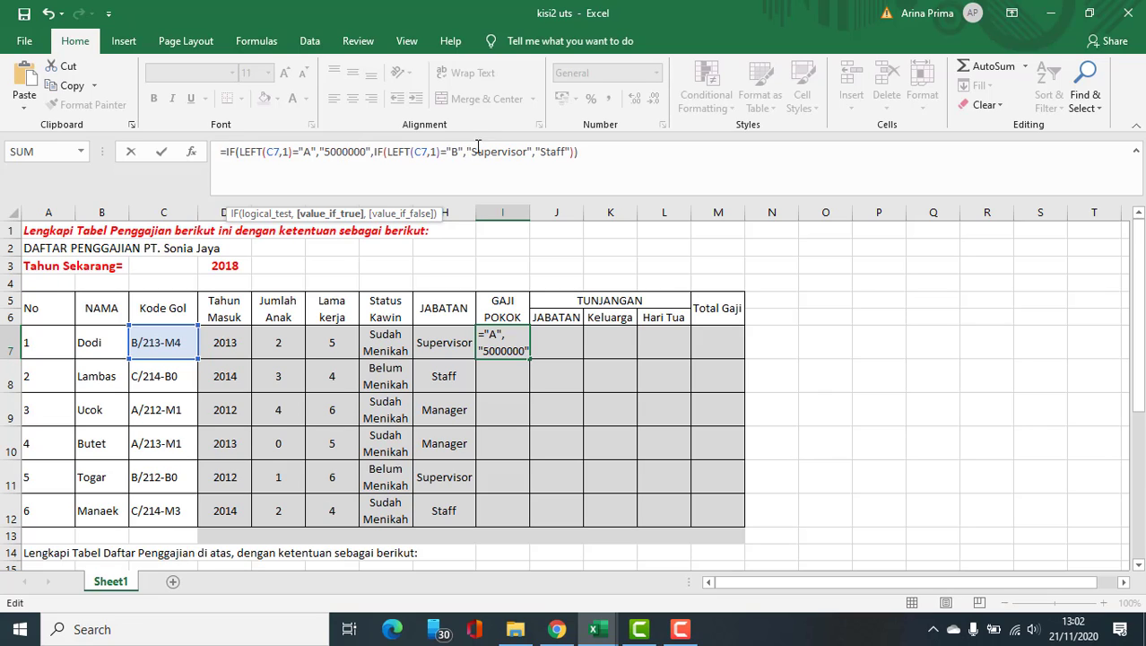
Replace "Supervisor" with "4000000" and "Staff" with "3000000" in the I7 formula.
drag(473, 152, 528, 154)
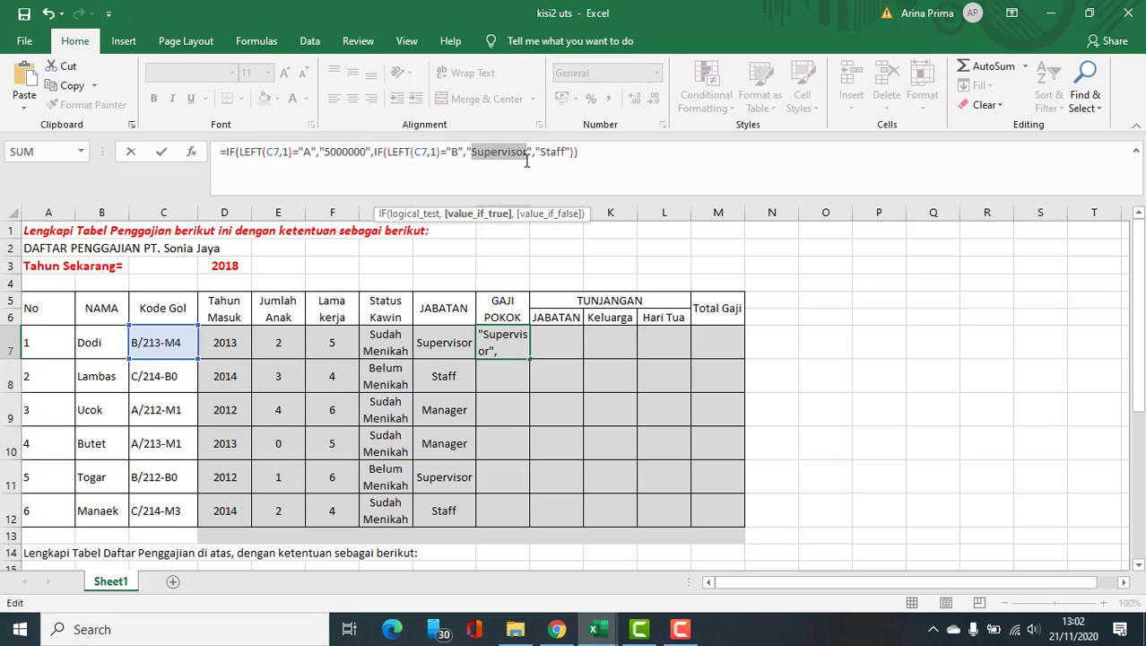
text(40000)
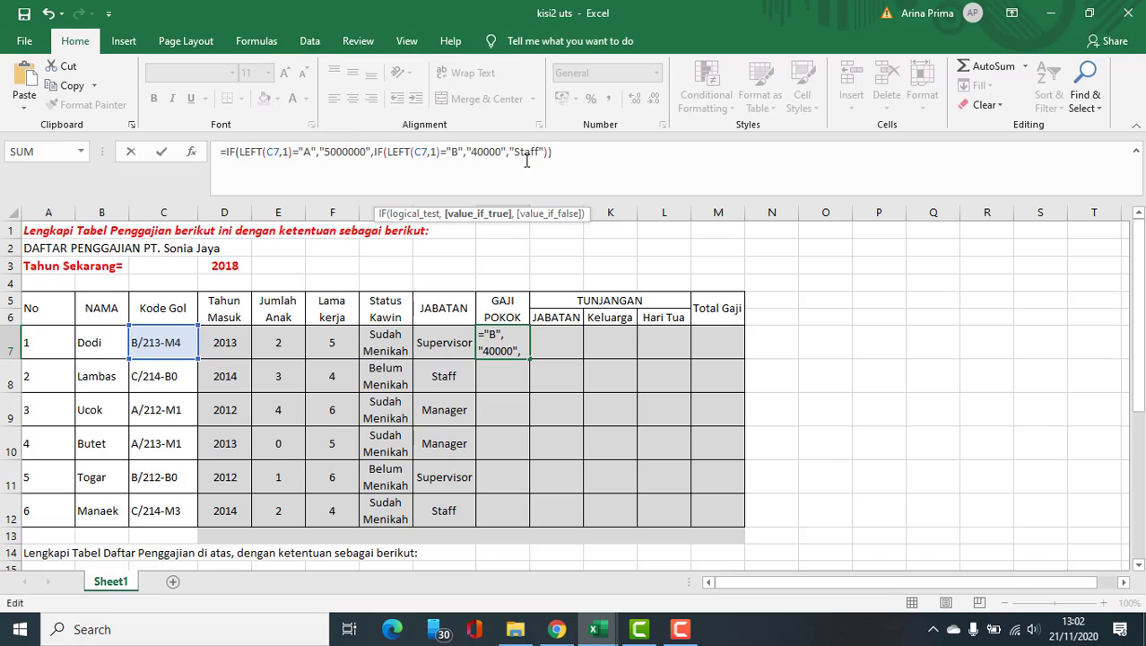
text(00)
drag(525, 151, 551, 153)
text(3)
text(00000)
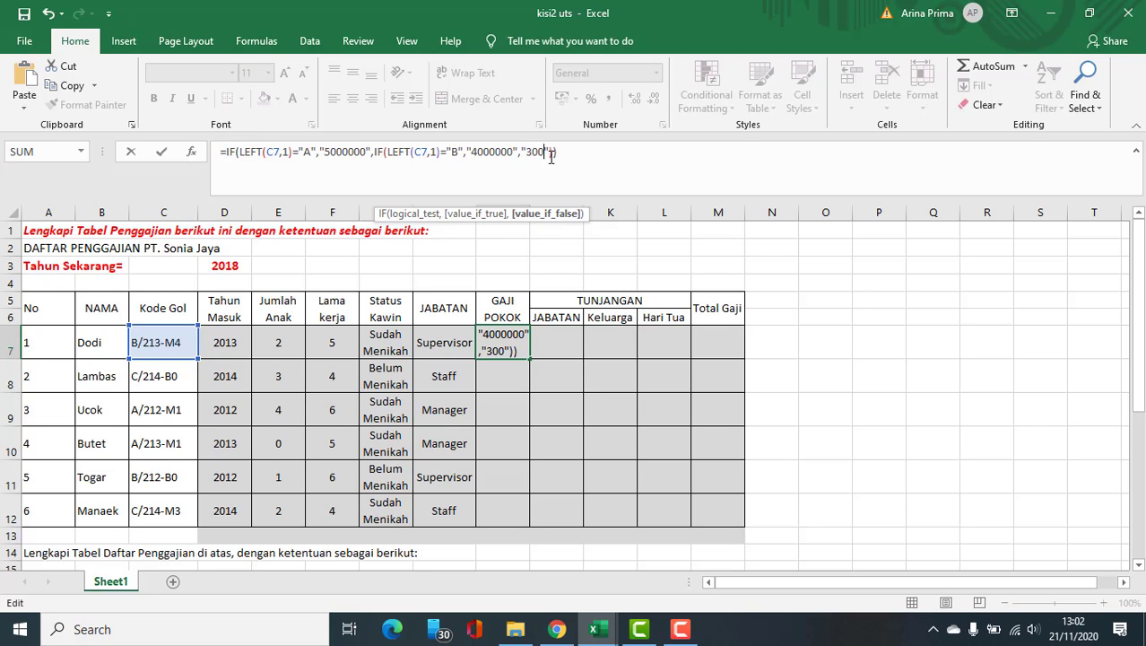
text(0)
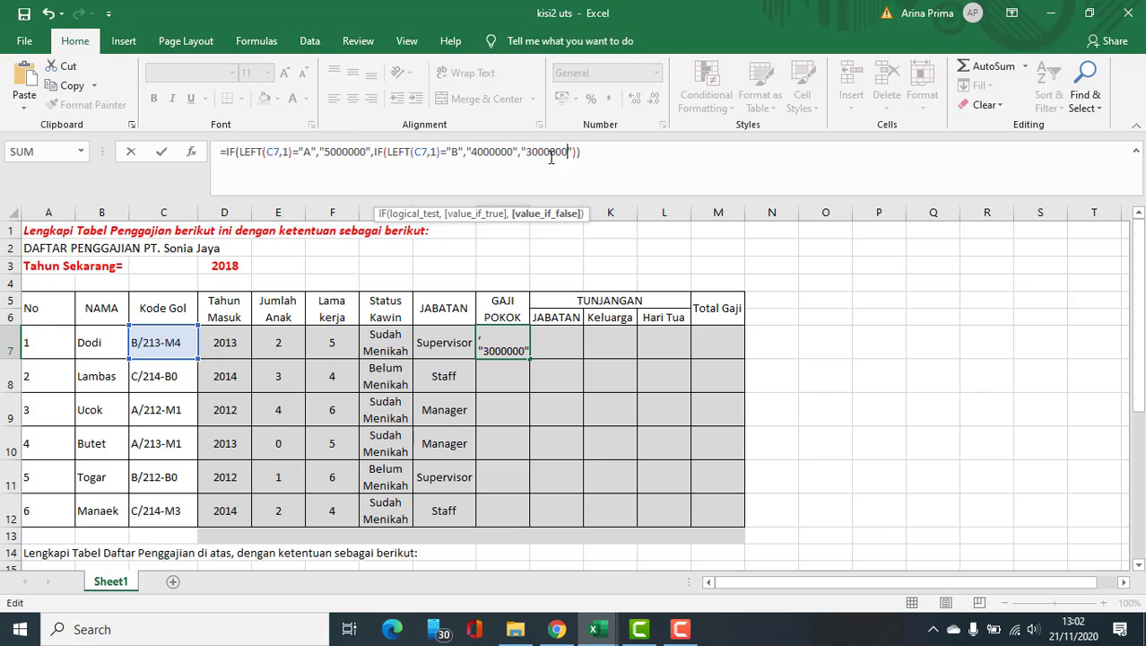
Commit the I7 Gaji Pokok formula and copy it down to I12.
key(Return)
click(511, 339)
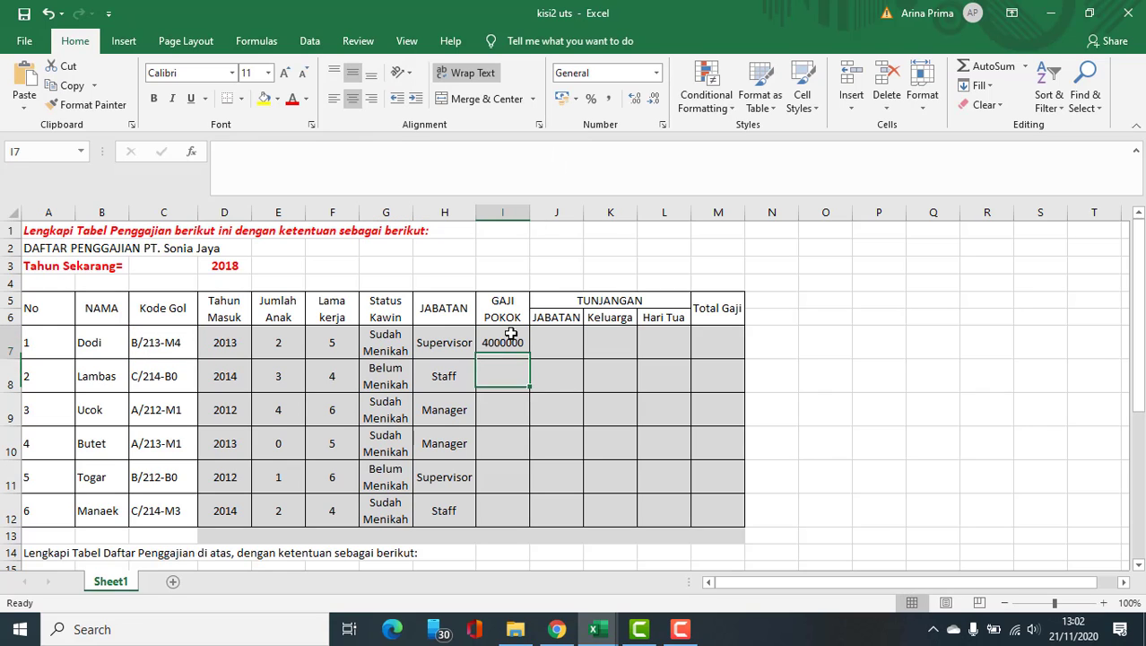
drag(528, 361, 534, 527)
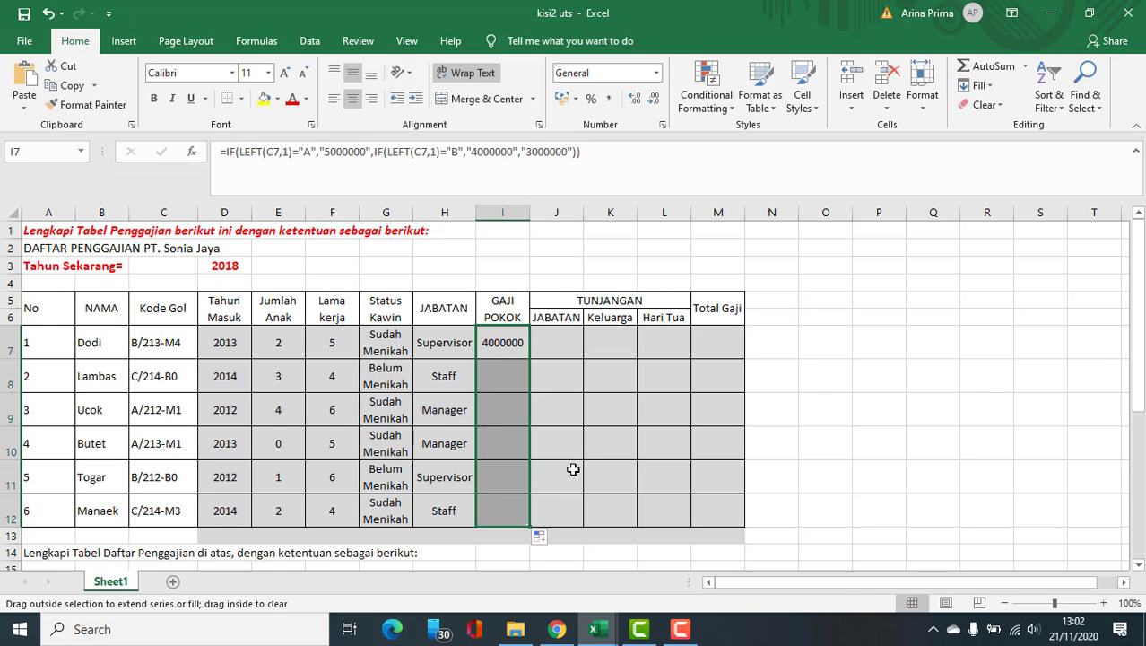
Review the Tunjangan Jabatan rules in rows 28 to 31, including the percentage of Gaji Pokok for Menejer.
click(563, 334)
scroll(565, 383, down, 1)
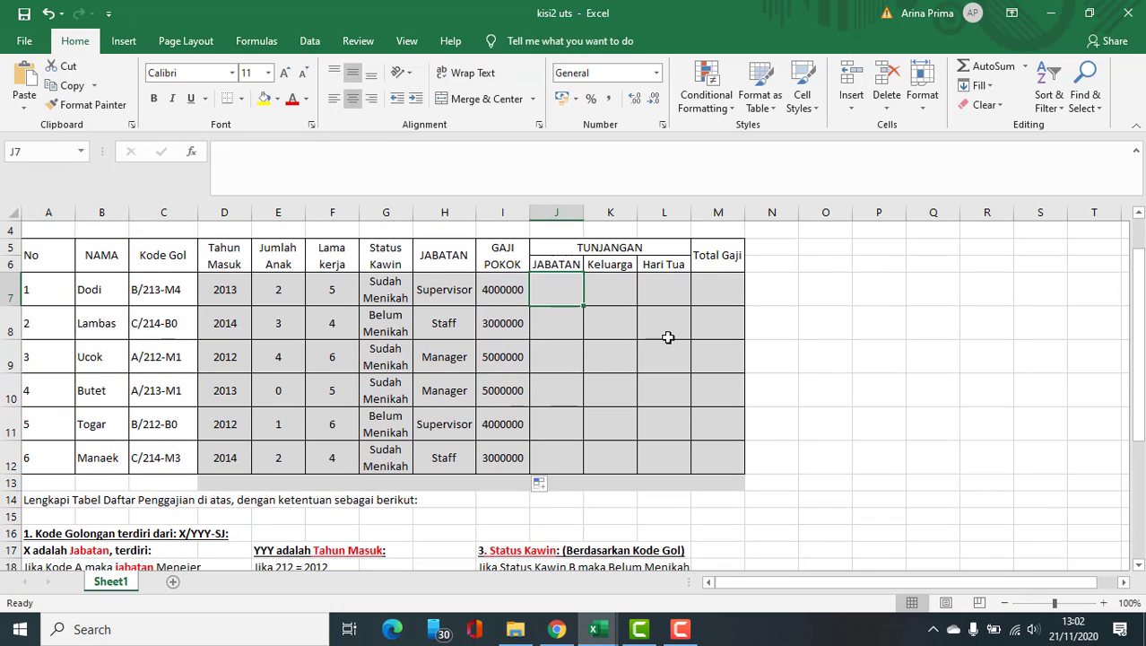
scroll(556, 359, down, 3)
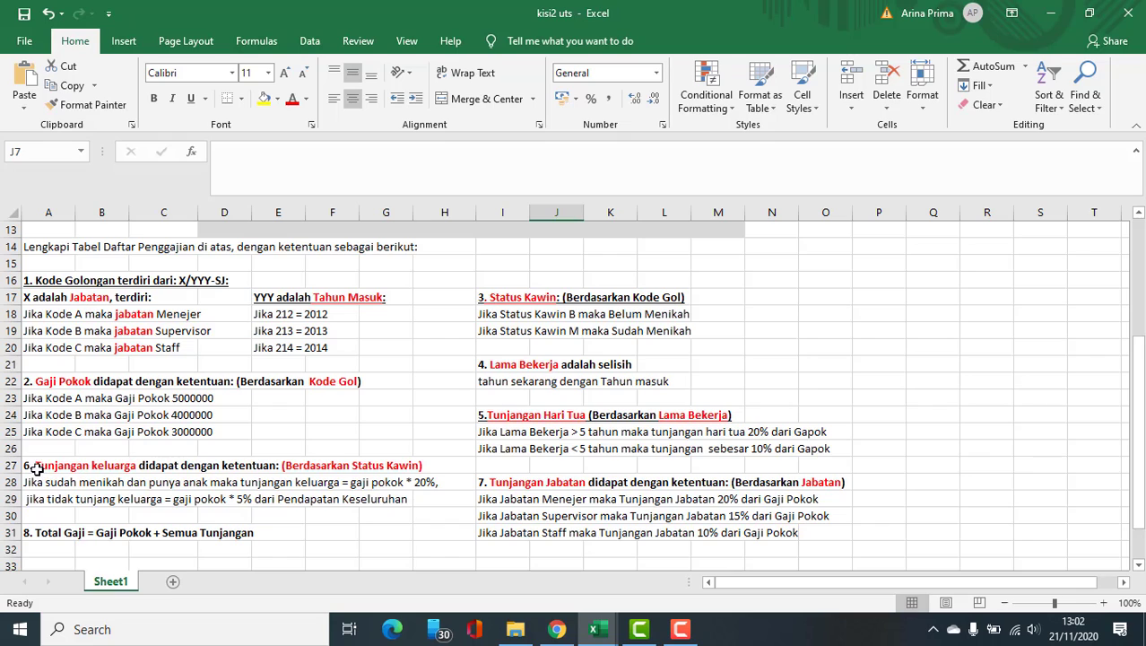
drag(489, 482, 809, 529)
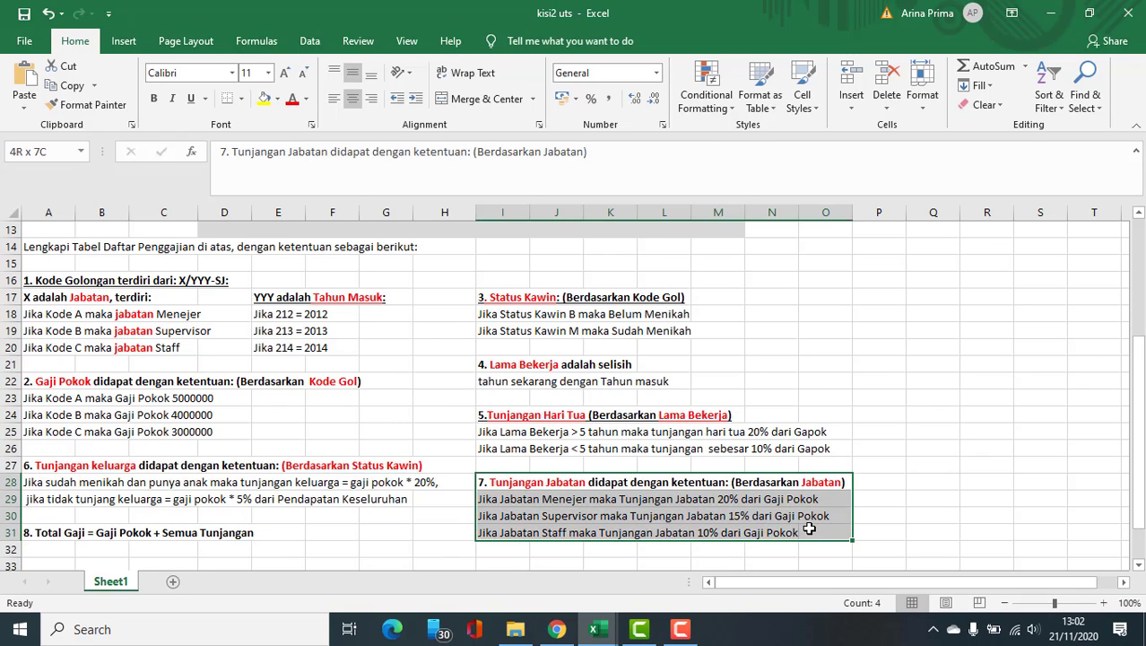
drag(809, 529, 809, 529)
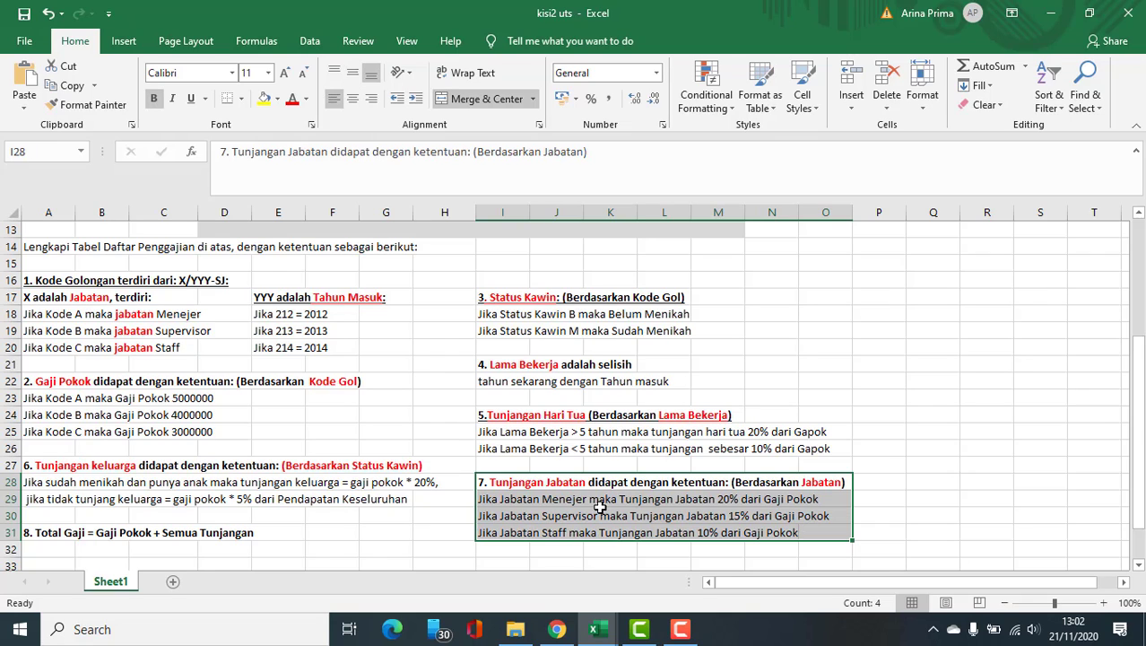
click(816, 488)
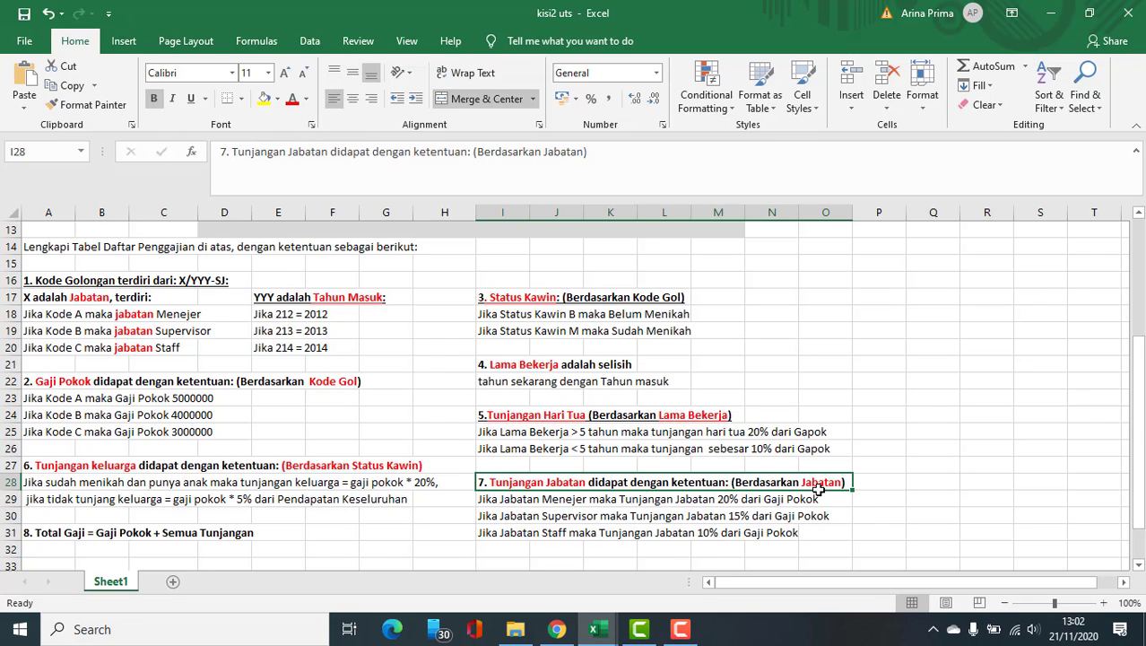
click(521, 505)
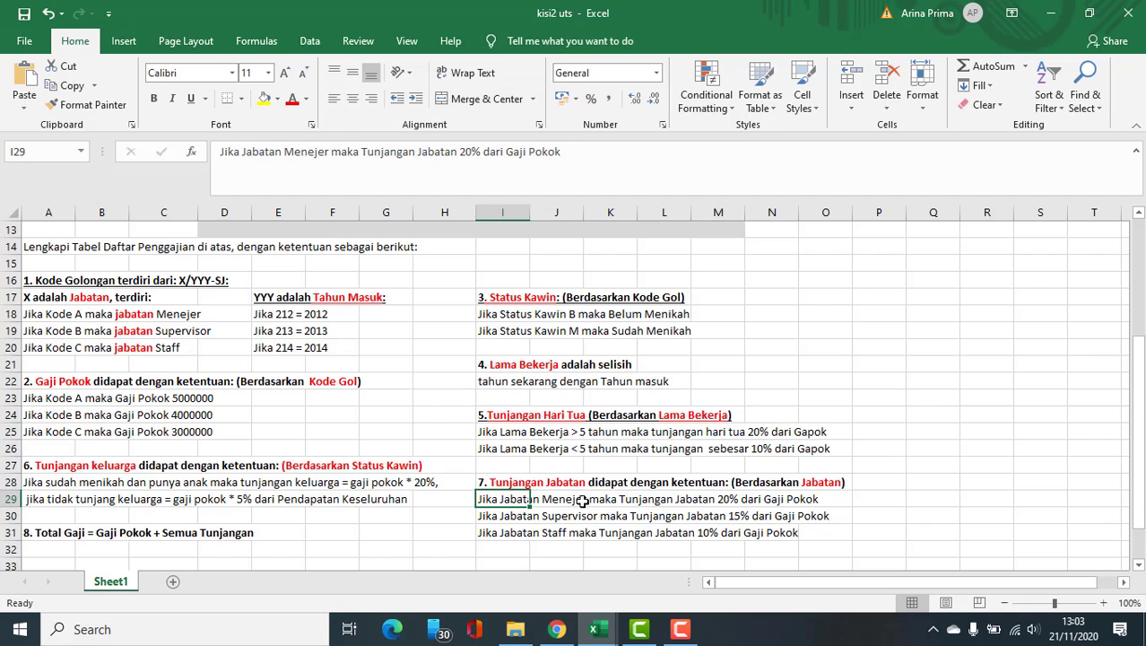
click(628, 505)
click(764, 502)
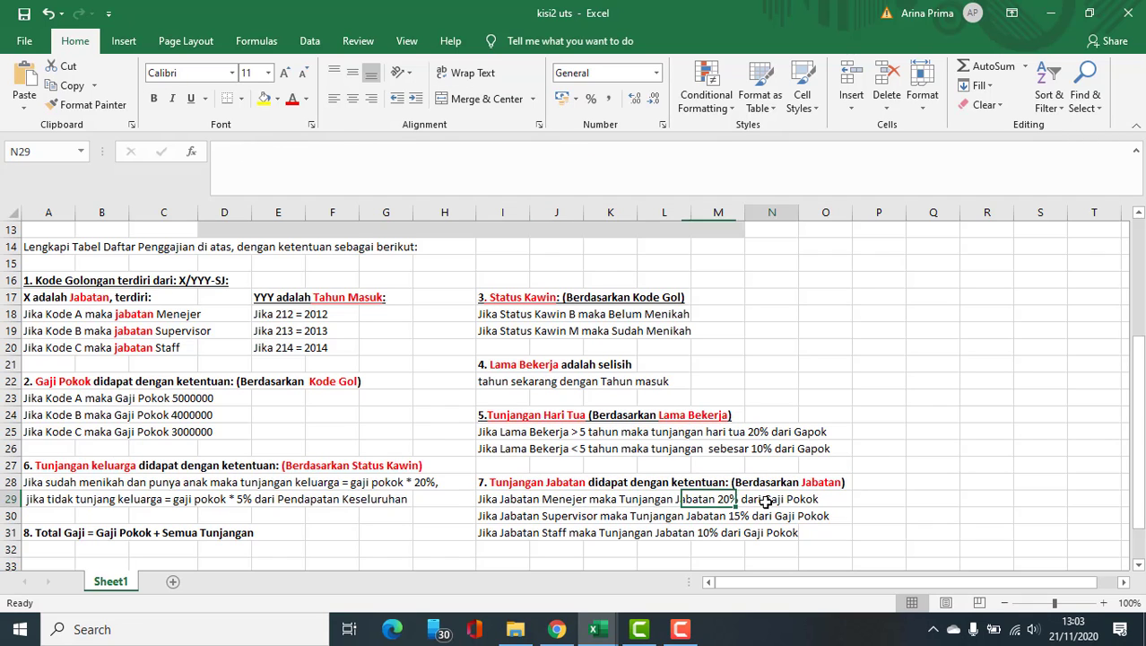
Begin the Tunjangan Jabatan formula in J7 with an IF that tests whether H7 equals "Manager".
scroll(809, 488, up, 1)
scroll(809, 486, up, 2)
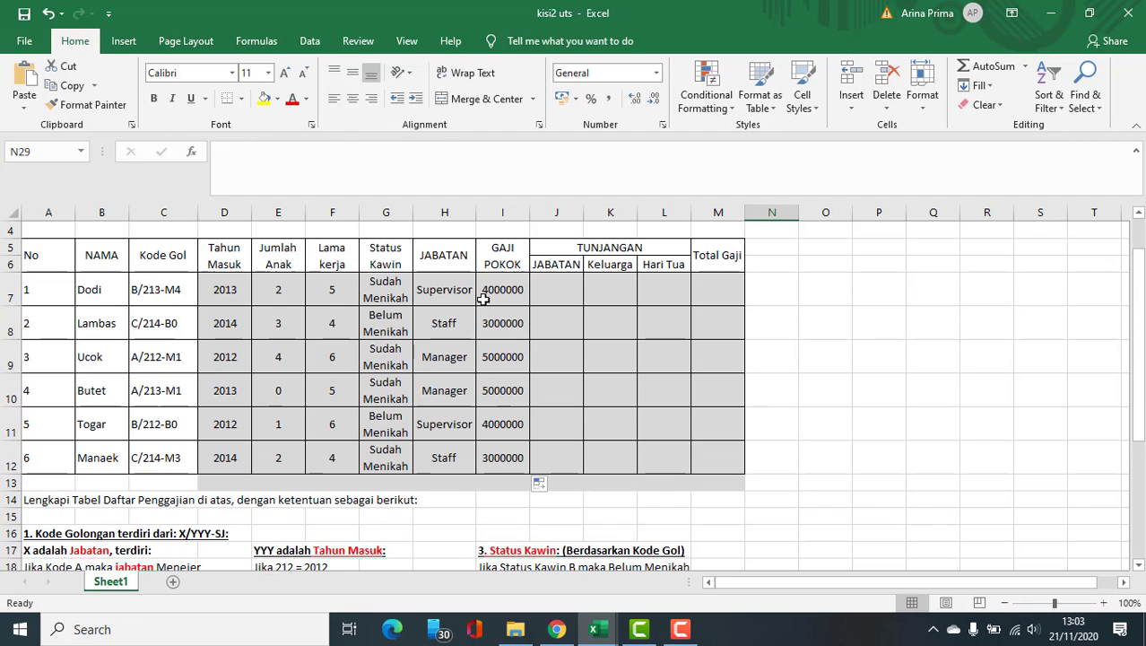
click(550, 286)
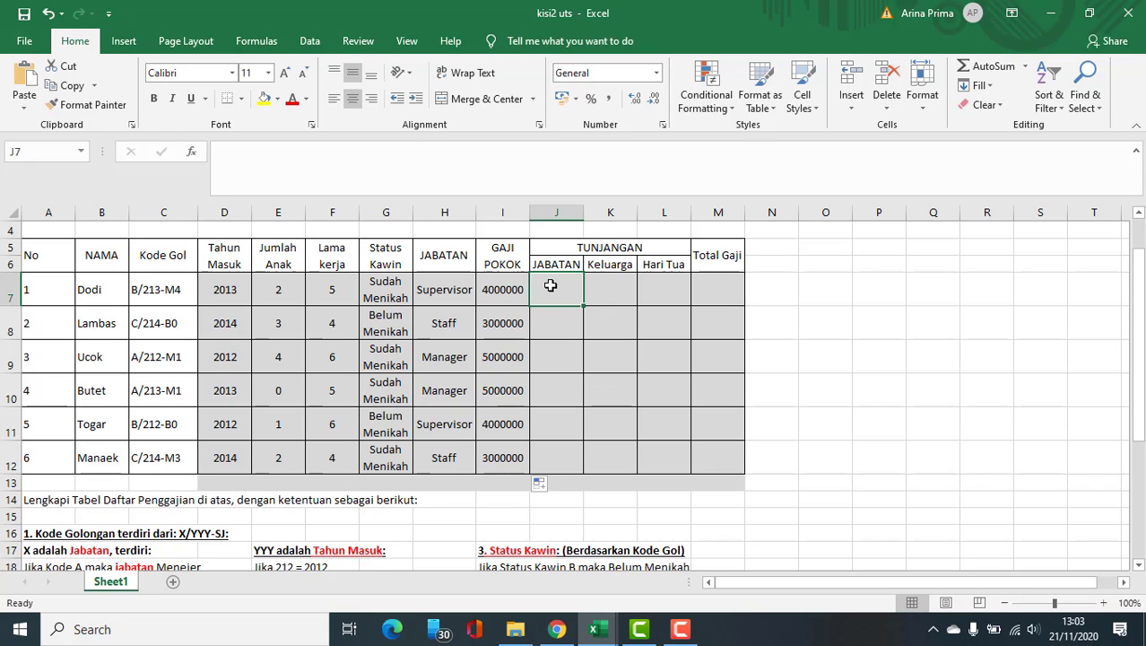
text(=)
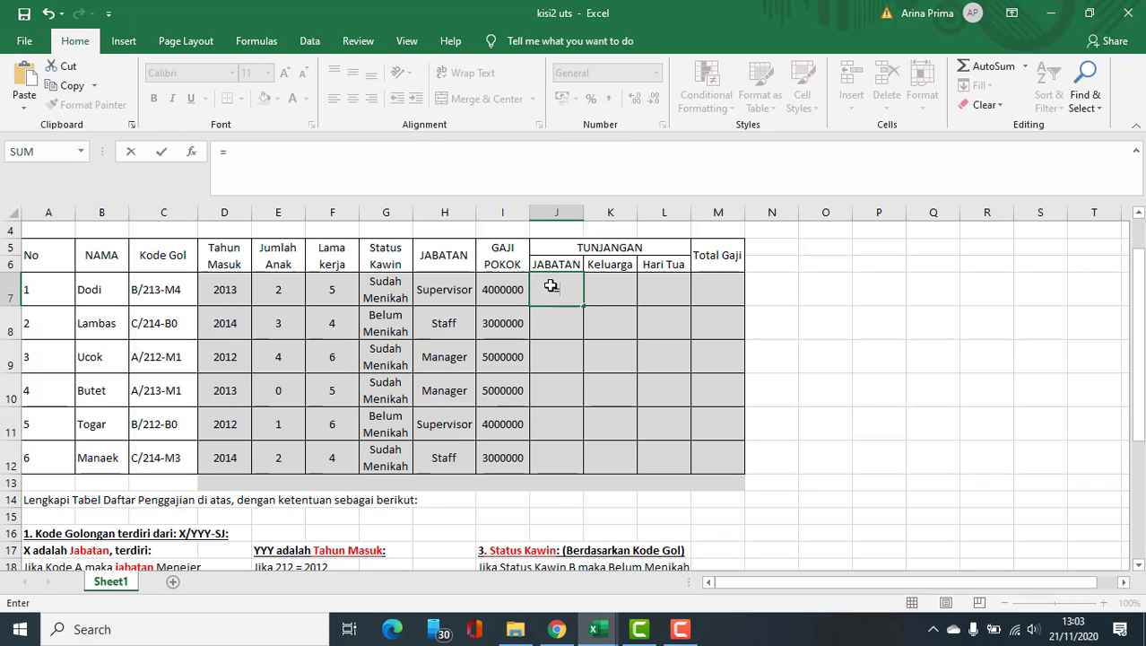
text(if*)
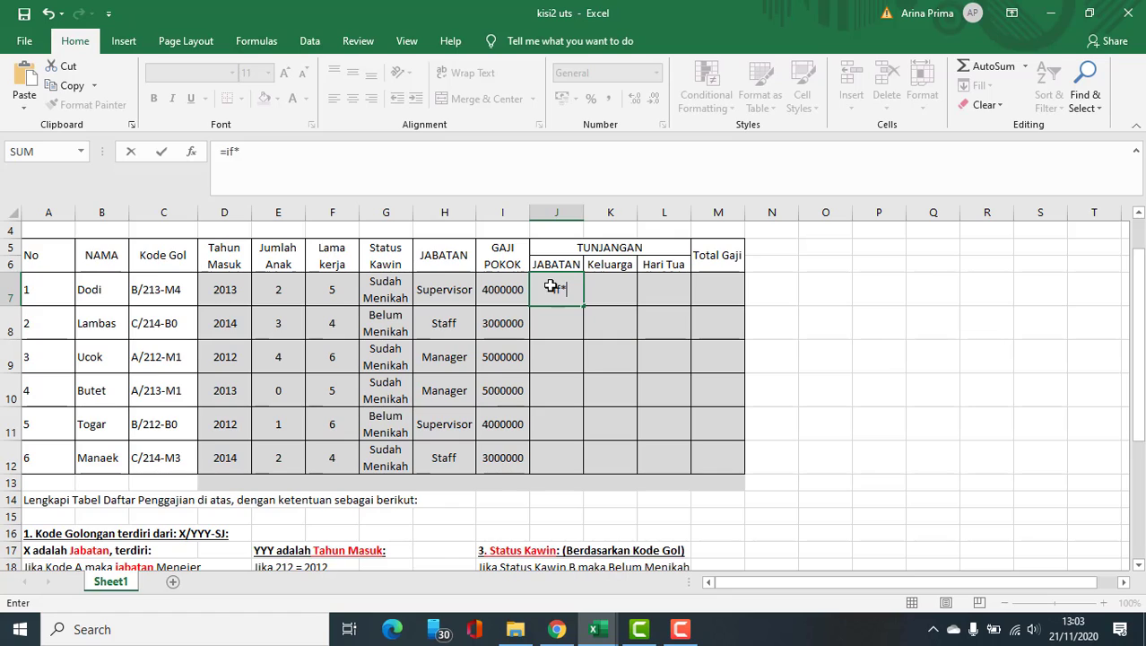
key(BackSpace)
text(()
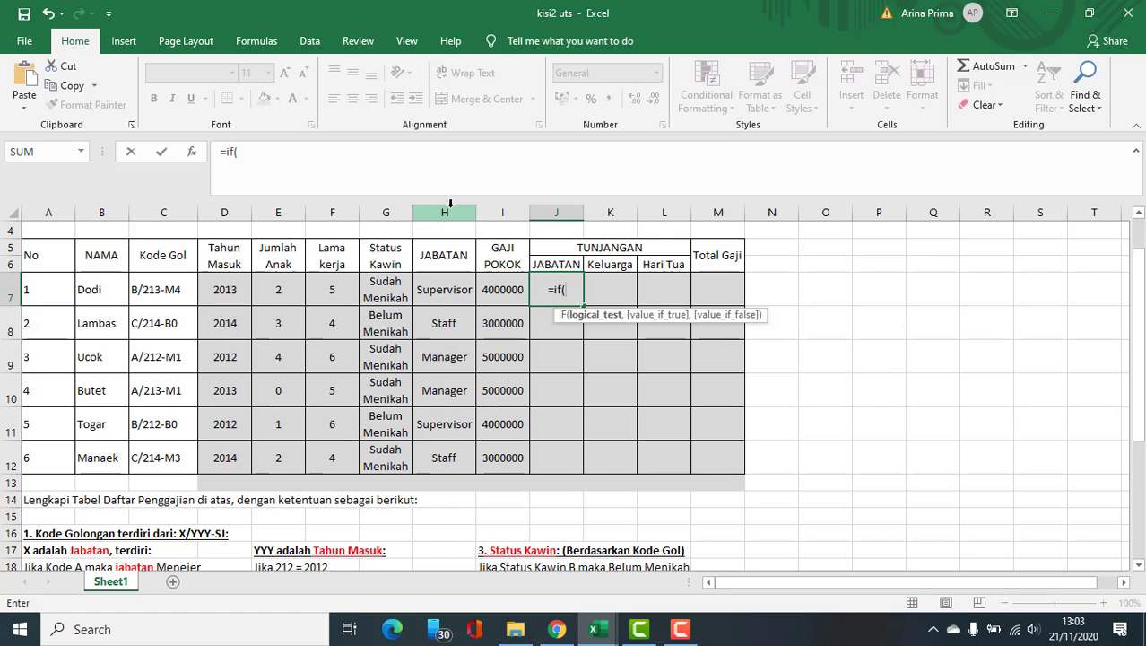
click(449, 297)
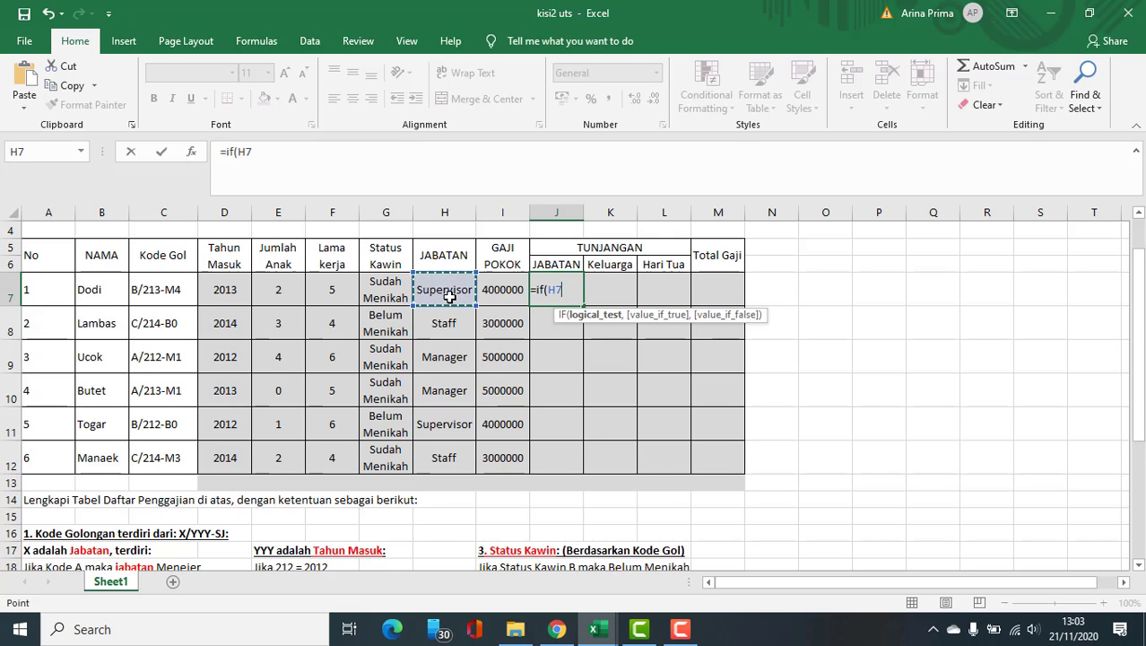
text(=")
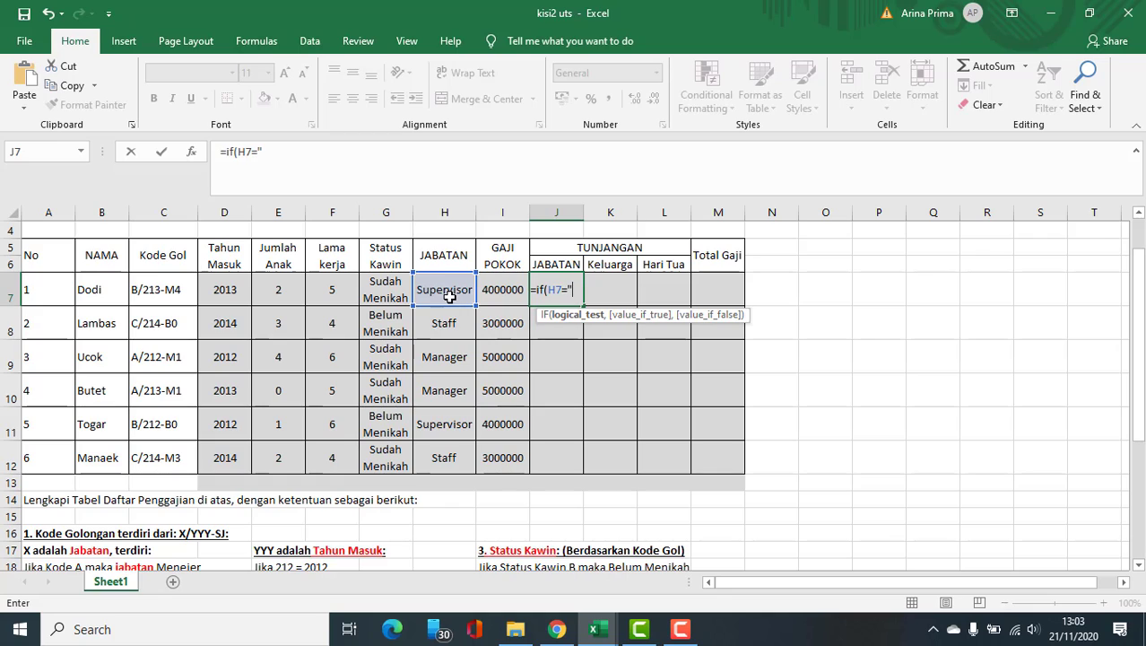
text(Manager)
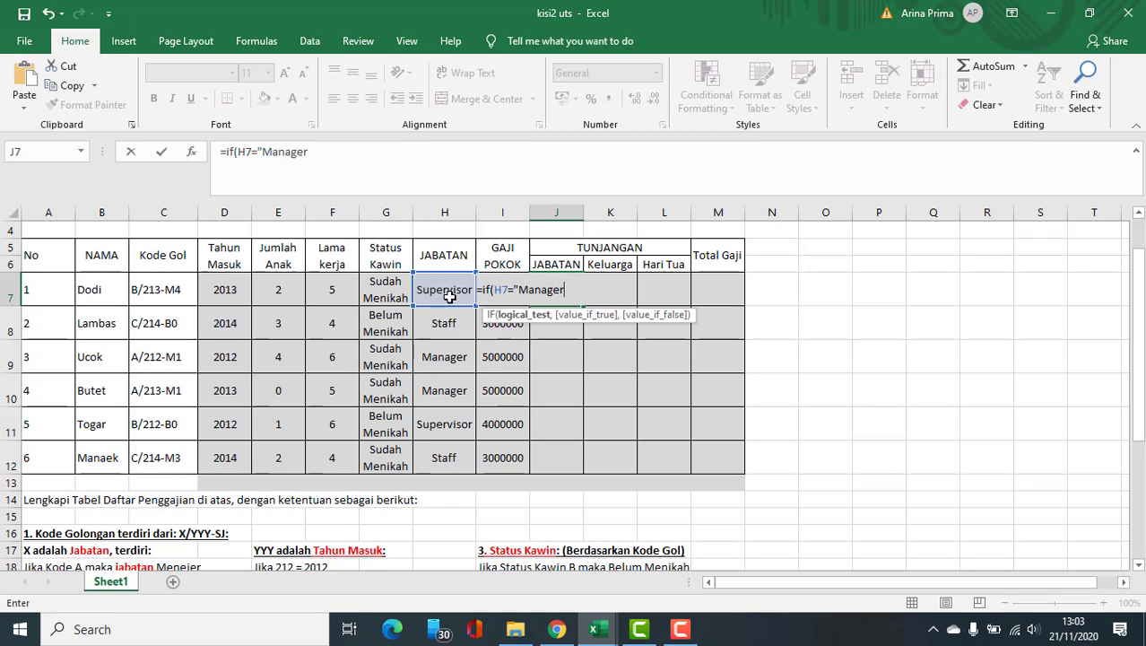
text(",)
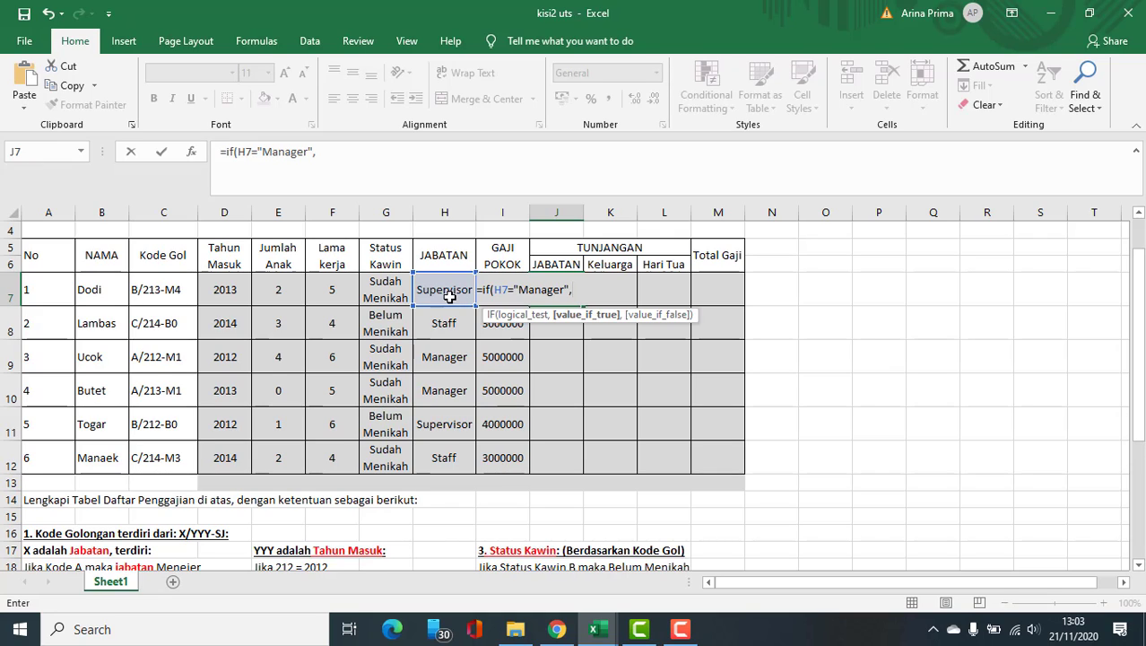
Return 20%*i7 for Manager in the J7 formula and nest a second IF testing whether h7 equals "Supervisor".
text(20%*i)
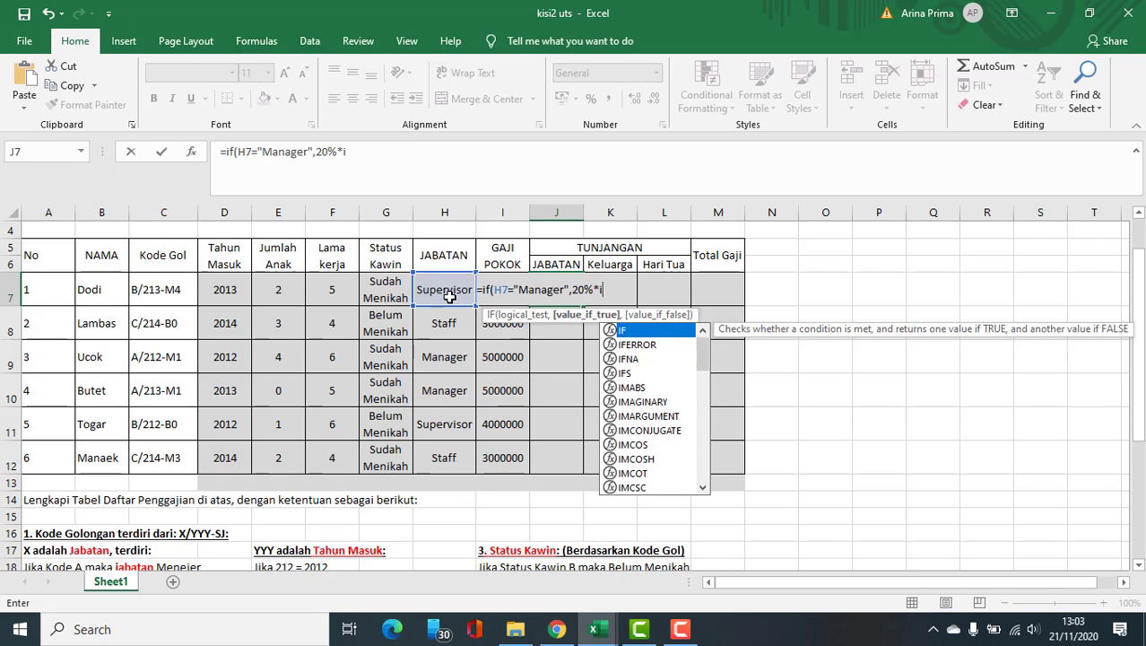
text(7)
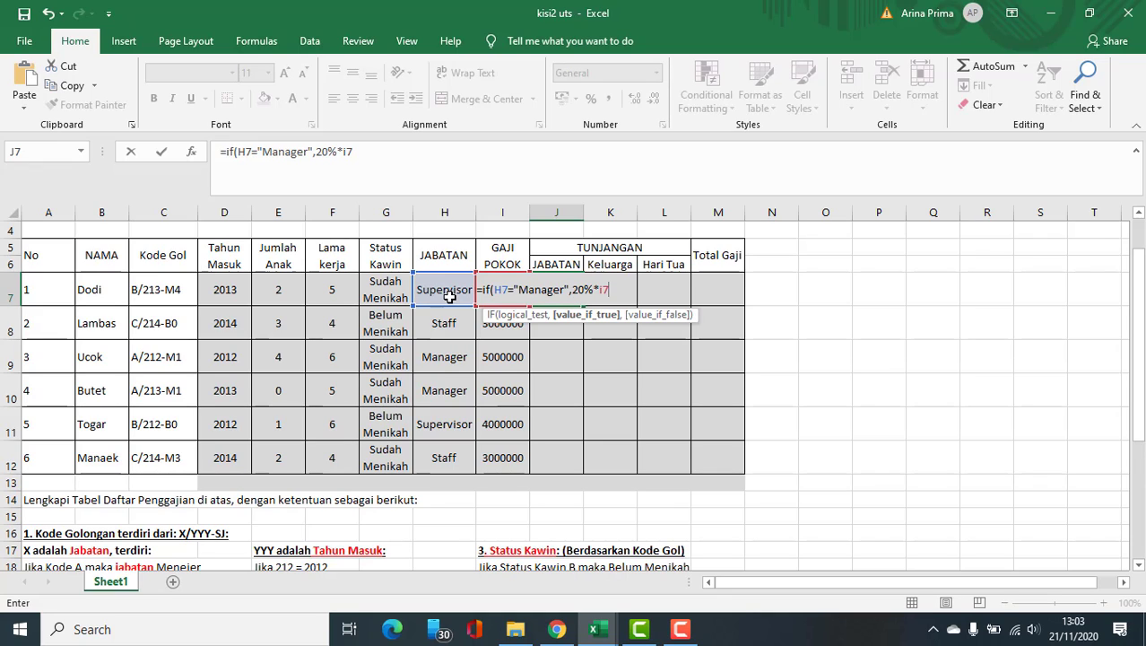
text(,)
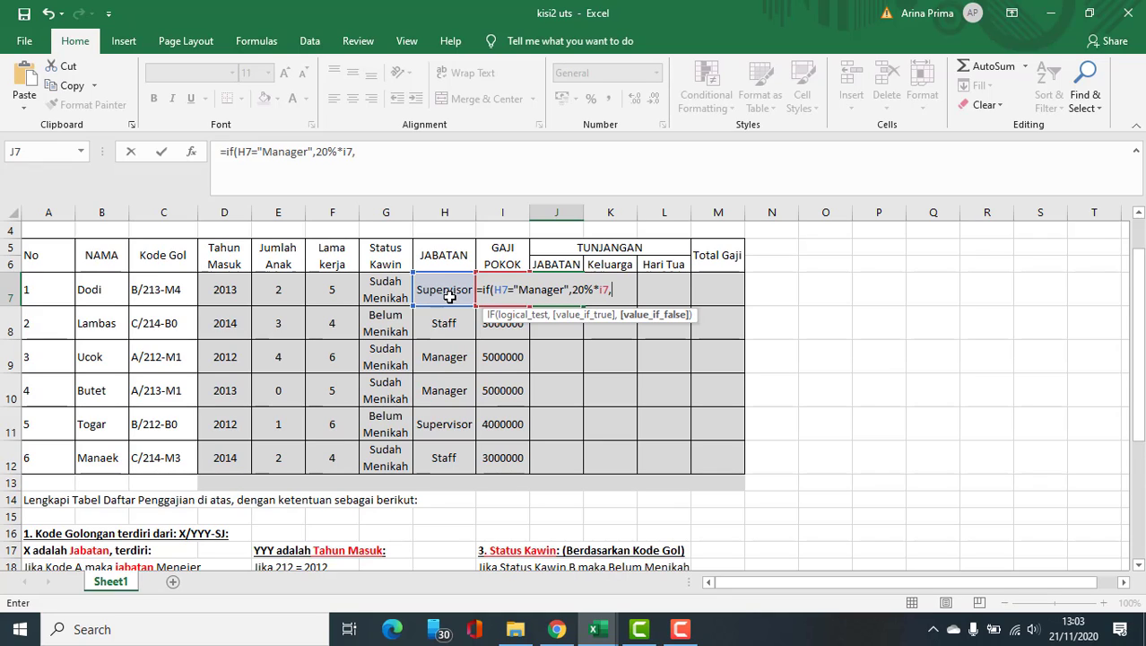
text(if)
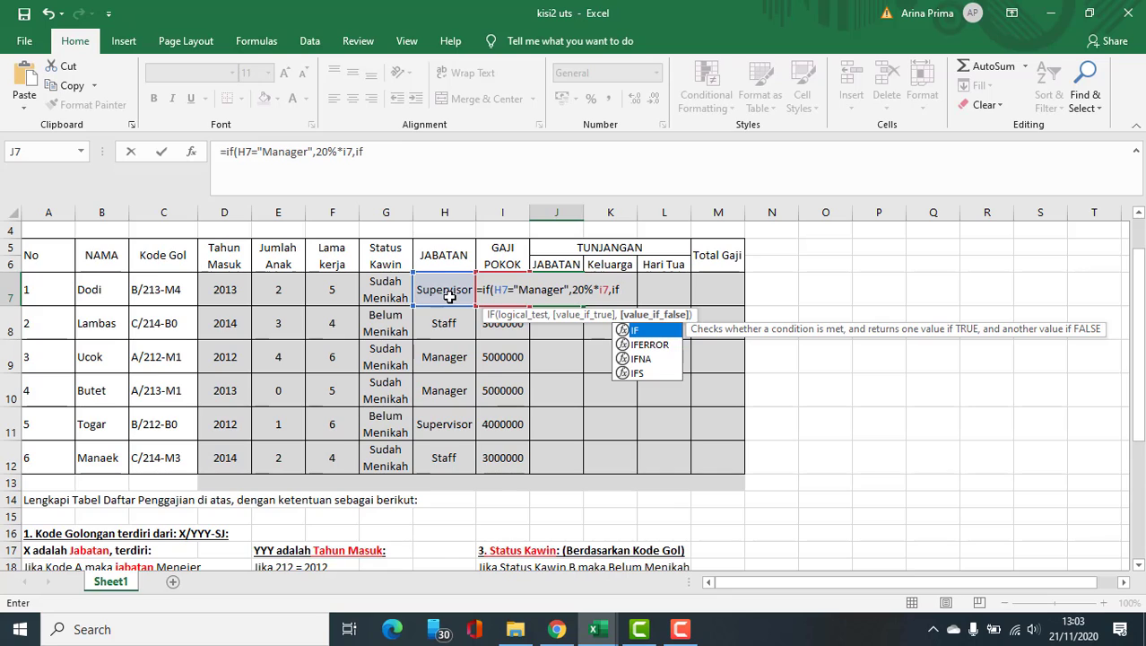
text(()
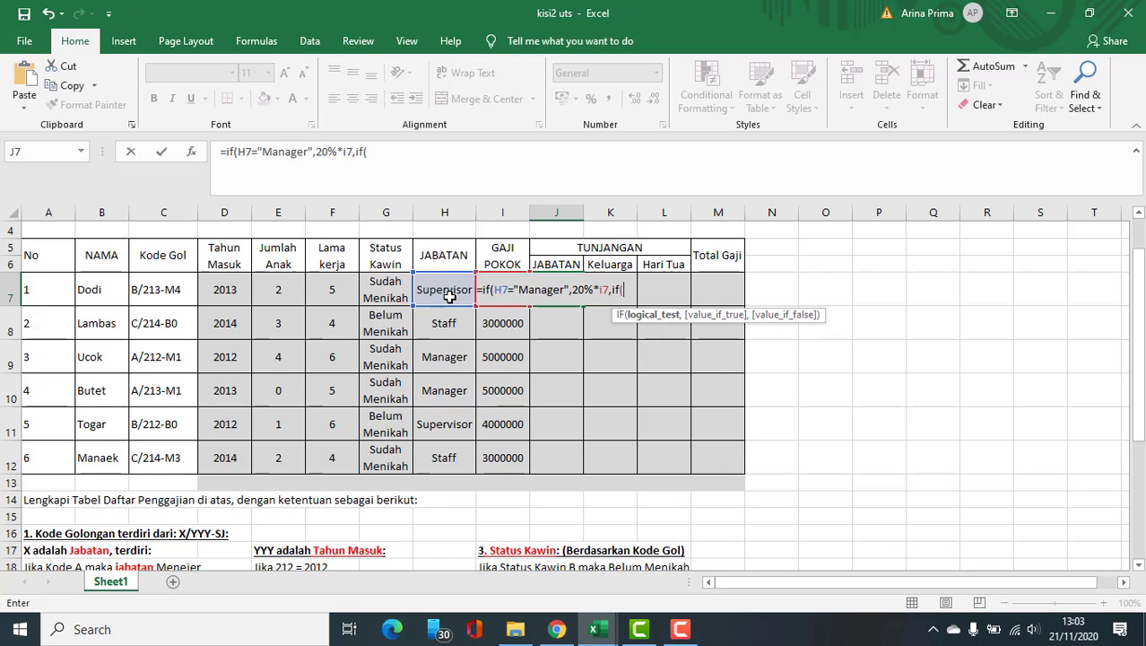
text(h7)
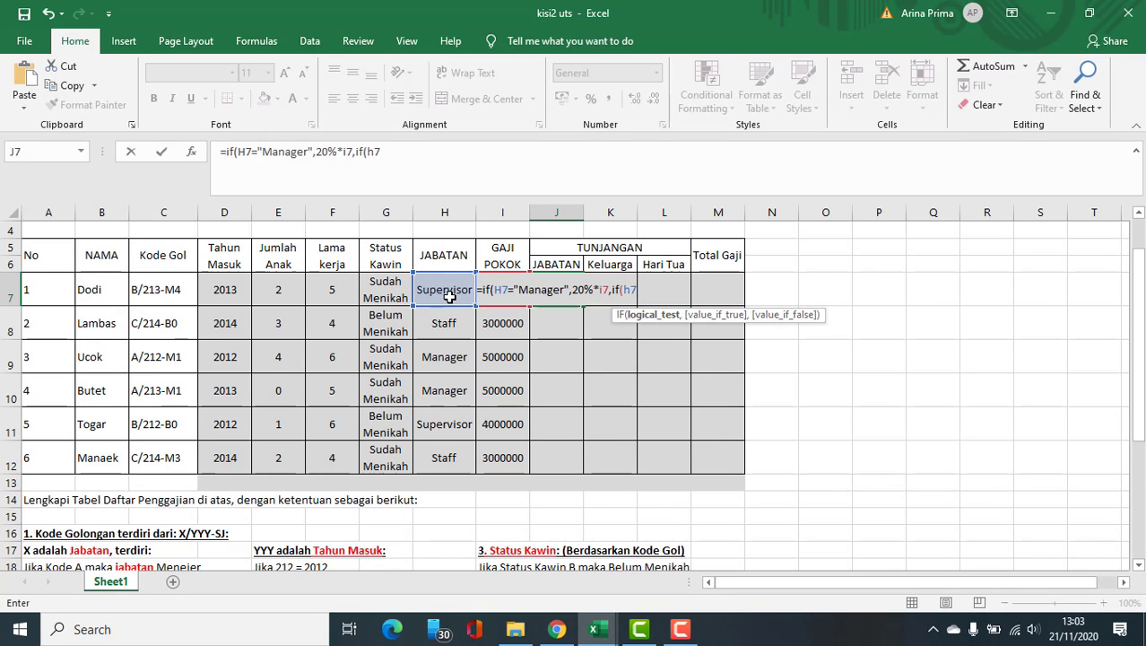
text(=)
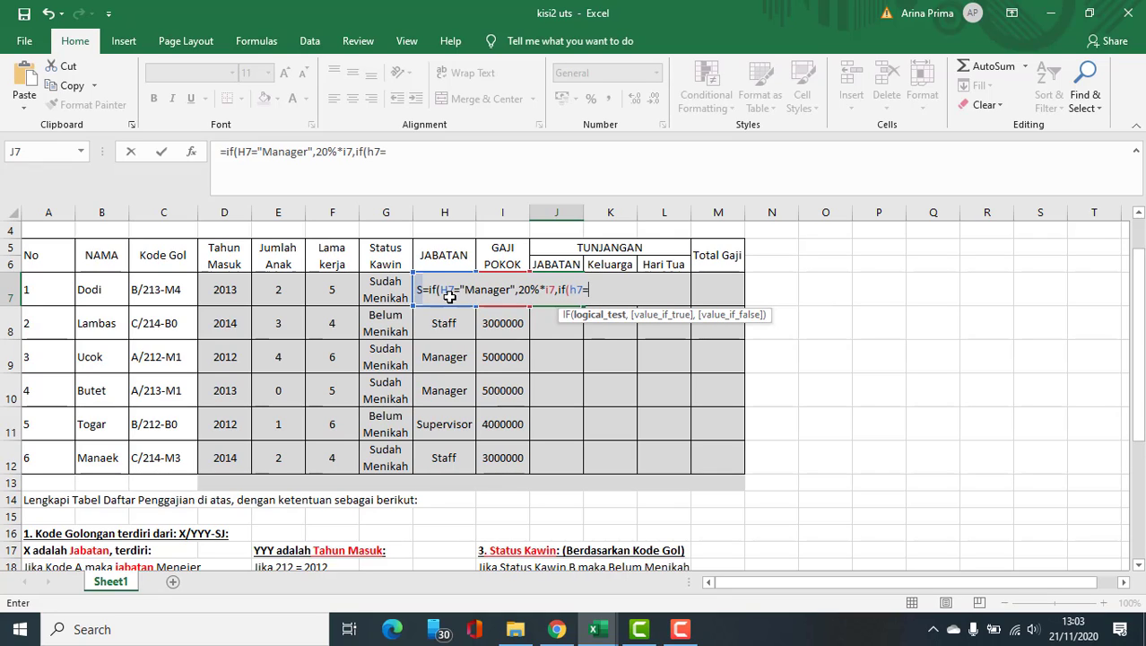
text("Supervisor",)
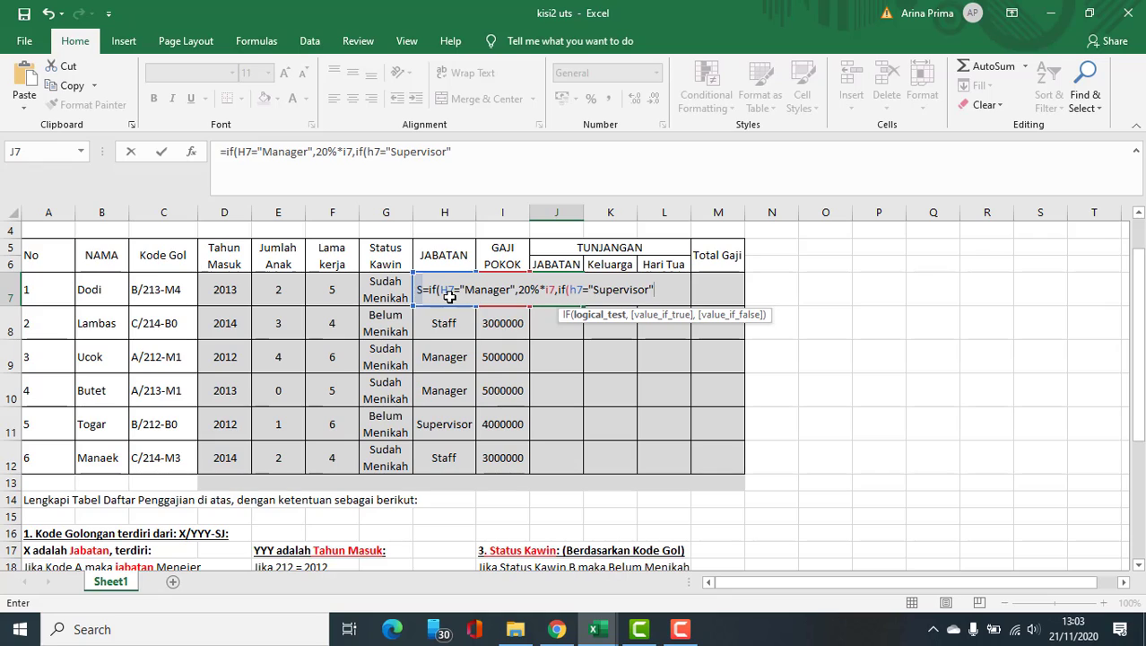
key(BackSpace)
text(,)
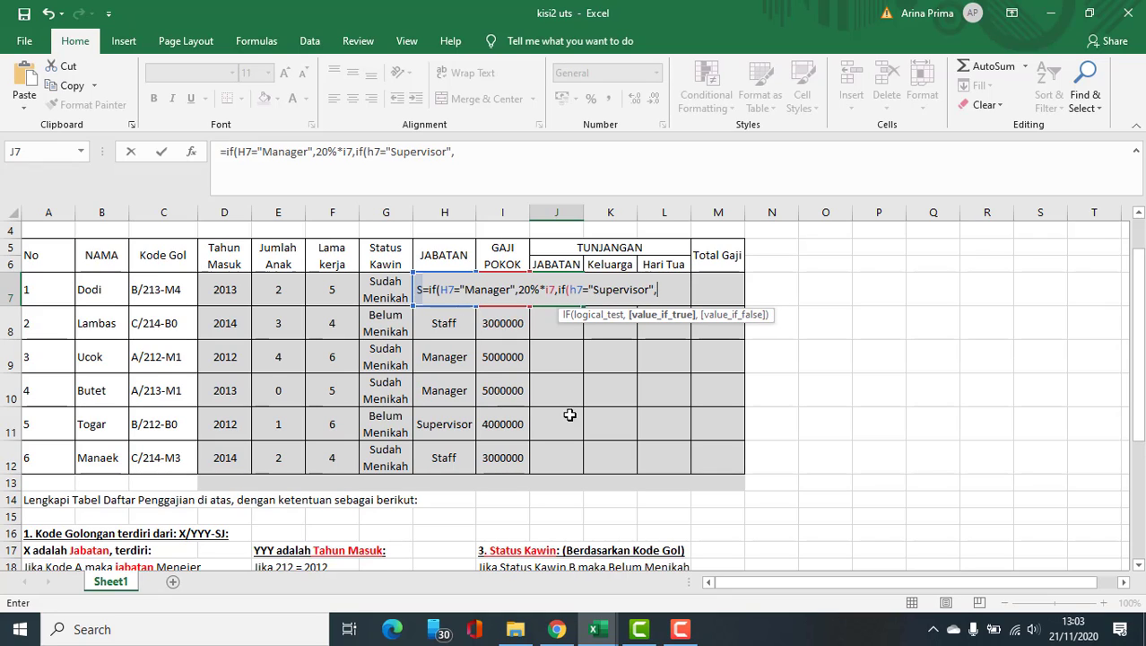
Complete the J7 formula with 15%*i7 for Supervisor and an unquoted 10%*i7 otherwise, close both IFs and commit it.
scroll(596, 422, down, 3)
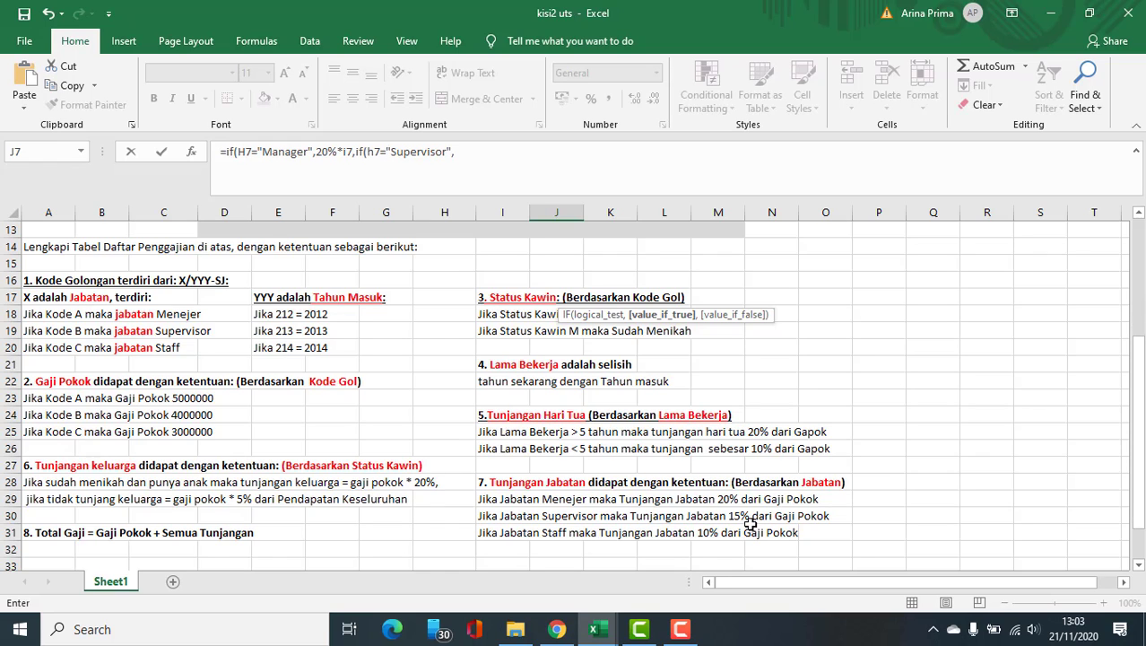
scroll(771, 445, up, 4)
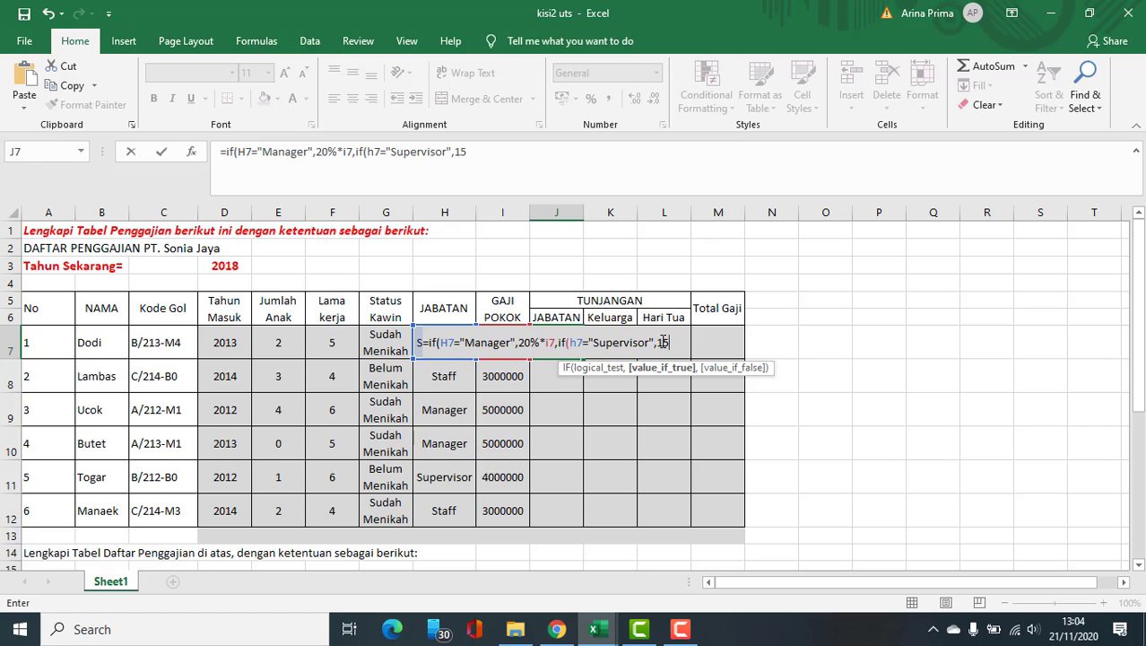
text(%*i7,"10%*i7)
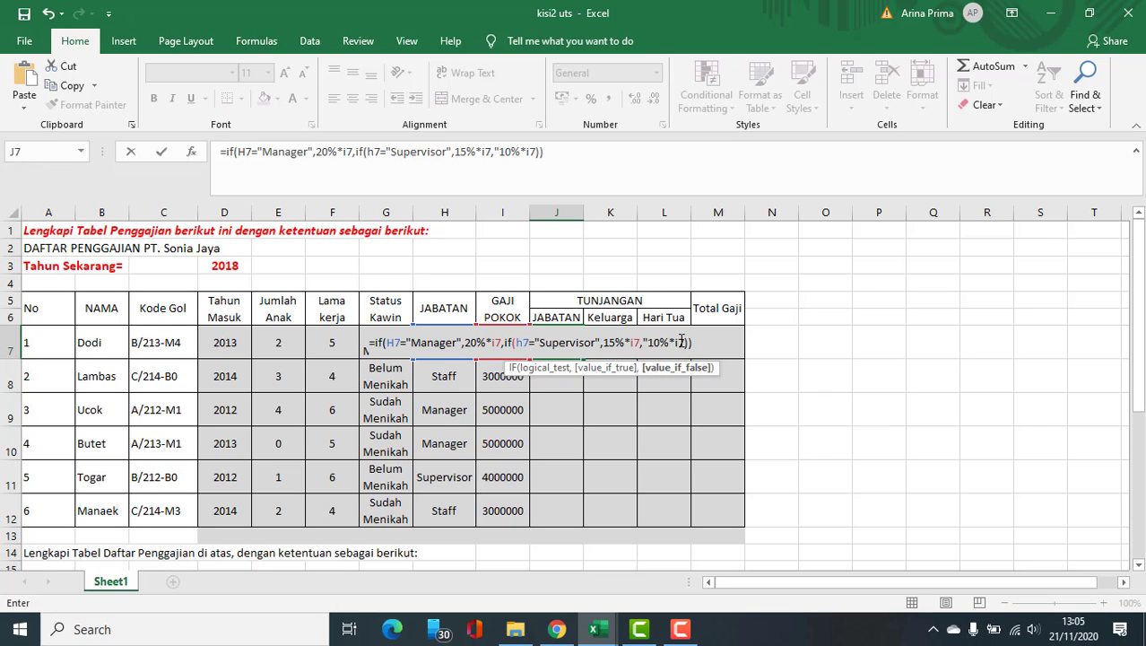
key(BackSpace)
key(BackSpace)
click(649, 344)
click(684, 337)
key(Delete)
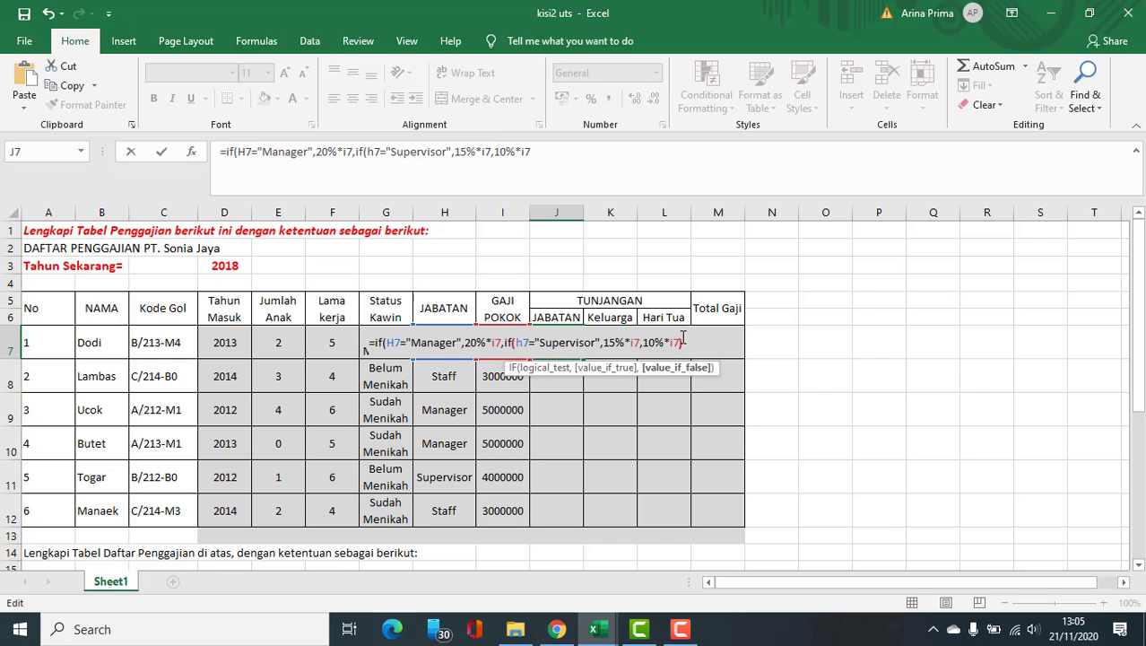
text()))
key(Return)
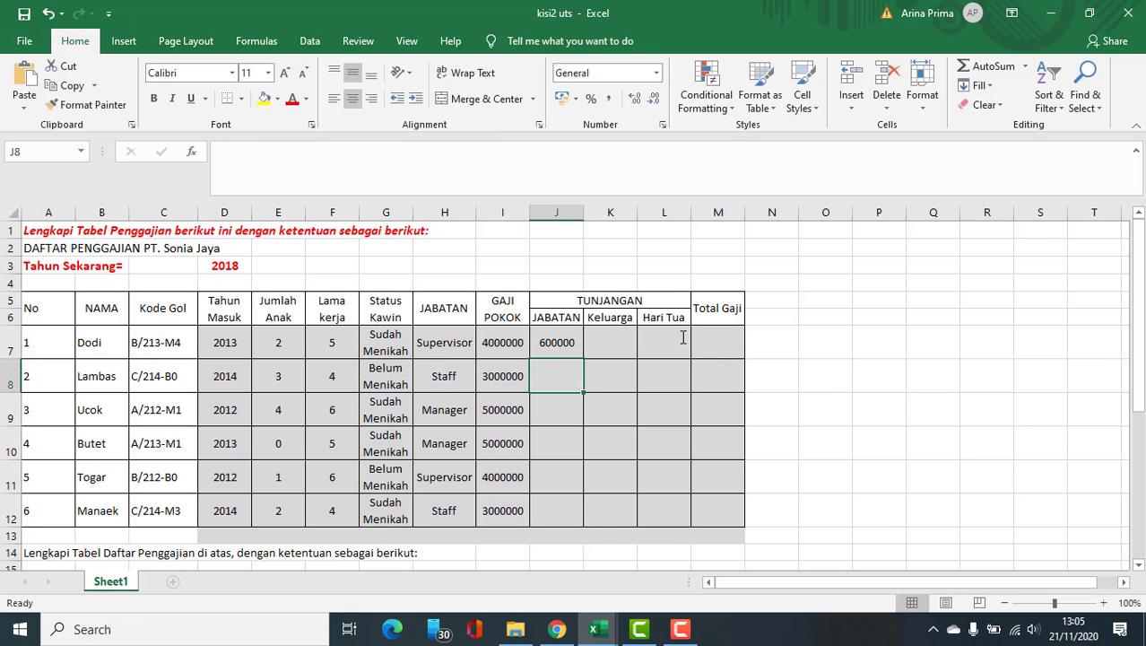
Begin the Tunjangan Jabatan formula in J8 with an IF that returns 20%*i8 when H8 equals "Manager".
text(=if)
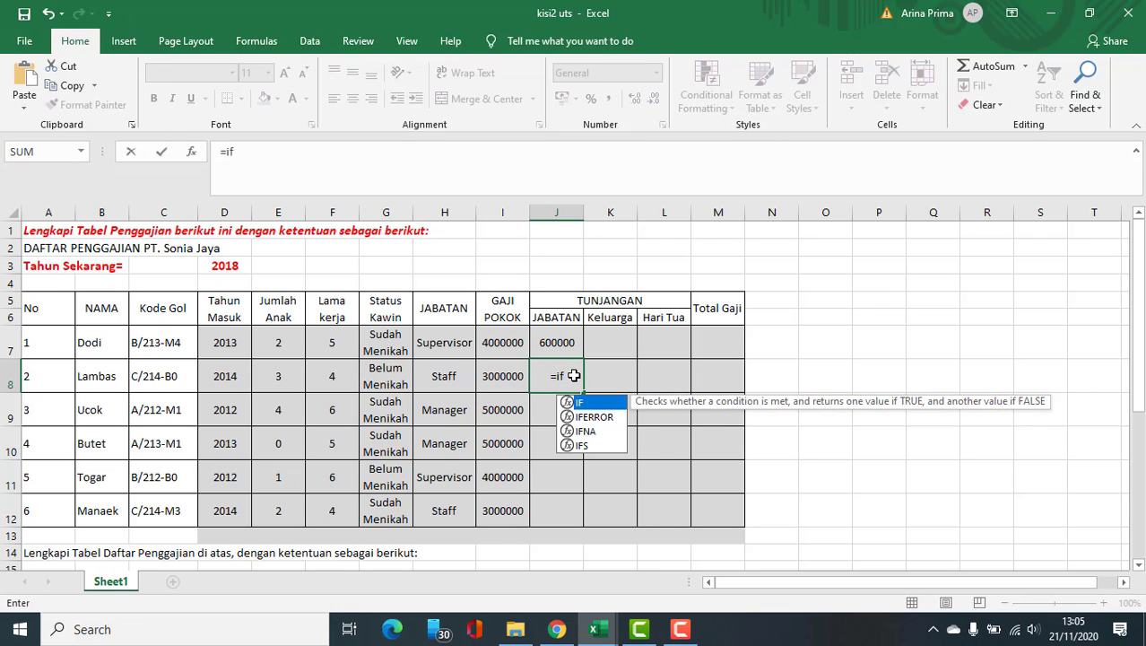
text(()
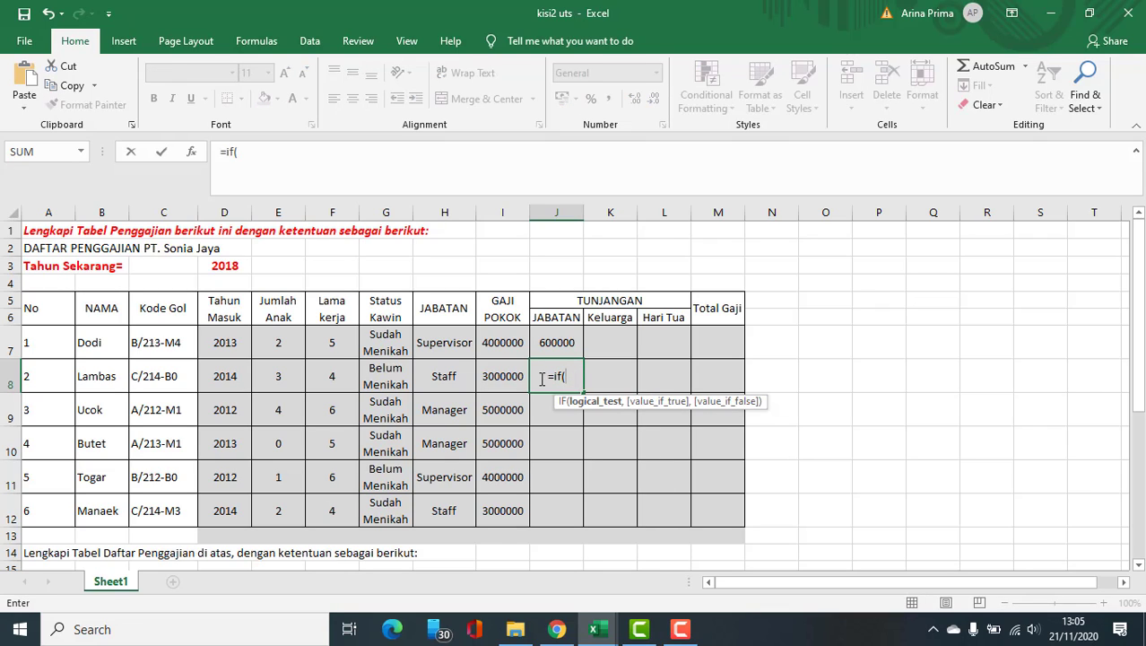
click(452, 378)
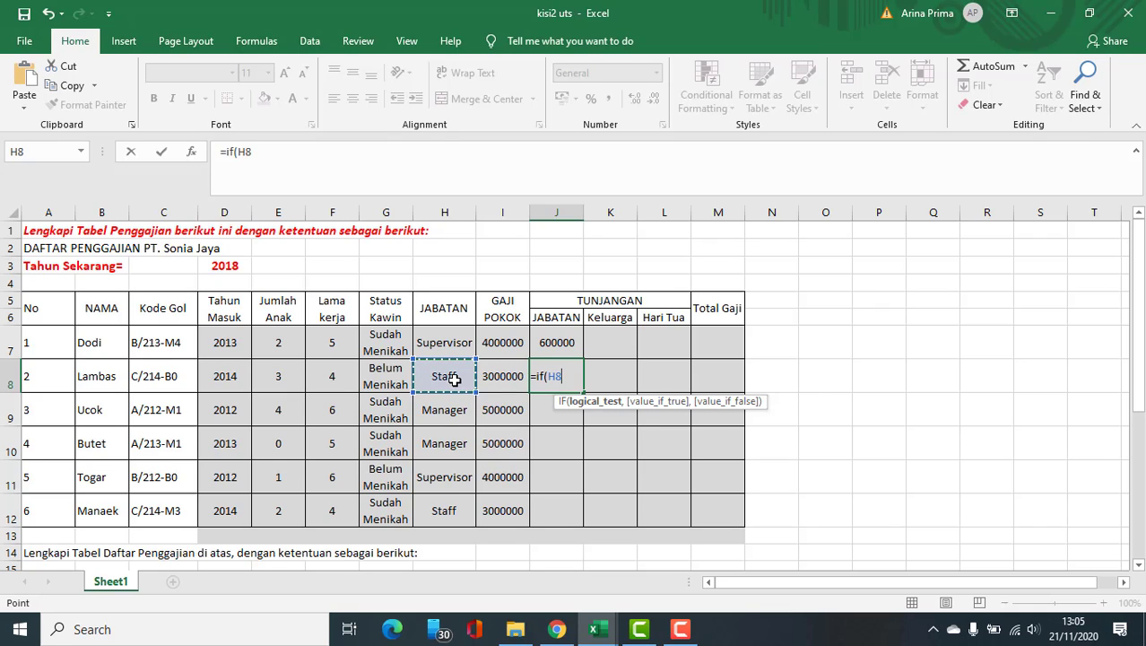
text(="Manag)
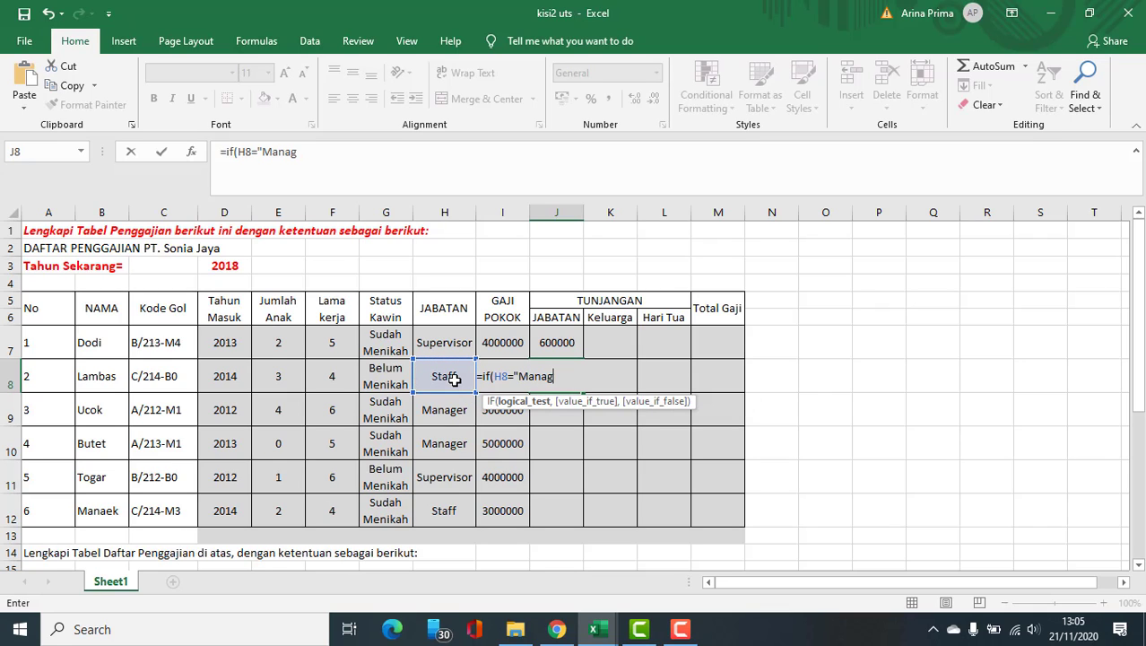
text(er",)
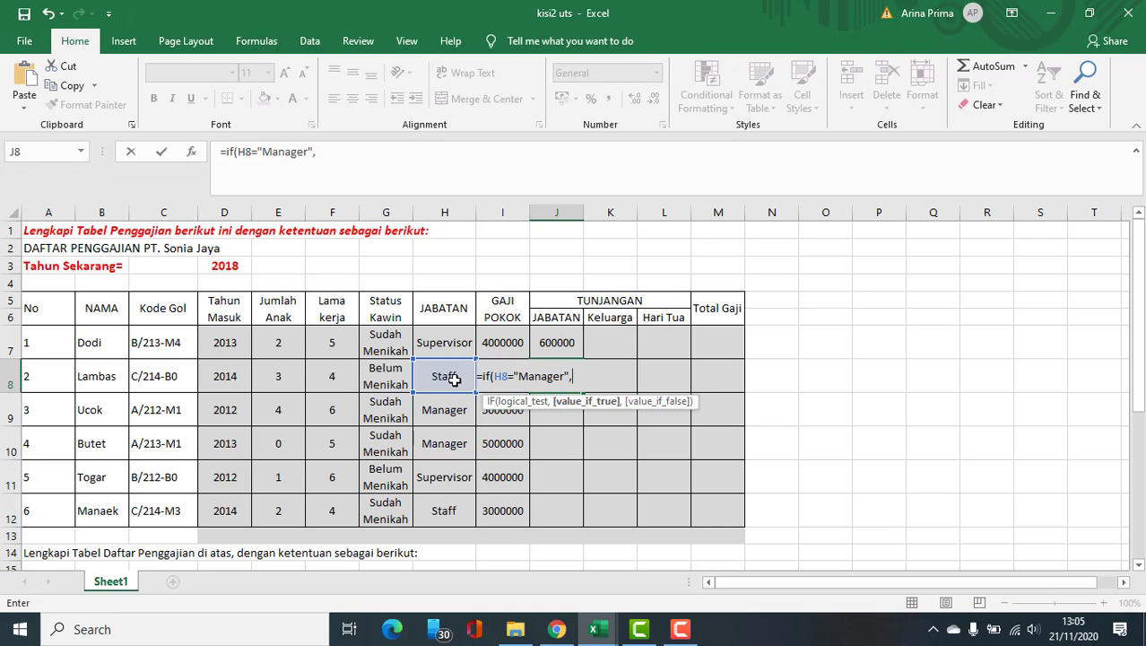
text(20%*i8)
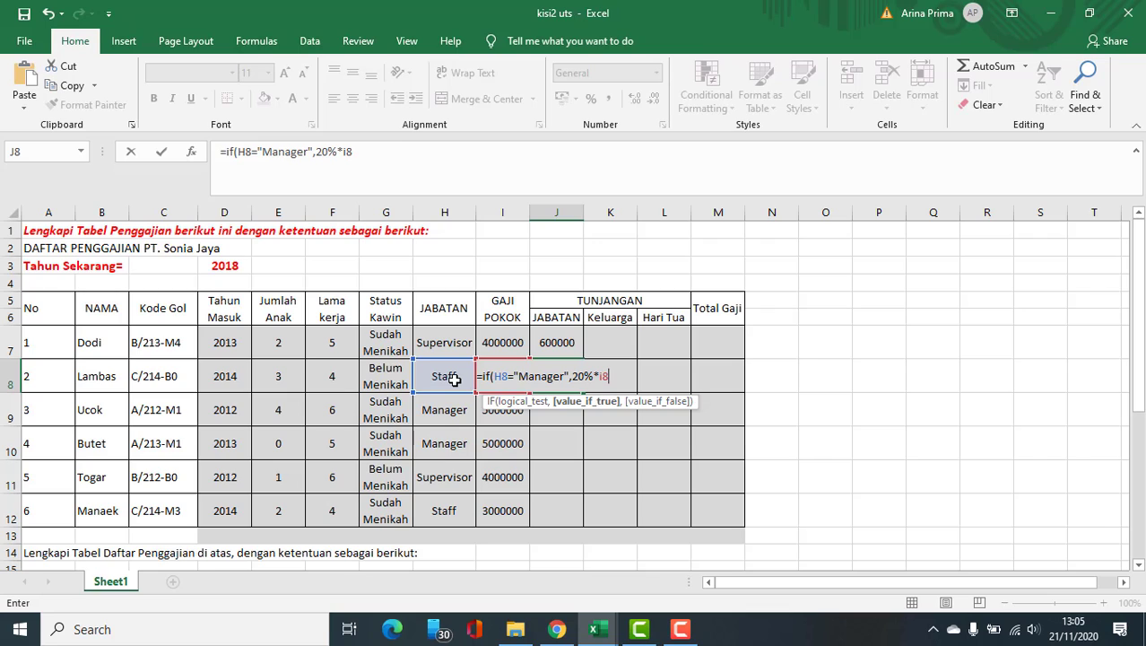
text(,)
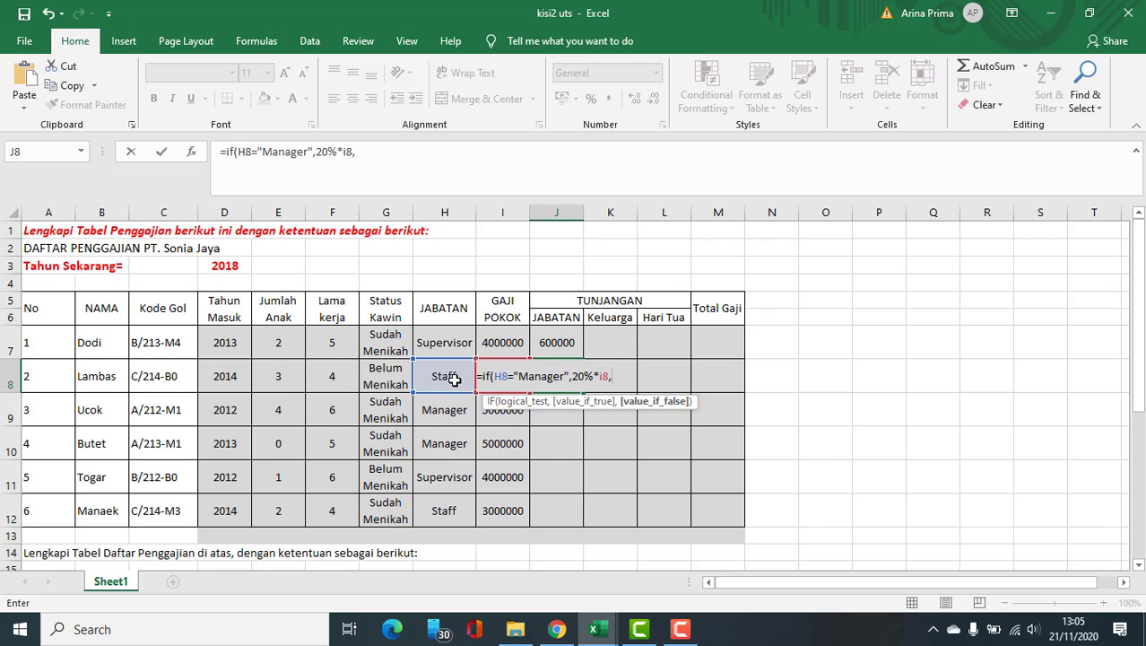
Complete the J8 formula with a nested IF returning 15%*i8 when h8 is "Supervisor" and 10%*i8 otherwise, and commit it.
text(if()
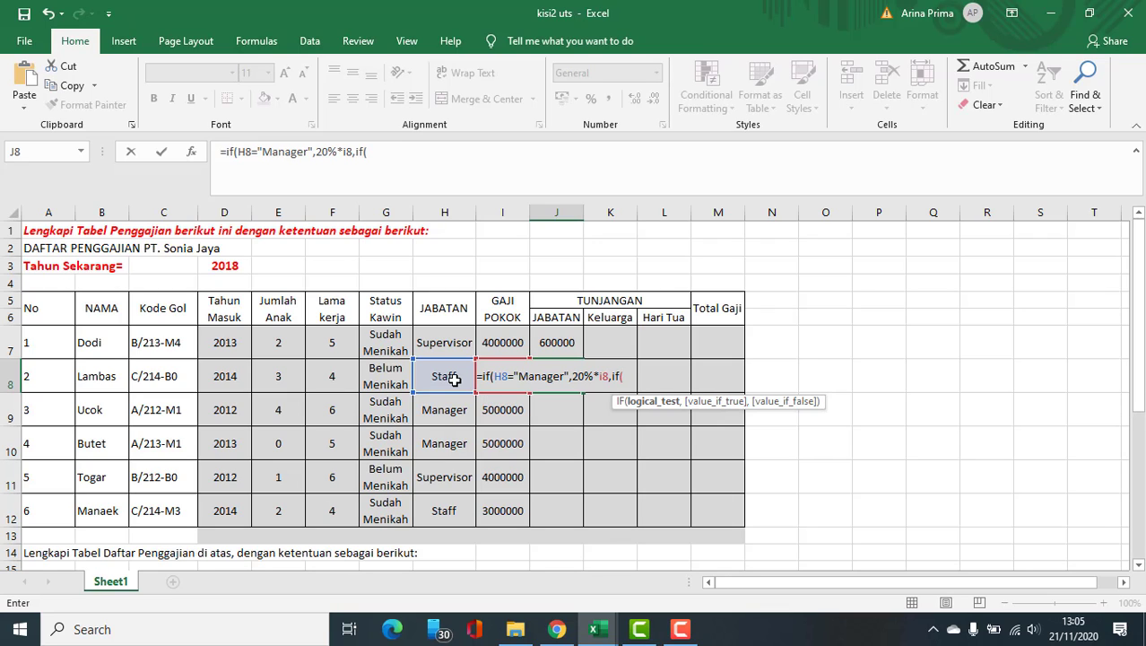
text(h8=)
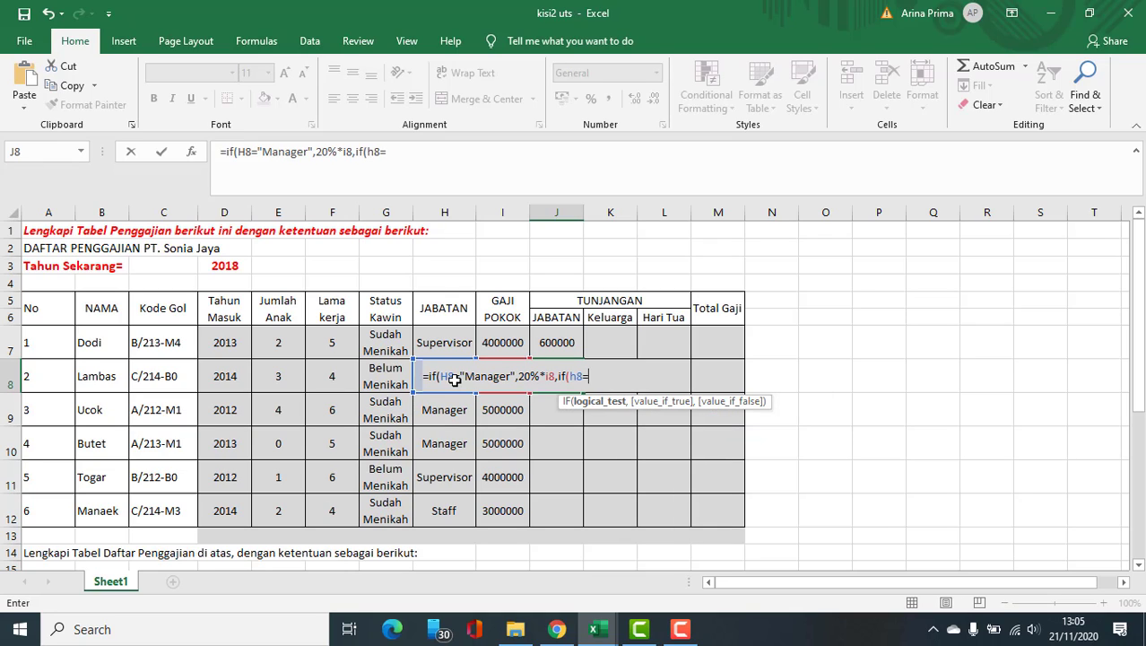
text("Supervisor",)
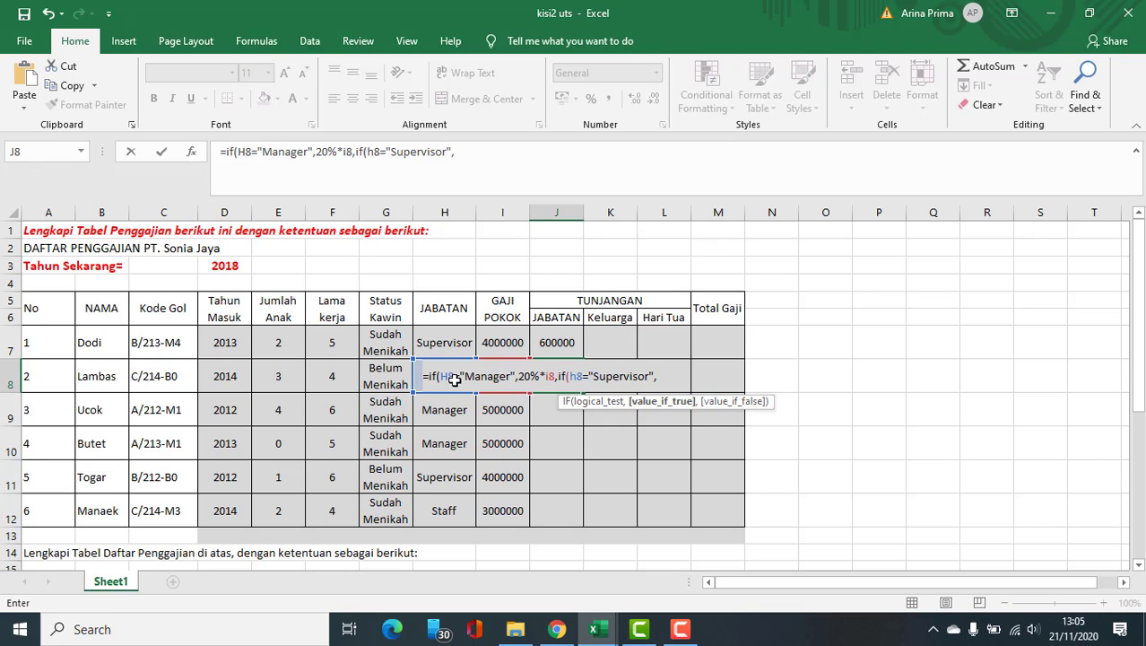
text(15%*i8)
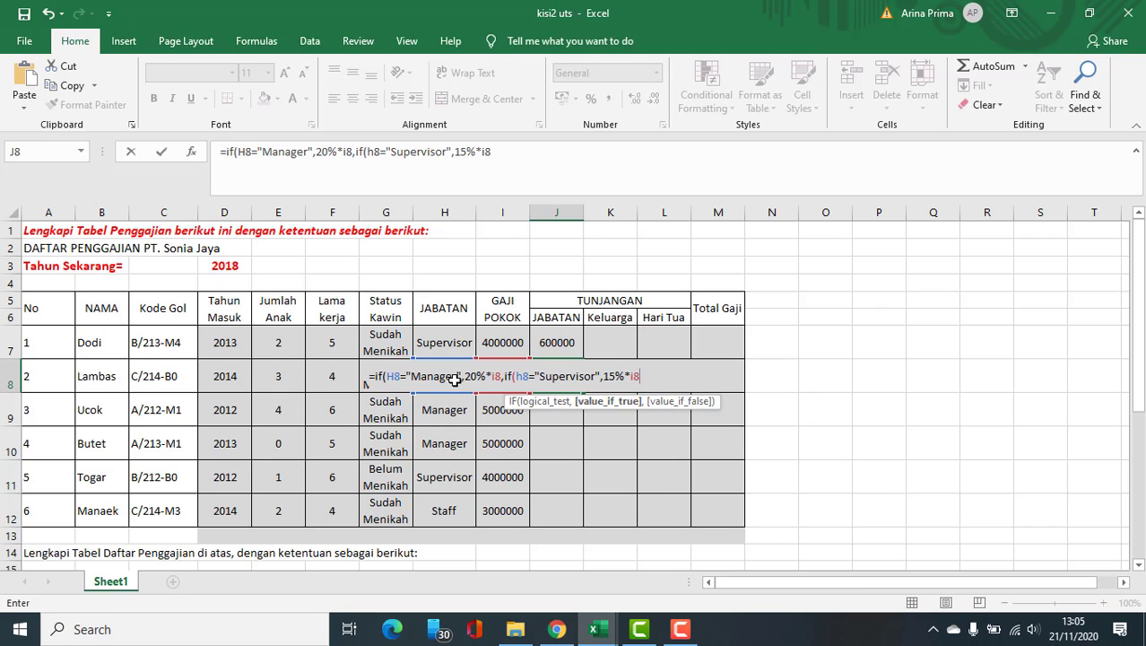
text(,)
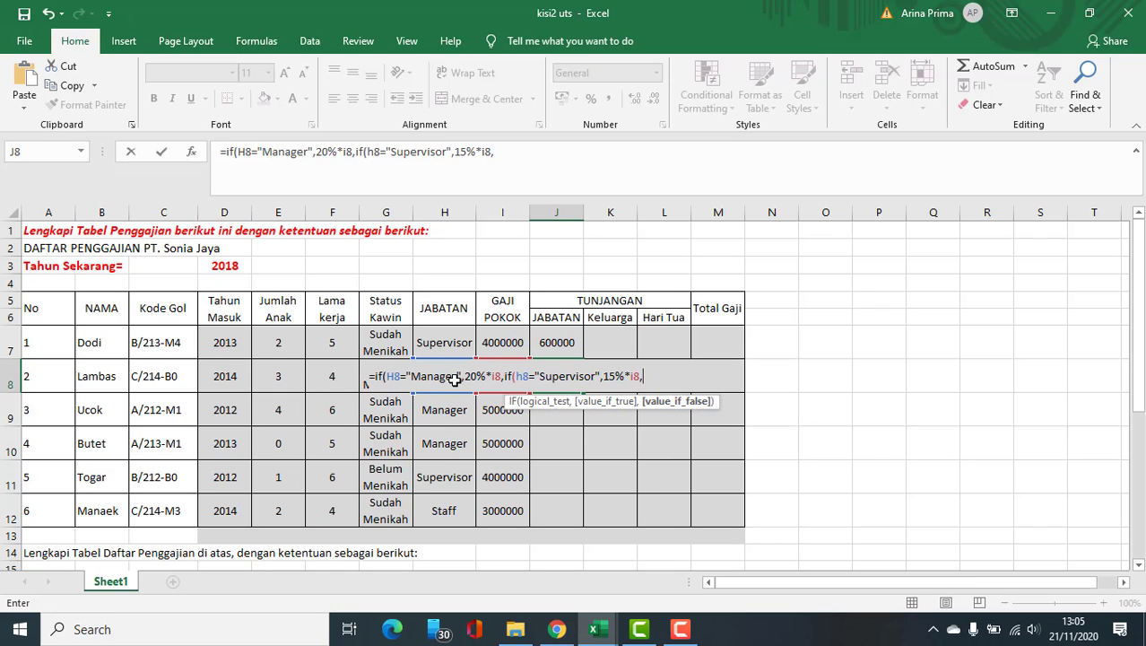
text(10%*i8)))
key(Return)
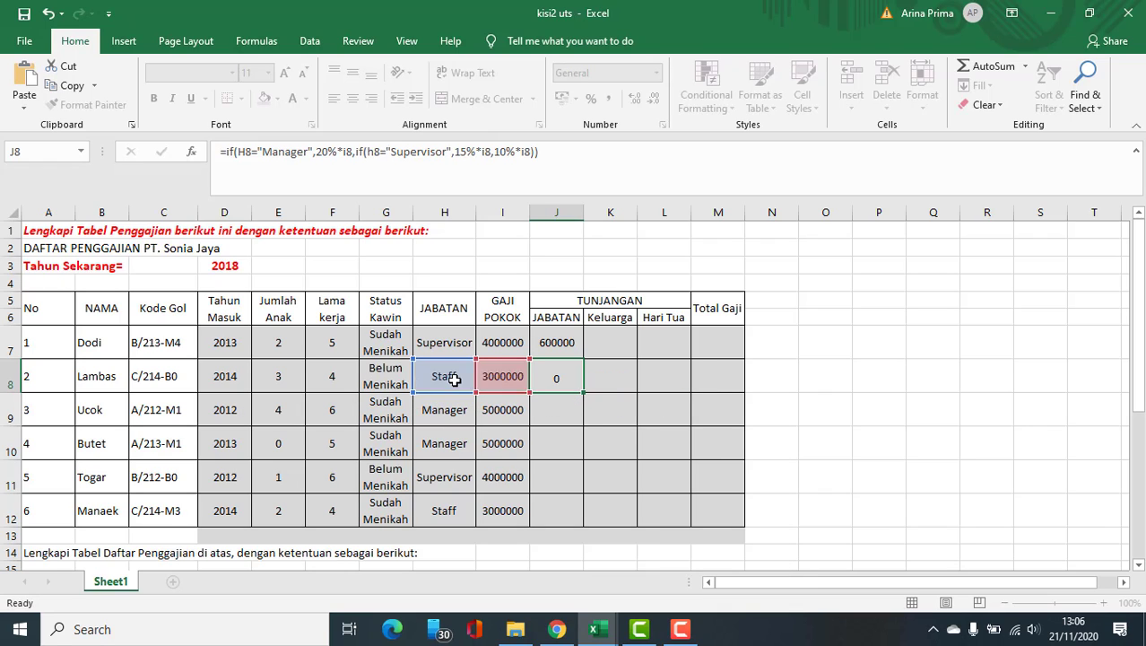
Fill the Tunjangan Jabatan formula from J7 down through J12.
click(573, 341)
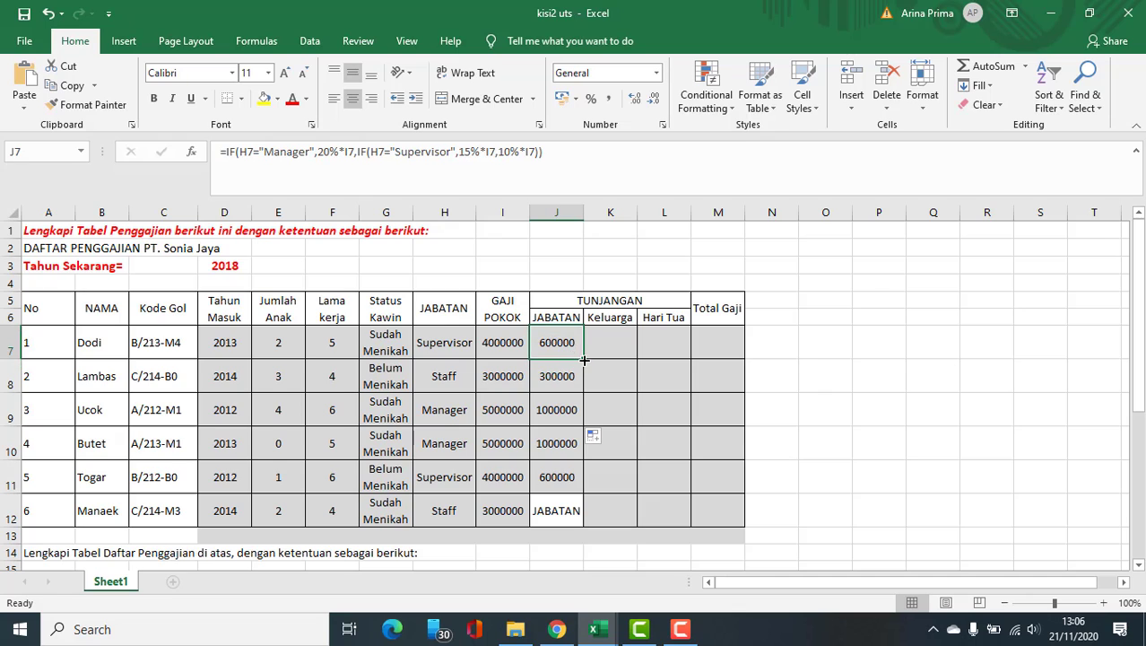
drag(584, 359, 588, 520)
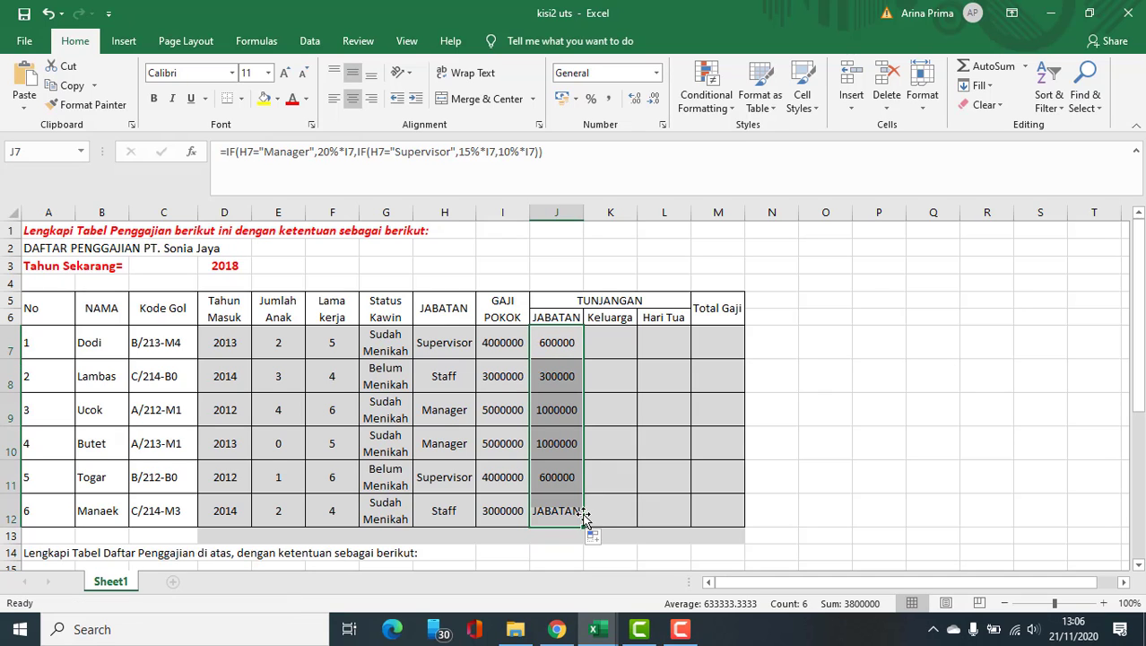
Examine rule 6 for Tunjangan Keluarga below the table, including the marriage and children conditions and the resulting share of Gaji Pokok.
click(612, 318)
click(611, 337)
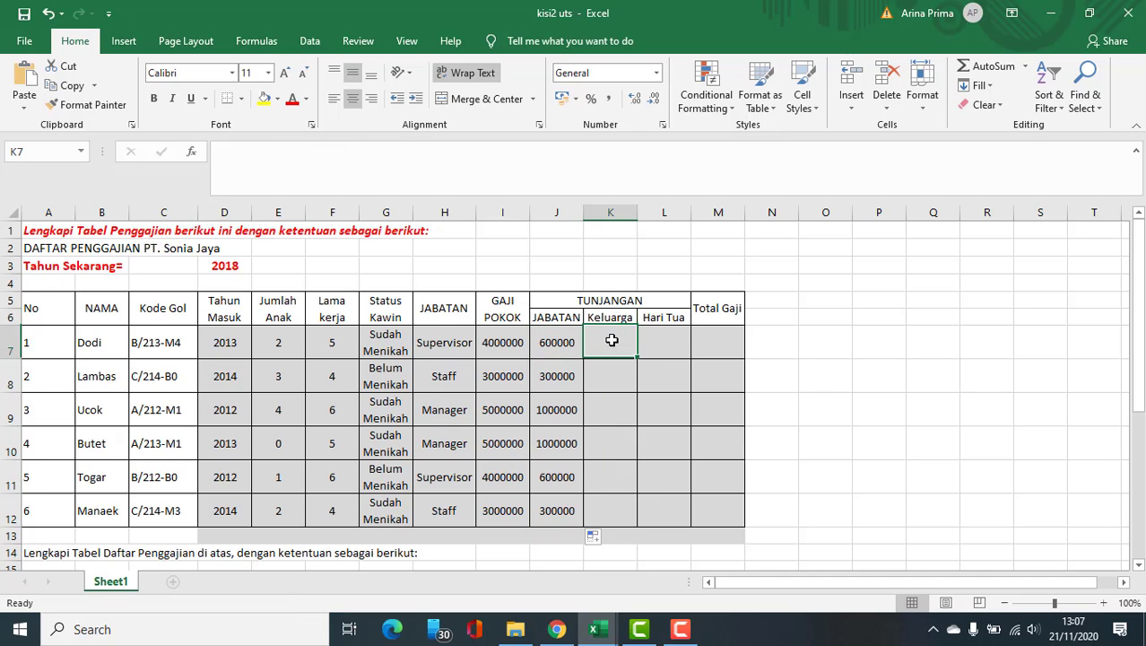
scroll(598, 388, down, 3)
scroll(359, 493, down, 1)
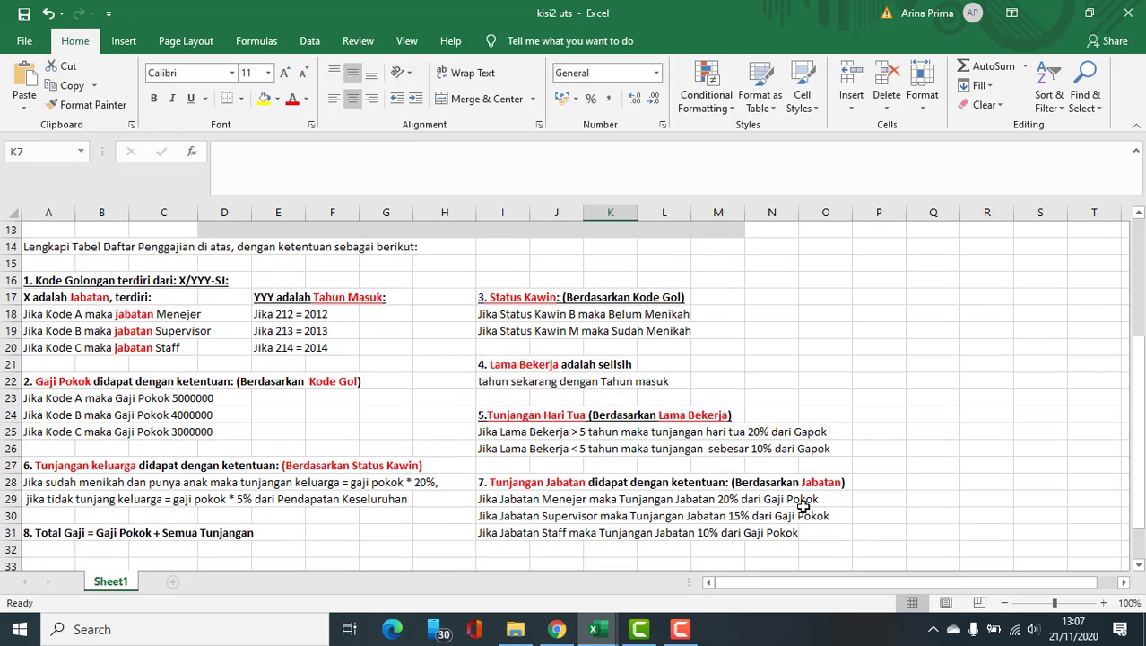
click(208, 460)
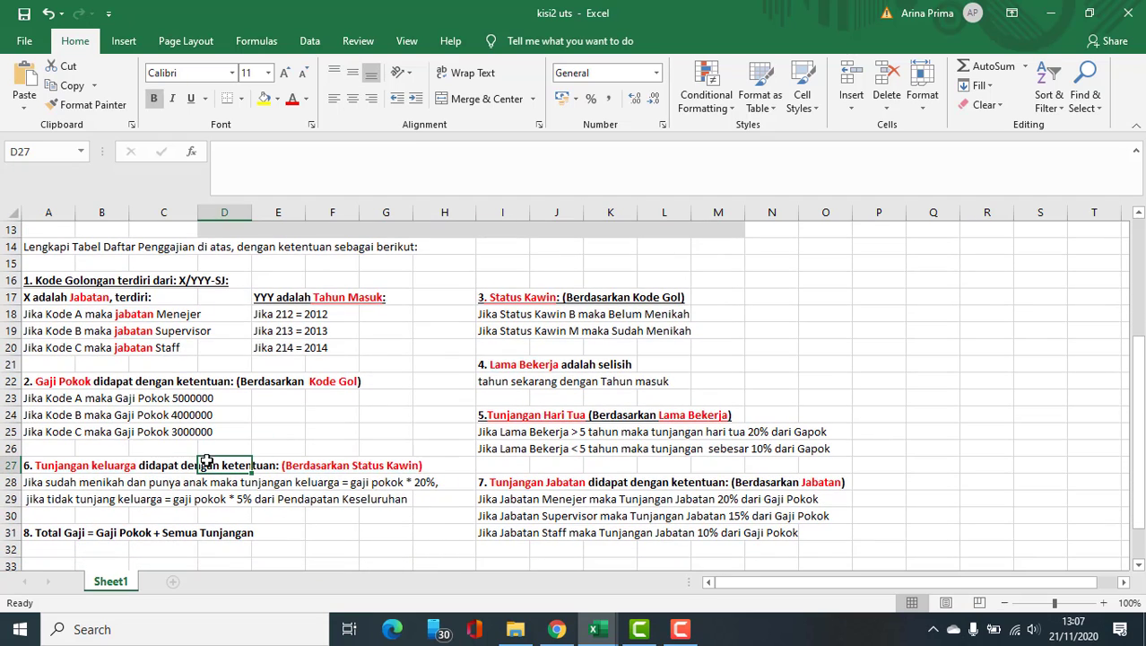
drag(66, 468, 422, 494)
click(87, 481)
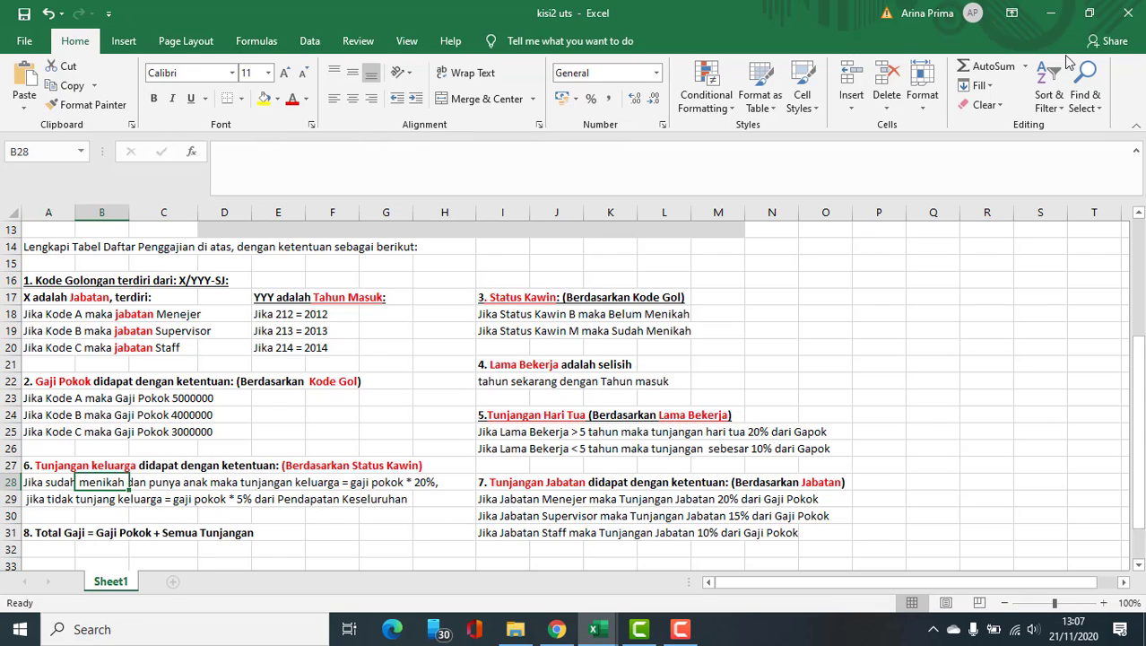
click(225, 481)
click(186, 484)
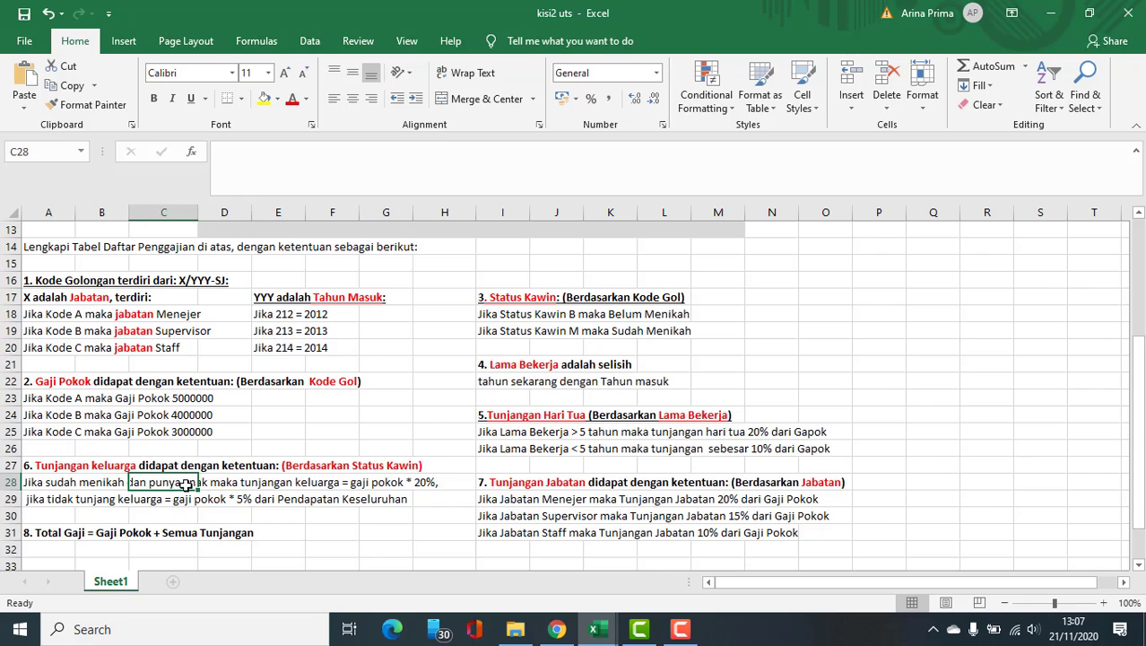
click(300, 482)
click(400, 480)
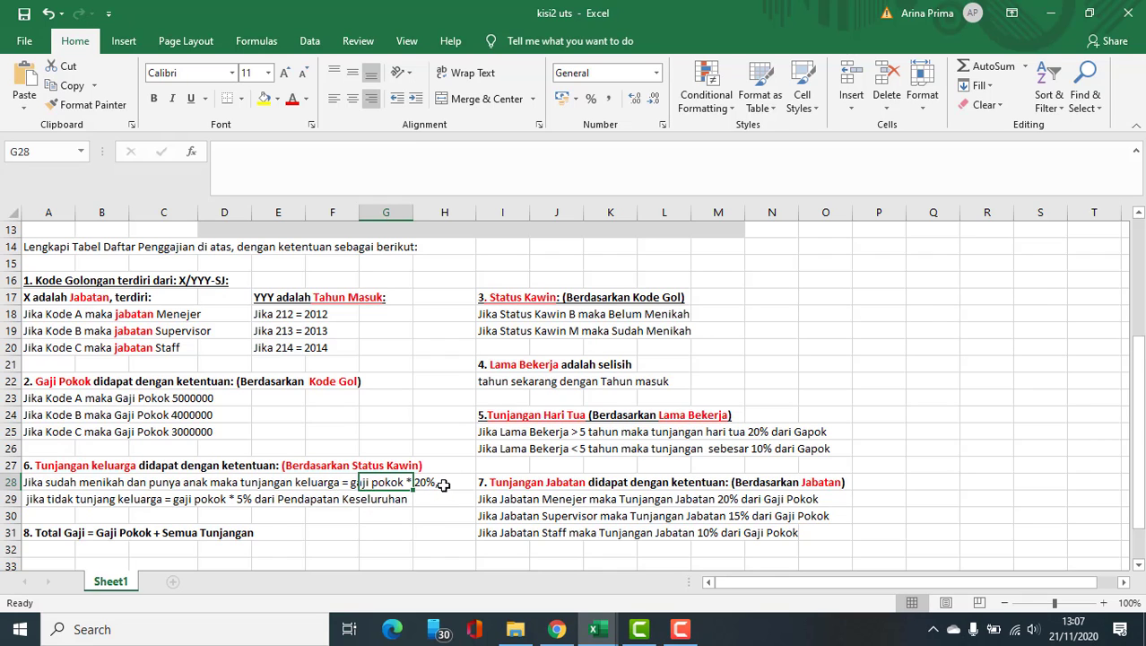
scroll(438, 372, up, 2)
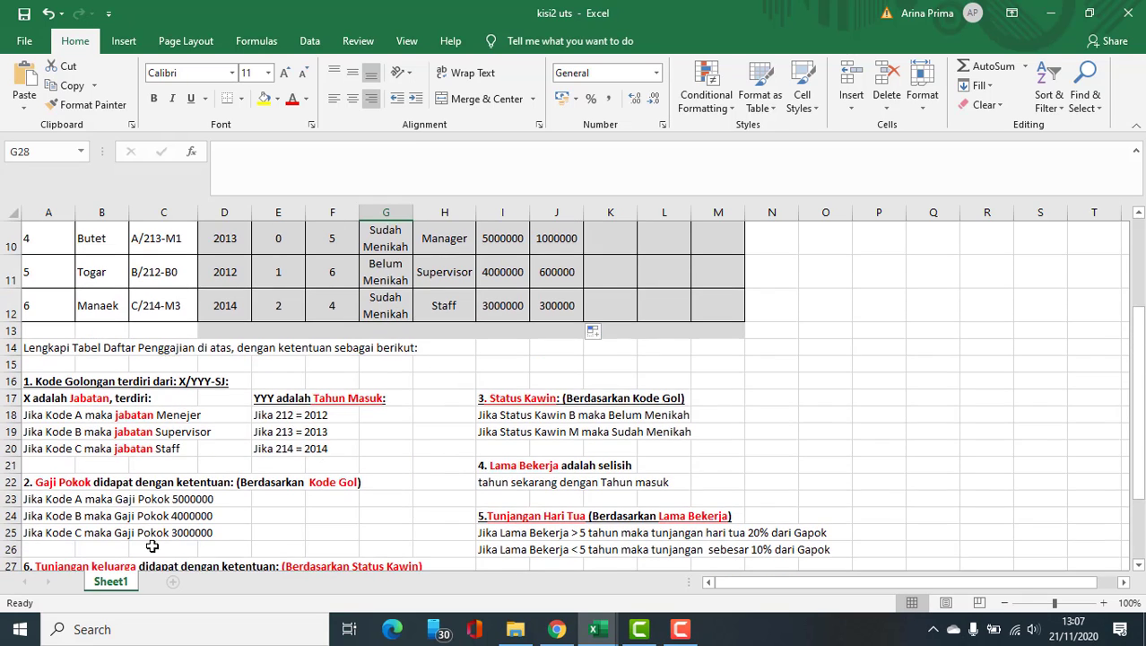
scroll(234, 453, down, 3)
click(50, 434)
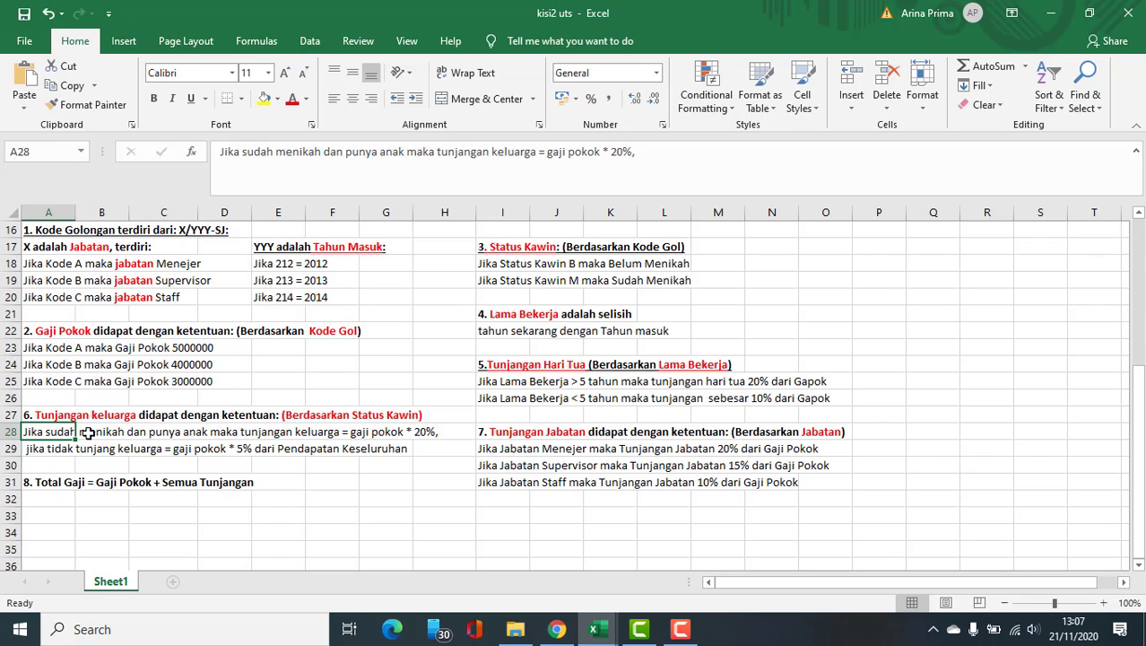
click(88, 433)
drag(54, 434, 108, 431)
click(208, 432)
scroll(198, 434, up, 1)
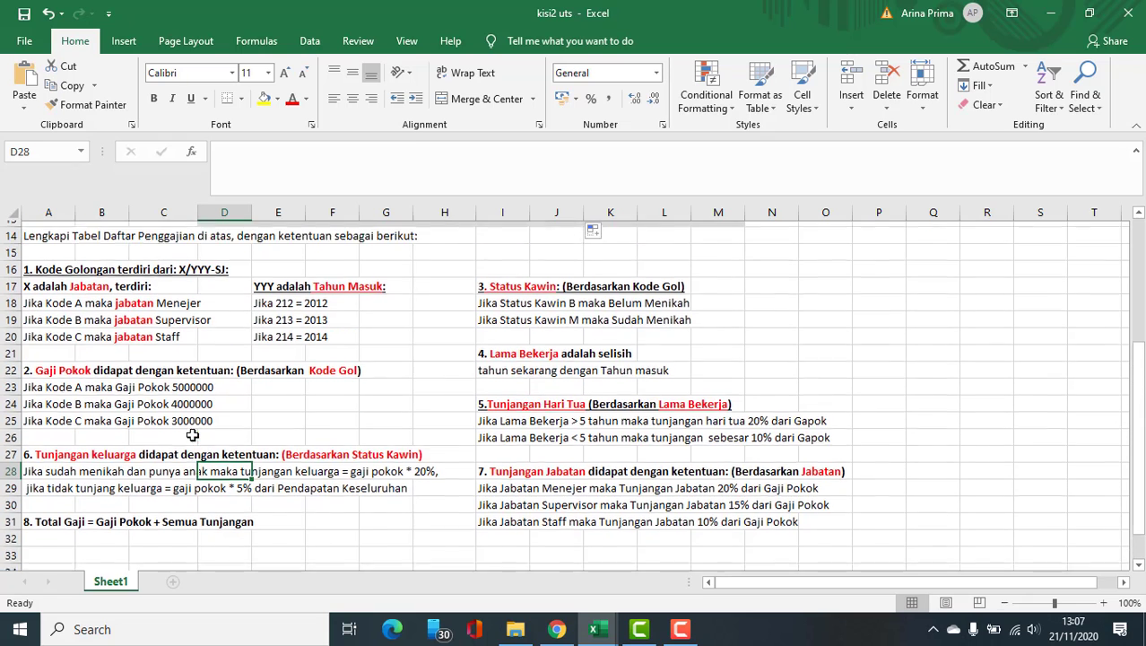
click(177, 485)
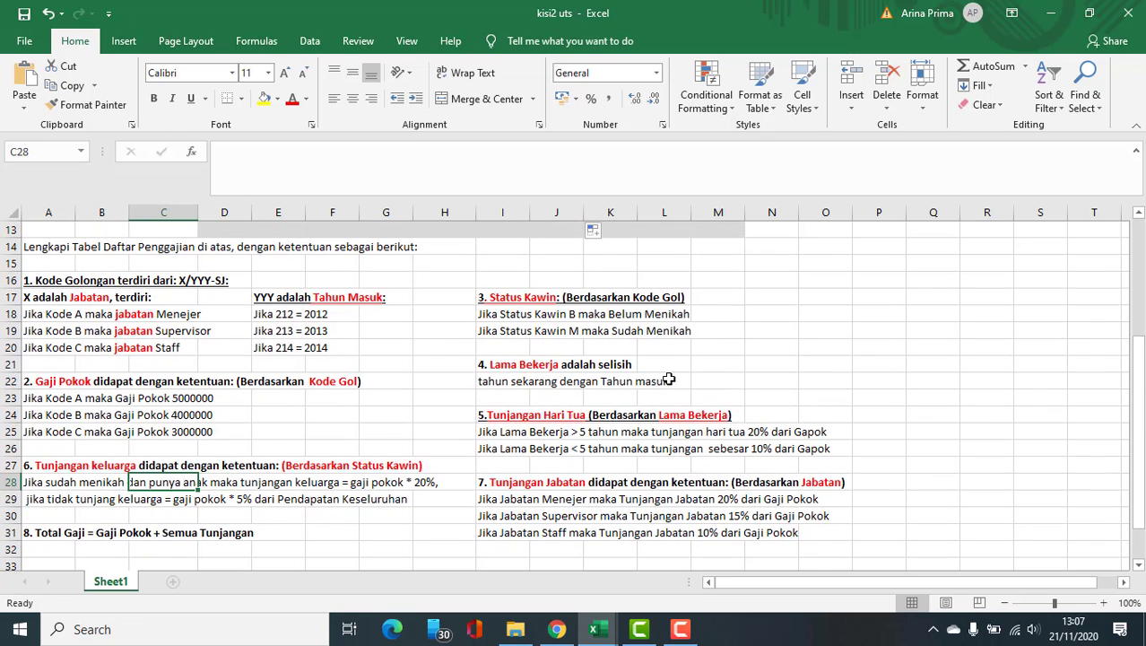
Begin the Tunjangan Keluarga formula in K7 with an IF testing whether G7 equals "Sudah Menikah", followed by a closing parenthesis.
scroll(668, 381, up, 4)
click(614, 342)
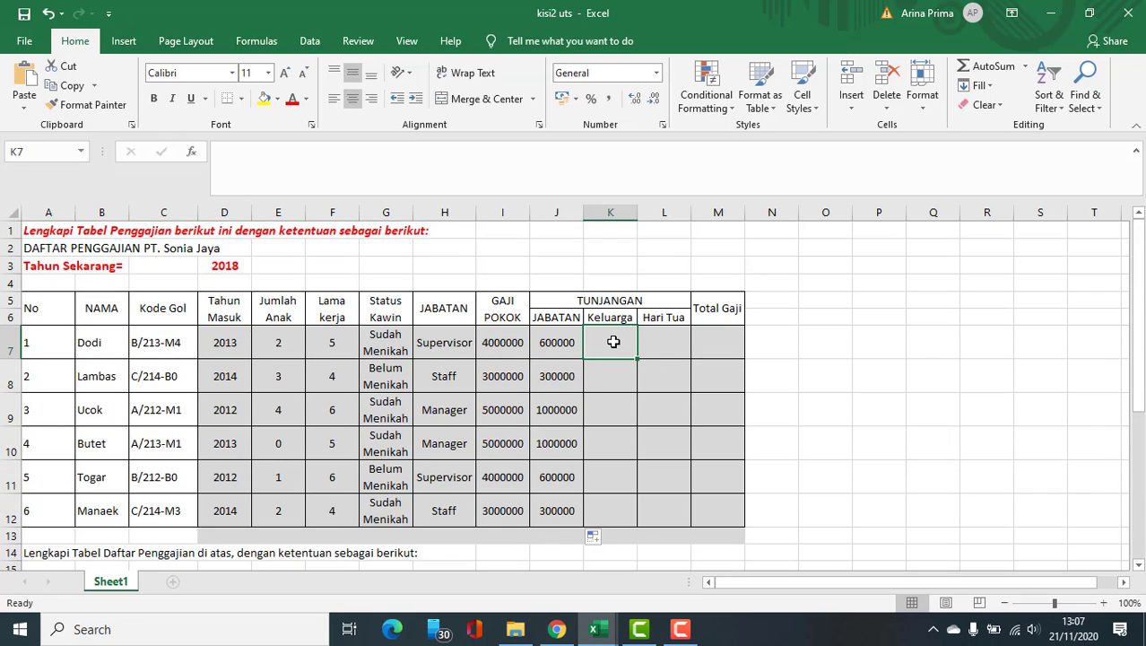
text(=)
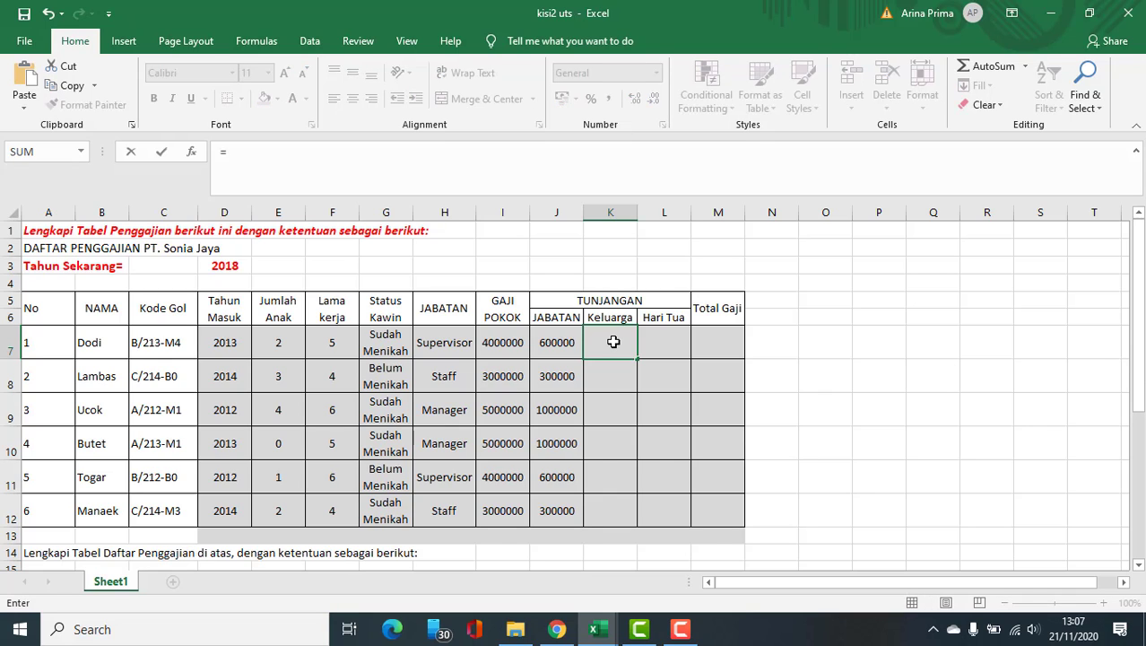
text(if()
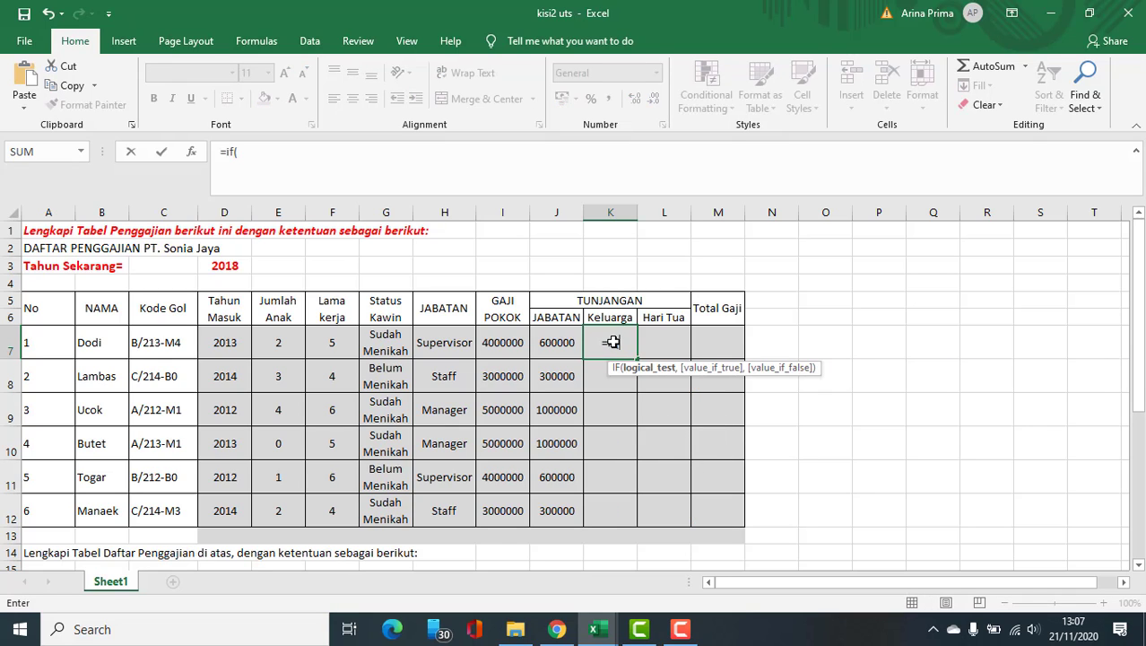
click(384, 343)
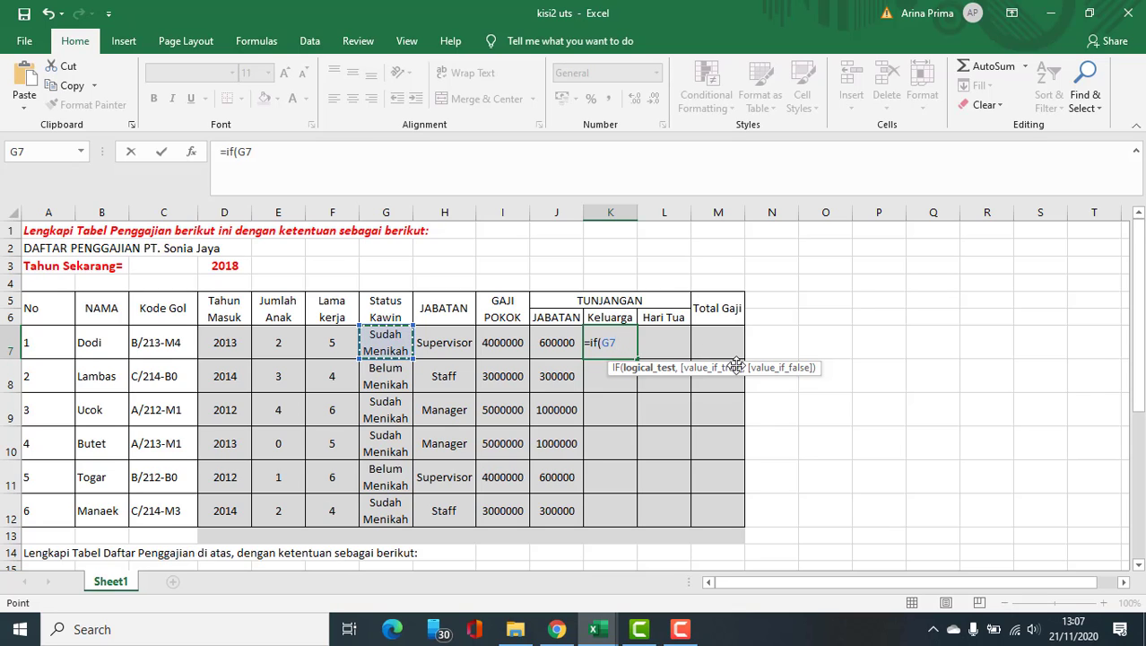
text(=)
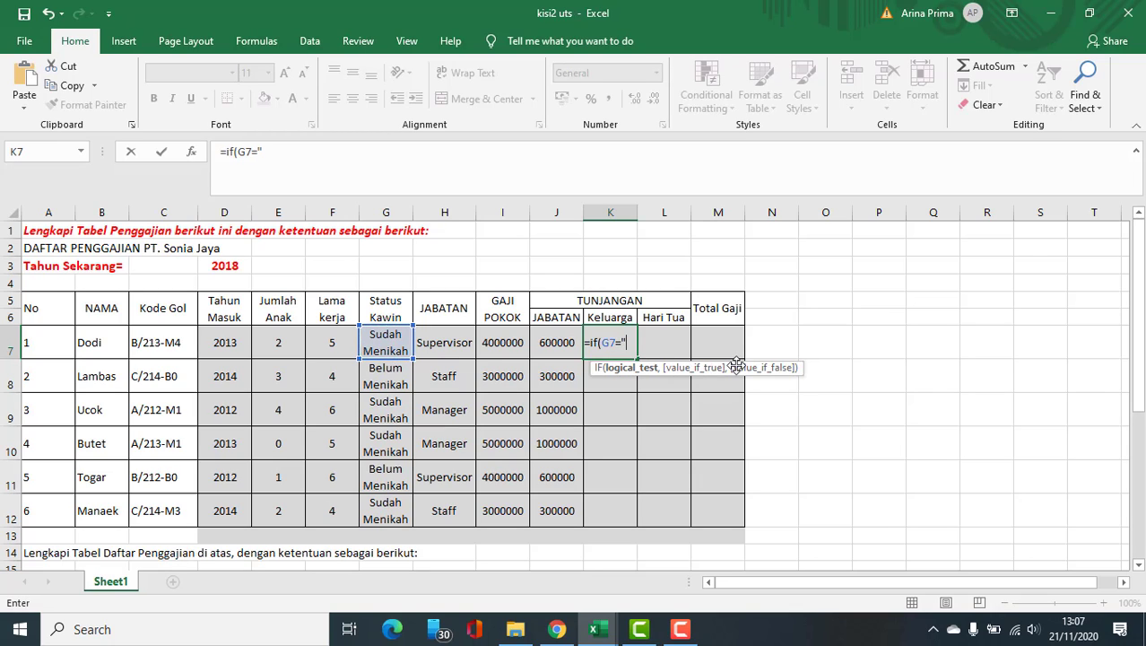
text("Sudah)
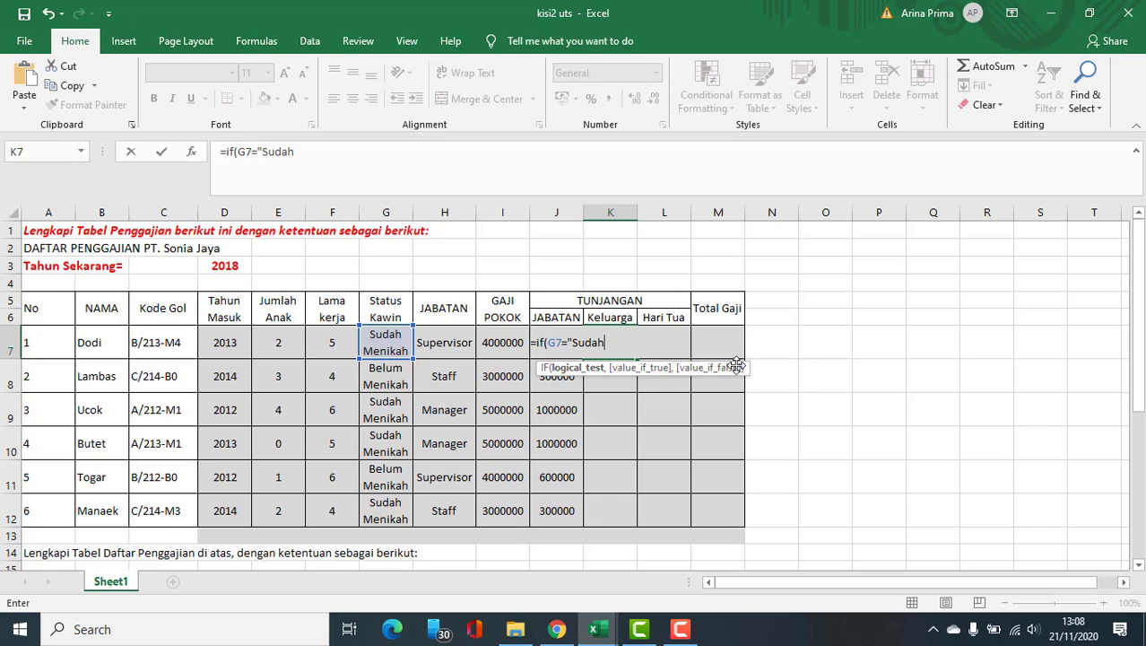
text( Menikah")
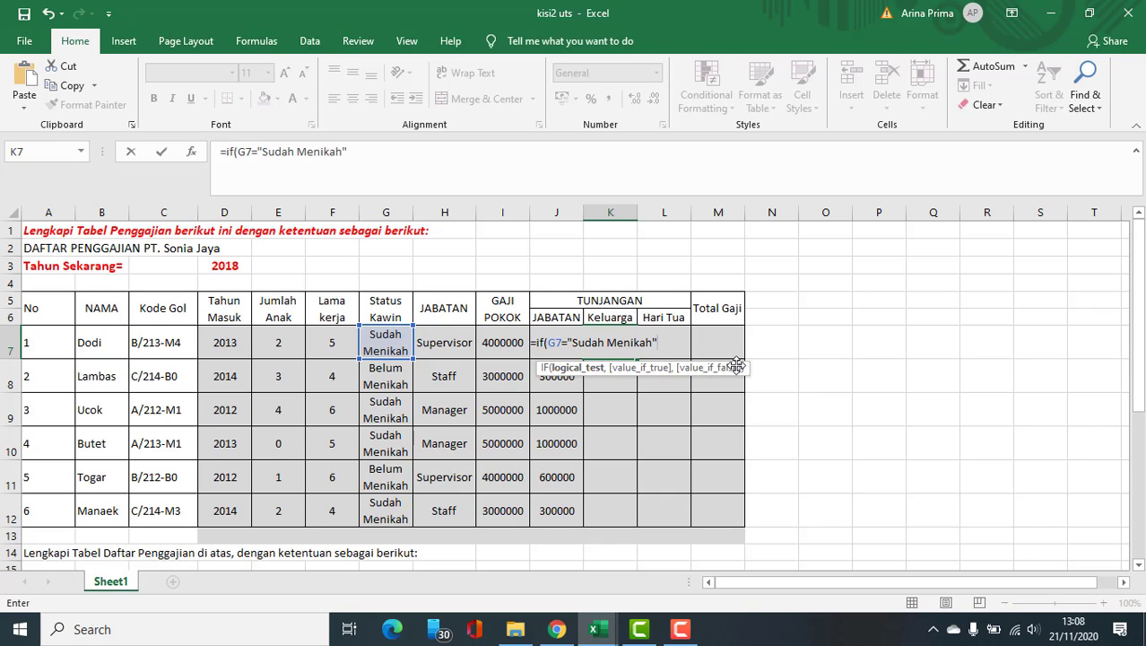
text())
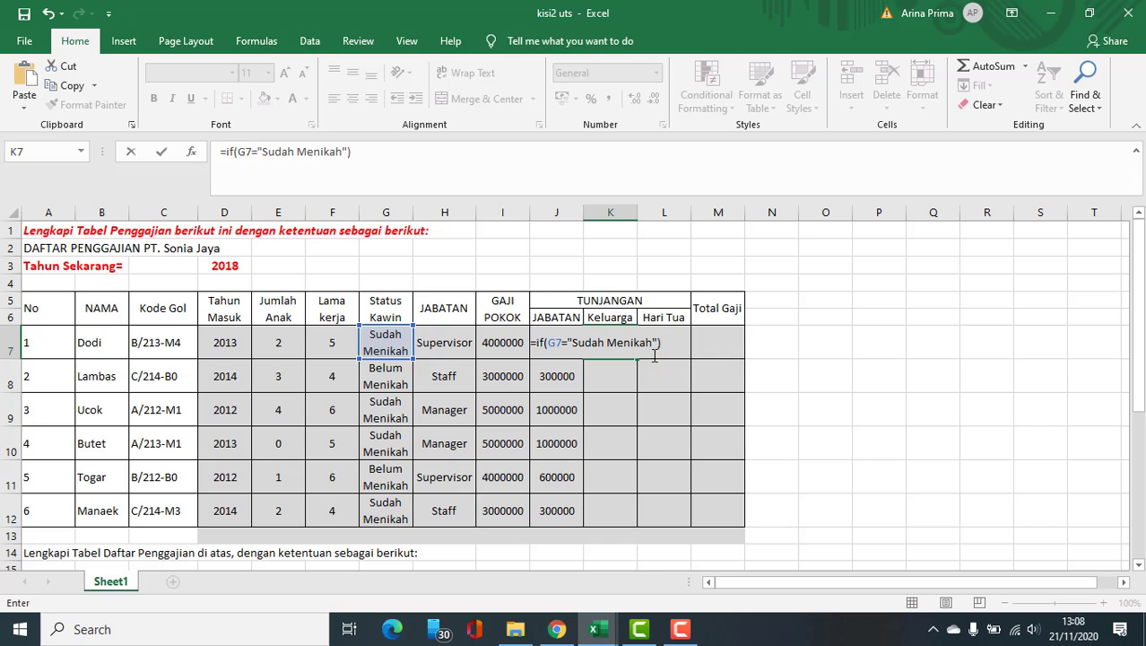
Insert an AND function with its opening parenthesis before G7 inside the IF of the K7 formula.
click(546, 341)
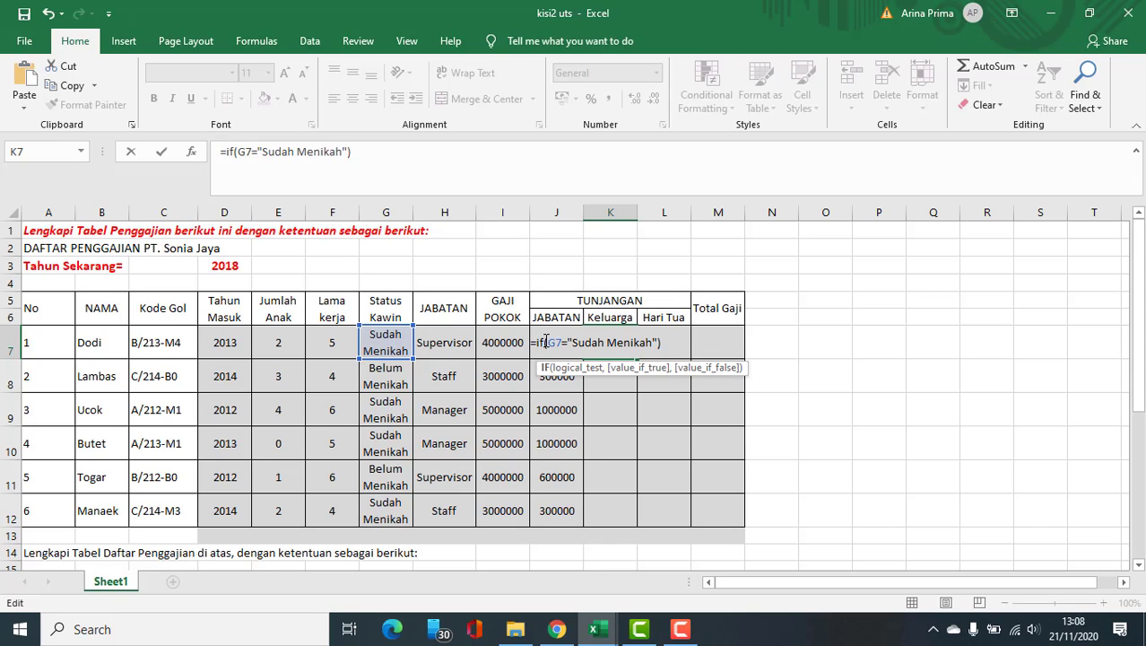
text(()
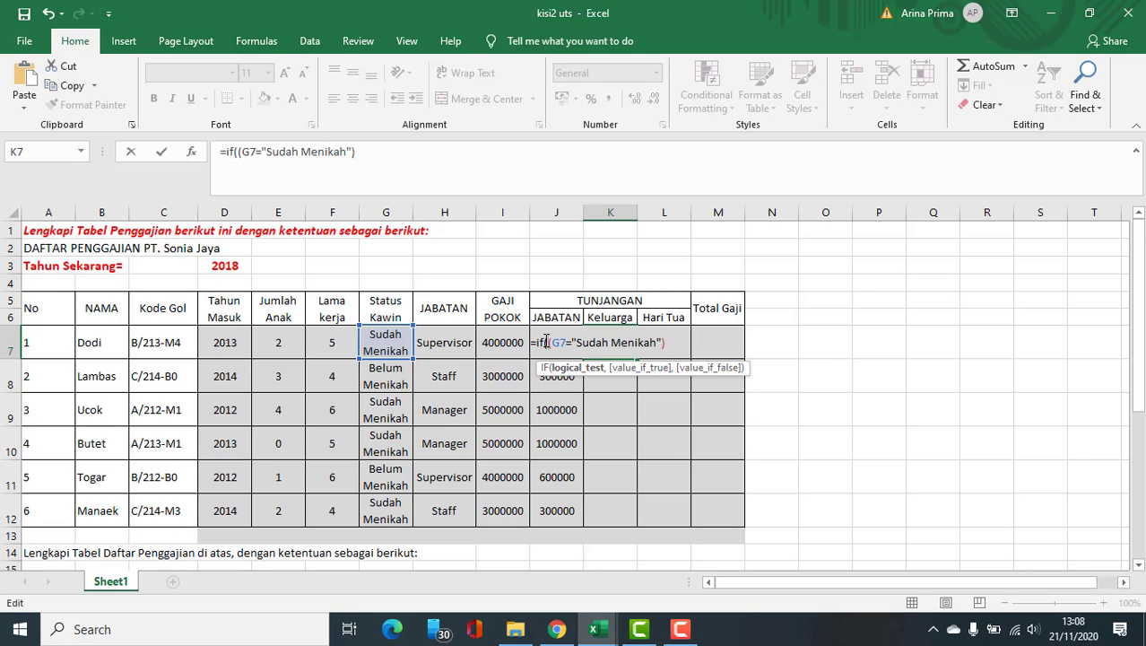
key(BackSpace)
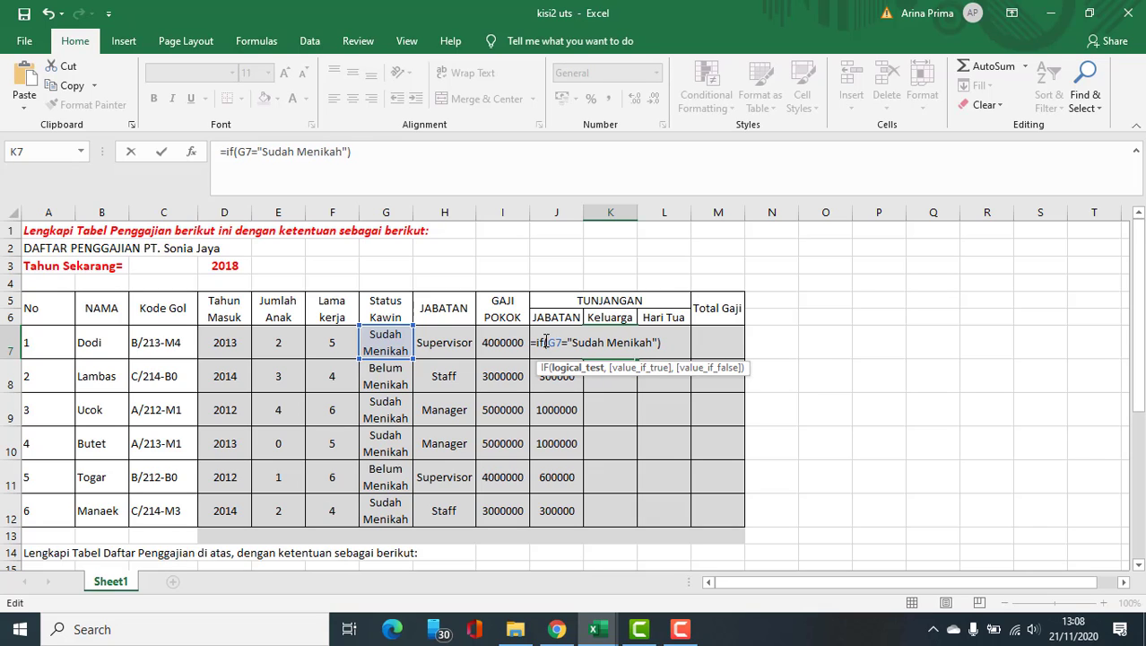
text(and)
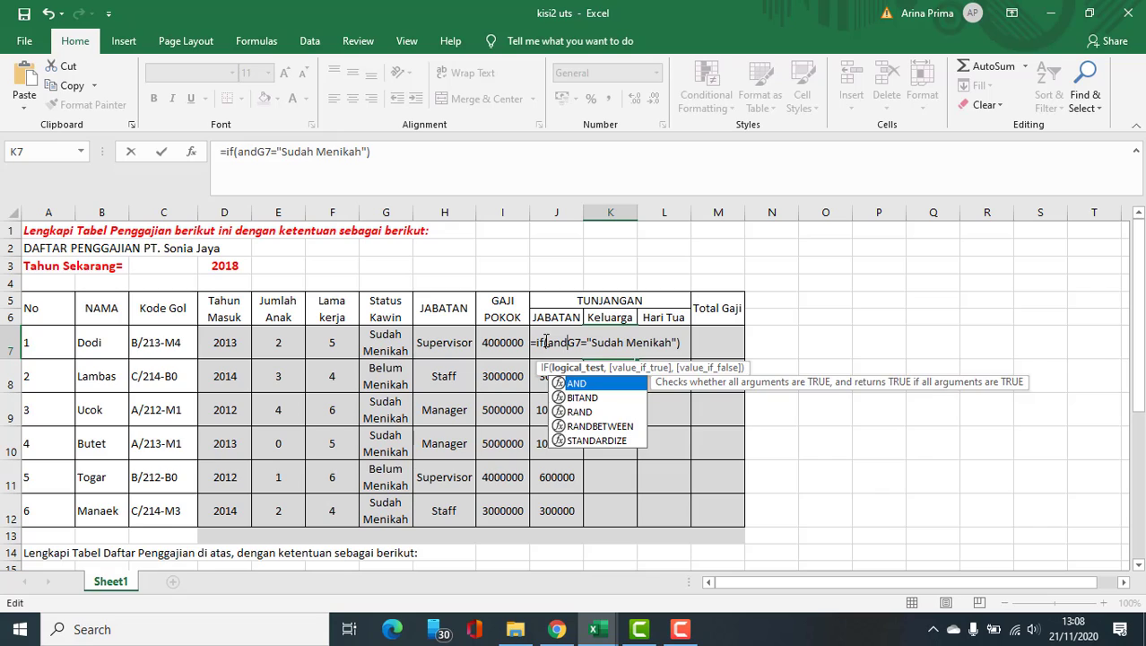
text(()
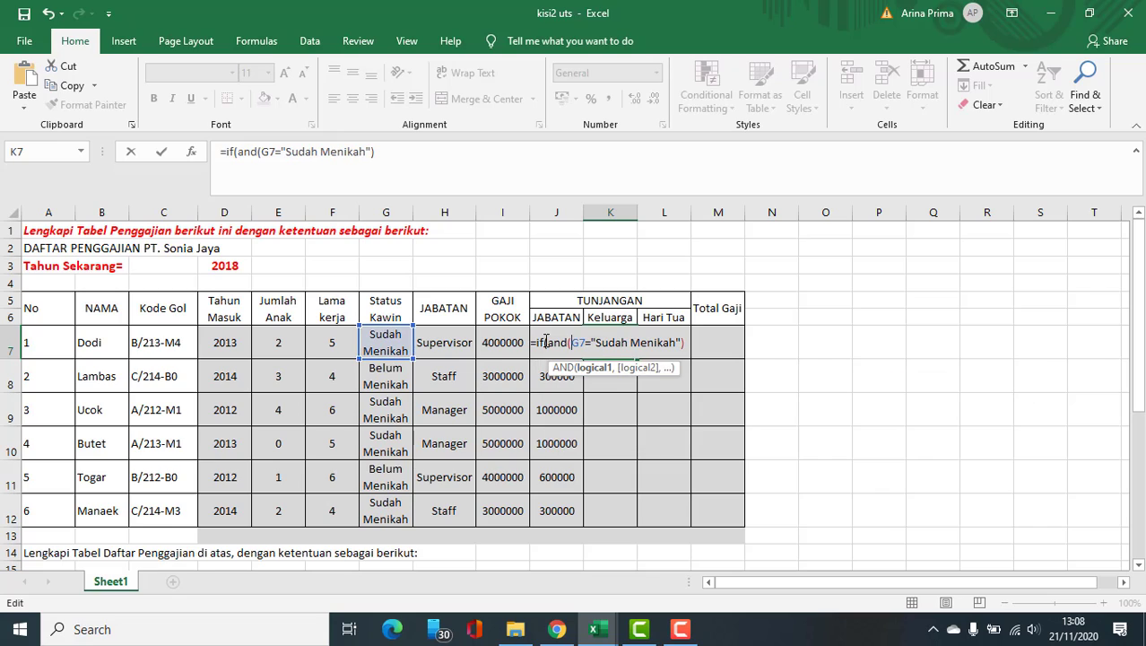
Add E7>0 as the second condition inside the AND function of the K7 formula.
click(688, 342)
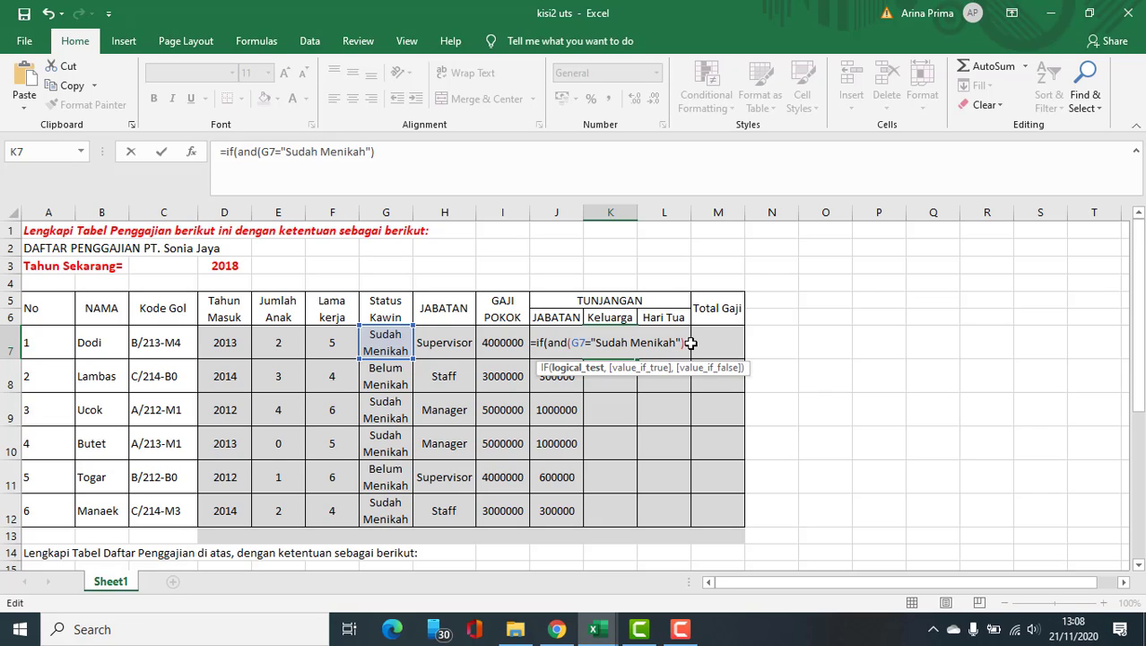
click(570, 343)
click(688, 343)
text(,)
key(BackSpace)
click(681, 343)
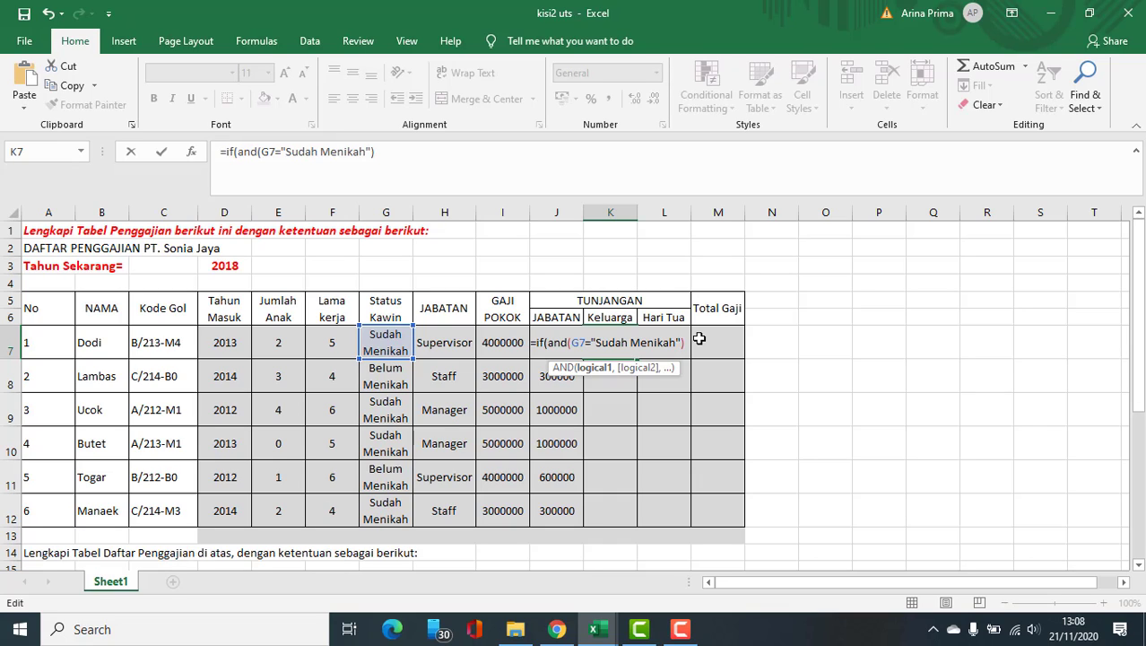
text(,)
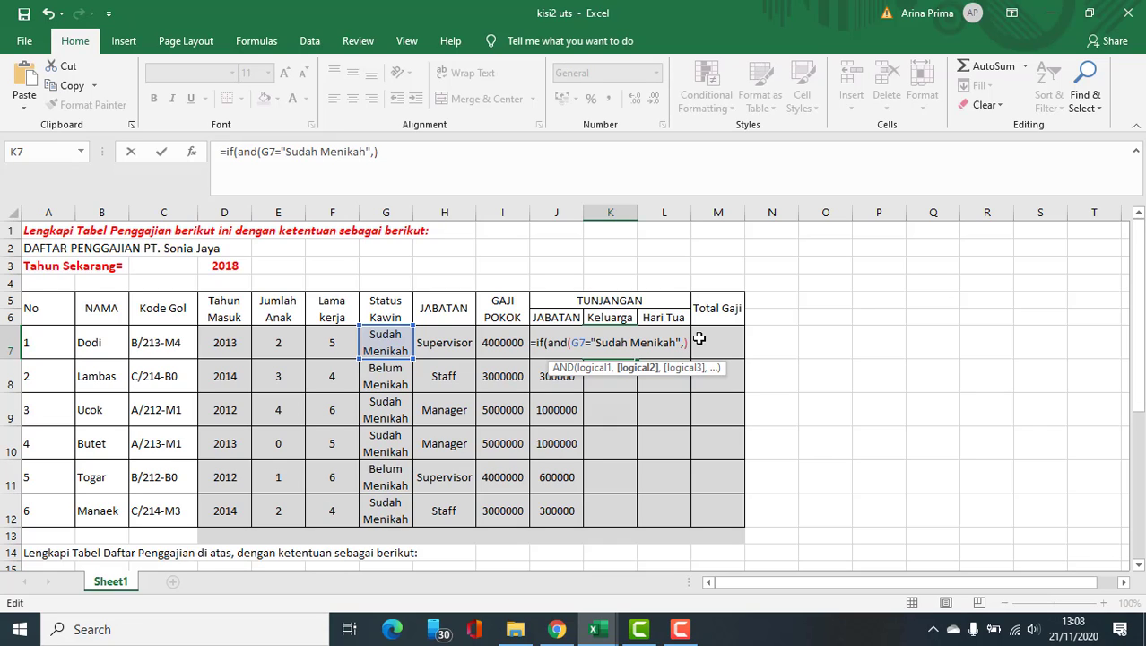
text(e7)
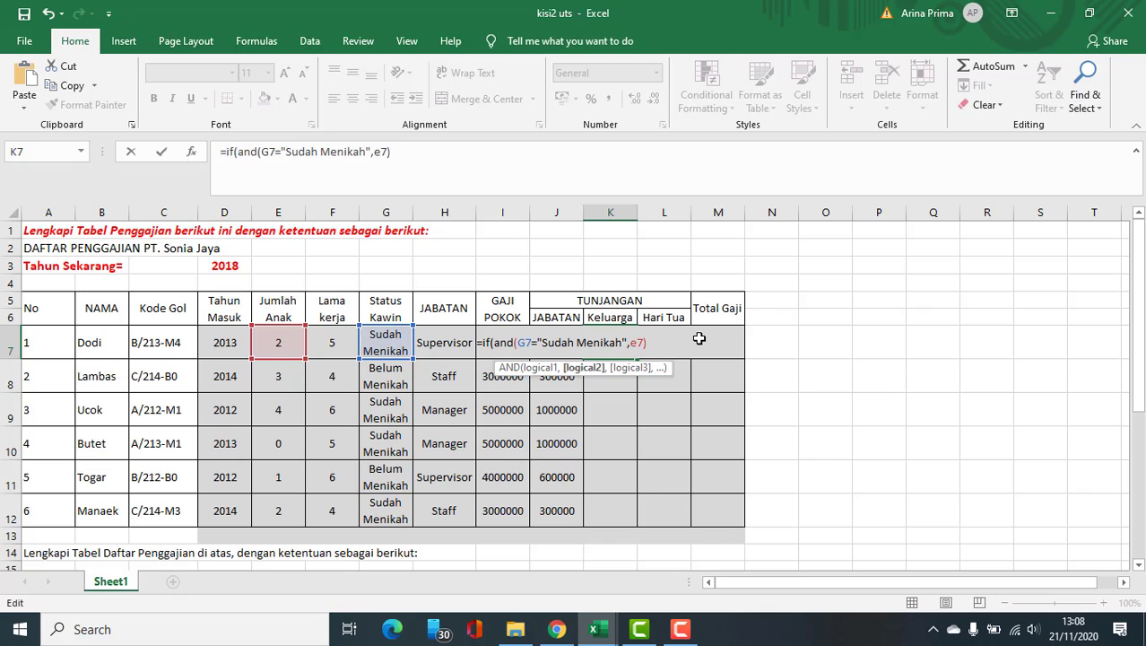
text(>0)
Following rule 6, give the IF in K7 the value-if-true 20%*I7, placed after the AND function, ending with a comma.
scroll(386, 371, down, 4)
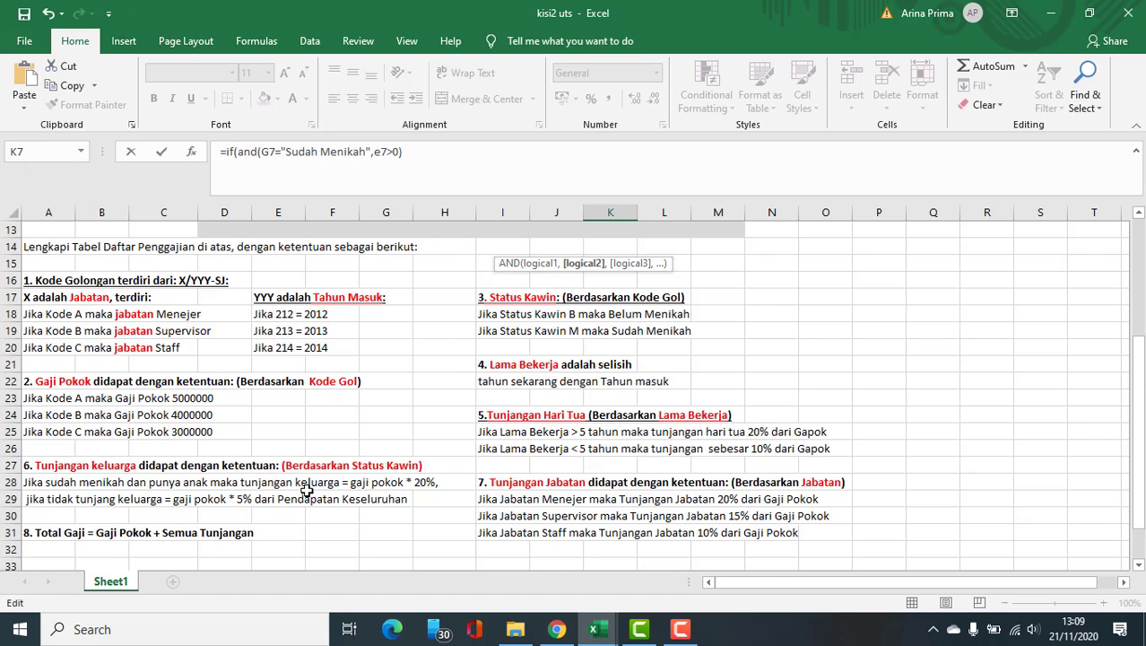
scroll(712, 340, up, 2)
scroll(712, 341, up, 2)
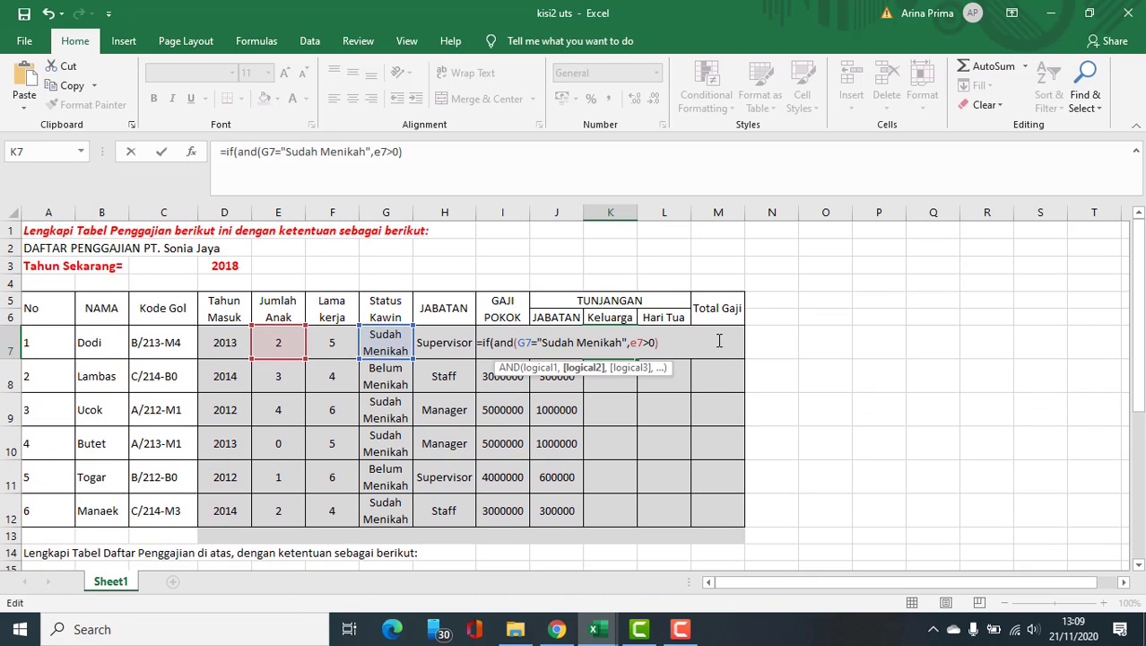
key(Right)
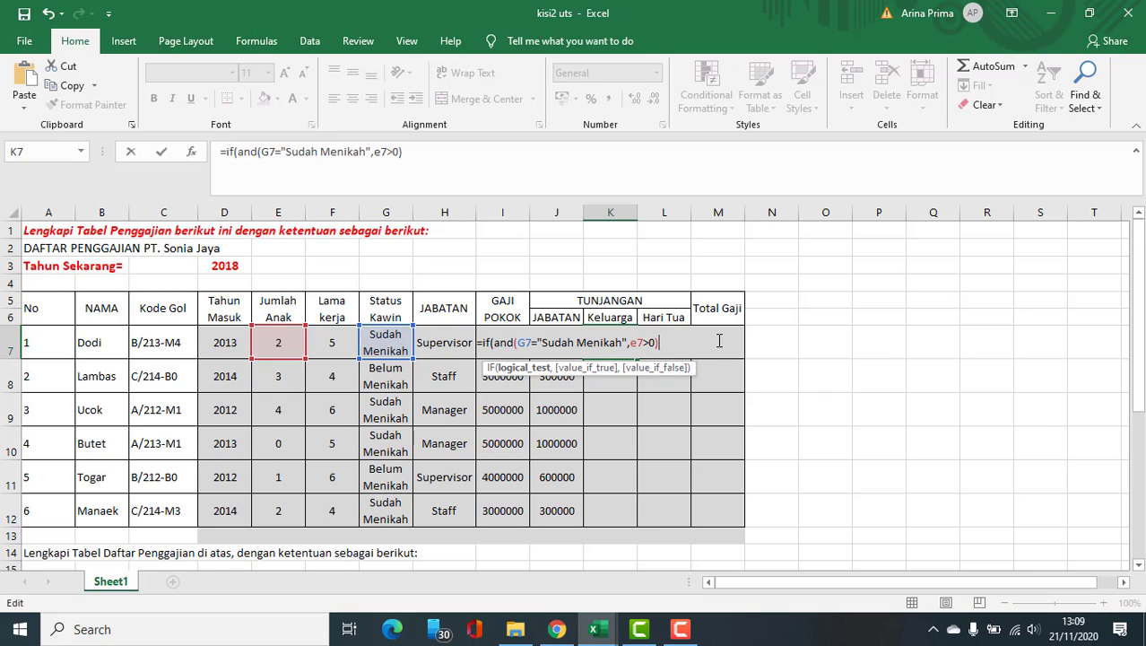
text(,)
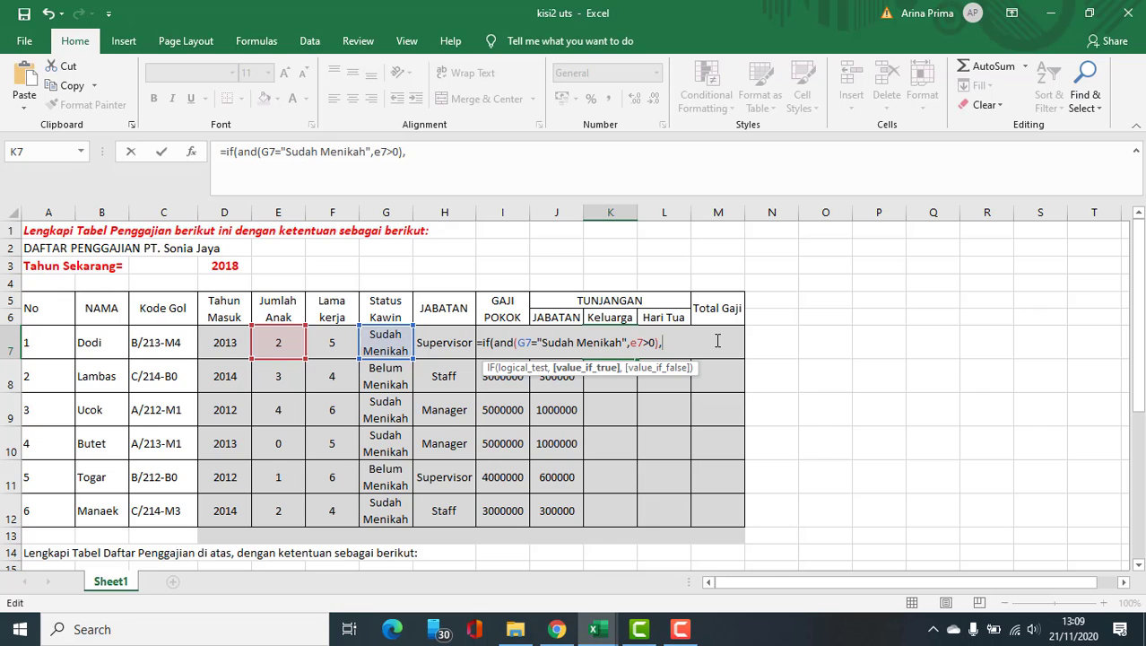
scroll(718, 341, down, 3)
scroll(121, 518, down, 1)
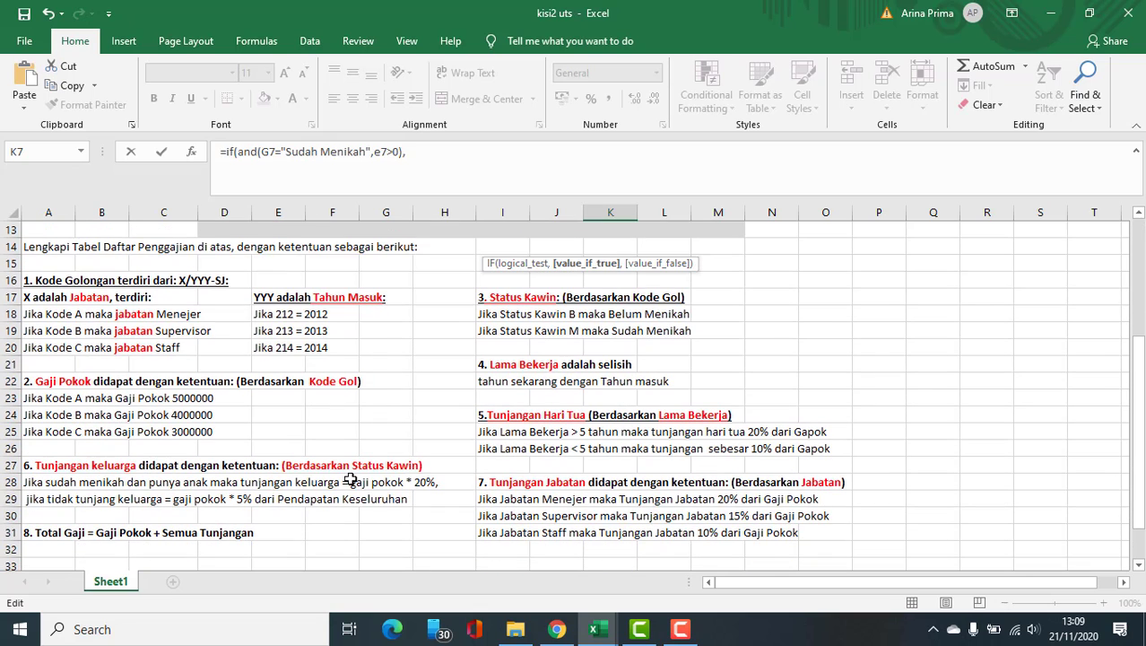
scroll(520, 435, up, 3)
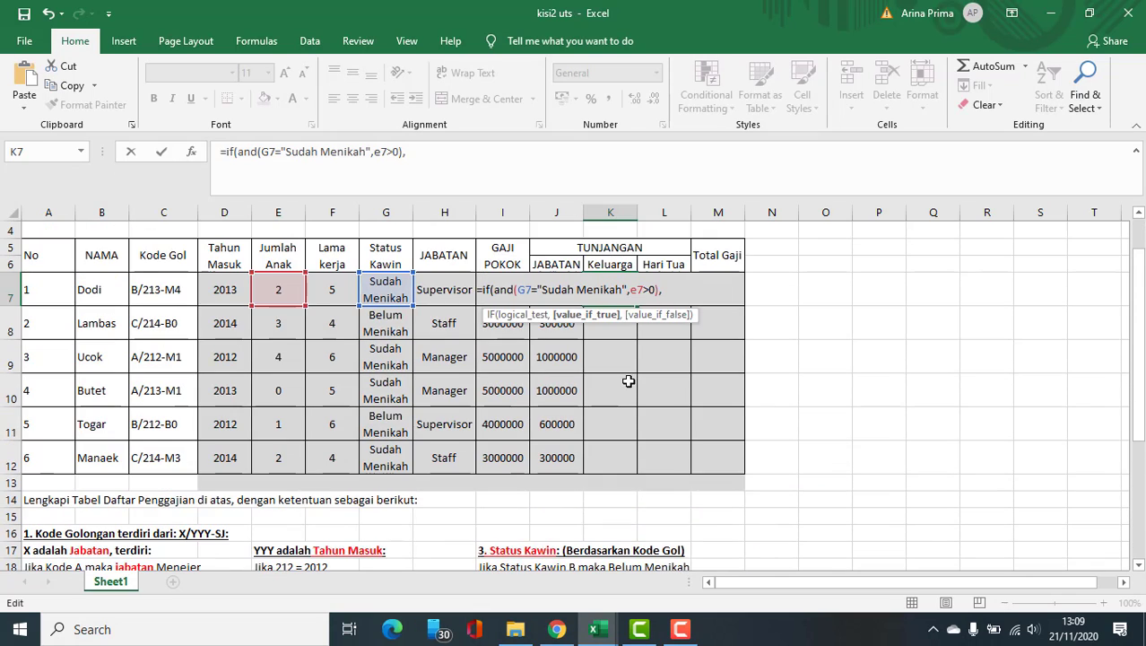
text(20)
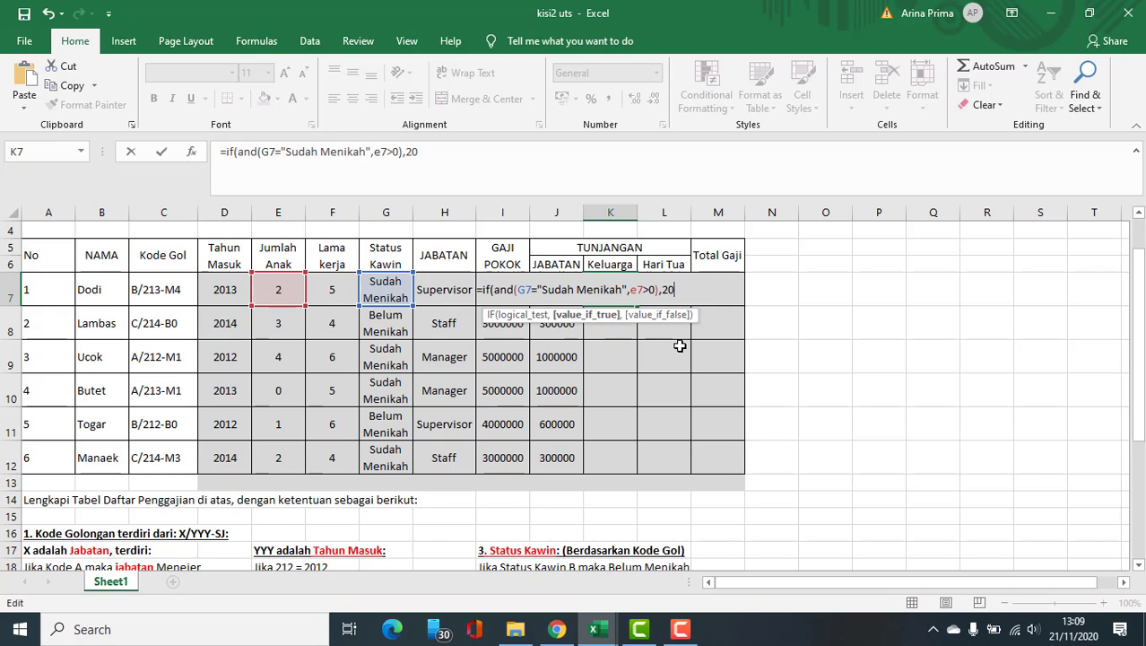
text(%*i)
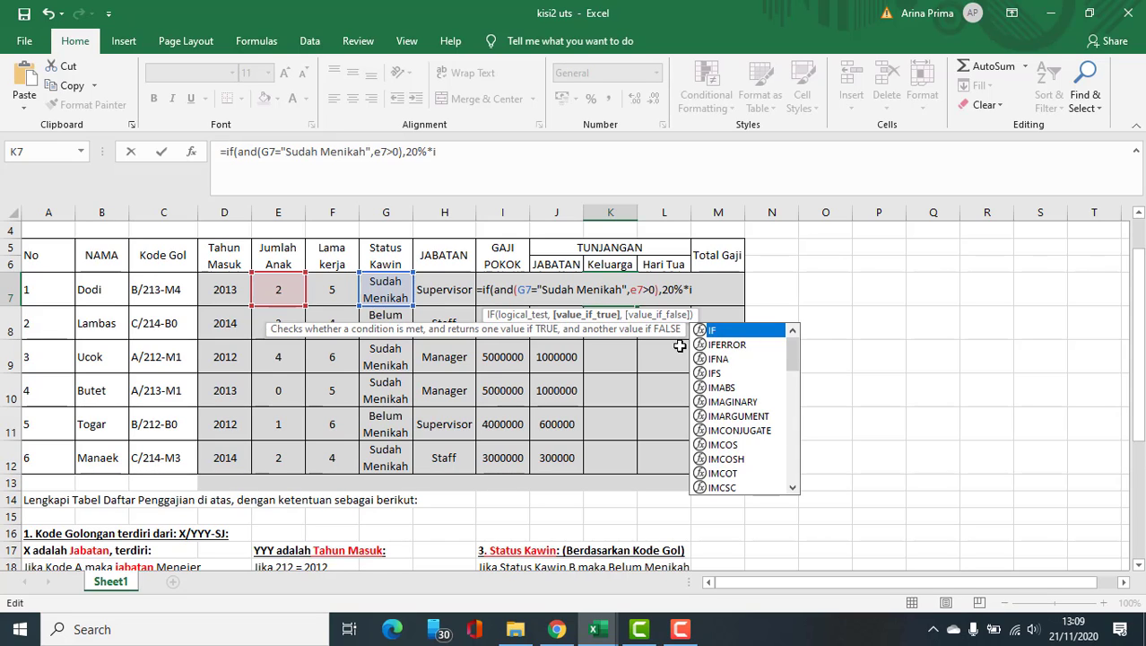
text(7)
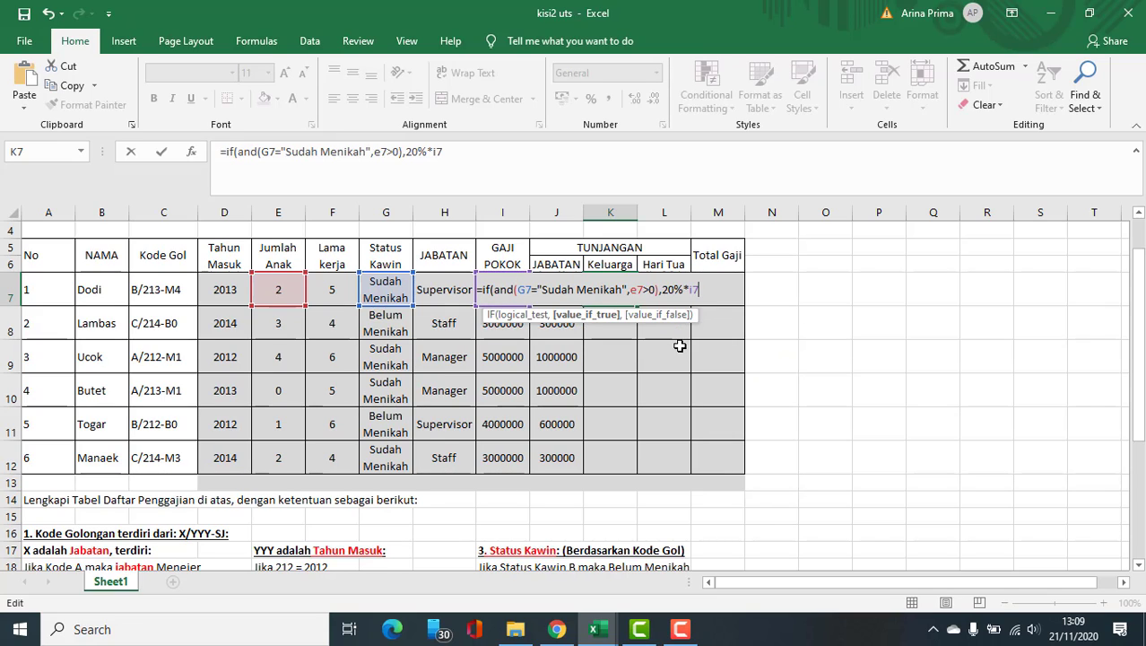
text(,)
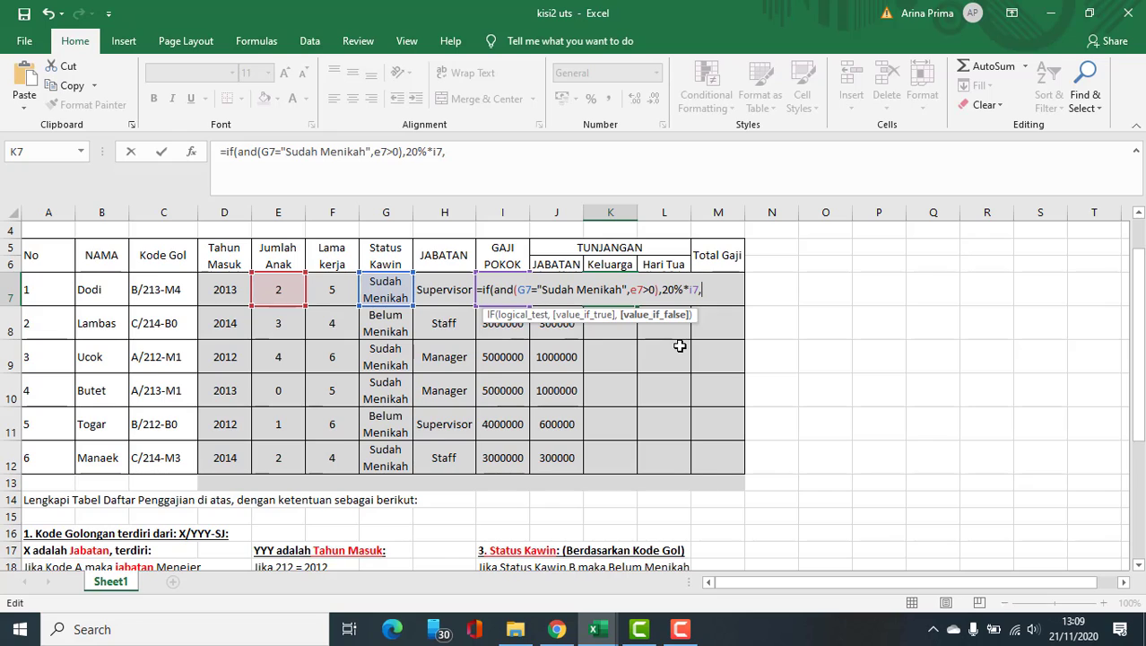
text(if()
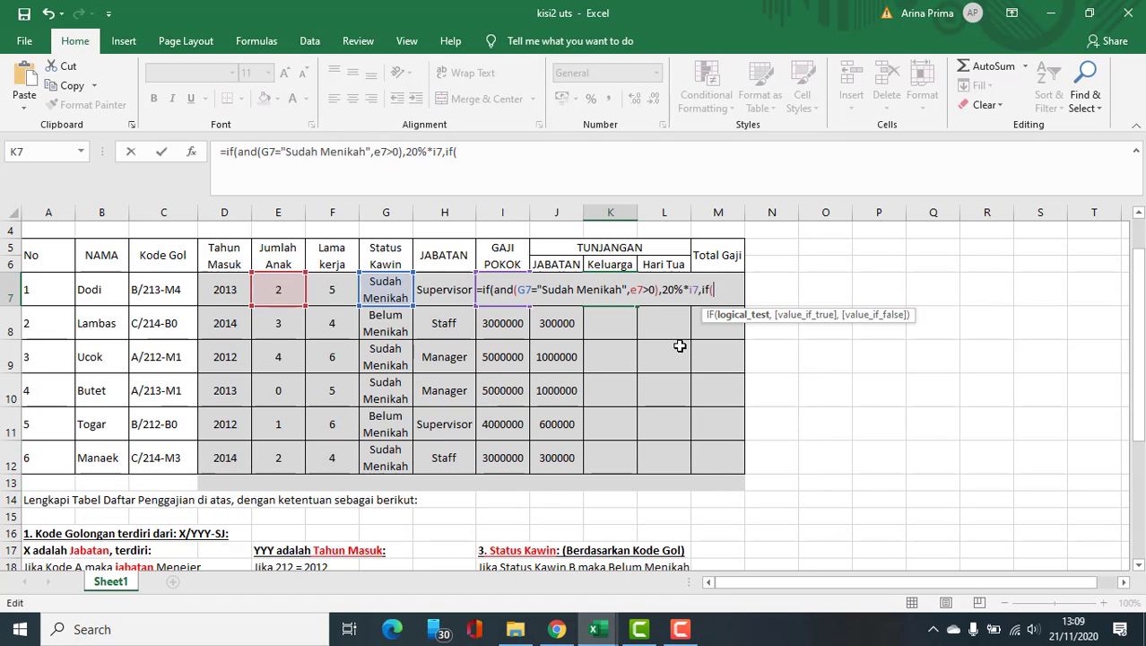
text(and)
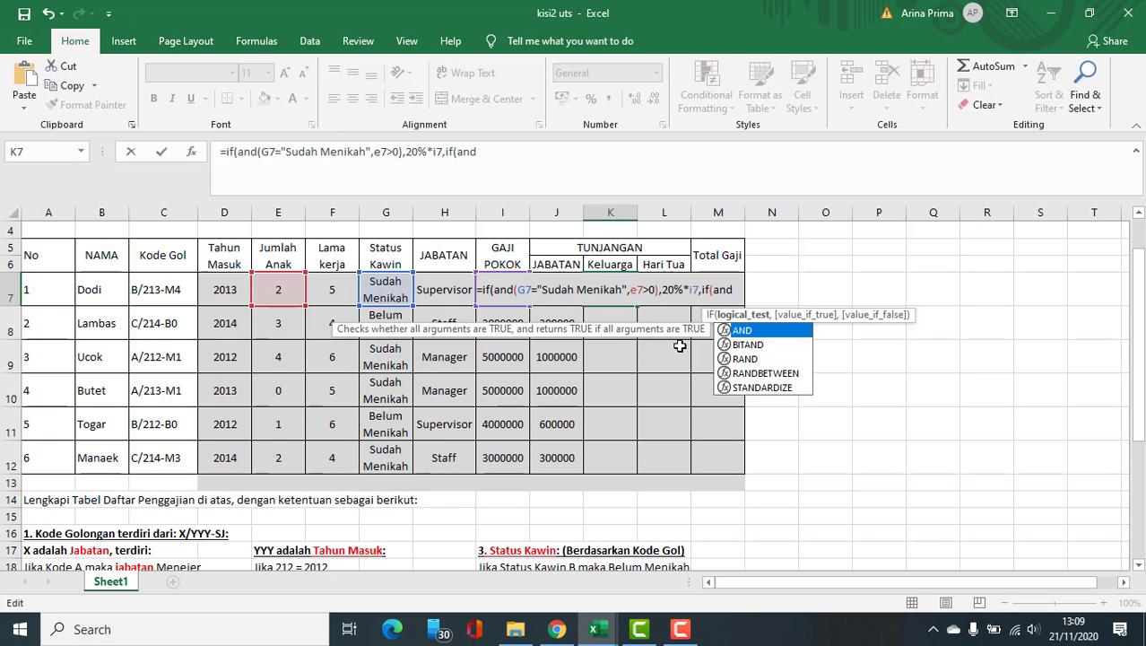
text((g7=)
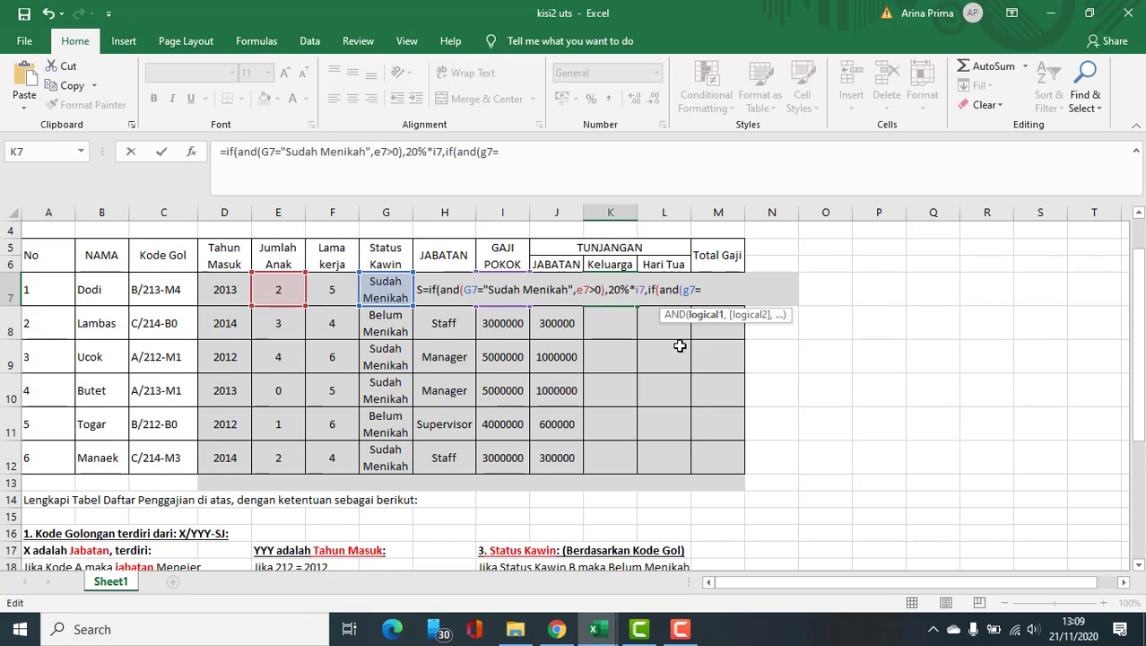
key(BackSpace)
key(BackSpace)
key(BackSpace)
key(BackSpace)
key(BackSpace)
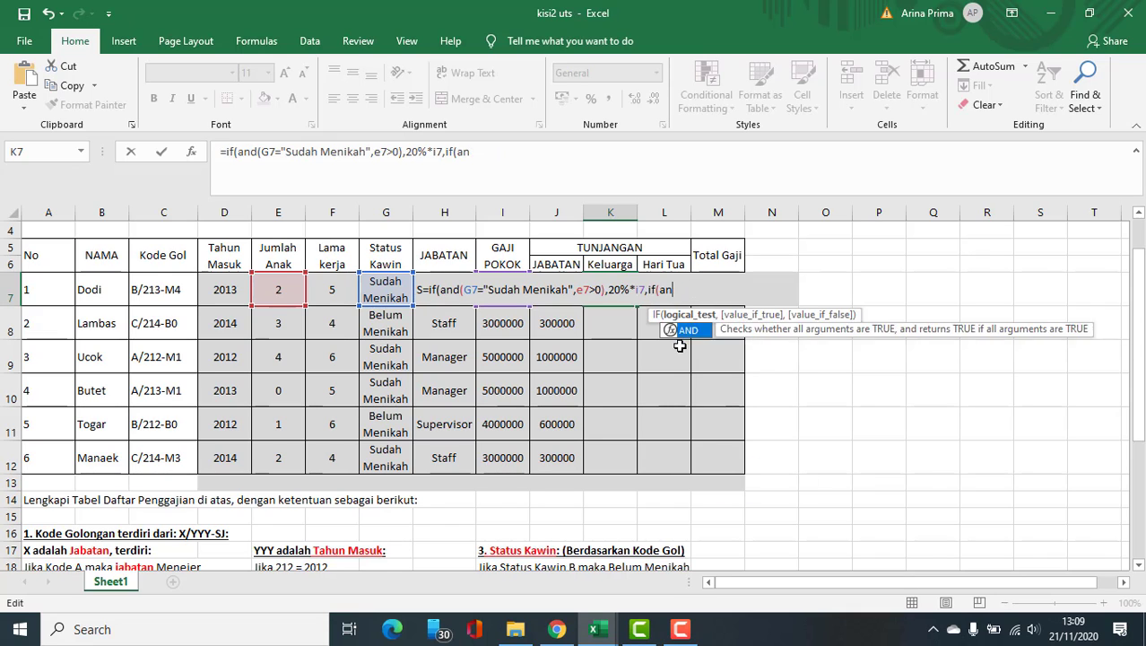
key(BackSpace)
key(BackSpace)
key(BackSpace)
key(BackSpace)
key(BackSpace)
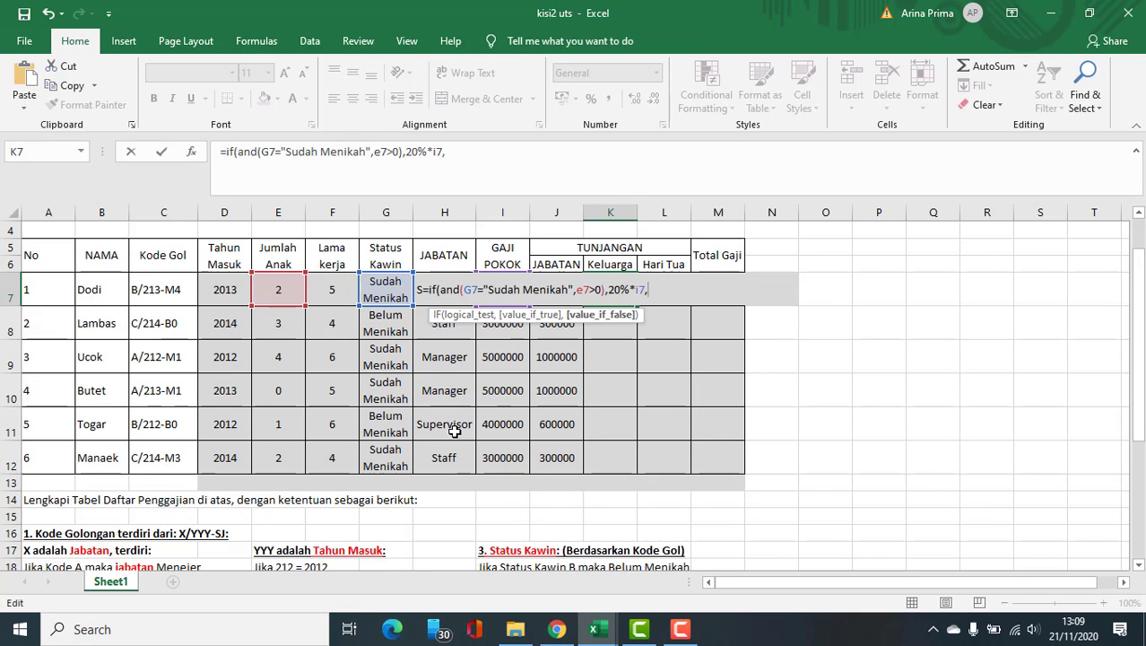
Complete the K7 formula with 5%*I7 as the value-if-false and a closing parenthesis, and enter it.
scroll(455, 431, down, 3)
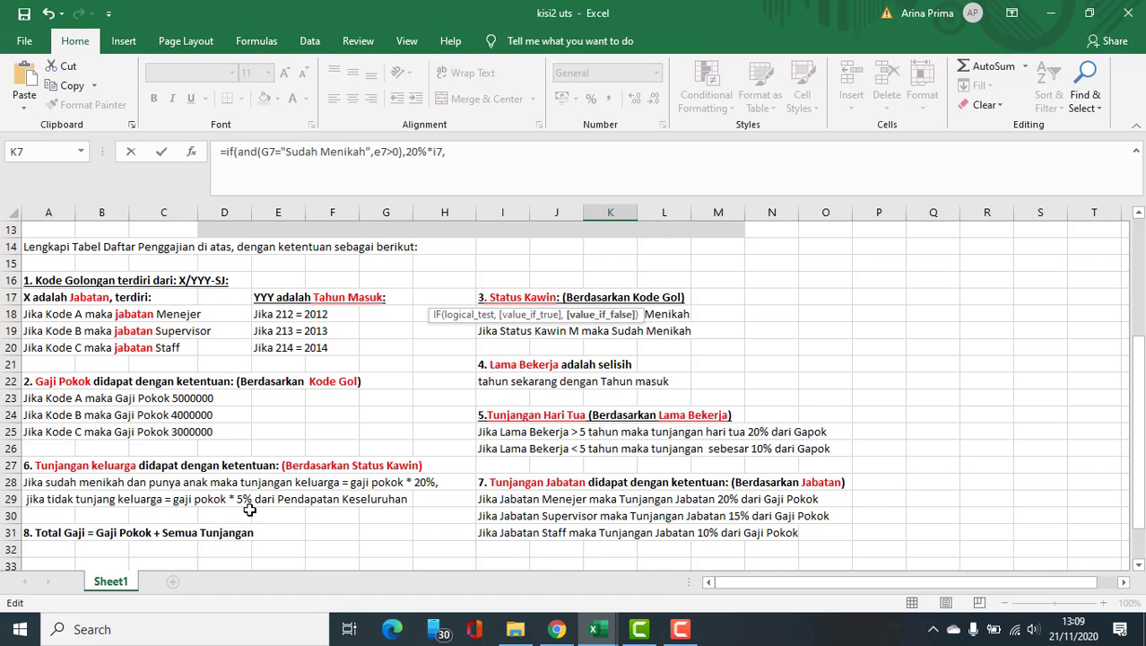
scroll(348, 498, up, 5)
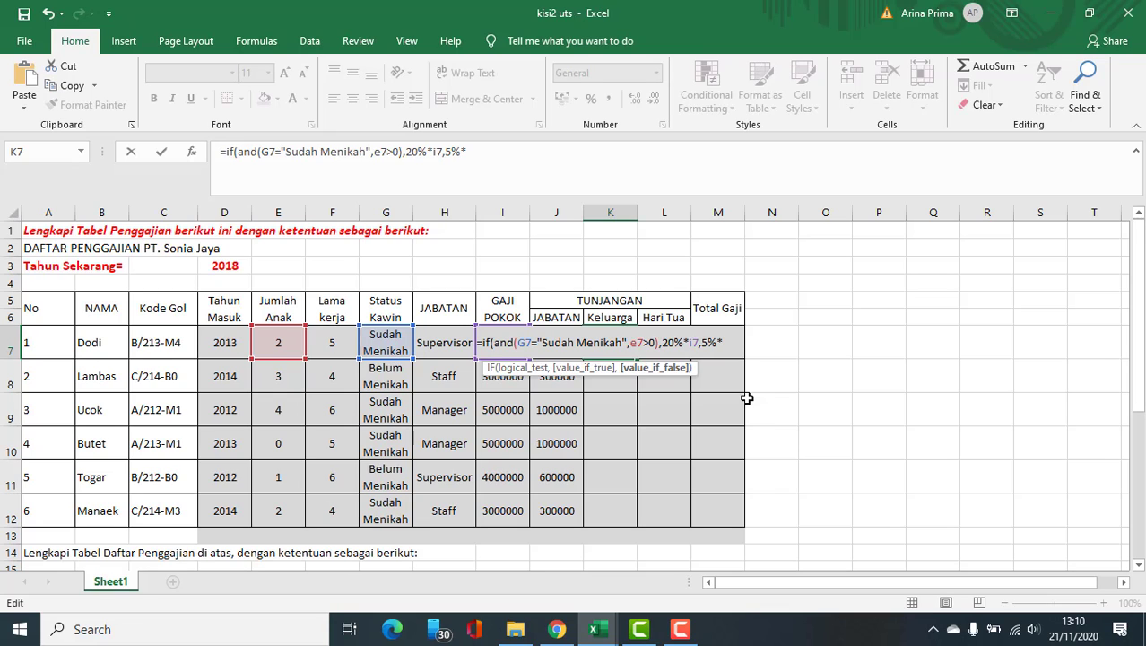
text(i7))
key(Return)
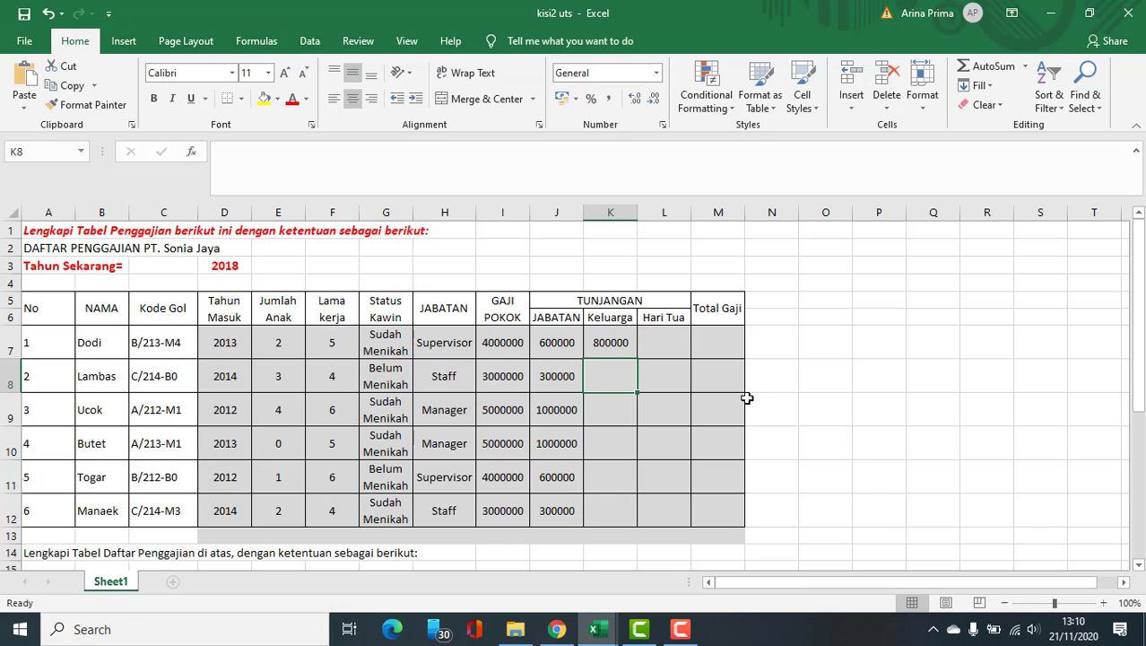
Examine the parts of the K7 formula: the AND with its two conditions, the value-if-true and the value-if-false.
click(613, 341)
double_click(634, 341)
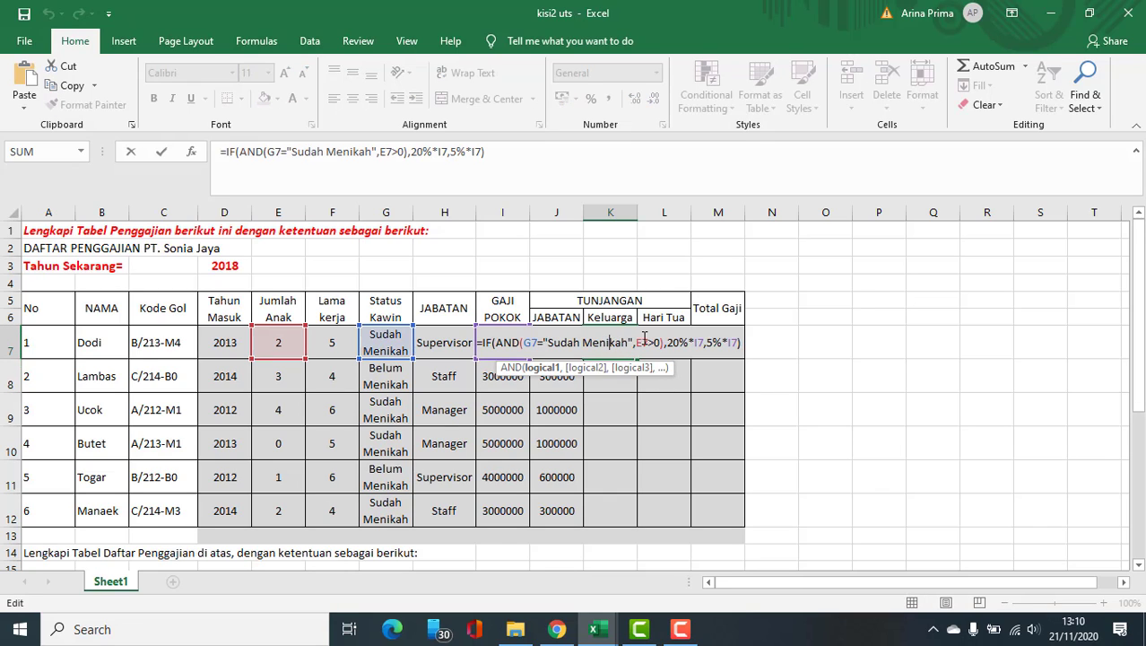
click(668, 342)
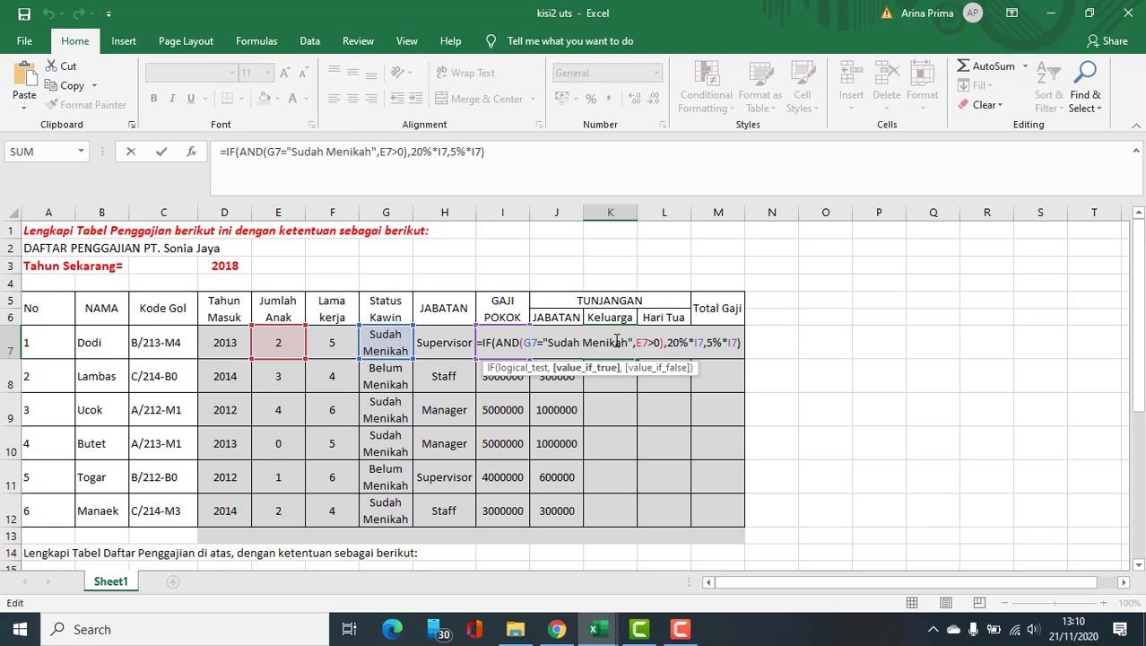
click(525, 342)
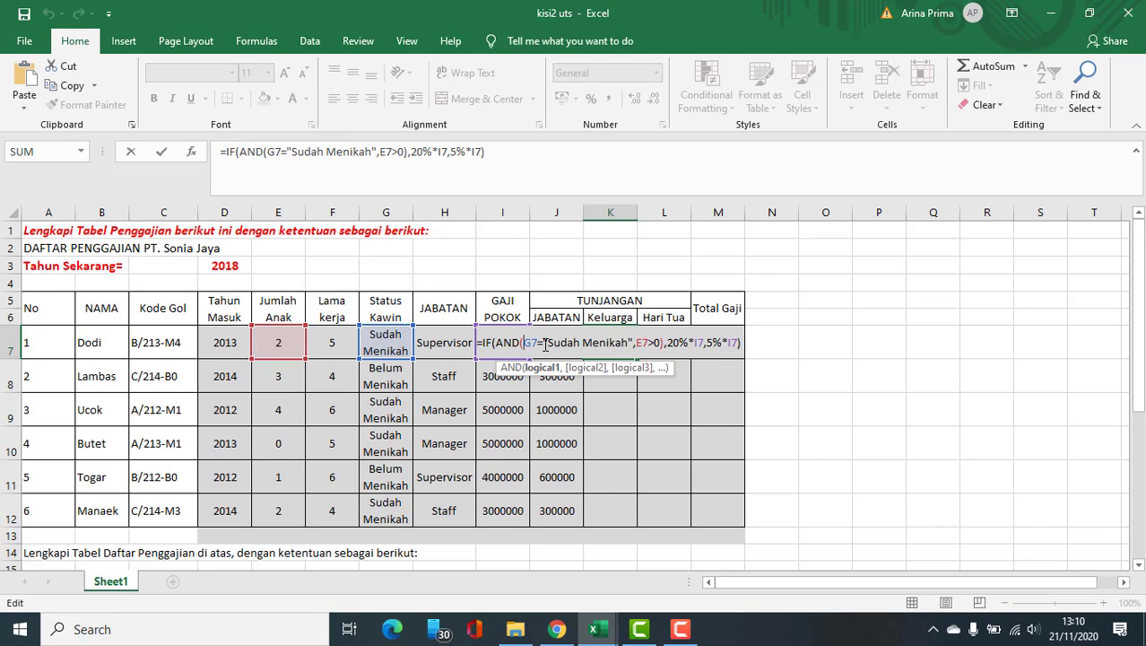
drag(495, 344, 517, 344)
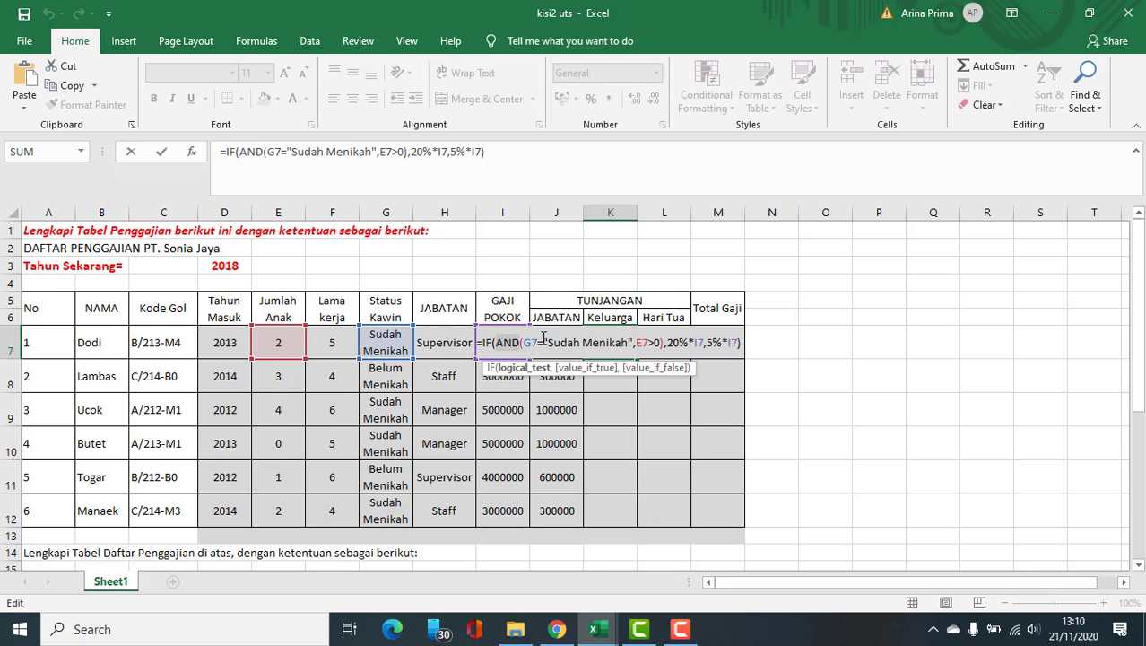
drag(497, 340, 667, 337)
click(522, 342)
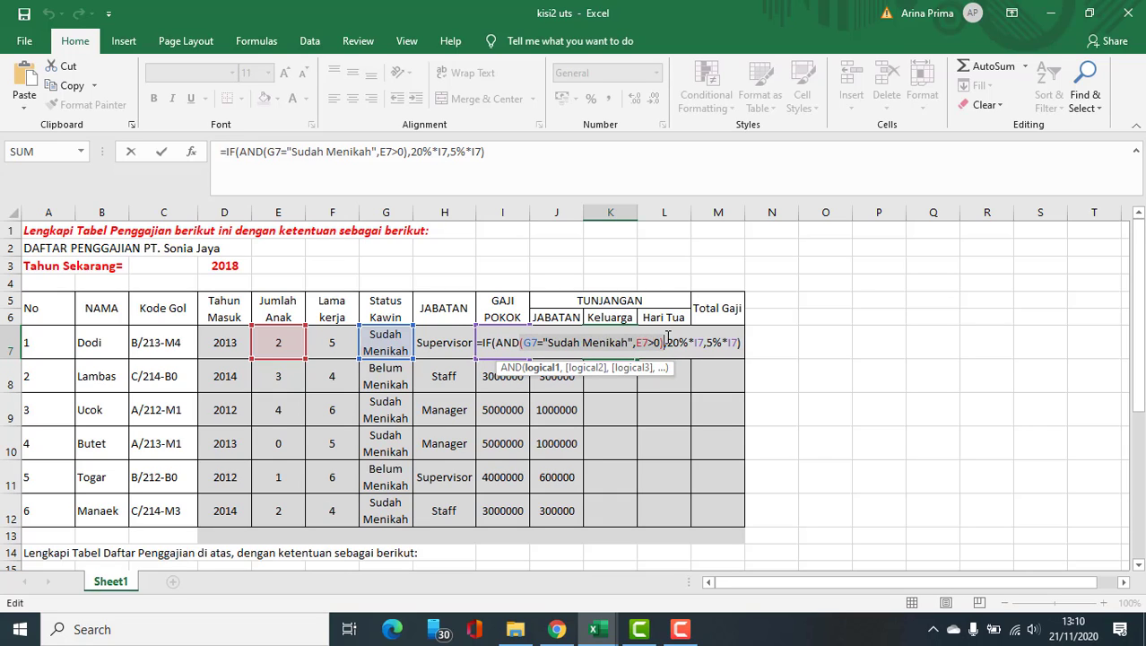
drag(526, 345, 643, 342)
click(634, 341)
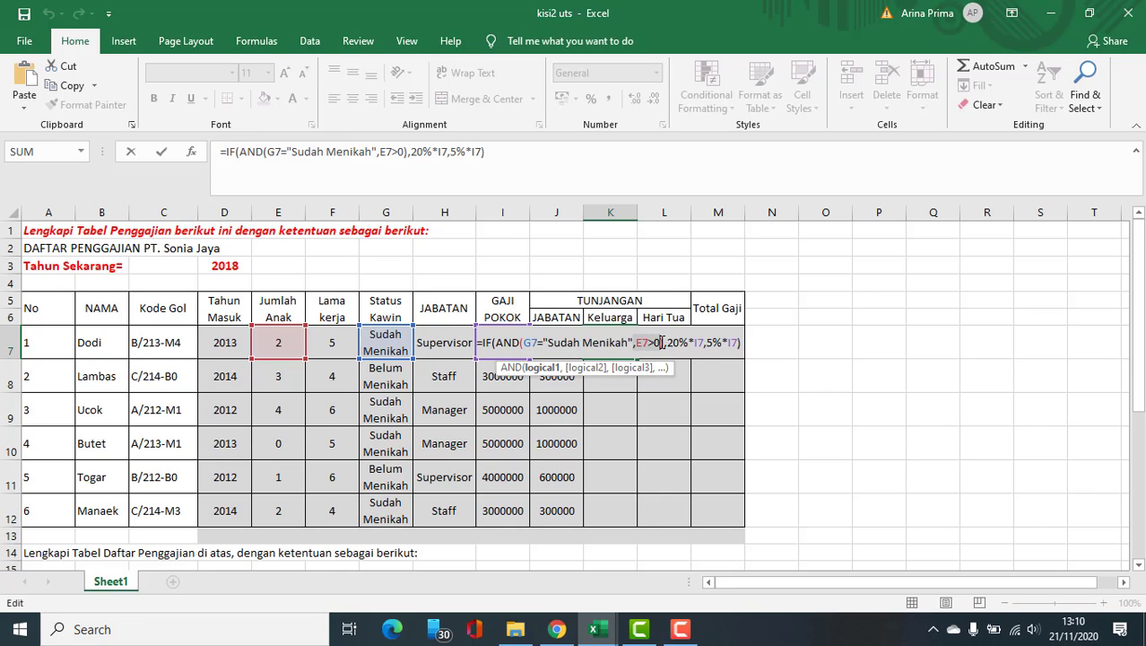
click(661, 341)
drag(664, 341, 504, 341)
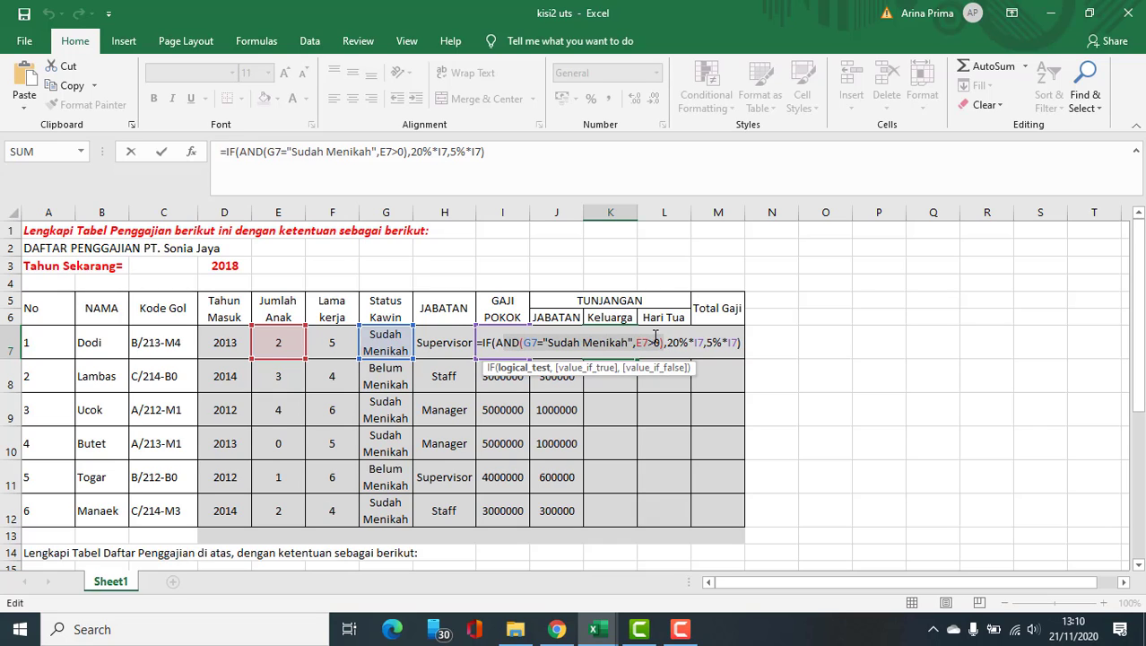
drag(661, 342, 704, 350)
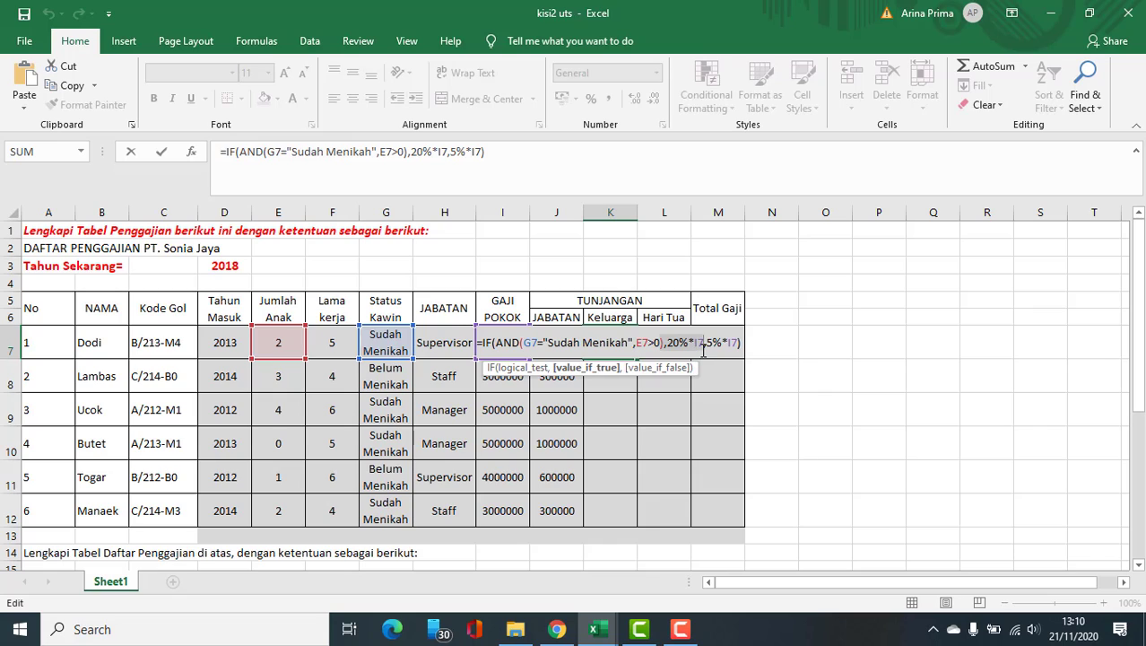
click(706, 347)
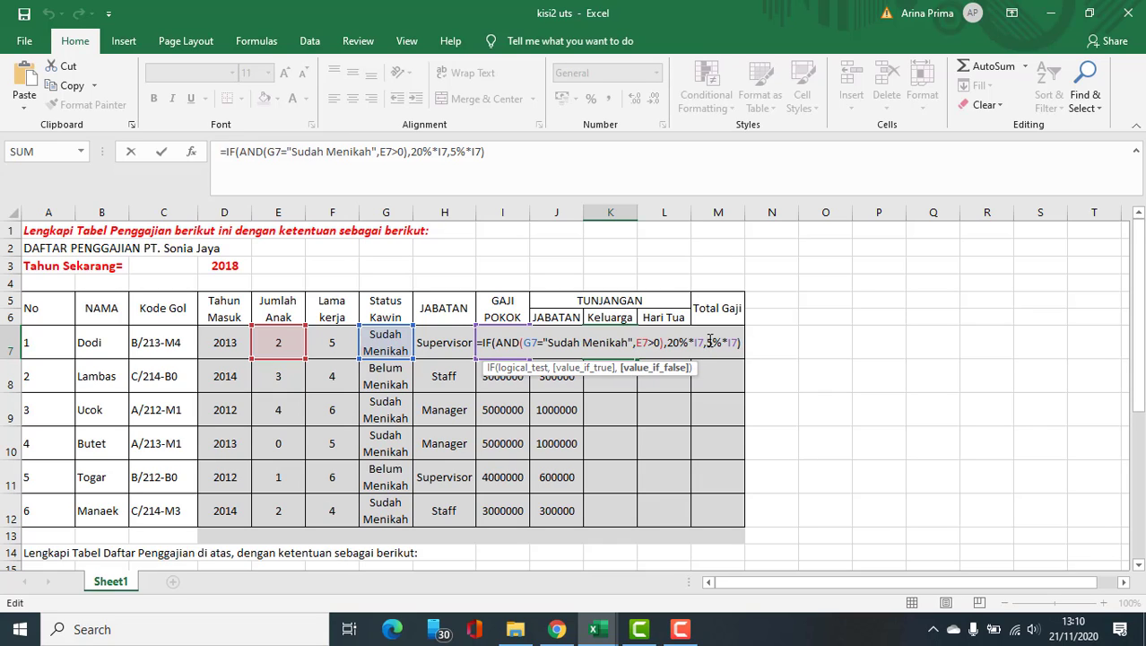
drag(688, 340, 722, 342)
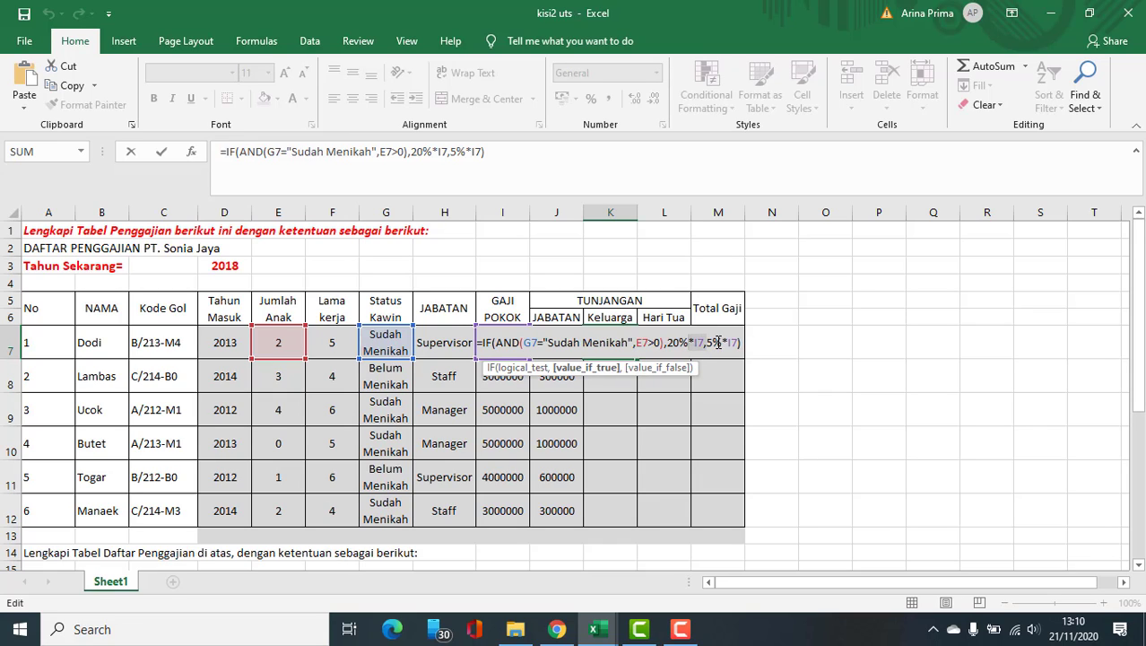
click(722, 346)
key(Return)
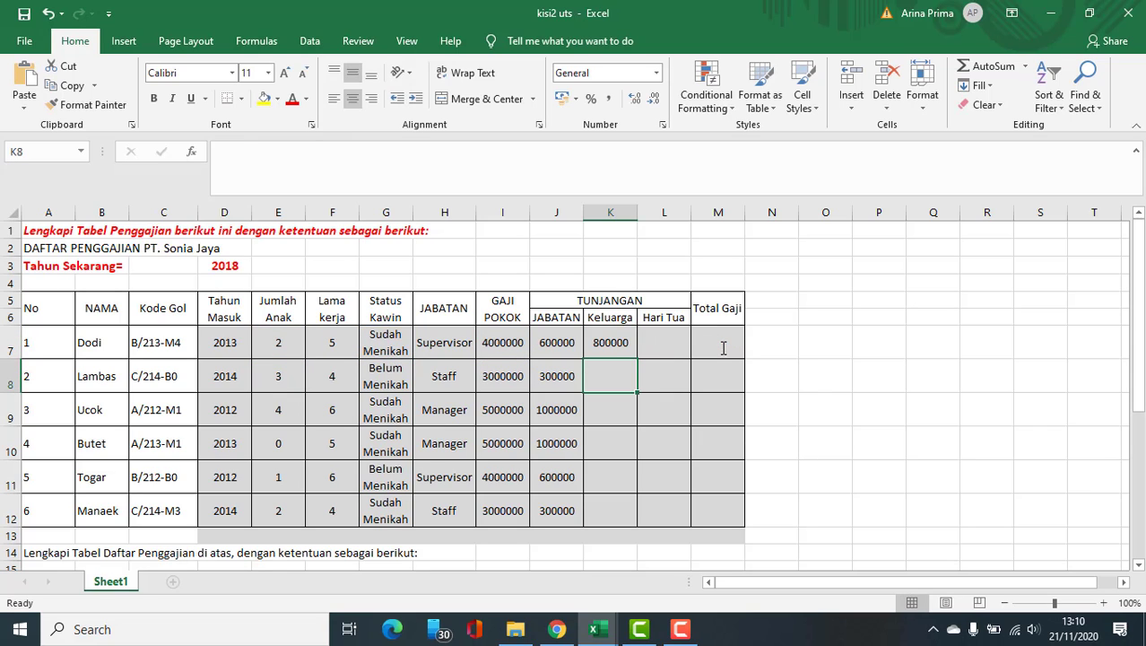
Fill the Tunjangan Keluarga formula from K7 down through K12.
click(618, 345)
drag(637, 359, 638, 527)
Following rule 5, start the Hari Tua formula in L7 with an IF testing F7>5, ending with a comma.
click(660, 337)
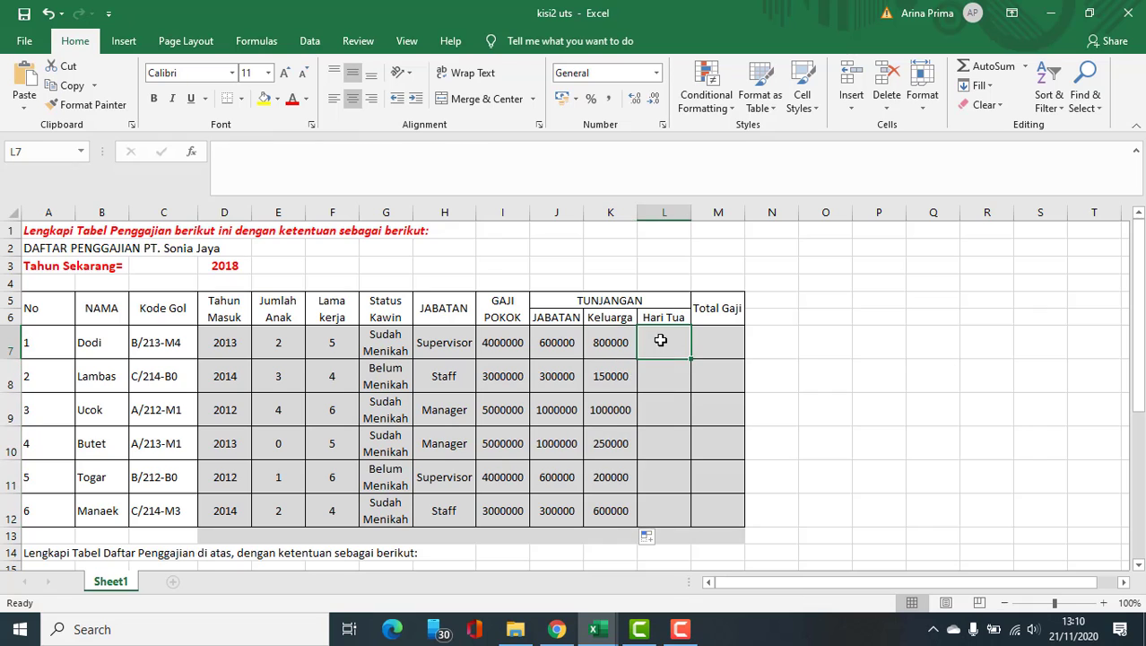
scroll(455, 360, down, 5)
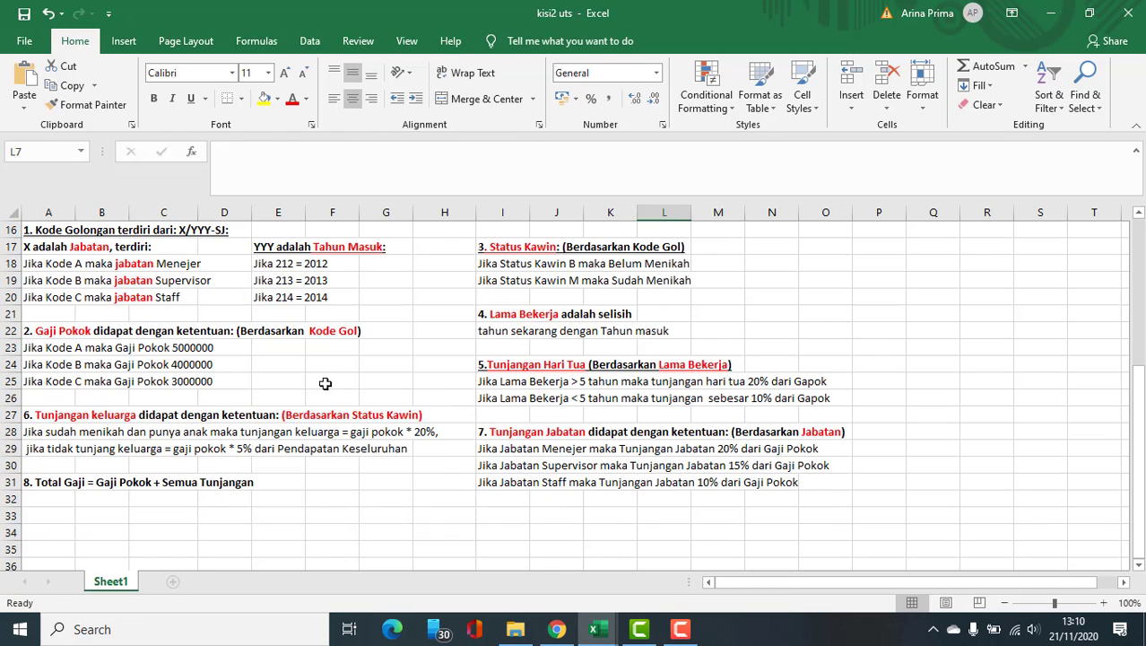
click(599, 377)
drag(491, 368, 814, 395)
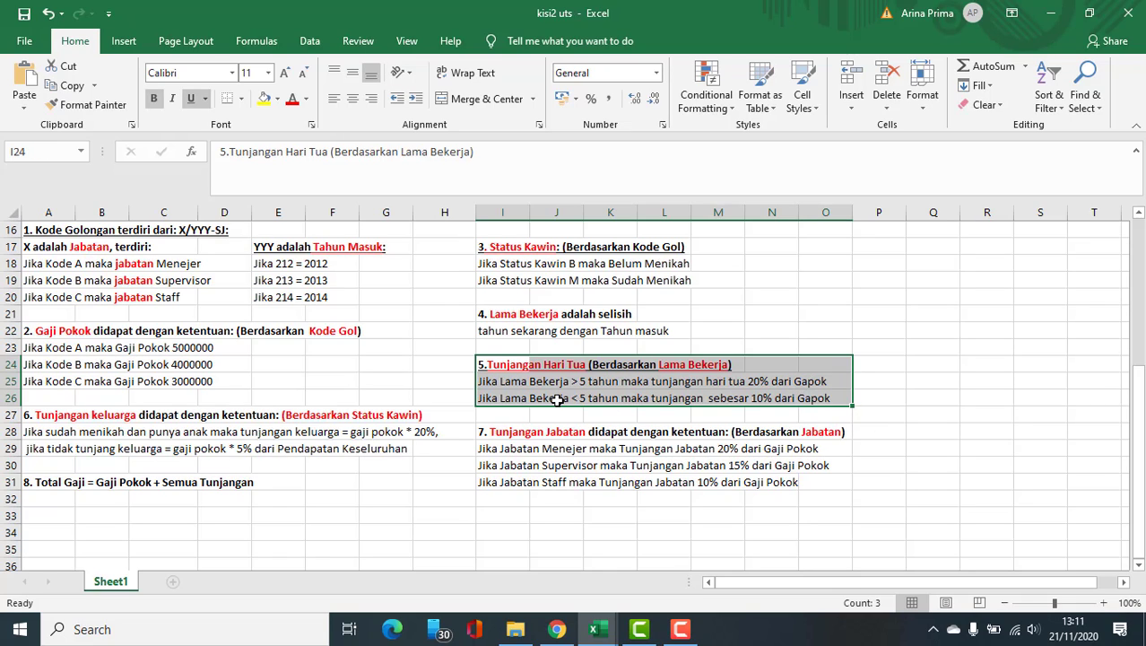
scroll(548, 398, up, 4)
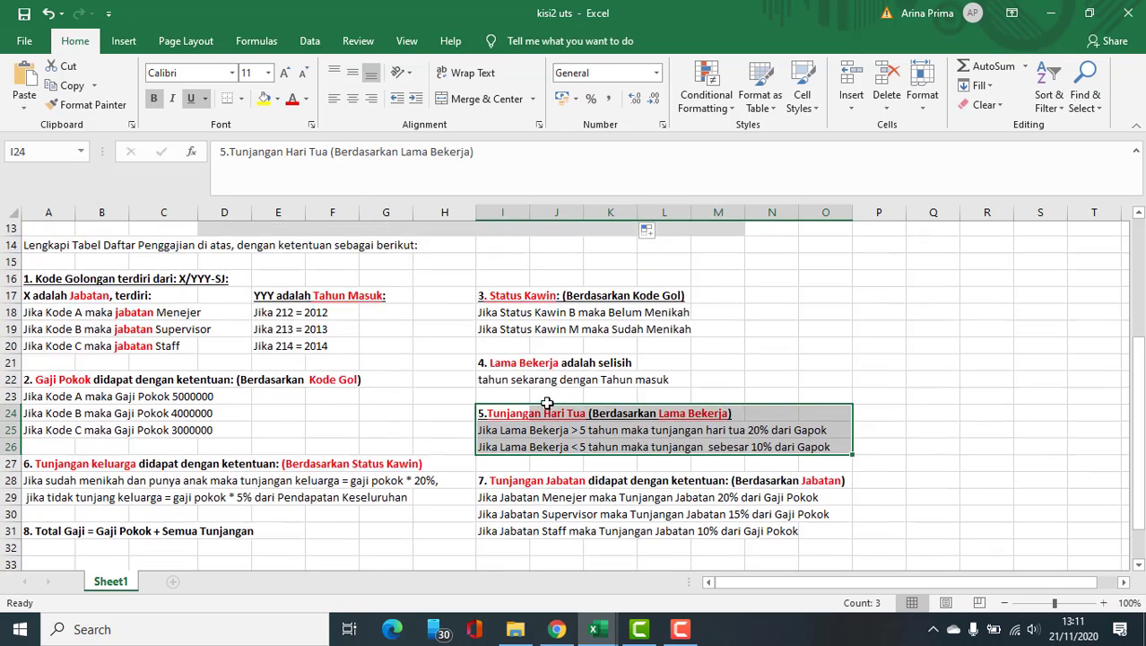
click(348, 292)
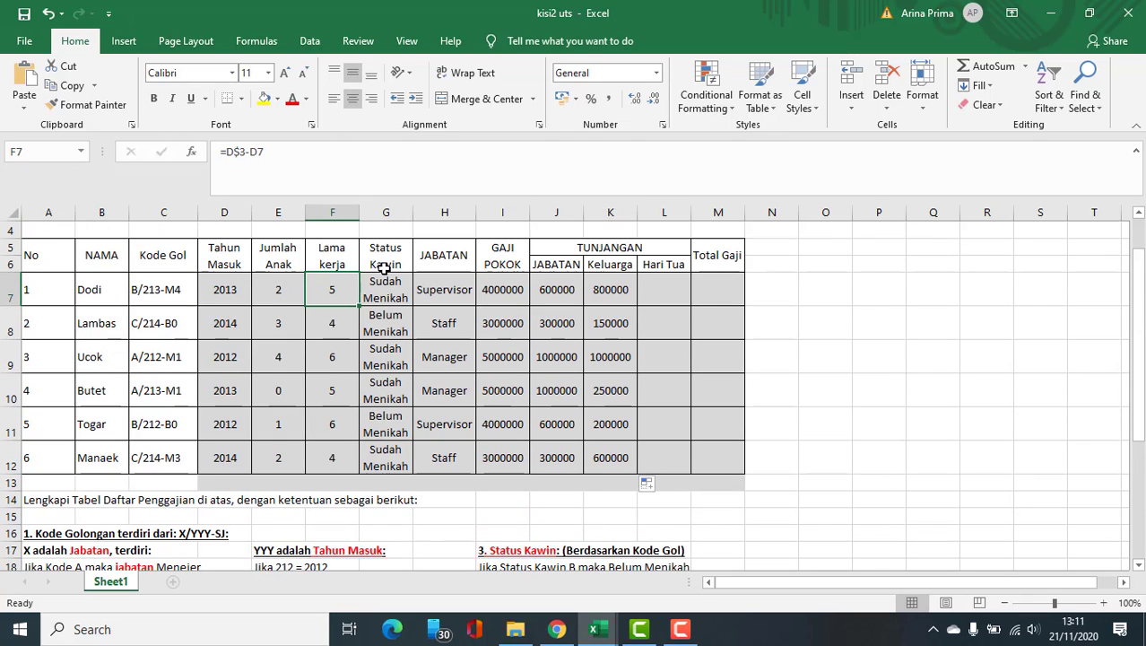
click(679, 300)
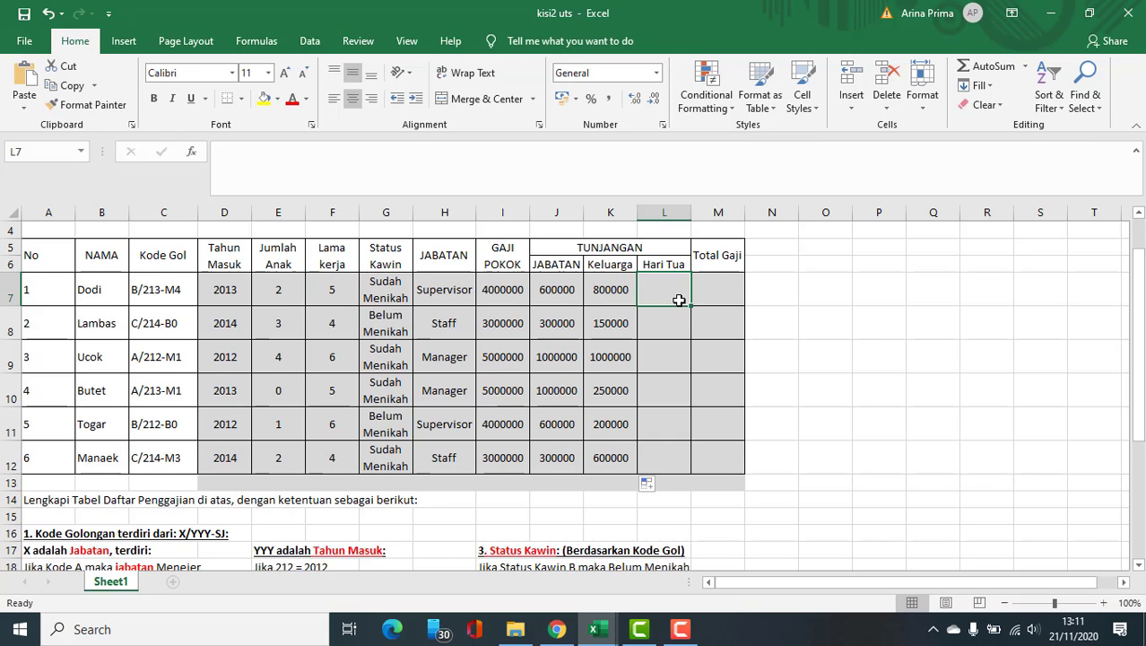
text(=)
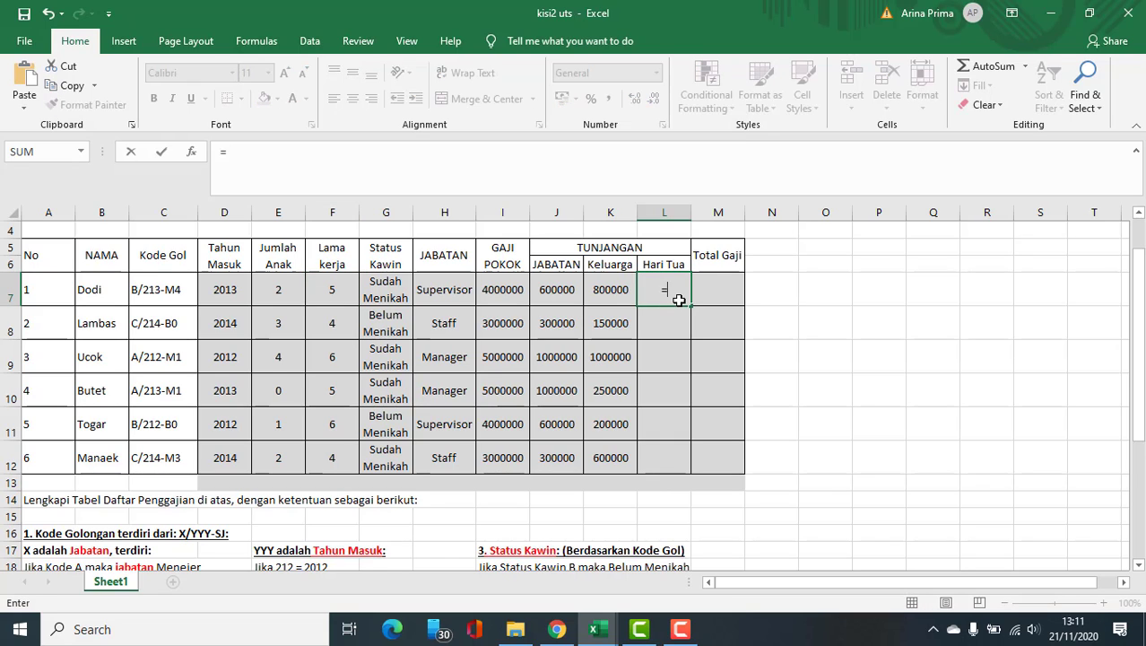
text(if()
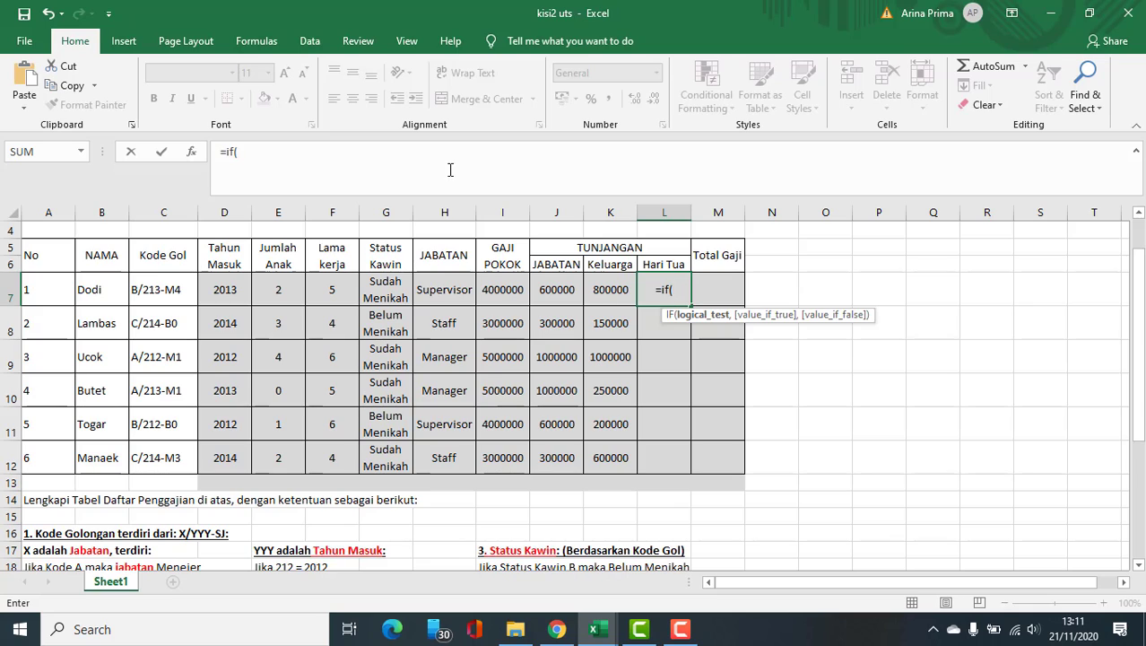
click(328, 287)
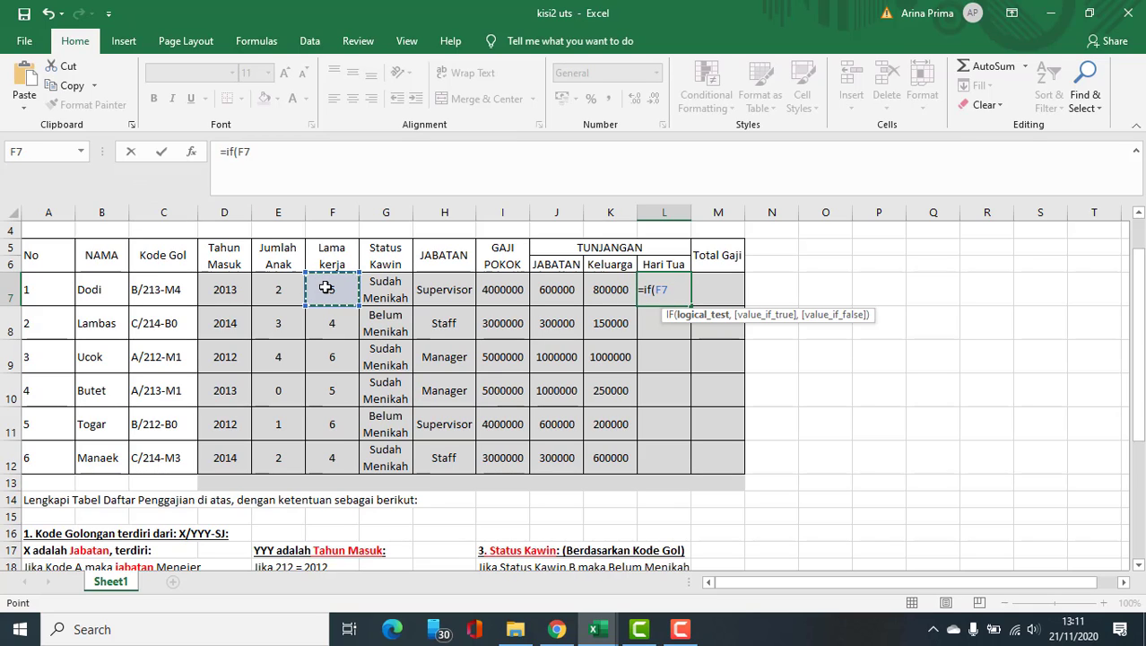
text(>5)
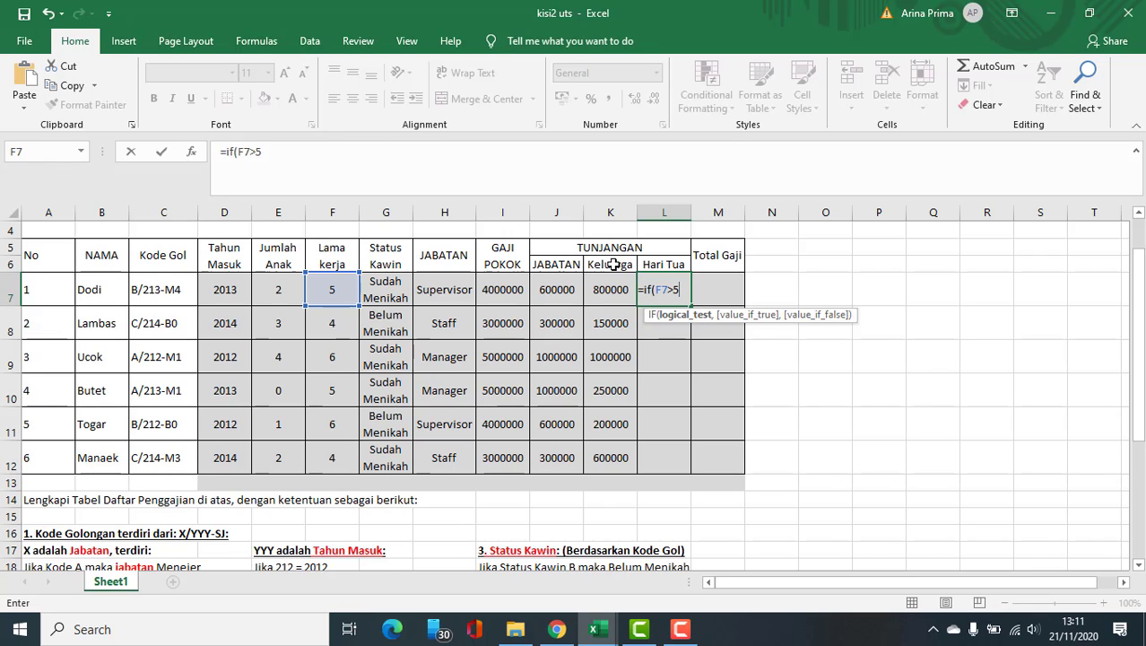
text(,)
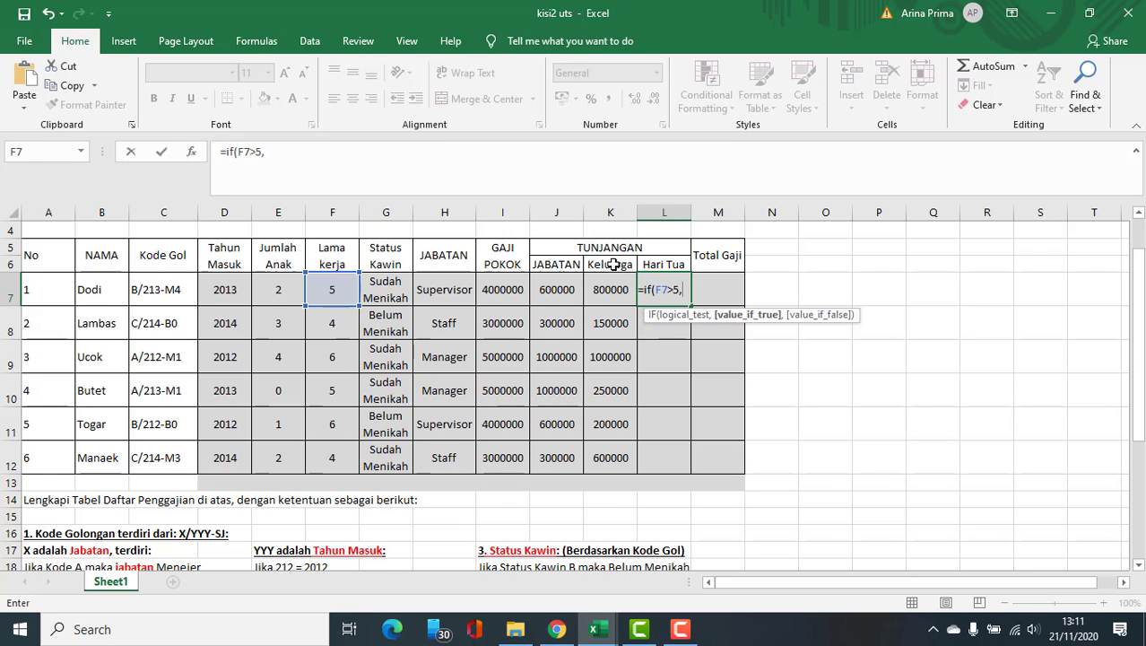
Give the IF in L7 the value-if-true 20%*I7 according to rule 5, ending with a comma.
scroll(503, 424, down, 4)
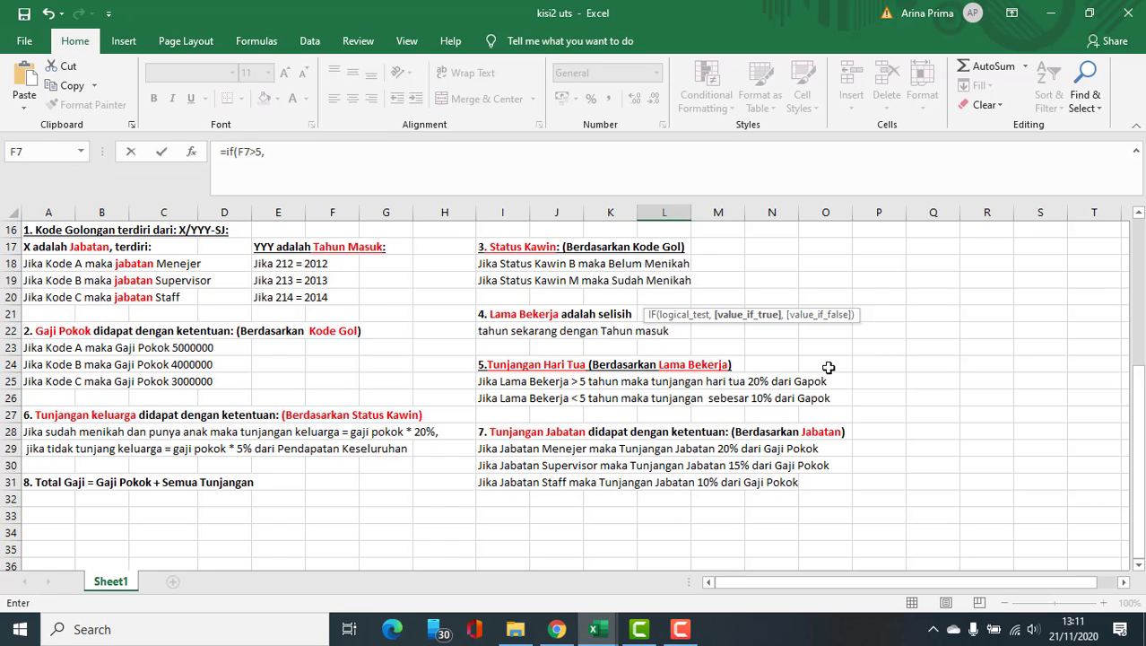
scroll(834, 368, up, 5)
text(20%*)
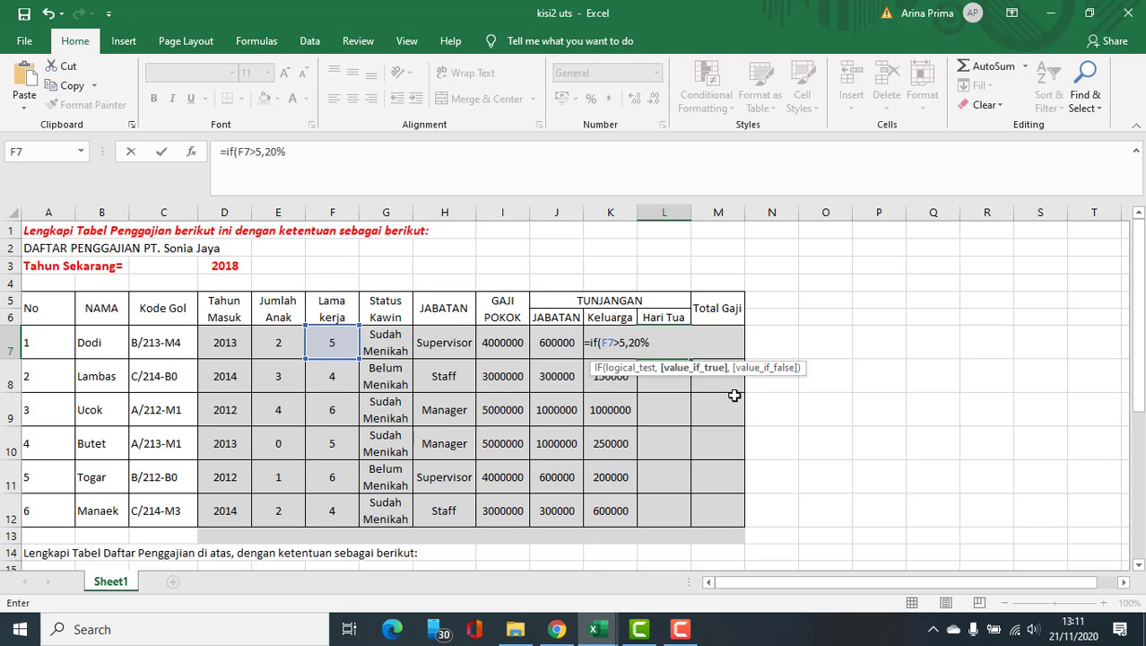
click(516, 344)
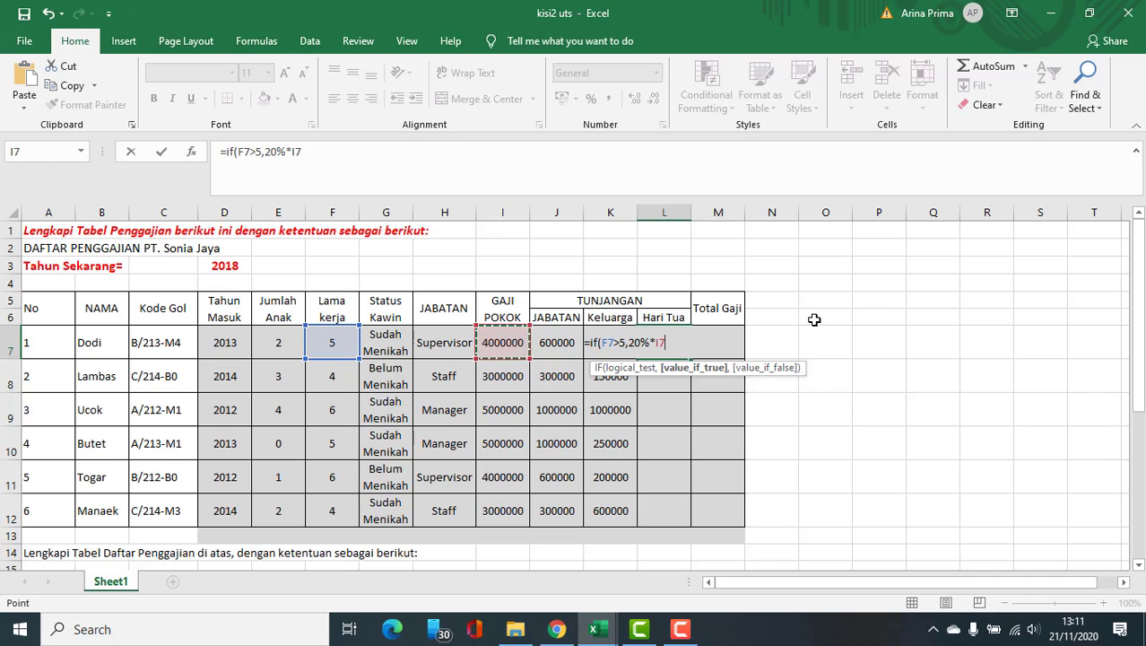
text(,)
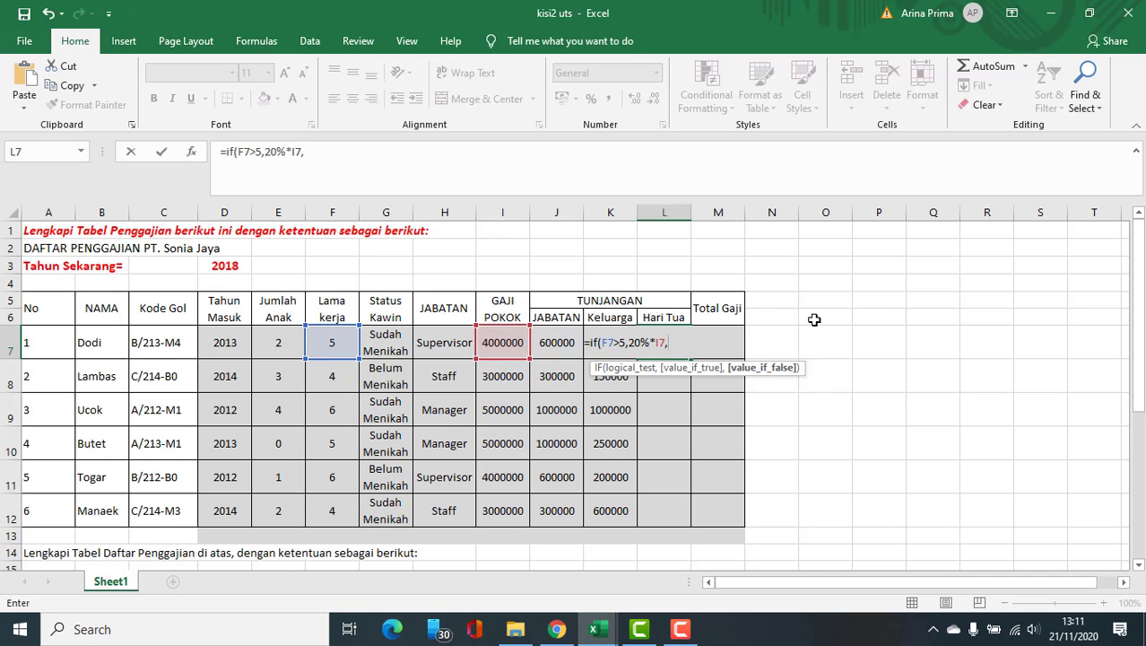
Complete the L7 formula with 10%*I7 as the value-if-false and a closing parenthesis, and fill it down through L12.
scroll(701, 350, down, 4)
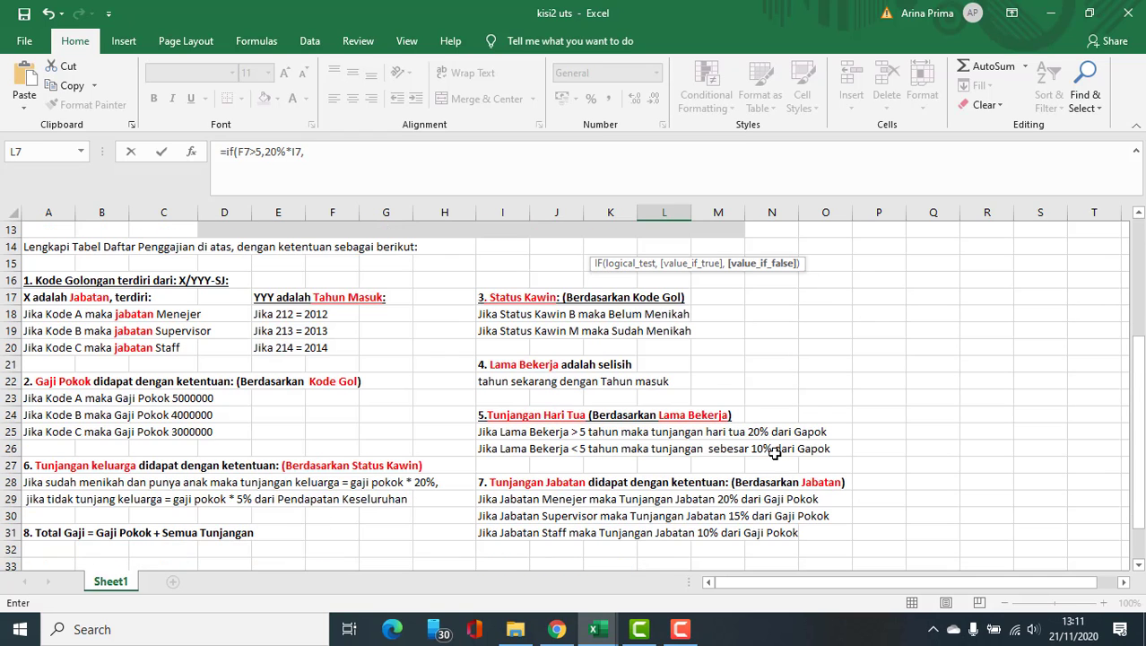
scroll(769, 448, up, 4)
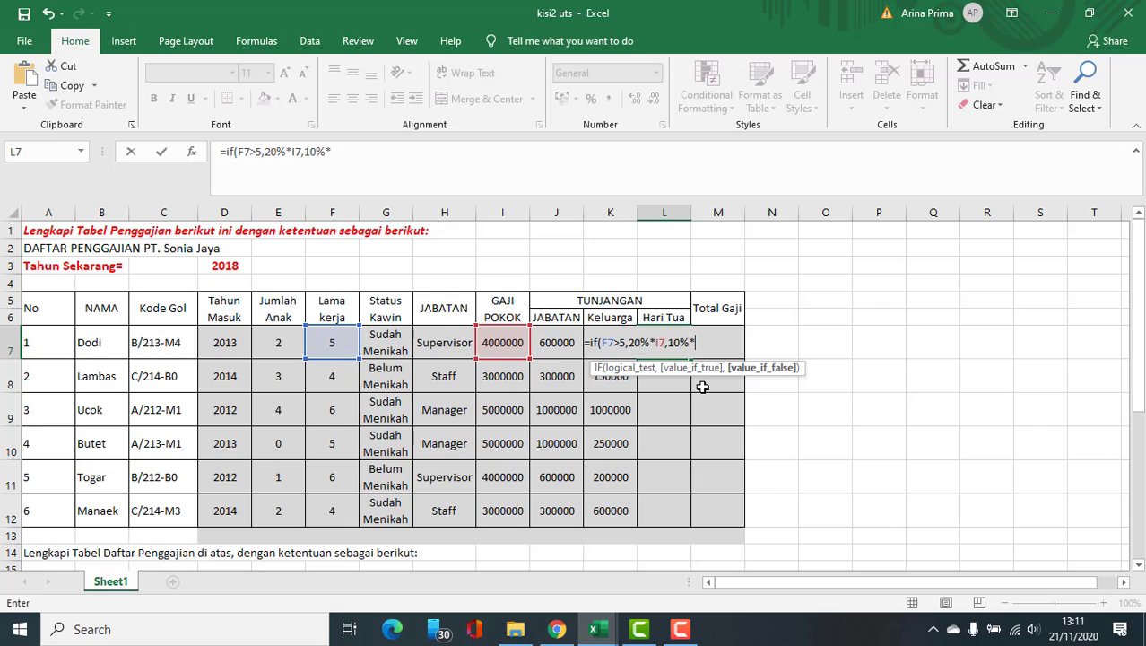
click(495, 346)
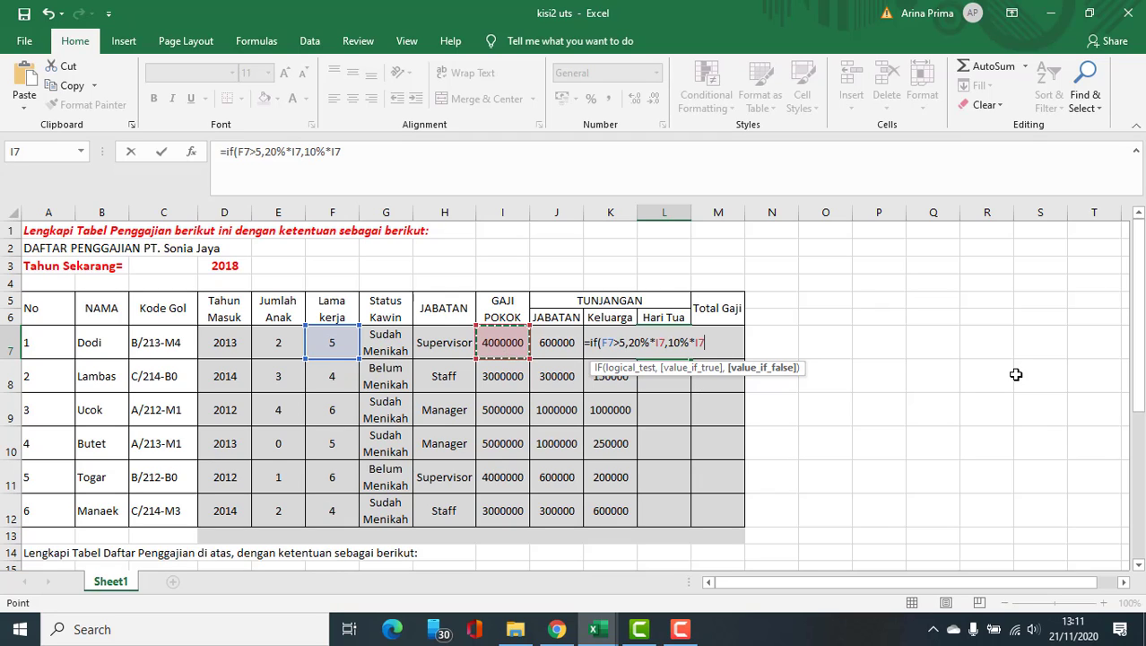
text())
key(Return)
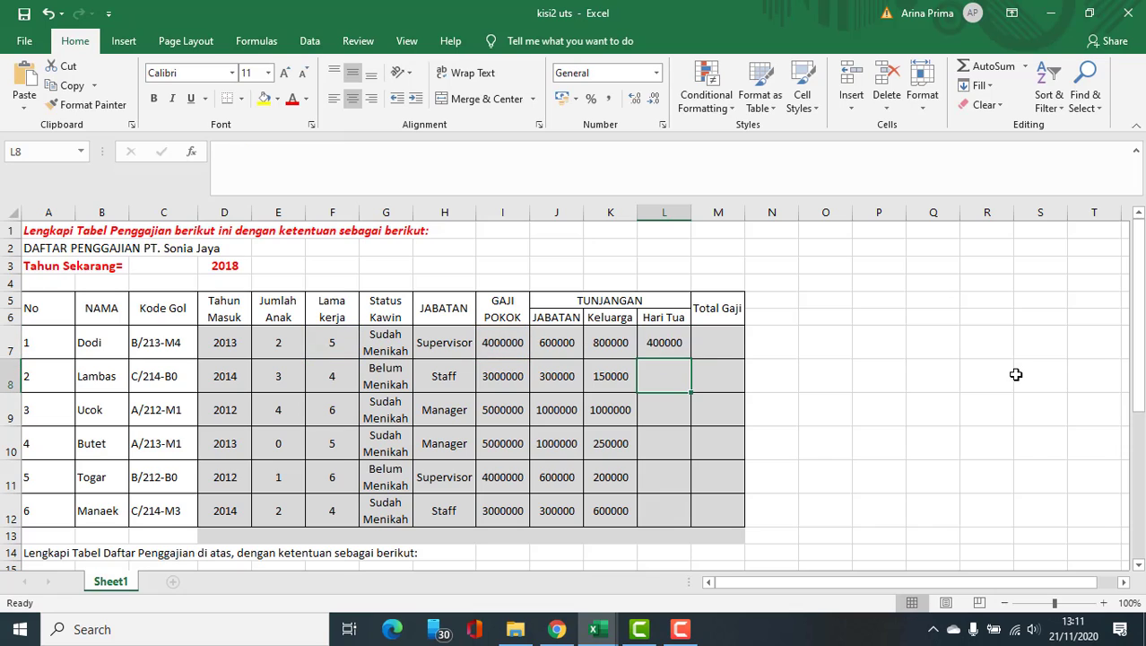
click(687, 352)
drag(692, 359, 689, 527)
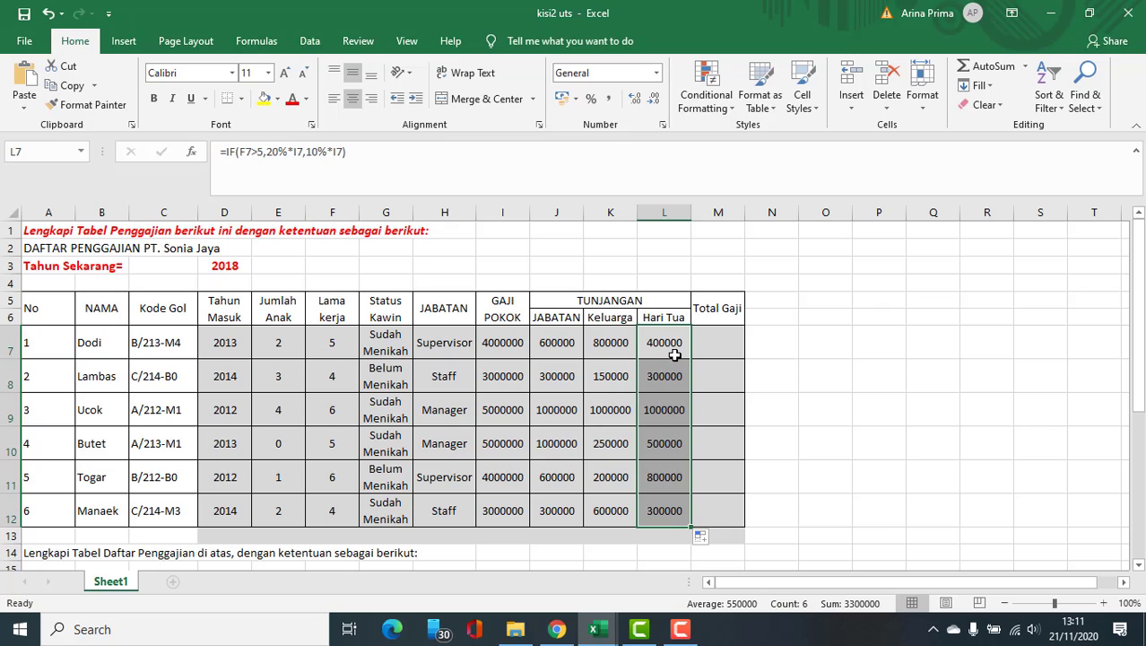
Review the Gaji Pokok and Tunjangan cells of row 7, and start a SUM function in the Total Gaji cell M7.
click(733, 332)
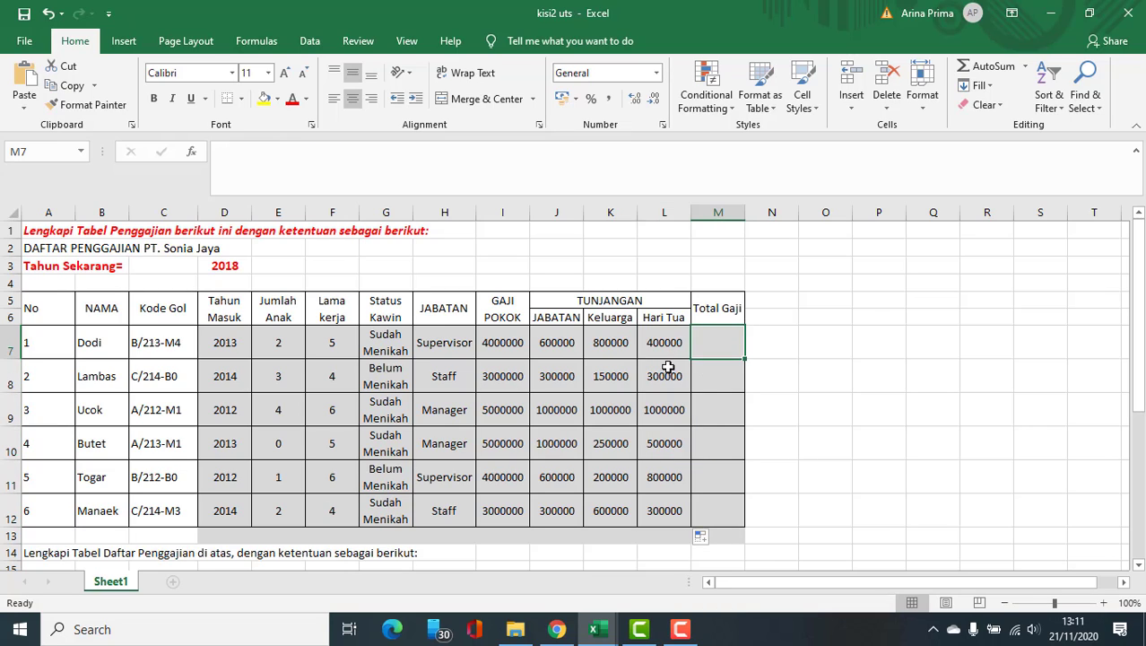
click(485, 344)
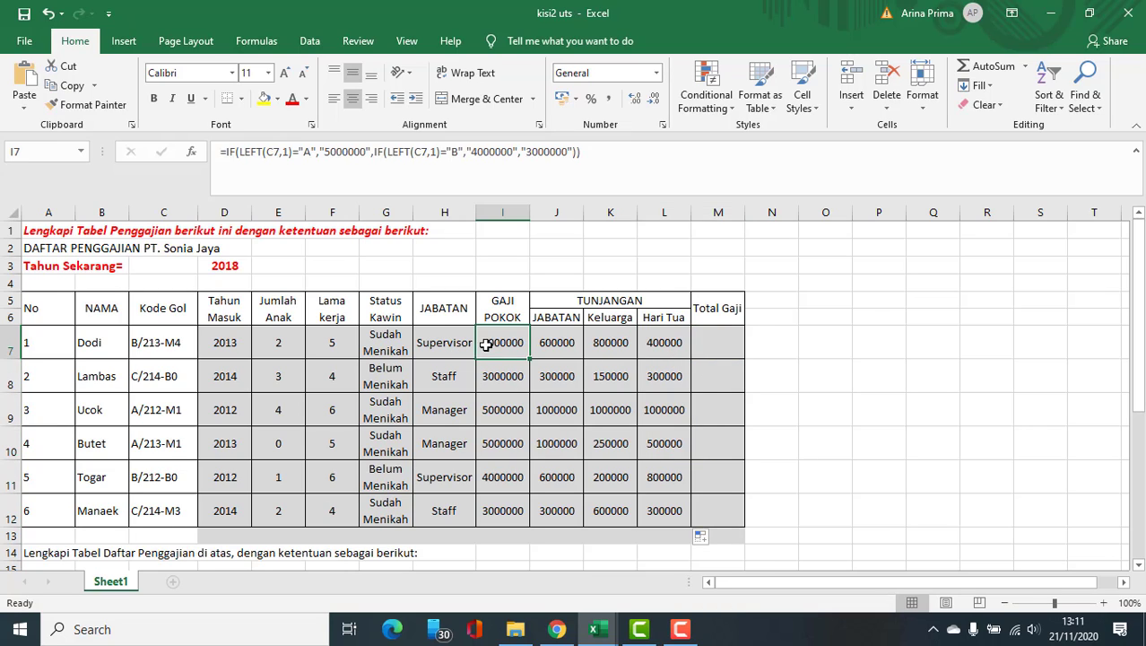
click(567, 345)
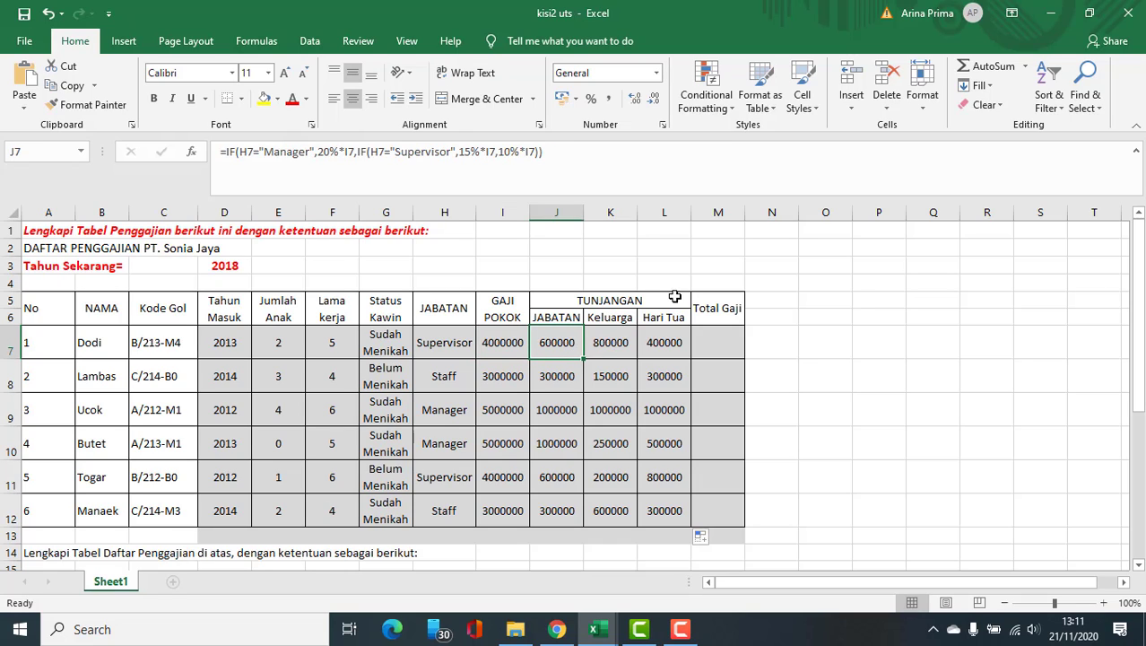
click(623, 342)
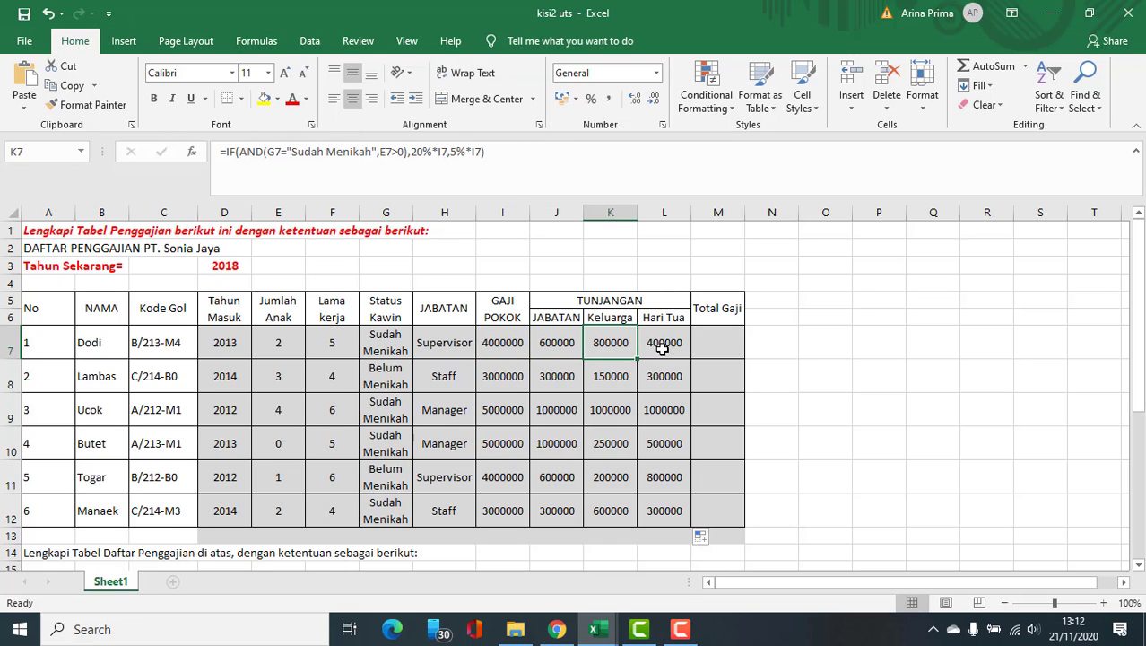
click(662, 348)
click(717, 340)
text(=)
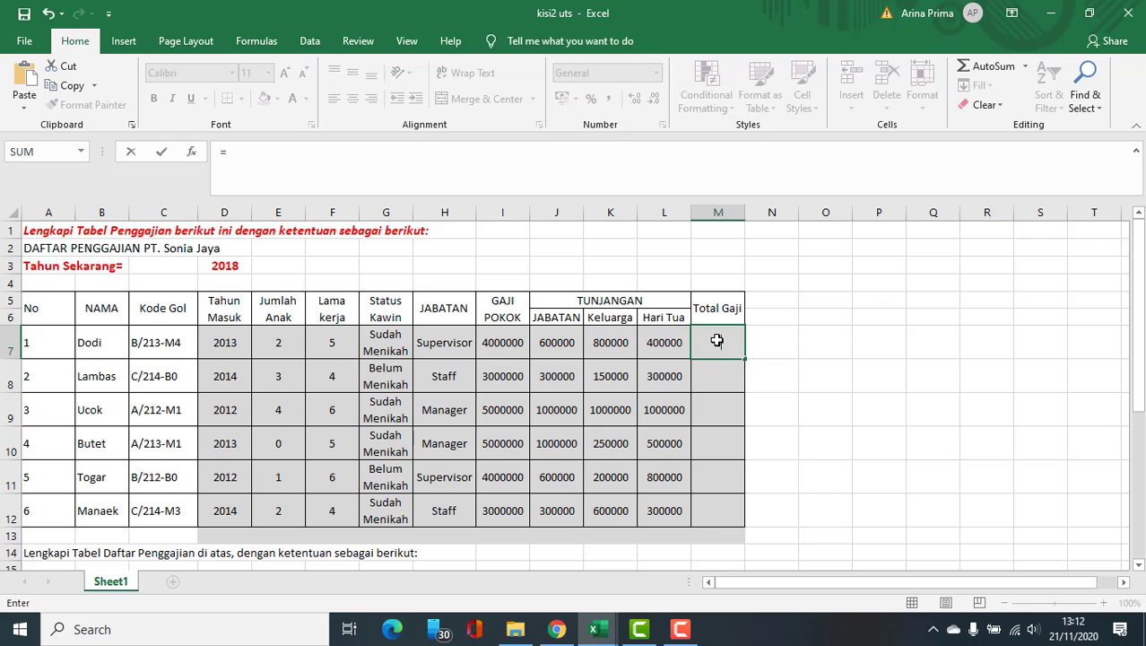
text(sum)
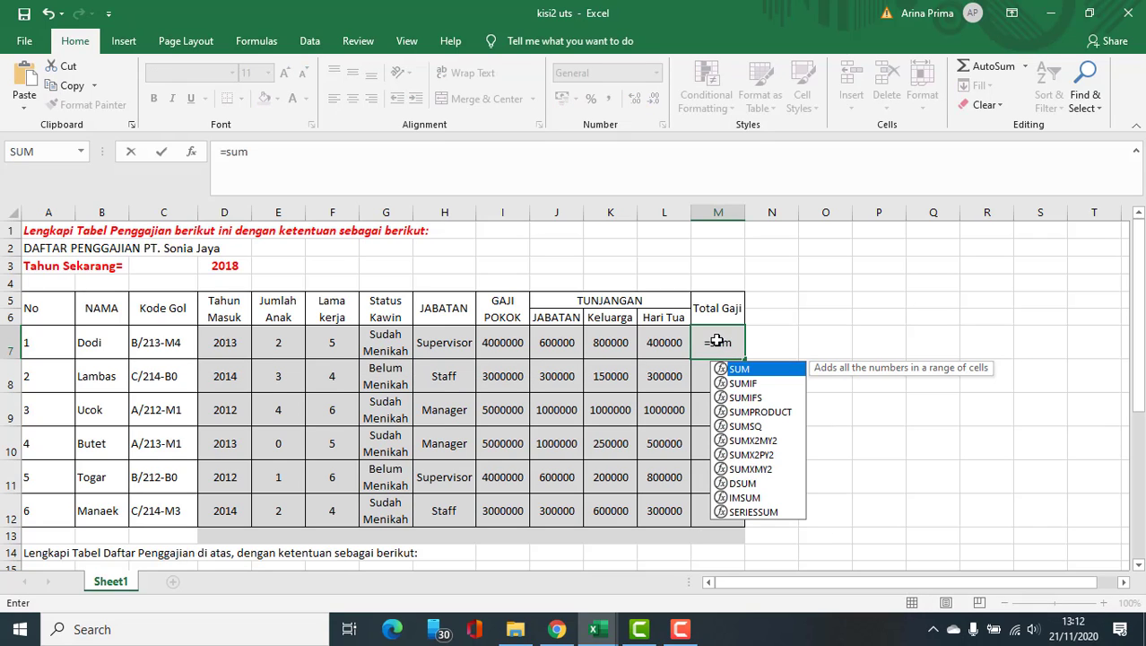
text(()
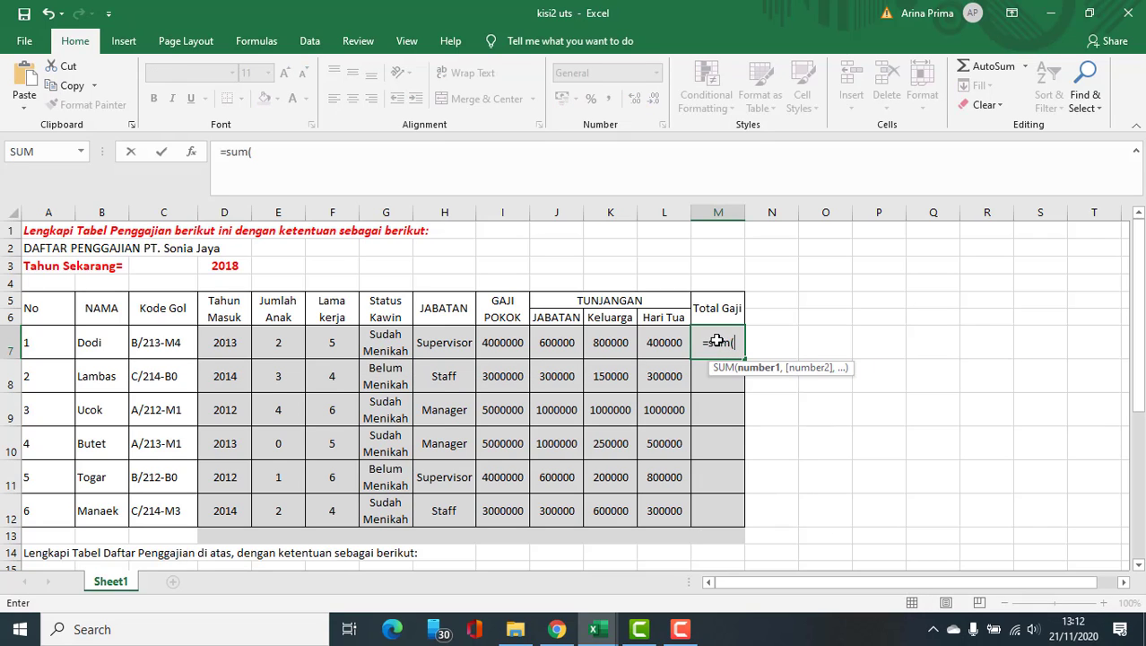
Complete the SUM in M7 with the range I7:L7, enter it, and fill the formula down through M12.
click(522, 342)
drag(524, 343, 658, 346)
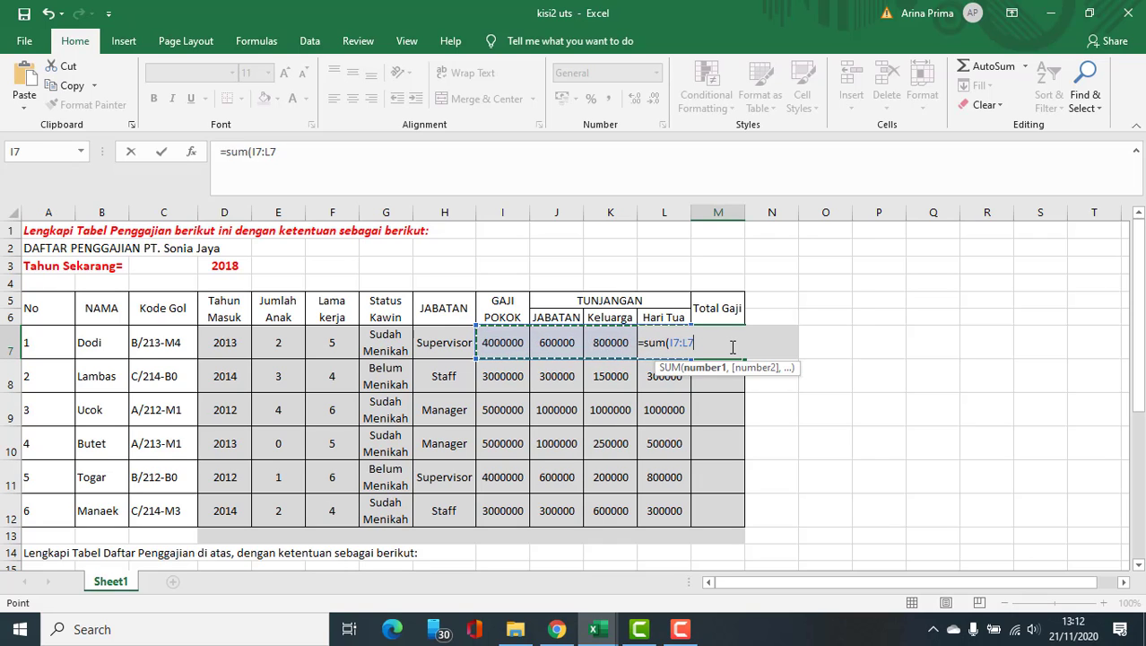
text())
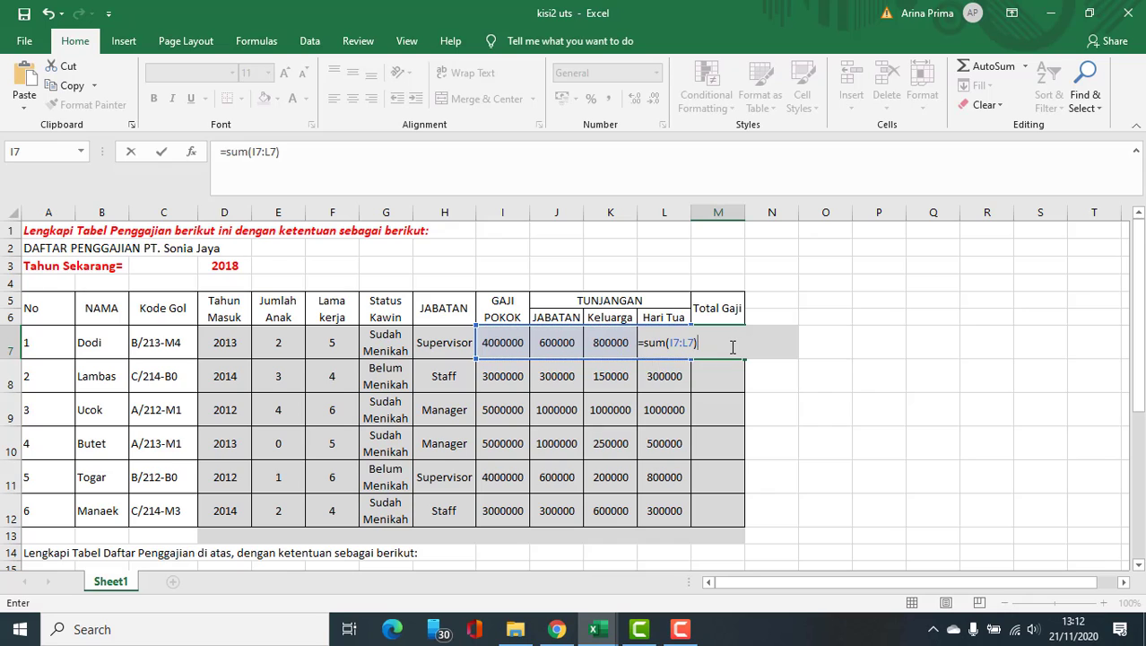
key(Return)
click(732, 346)
drag(743, 356, 738, 520)
Format the Gaji Pokok through Total Gaji amounts in I7:M12 as Currency with the Rp Indonesian symbol and 0 decimal places.
drag(502, 346, 717, 512)
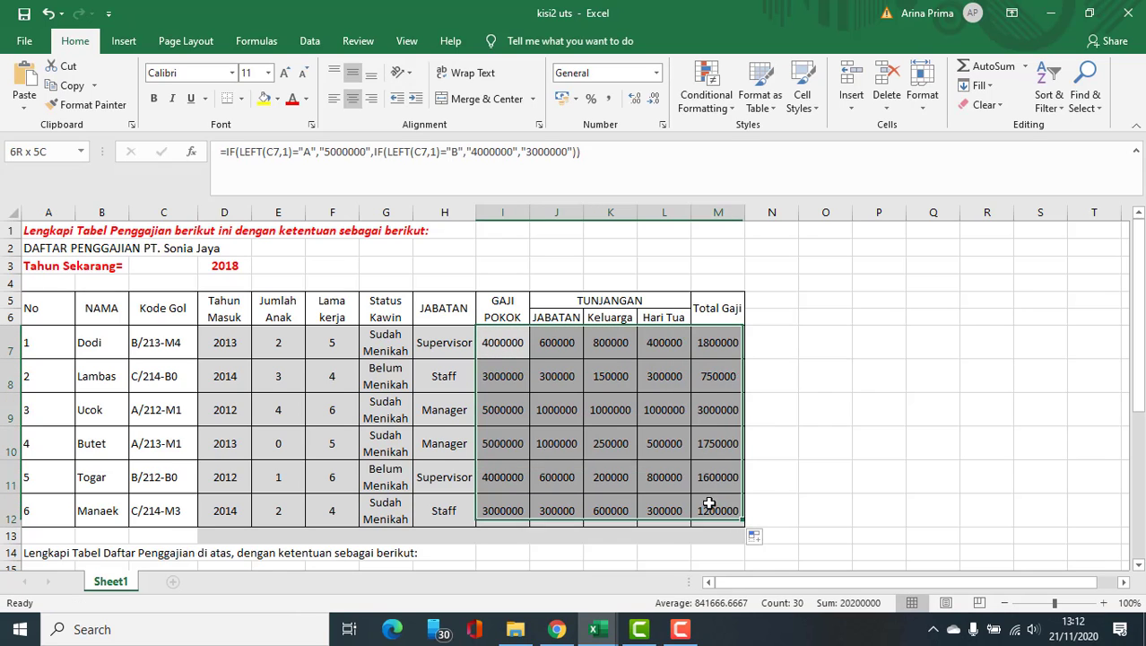
click(662, 124)
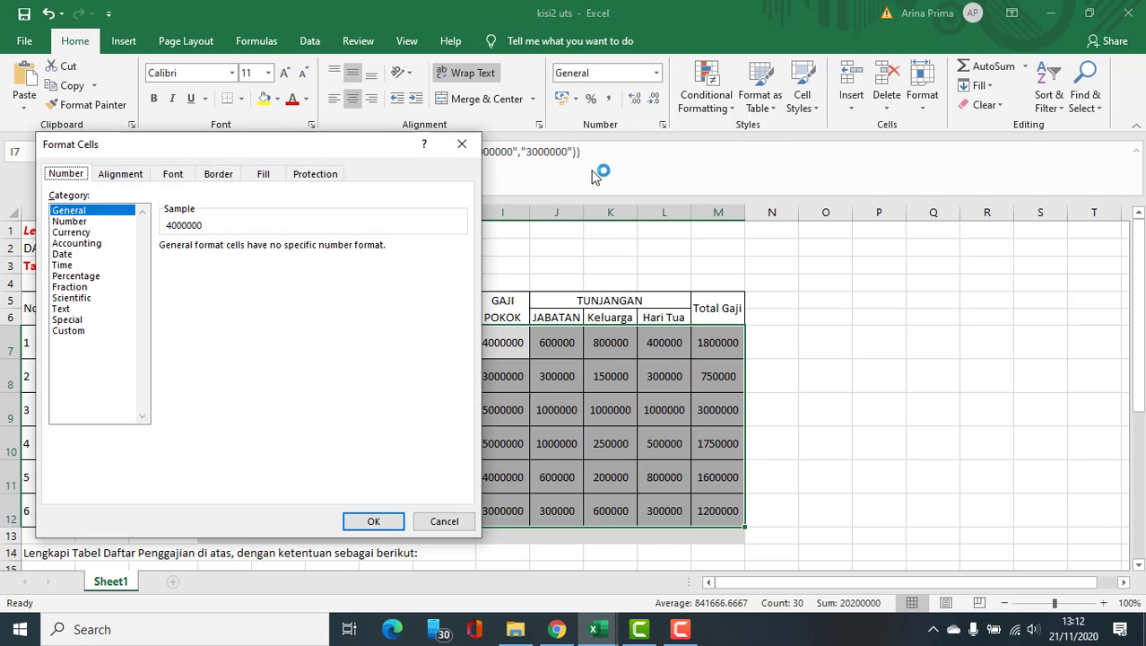
click(71, 231)
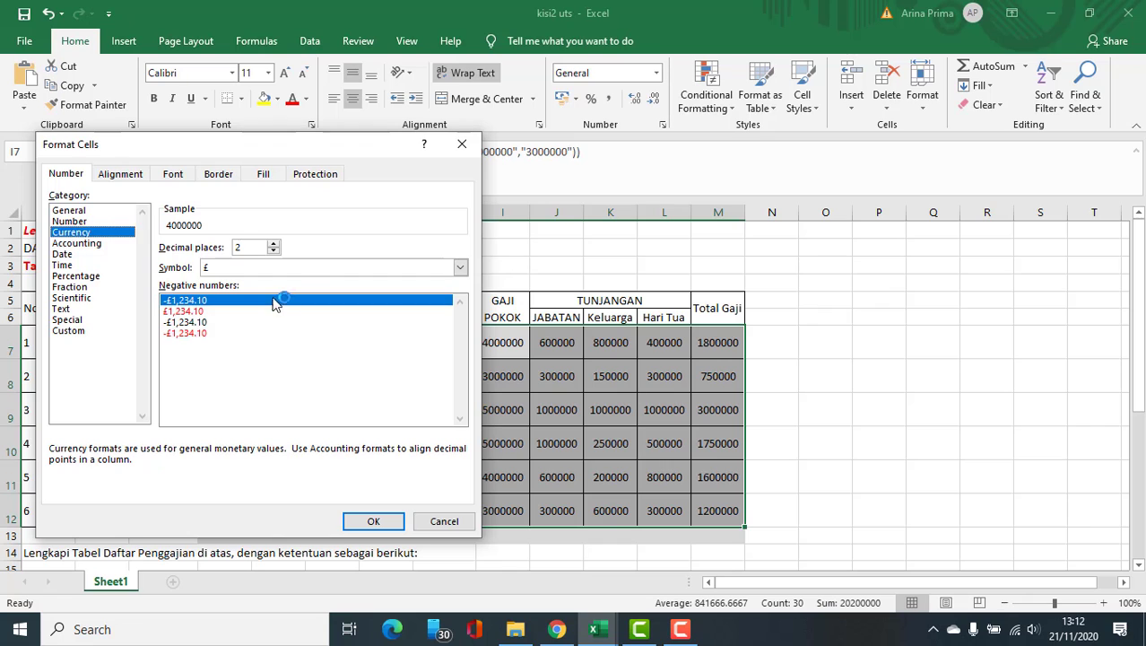
click(301, 267)
scroll(269, 422, down, 5)
scroll(267, 426, down, 10)
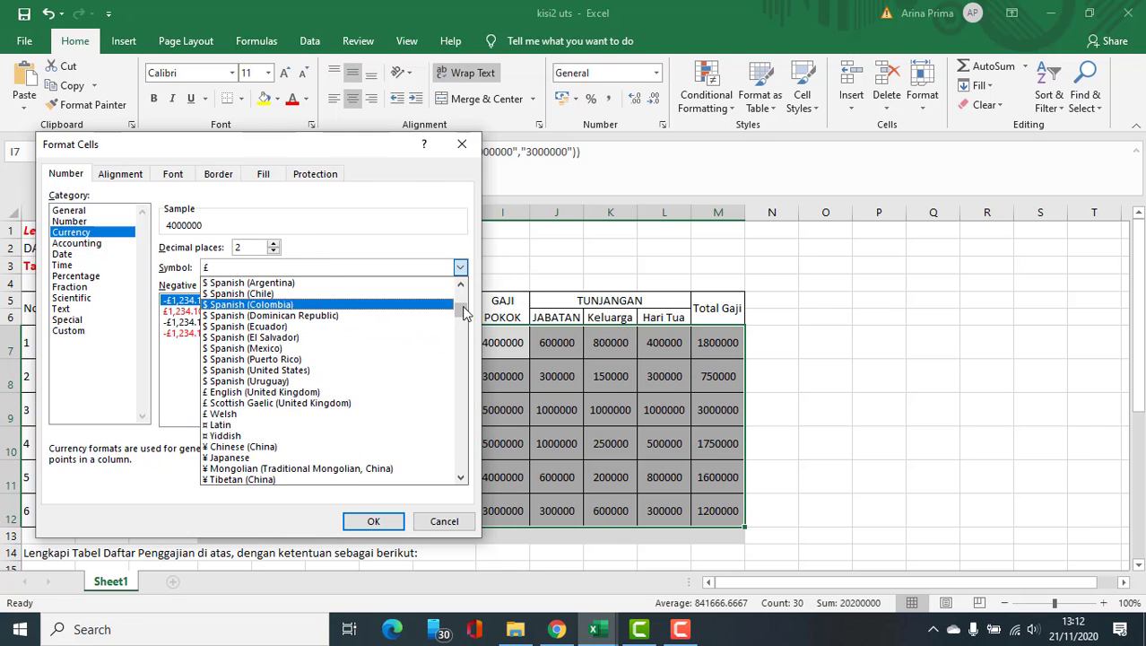
drag(460, 309, 461, 374)
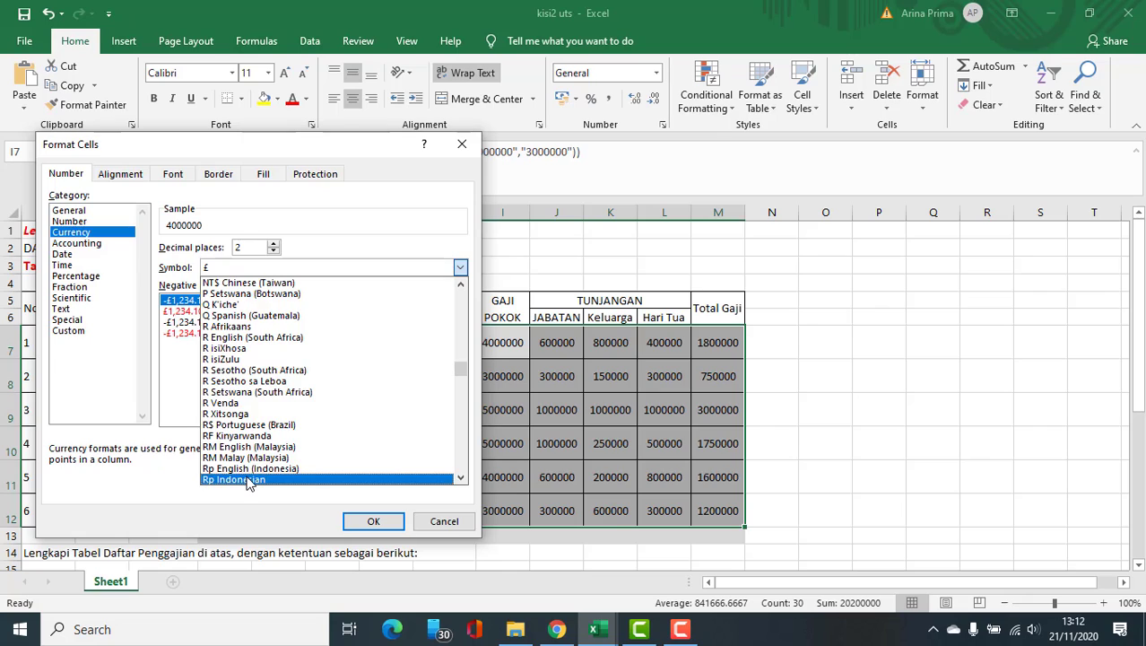
click(250, 479)
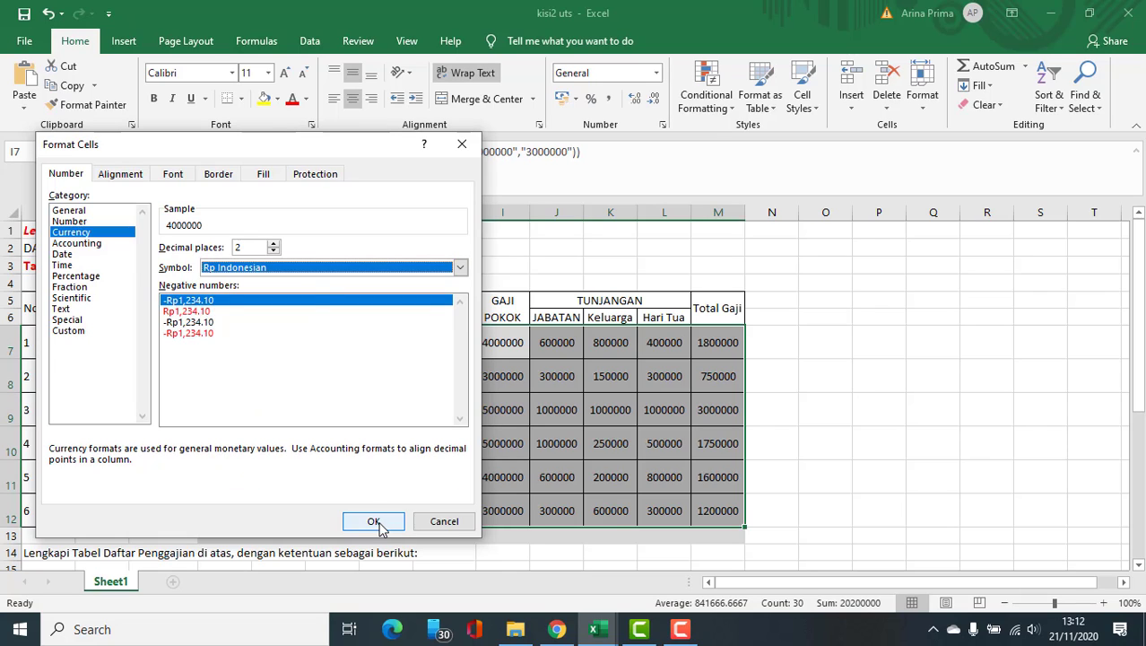
click(274, 252)
click(275, 251)
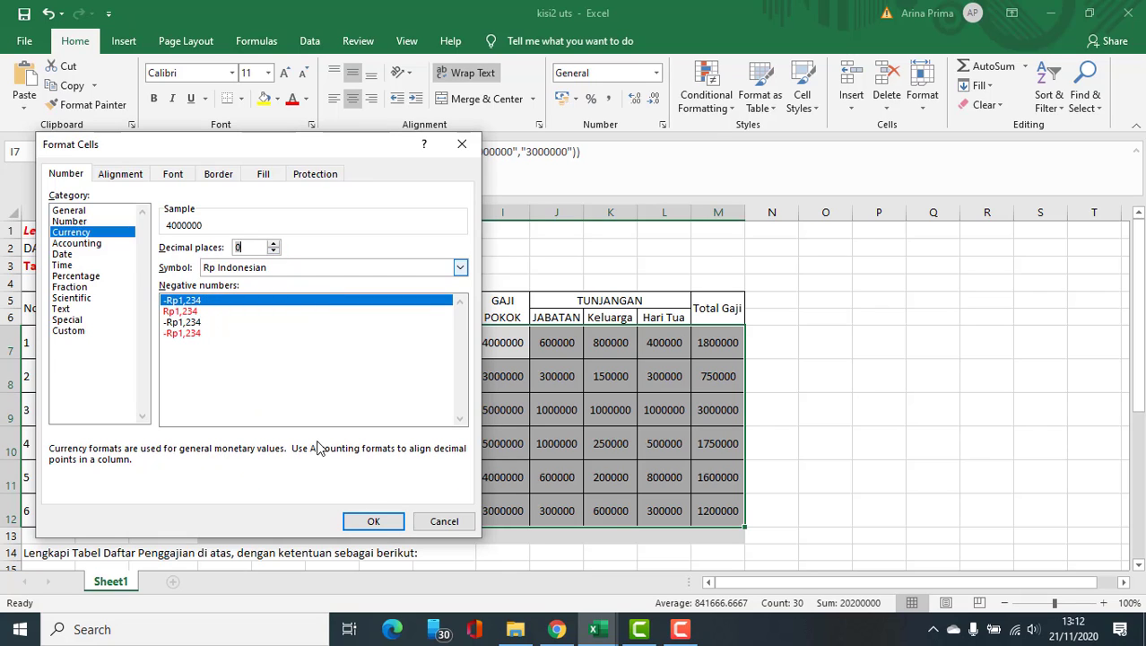
click(372, 519)
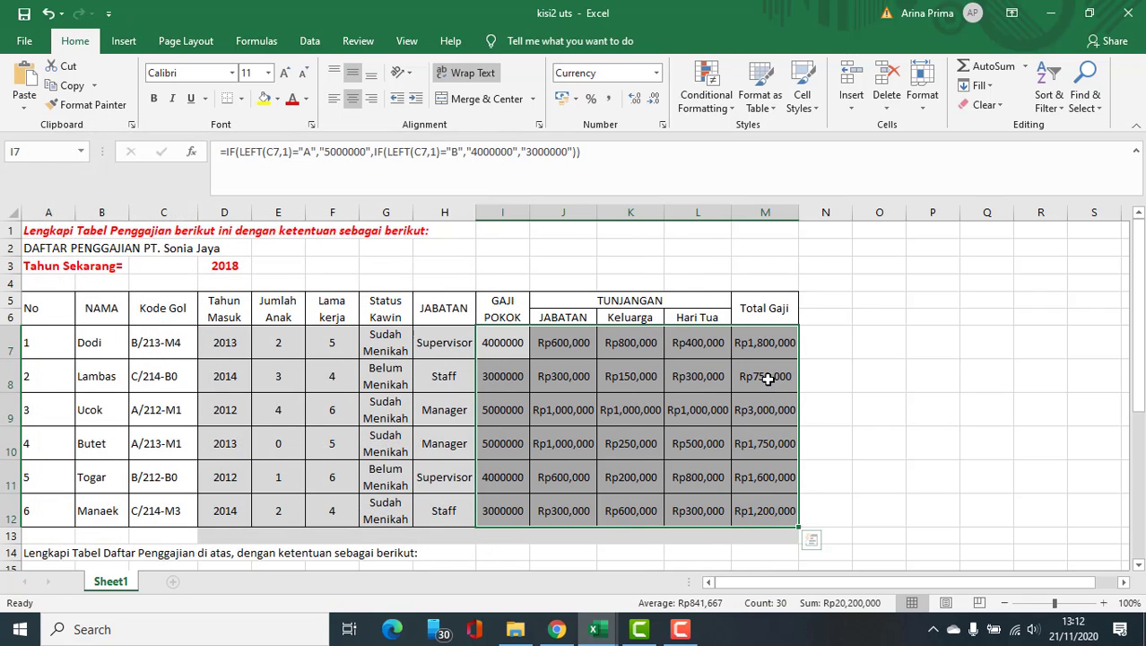
Review the completed payroll columns from Tahun Masuk through Total Gaji for all six employees.
click(867, 343)
click(789, 343)
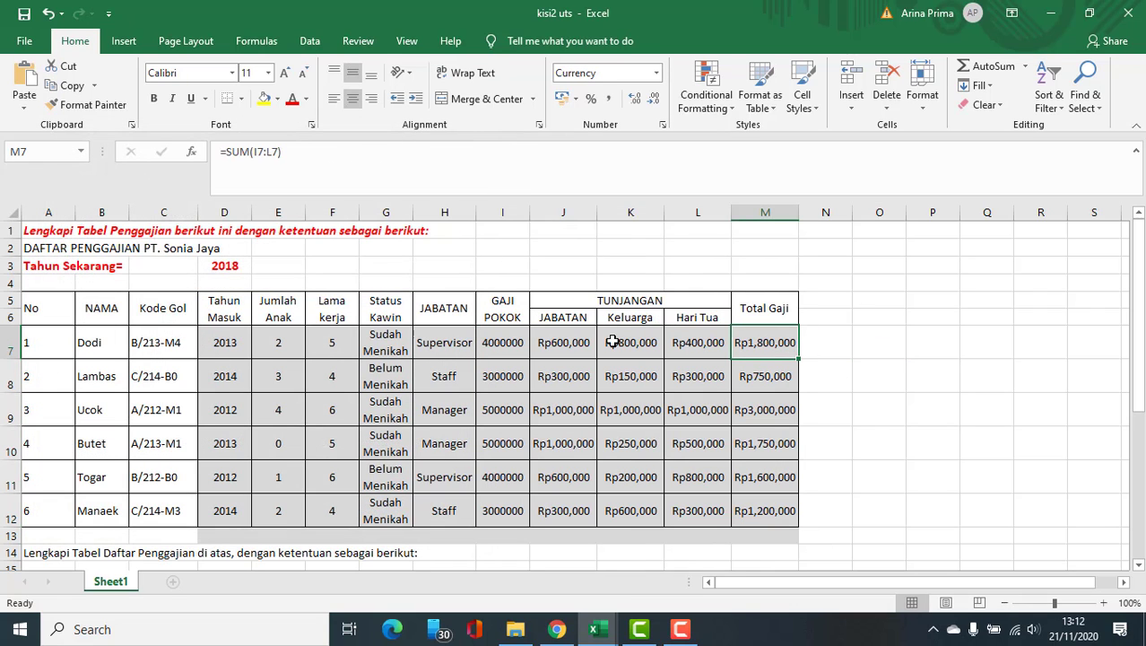
drag(538, 342, 768, 511)
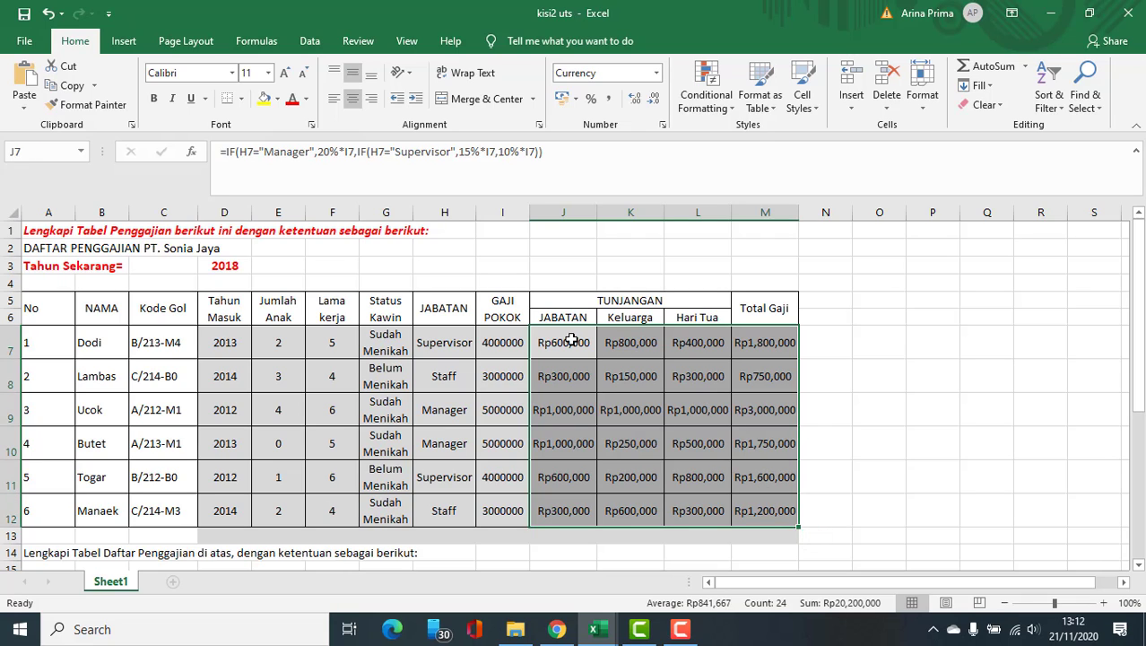
drag(231, 336, 211, 509)
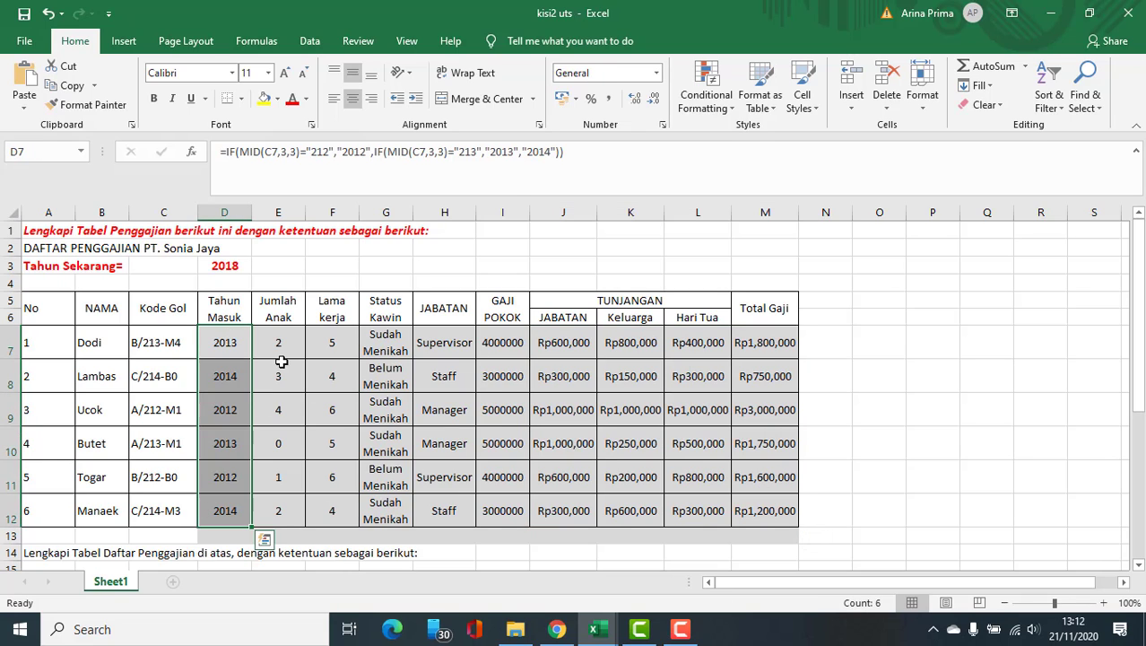
click(284, 341)
drag(284, 342, 280, 511)
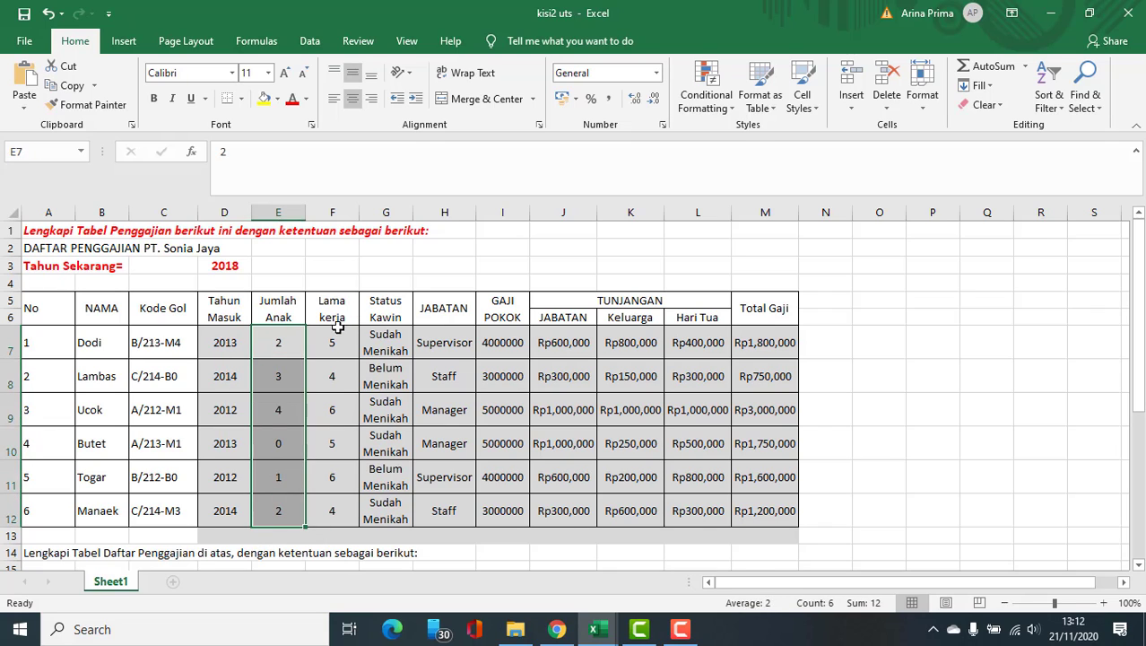
drag(337, 325, 339, 513)
drag(403, 307, 500, 509)
drag(550, 512, 641, 526)
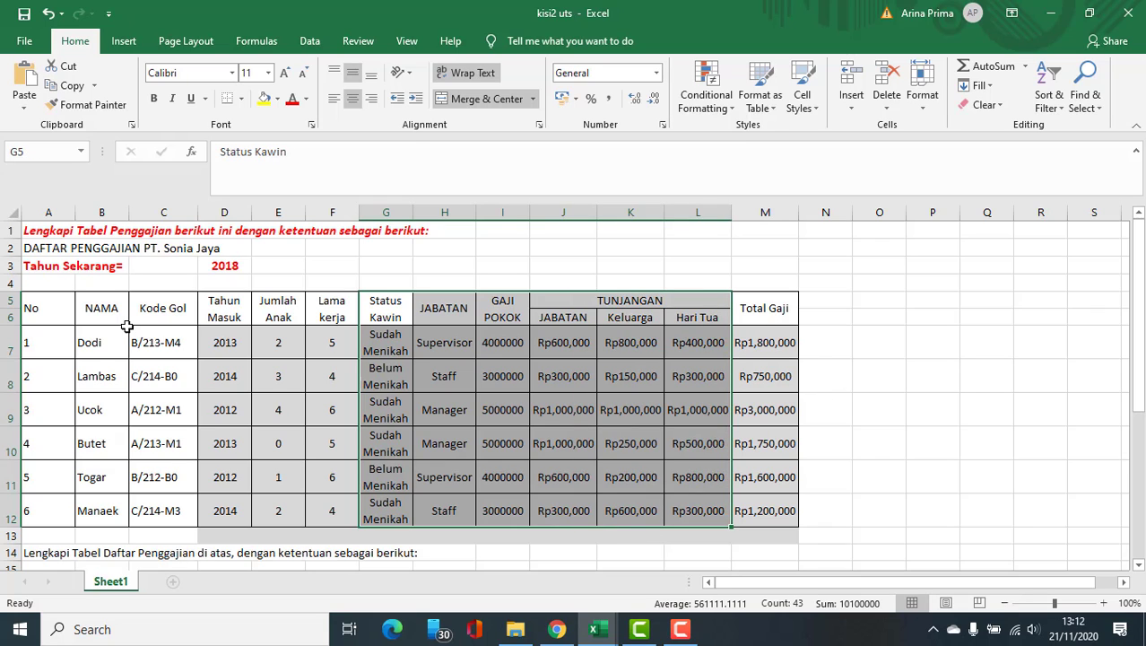
drag(210, 315, 749, 500)
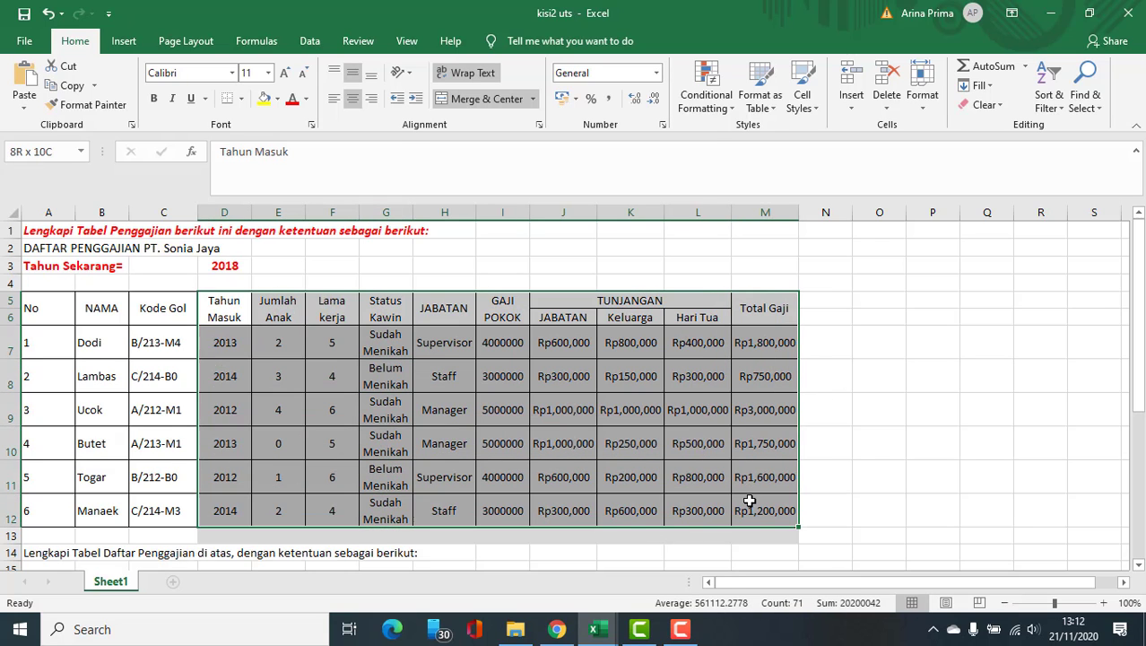
Examine the rules listed from row 14 down and compare them with the filled-in payroll table.
scroll(403, 337, down, 4)
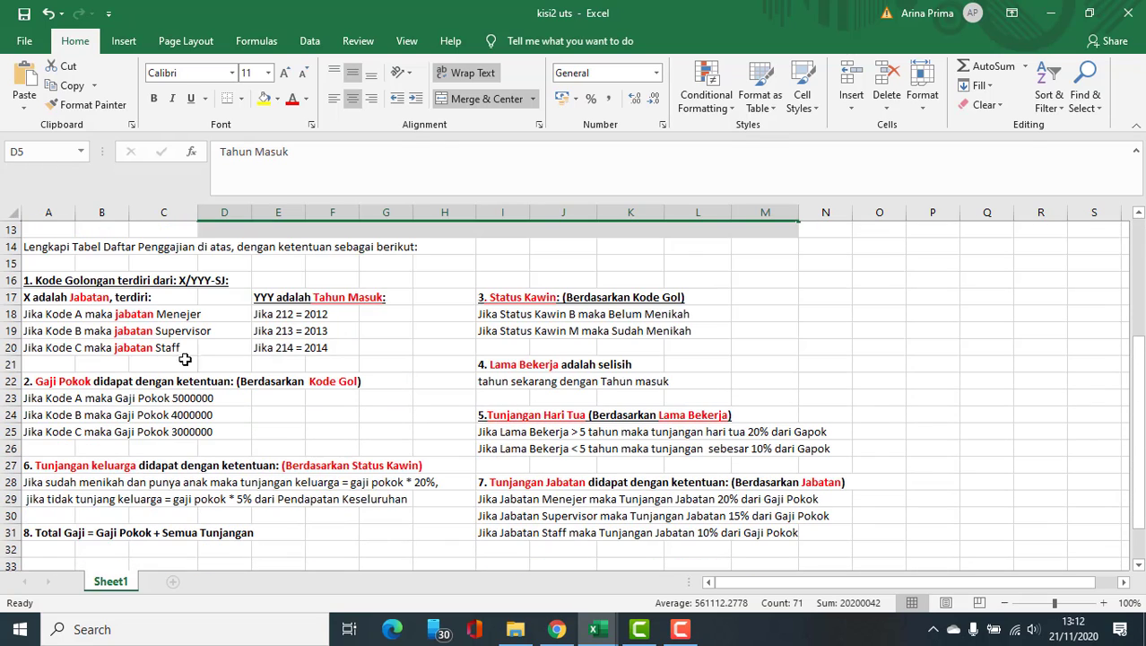
drag(49, 251, 822, 535)
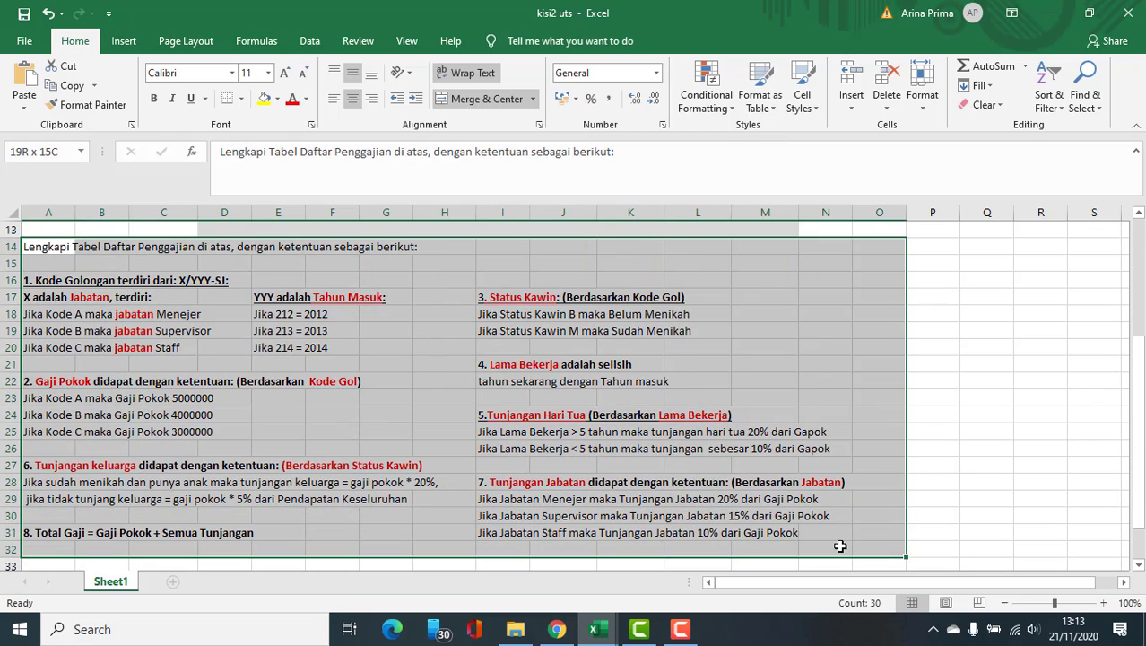
scroll(631, 502, up, 3)
scroll(631, 502, up, 1)
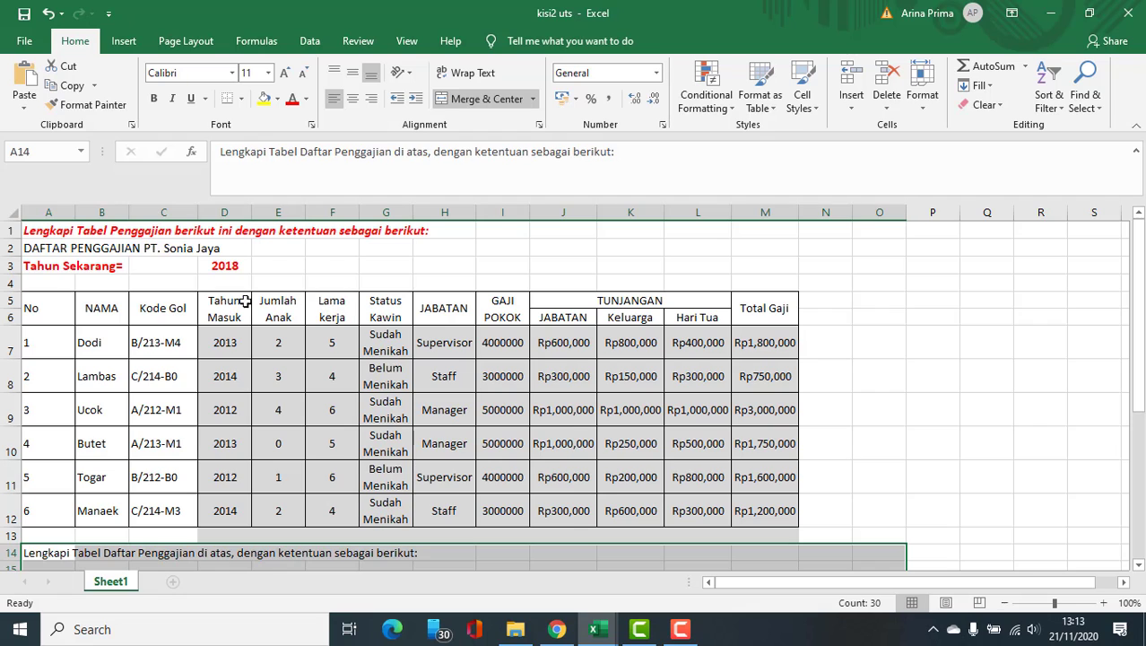
drag(245, 301, 762, 519)
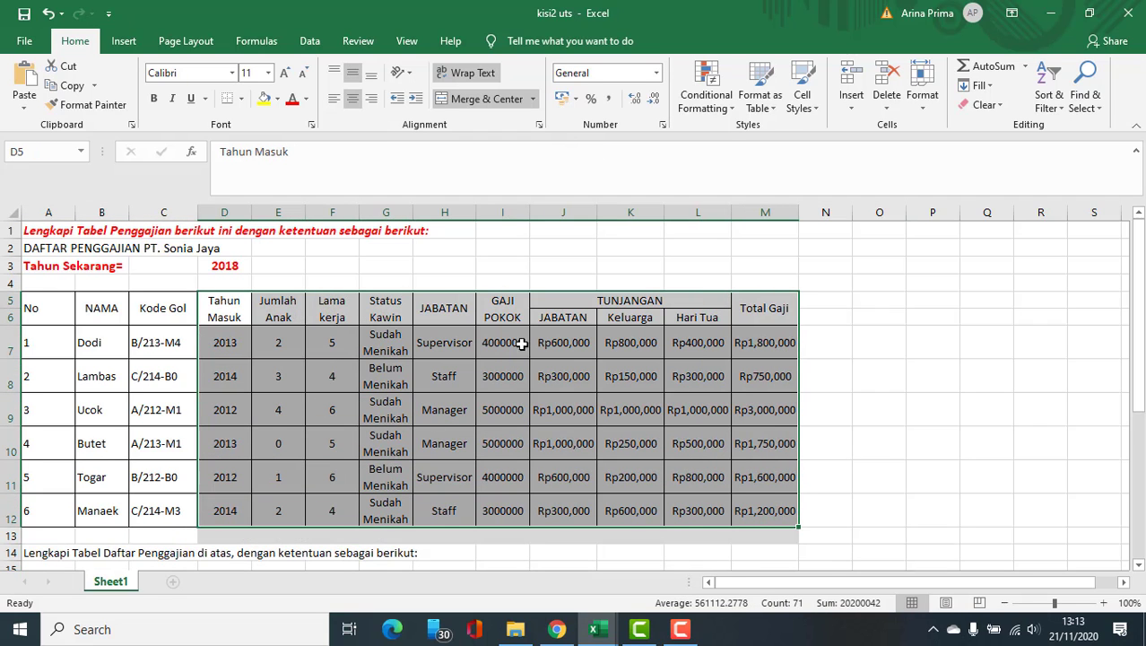
scroll(583, 359, down, 1)
scroll(258, 343, up, 1)
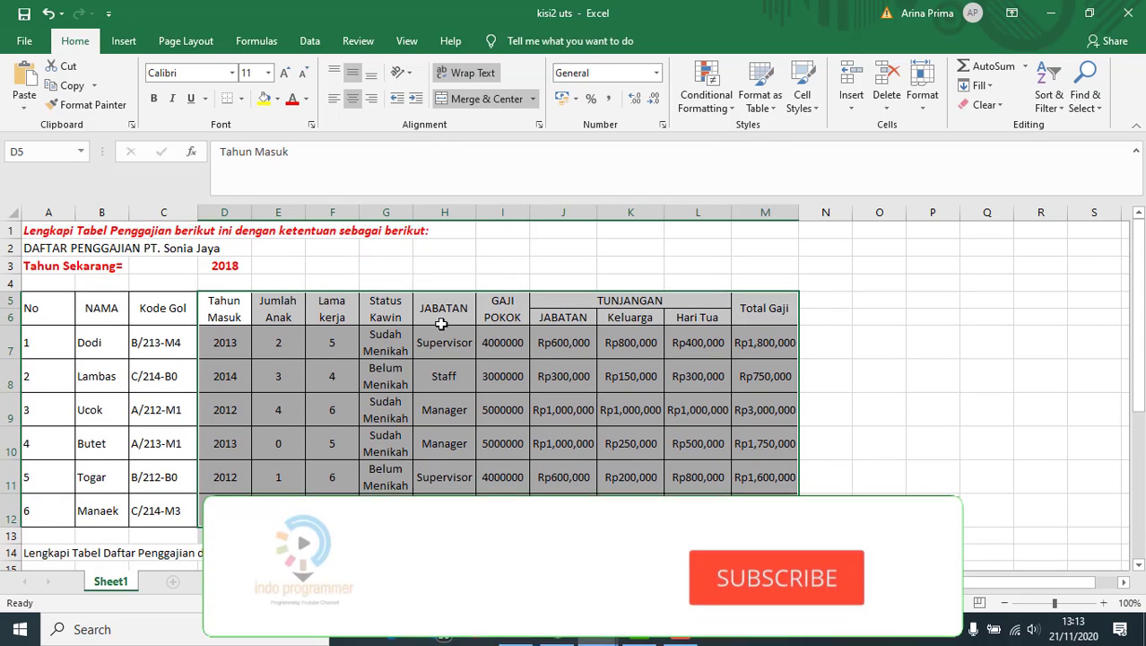